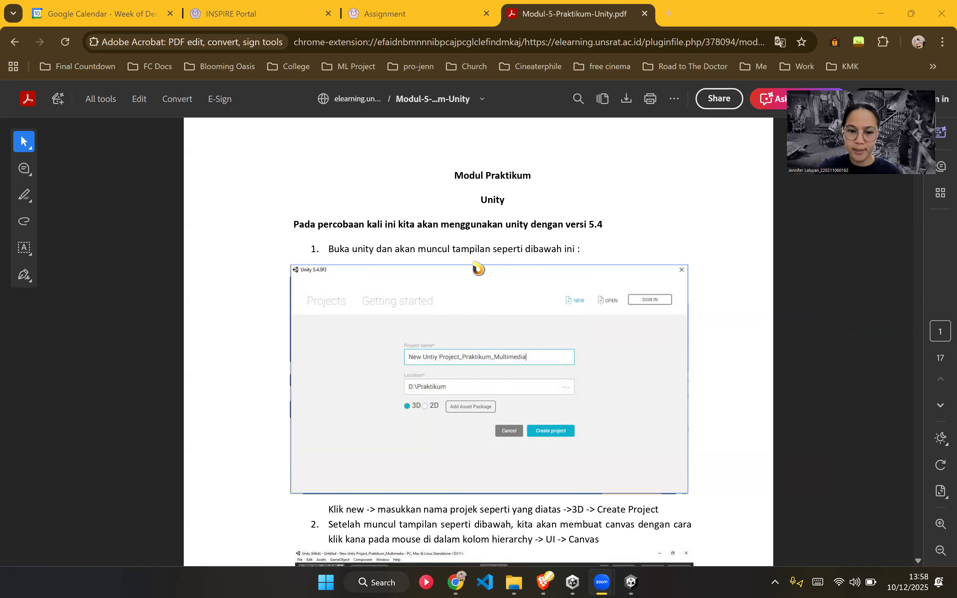
# Step: Read the module PDF's first instruction on creating a Unity project and check the project list in Unity Hub
pyautogui.scroll(-2, 530, 241)
pyautogui.scroll(2, 475, 249)
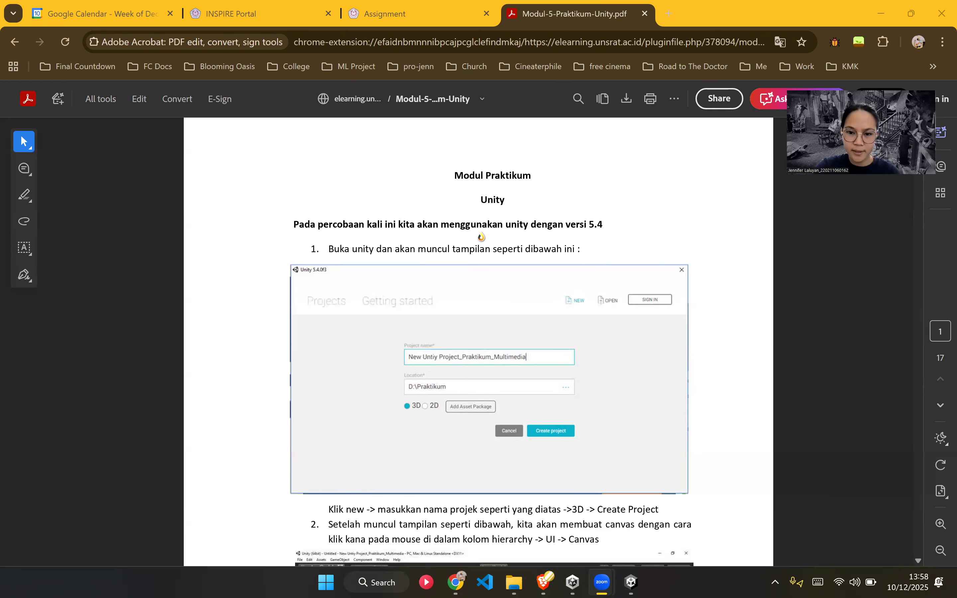
pyautogui.click(477, 224)
pyautogui.moveTo(572, 582)
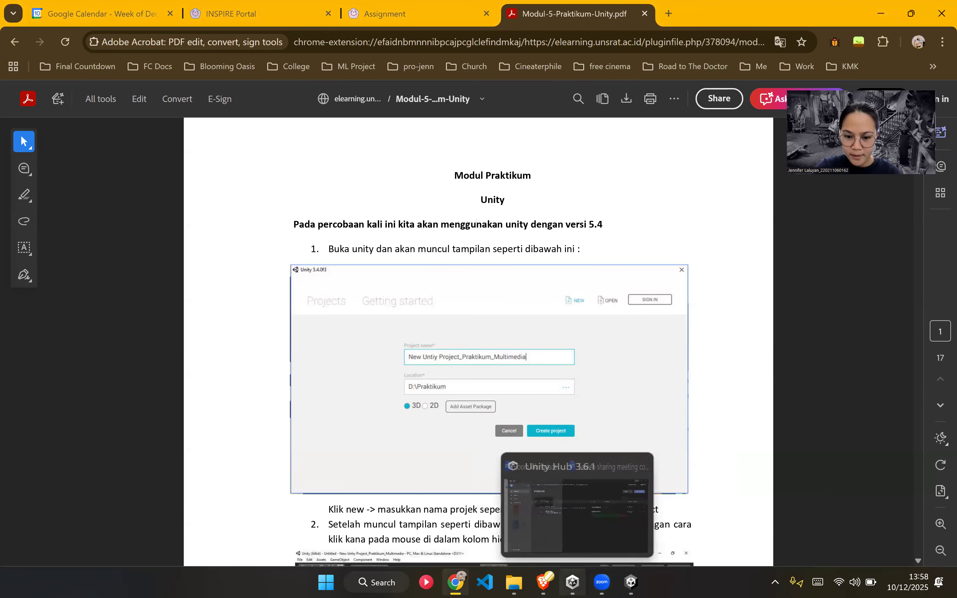
pyautogui.click(573, 515)
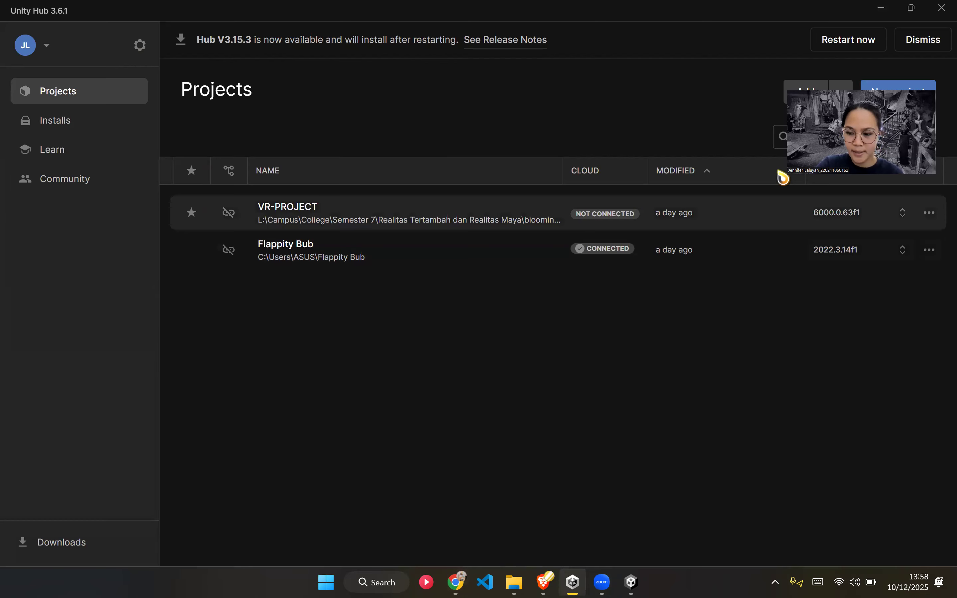
pyautogui.click(880, 8)
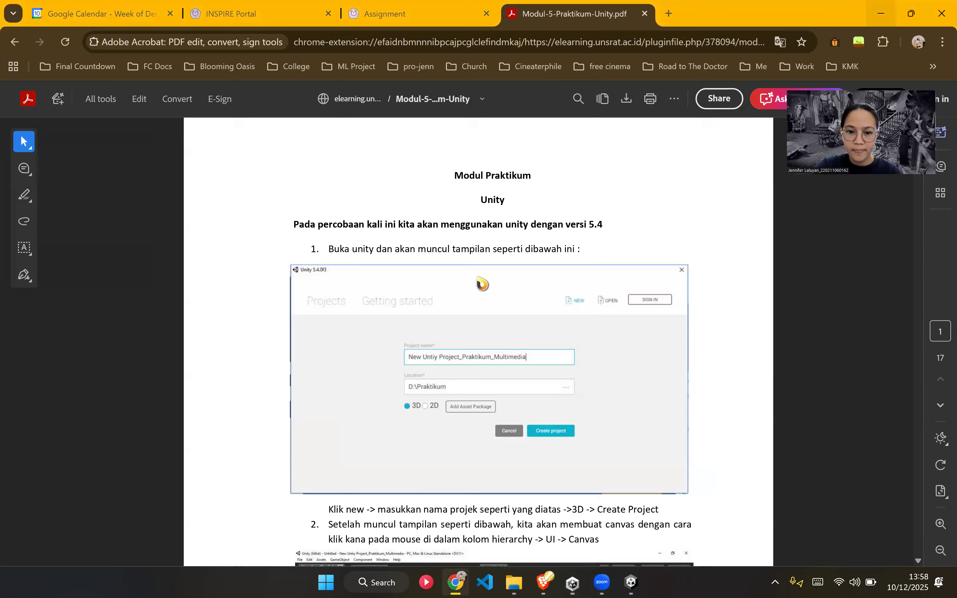
pyautogui.scroll(2, 493, 283)
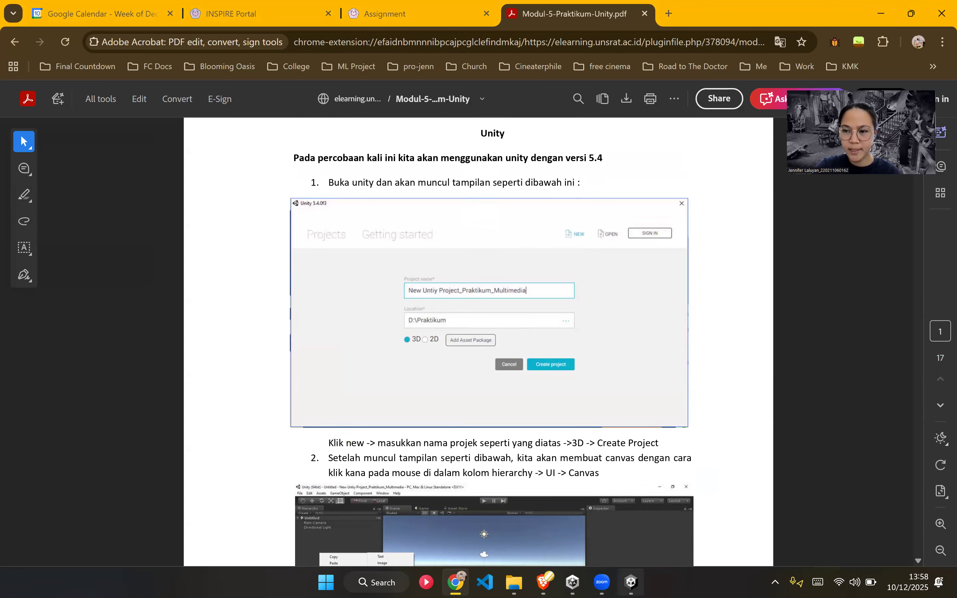
pyautogui.click(632, 583)
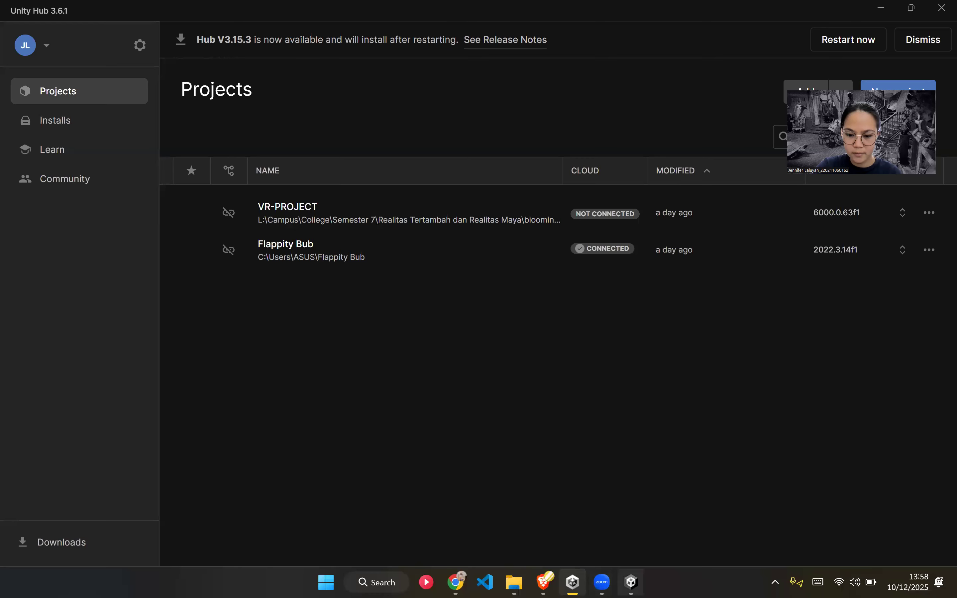
pyautogui.moveTo(631, 583)
pyautogui.click(878, 10)
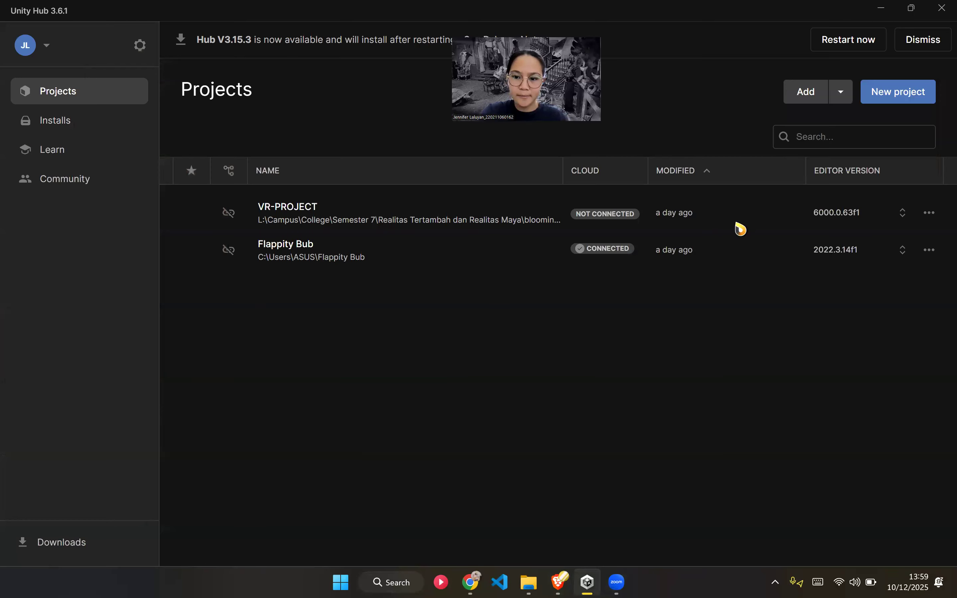
# Step: Create a 3D (Built-In Render Pipeline) project named New Unity Project_Praktikum_Multimedia in Unity Hub, checking the name against the module PDF
pyautogui.click(897, 90)
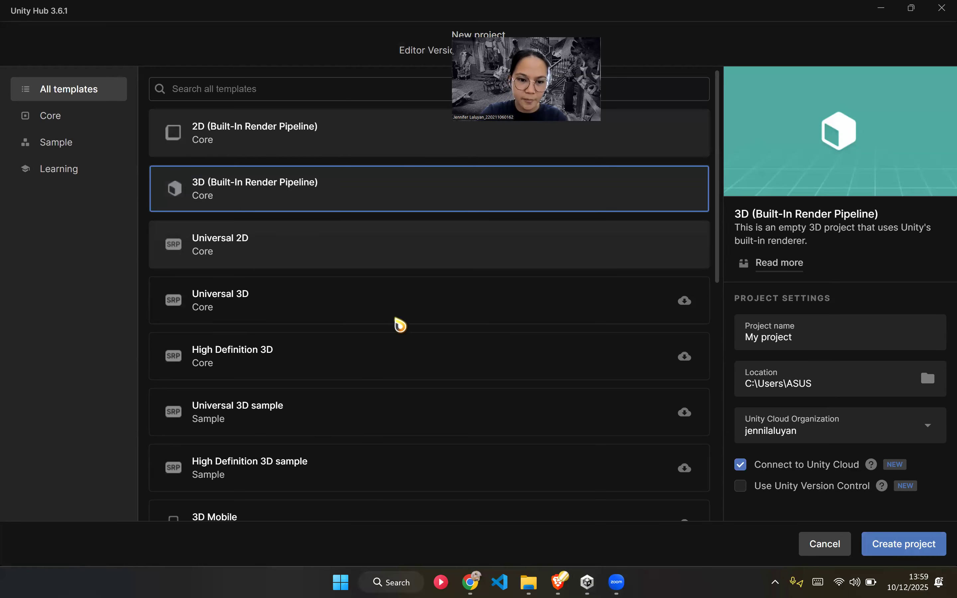
pyautogui.moveTo(818, 351); pyautogui.dragTo(680, 336)
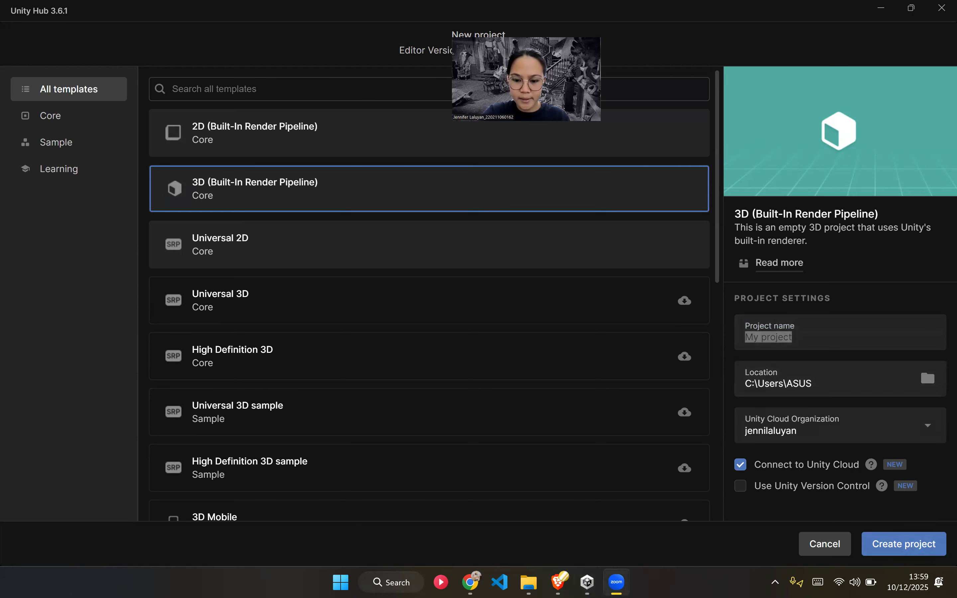
pyautogui.click(470, 582)
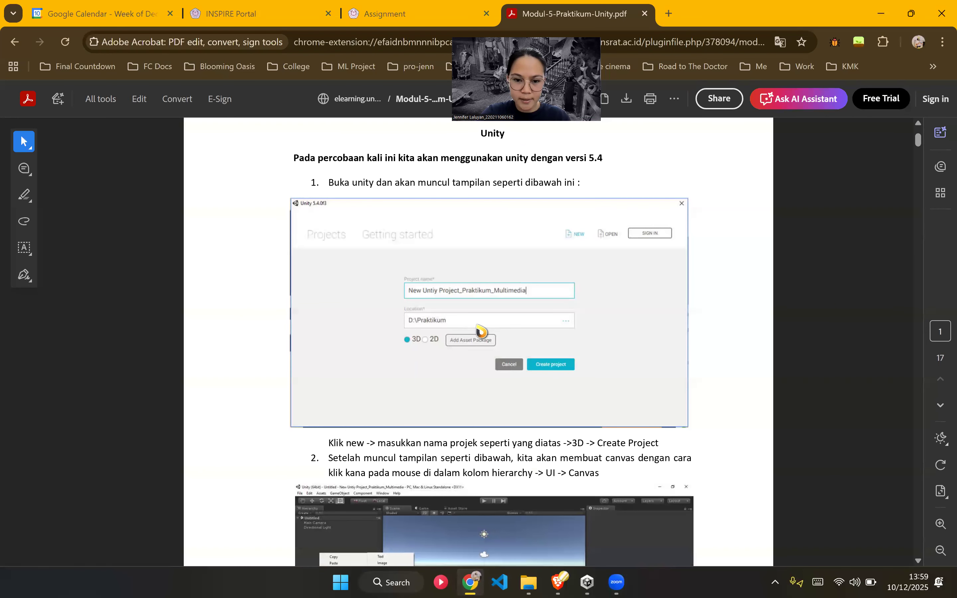
pyautogui.click(587, 582)
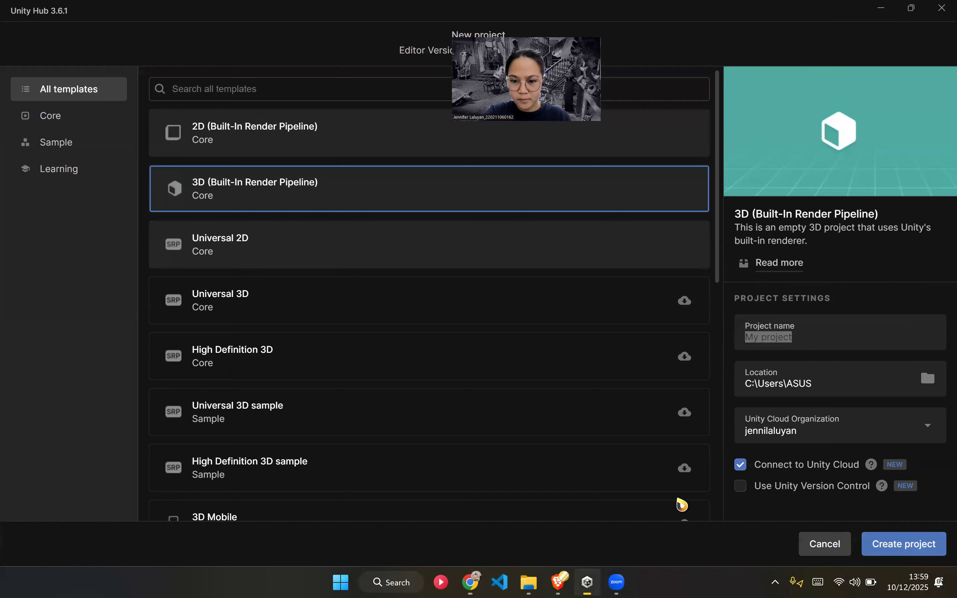
pyautogui.write('New Unity P')
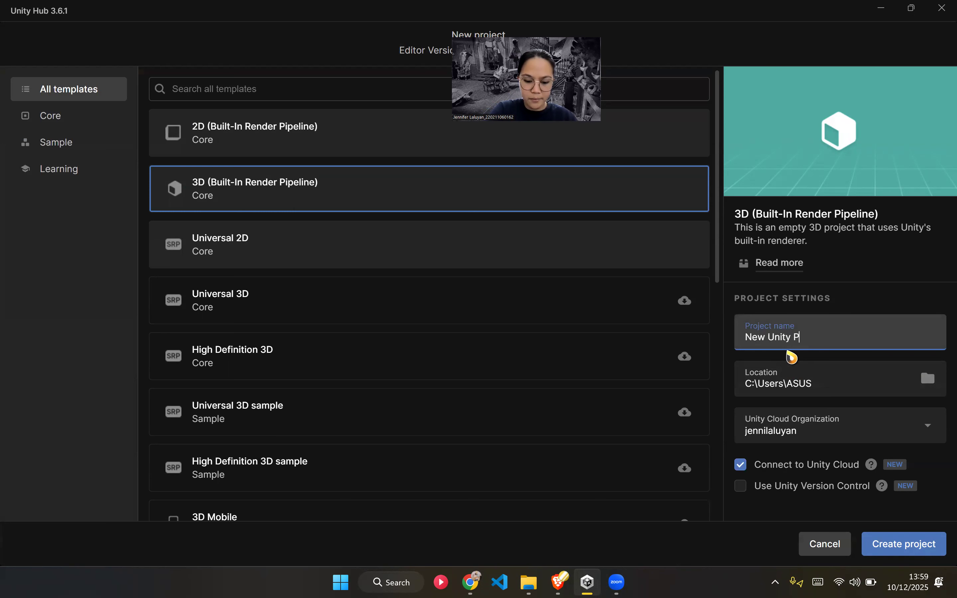
pyautogui.write('roject')
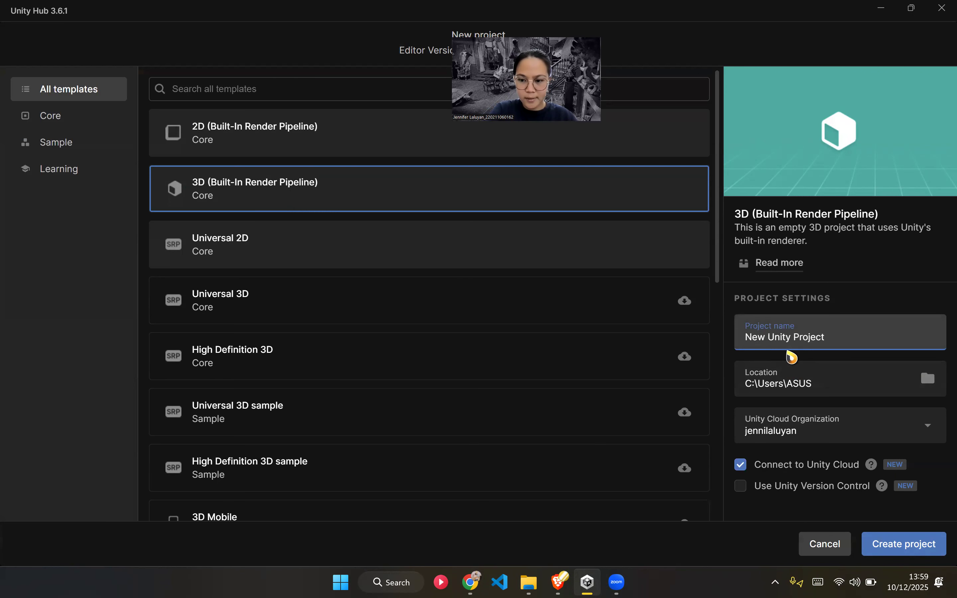
pyautogui.write('_')
pyautogui.click(470, 582)
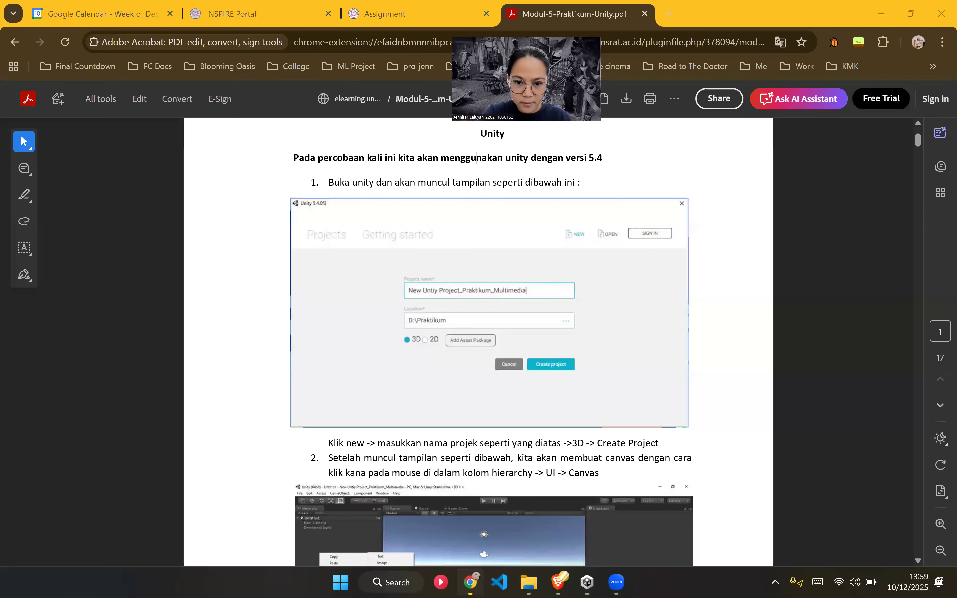
pyautogui.hotkey('alt', 'Tab')
pyautogui.write('Praktiku')
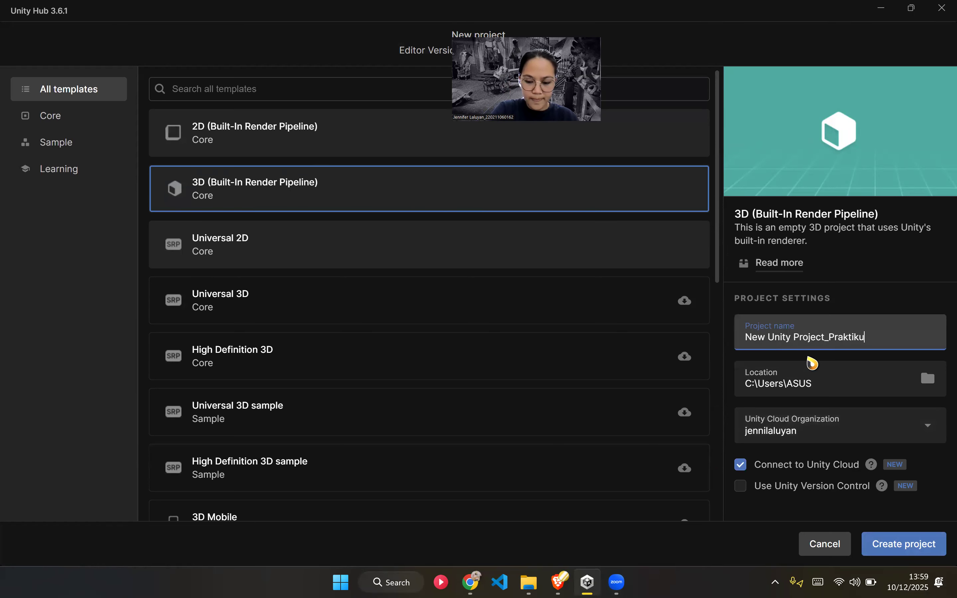
pyautogui.write('m_Multimedia')
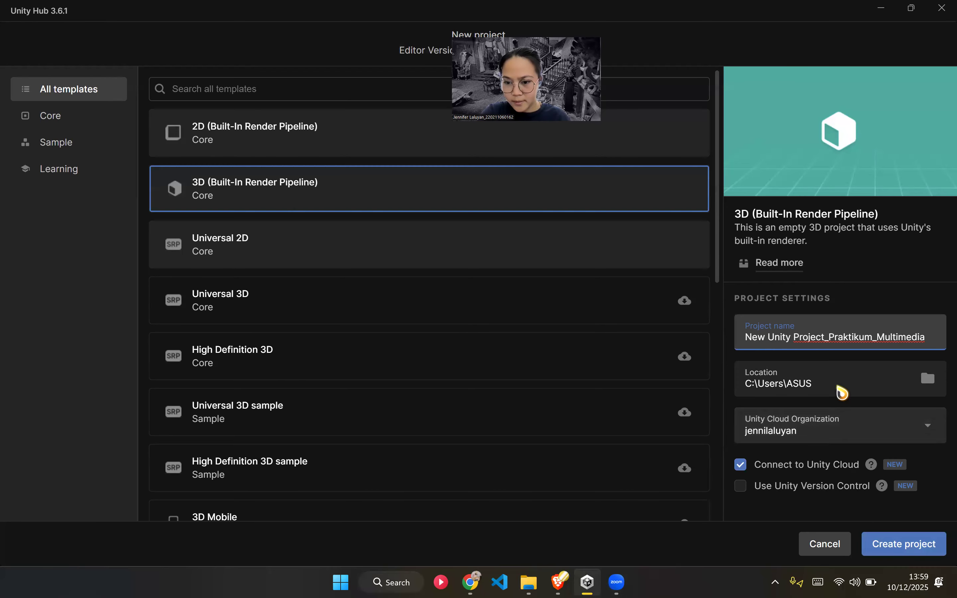
pyautogui.click(922, 548)
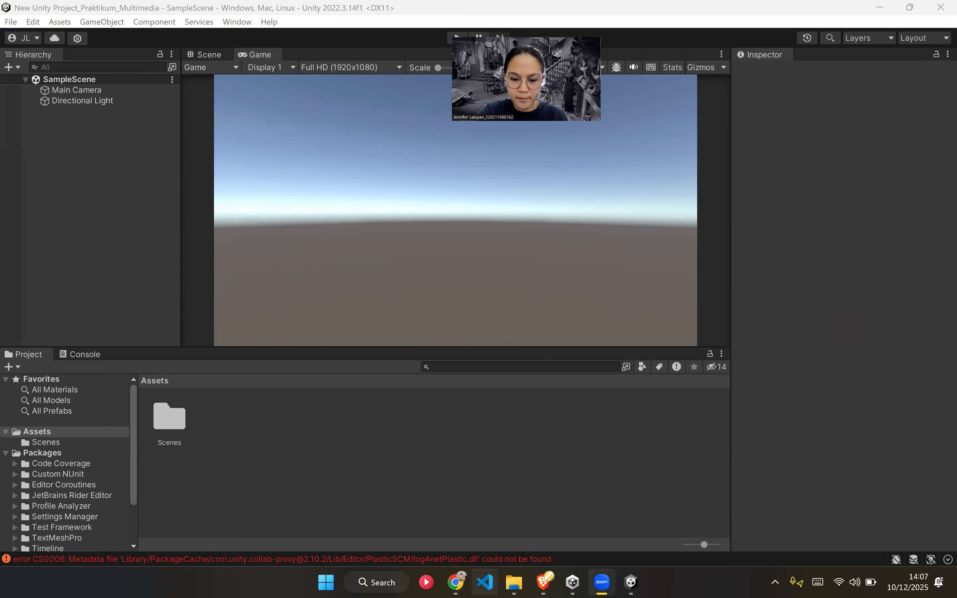
# Step: Consult instruction 2 in the module PDF, switch to the Unity editor and add a UI Canvas to SampleScene
pyautogui.click(456, 582)
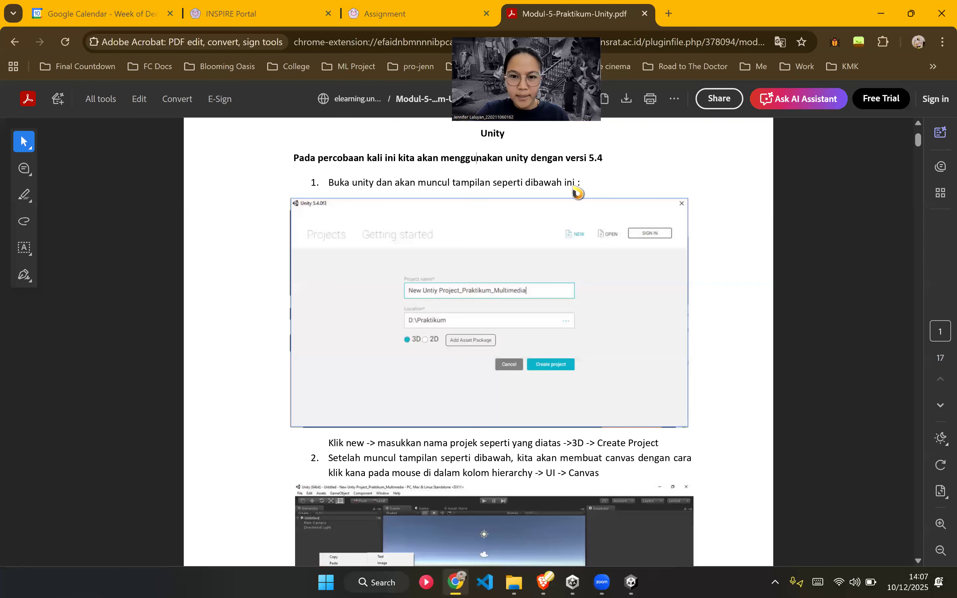
pyautogui.scroll(-6, 681, 325)
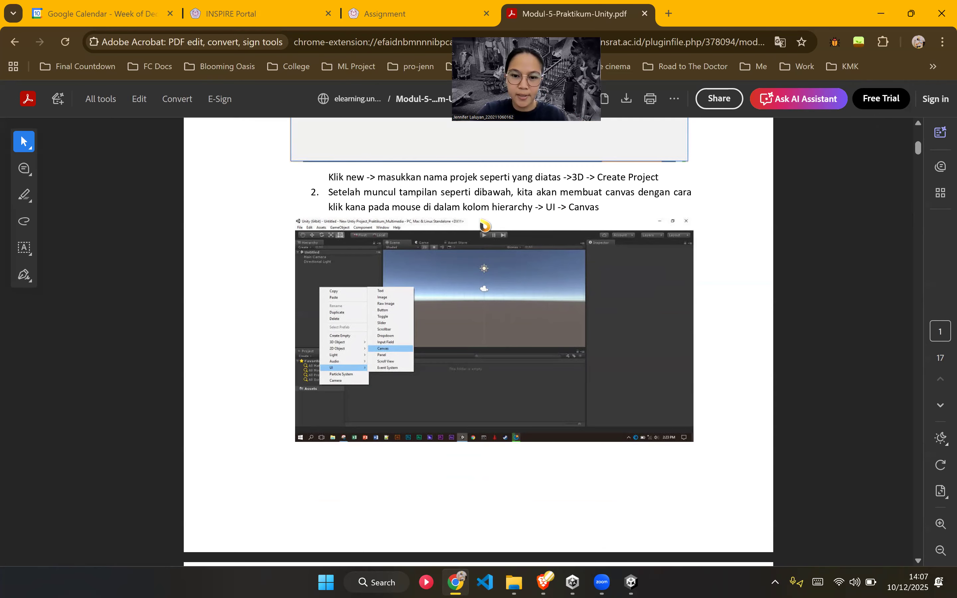
pyautogui.hotkey('alt', 'Tab')
pyautogui.click(631, 582)
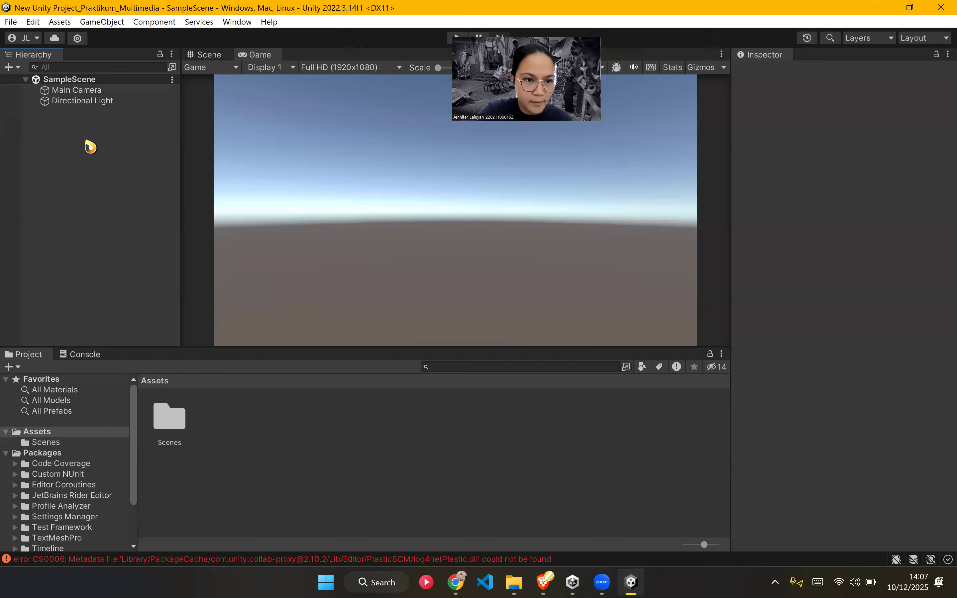
pyautogui.rightClick(87, 141)
pyautogui.moveTo(151, 404)
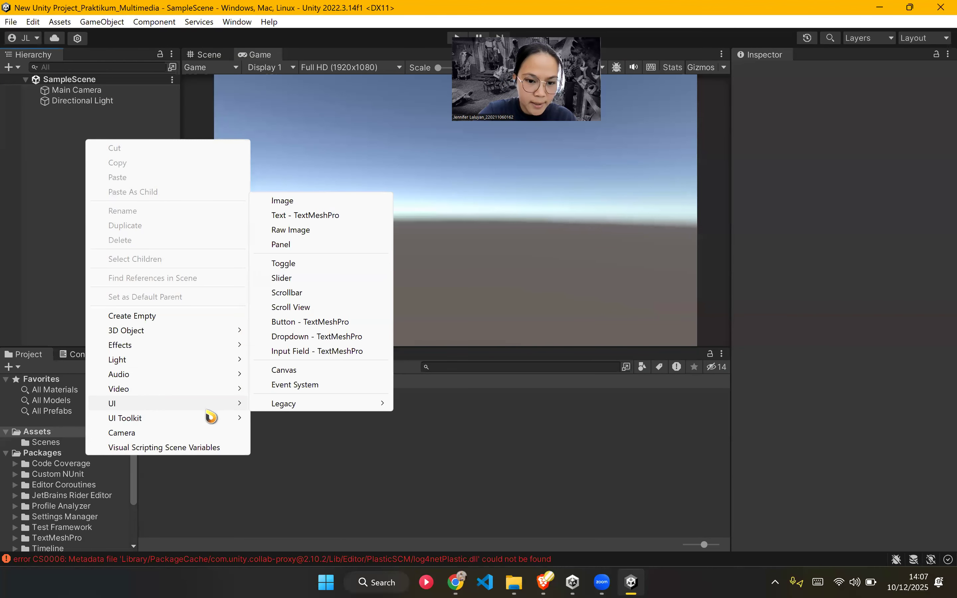
pyautogui.click(282, 370)
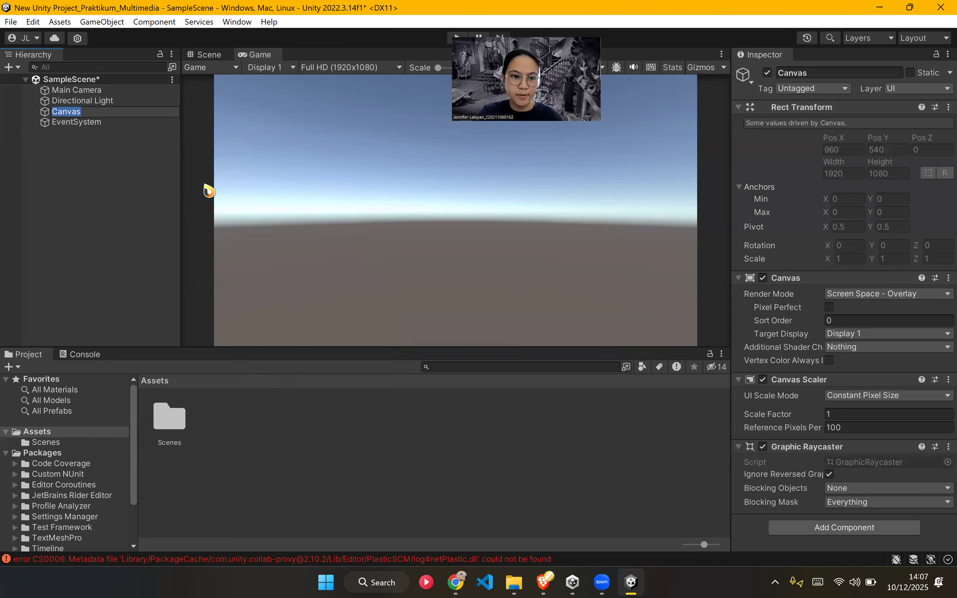
pyautogui.click(106, 139)
pyautogui.click(85, 111)
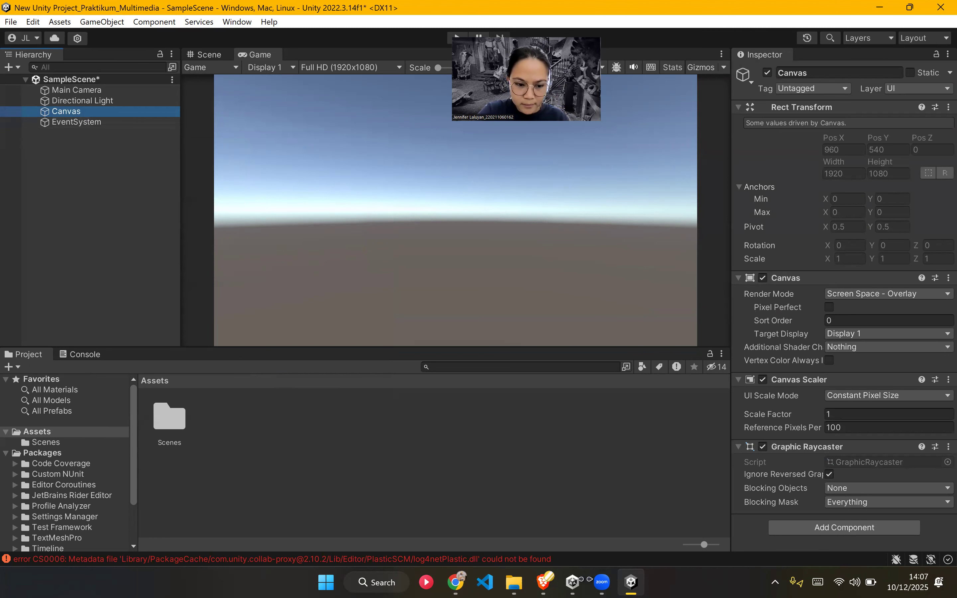
# Step: Consult instruction 3 in the module PDF and set the Canvas's Render Mode to Screen Space - Camera in Unity
pyautogui.click(455, 582)
pyautogui.scroll(-7, 451, 416)
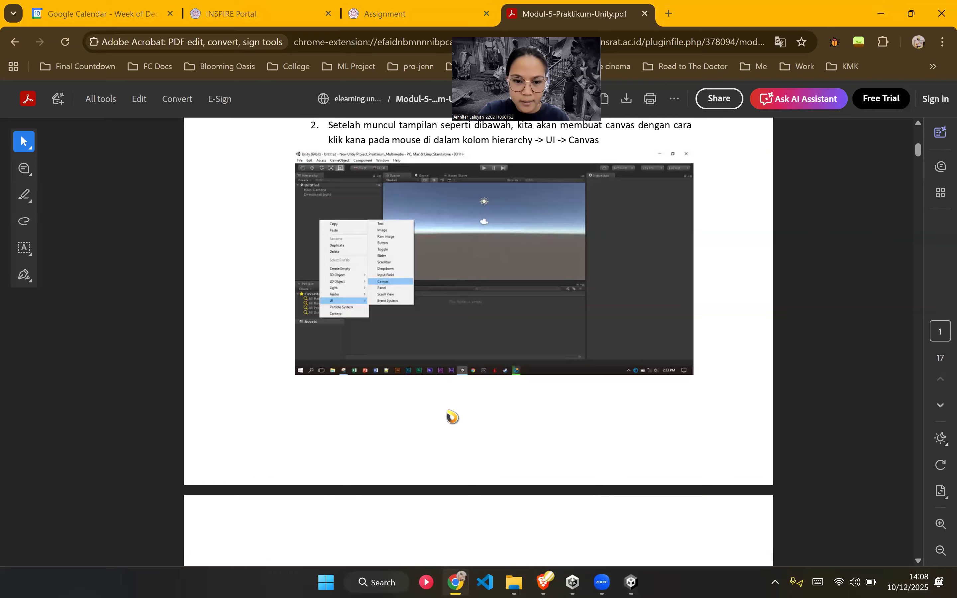
pyautogui.scroll(-2, 451, 416)
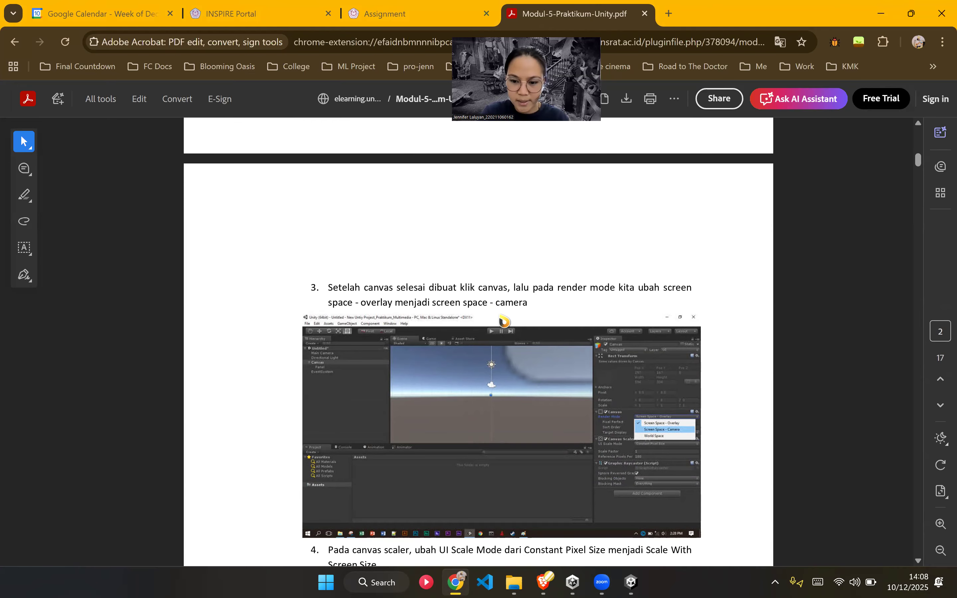
pyautogui.scroll(-3, 504, 321)
pyautogui.click(630, 581)
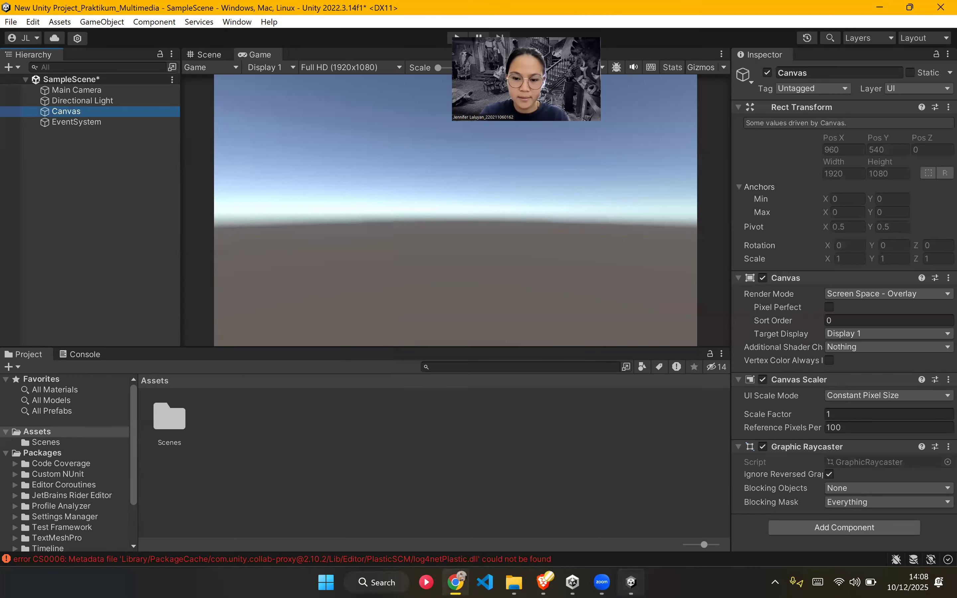
pyautogui.click(912, 295)
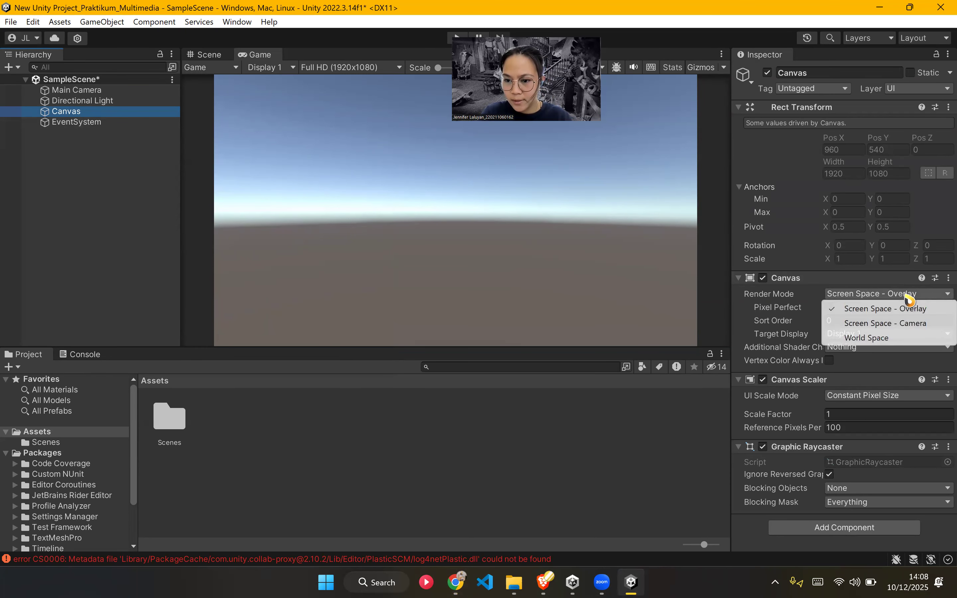
pyautogui.click(913, 325)
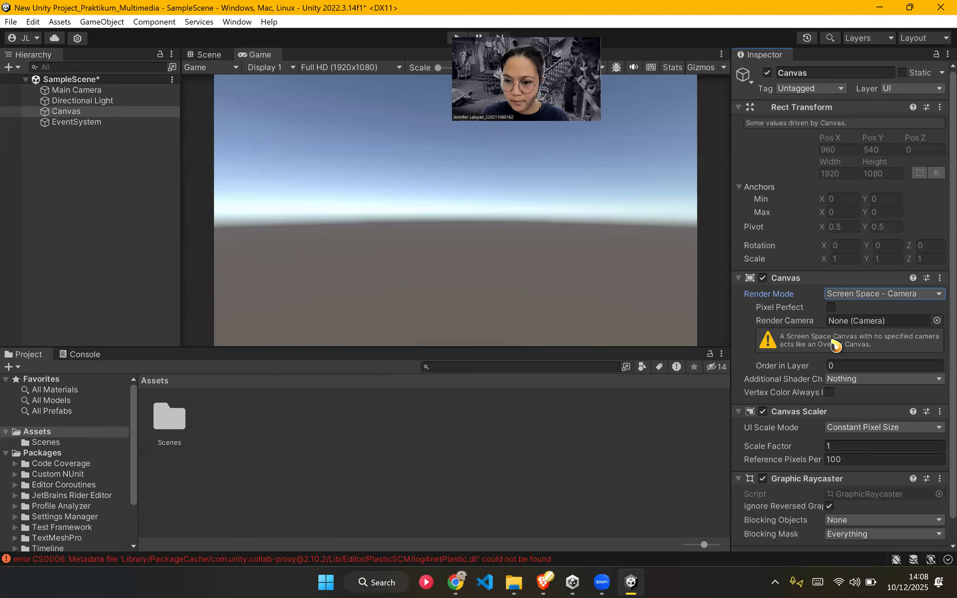
pyautogui.click(879, 319)
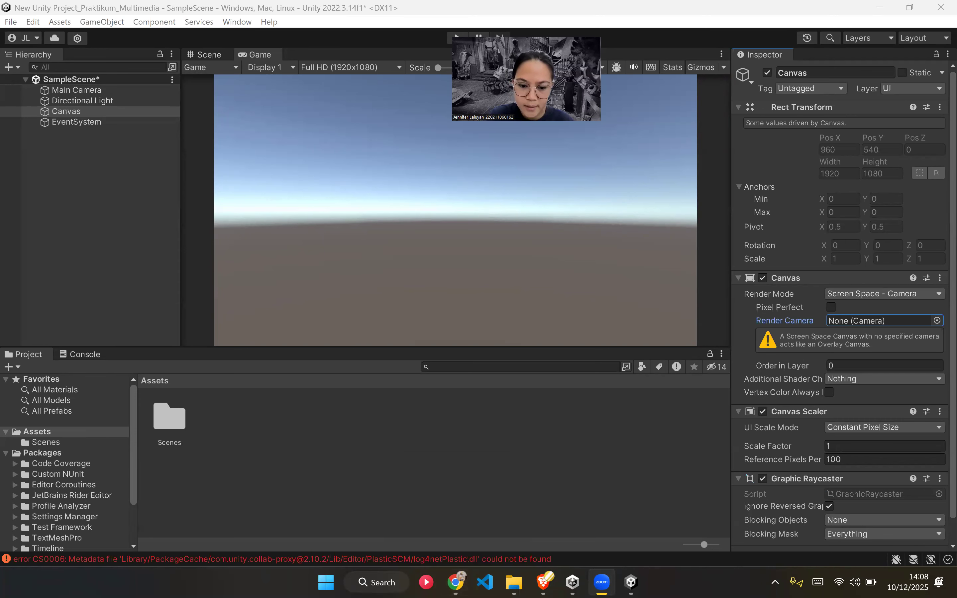
# Step: Consult instruction 4 in the module PDF and set the Canvas Scaler's UI Scale Mode to Scale With Screen Size in Unity
pyautogui.click(456, 582)
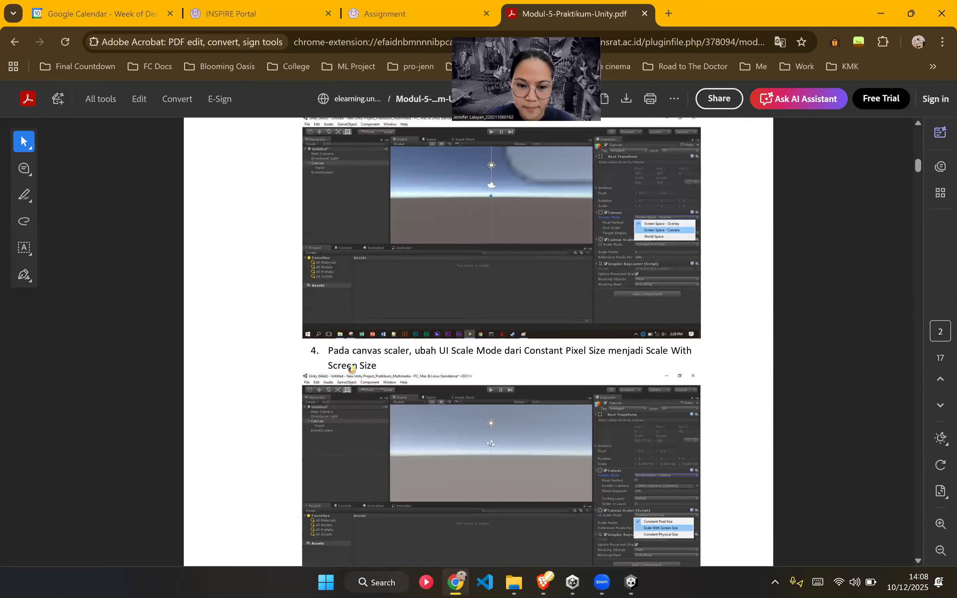
pyautogui.scroll(-3, 387, 360)
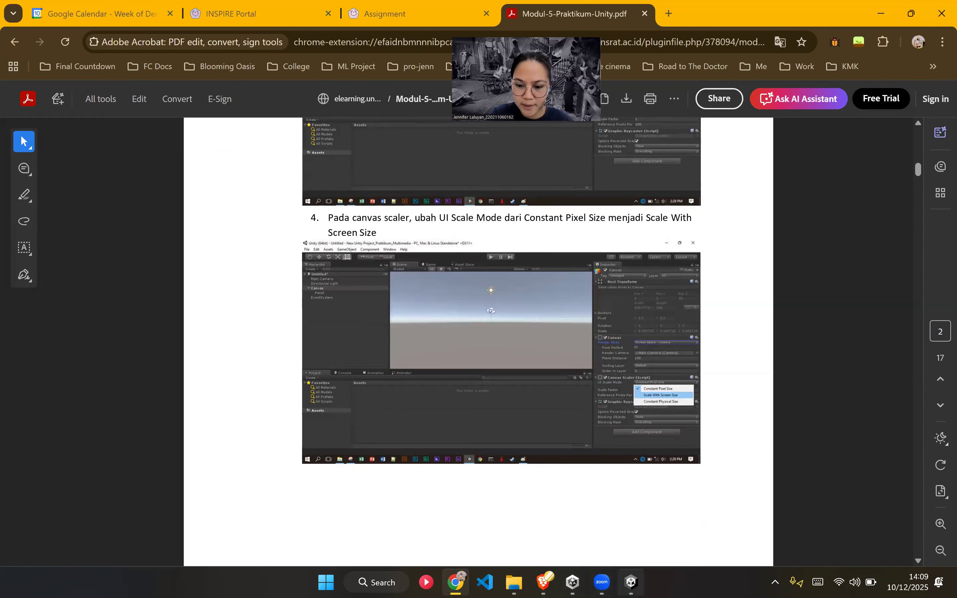
pyautogui.moveTo(631, 582)
pyautogui.click(653, 538)
pyautogui.scroll(-2, 873, 426)
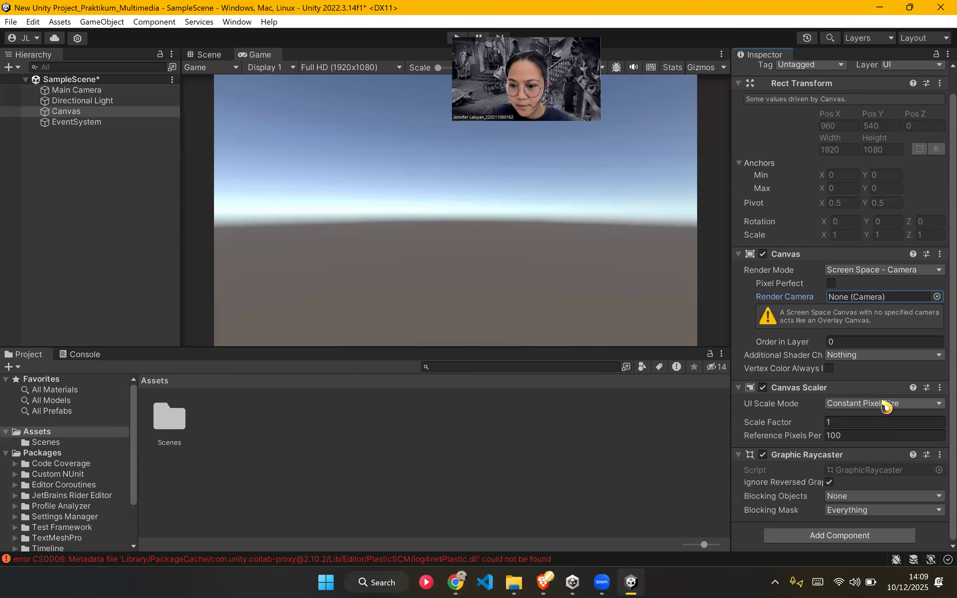
pyautogui.click(874, 403)
pyautogui.click(863, 432)
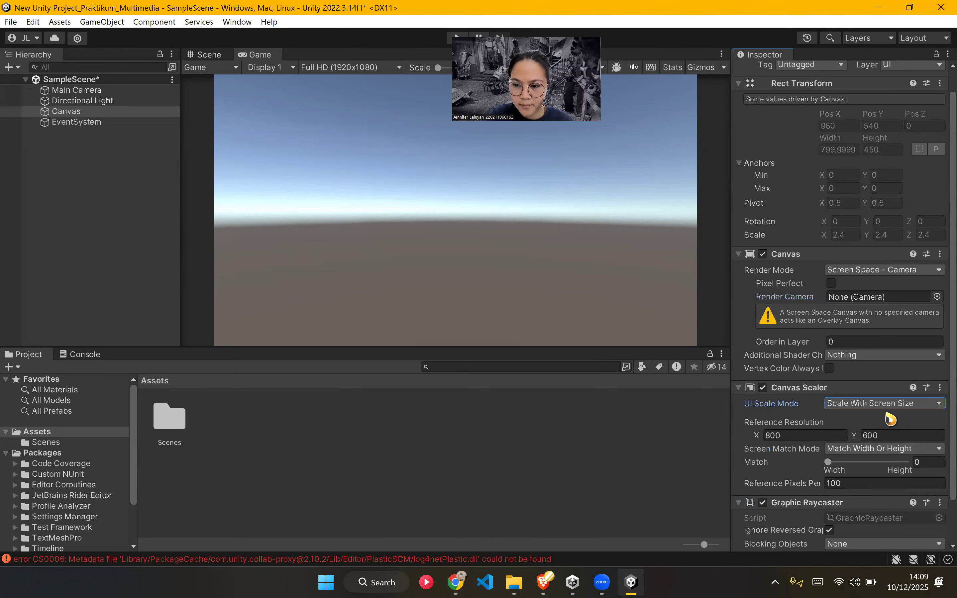
# Step: Consult instruction 5 in the module PDF and set the Canvas Scaler's Match value to 0.5 in Unity
pyautogui.click(456, 582)
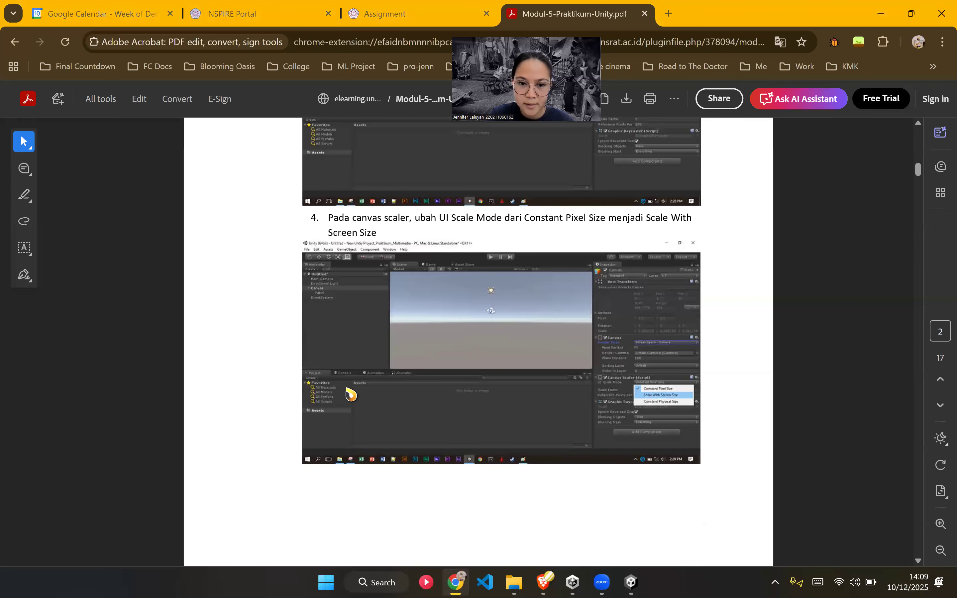
pyautogui.scroll(-9, 346, 388)
pyautogui.scroll(-3, 348, 390)
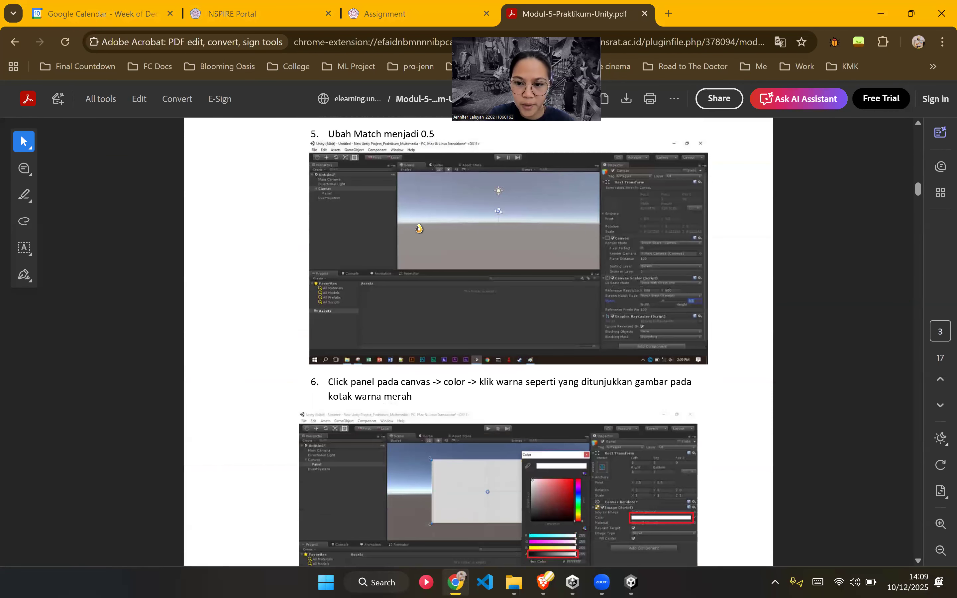
pyautogui.scroll(2, 418, 229)
pyautogui.click(631, 582)
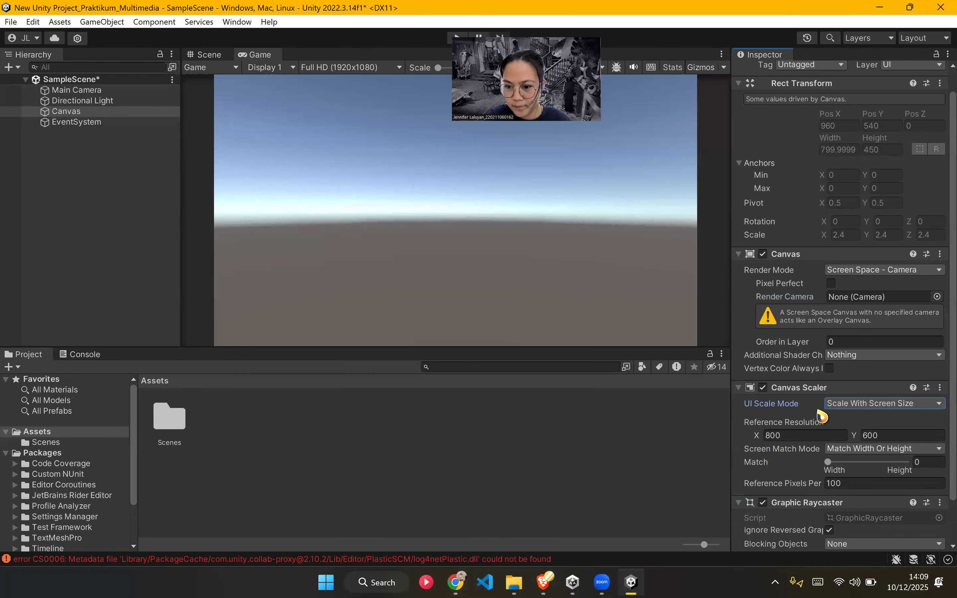
pyautogui.moveTo(838, 470); pyautogui.dragTo(855, 467)
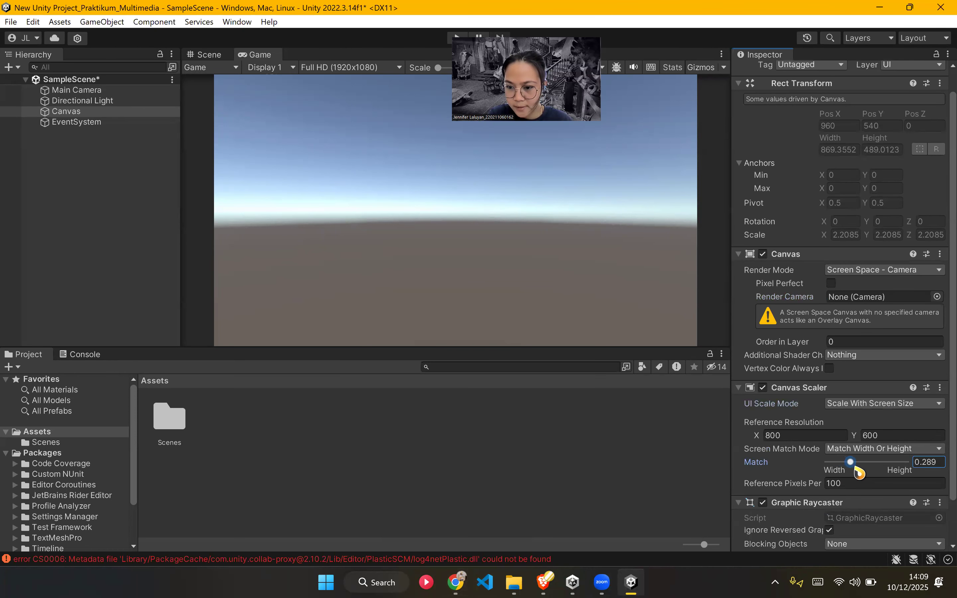
pyautogui.moveTo(943, 462); pyautogui.dragTo(914, 463)
pyautogui.write('0.5')
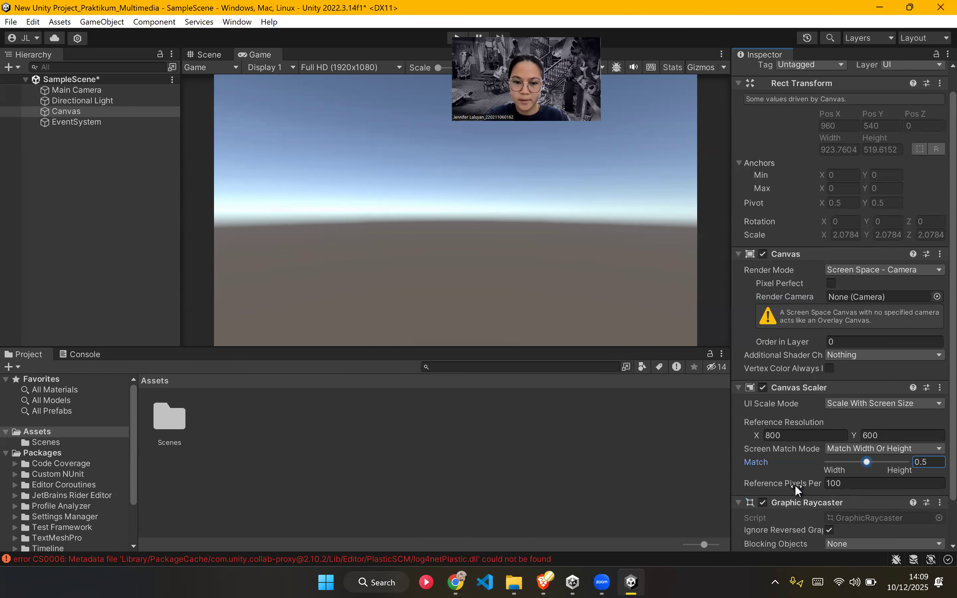
# Step: Read instruction 6 in the module PDF and examine the Canvas's components in Unity for the panel color setting
pyautogui.hotkey('alt', 'Tab')
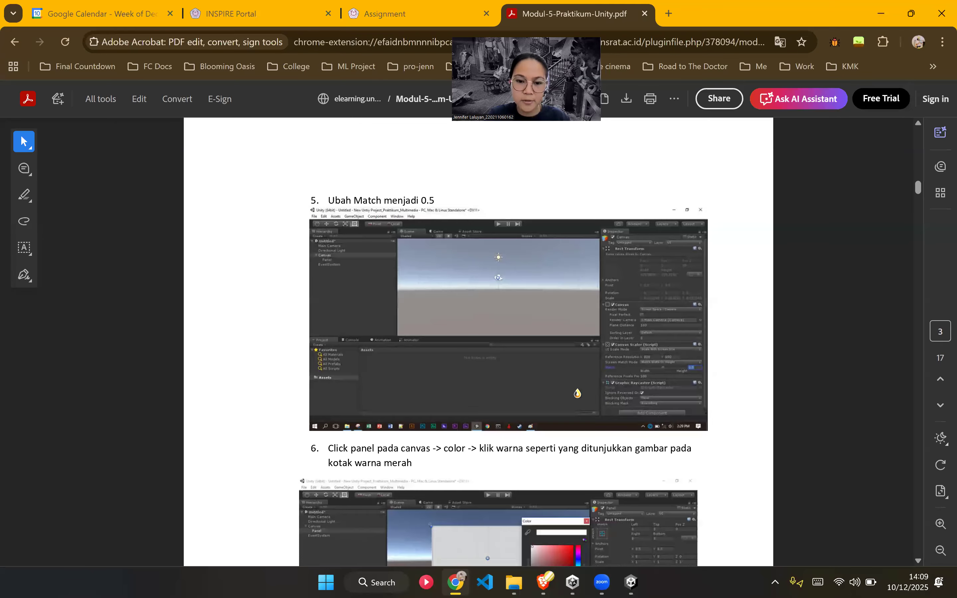
pyautogui.scroll(-3, 506, 352)
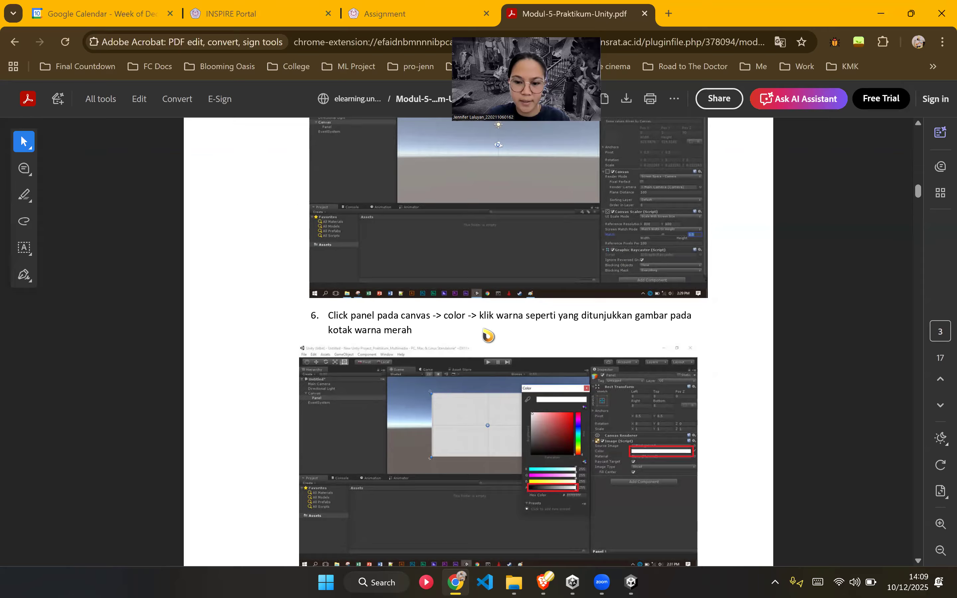
pyautogui.scroll(-2, 490, 334)
pyautogui.scroll(-2, 631, 362)
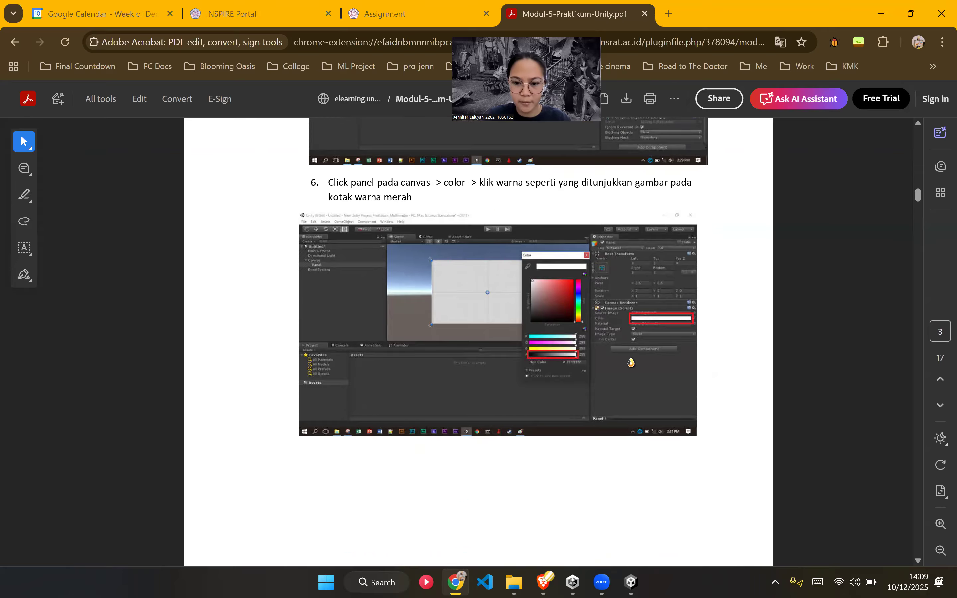
pyautogui.hotkey('alt', 'Tab')
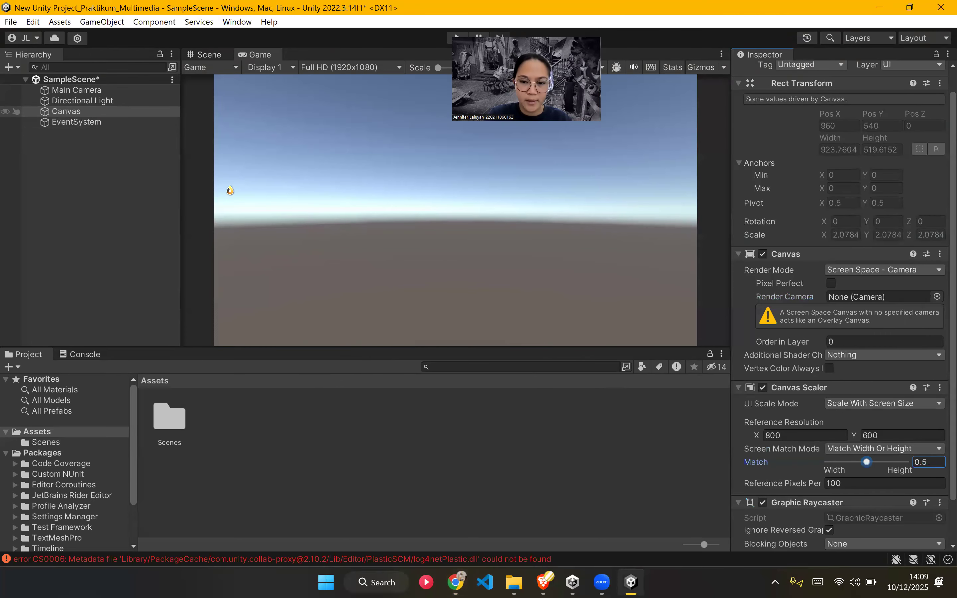
pyautogui.hotkey('alt', 'Tab')
pyautogui.hotkey('alt', 'Tab')
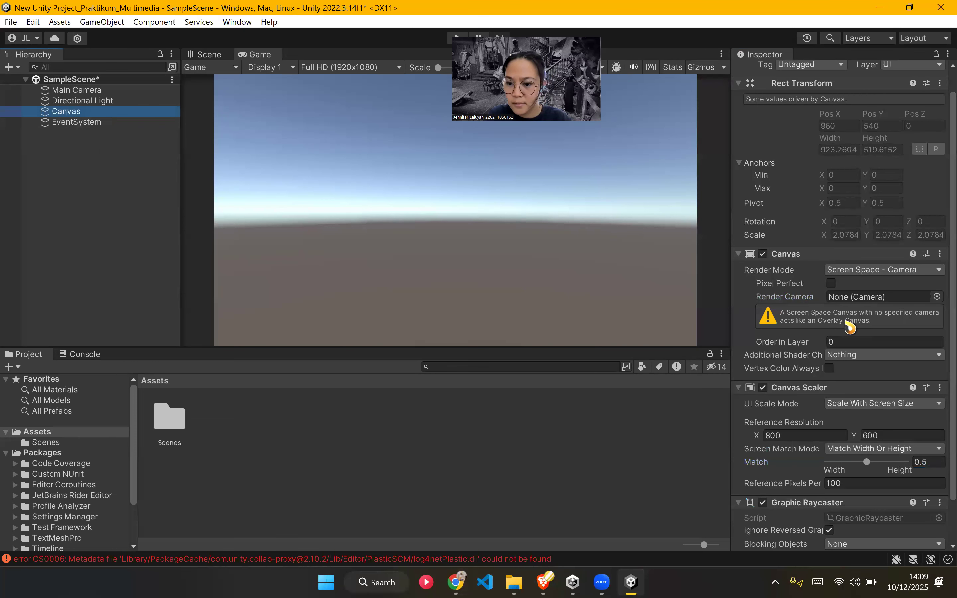
pyautogui.scroll(-2, 845, 387)
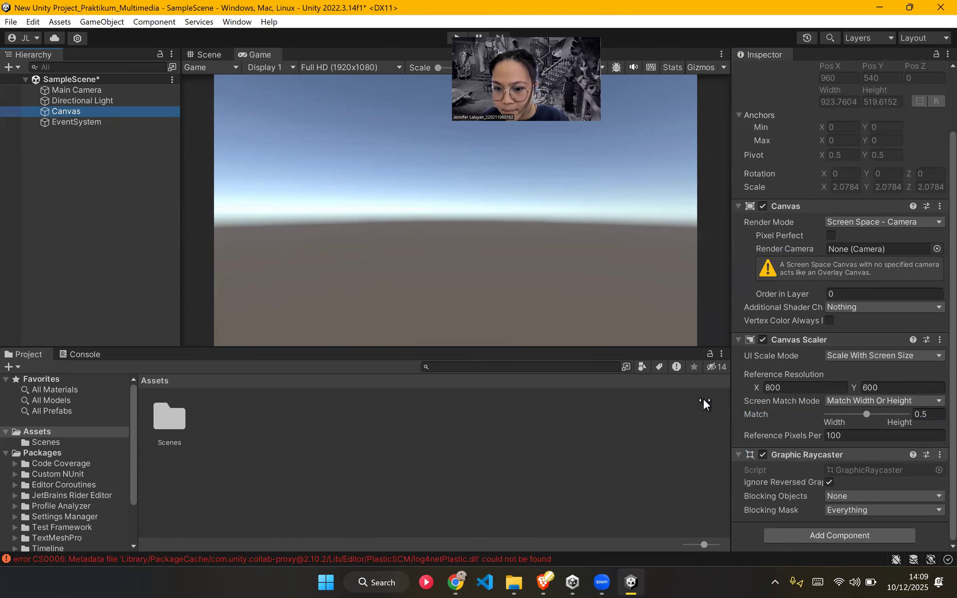
pyautogui.hotkey('alt', 'Tab')
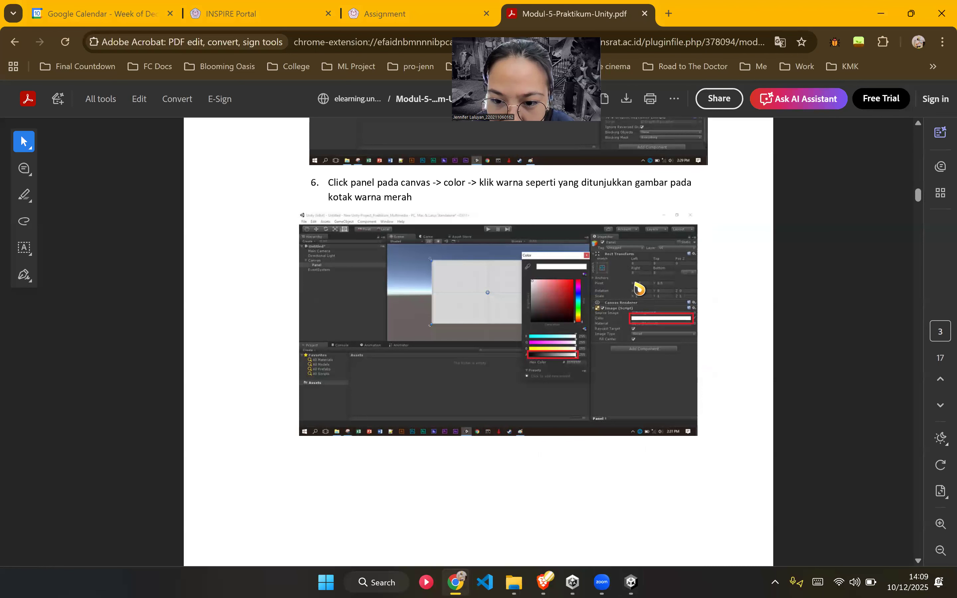
pyautogui.hotkey('alt', 'Tab')
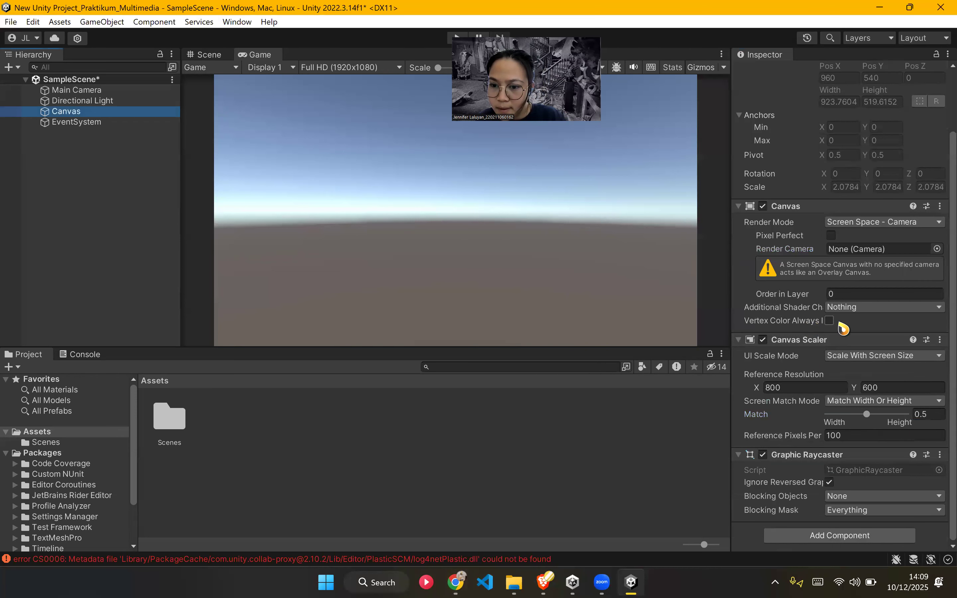
pyautogui.scroll(4, 807, 412)
pyautogui.scroll(-2, 797, 411)
pyautogui.scroll(2, 795, 407)
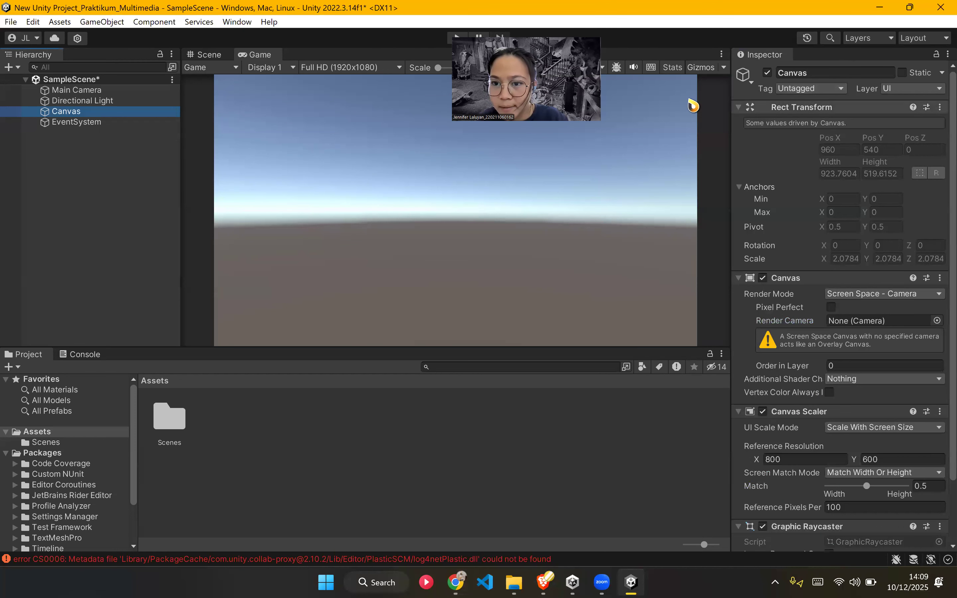
pyautogui.rightClick(84, 109)
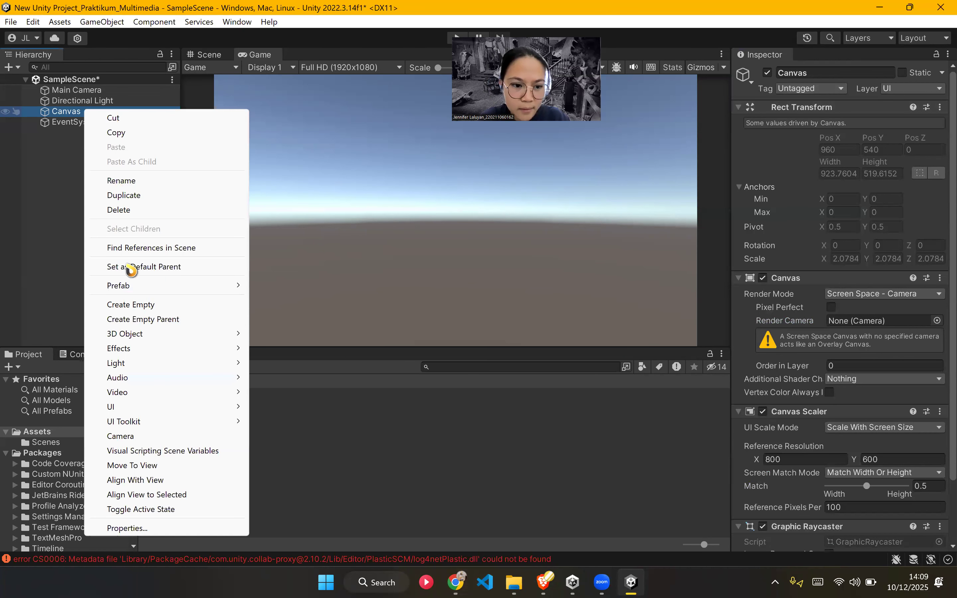
pyautogui.moveTo(126, 424)
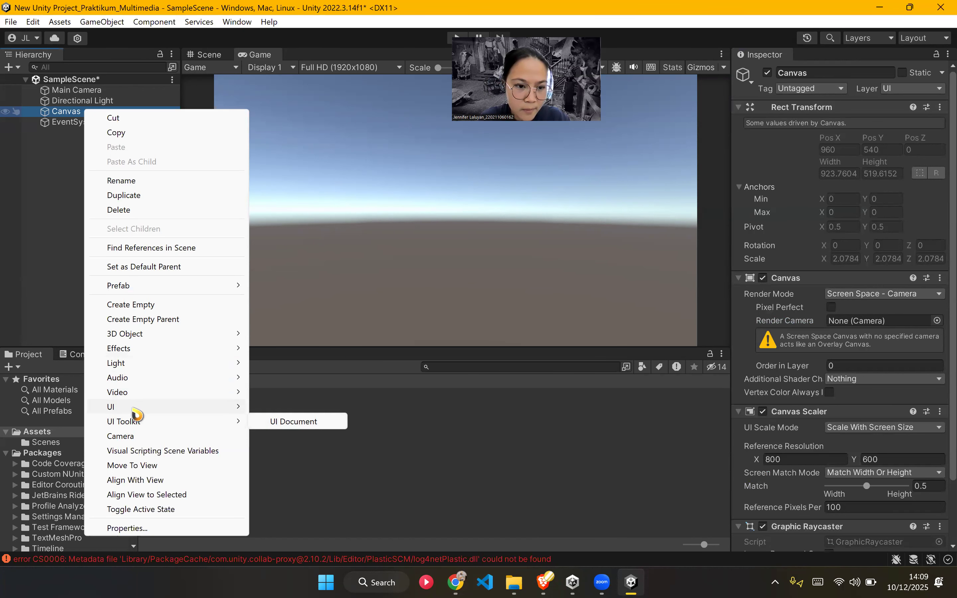
pyautogui.click(26, 267)
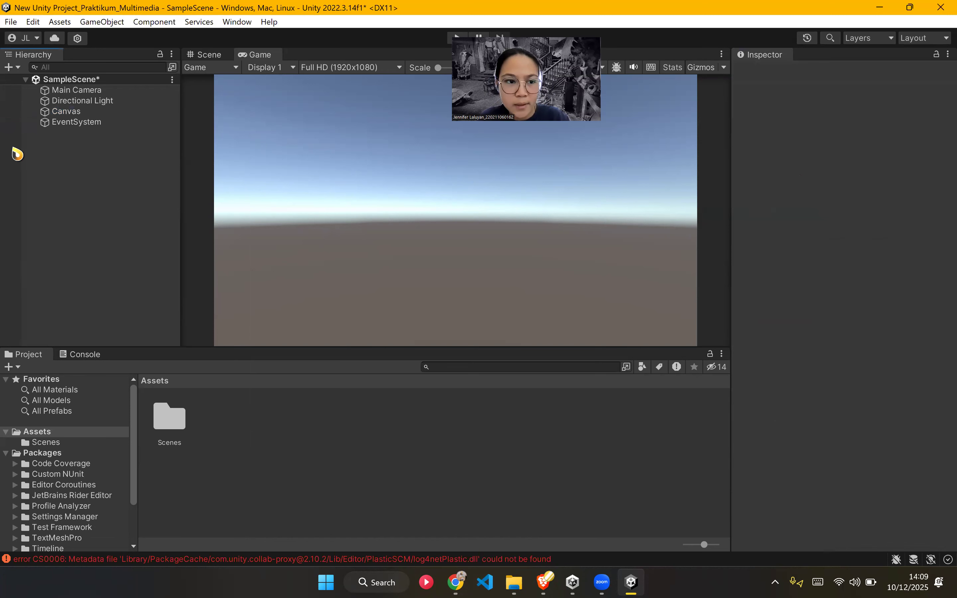
pyautogui.click(65, 111)
pyautogui.scroll(-3, 855, 380)
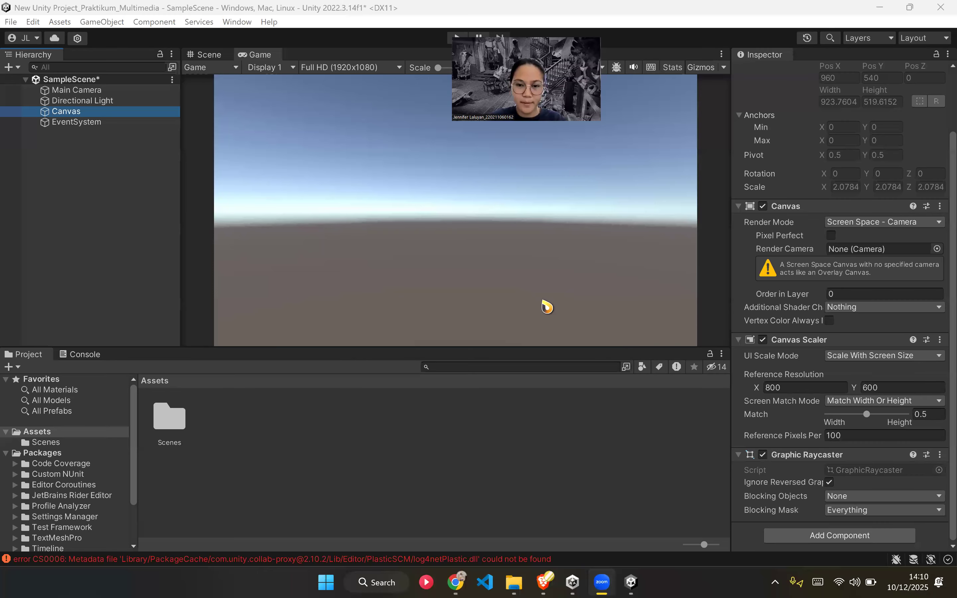
pyautogui.click(541, 301)
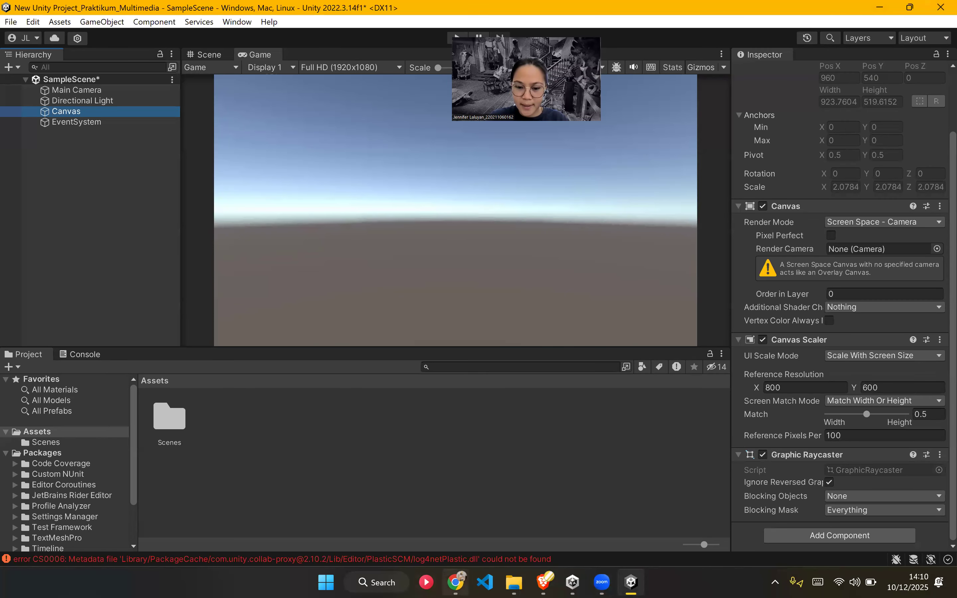
# Step: Reread instruction 6 in the module PDF and add a UI Panel as a child of the Canvas in Unity
pyautogui.click(455, 582)
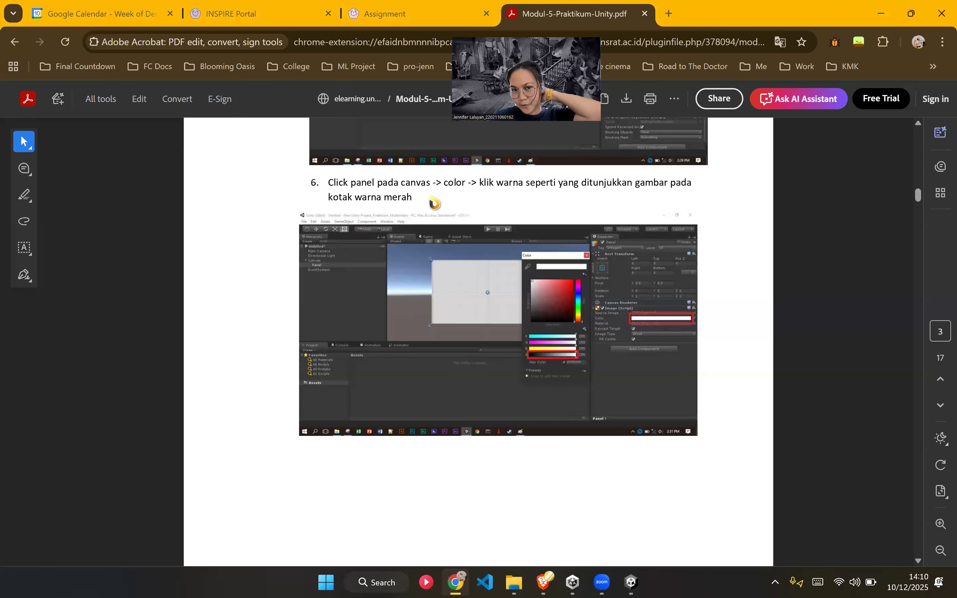
pyautogui.moveTo(415, 197); pyautogui.dragTo(329, 184)
pyautogui.click(425, 206)
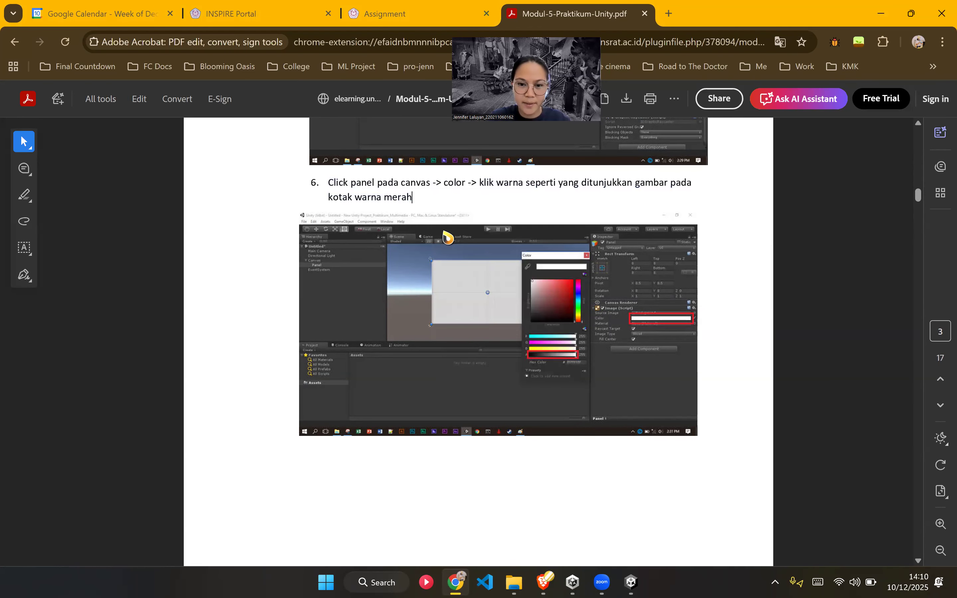
pyautogui.click(631, 582)
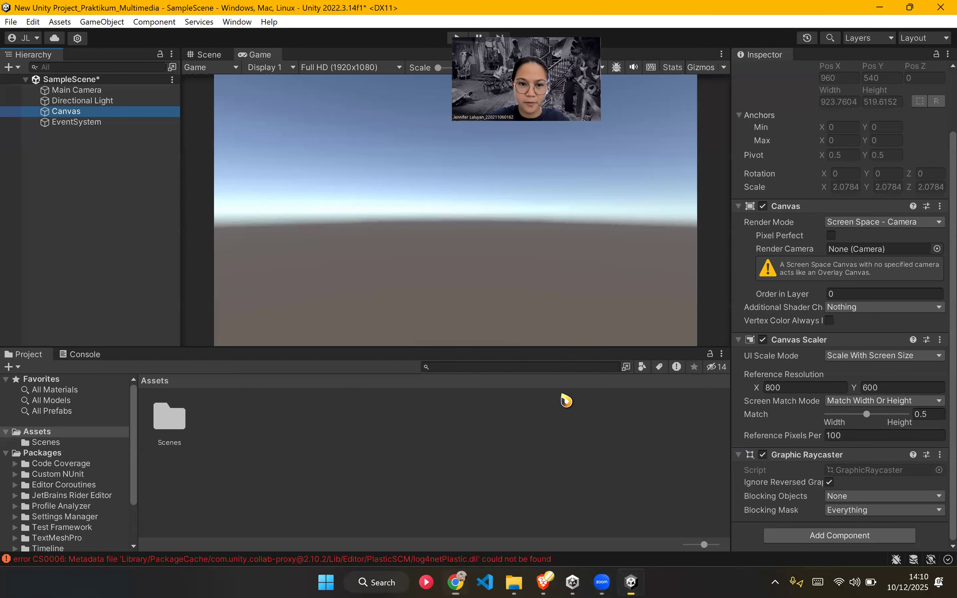
pyautogui.rightClick(104, 115)
pyautogui.moveTo(186, 410)
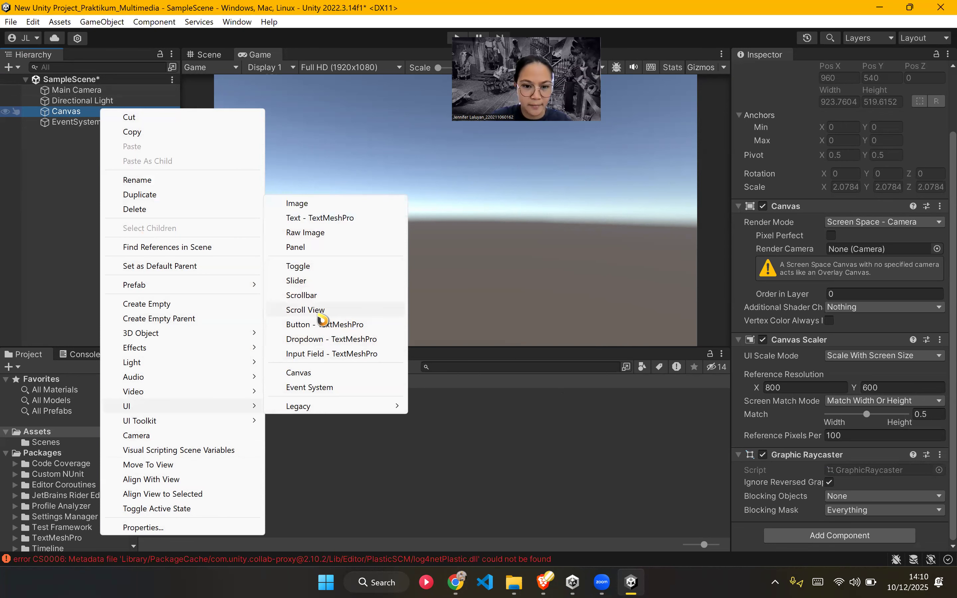
pyautogui.click(325, 248)
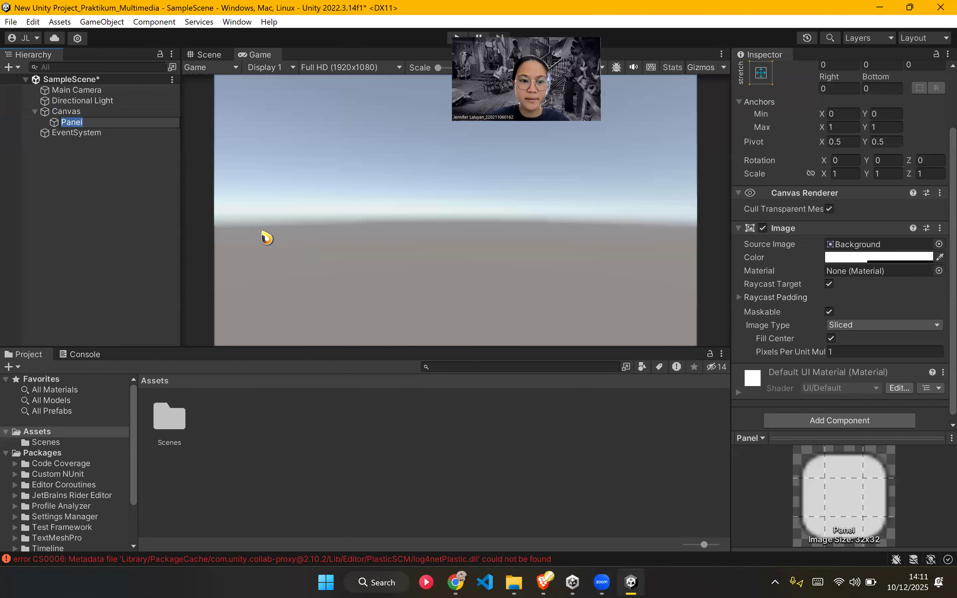
pyautogui.click(136, 233)
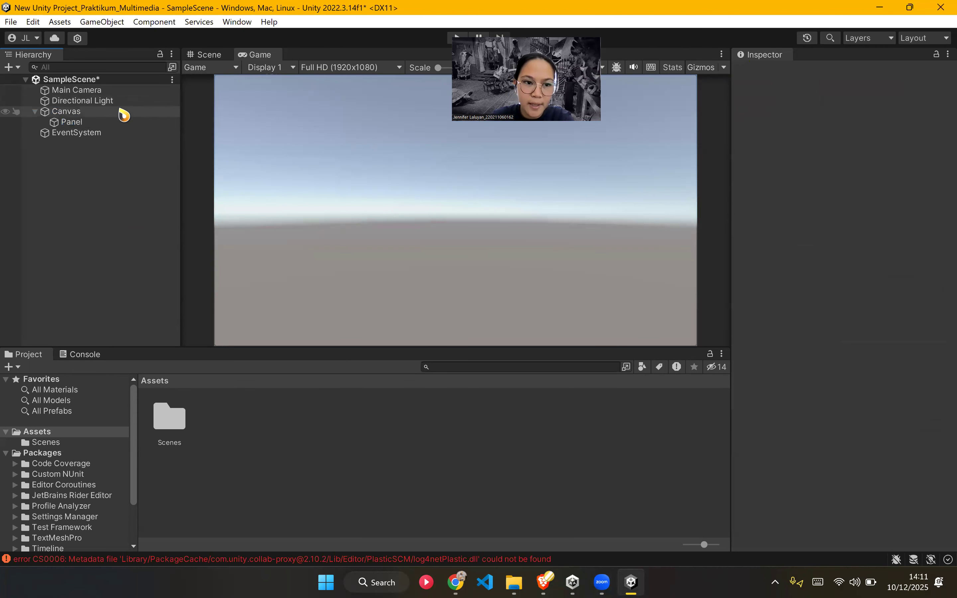
# Step: Set the alpha of the Panel's Image color to 255, checking the value against the picture in the module PDF
pyautogui.click(121, 123)
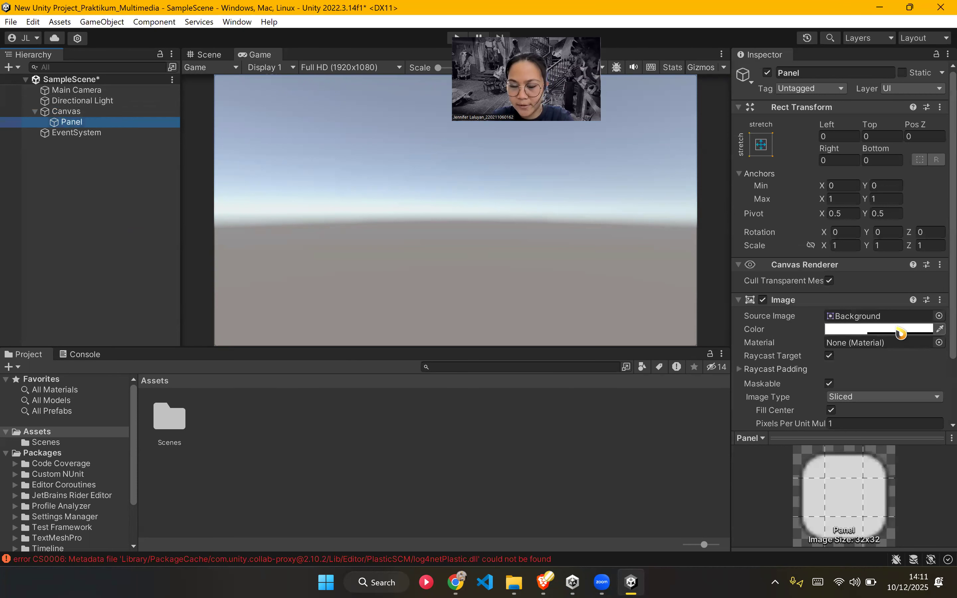
pyautogui.click(901, 333)
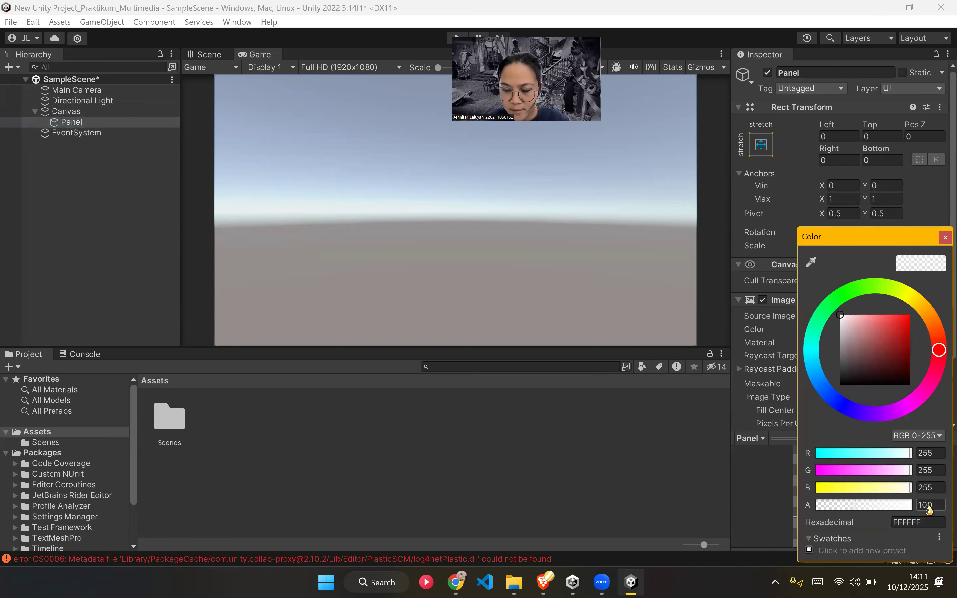
pyautogui.hotkey('alt', 'Tab')
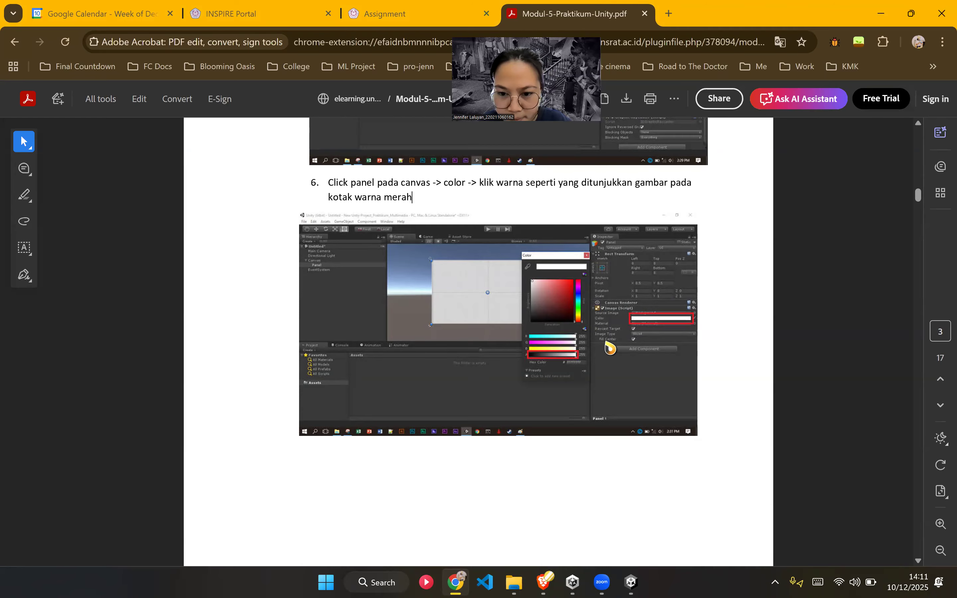
pyautogui.scroll(-5, 609, 346)
pyautogui.scroll(5, 553, 369)
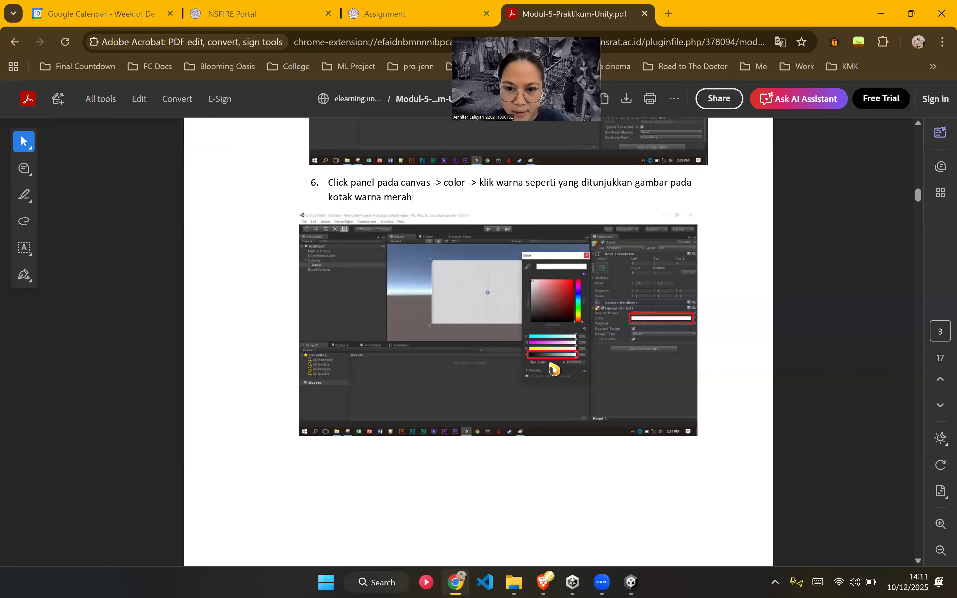
pyautogui.hotkey('alt', 'Tab')
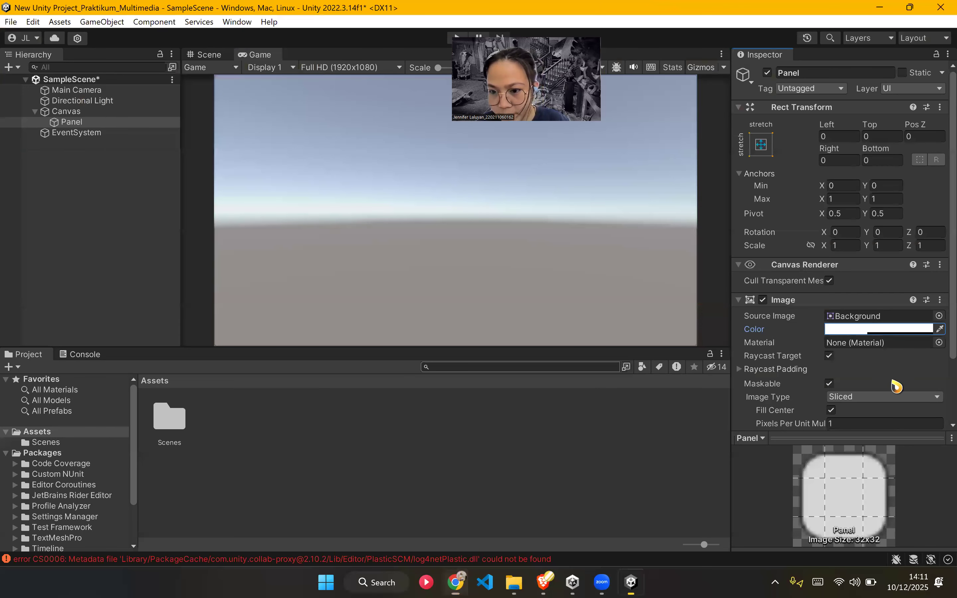
pyautogui.click(902, 330)
pyautogui.click(935, 509)
pyautogui.write('255')
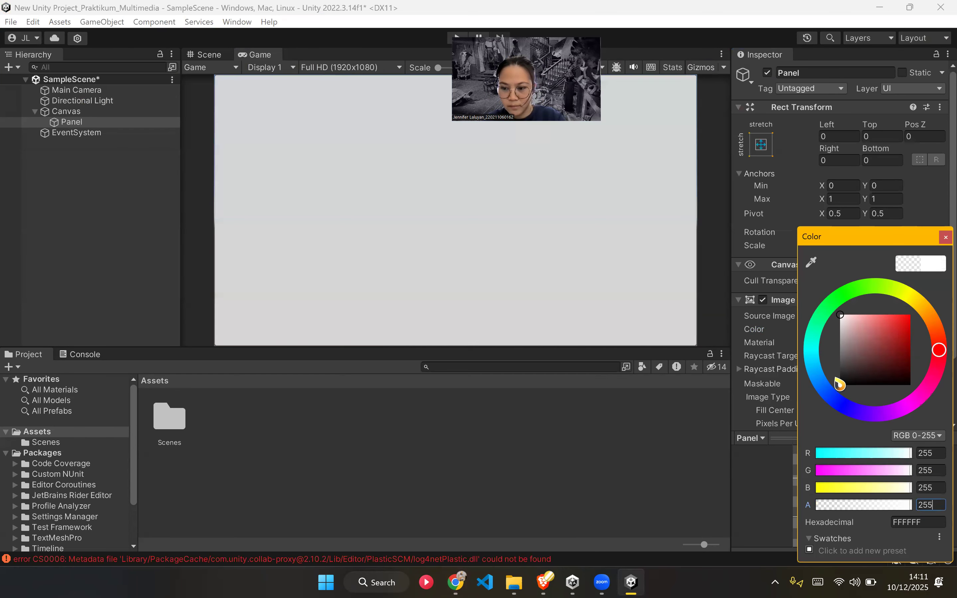
pyautogui.click(946, 237)
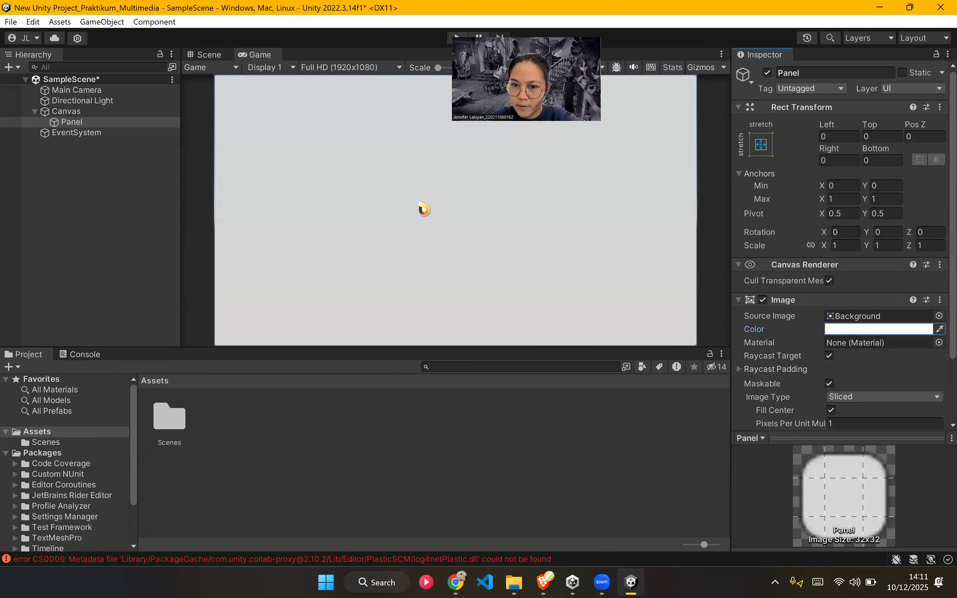
# Step: Examine the white Panel in the Scene view, turning and zooming out until the whole panel is in view
pyautogui.click(210, 54)
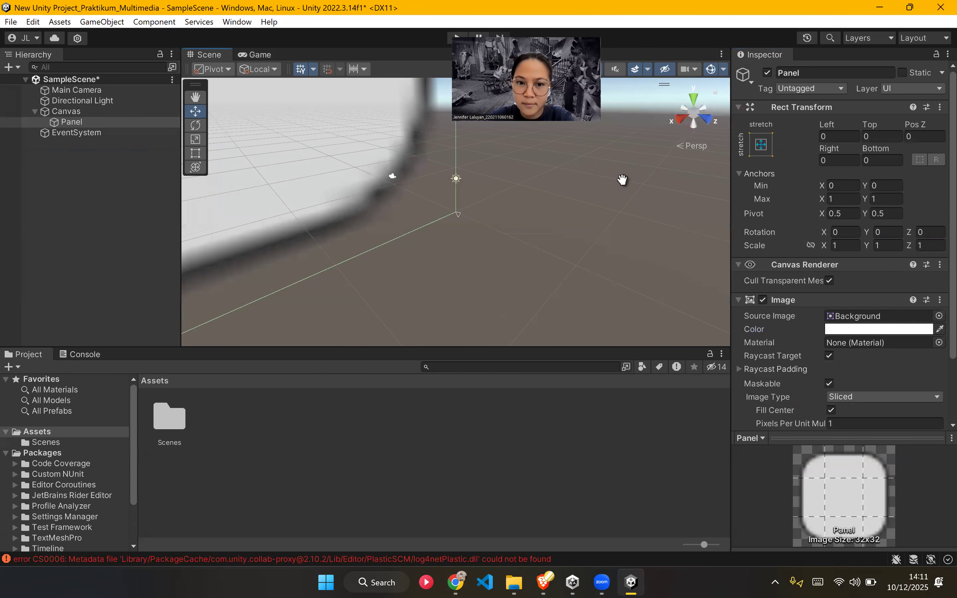
pyautogui.moveTo(622, 181); pyautogui.dragTo(734, 192, button='middle')
pyautogui.moveTo(530, 253); pyautogui.dragTo(750, 318, button='middle')
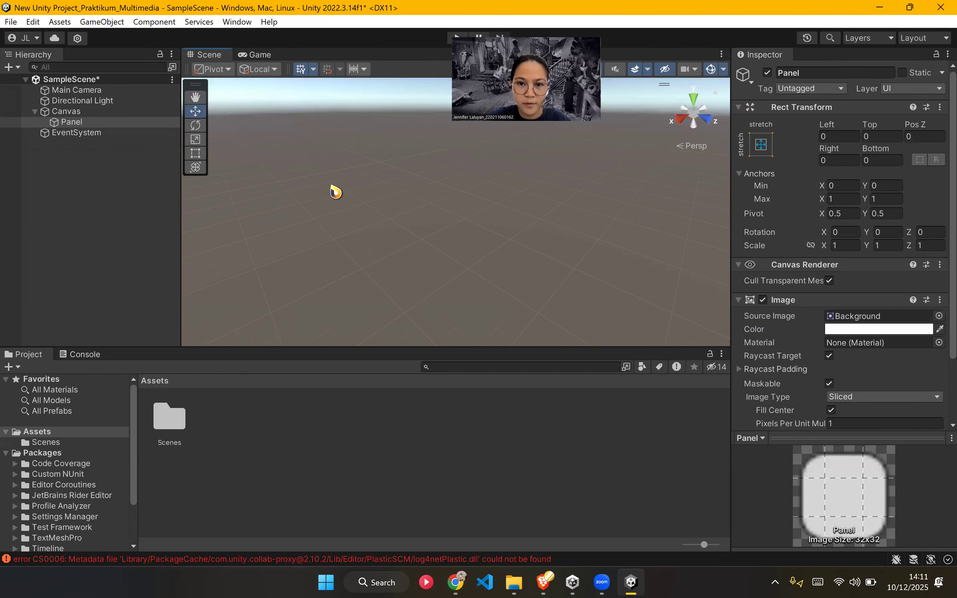
pyautogui.click(692, 112)
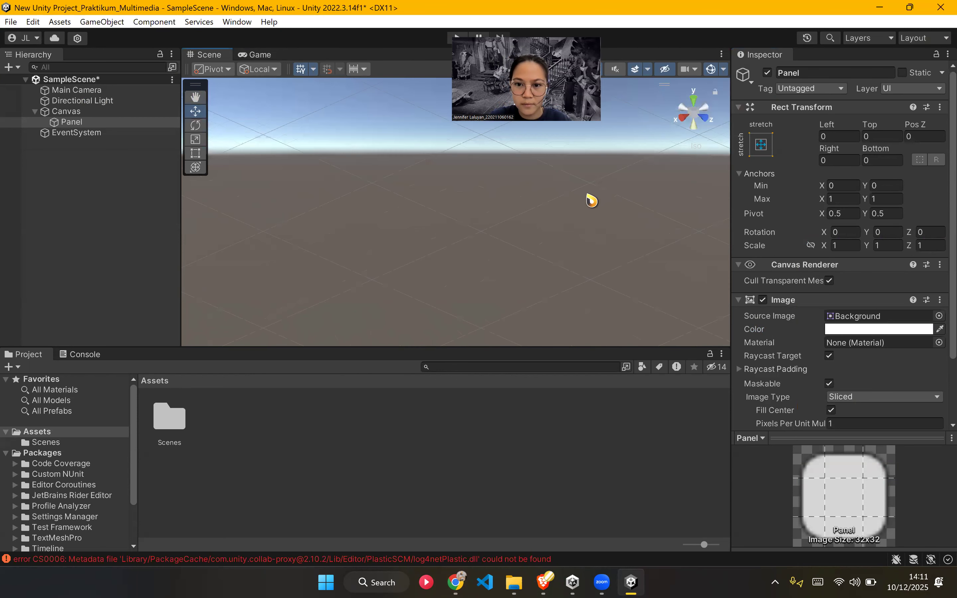
pyautogui.scroll(-10, 575, 202)
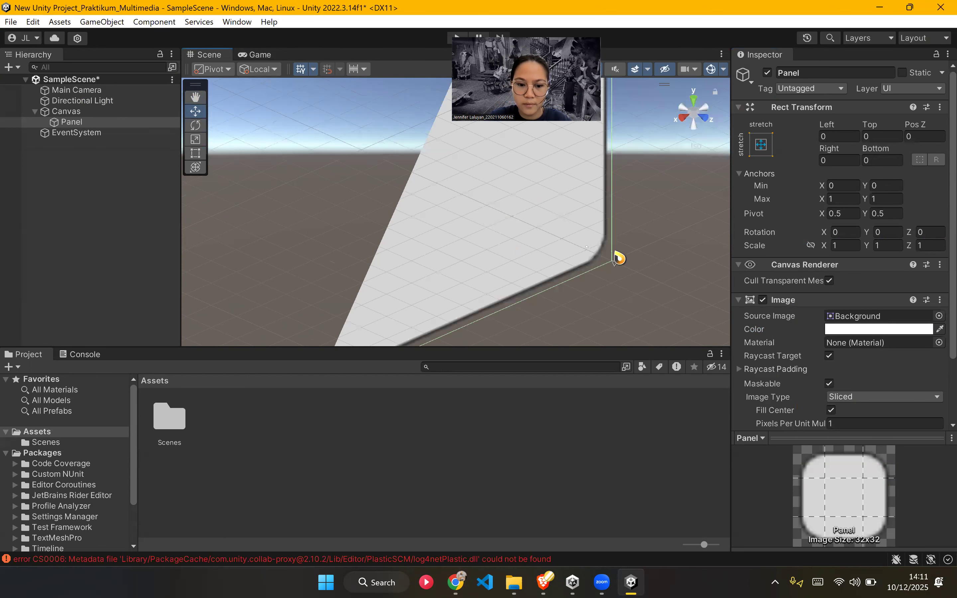
pyautogui.moveTo(618, 258); pyautogui.dragTo(396, 206, button='middle')
pyautogui.moveTo(348, 168); pyautogui.dragTo(690, 73, button='right')
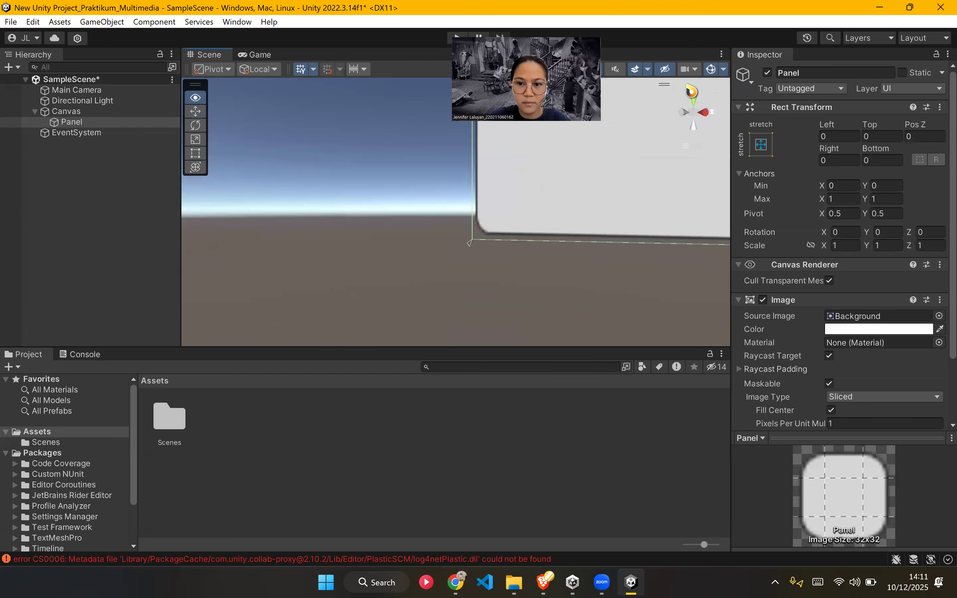
pyautogui.click(617, 148)
pyautogui.moveTo(634, 161); pyautogui.dragTo(695, 156, button='right')
pyautogui.moveTo(685, 176); pyautogui.dragTo(653, 205, button='middle')
pyautogui.moveTo(654, 204); pyautogui.dragTo(605, 216, button='right')
pyautogui.moveTo(626, 171); pyautogui.dragTo(601, 230, button='middle')
pyautogui.scroll(-5, 602, 226)
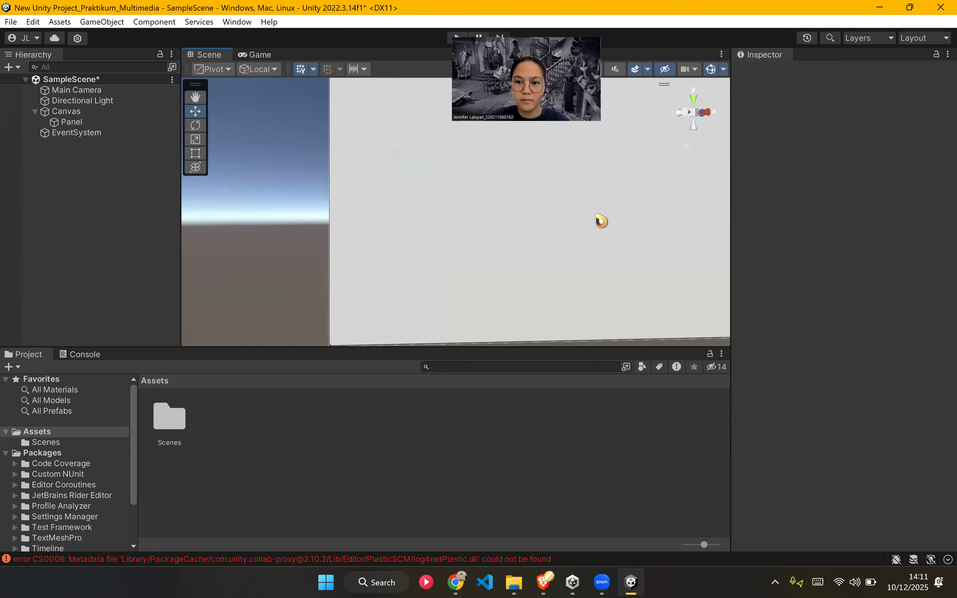
pyautogui.scroll(-3, 653, 209)
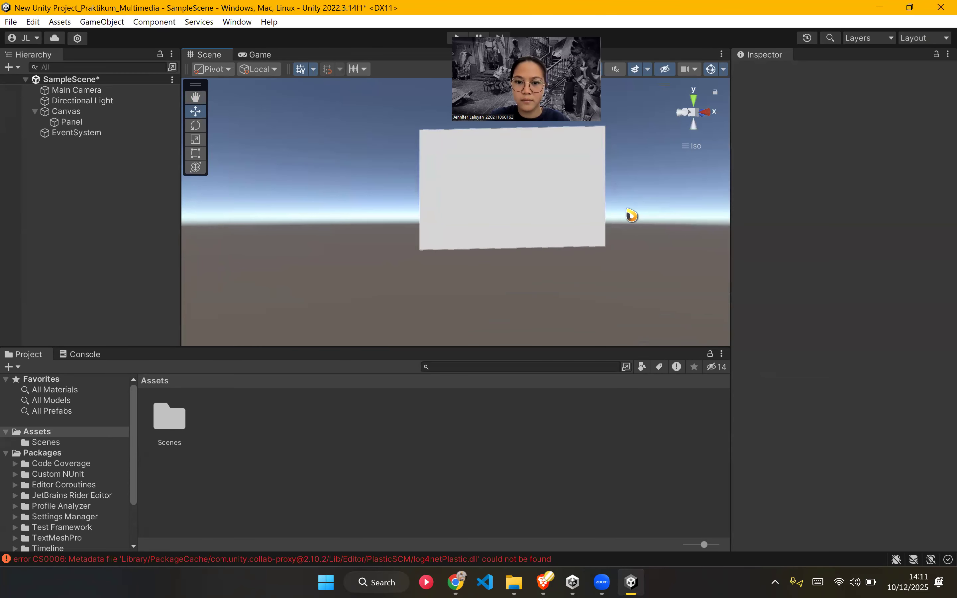
pyautogui.moveTo(609, 218); pyautogui.dragTo(590, 230, button='middle')
# Step: Check the picture for instruction 6 in the module PDF and align Unity's Scene view to the Front orientation
pyautogui.hotkey('alt', 'Tab')
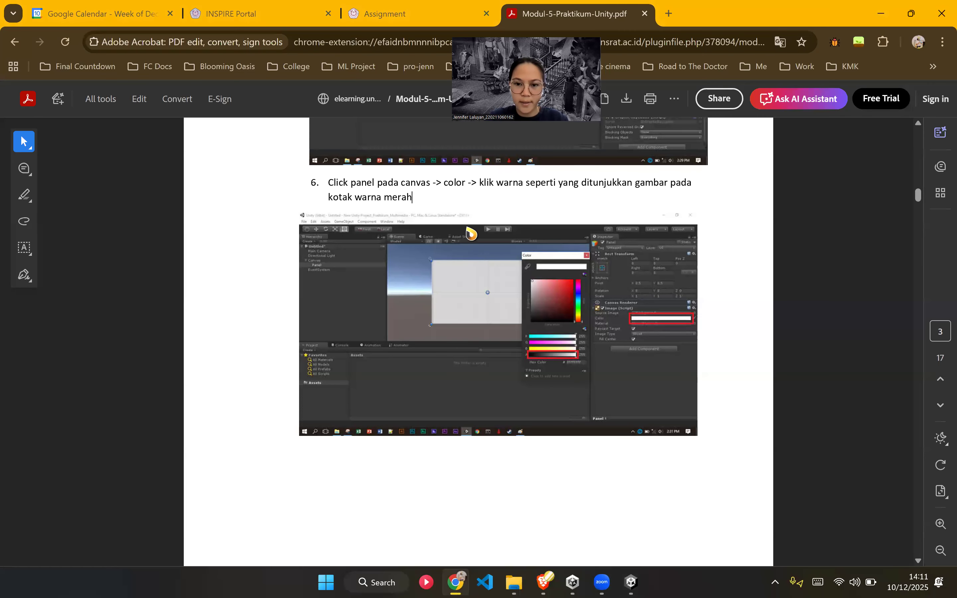
pyautogui.scroll(-3, 458, 224)
pyautogui.scroll(2, 455, 224)
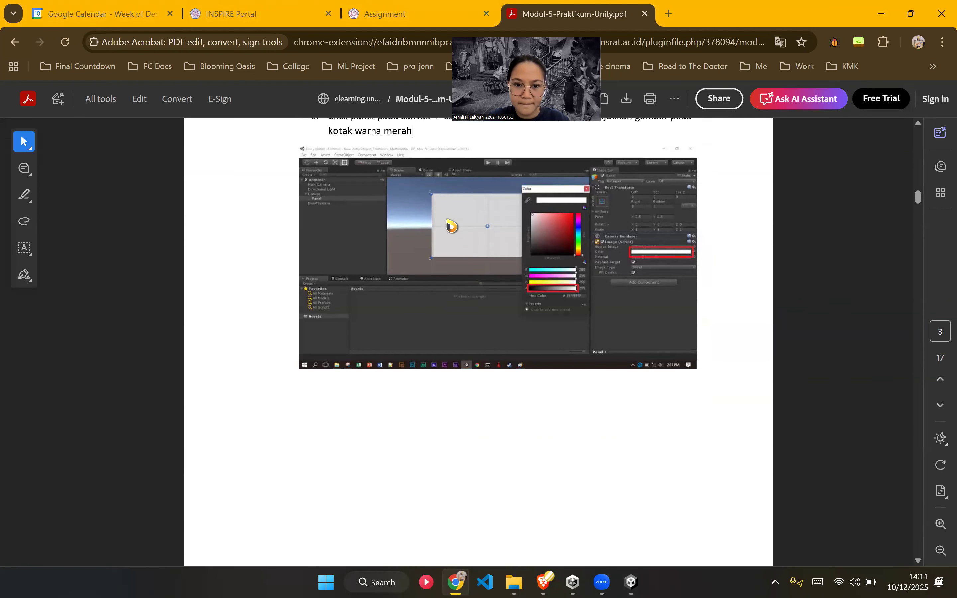
pyautogui.hotkey('alt', 'Tab')
pyautogui.click(707, 118)
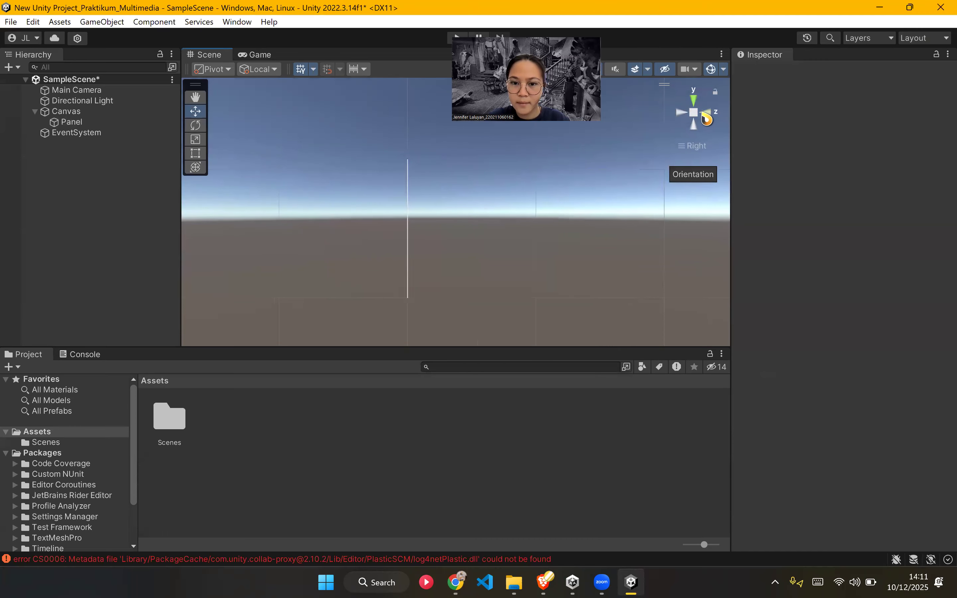
pyautogui.click(707, 121)
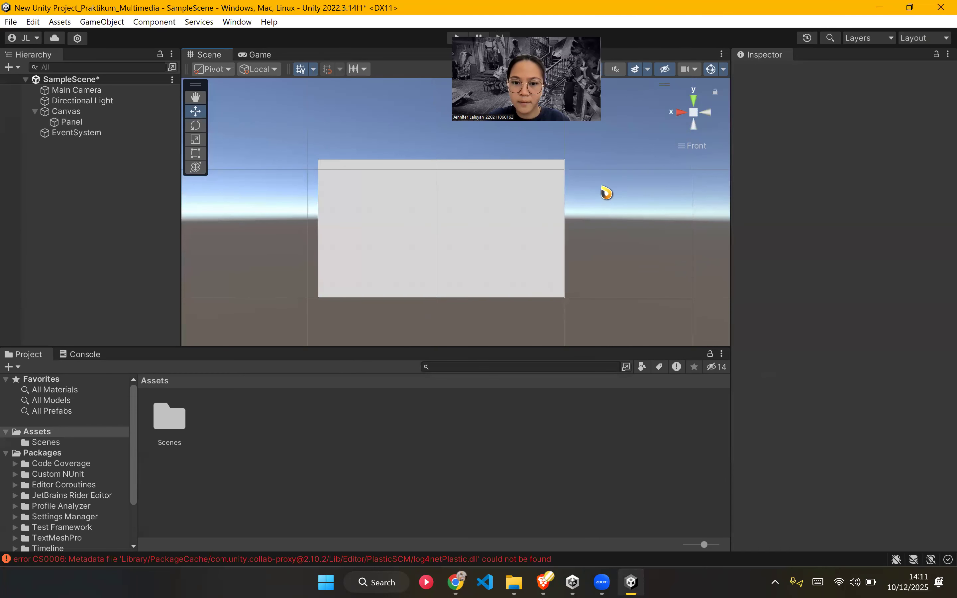
# Step: Read instruction 7 in the module PDF and add a Text - TextMeshPro object as a child of the Canvas in Unity
pyautogui.hotkey('alt', 'Tab')
pyautogui.scroll(-10, 398, 322)
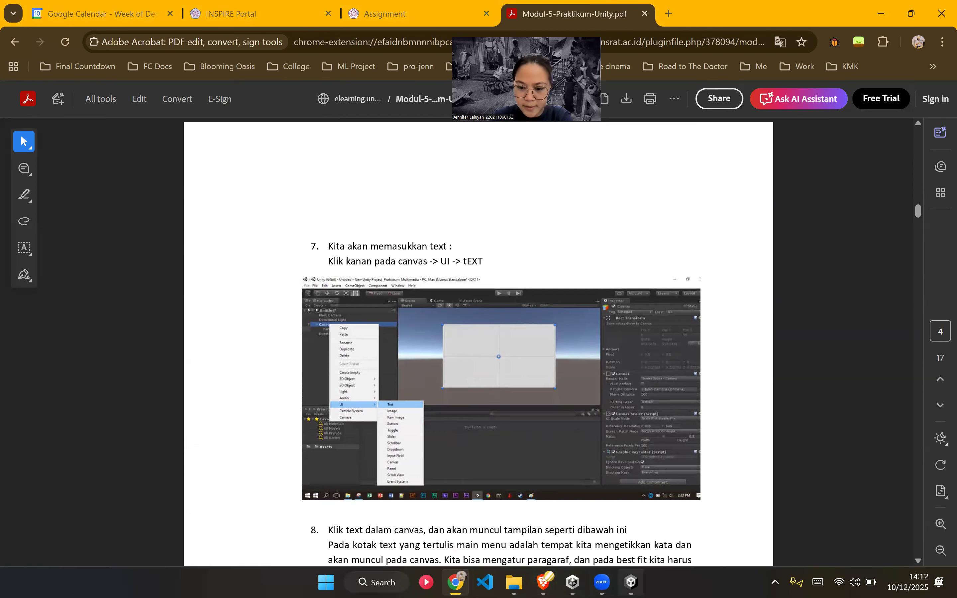
pyautogui.click(631, 582)
pyautogui.click(109, 112)
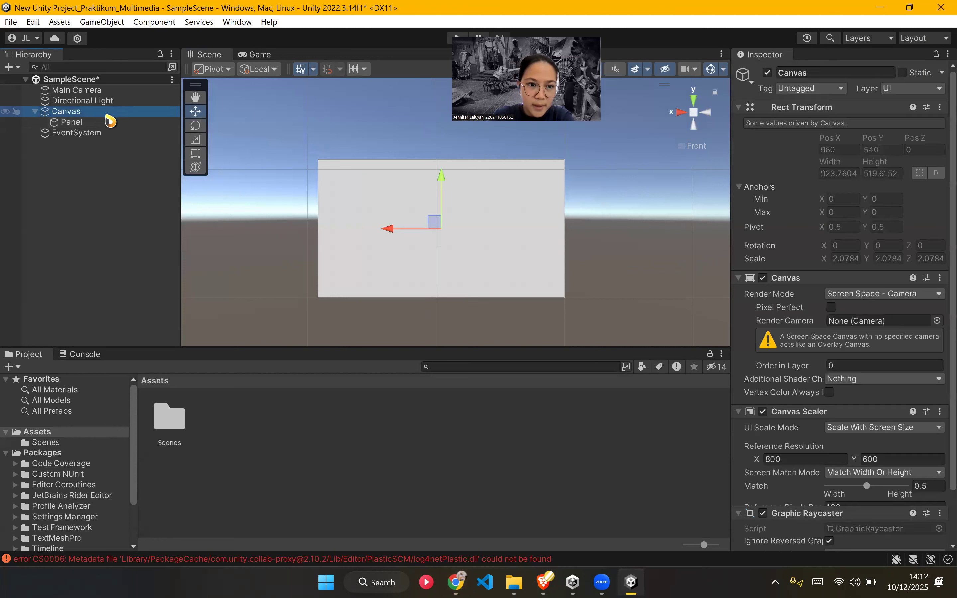
pyautogui.rightClick(108, 114)
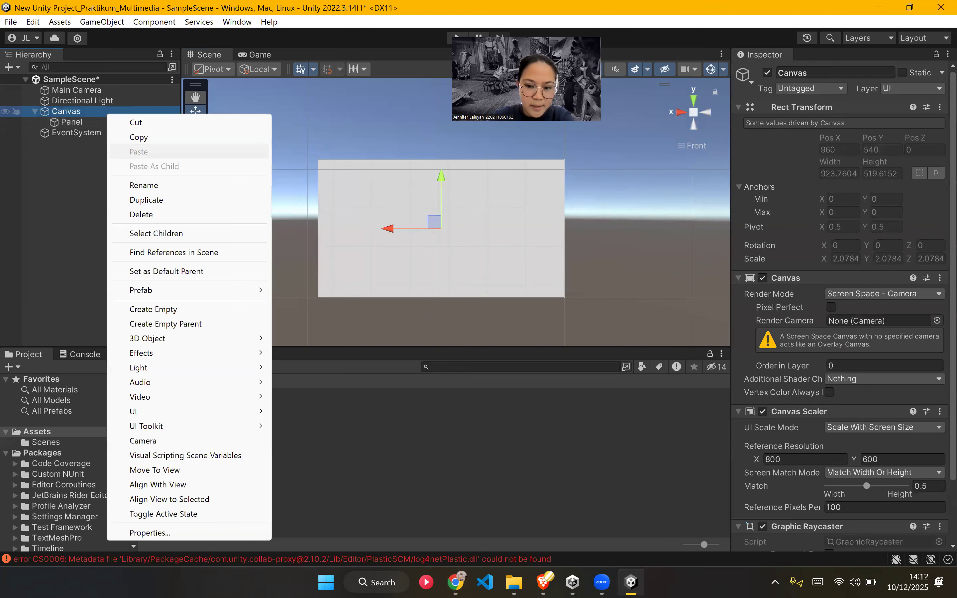
pyautogui.click(541, 539)
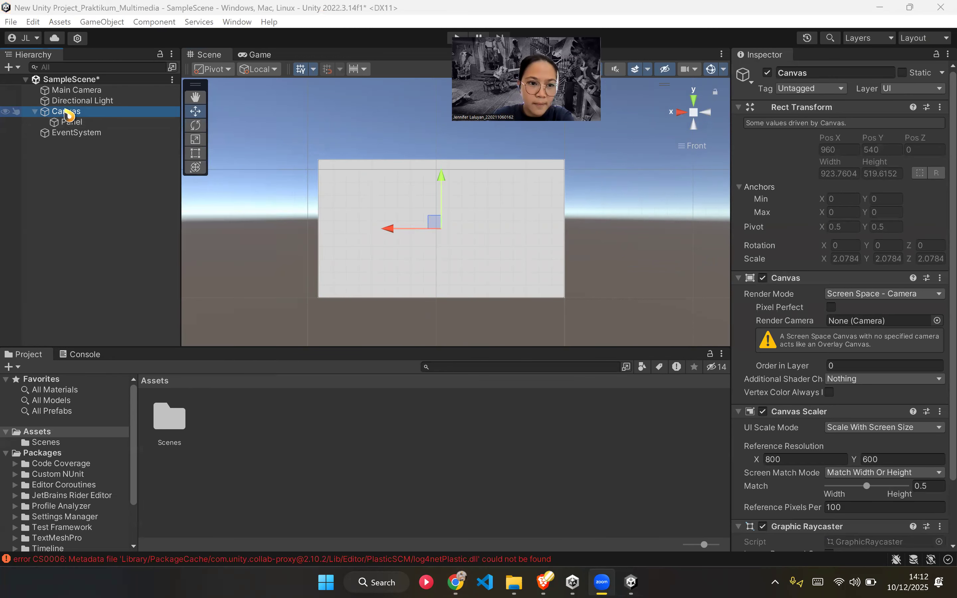
pyautogui.rightClick(65, 110)
pyautogui.moveTo(100, 409)
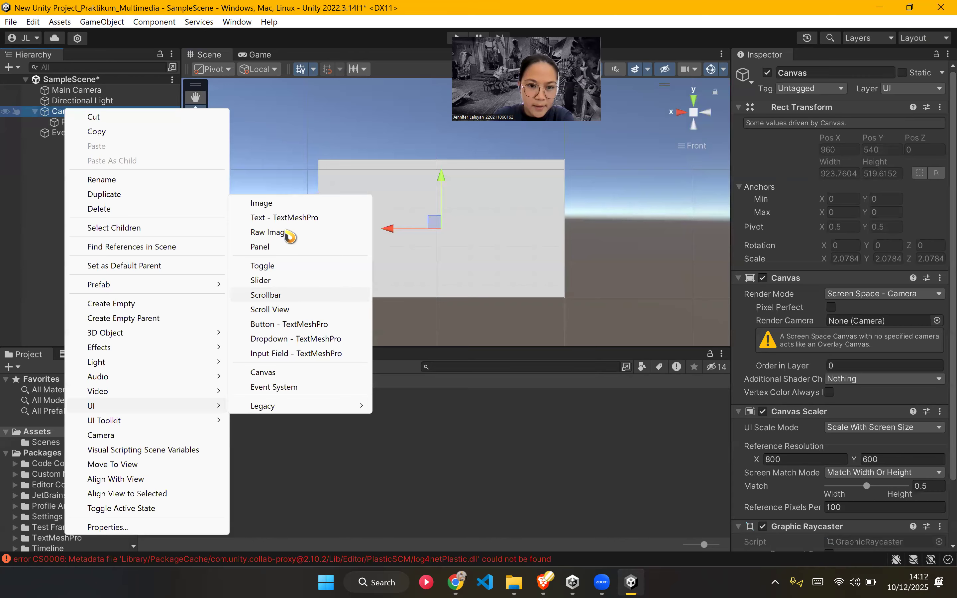
pyautogui.click(291, 219)
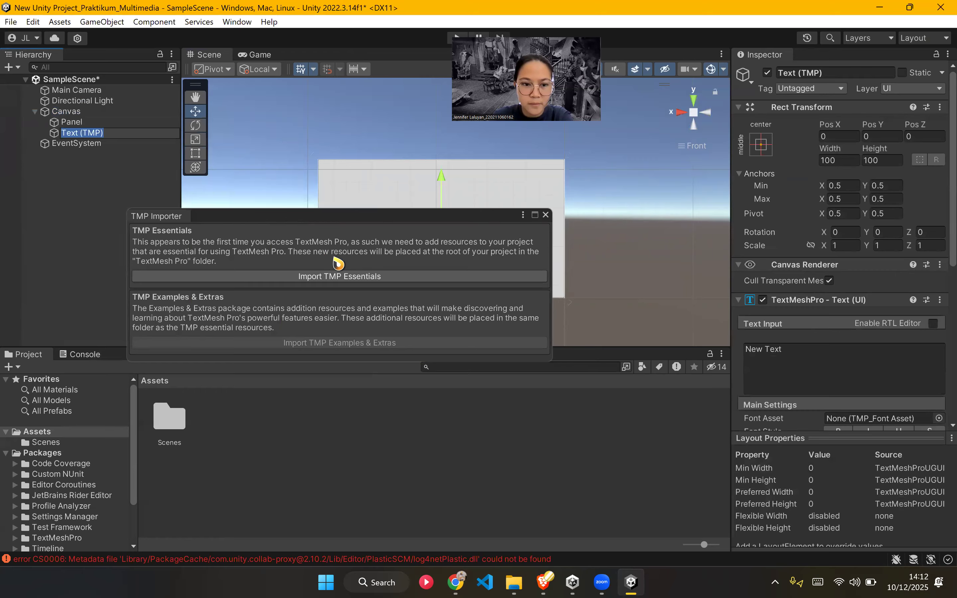
# Step: Import the TMP Essentials and turn the Scene view to the Back orientation
pyautogui.click(441, 276)
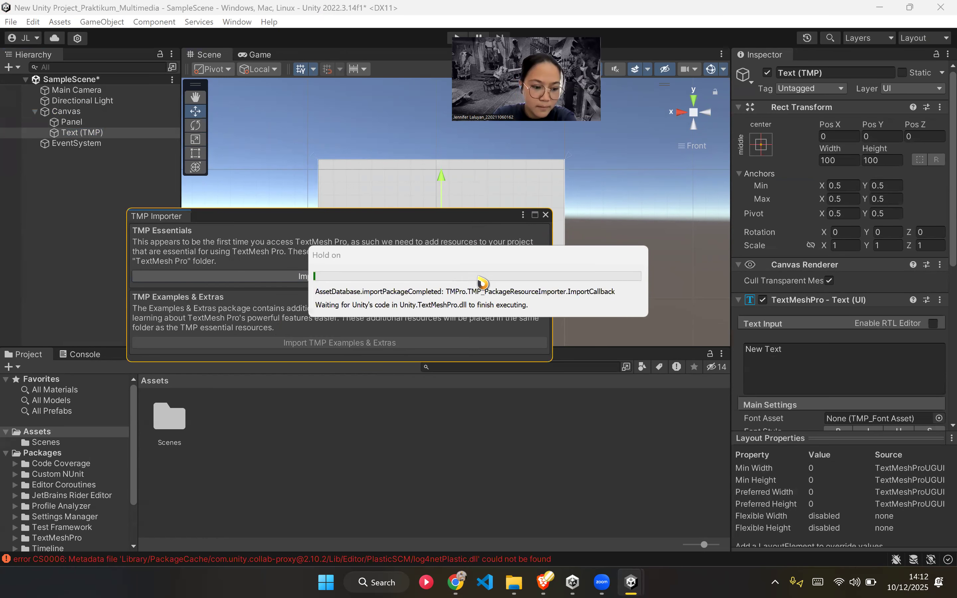
pyautogui.click(546, 216)
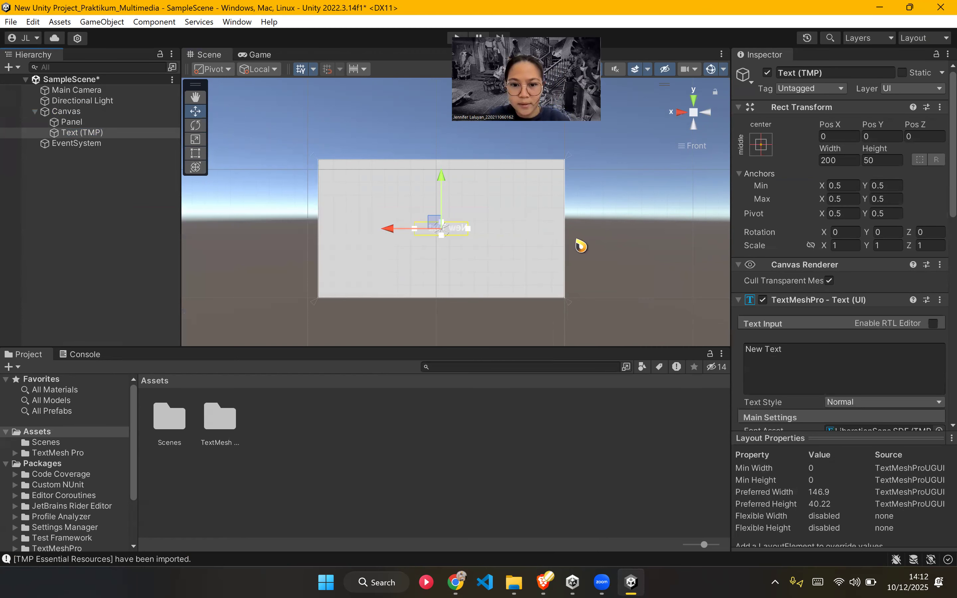
pyautogui.click(680, 114)
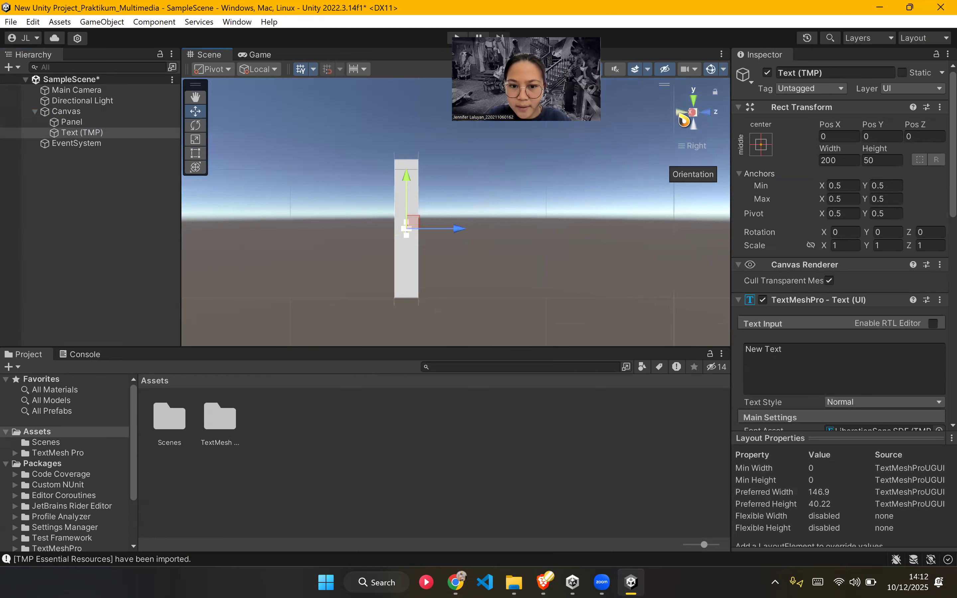
pyautogui.click(680, 114)
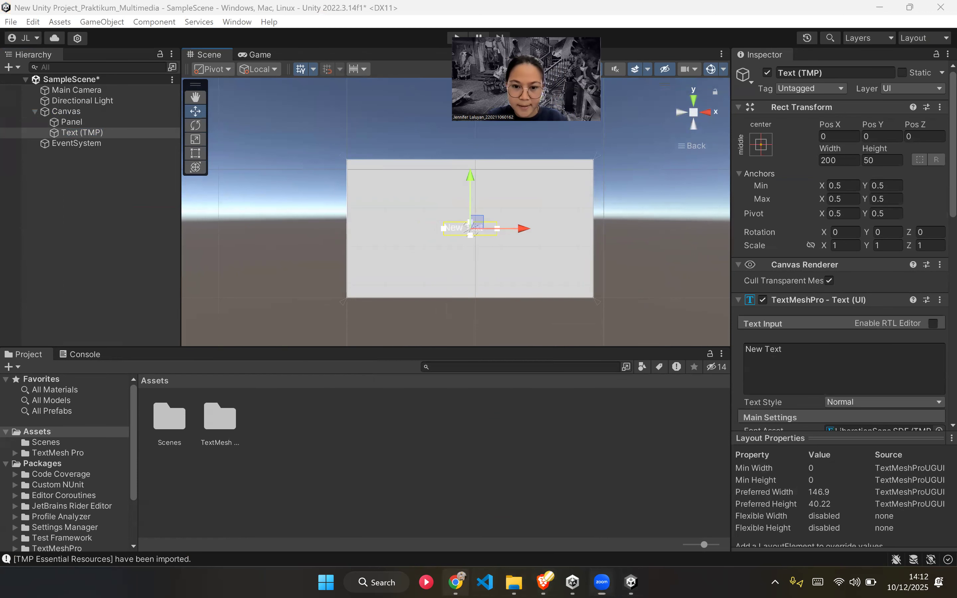
# Step: Read instruction 8 in the module PDF and examine its picture of the Main Menu text settings
pyautogui.click(455, 582)
pyautogui.scroll(-3, 467, 481)
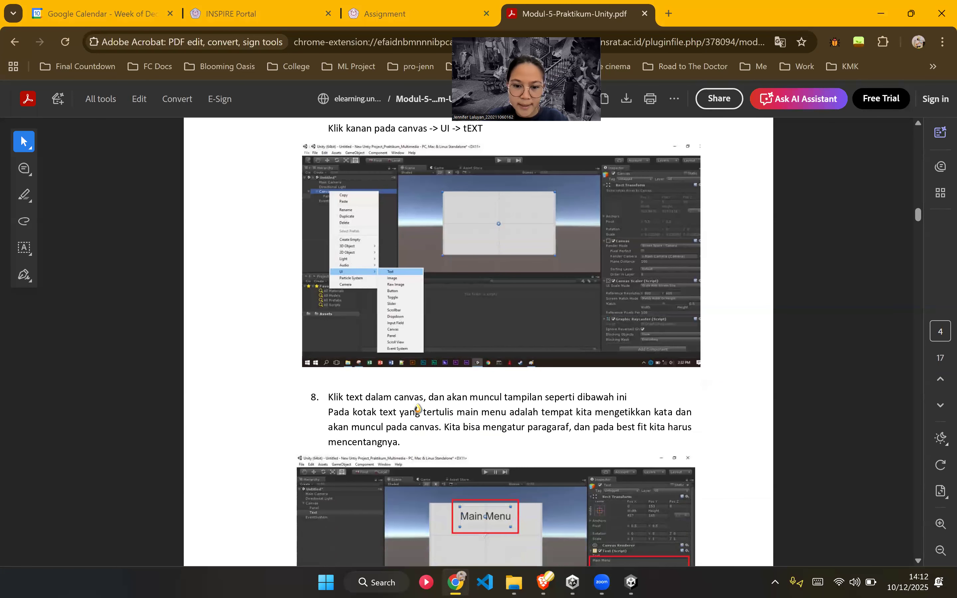
pyautogui.scroll(-2, 486, 435)
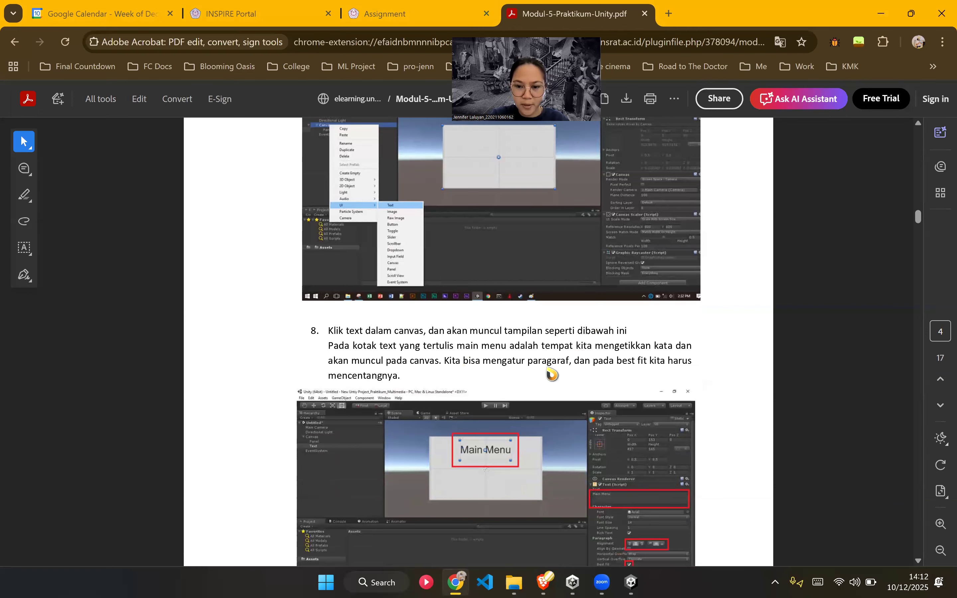
pyautogui.scroll(-2, 551, 376)
pyautogui.moveTo(427, 282); pyautogui.dragTo(408, 312)
pyautogui.click(469, 312)
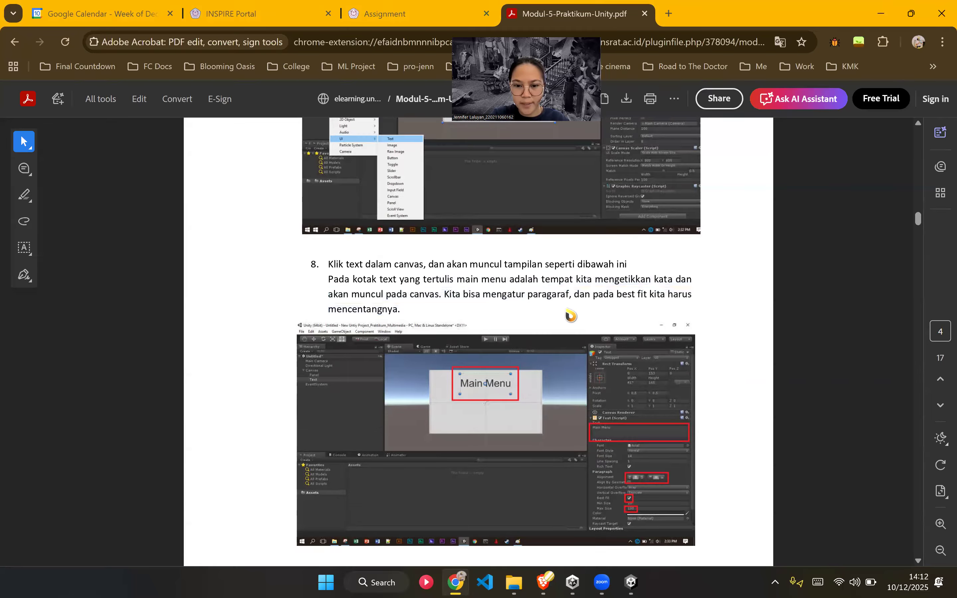
pyautogui.scroll(-4, 570, 315)
pyautogui.scroll(2, 555, 312)
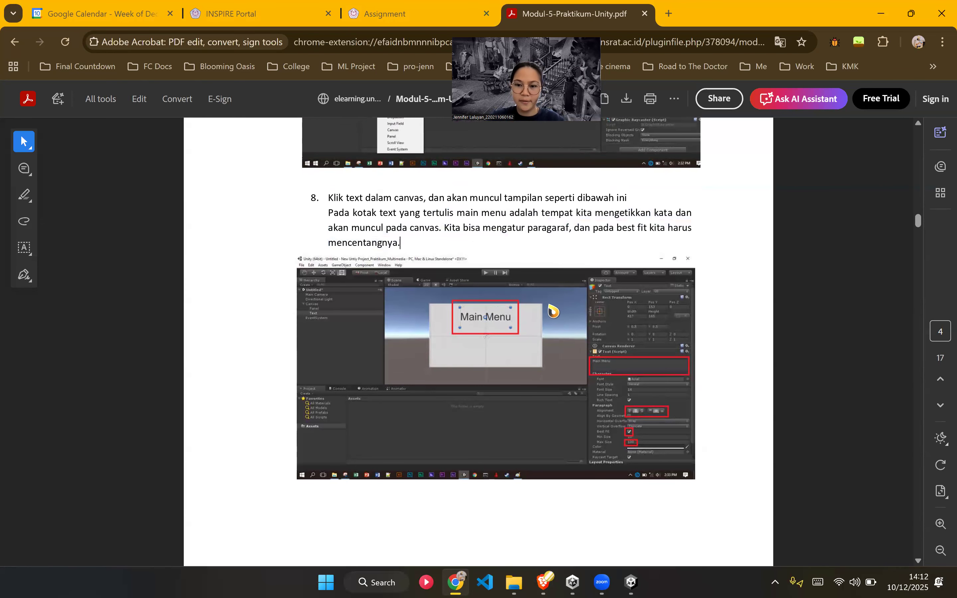
pyautogui.hotkey('alt', 'Tab')
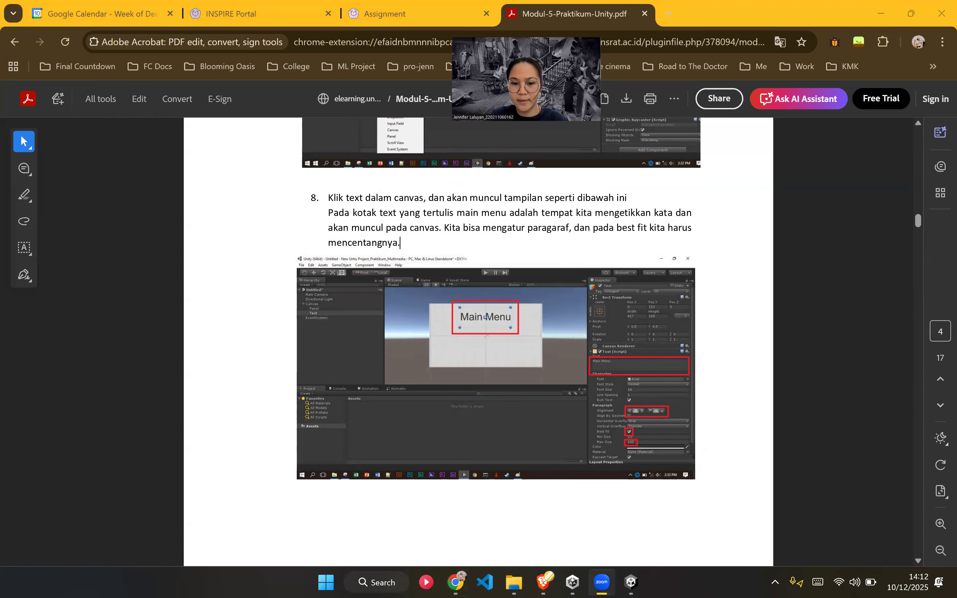
# Step: Set the text object's content to "Main Menu" and its font size to 56 in Unity
pyautogui.click(630, 582)
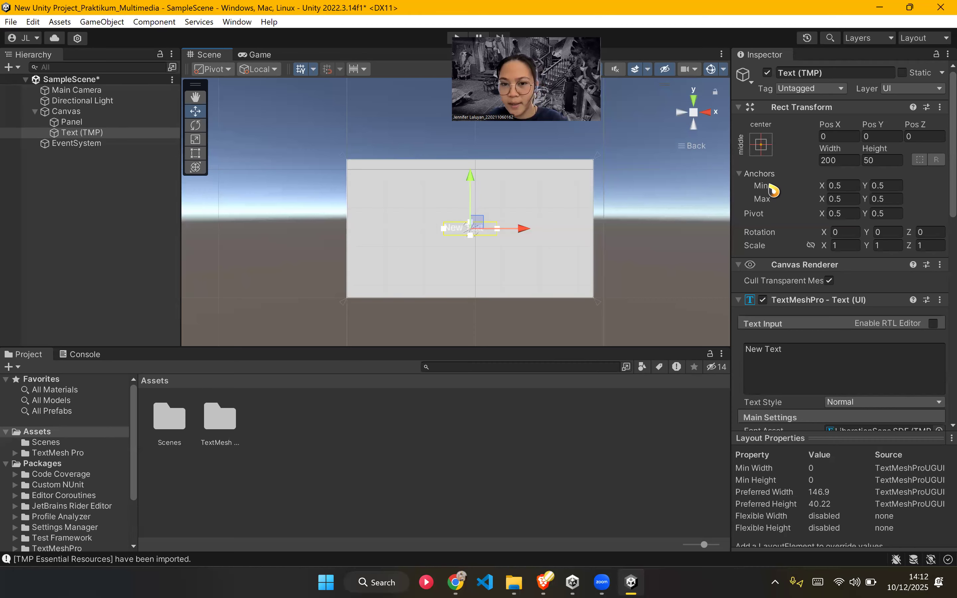
pyautogui.click(822, 379)
pyautogui.write('Main')
pyautogui.write('Men')
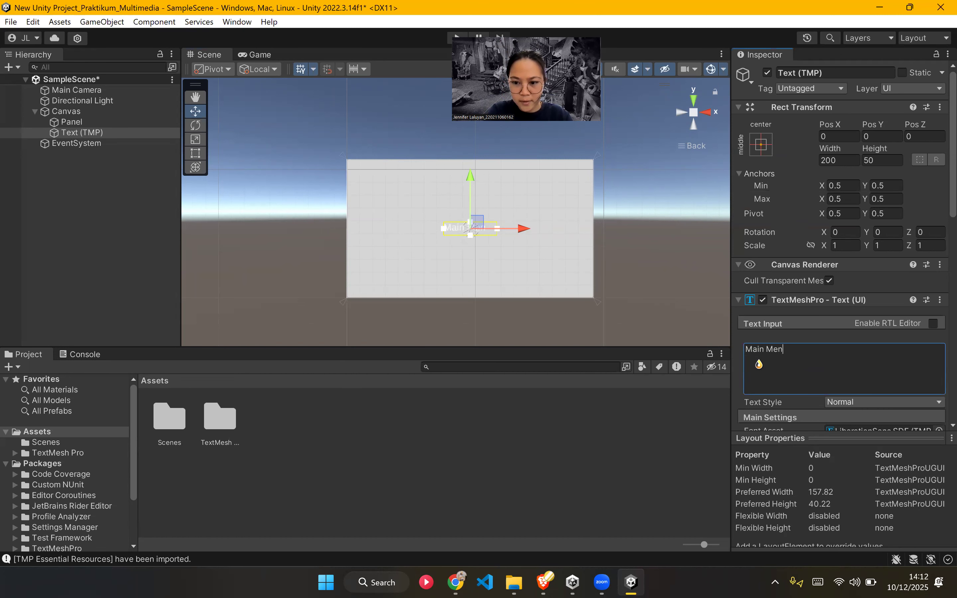
pyautogui.write('u')
pyautogui.scroll(-3, 817, 368)
pyautogui.click(839, 379)
pyautogui.write('56')
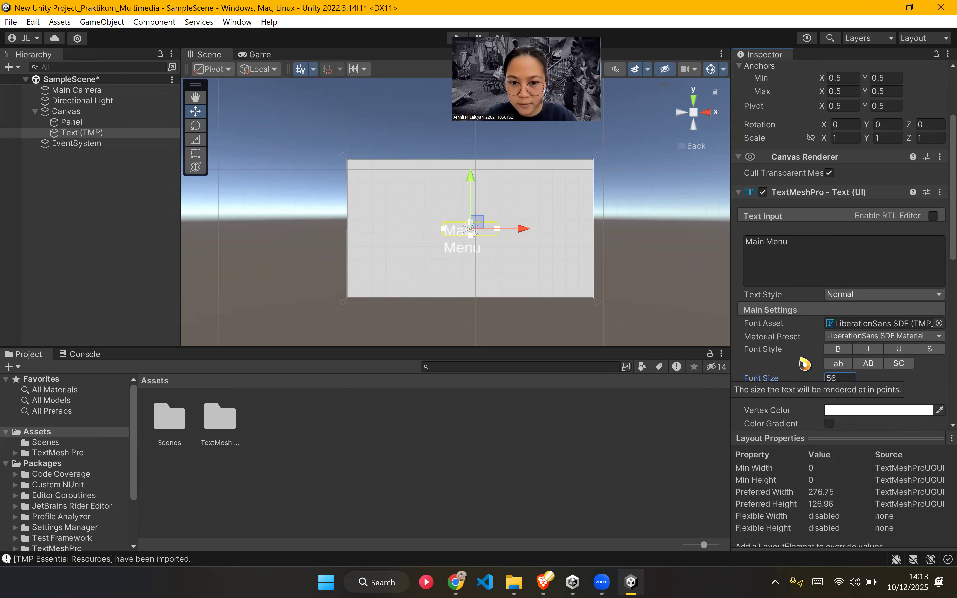
# Step: Set the width of the Main Menu text box to 300
pyautogui.scroll(3, 835, 333)
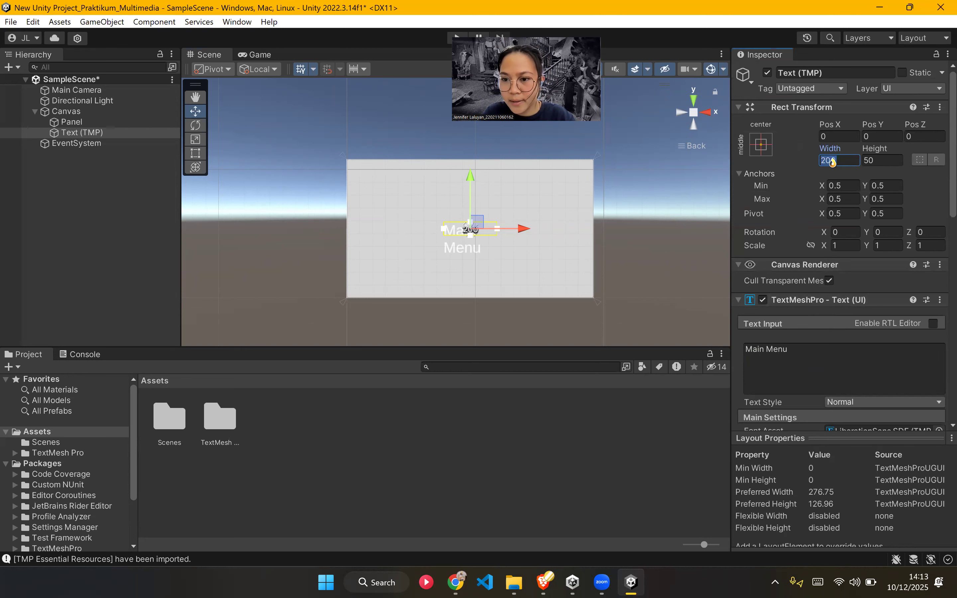
pyautogui.write('250')
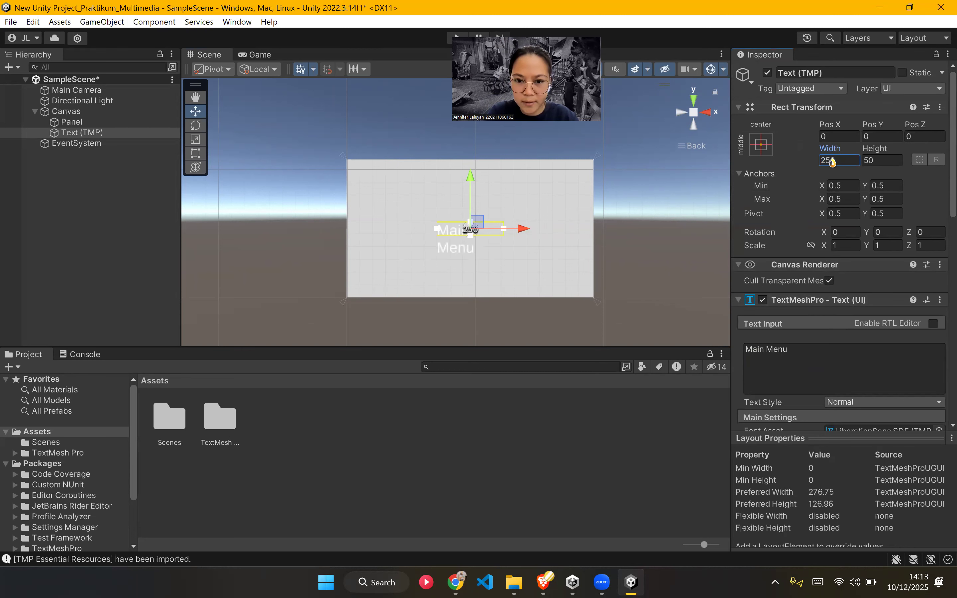
pyautogui.click(832, 159)
pyautogui.hotkey('ctrl', 'a')
pyautogui.write('300')
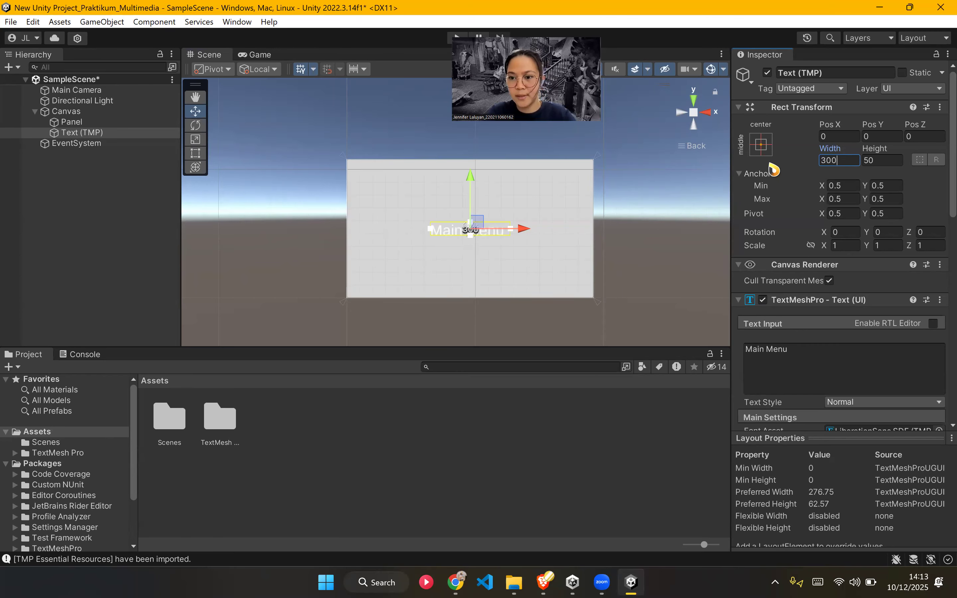
# Step: Anchor the Main Menu text to the top center of the canvas and move it just inside the panel's upper edge
pyautogui.click(762, 150)
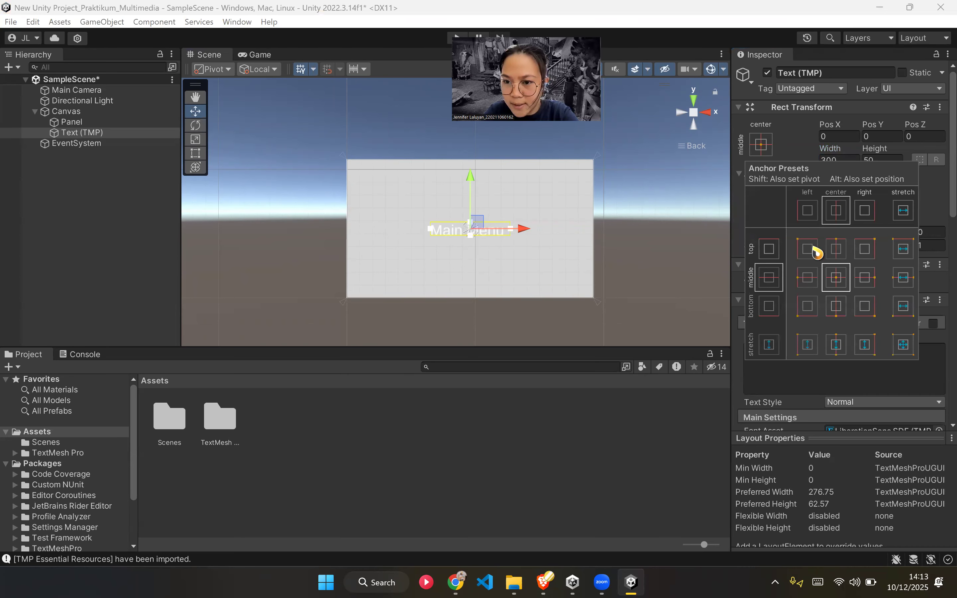
pyautogui.click(838, 249)
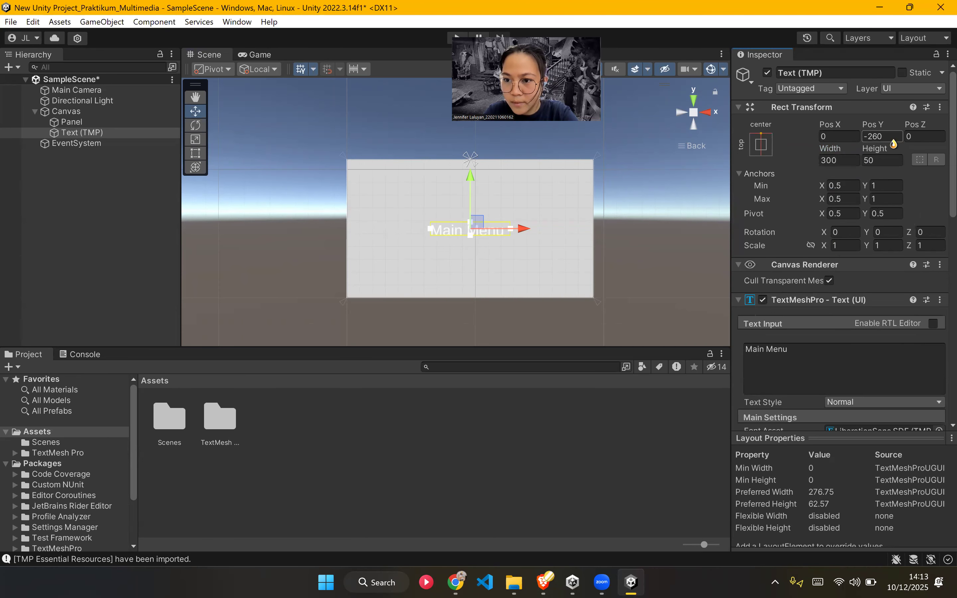
pyautogui.doubleClick(873, 137)
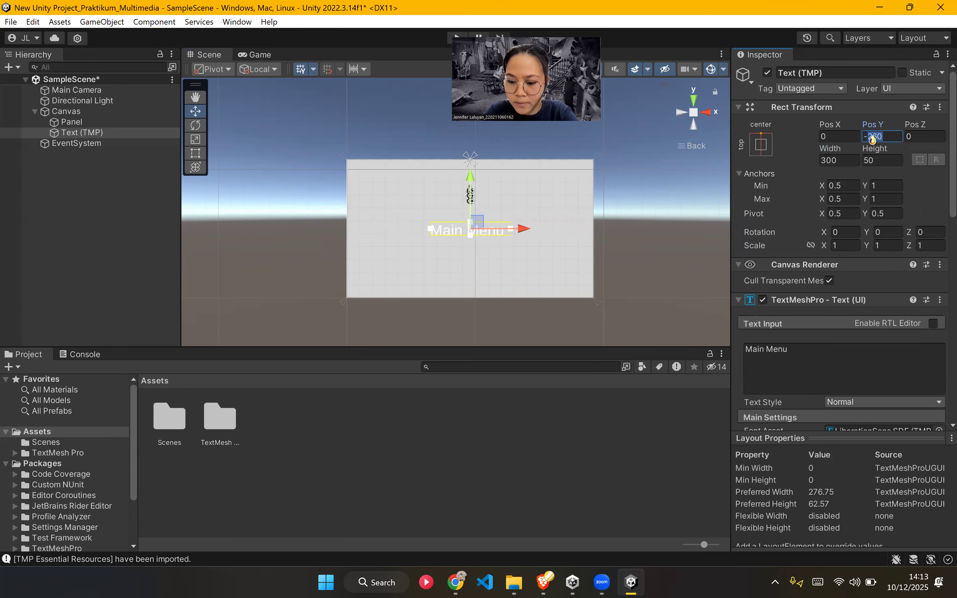
pyautogui.write('000')
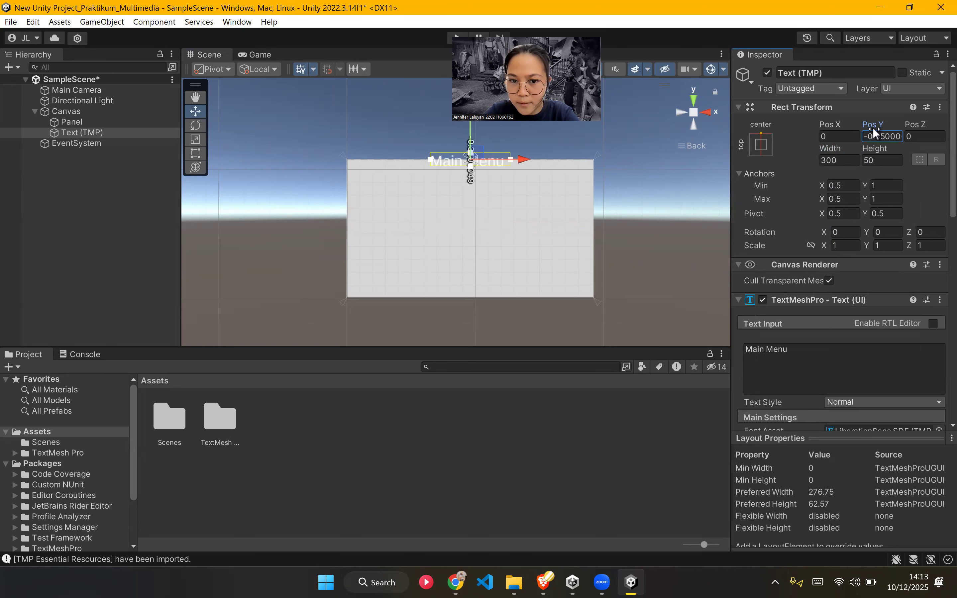
pyautogui.moveTo(872, 126); pyautogui.dragTo(459, 185)
pyautogui.click(598, 222)
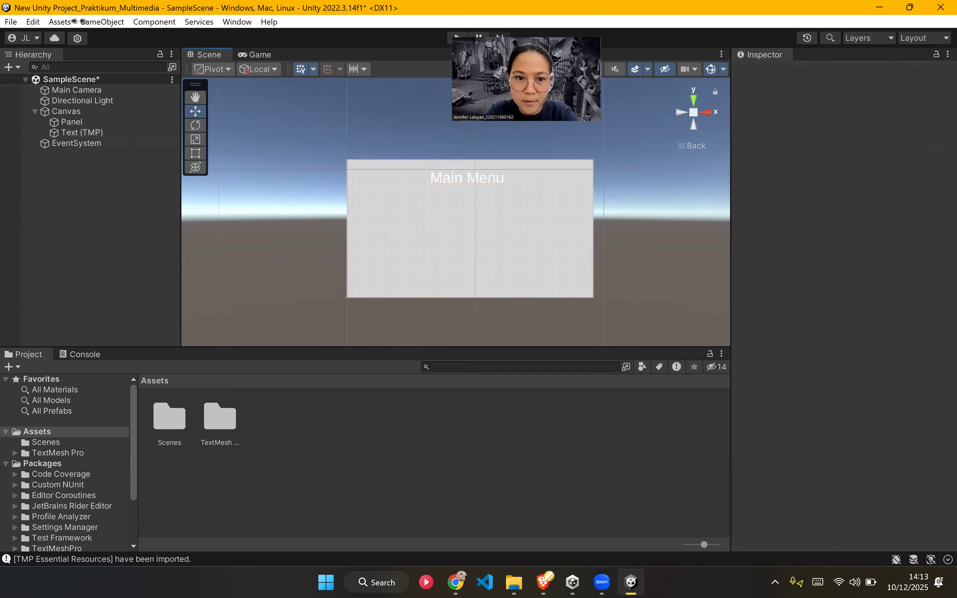
# Step: Show the Game view and set the Main Menu text's vertex color to black (000000)
pyautogui.click(255, 55)
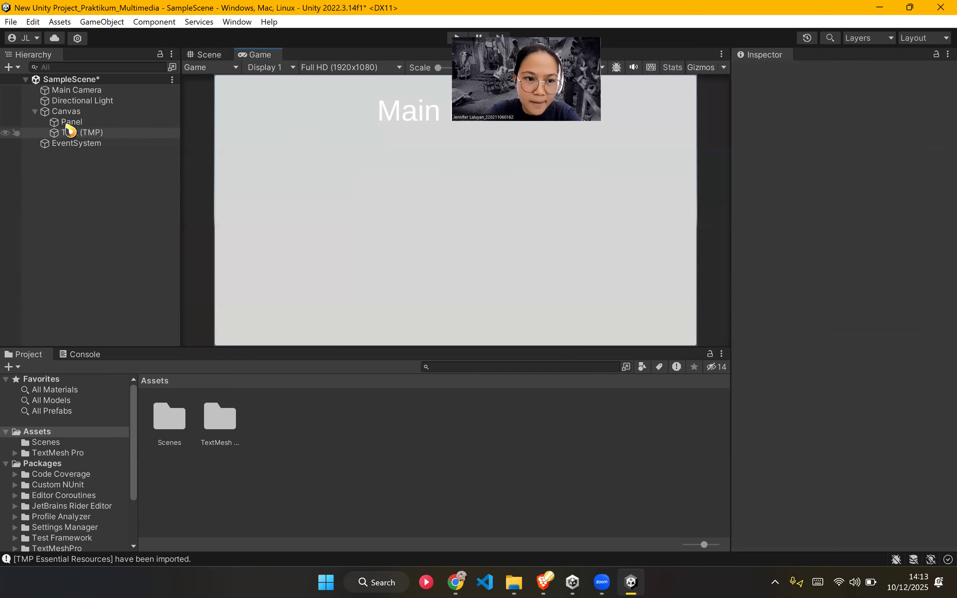
pyautogui.click(78, 133)
pyautogui.scroll(-5, 865, 412)
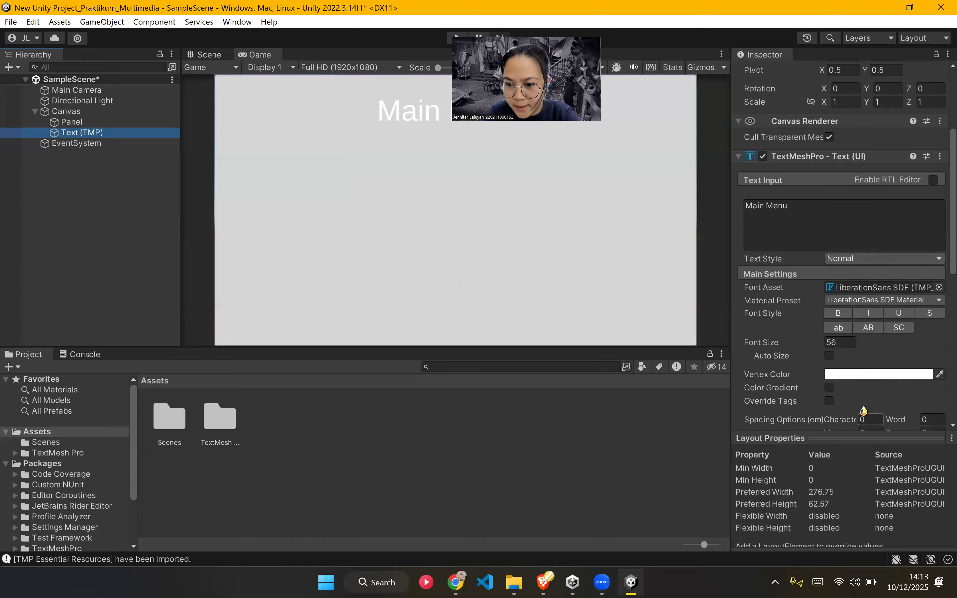
pyautogui.click(871, 375)
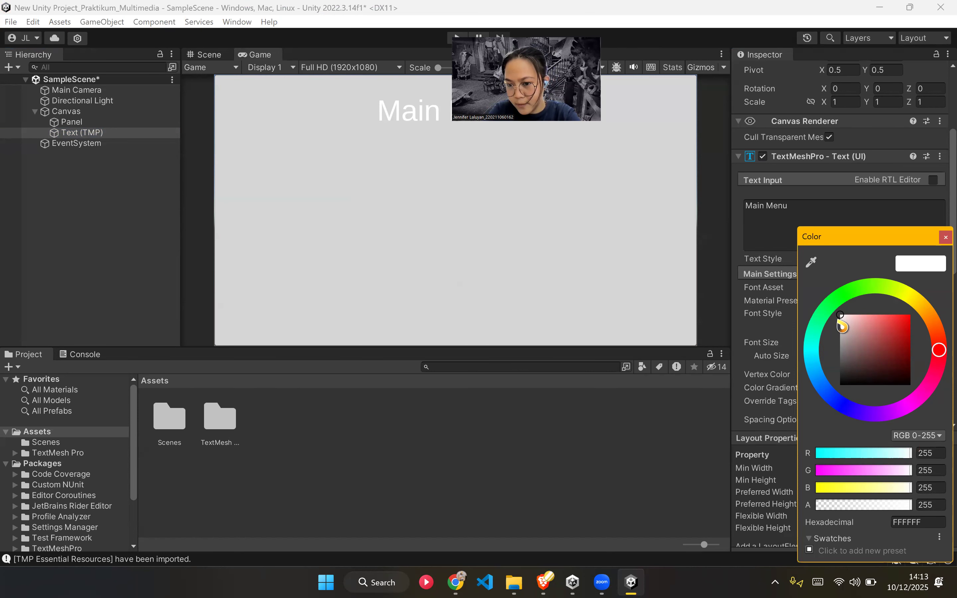
pyautogui.moveTo(852, 329)
pyautogui.mouseDown()
pyautogui.moveTo(852, 399)
pyautogui.moveTo(814, 402)
pyautogui.mouseUp()
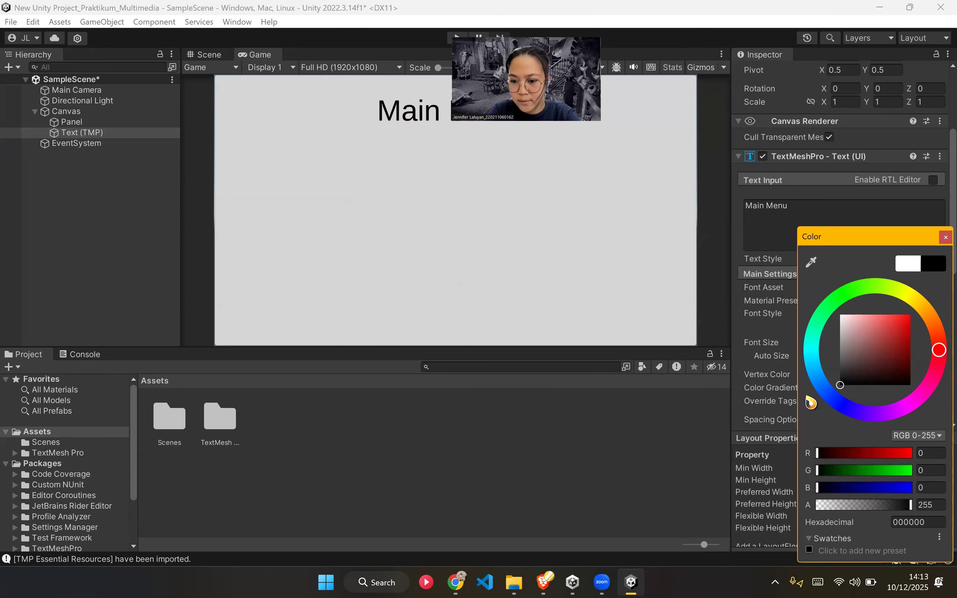
pyautogui.click(945, 237)
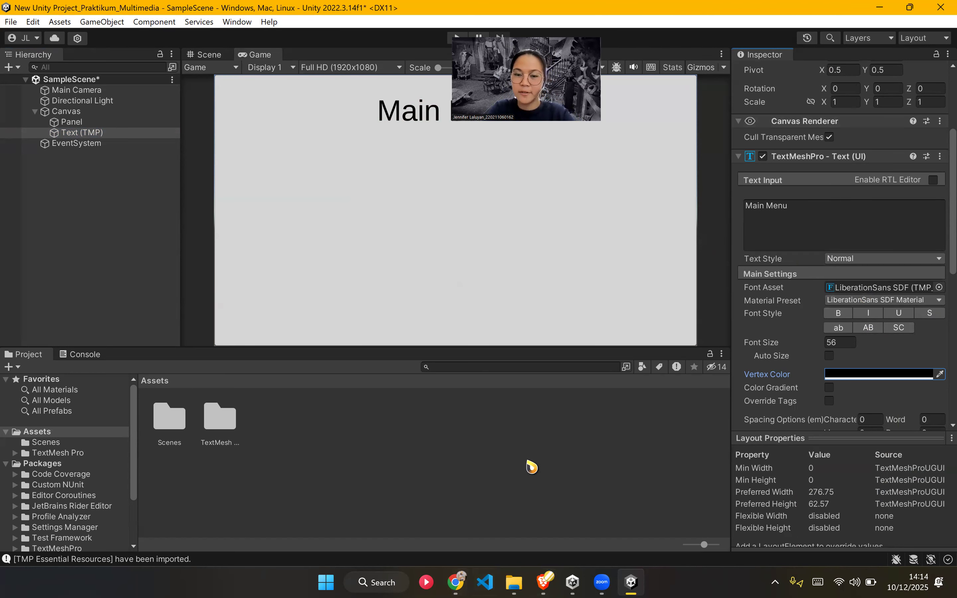
# Step: Read instructions 9 and 10 in the module PDF on creating a button and changing its text
pyautogui.moveTo(456, 581)
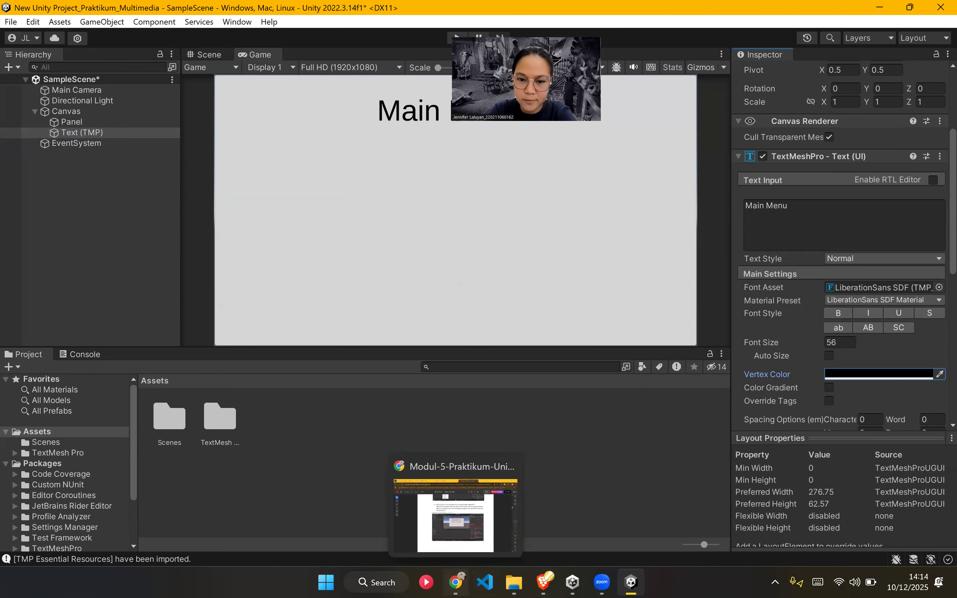
pyautogui.click(458, 534)
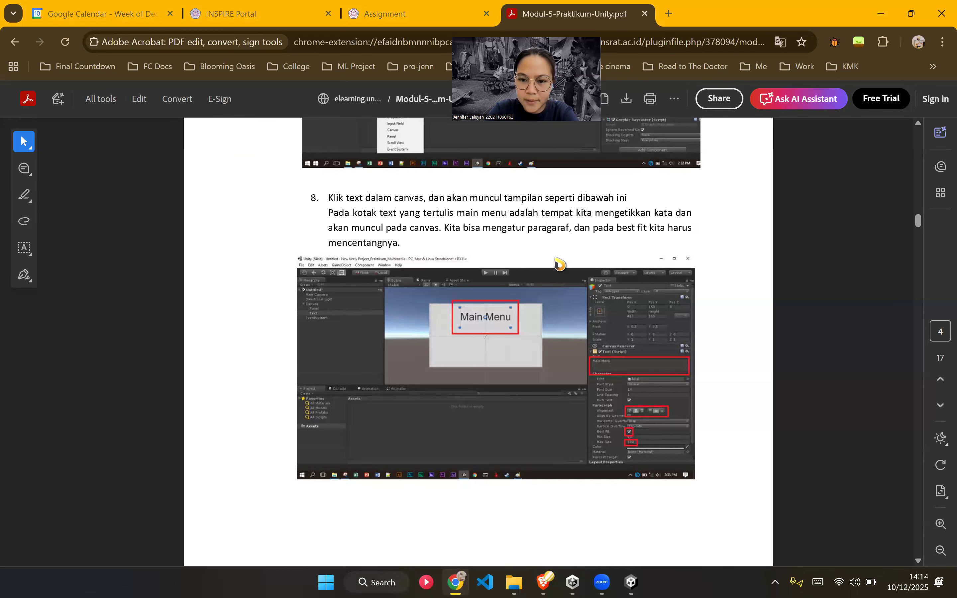
pyautogui.scroll(-3, 649, 408)
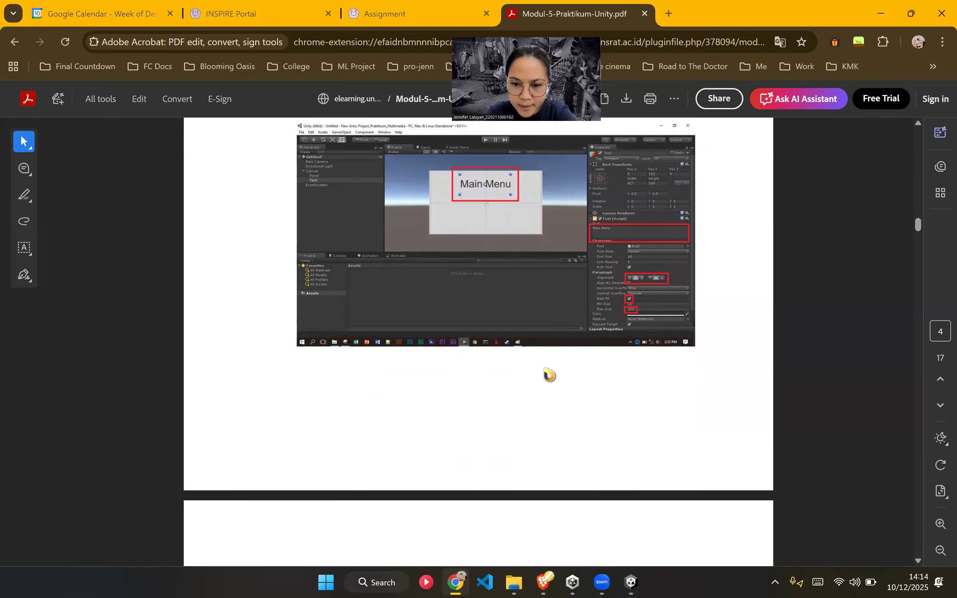
pyautogui.scroll(-9, 546, 376)
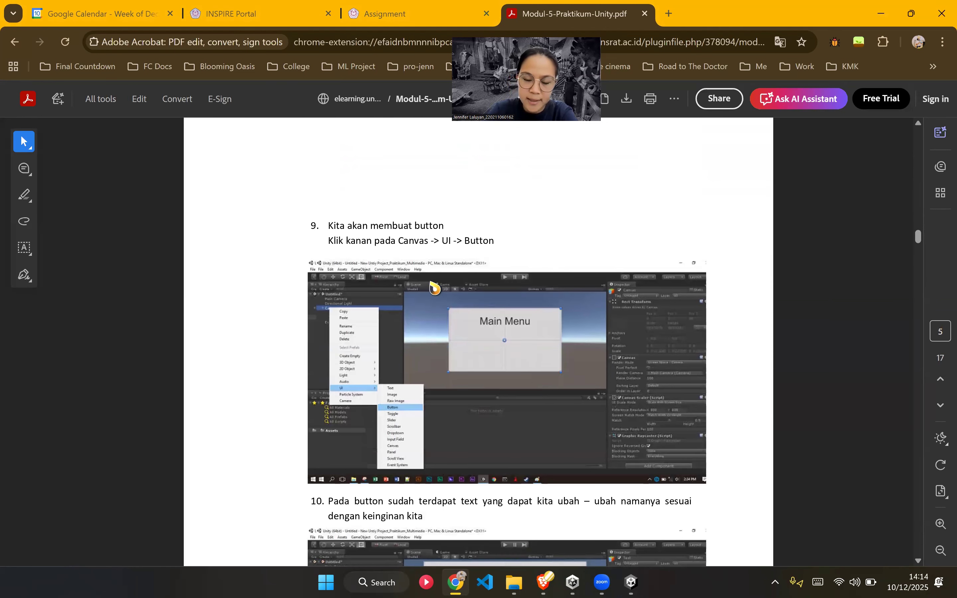
pyautogui.scroll(-2, 434, 288)
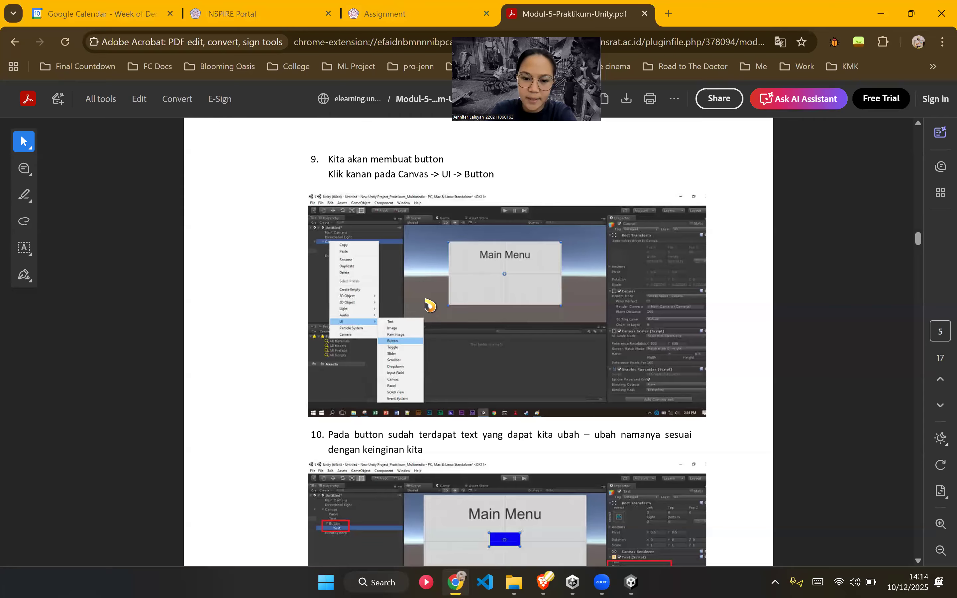
pyautogui.scroll(-2, 540, 473)
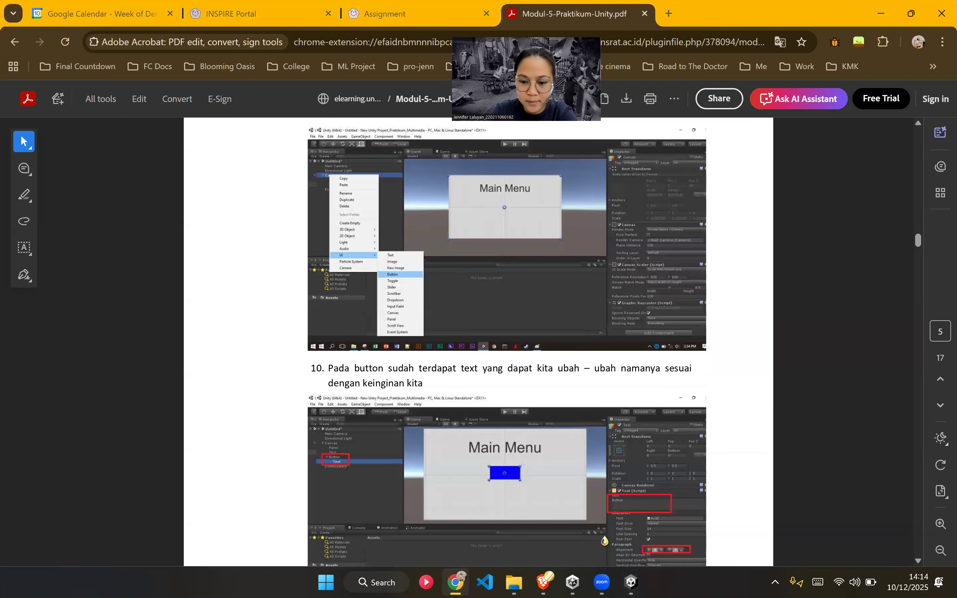
# Step: Return to Unity and add a Button - TextMeshPro object under the Canvas
pyautogui.click(631, 582)
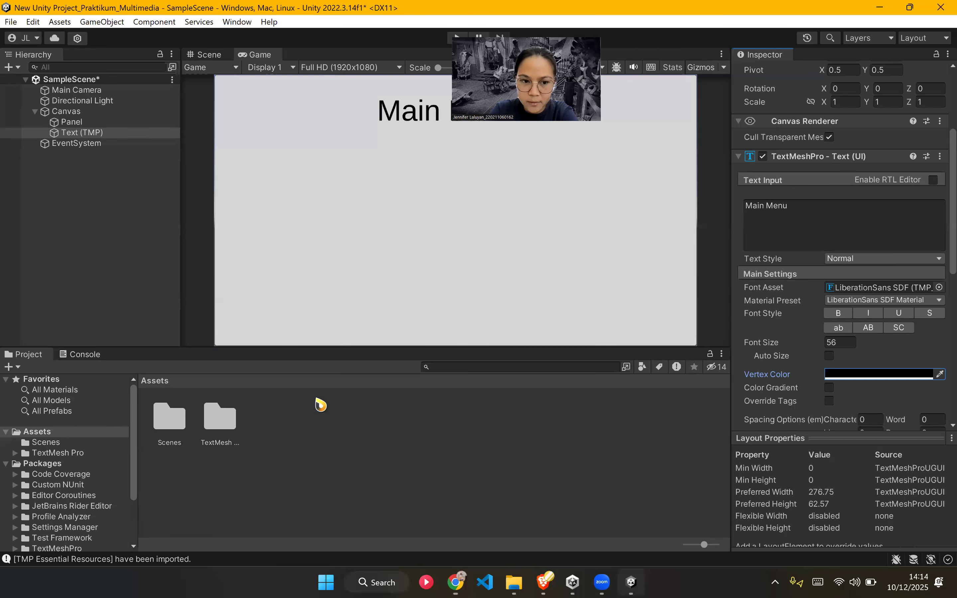
pyautogui.click(81, 112)
pyautogui.rightClick(81, 113)
pyautogui.moveTo(131, 410)
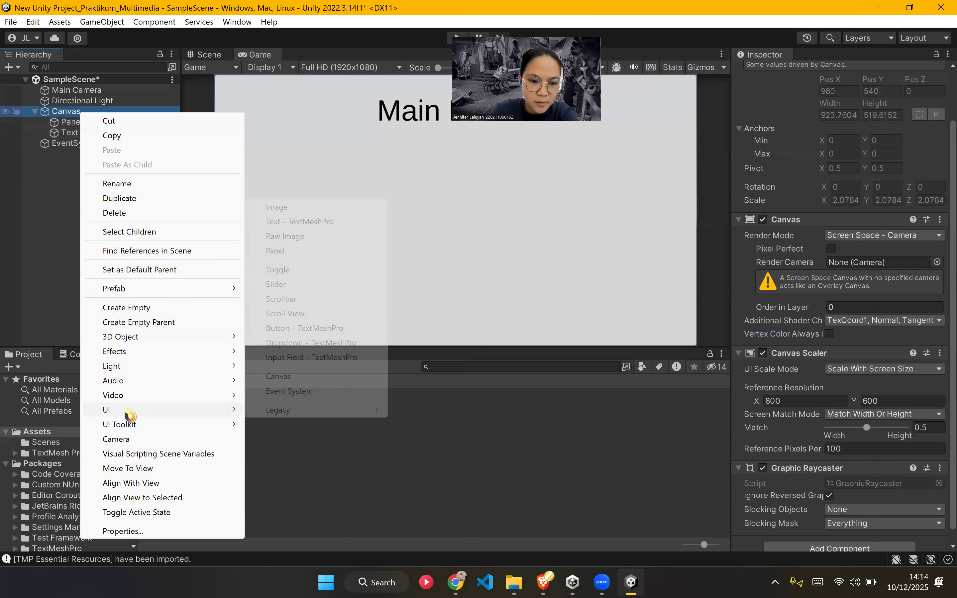
pyautogui.click(294, 329)
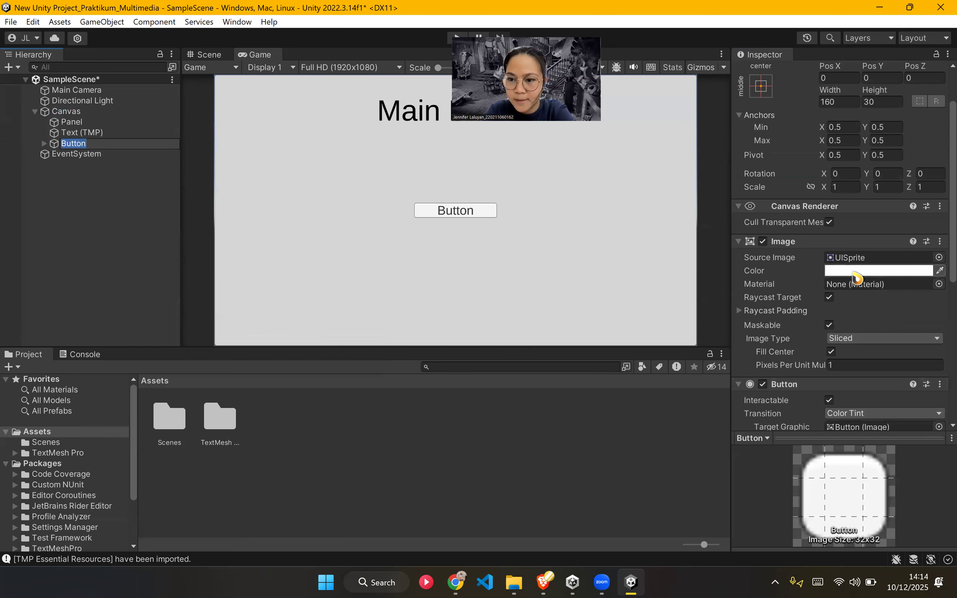
# Step: Set the button's image color to bright yellow (FEFF0A)
pyautogui.click(929, 272)
pyautogui.click(914, 302)
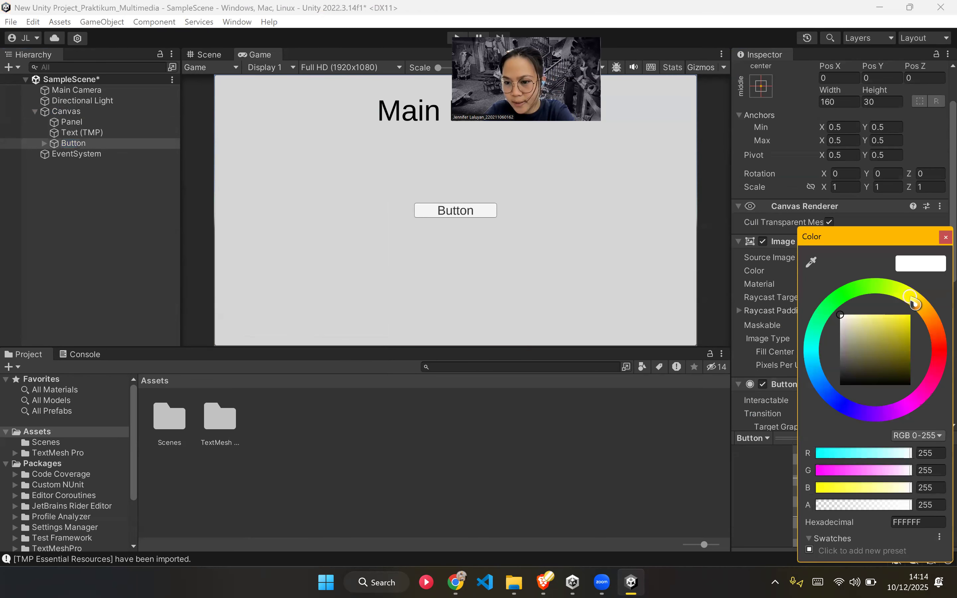
pyautogui.moveTo(912, 303)
pyautogui.mouseDown()
pyautogui.moveTo(897, 325)
pyautogui.moveTo(913, 299)
pyautogui.mouseUp()
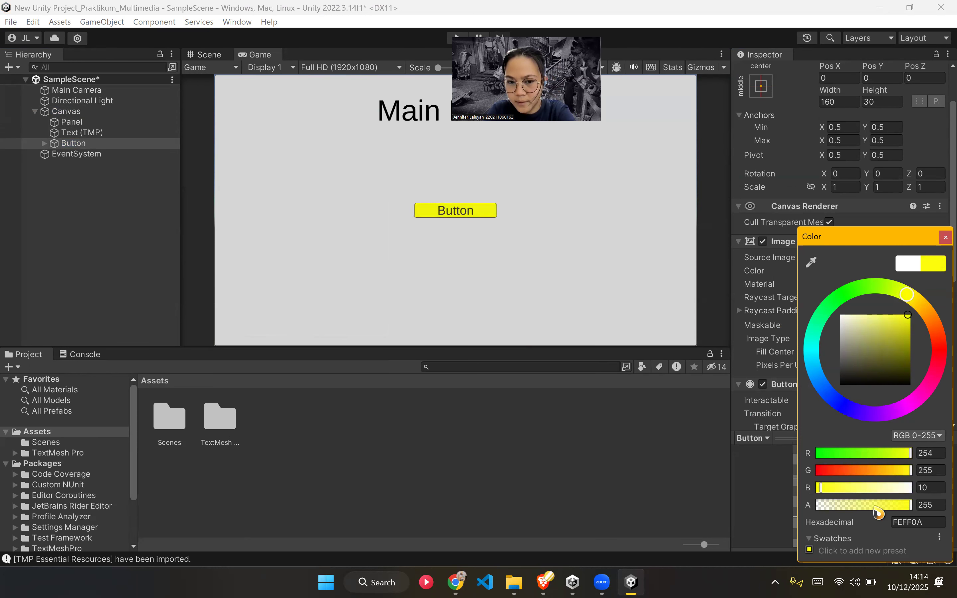
pyautogui.click(946, 237)
pyautogui.scroll(-2, 867, 327)
pyautogui.scroll(4, 866, 327)
pyautogui.scroll(-2, 865, 327)
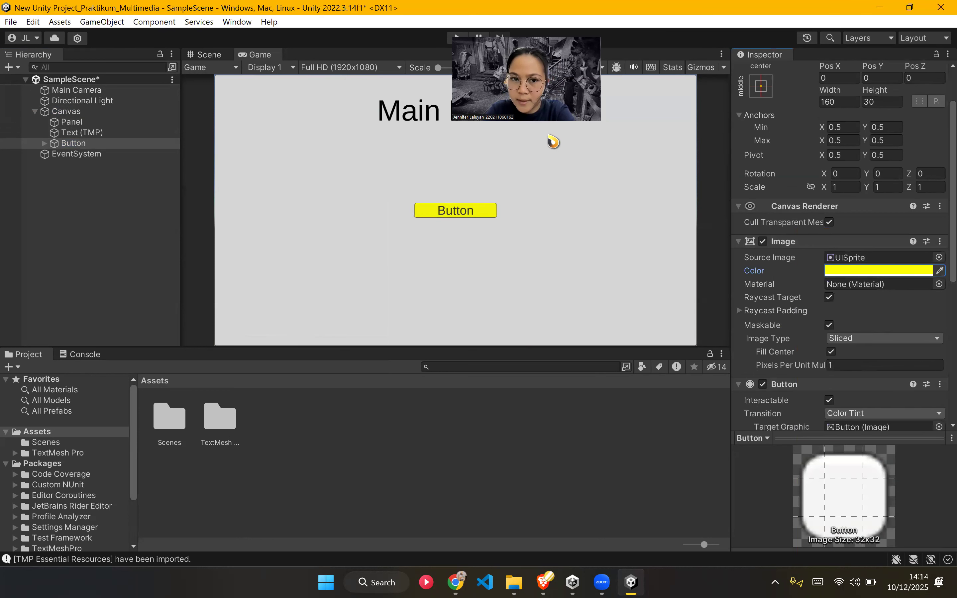
# Step: Set the text of the button's child label to "Start Game"
pyautogui.click(44, 143)
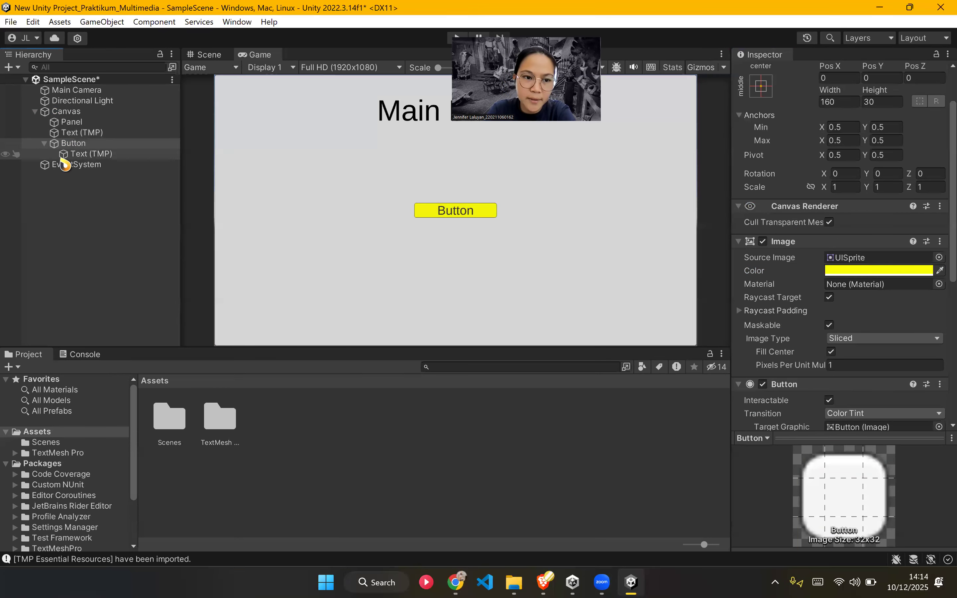
pyautogui.click(79, 154)
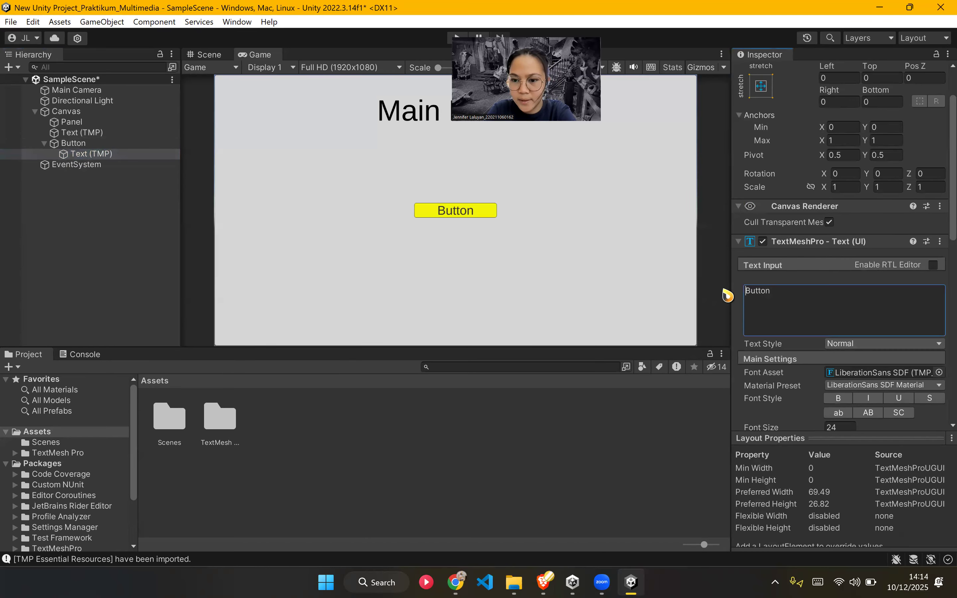
pyautogui.click(781, 301)
pyautogui.doubleClick(778, 300)
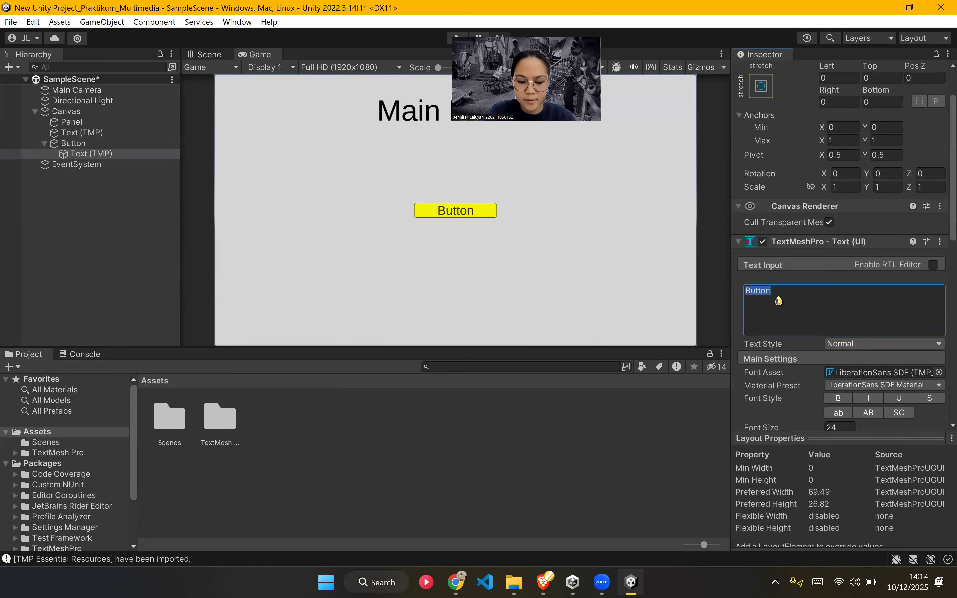
pyautogui.write('At')
pyautogui.press('BackSpace')
pyautogui.press('BackSpace')
pyautogui.write('S')
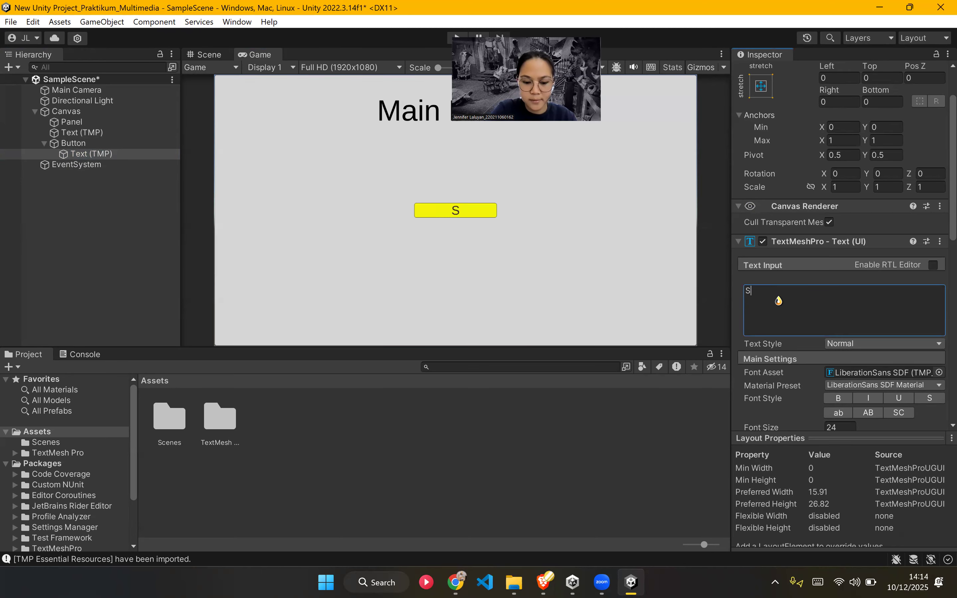
pyautogui.write('tart Game')
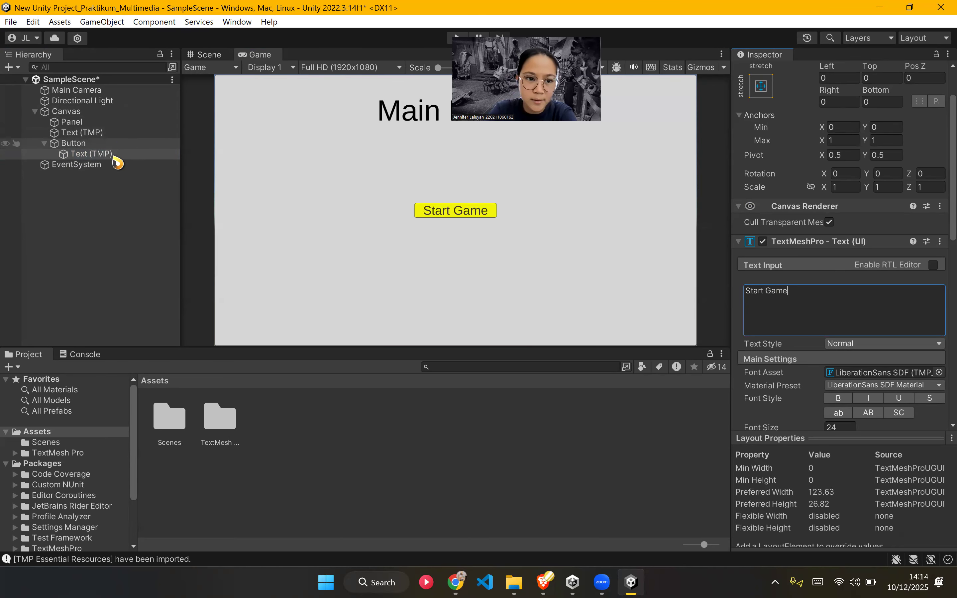
# Step: Try stretching the button's label text to an X scale of 1.57, and undo the change
pyautogui.scroll(-2, 856, 370)
pyautogui.scroll(-1, 887, 342)
pyautogui.scroll(1, 833, 331)
pyautogui.scroll(4, 810, 283)
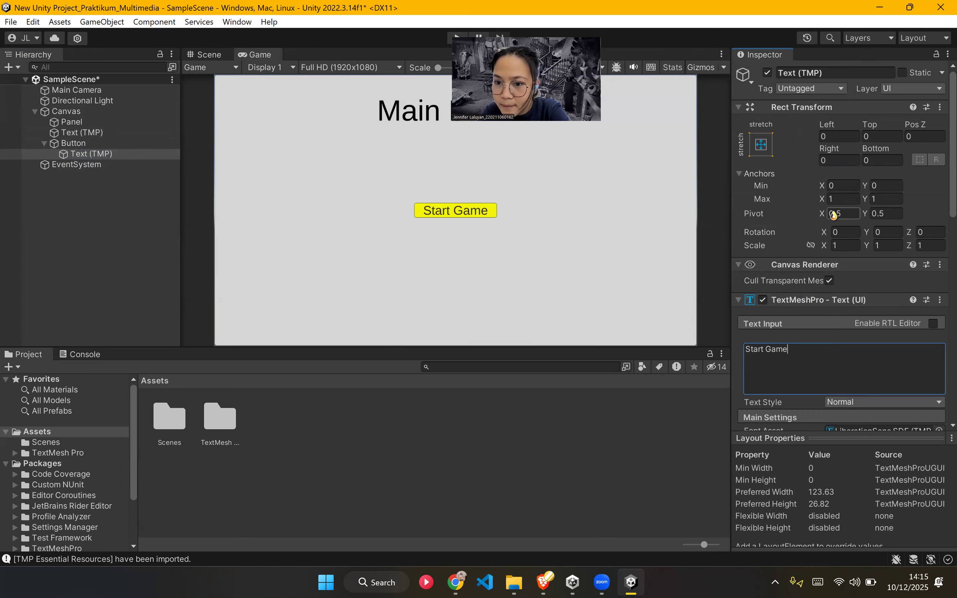
pyautogui.scroll(-1, 809, 262)
pyautogui.moveTo(826, 209); pyautogui.dragTo(849, 220)
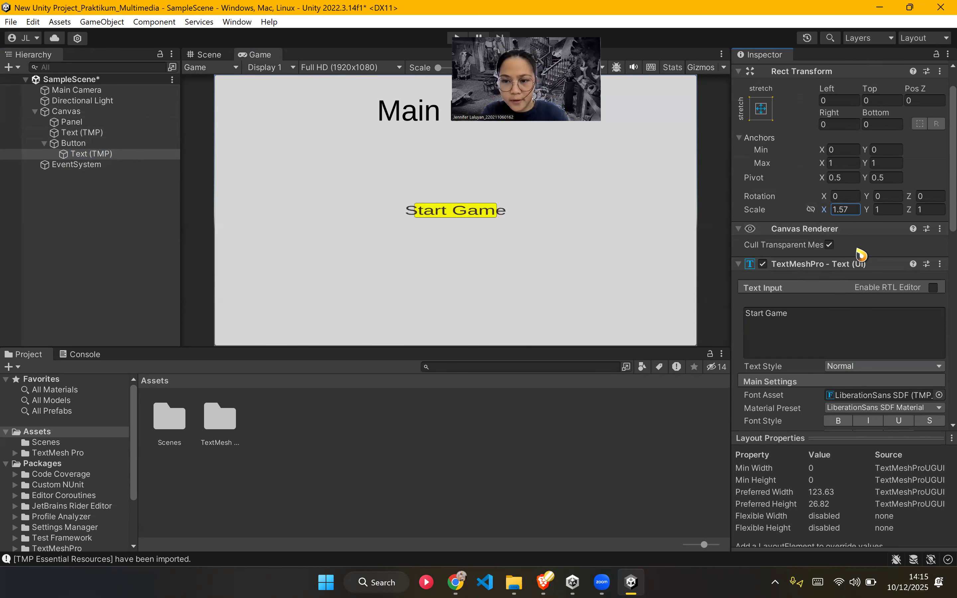
pyautogui.hotkey('ctrl', 'z')
# Step: Scale the Start Game button to 1.74 in Y and 1.2 in X
pyautogui.click(73, 143)
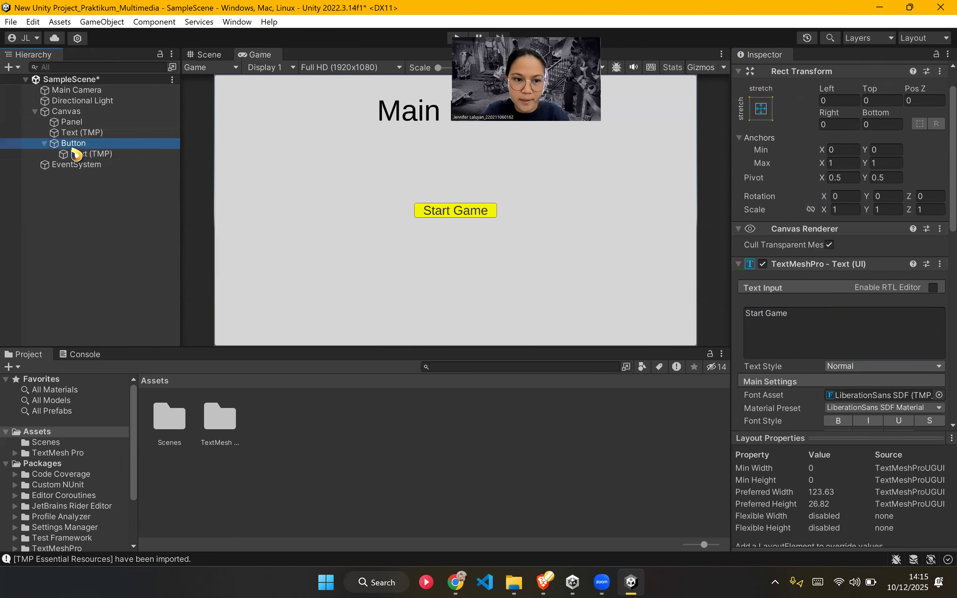
pyautogui.scroll(1, 798, 205)
pyautogui.scroll(-1, 799, 206)
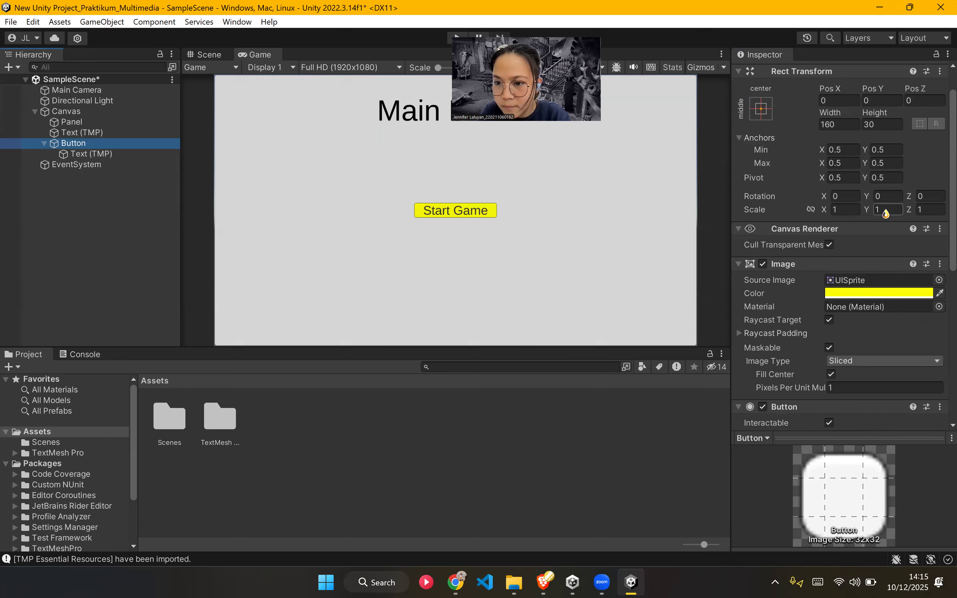
pyautogui.moveTo(871, 210); pyautogui.dragTo(894, 214)
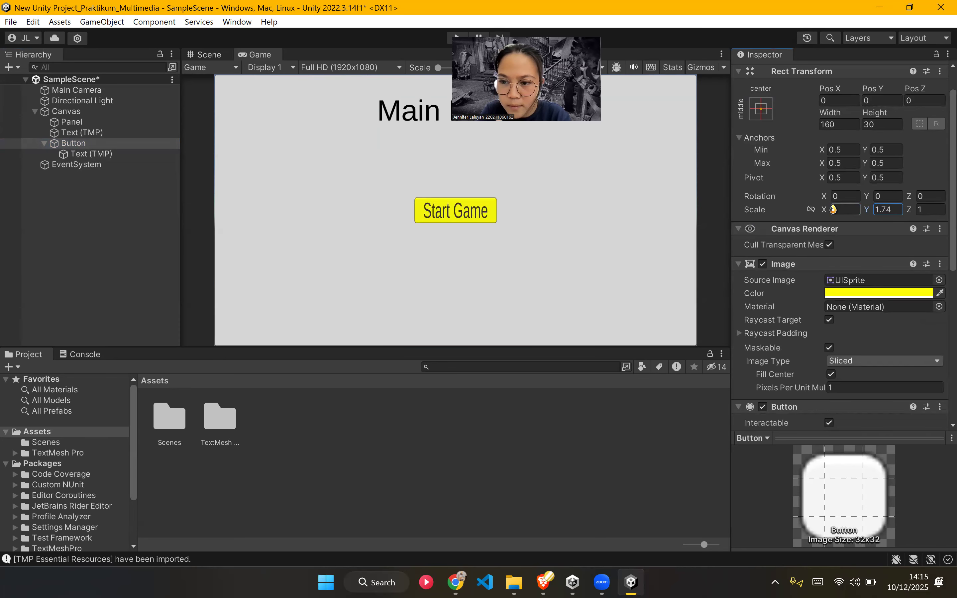
pyautogui.moveTo(829, 211)
pyautogui.mouseDown()
pyautogui.moveTo(848, 212)
pyautogui.moveTo(836, 210)
pyautogui.mouseUp()
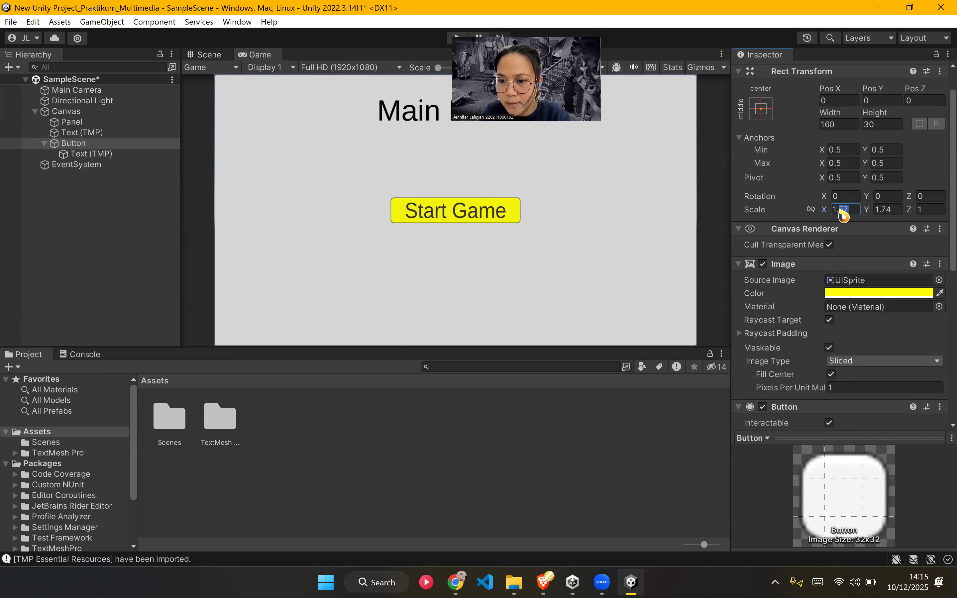
pyautogui.write('3')
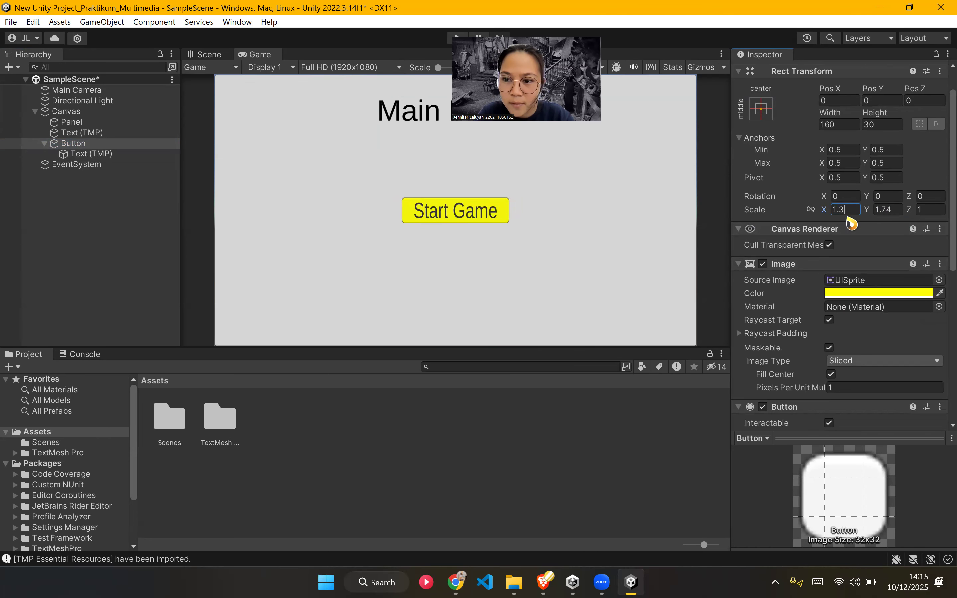
pyautogui.press('BackSpace')
pyautogui.write('2')
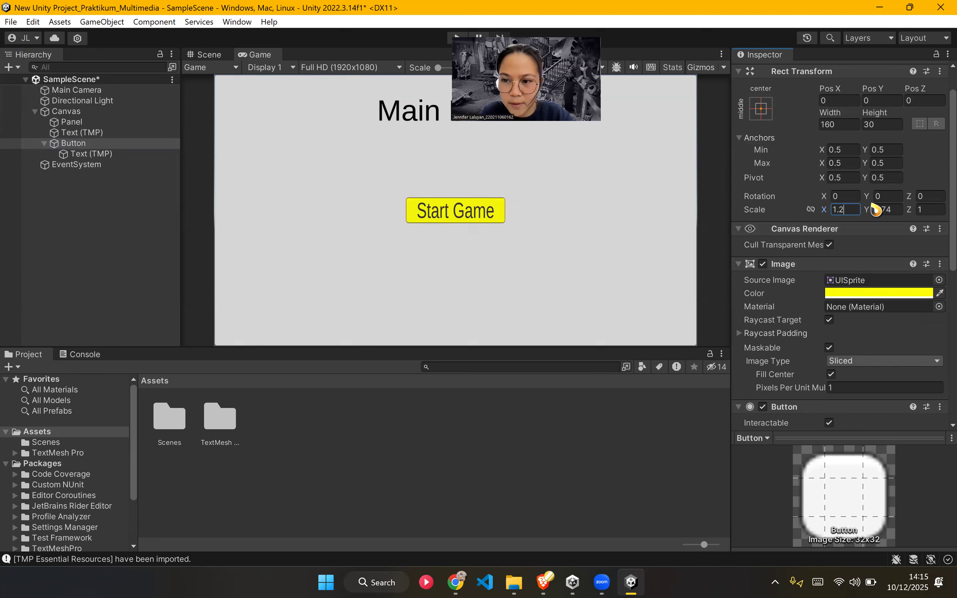
# Step: Set the Start Game button's Y scale to 1.3
pyautogui.click(893, 213)
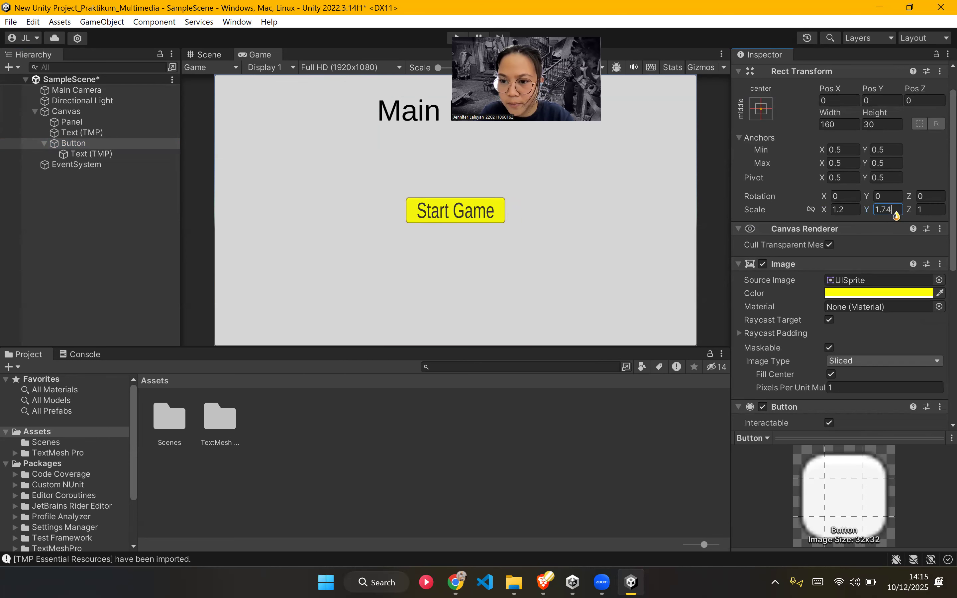
pyautogui.write('5')
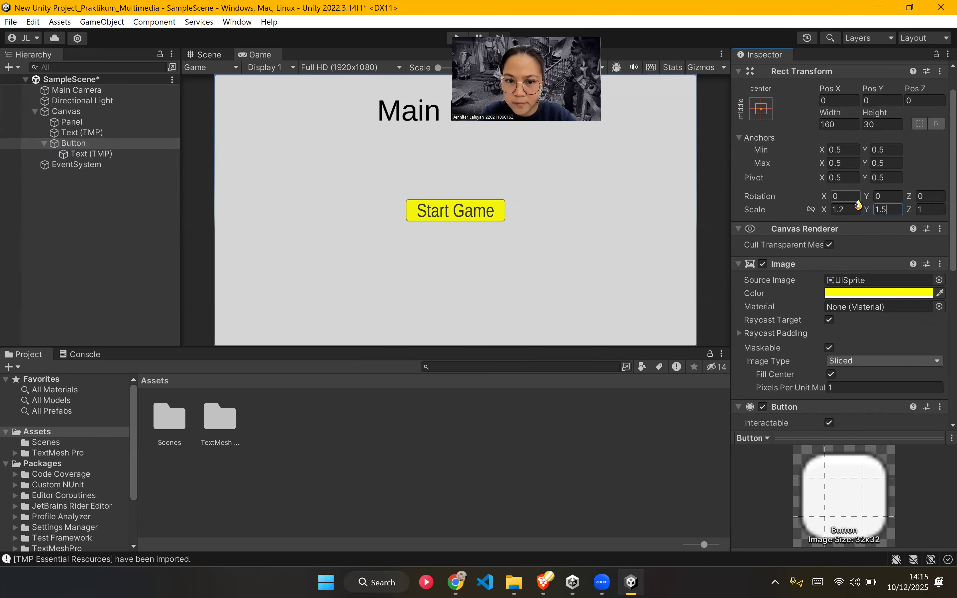
pyautogui.press('BackSpace')
pyautogui.write('3')
pyautogui.press('BackSpace')
pyautogui.write('2')
pyautogui.press('BackSpace')
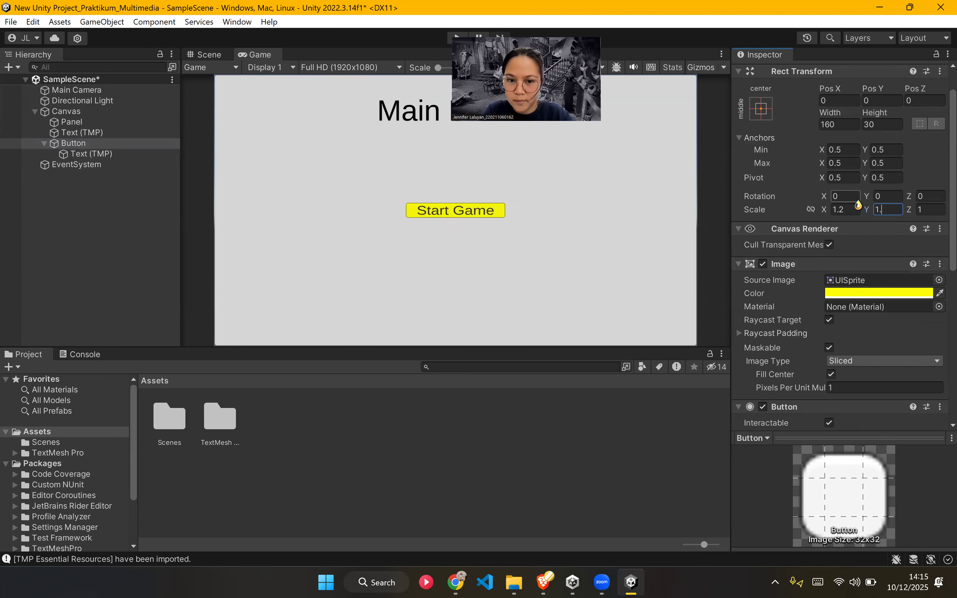
pyautogui.write('3')
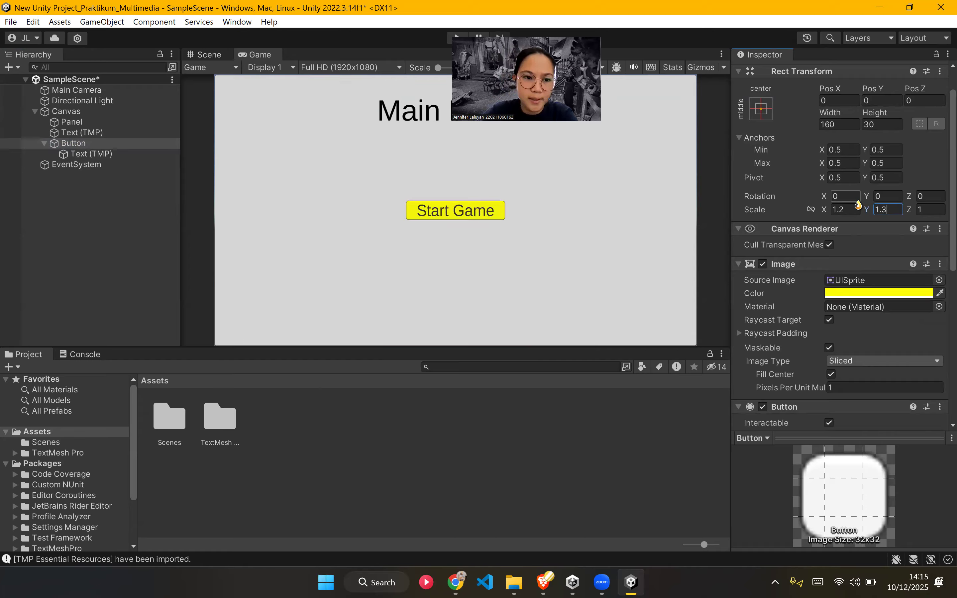
# Step: Set the font size of the Start Game button's label to 20
pyautogui.click(112, 154)
pyautogui.scroll(-3, 876, 383)
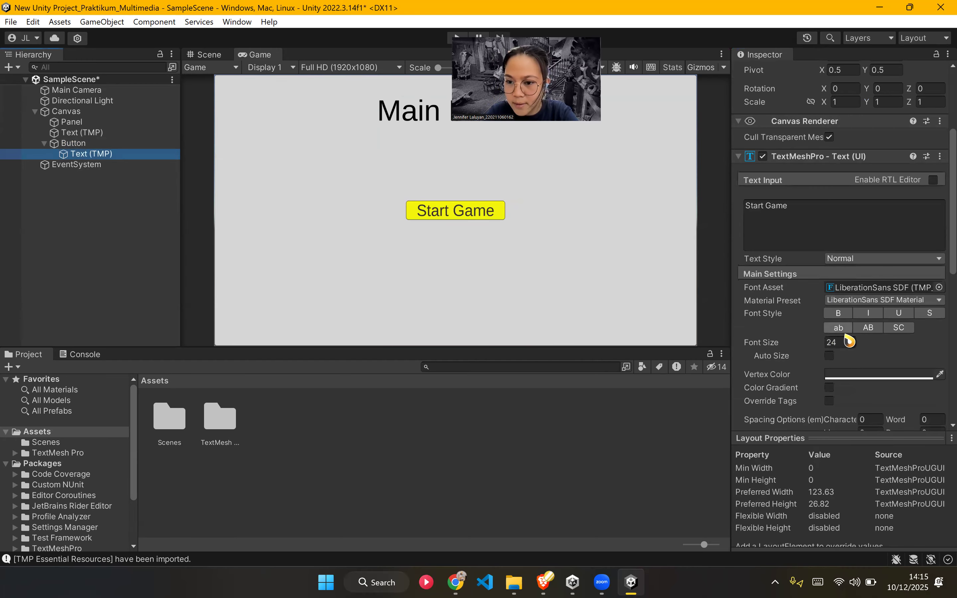
pyautogui.click(831, 343)
pyautogui.write('20')
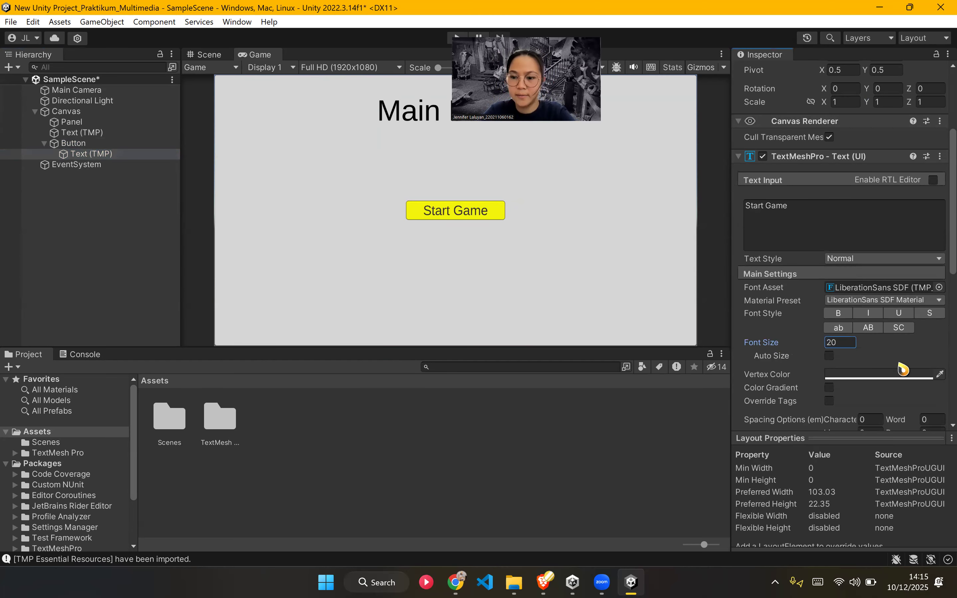
pyautogui.scroll(2, 791, 279)
pyautogui.scroll(5, 791, 283)
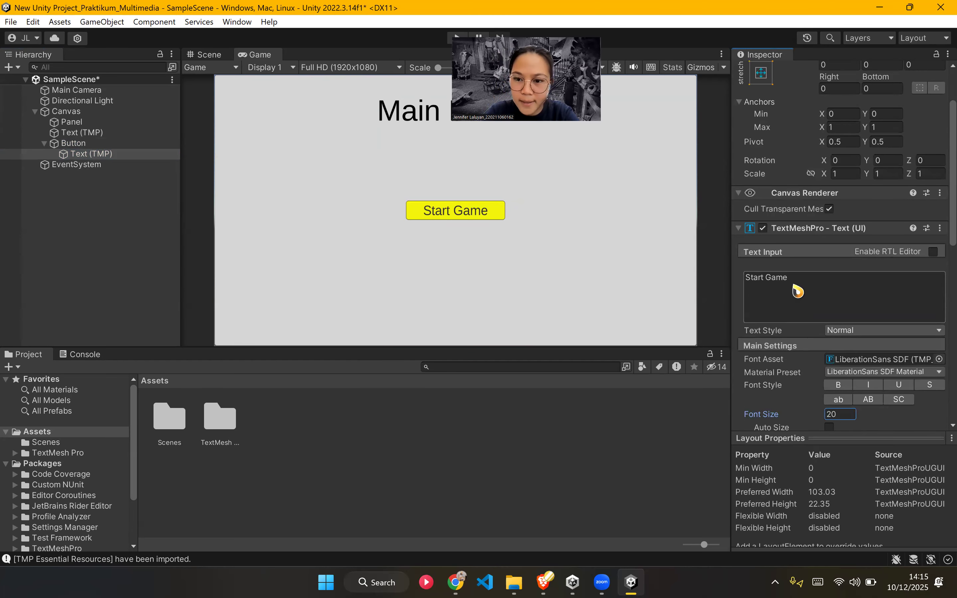
# Step: Move the Start Game button up beneath the Main Menu title, to a Pos Y of about 92
pyautogui.click(115, 144)
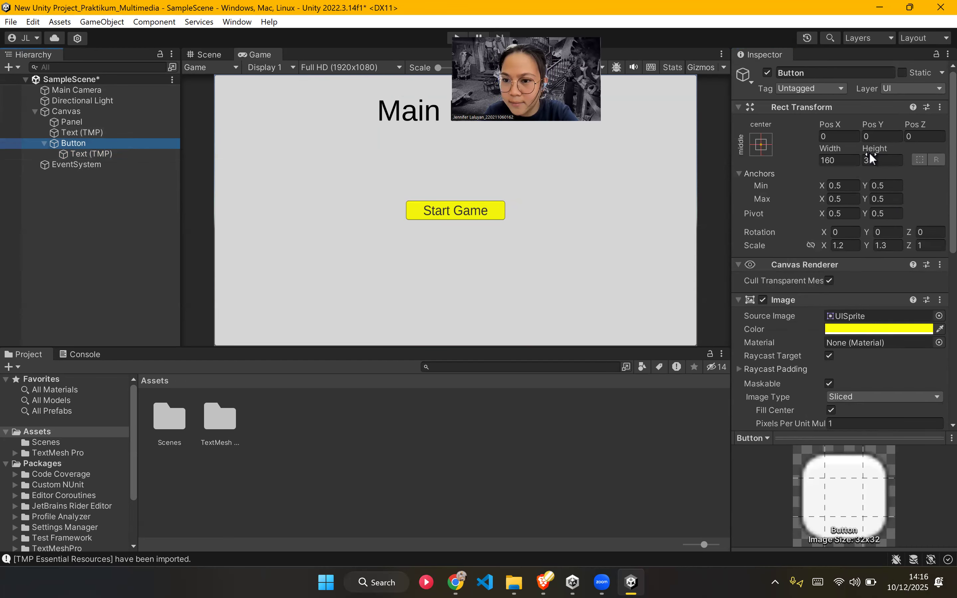
pyautogui.moveTo(869, 128); pyautogui.dragTo(498, 160)
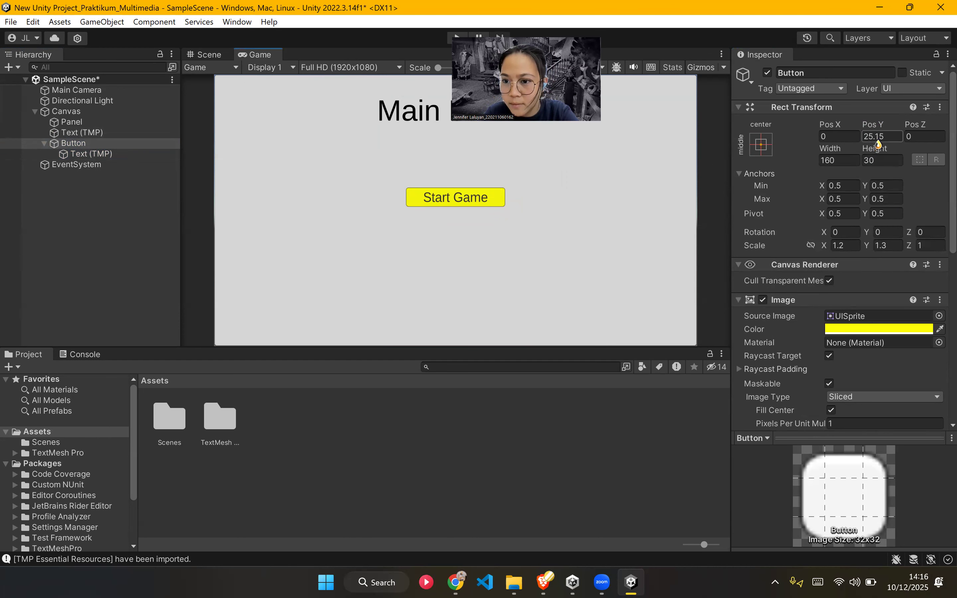
pyautogui.moveTo(875, 126); pyautogui.dragTo(465, 202)
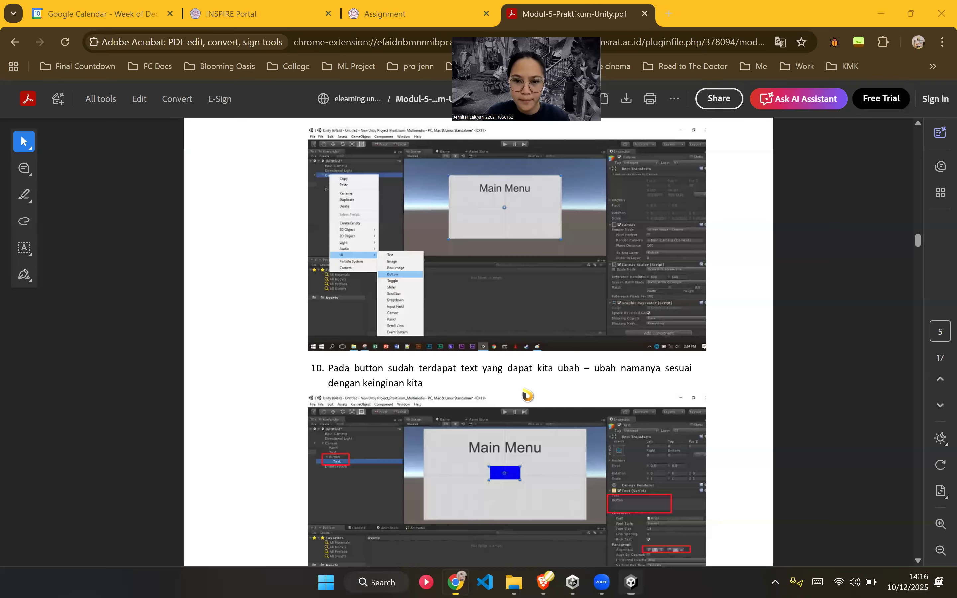
# Step: Read steps 10 to 12 of the module PDF in Chrome on button text and layout, and return to Unity
pyautogui.click(414, 339)
pyautogui.scroll(-2, 414, 339)
pyautogui.moveTo(429, 319); pyautogui.dragTo(393, 317)
pyautogui.click(538, 317)
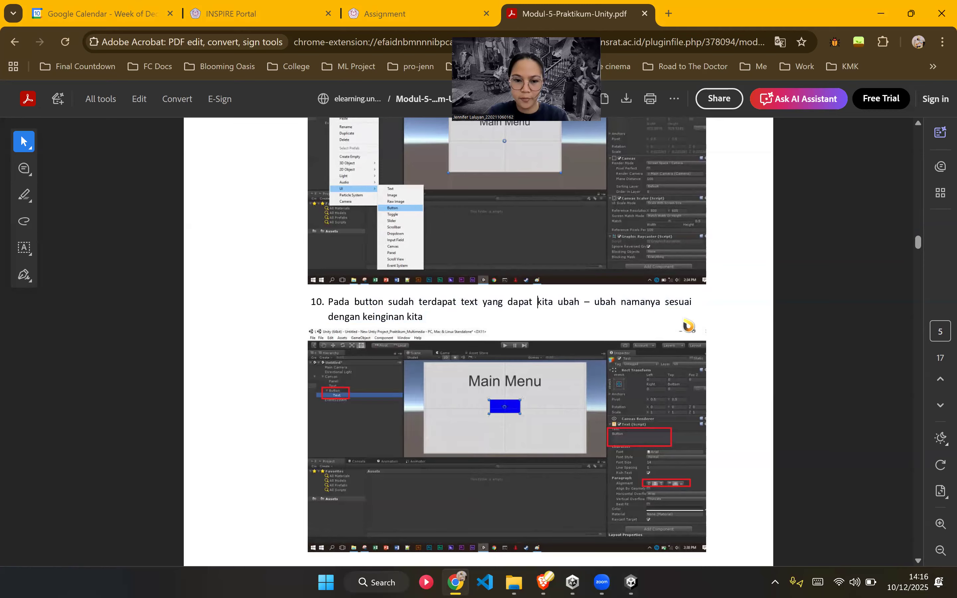
pyautogui.scroll(-15, 688, 325)
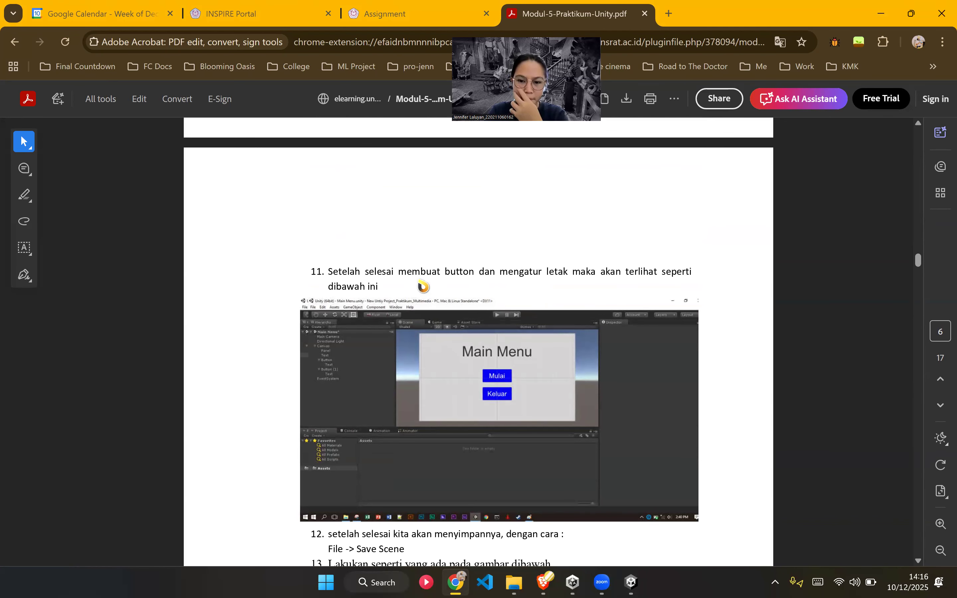
pyautogui.hotkey('alt', 'Tab')
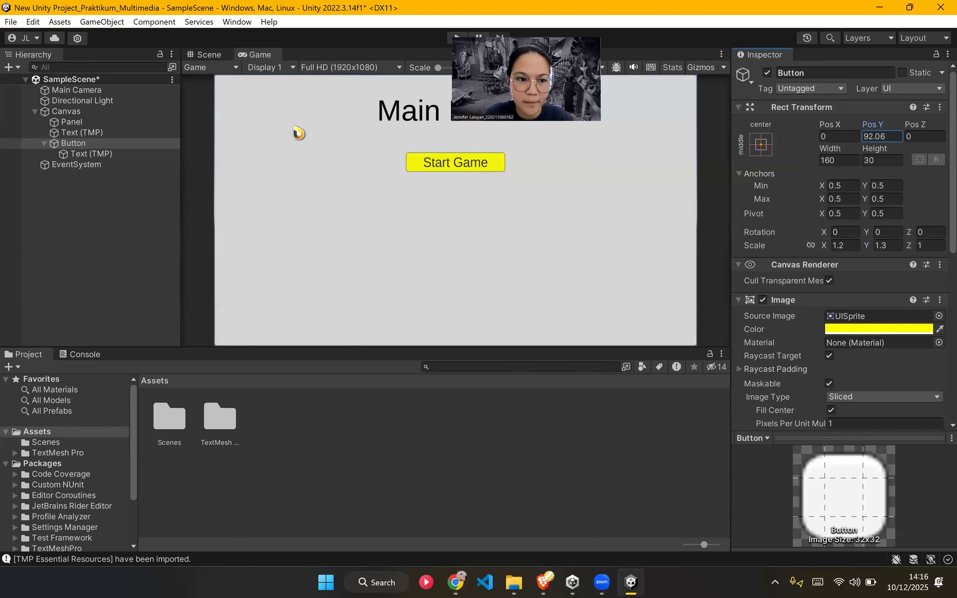
pyautogui.click(104, 142)
pyautogui.rightClick(104, 140)
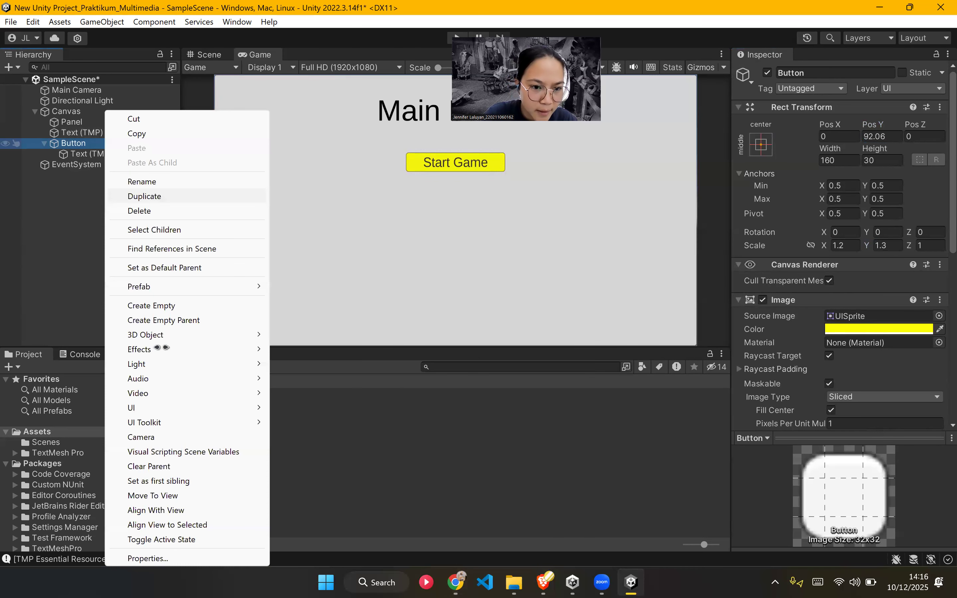
pyautogui.click(48, 261)
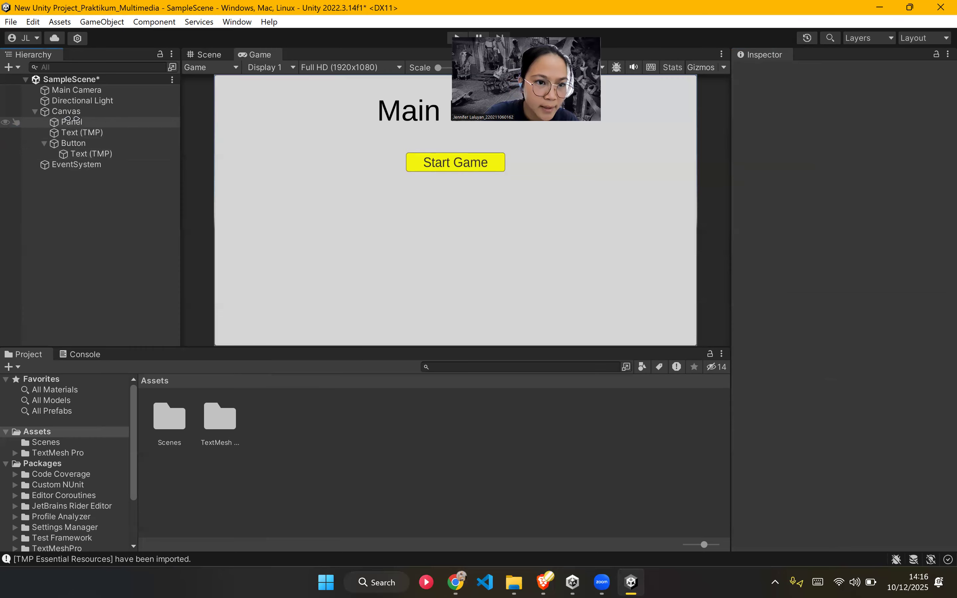
# Step: Rename the Panel object under the Canvas as MainMenu
pyautogui.click(75, 121)
pyautogui.rightClick(75, 121)
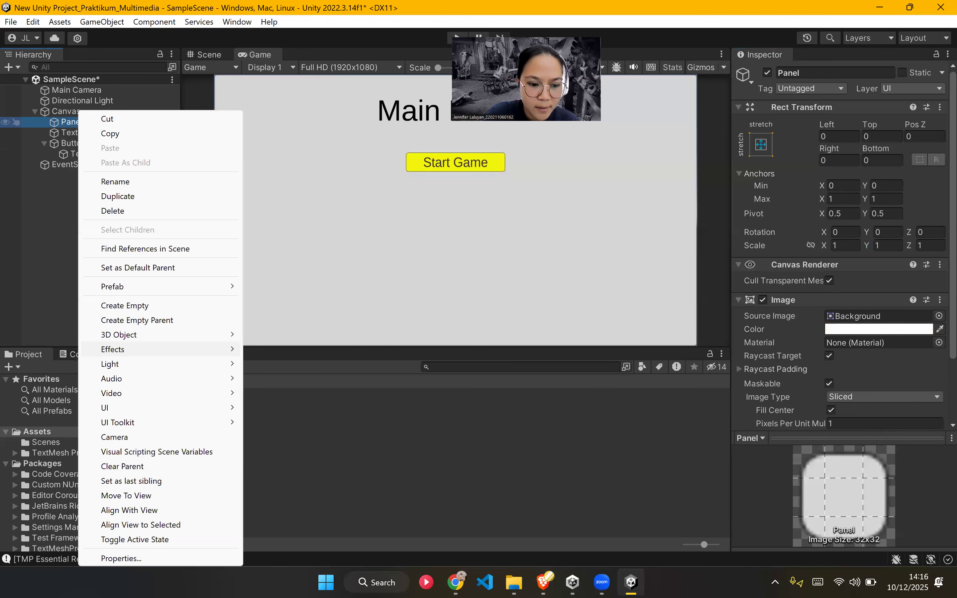
pyautogui.click(116, 181)
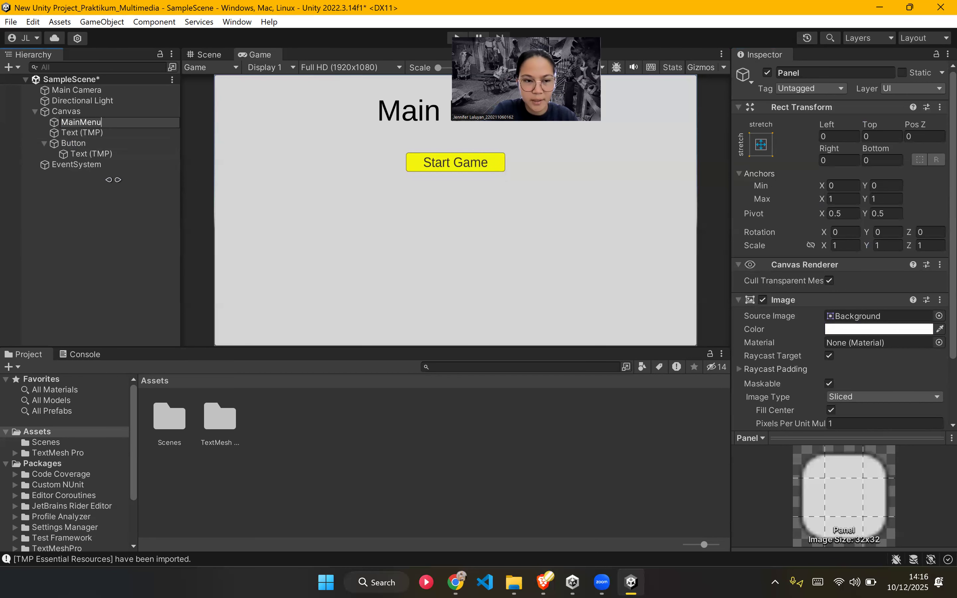
pyautogui.press('Return')
# Step: Rename the text object of the Main Menu title as TitleText
pyautogui.click(131, 134)
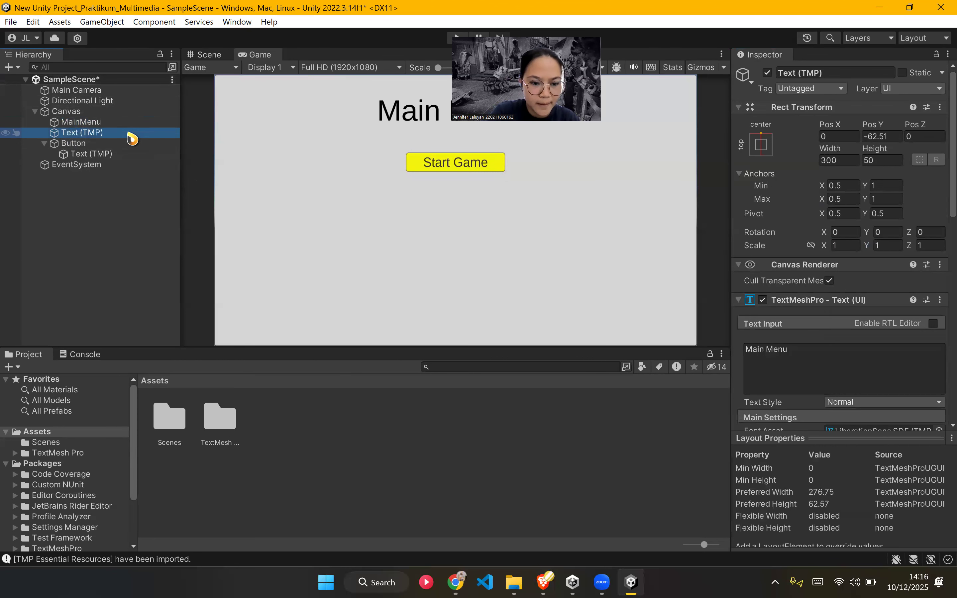
pyautogui.rightClick(131, 135)
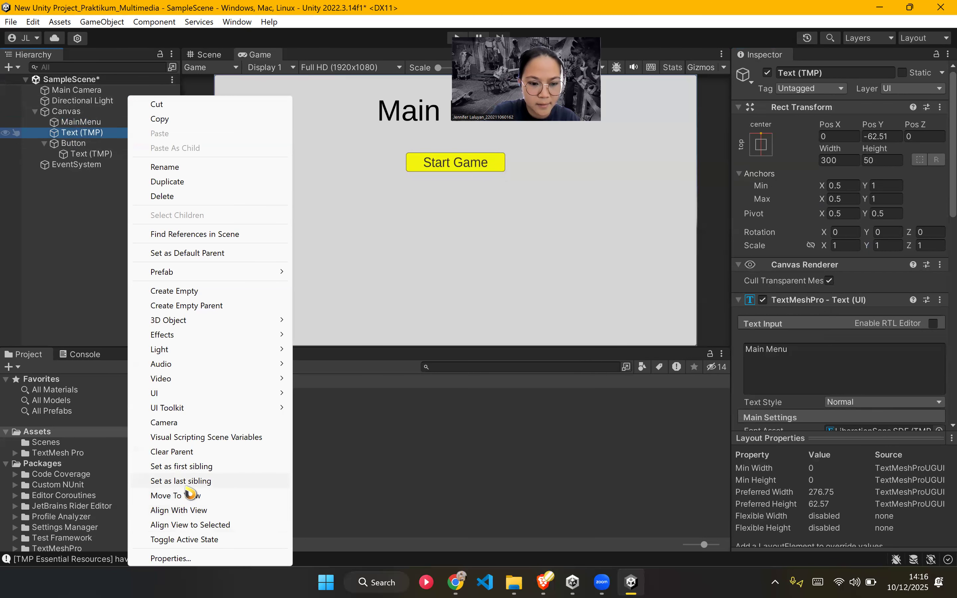
pyautogui.click(164, 168)
pyautogui.write('TitleText')
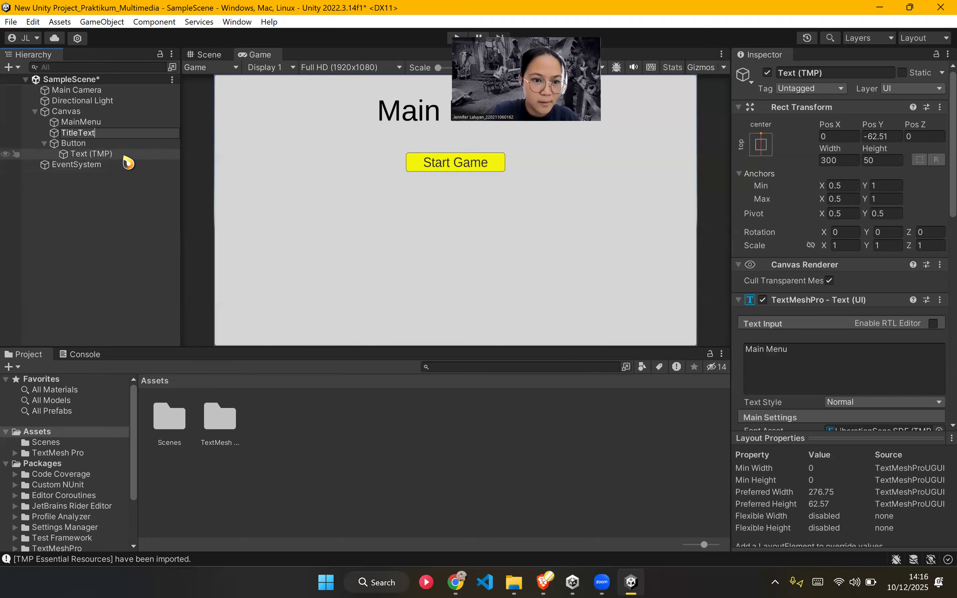
# Step: Rename the Button object as StartGameButton and copy the new name
pyautogui.click(120, 145)
pyautogui.rightClick(121, 153)
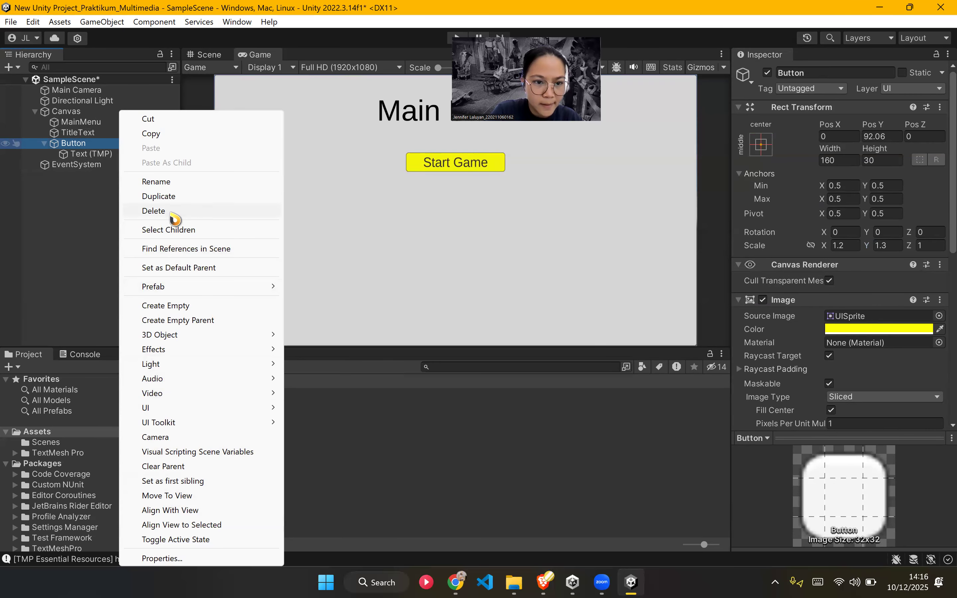
pyautogui.click(171, 182)
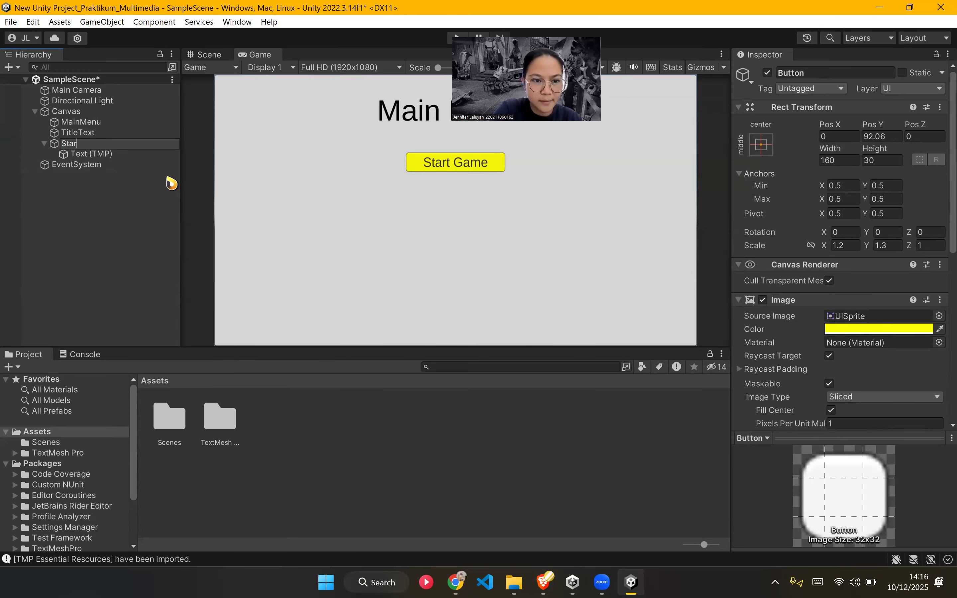
pyautogui.write('StartGamb')
pyautogui.press('BackSpace')
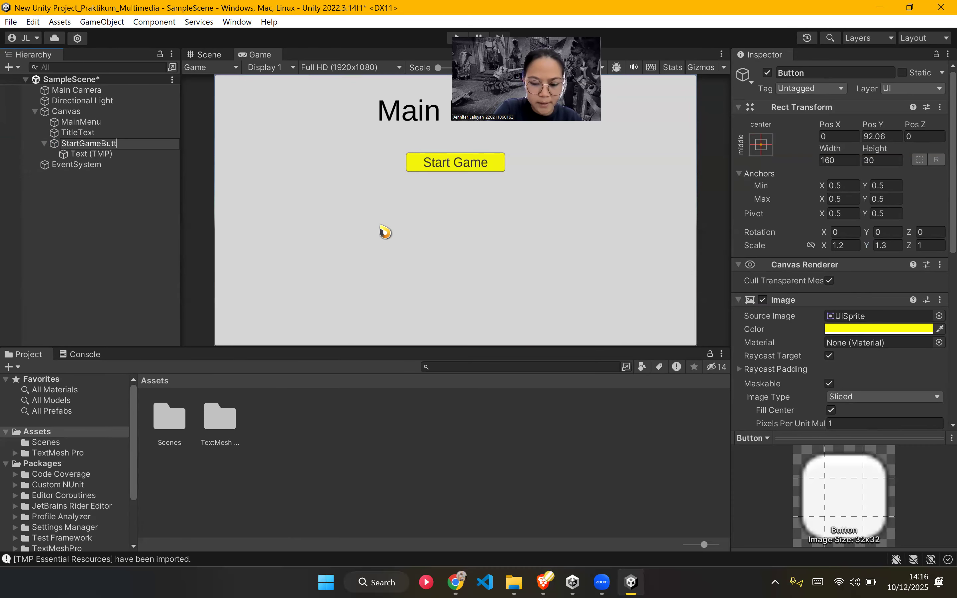
pyautogui.hotkey('ctrl', 'a')
pyautogui.hotkey('ctrl', 'c')
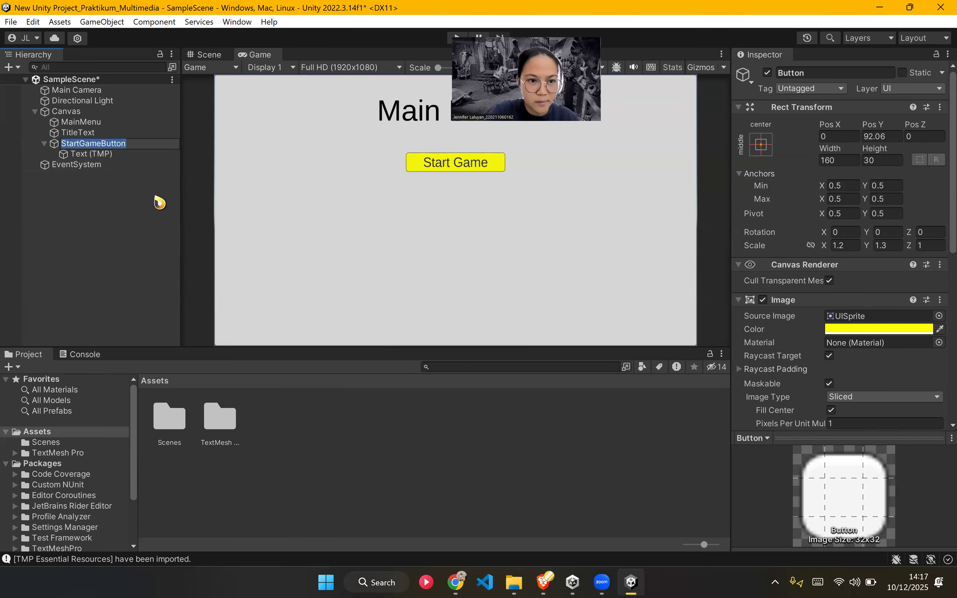
pyautogui.click(127, 225)
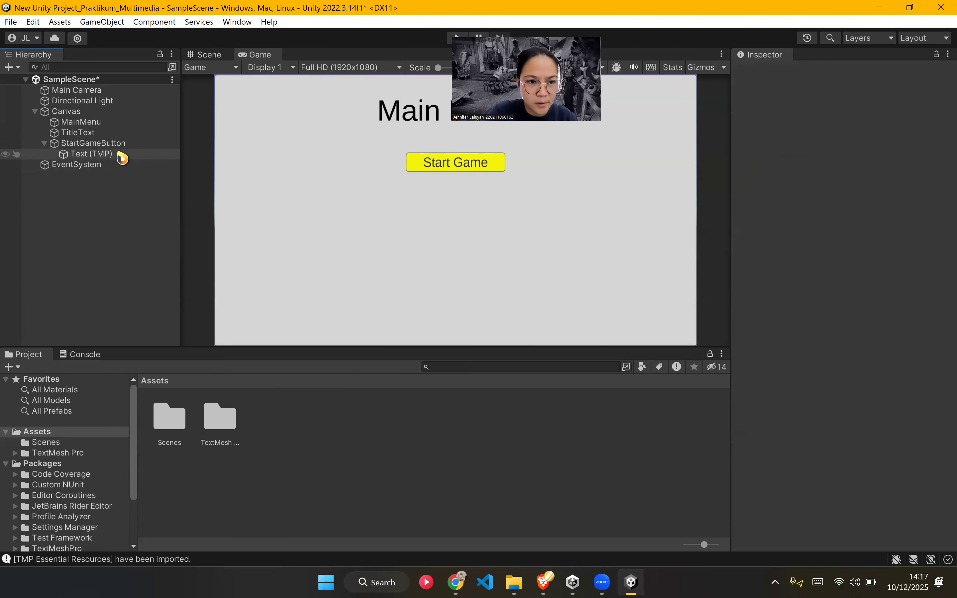
# Step: Rename the button's child text object as StartGameText, reusing the copied name
pyautogui.click(122, 153)
pyautogui.rightClick(122, 154)
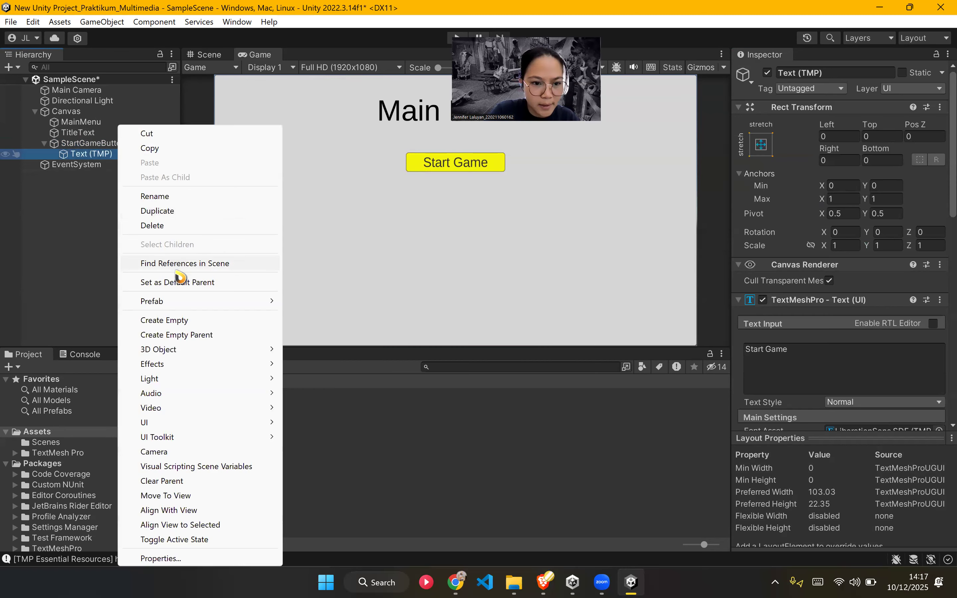
pyautogui.click(171, 197)
pyautogui.hotkey('ctrl', 'v')
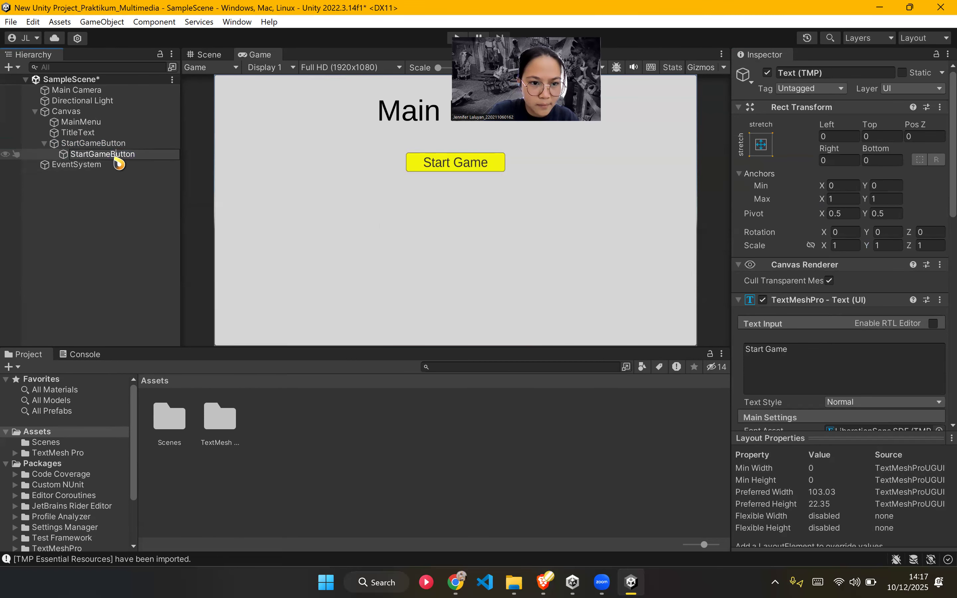
pyautogui.hotkey('shift', 'End')
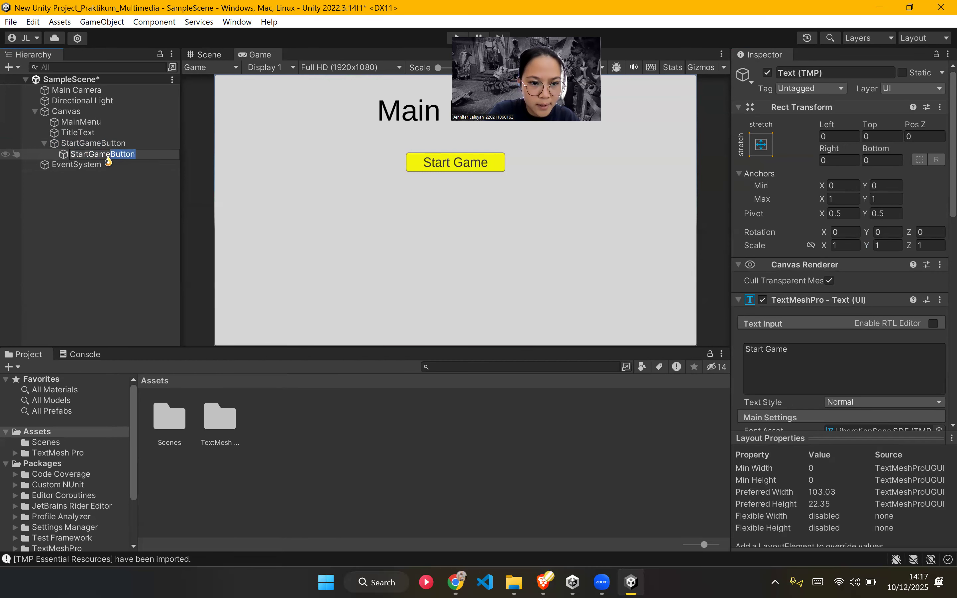
pyautogui.write('Text')
pyautogui.press('Return')
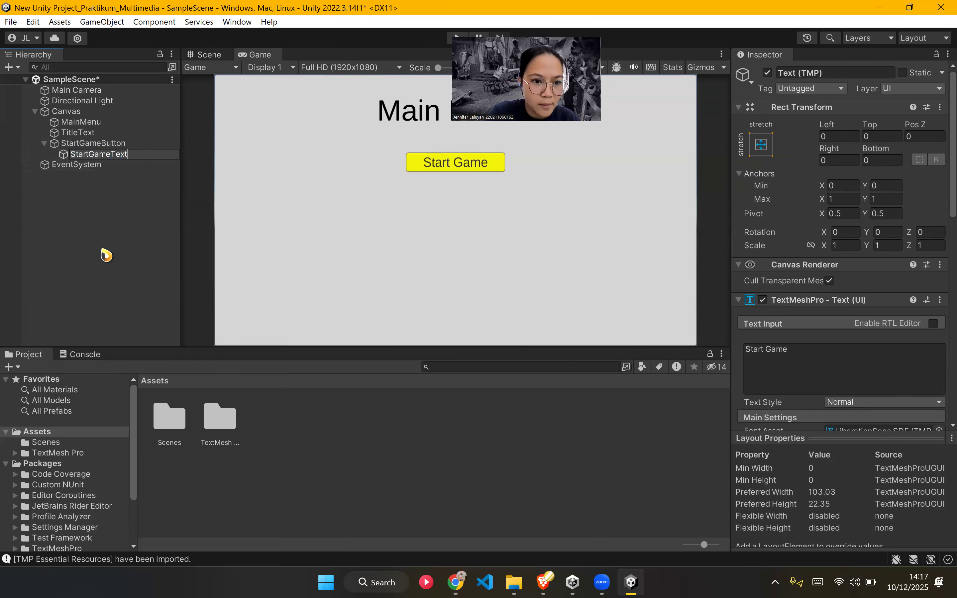
# Step: Duplicate StartGameButton and expand the copy to show its child text object
pyautogui.click(109, 144)
pyautogui.rightClick(109, 148)
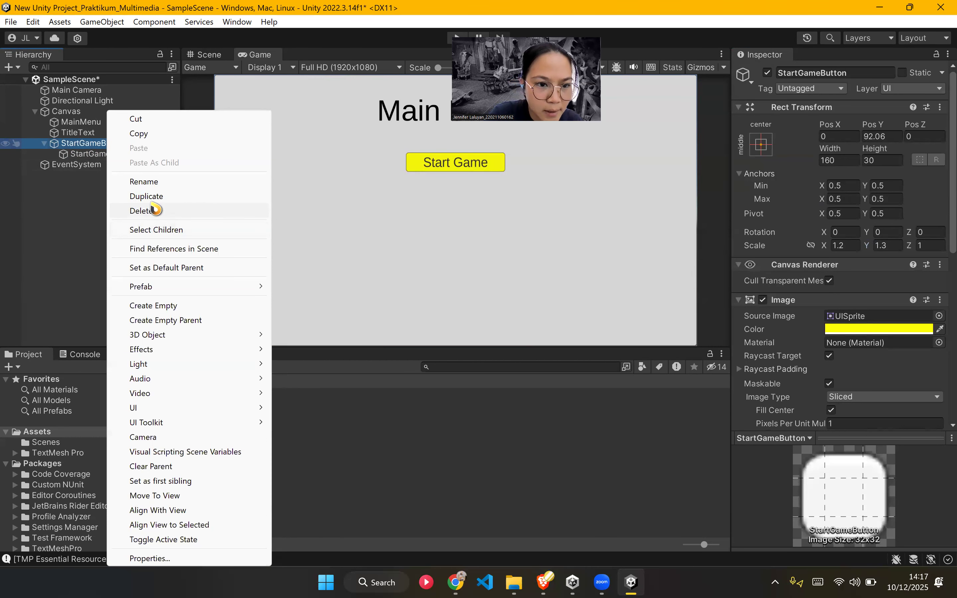
pyautogui.click(156, 195)
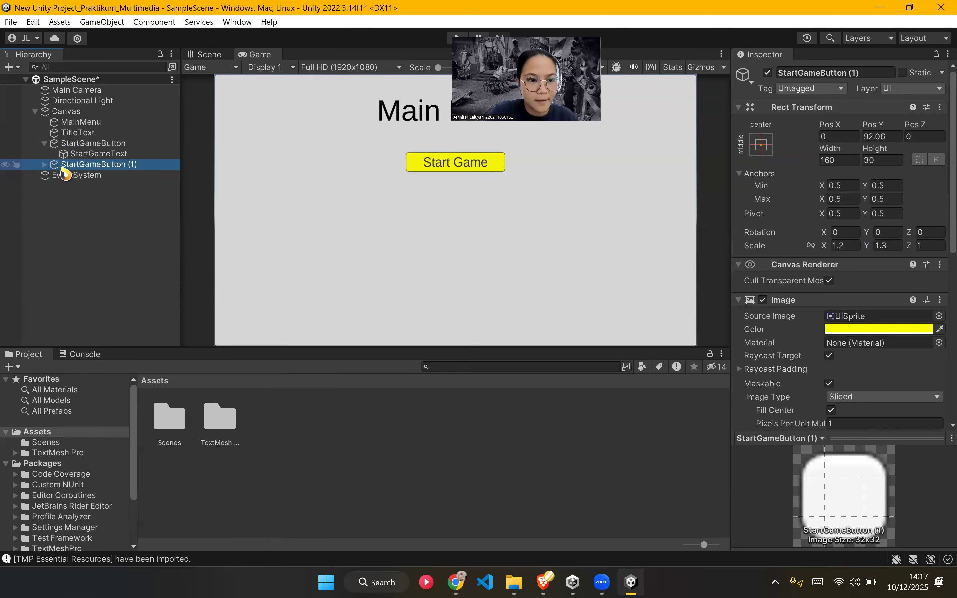
pyautogui.click(44, 164)
# Step: Rename the duplicated button as QuitGameButton (1)
pyautogui.rightClick(99, 167)
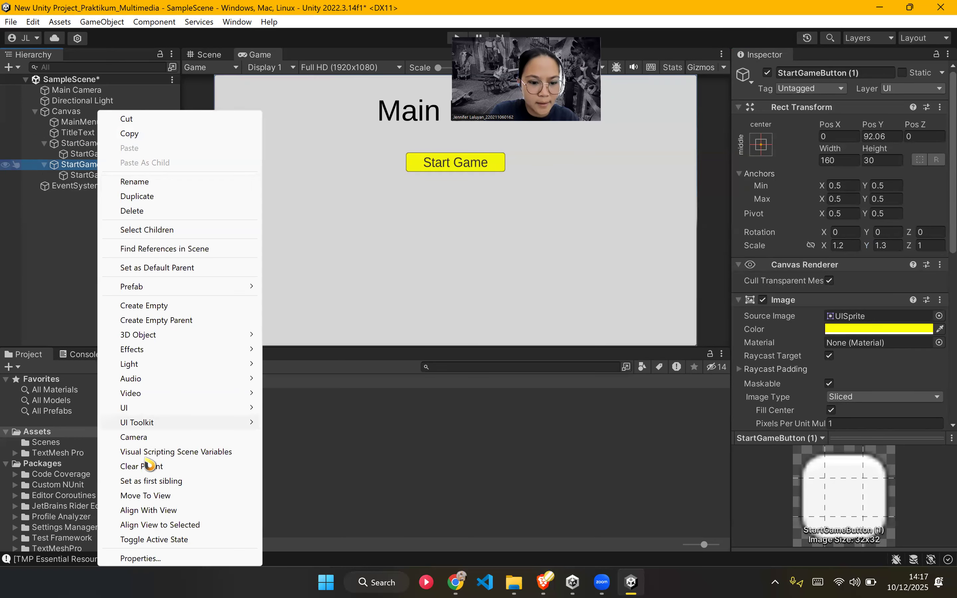
pyautogui.click(135, 181)
pyautogui.moveTo(80, 164); pyautogui.dragTo(55, 169)
pyautogui.write('Quit')
pyautogui.press('Return')
# Step: Rename the duplicated button's child text object as QuitGameText
pyautogui.click(84, 176)
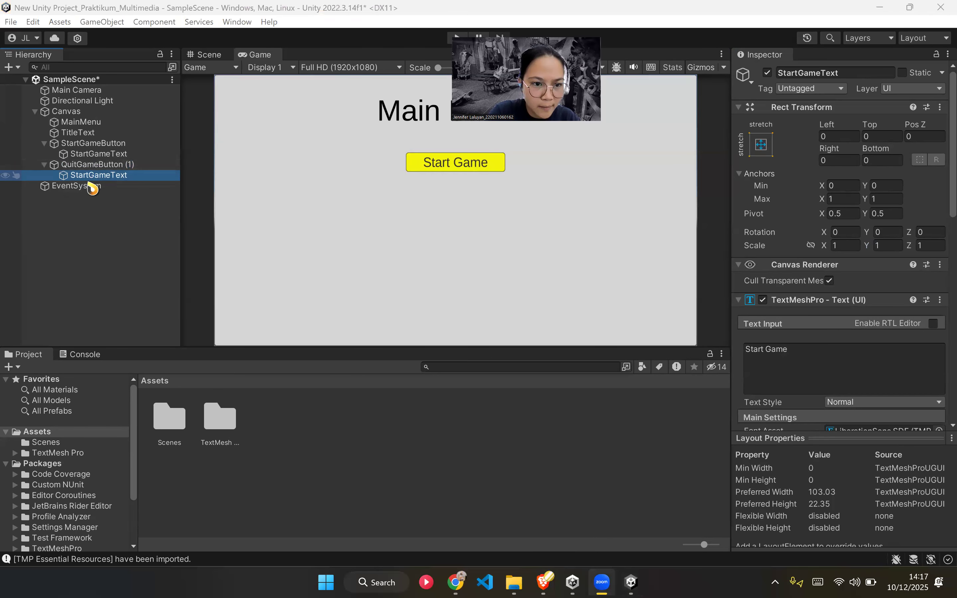
pyautogui.click(68, 175)
pyautogui.write('Quit')
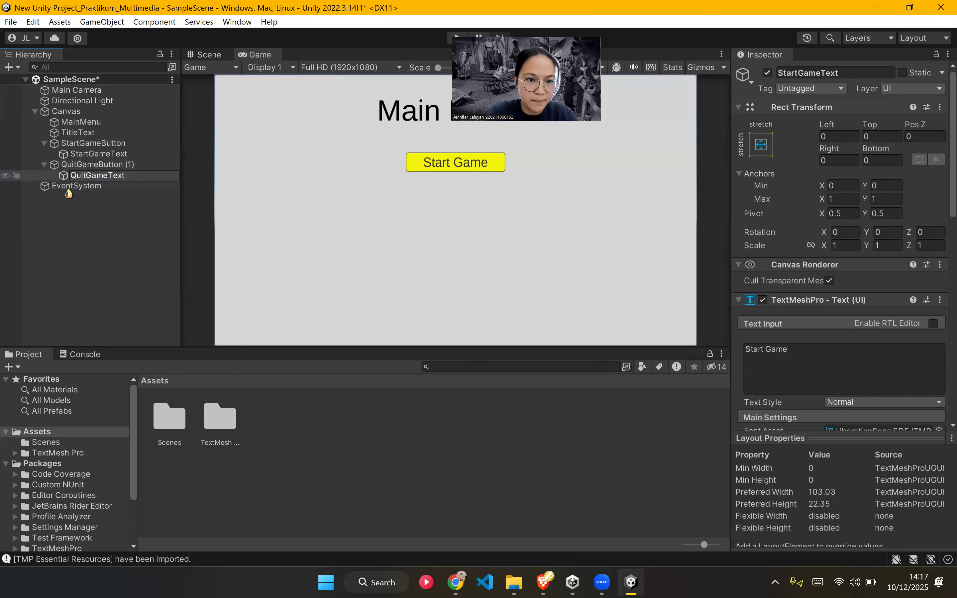
pyautogui.click(89, 267)
# Step: Rename the duplicated button QuitGameButton (1) as QuitGameButton
pyautogui.click(126, 167)
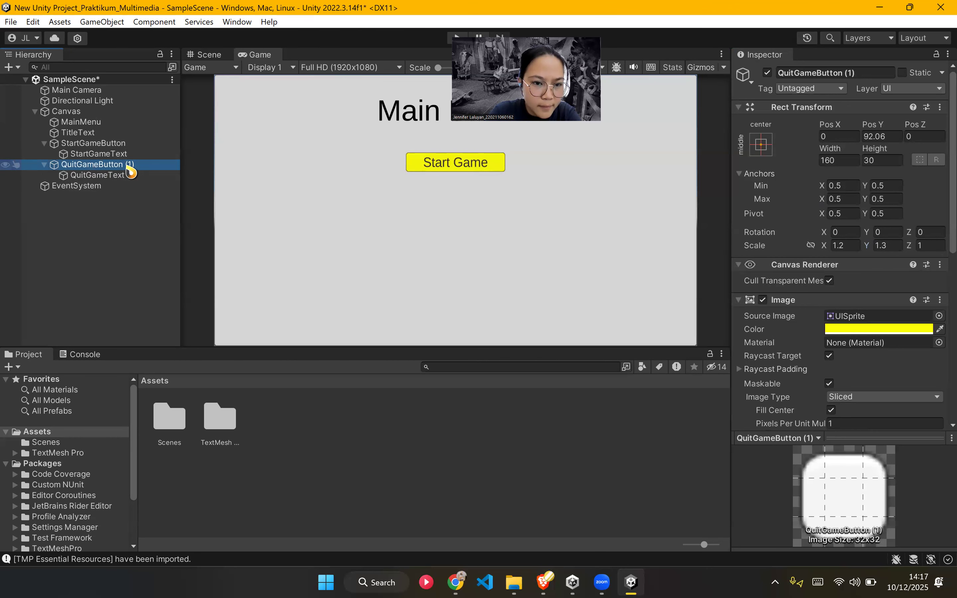
pyautogui.rightClick(129, 166)
pyautogui.click(170, 183)
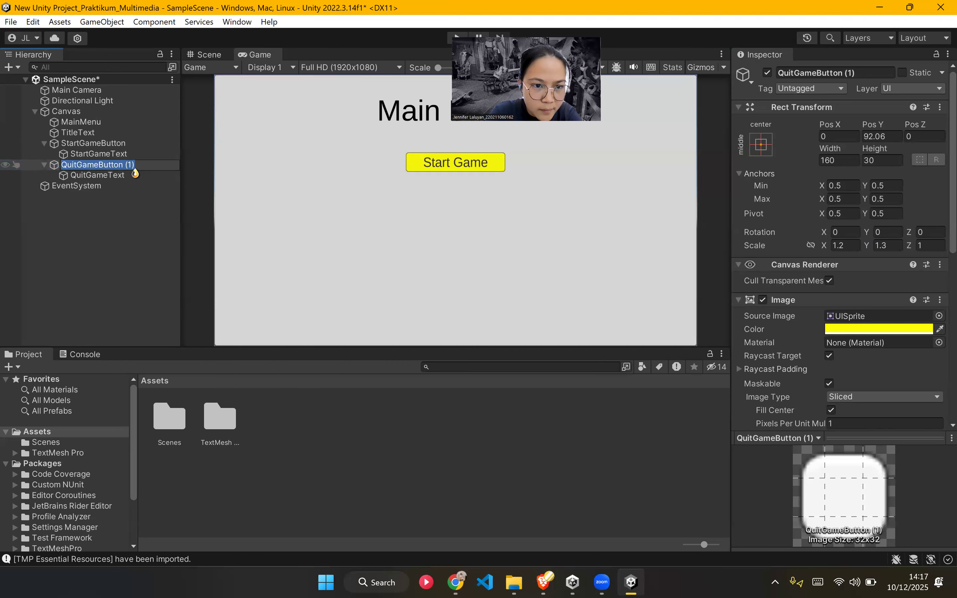
pyautogui.moveTo(136, 166); pyautogui.dragTo(125, 168)
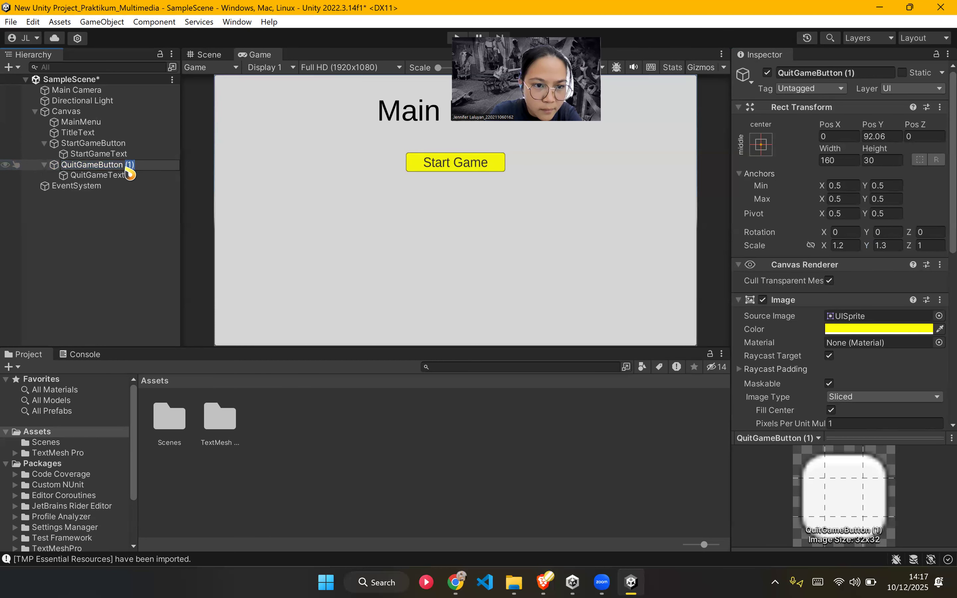
pyautogui.click(102, 271)
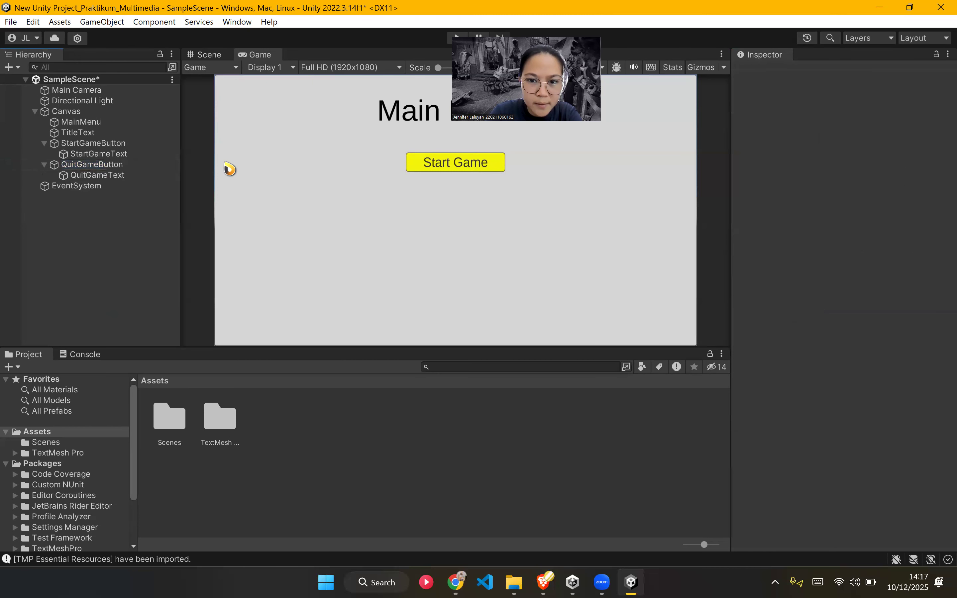
# Step: Lower QuitGameButton to a Pos Y of about -82 and StartGameButton to about -5
pyautogui.click(140, 167)
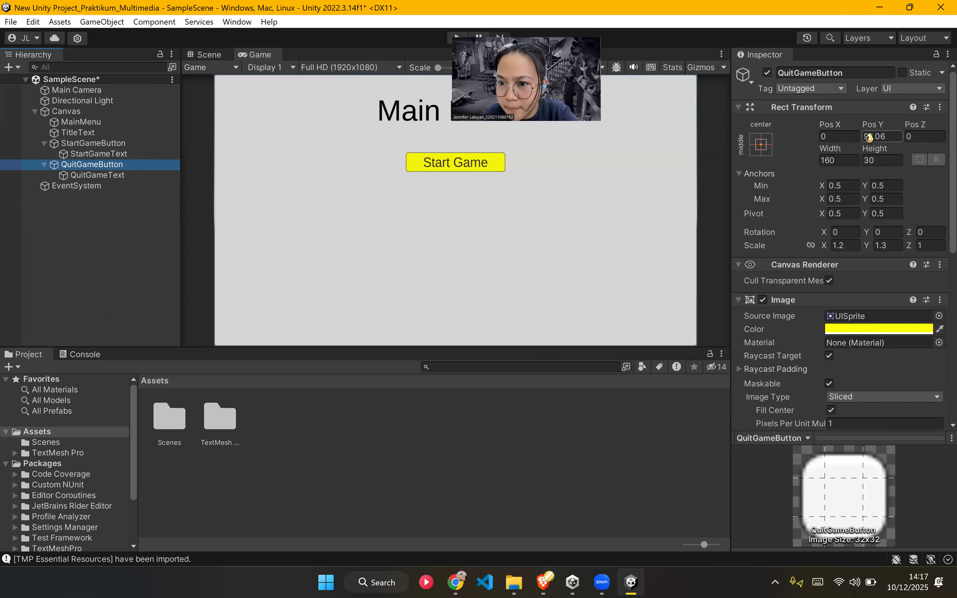
pyautogui.moveTo(878, 127); pyautogui.dragTo(122, 189)
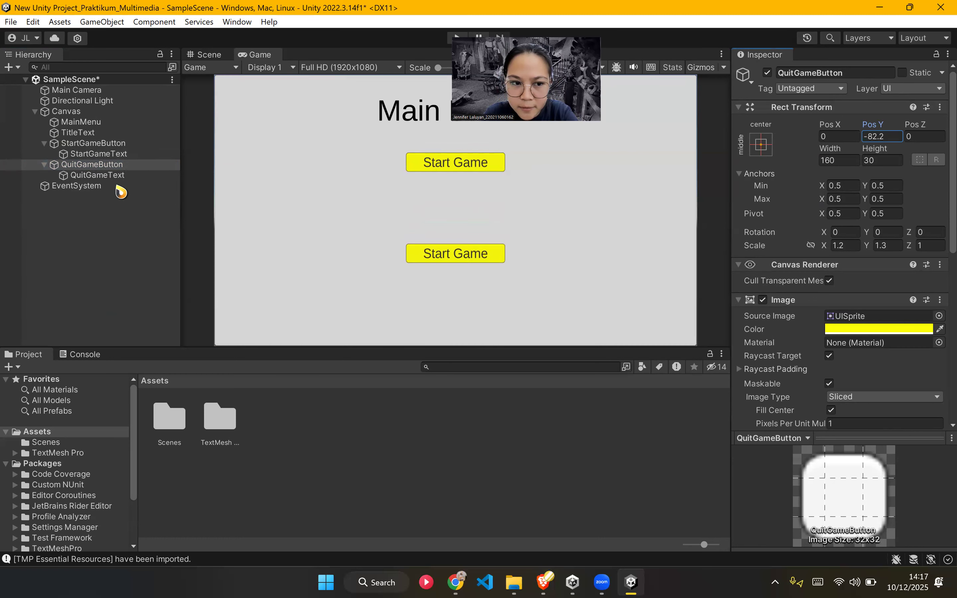
pyautogui.click(131, 144)
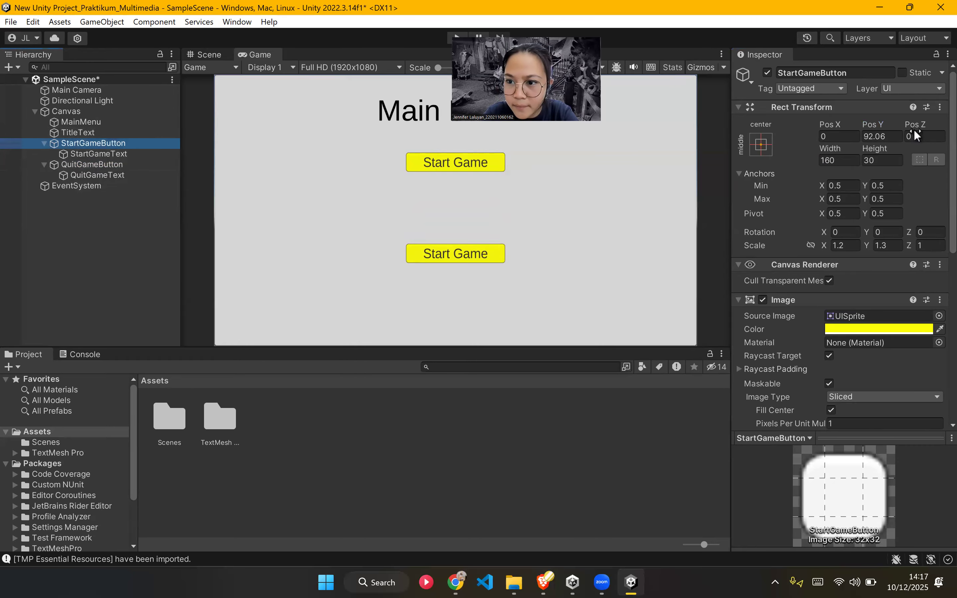
pyautogui.moveTo(884, 127); pyautogui.dragTo(674, 161)
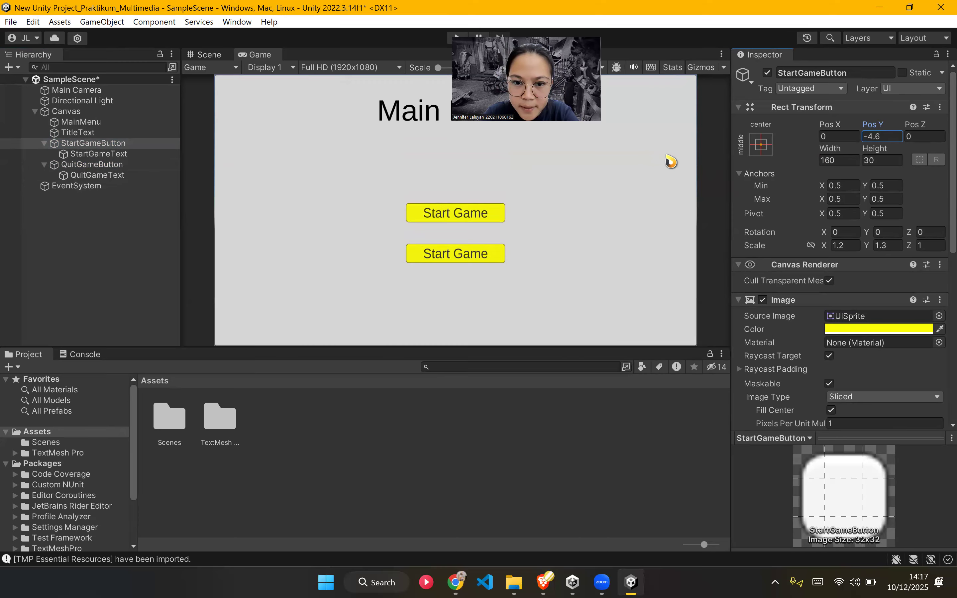
# Step: Move QuitGameButton down to a Pos Y of about -107.5, keeping its height at 30
pyautogui.click(97, 175)
pyautogui.click(87, 164)
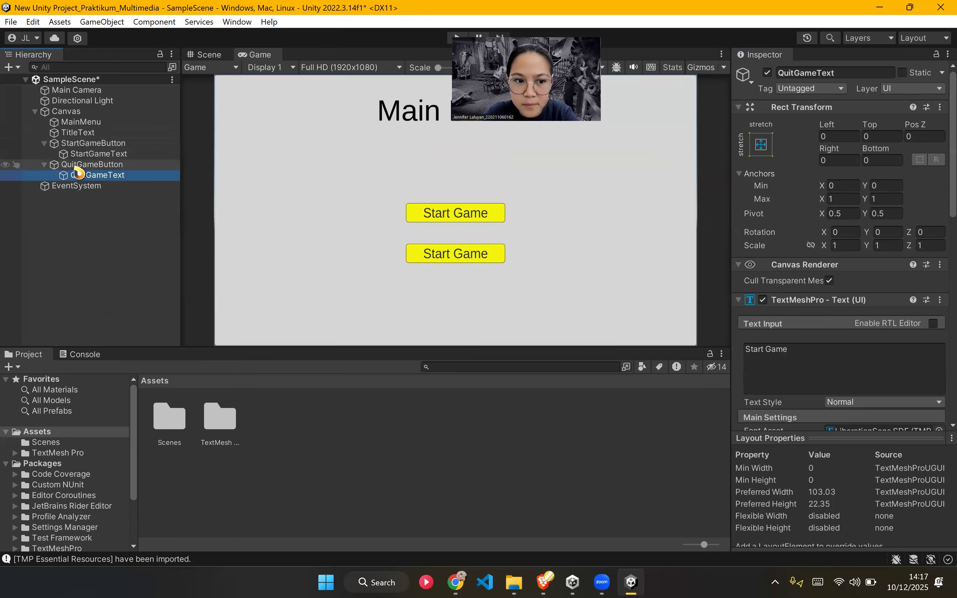
pyautogui.moveTo(871, 151)
pyautogui.mouseDown()
pyautogui.moveTo(890, 151)
pyautogui.moveTo(878, 151)
pyautogui.mouseUp()
pyautogui.hotkey('ctrl', 'z')
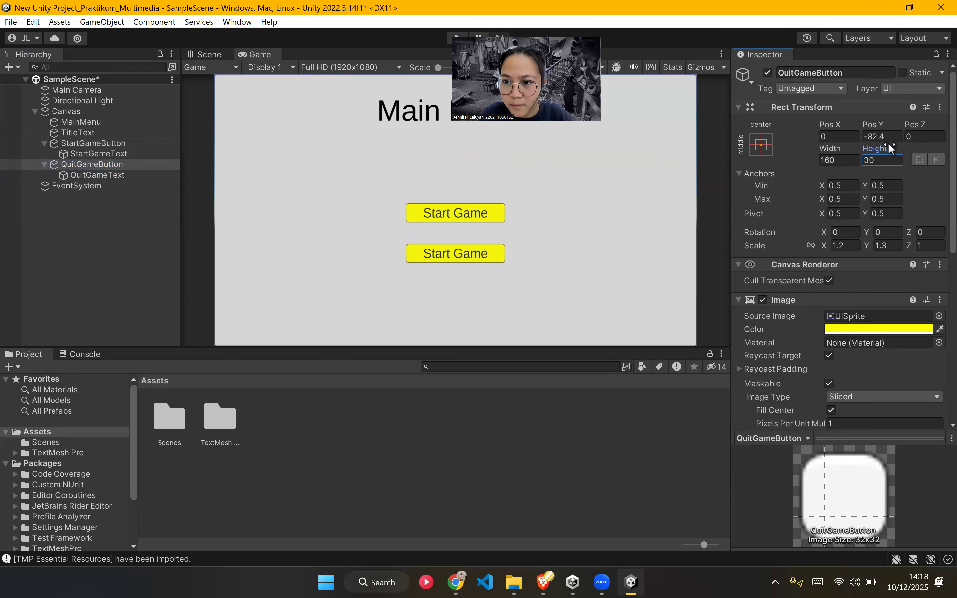
pyautogui.moveTo(888, 130); pyautogui.dragTo(790, 155)
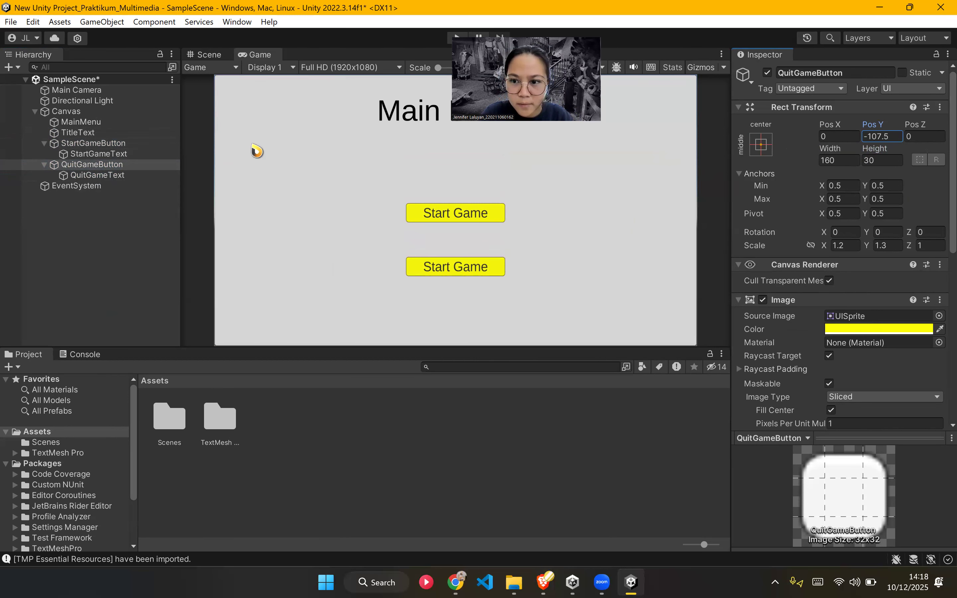
# Step: Lower StartGameButton to a Pos Y of about -25.6 and TitleText to about -181.4
pyautogui.click(95, 143)
pyautogui.moveTo(869, 127); pyautogui.dragTo(811, 131)
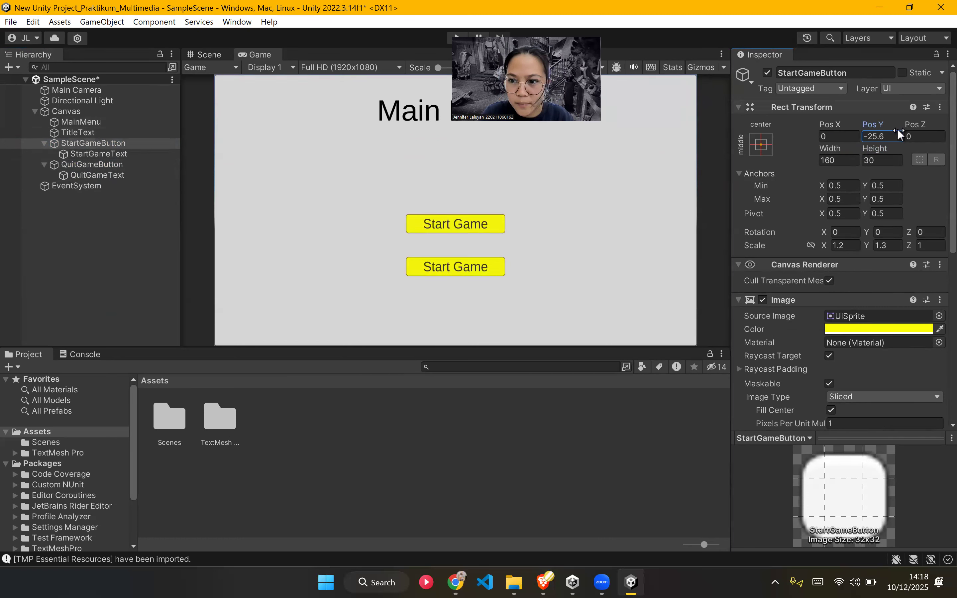
pyautogui.moveTo(879, 127)
pyautogui.mouseDown()
pyautogui.moveTo(874, 140)
pyautogui.moveTo(886, 141)
pyautogui.mouseUp()
pyautogui.click(81, 132)
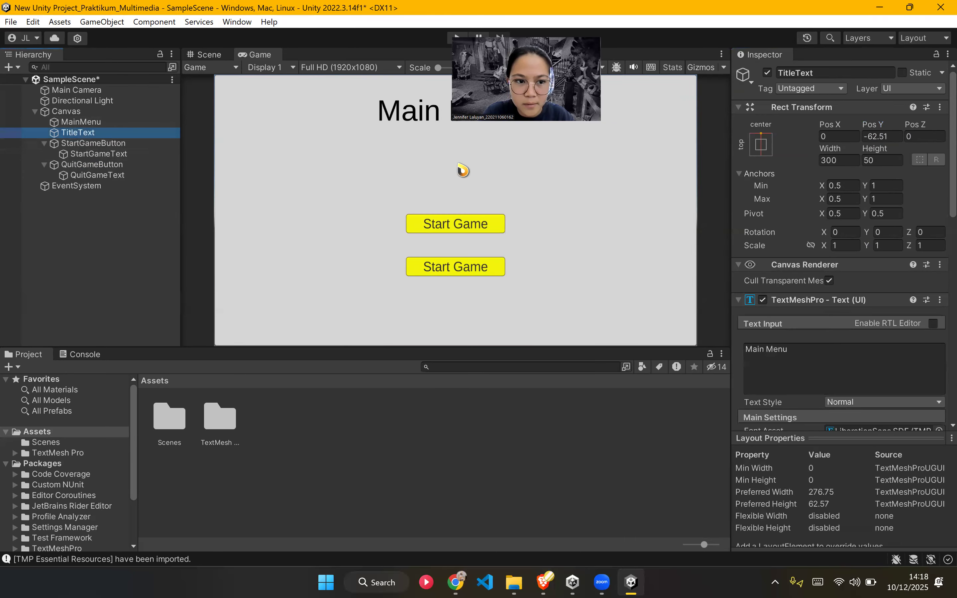
pyautogui.moveTo(879, 137); pyautogui.dragTo(362, 158)
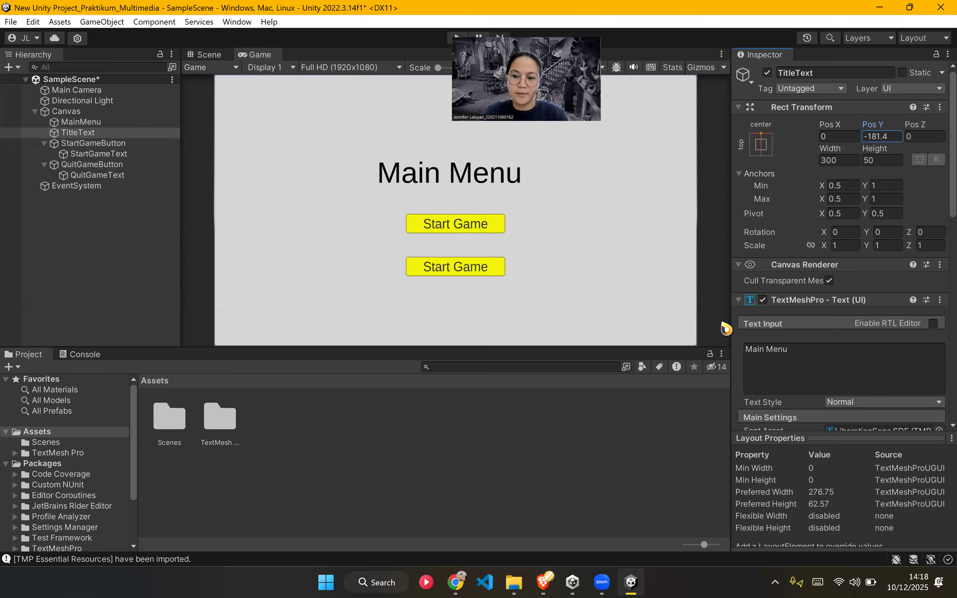
# Step: Check the module PDF's finished menu layout and change the displayed text of QuitGameText to "Quit Game"
pyautogui.click(881, 8)
pyautogui.hotkey('alt', 'Tab')
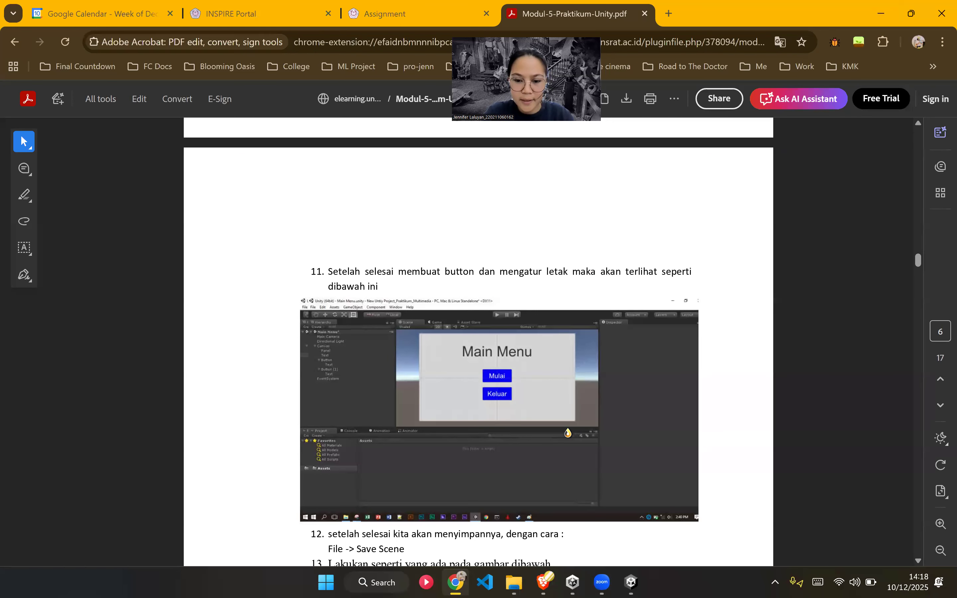
pyautogui.click(114, 176)
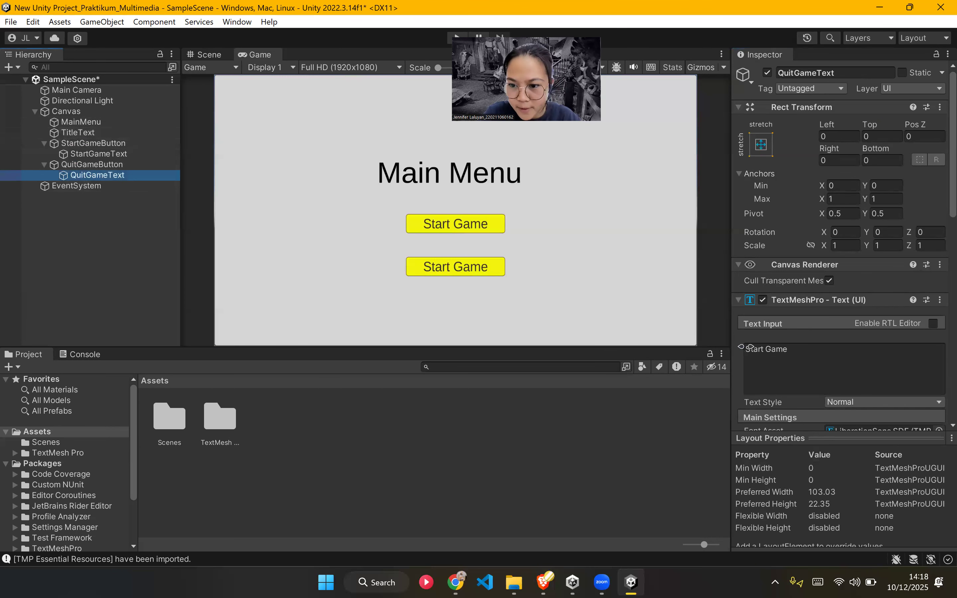
pyautogui.doubleClick(765, 351)
pyautogui.write('Quit')
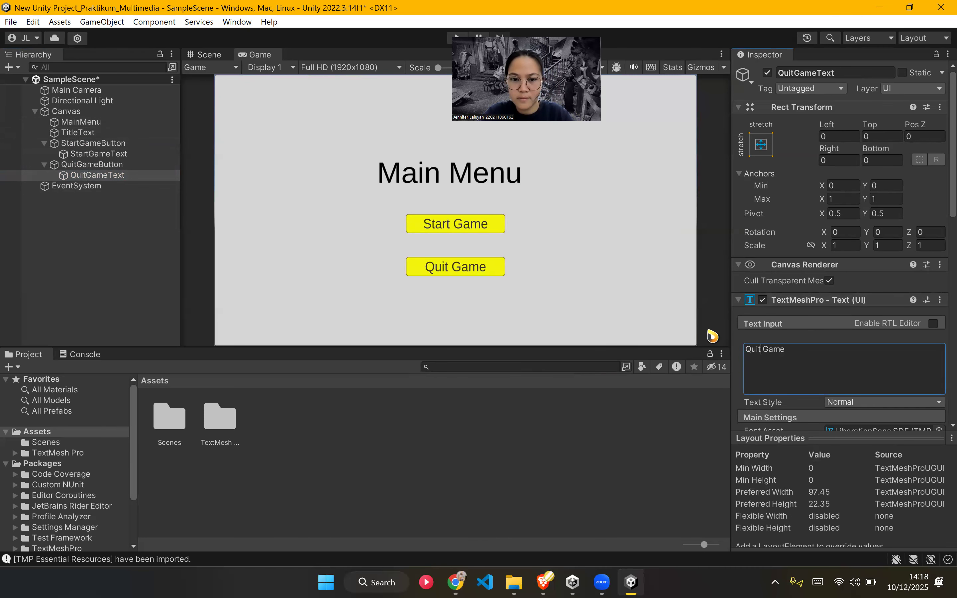
# Step: Following the module's save instruction, save the scene as MainMenuScene in the project's Assets/Scenes folder
pyautogui.hotkey('alt', 'Tab')
pyautogui.scroll(-5, 757, 356)
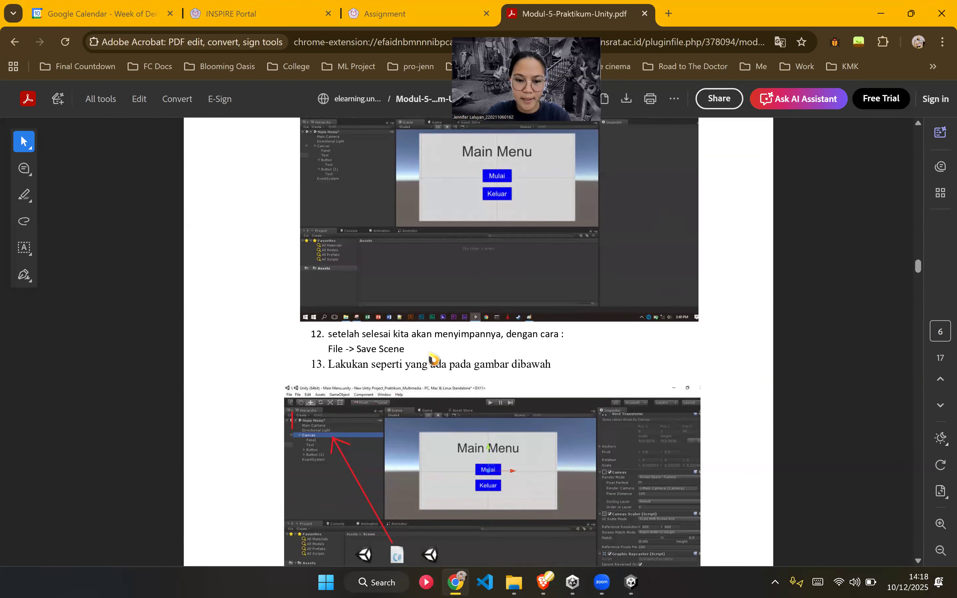
pyautogui.scroll(-3, 425, 352)
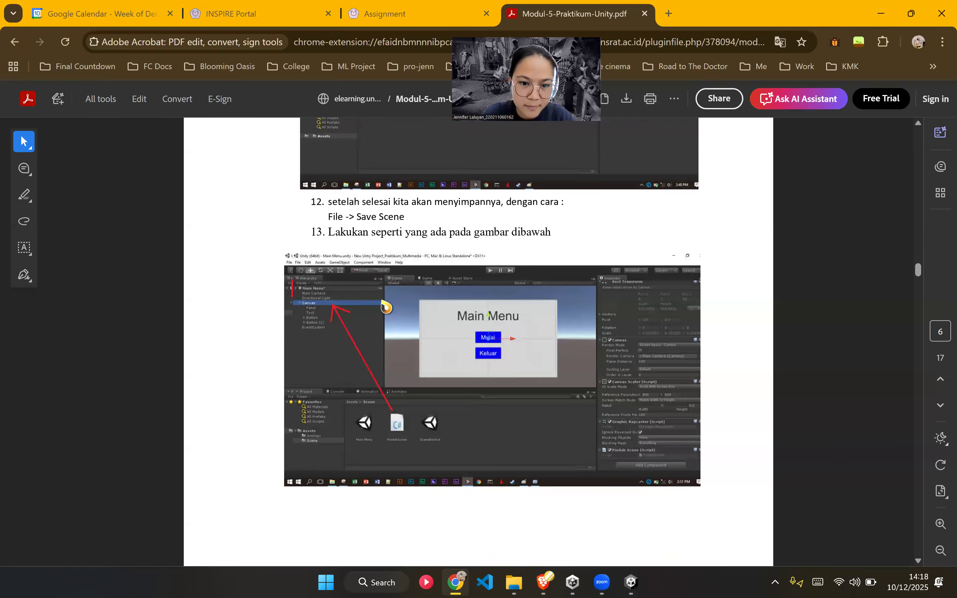
pyautogui.hotkey('alt', 'Tab')
pyautogui.click(11, 21)
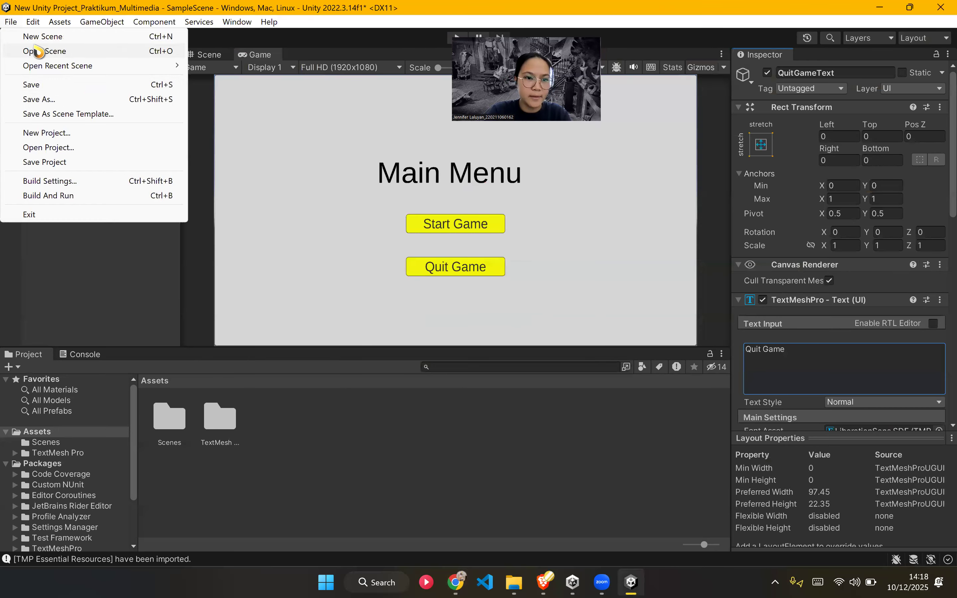
pyautogui.click(55, 96)
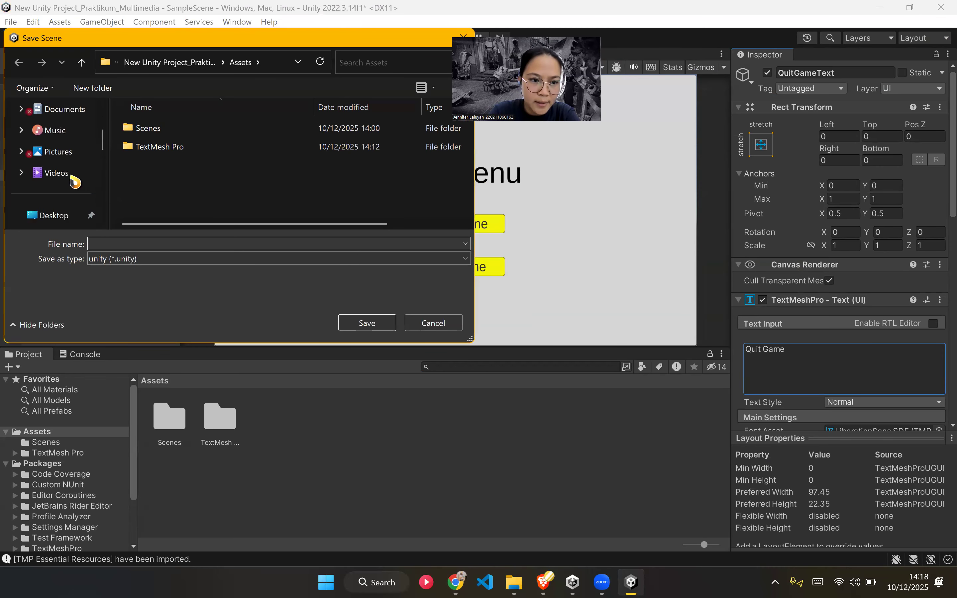
pyautogui.scroll(-5, 75, 182)
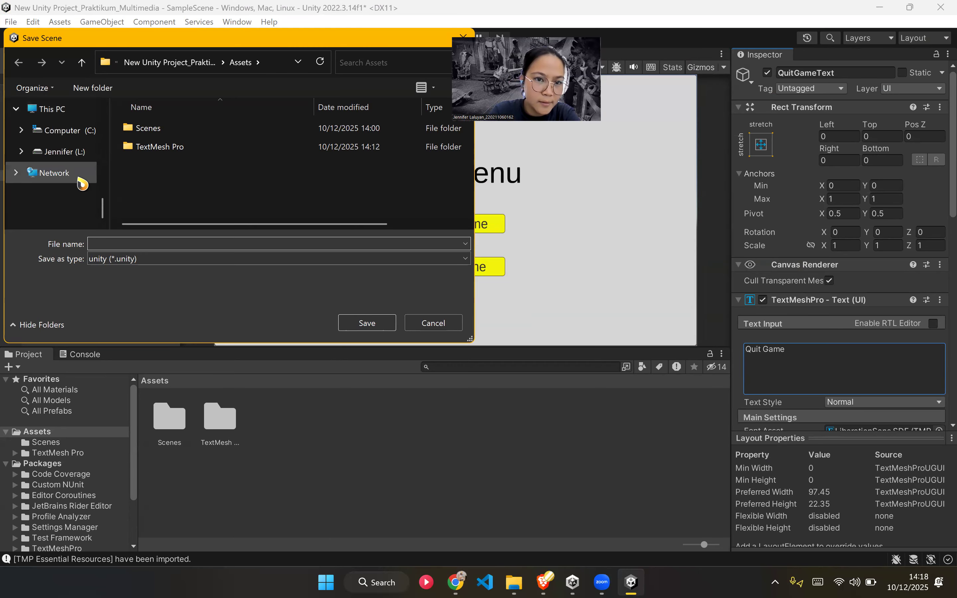
pyautogui.doubleClick(143, 128)
pyautogui.click(134, 272)
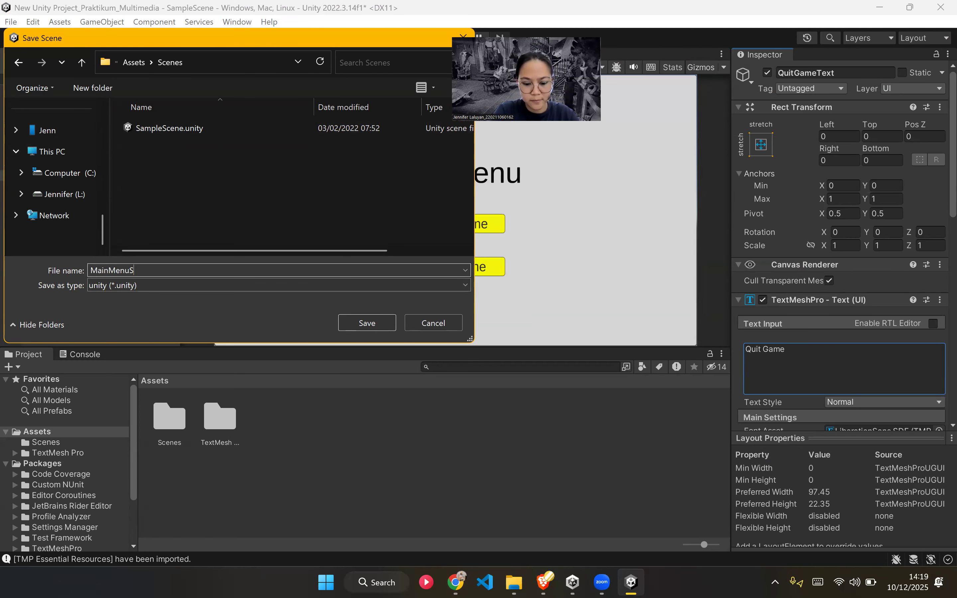
pyautogui.write('MainMenuScene')
pyautogui.press('Return')
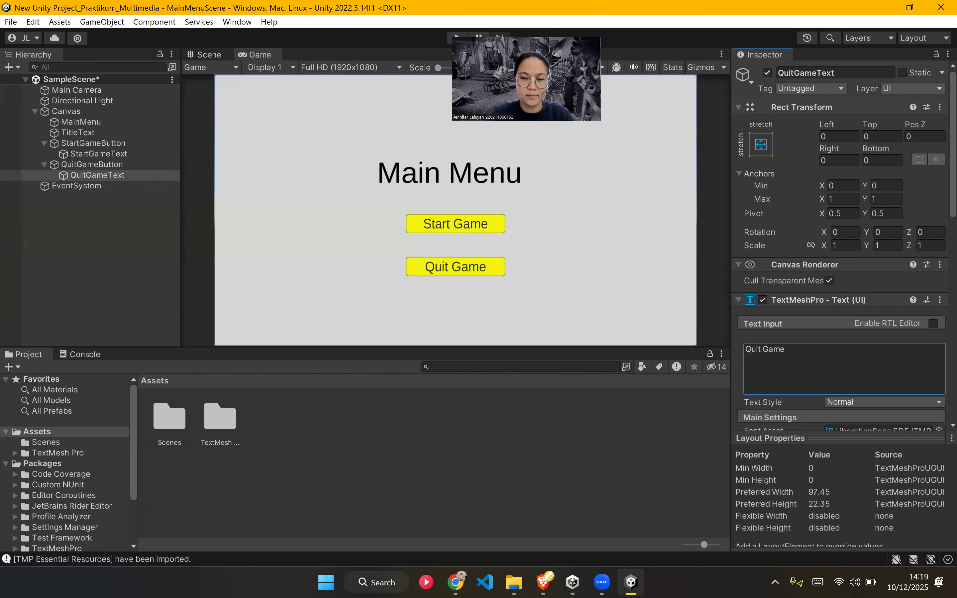
# Step: Read steps 13 and 14 of the module PDF about attaching a C# script to the Canvas and its PindahScene code
pyautogui.hotkey('alt', 'Tab')
pyautogui.hotkey('alt', 'Tab')
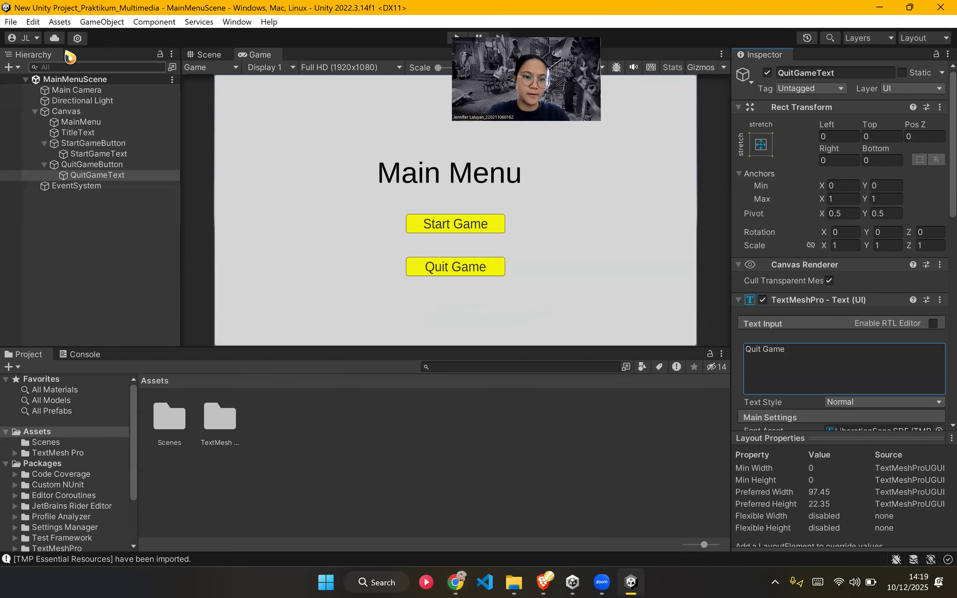
pyautogui.hotkey('alt', 'Tab')
pyautogui.scroll(-10, 451, 380)
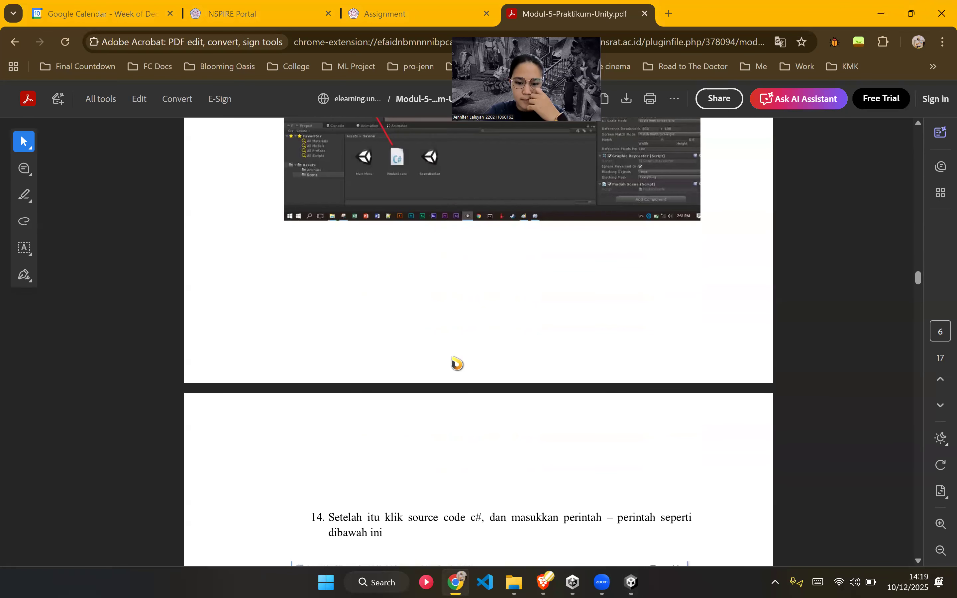
pyautogui.scroll(-2, 545, 262)
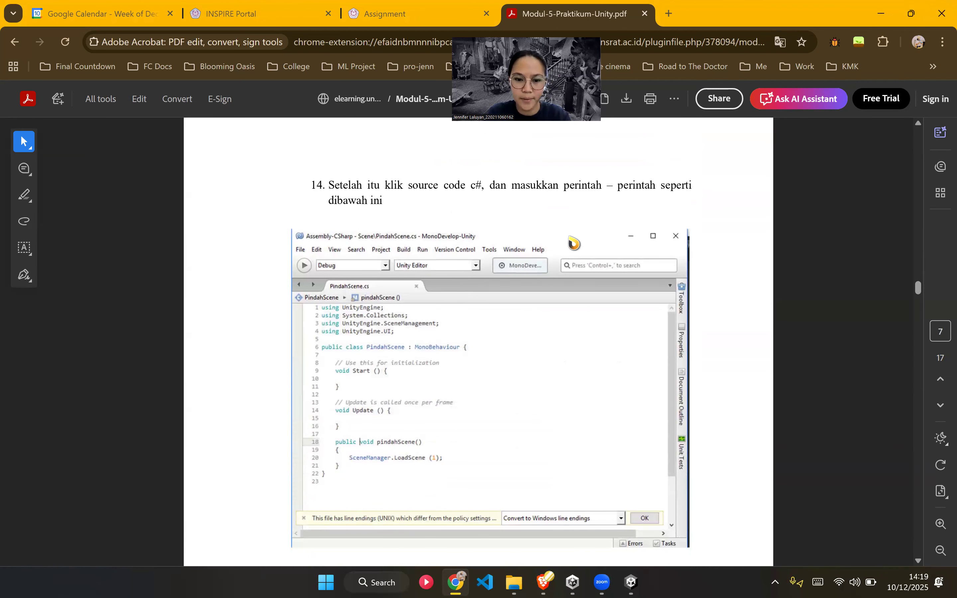
pyautogui.scroll(-1, 400, 338)
pyautogui.scroll(1, 400, 338)
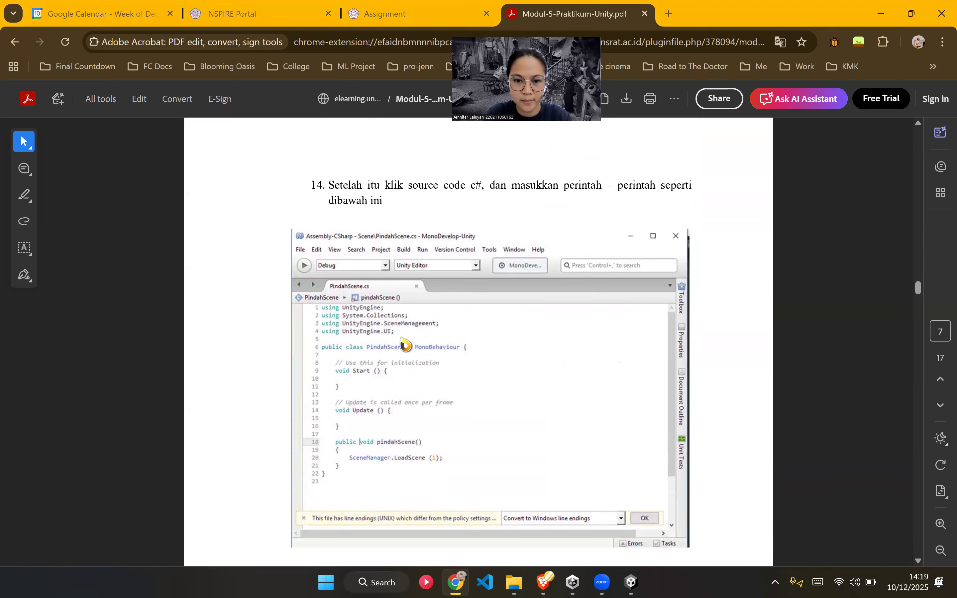
pyautogui.hotkey('alt', 'Tab')
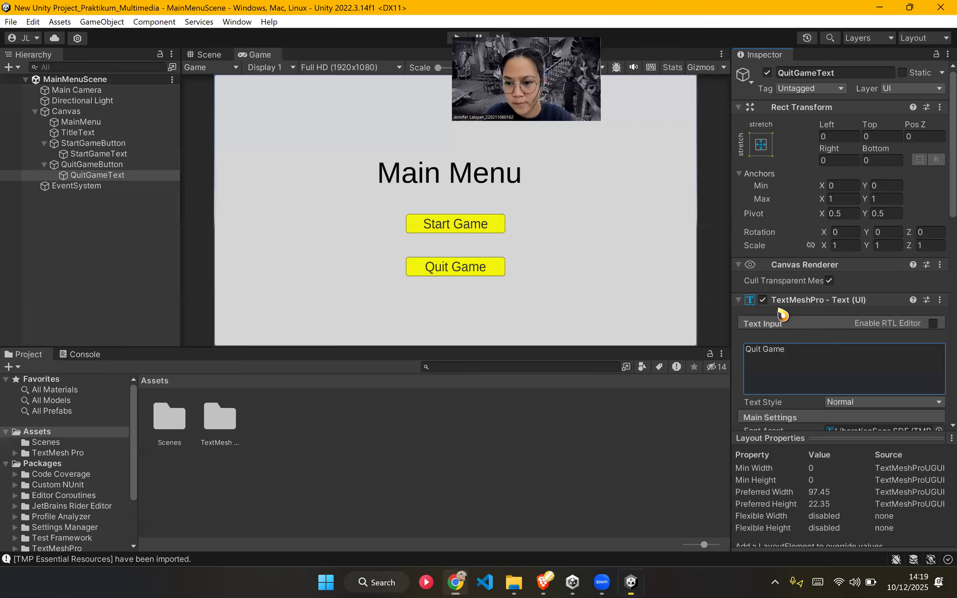
pyautogui.scroll(-3, 841, 372)
pyautogui.scroll(2, 801, 332)
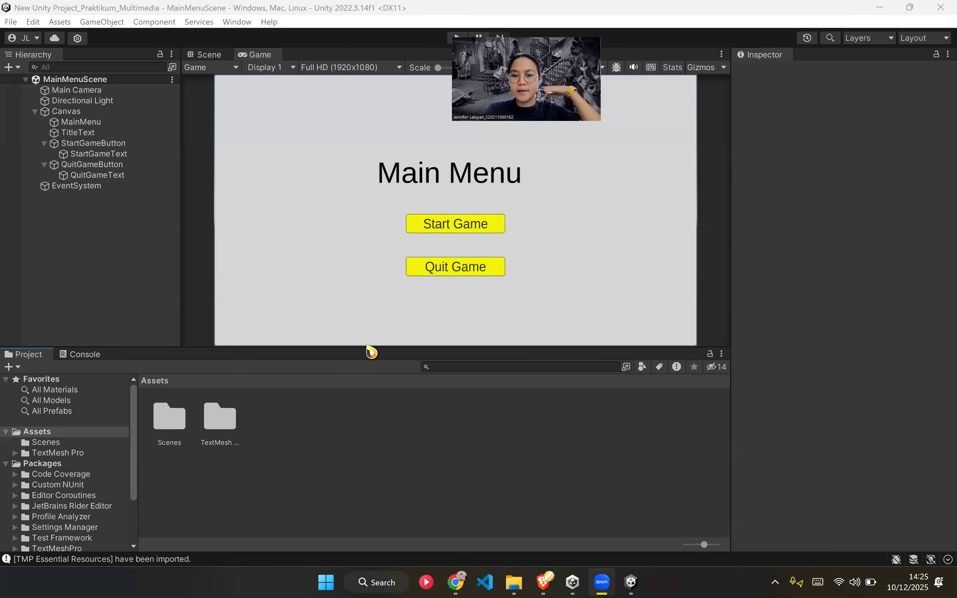
# Step: Create a new C# script in the project's Assets folder
pyautogui.click(313, 437)
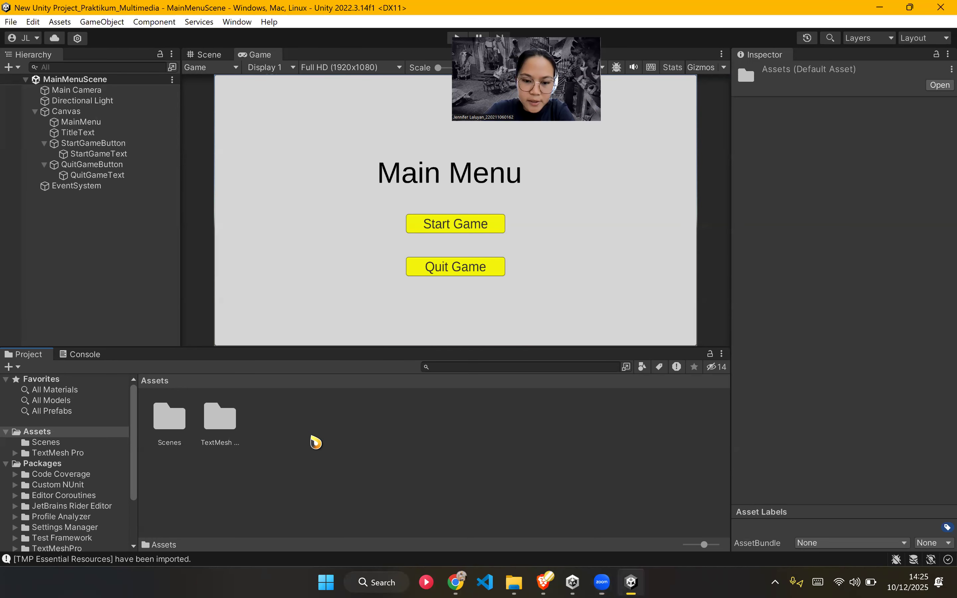
pyautogui.rightClick(313, 438)
pyautogui.click(370, 81)
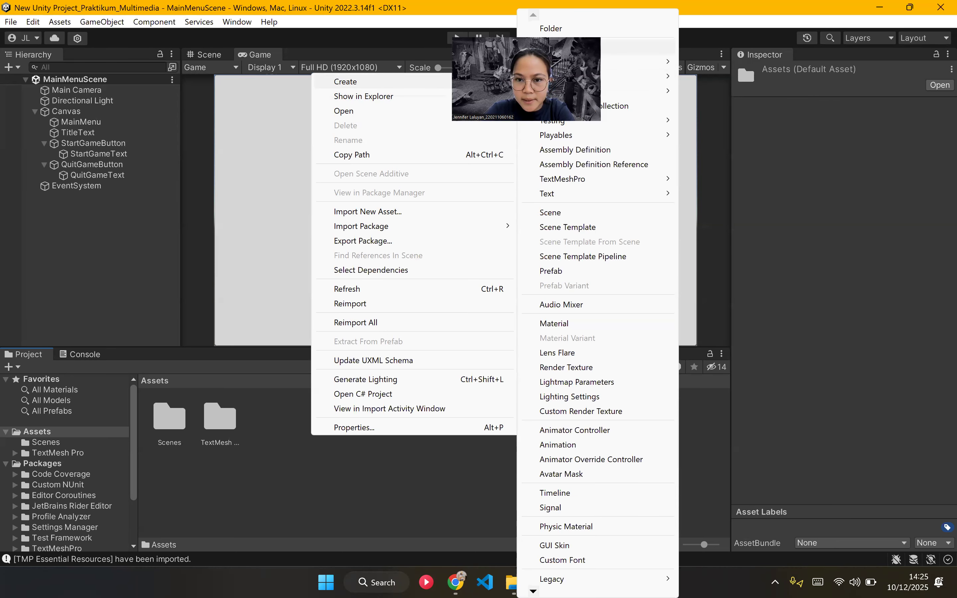
pyautogui.click(637, 47)
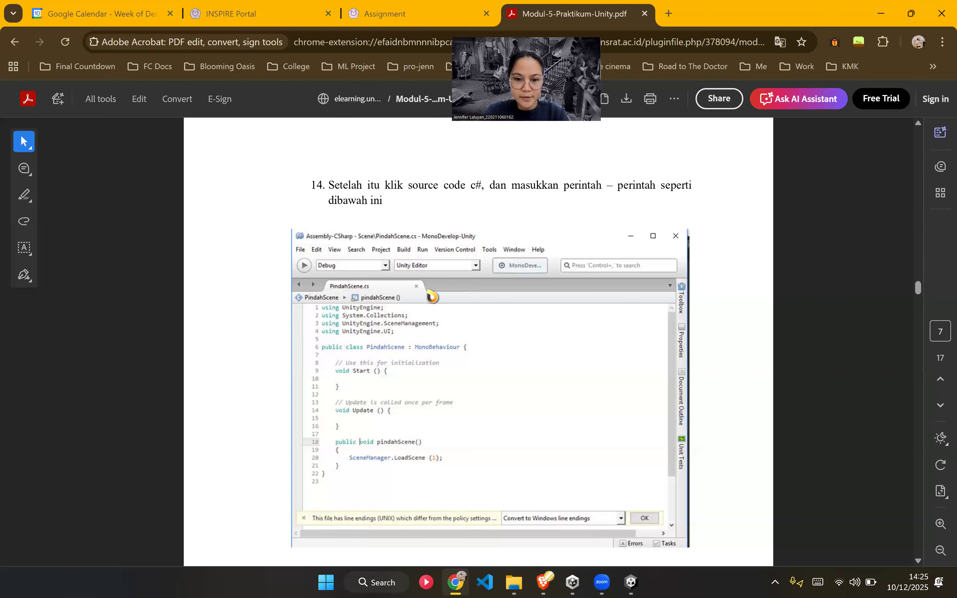
pyautogui.hotkey('alt', 'Tab')
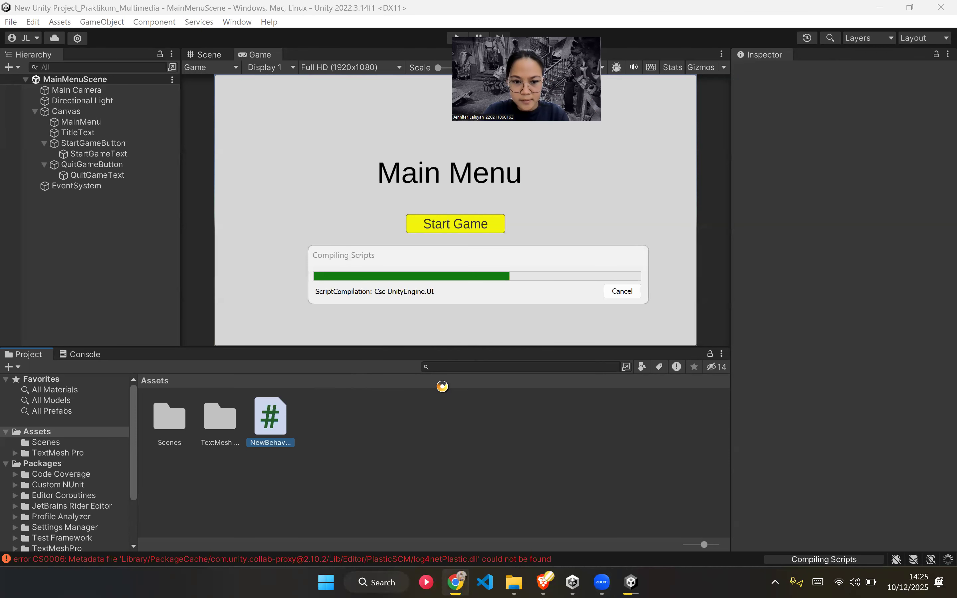
# Step: Name the new C# script PindahScene.Cs
pyautogui.click(287, 444)
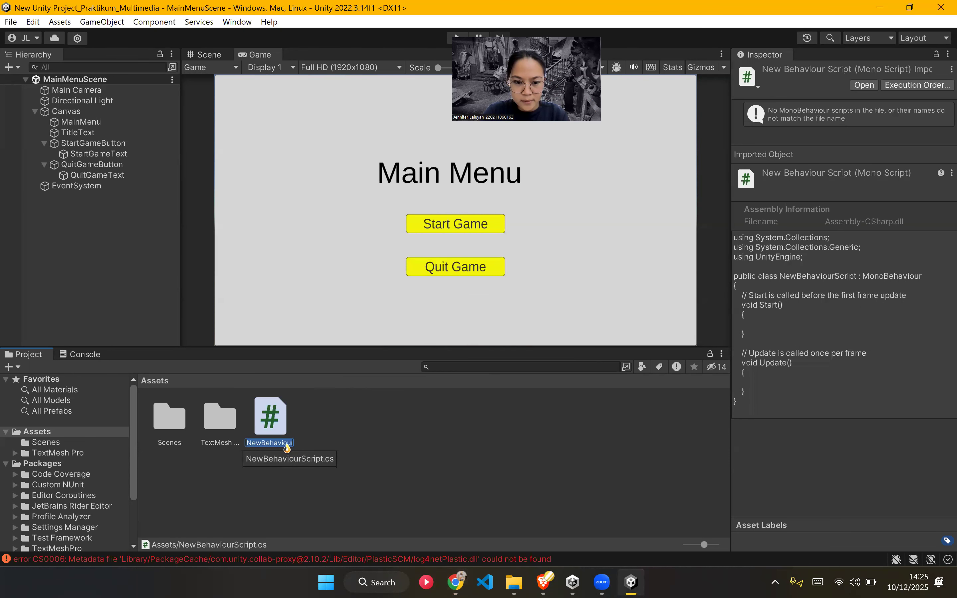
pyautogui.write('PindahSc')
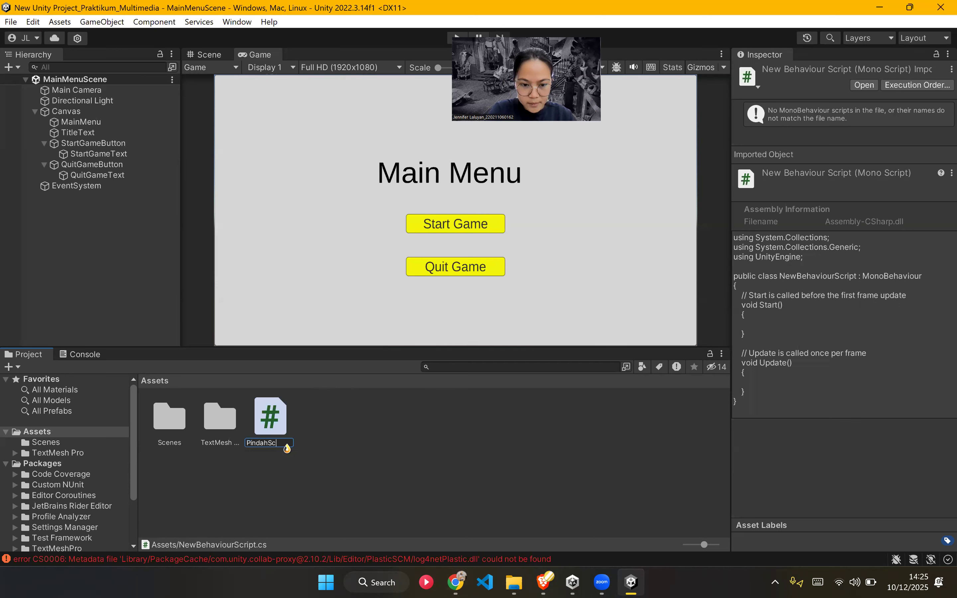
pyautogui.write('ene.Cs')
pyautogui.press('Return')
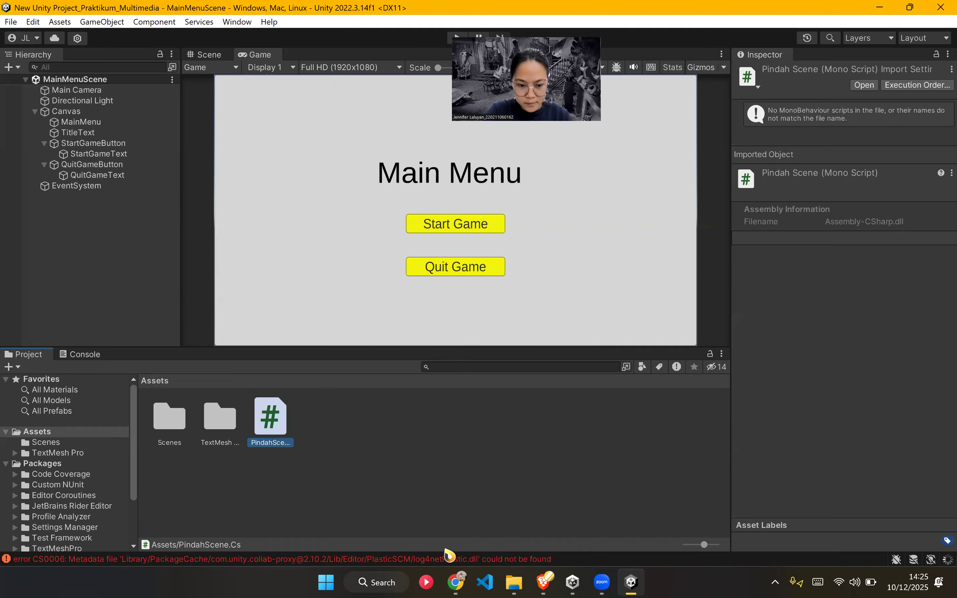
# Step: Open the PindahScene script in Visual Studio and compare its template code with the step 14 listing in the module PDF
pyautogui.doubleClick(277, 426)
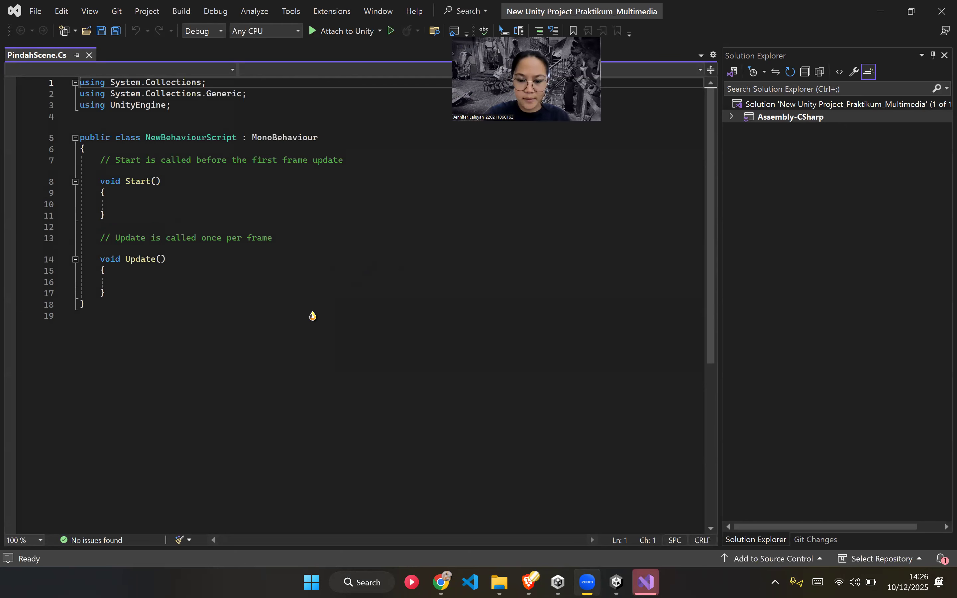
pyautogui.hotkey('alt', 'Tab')
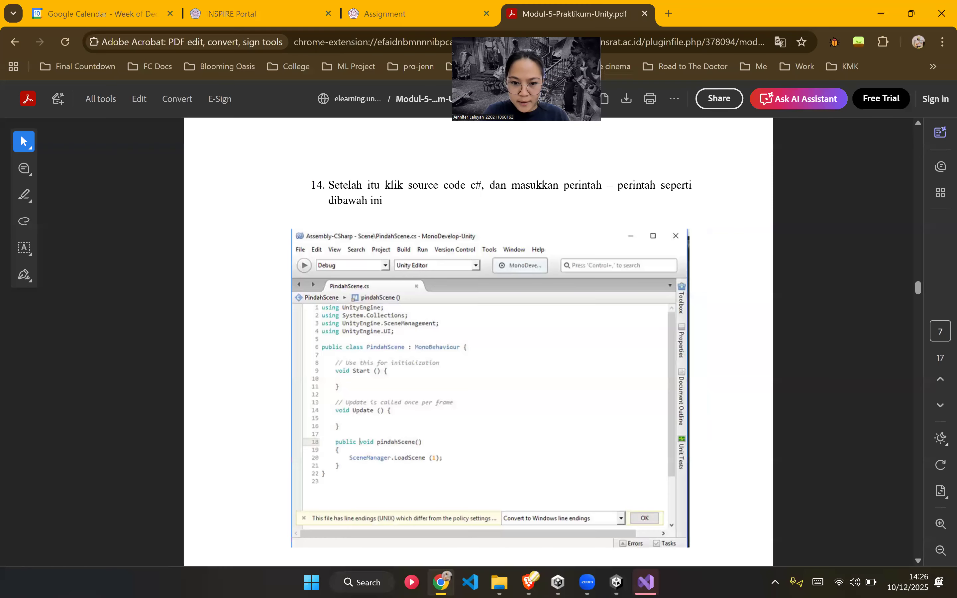
pyautogui.scroll(-1, 376, 326)
pyautogui.scroll(-1, 376, 327)
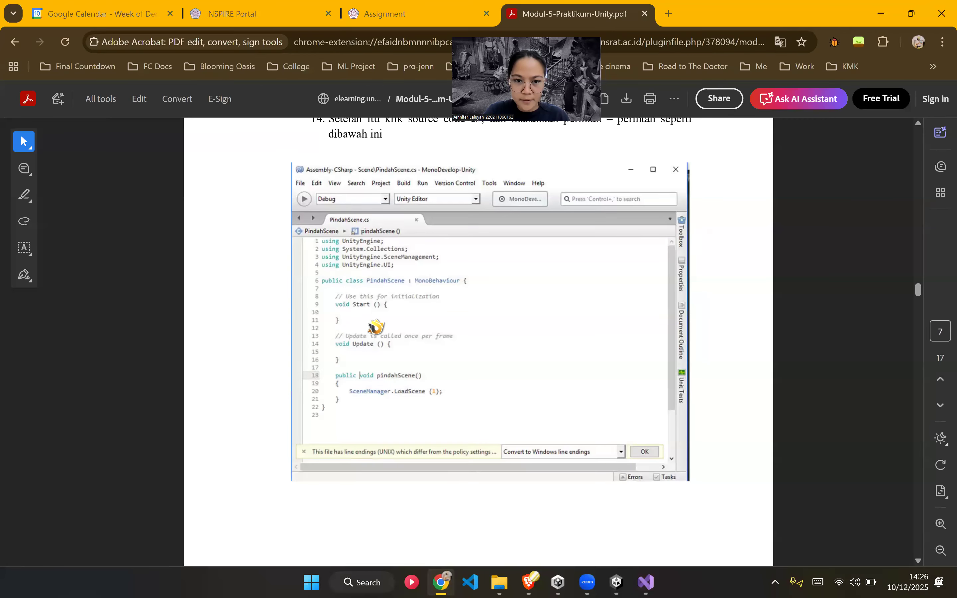
pyautogui.click(646, 581)
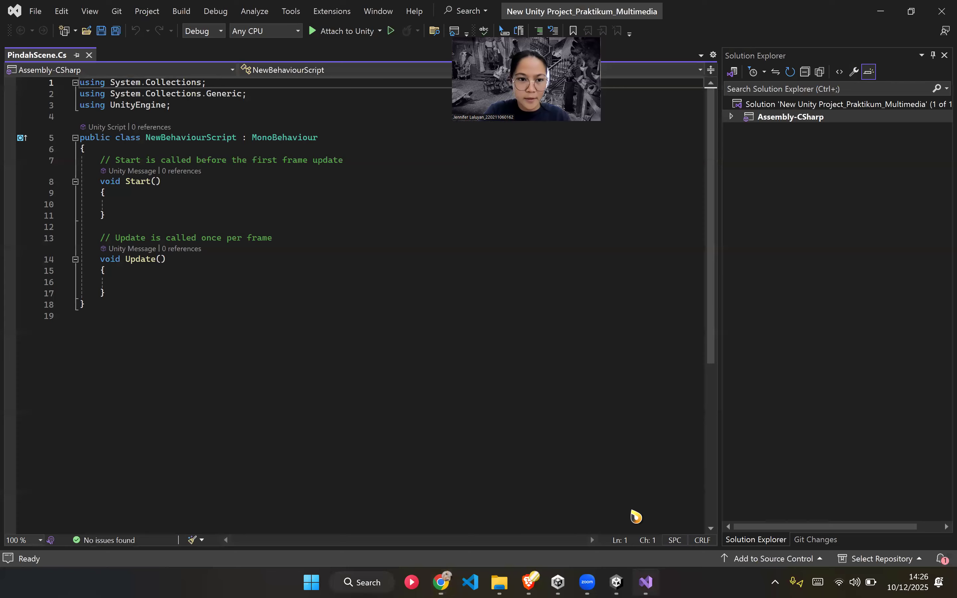
pyautogui.hotkey('alt', 'Tab')
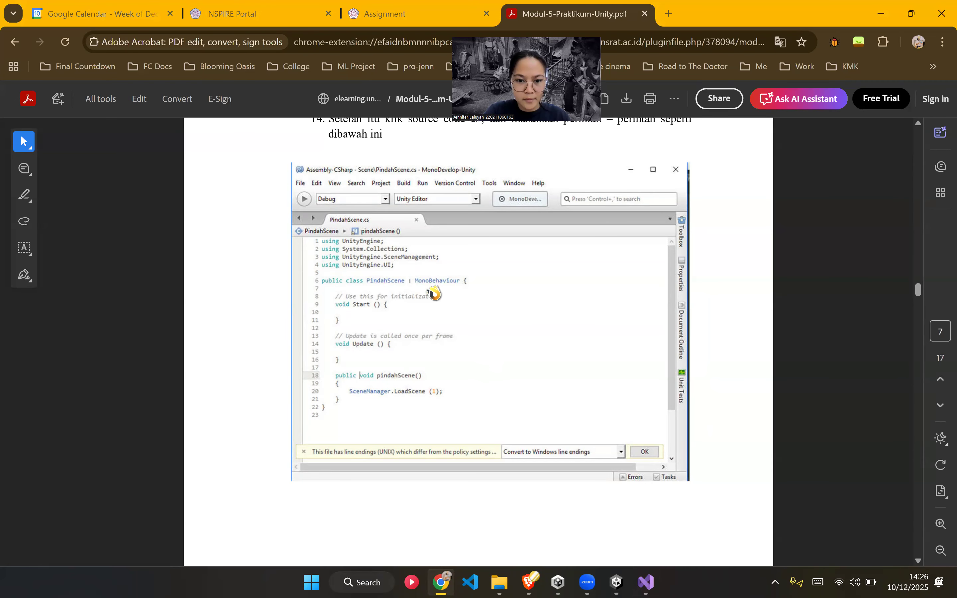
pyautogui.hotkey('alt', 'Tab')
pyautogui.click(227, 108)
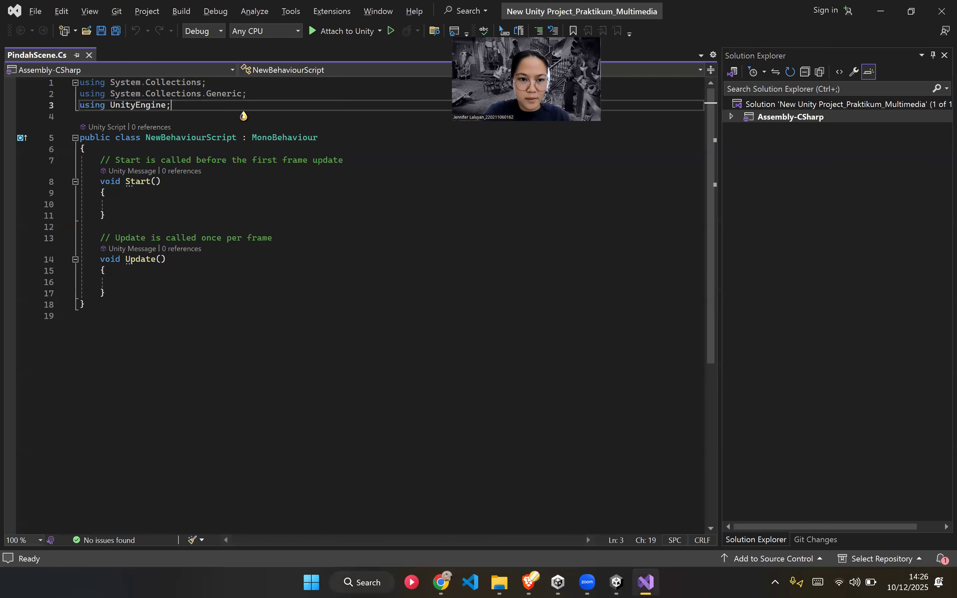
pyautogui.hotkey('alt', 'Tab')
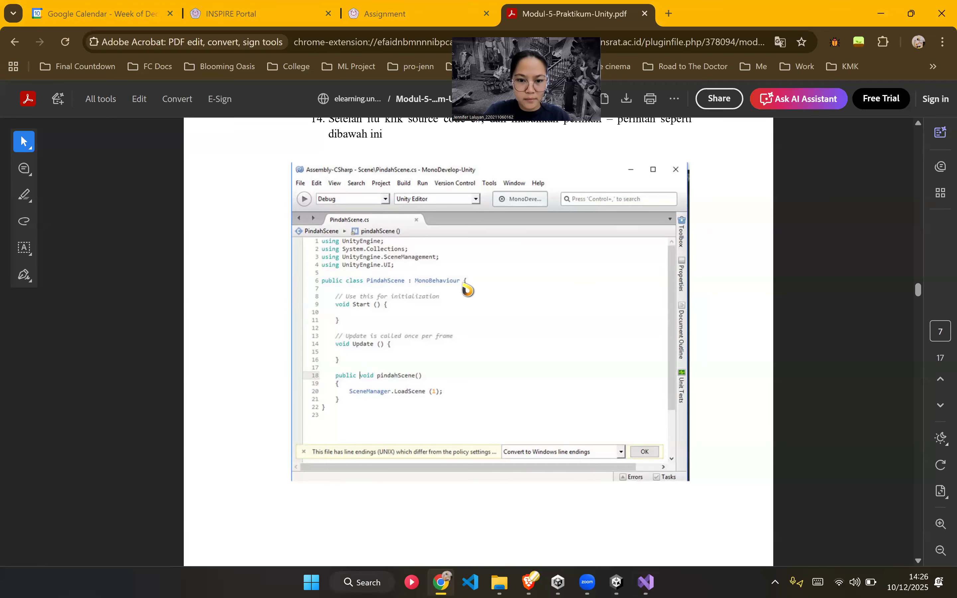
pyautogui.hotkey('alt', 'Tab')
pyautogui.click(222, 163)
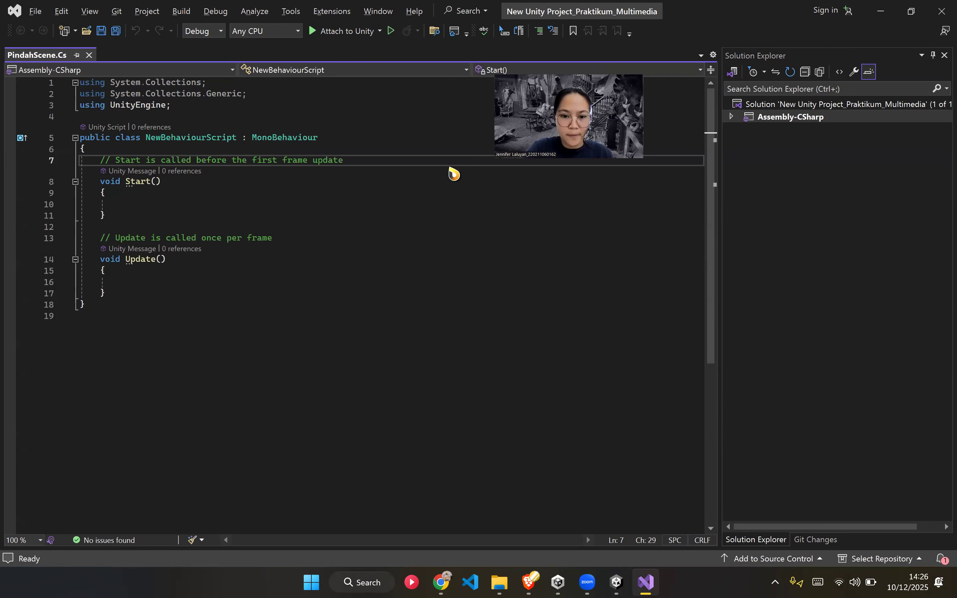
# Step: Rename the NewBehaviourScript class to PindahScene and check the declaration against the module PDF
pyautogui.moveTo(145, 142); pyautogui.dragTo(236, 146)
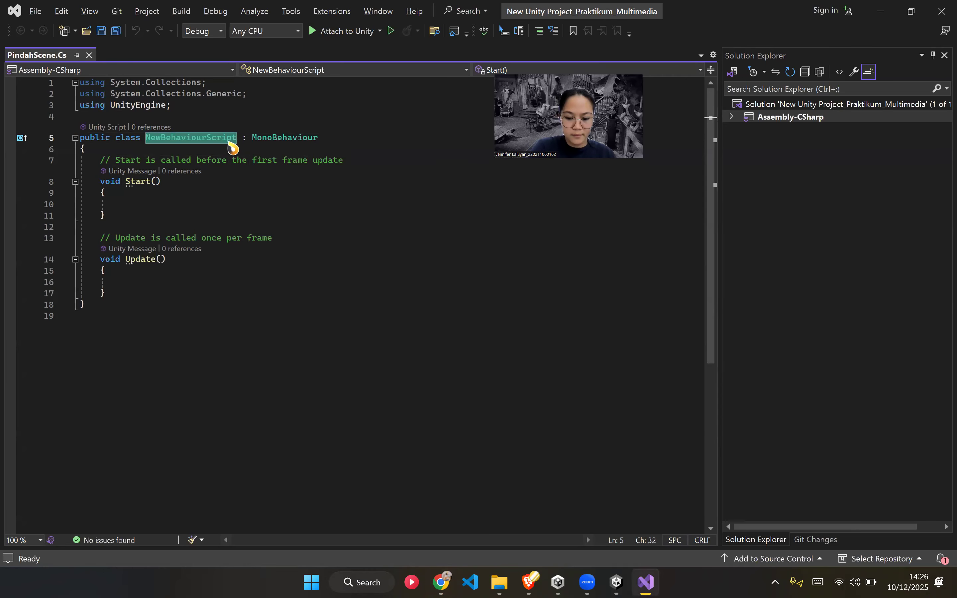
pyautogui.write('PindahScene')
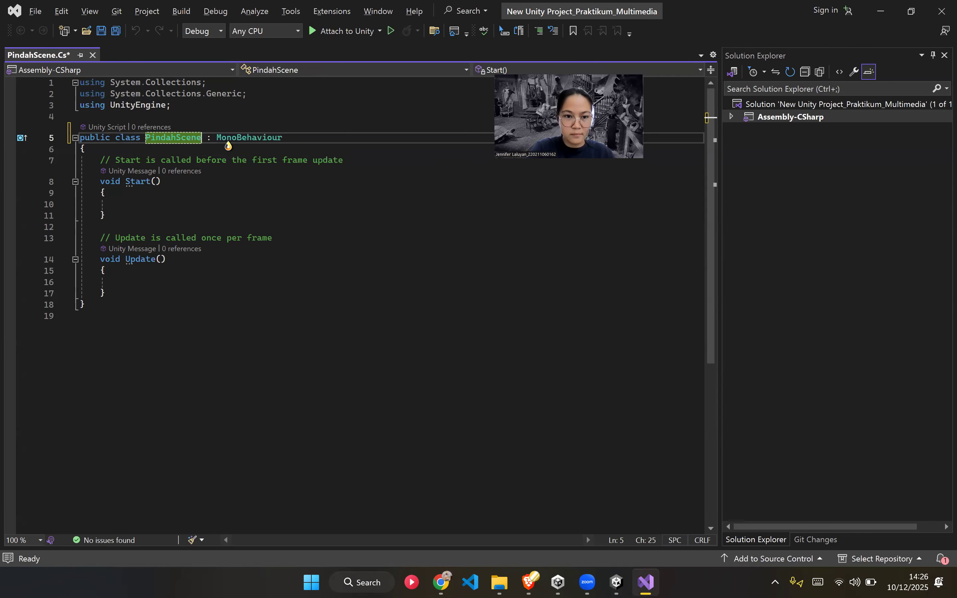
pyautogui.hotkey('alt', 'Tab')
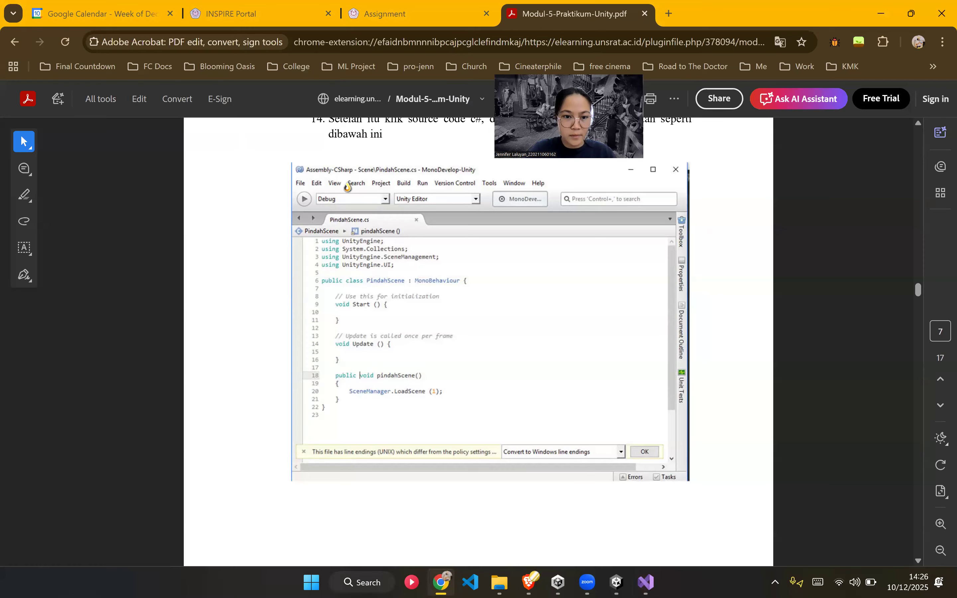
pyautogui.hotkey('alt', 'Tab')
pyautogui.click(241, 180)
pyautogui.click(294, 139)
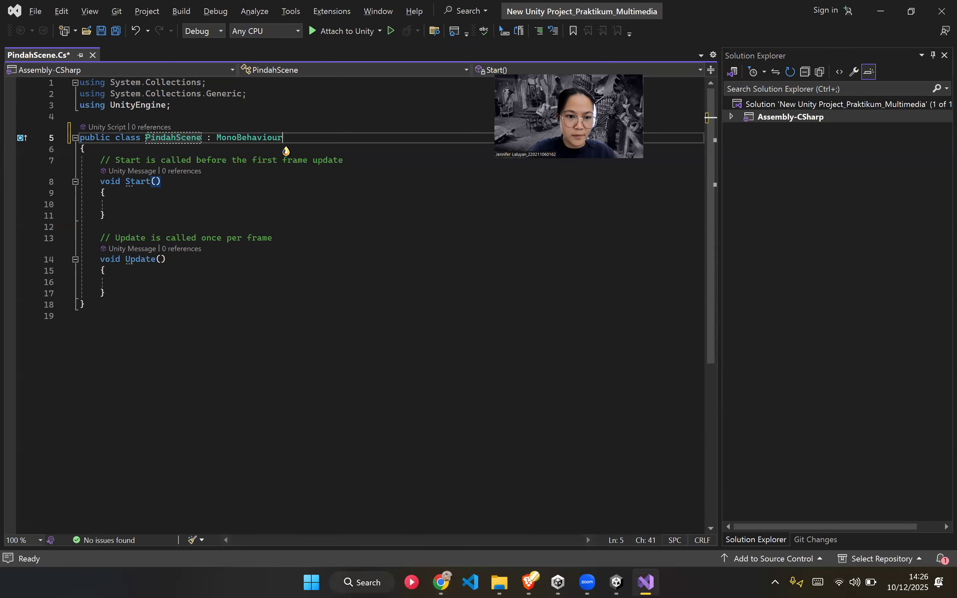
# Step: Following the module's listing, declare a public void pindahScene() method below Update(), with a lowercase p
pyautogui.hotkey('alt', 'Tab')
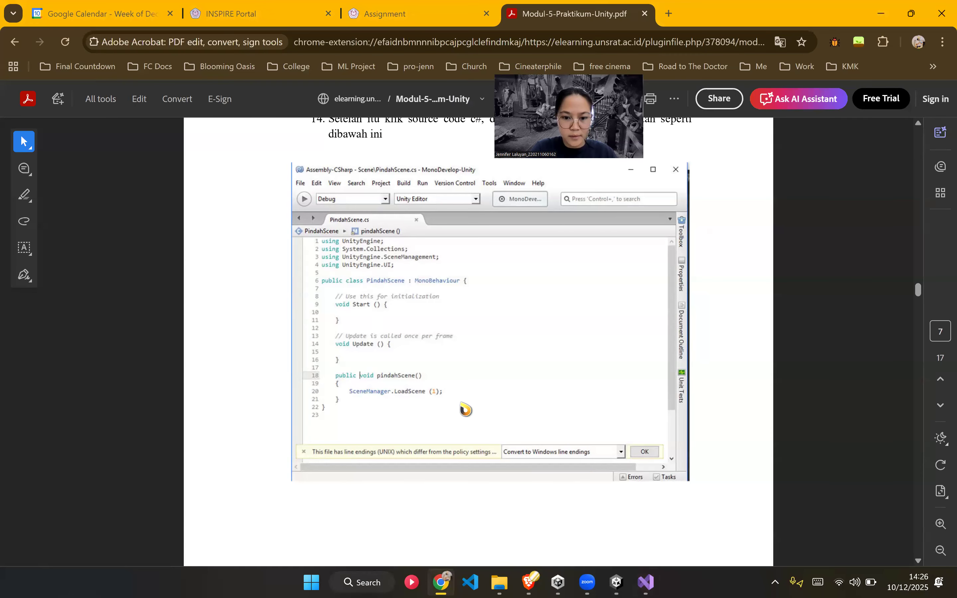
pyautogui.hotkey('alt', 'Tab')
pyautogui.click(136, 295)
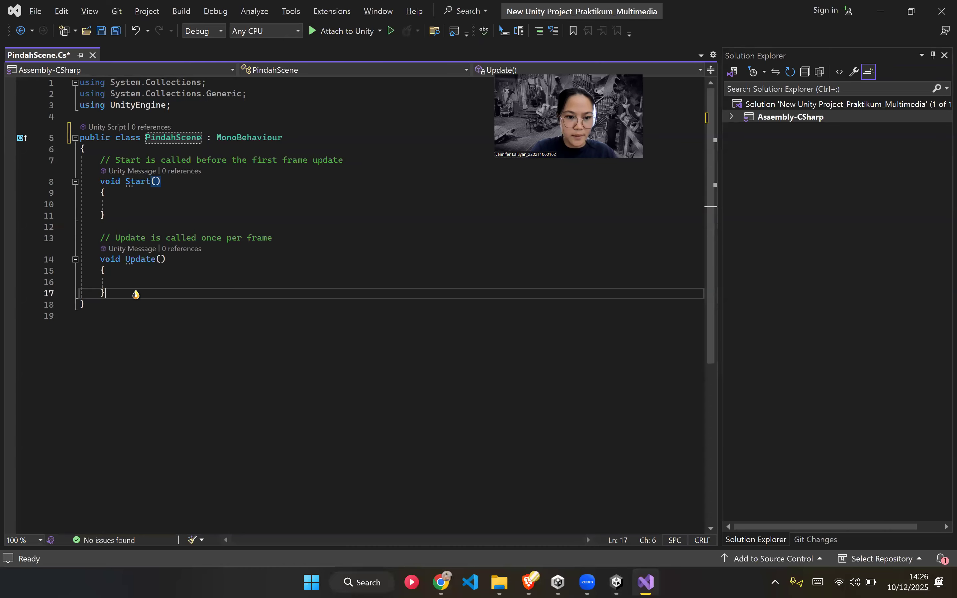
pyautogui.press('Return')
pyautogui.press('Return')
pyautogui.write('public')
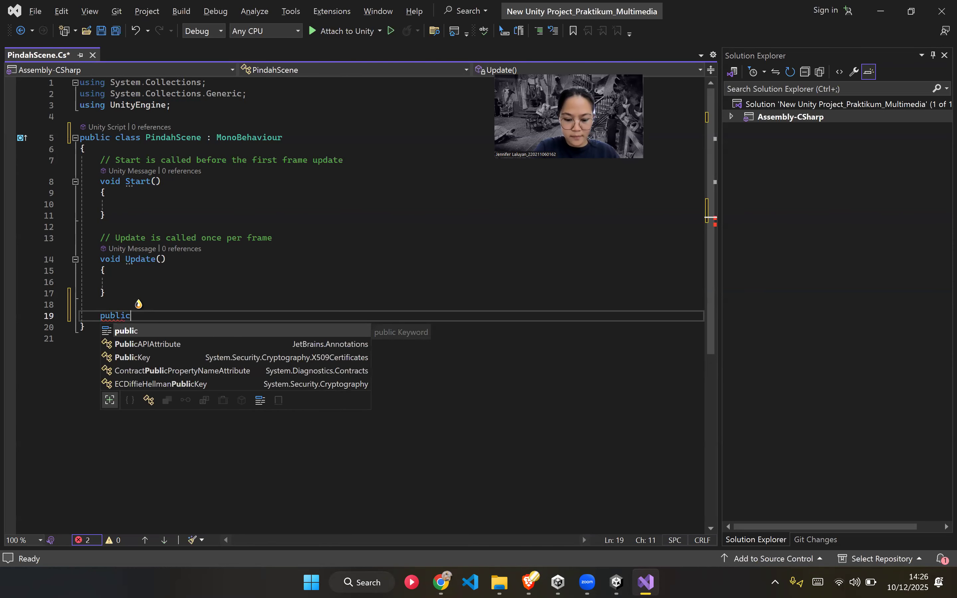
pyautogui.write(' void PindahScene')
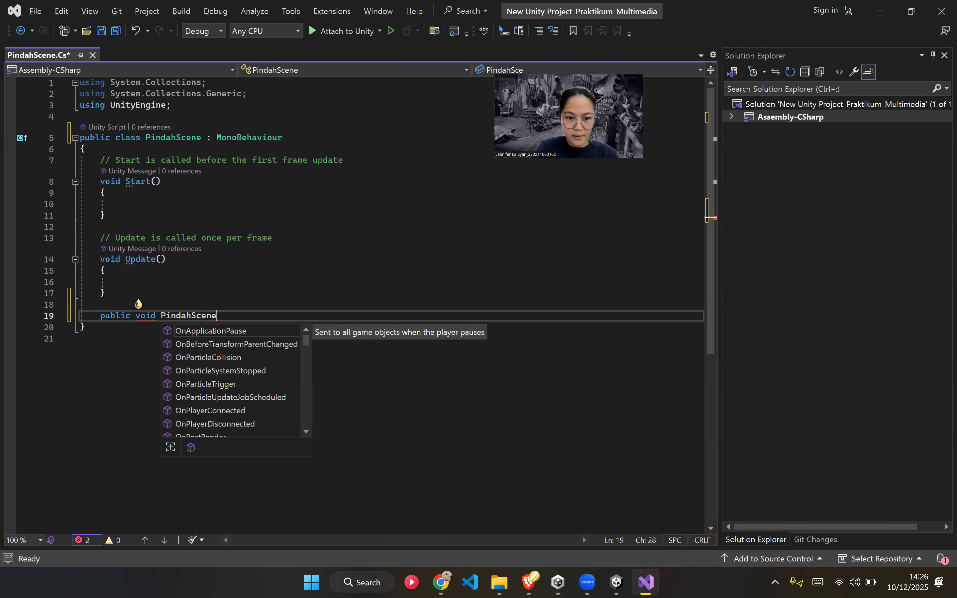
pyautogui.hotkey('alt', 'Tab')
pyautogui.hotkey('alt', 'Tab')
pyautogui.write('e')
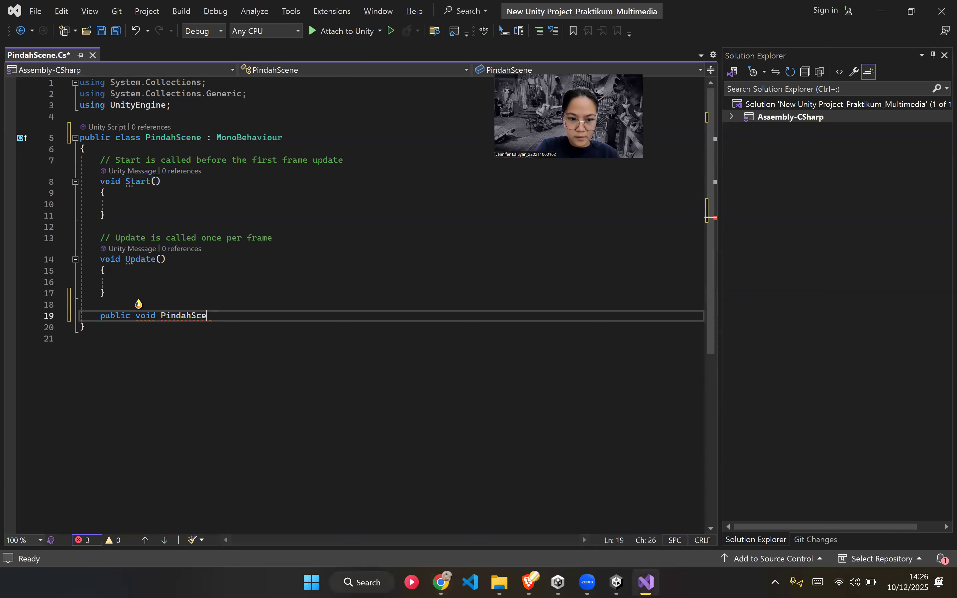
pyautogui.press('BackSpace')
pyautogui.press('BackSpace')
pyautogui.press('BackSpace')
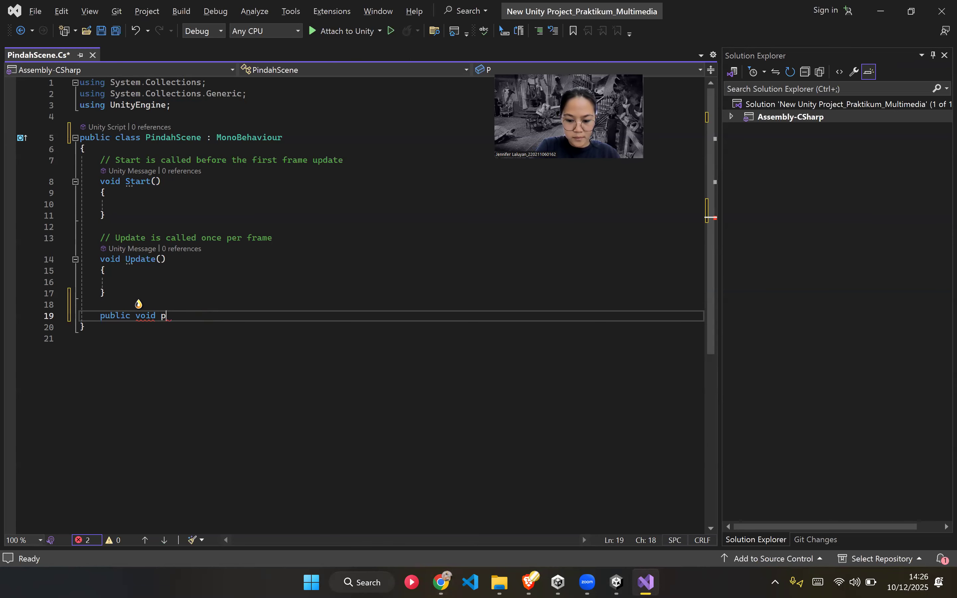
pyautogui.write('indahScene((')
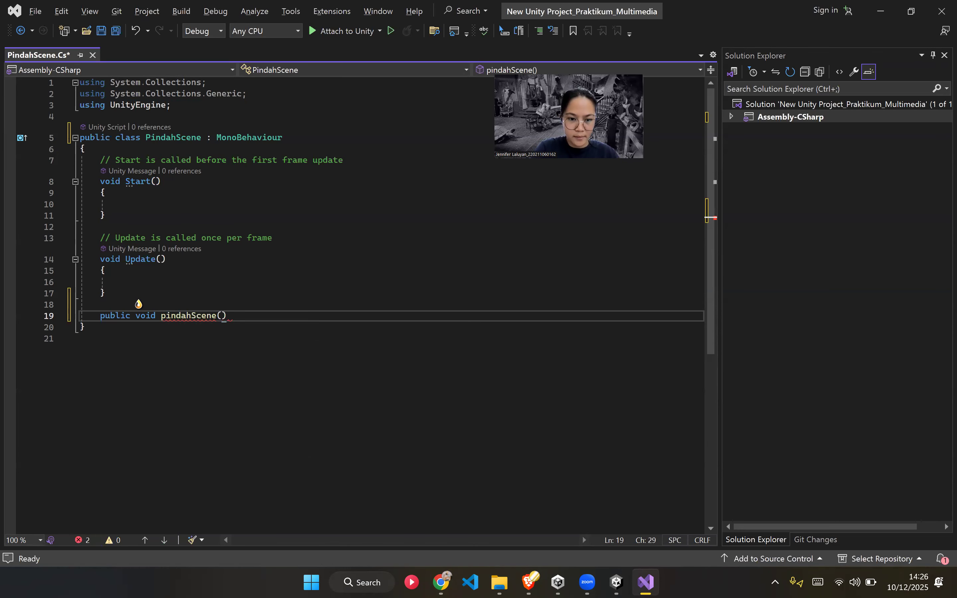
# Step: Add the braces of the pindahScene() body and begin its statement with SceneManager, importing UnityEngine.SceneManagement through autocompletion
pyautogui.hotkey('alt', 'Tab')
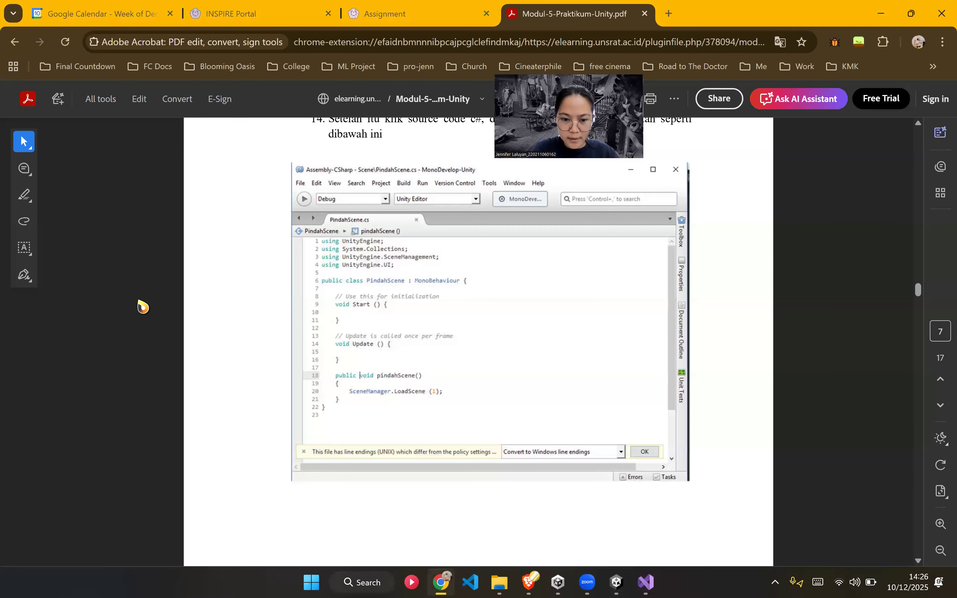
pyautogui.hotkey('alt', 'Tab')
pyautogui.press('Return')
pyautogui.write('{')
pyautogui.press('Return')
pyautogui.hotkey('alt', 'Tab')
pyautogui.hotkey('alt', 'Tab')
pyautogui.write('Sce')
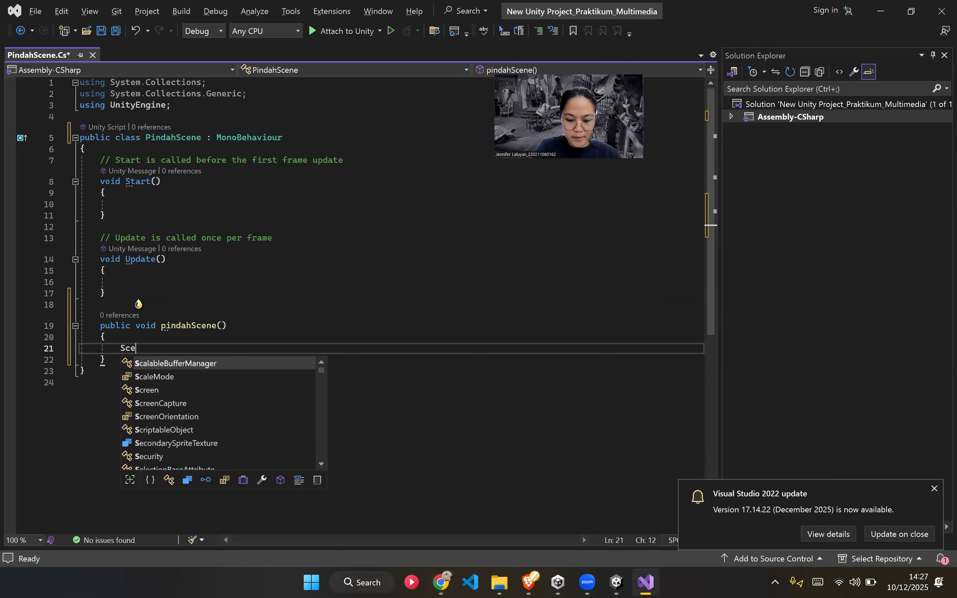
pyautogui.write('neManager')
pyautogui.press('Tab')
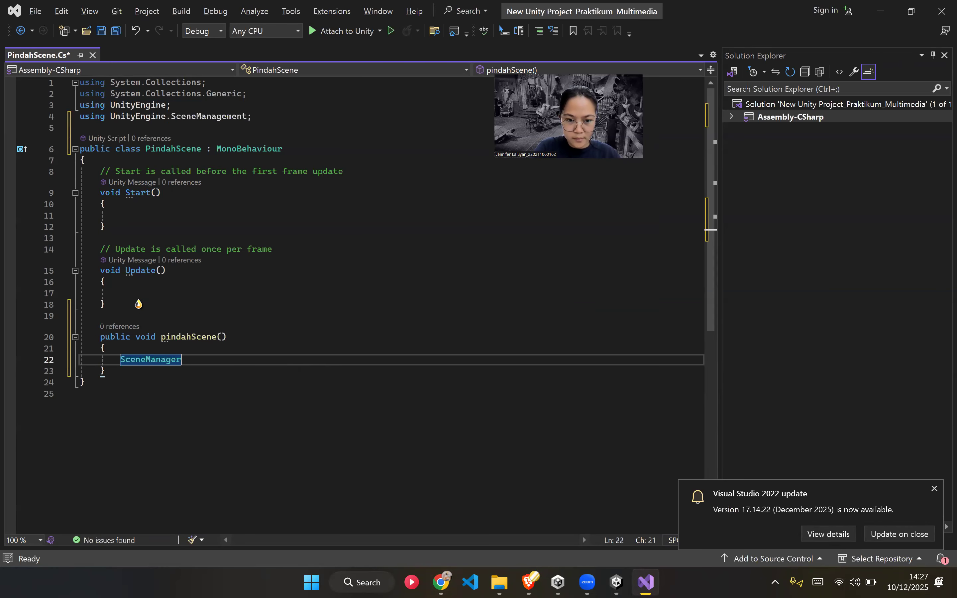
# Step: Complete the statement in pindahScene() as SceneManager.LoadScene(1); to match the module's code
pyautogui.write('.')
pyautogui.hotkey('alt', 'Tab')
pyautogui.hotkey('alt', 'Tab')
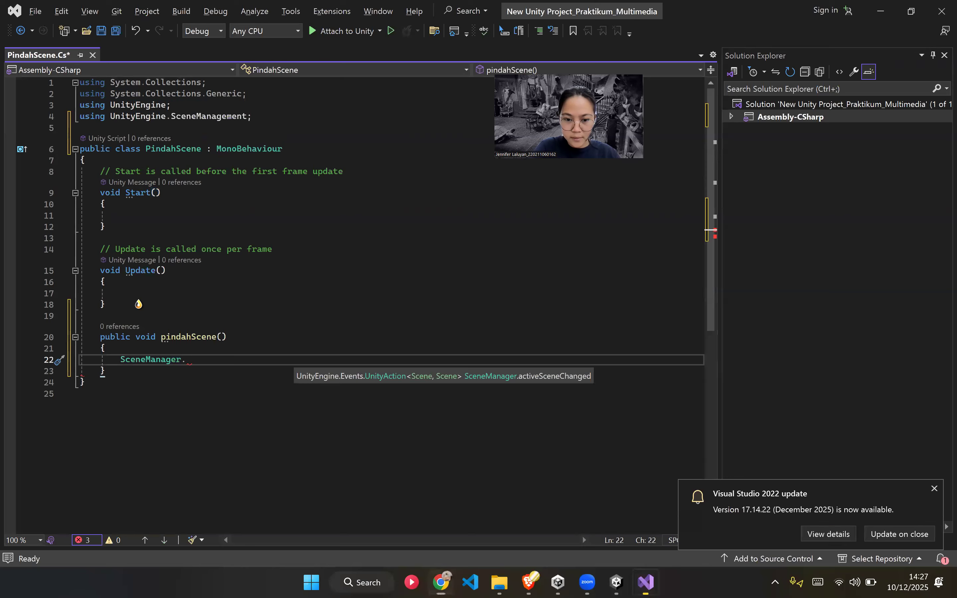
pyautogui.hotkey('alt', 'Tab')
pyautogui.hotkey('alt', 'Tab')
pyautogui.write('LO')
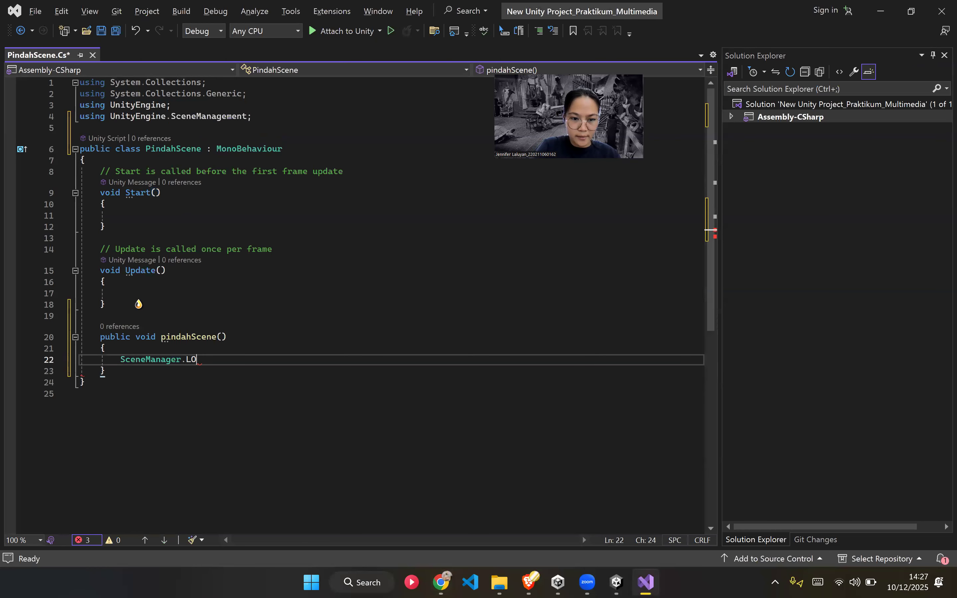
pyautogui.write('a')
pyautogui.write('pa')
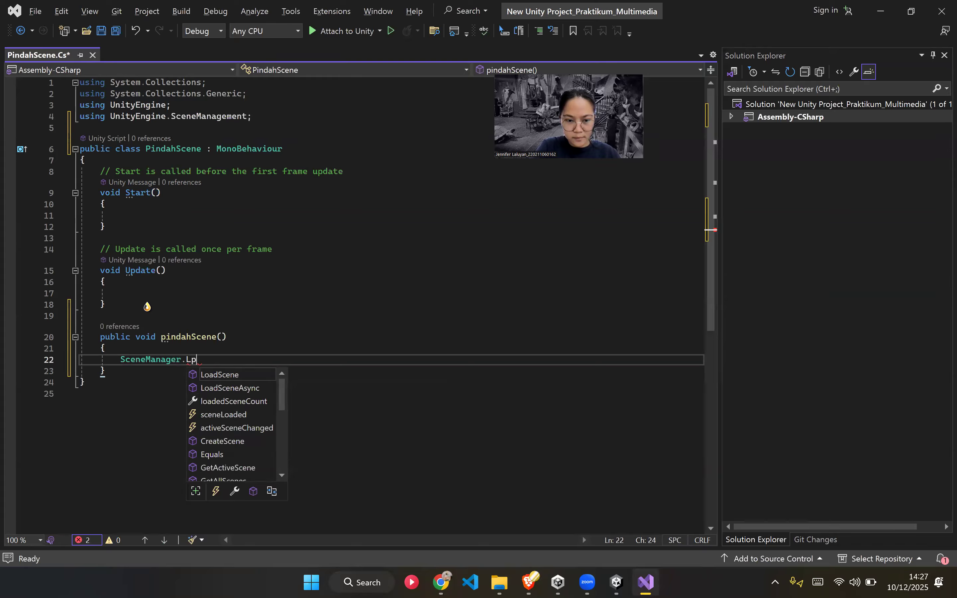
pyautogui.press('BackSpace')
pyautogui.write('oad')
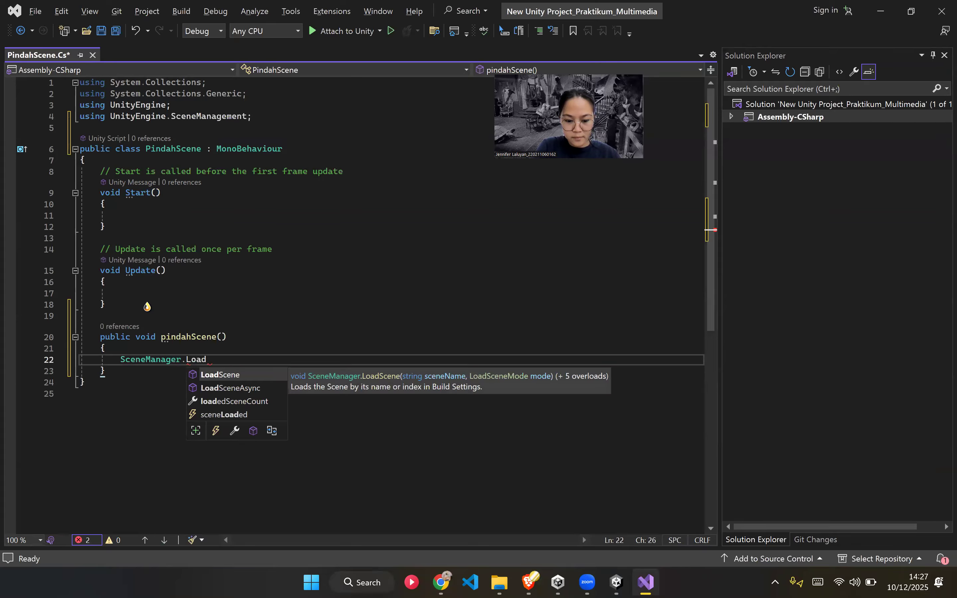
pyautogui.press('Tab')
pyautogui.hotkey('alt', 'Tab')
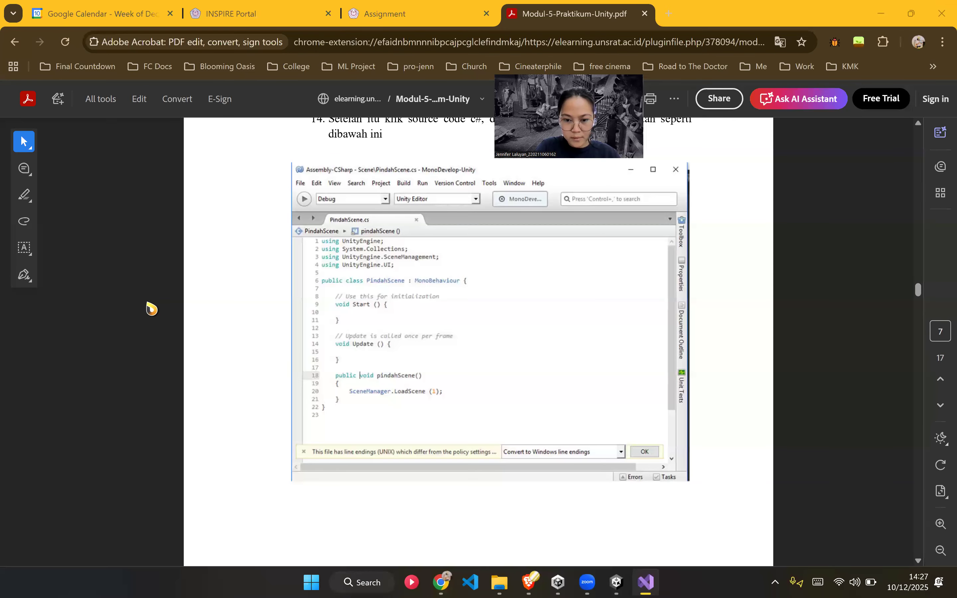
pyautogui.hotkey('alt', 'Tab')
pyautogui.write('(1);')
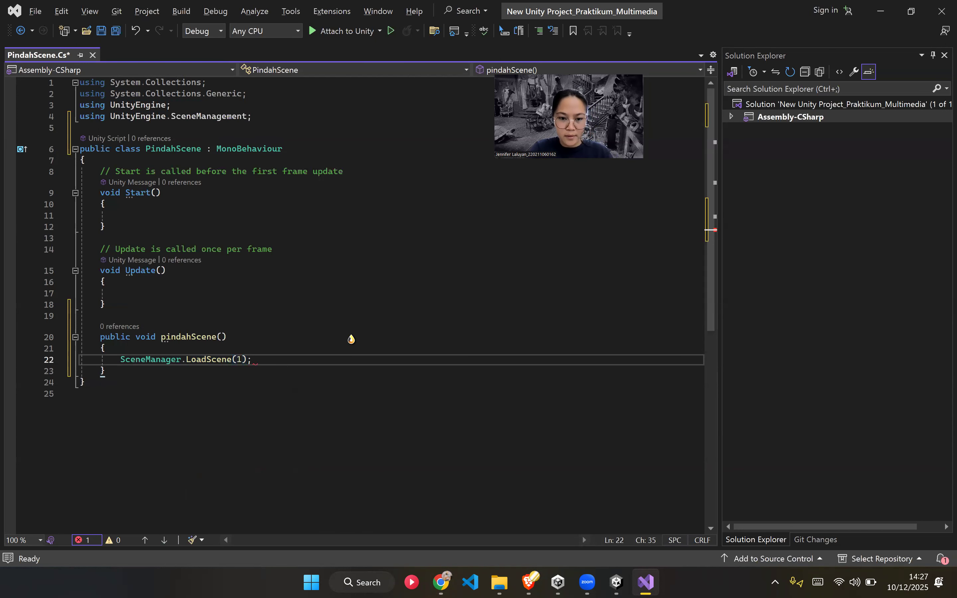
# Step: Save the PindahScene script, then switch to the module PDF in the browser and go to item 15
pyautogui.click(351, 339)
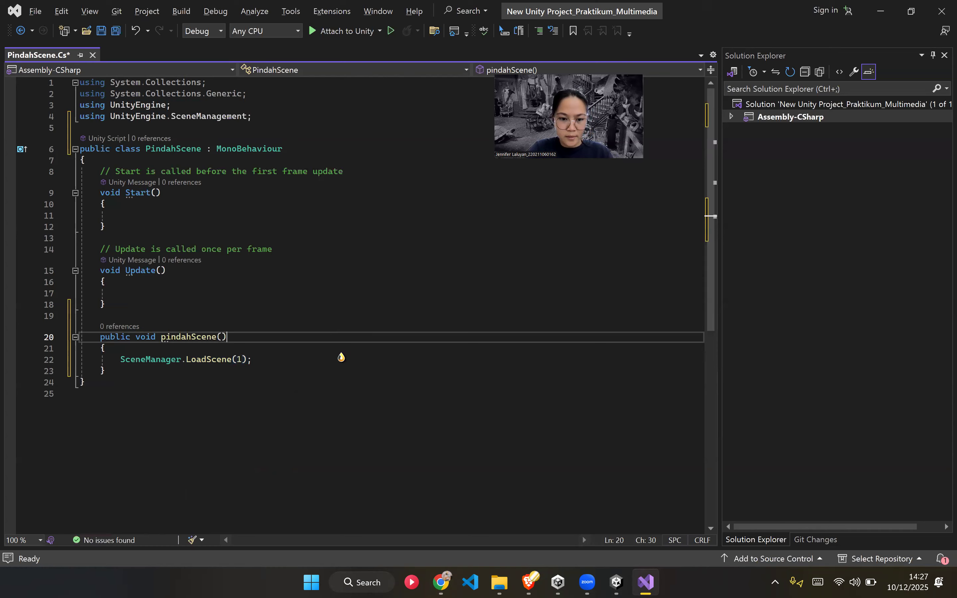
pyautogui.hotkey('alt', 'Tab')
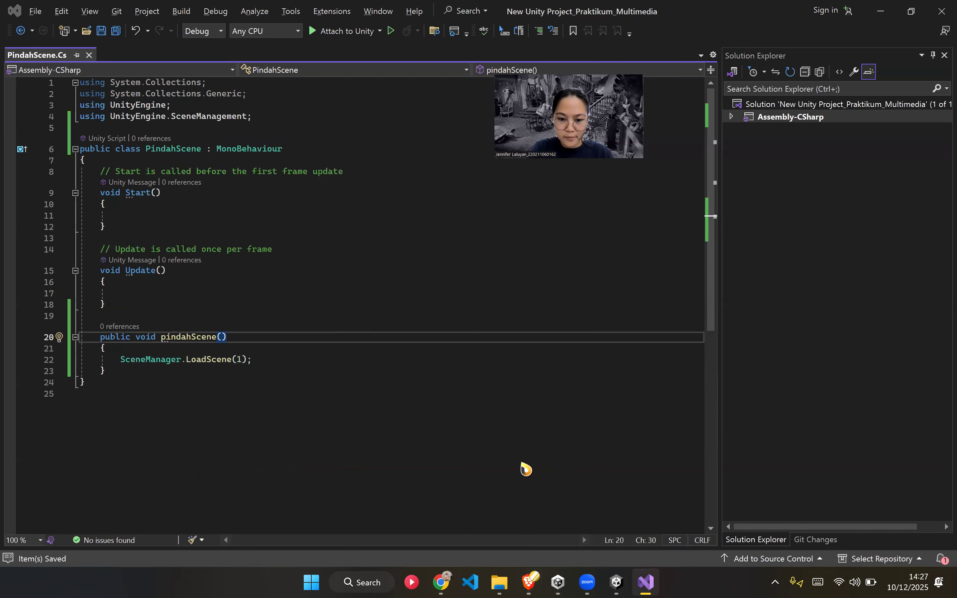
pyautogui.scroll(-8, 498, 397)
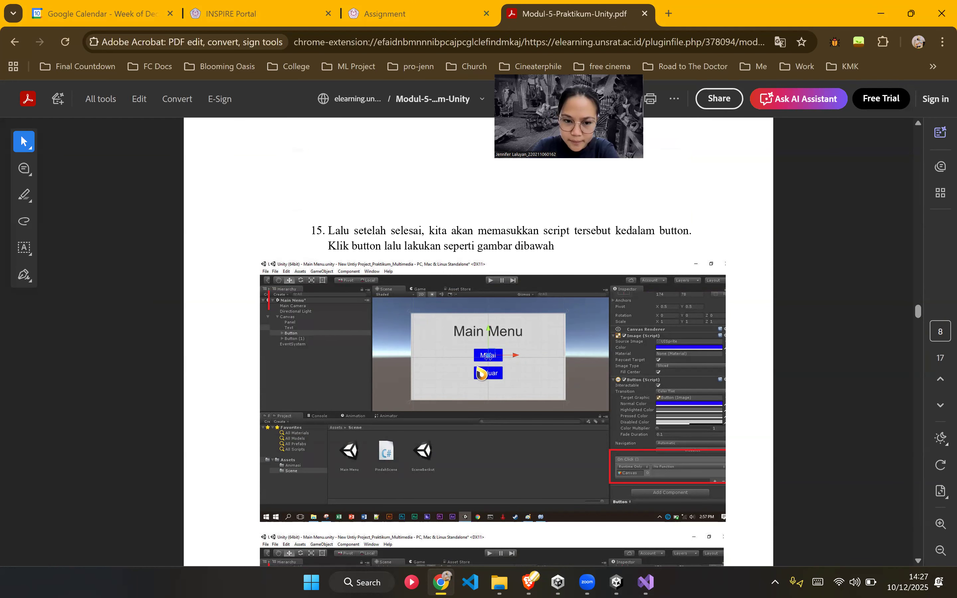
# Step: Switch to Unity, select StartGameButton and compare the On Click () section of its Button component with module item 15
pyautogui.moveTo(645, 582)
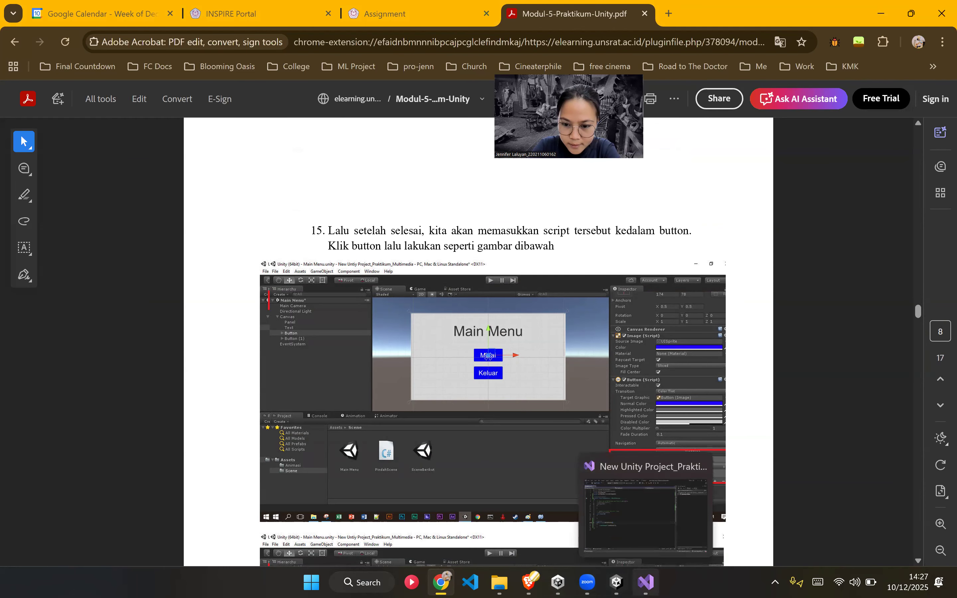
pyautogui.click(616, 582)
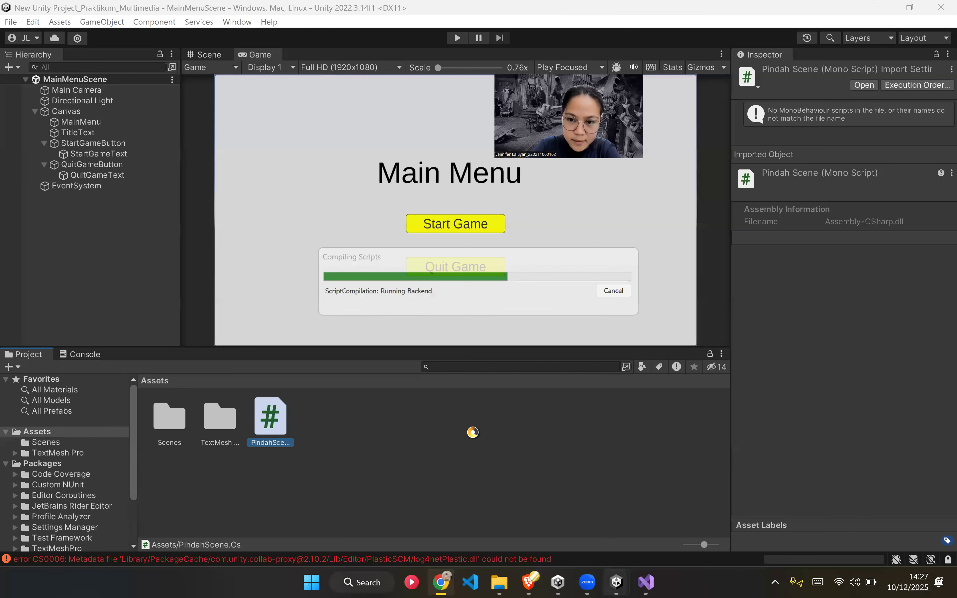
pyautogui.click(94, 143)
pyautogui.scroll(-2, 891, 387)
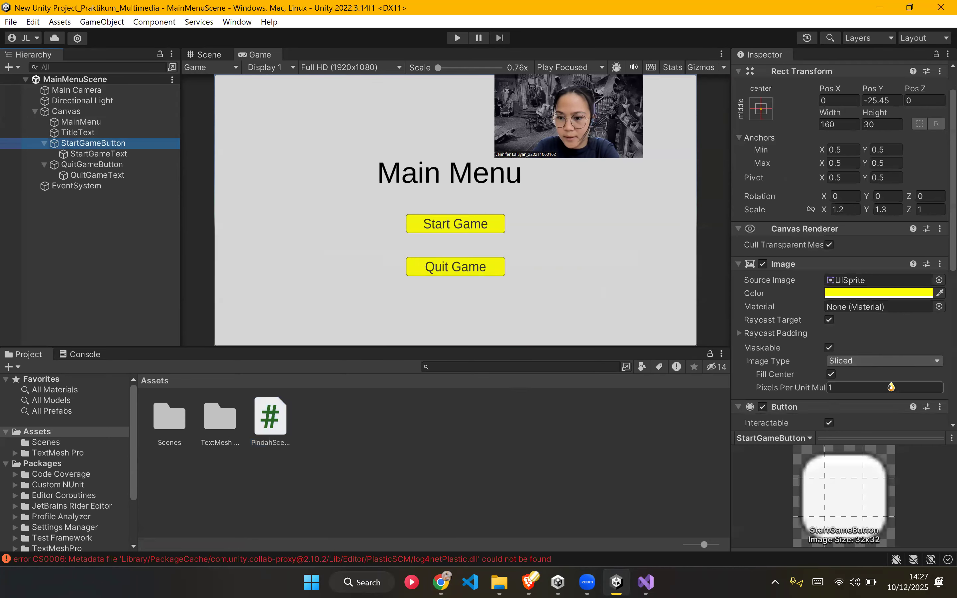
pyautogui.scroll(-6, 891, 387)
pyautogui.click(873, 8)
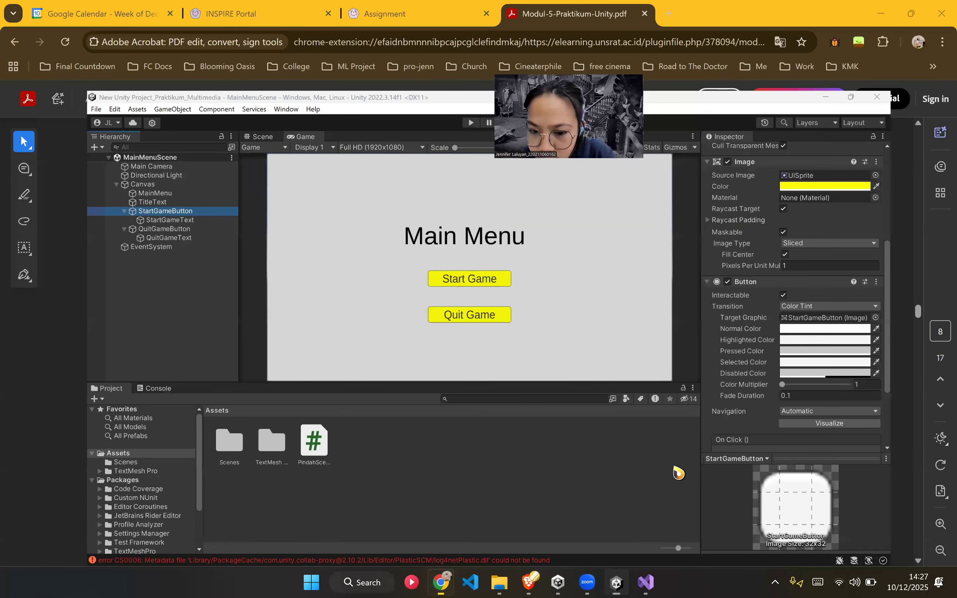
pyautogui.scroll(-2, 657, 491)
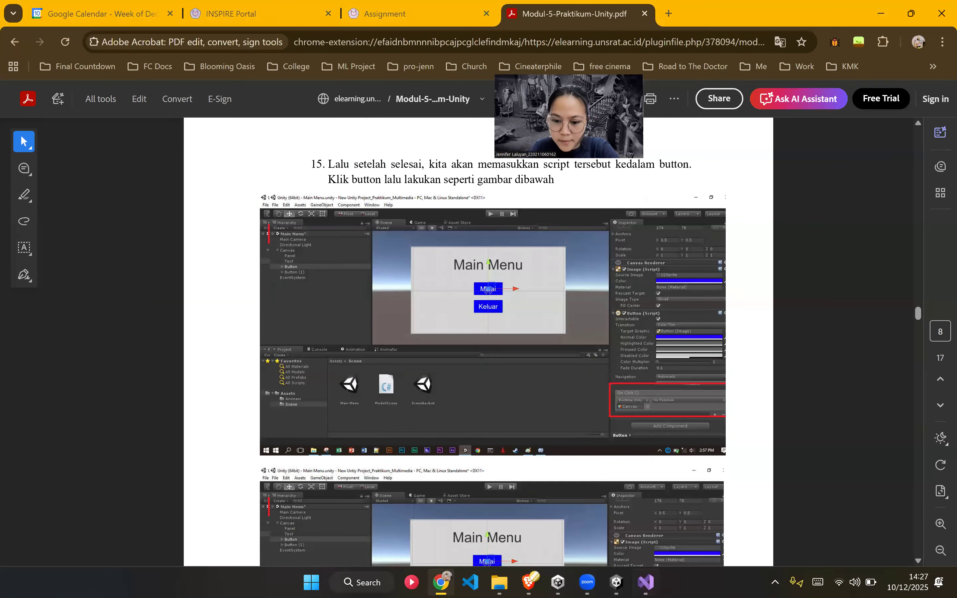
pyautogui.moveTo(646, 582)
pyautogui.click(616, 582)
pyautogui.scroll(6, 787, 326)
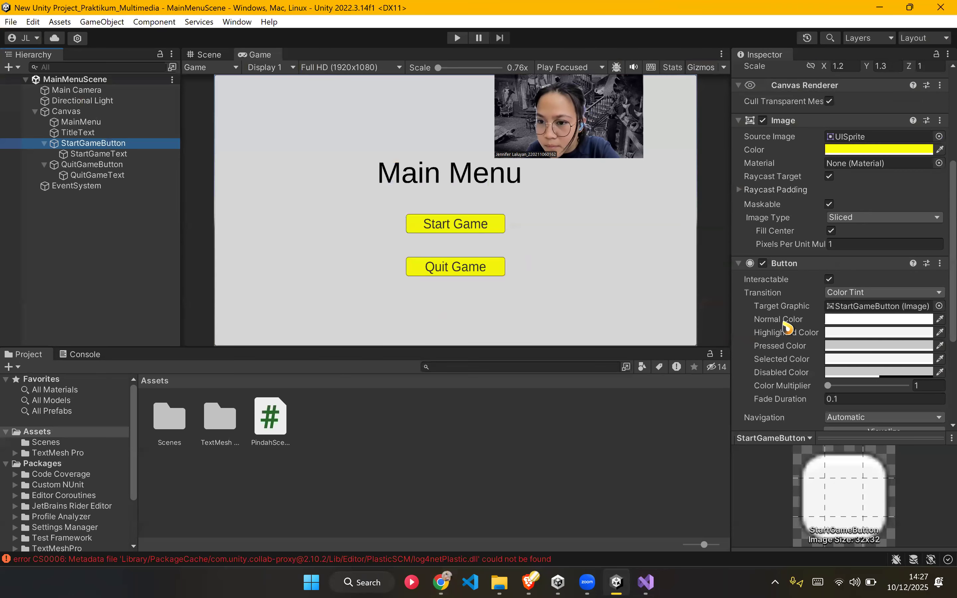
pyautogui.scroll(-6, 817, 328)
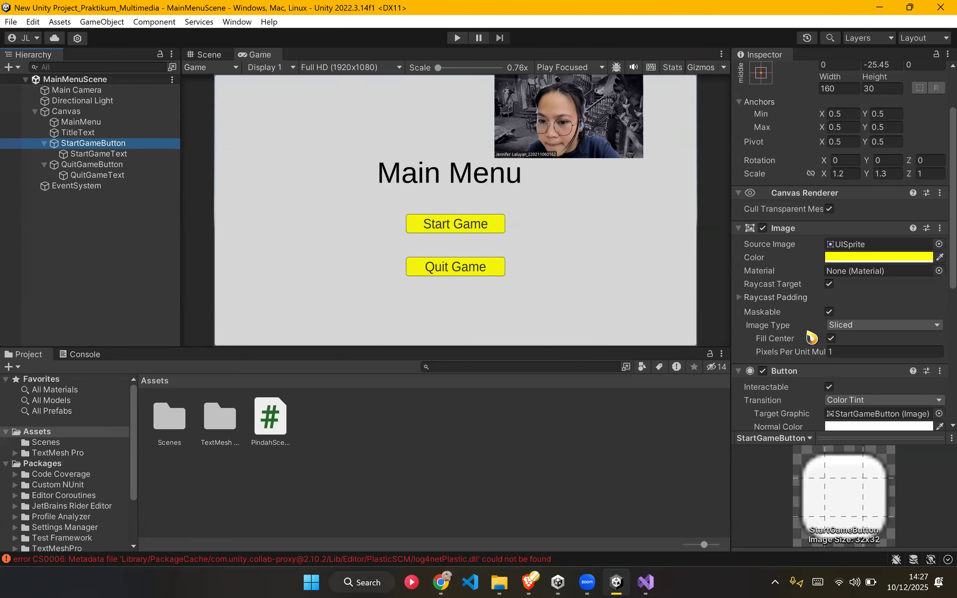
pyautogui.scroll(-2, 810, 347)
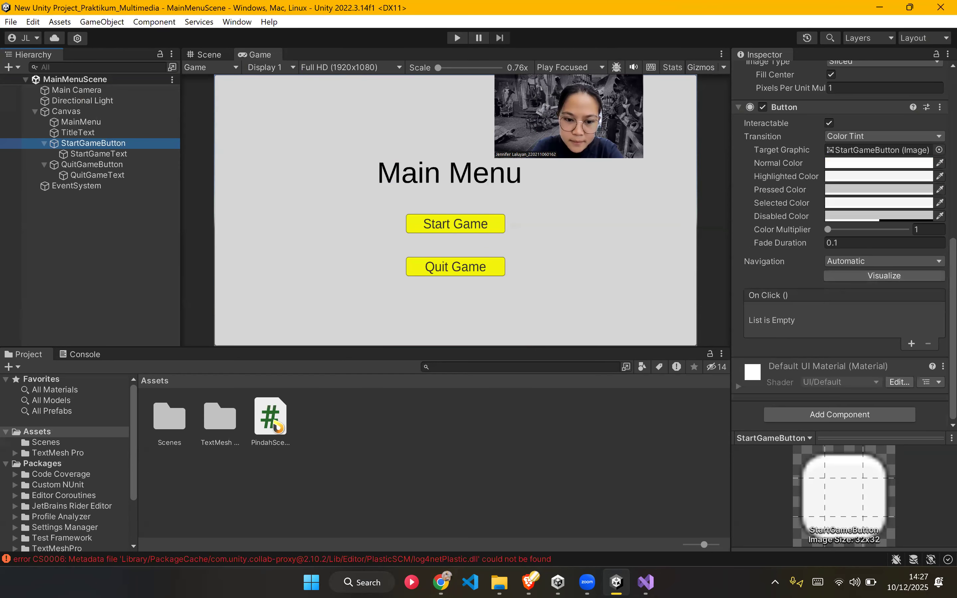
# Step: Add an empty entry to the On Click () list of StartGameButton's Button component
pyautogui.click(275, 424)
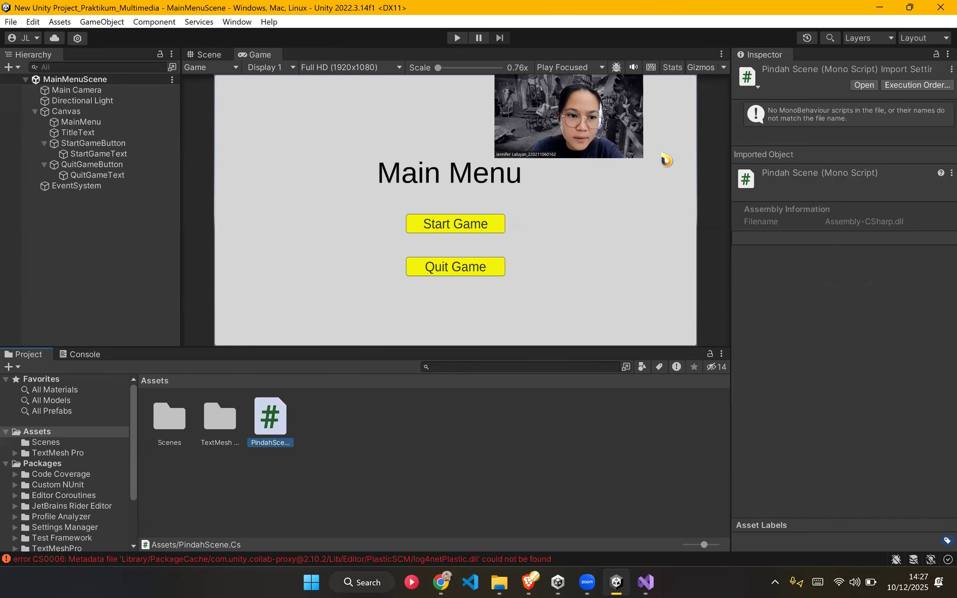
pyautogui.click(97, 143)
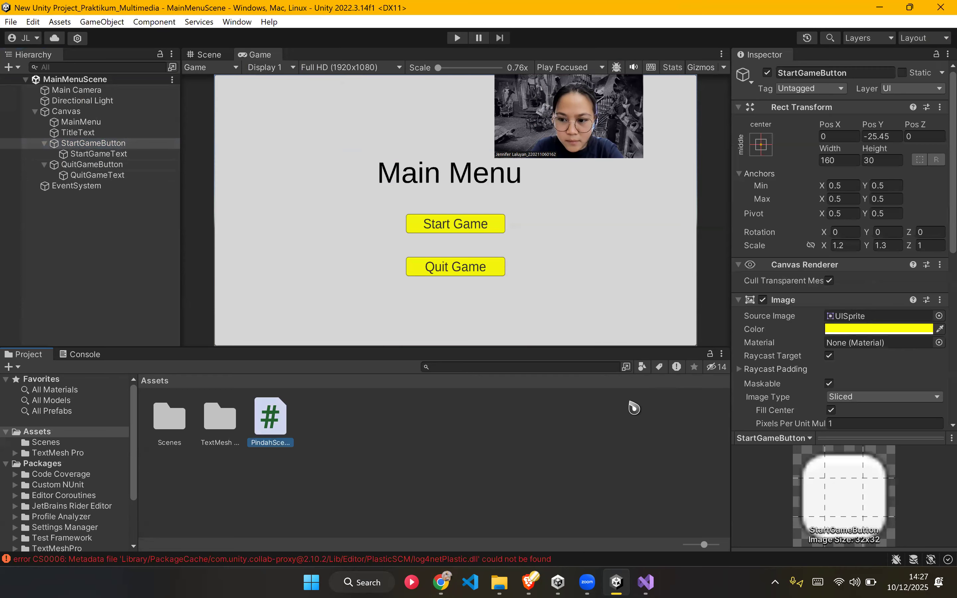
pyautogui.scroll(-10, 807, 364)
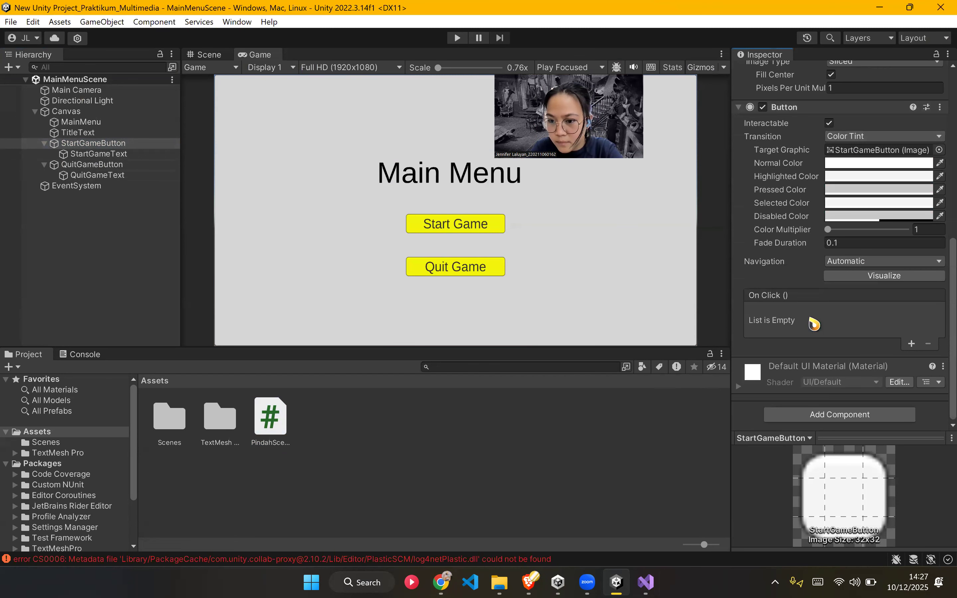
pyautogui.click(911, 343)
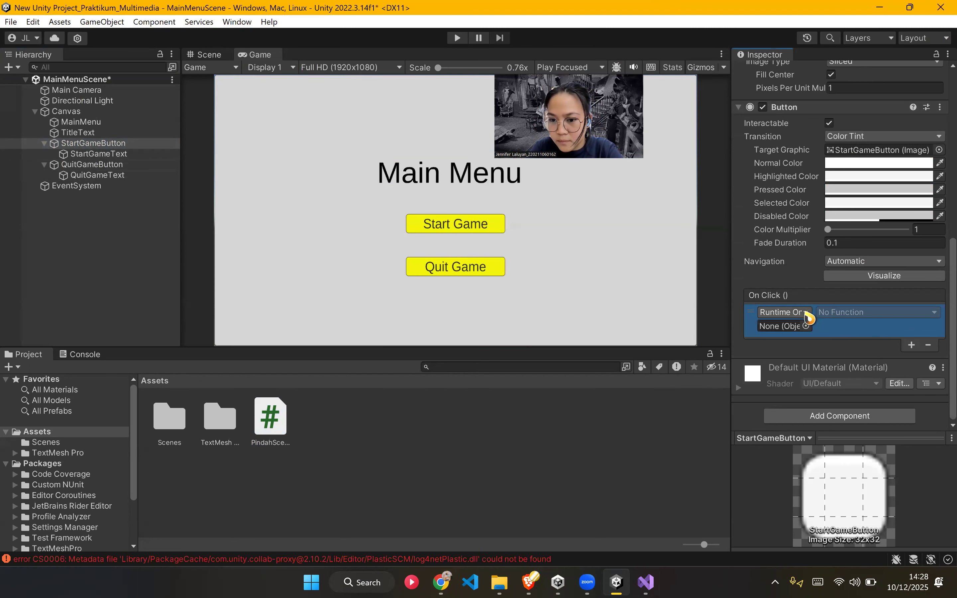
# Step: Consult the module PDF's On Click example, then assign the PindahScene script as the object of StartGameButton's new On Click () entry
pyautogui.click(441, 581)
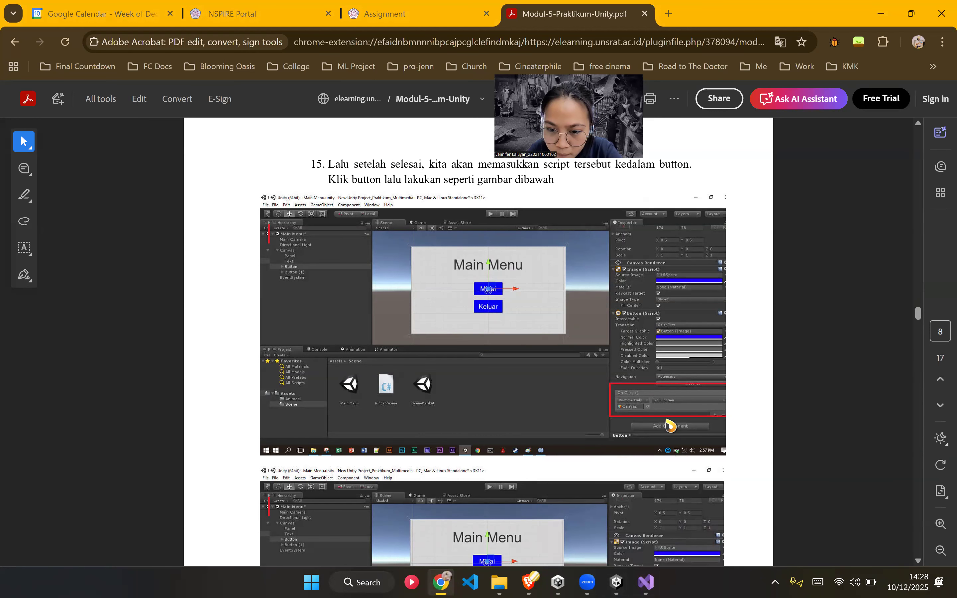
pyautogui.scroll(-5, 728, 471)
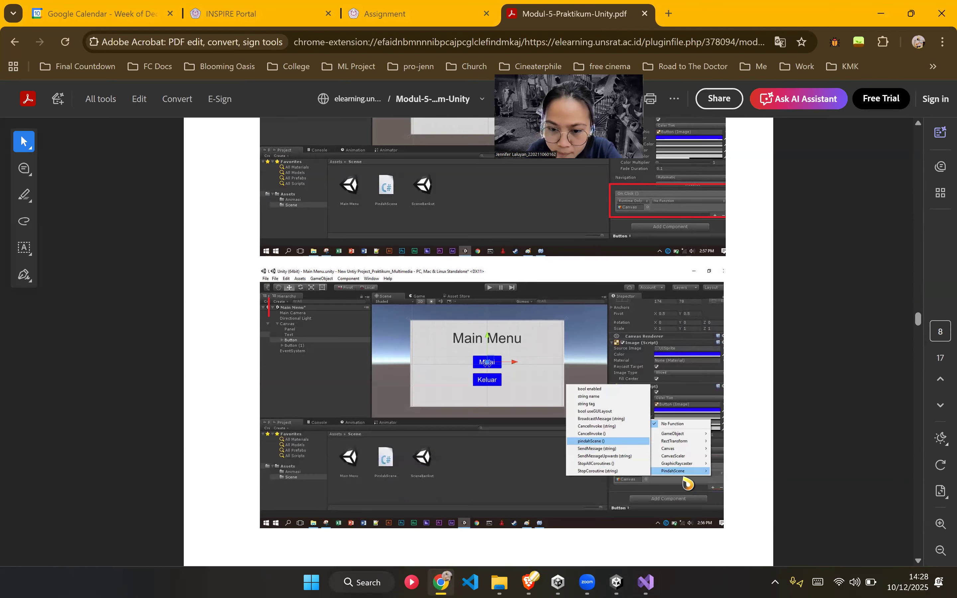
pyautogui.scroll(-2, 618, 444)
pyautogui.scroll(3, 615, 435)
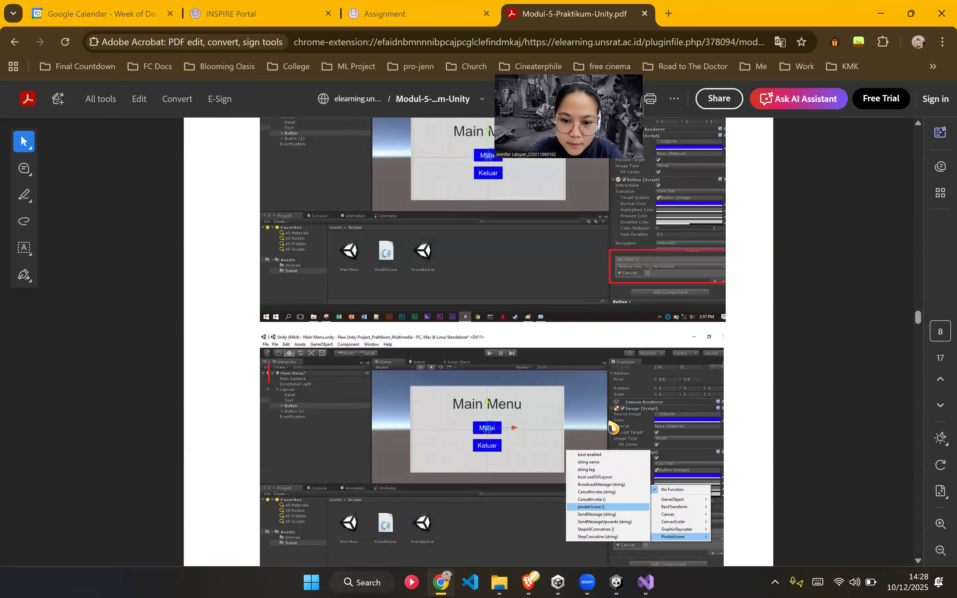
pyautogui.scroll(-5, 613, 427)
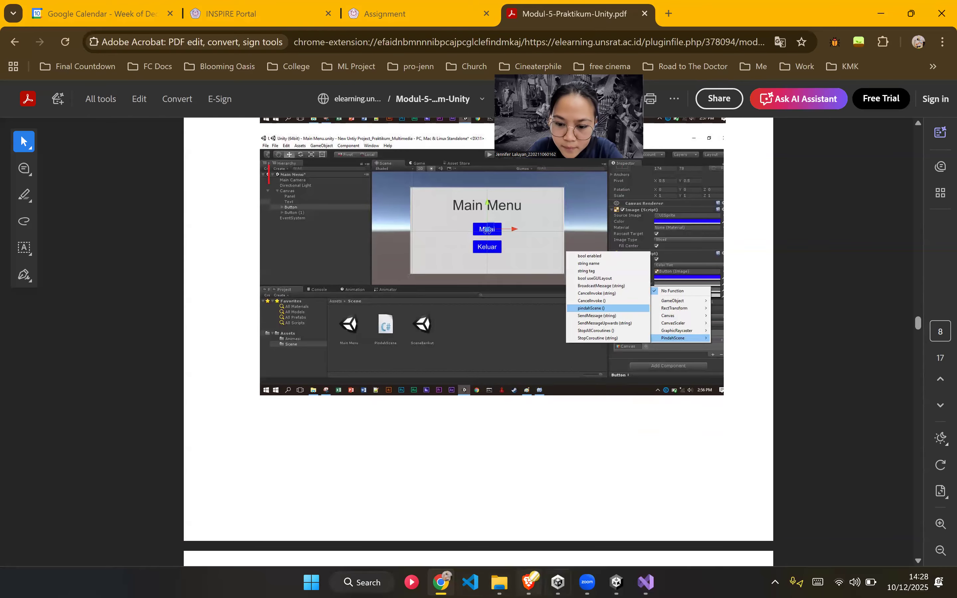
pyautogui.click(616, 582)
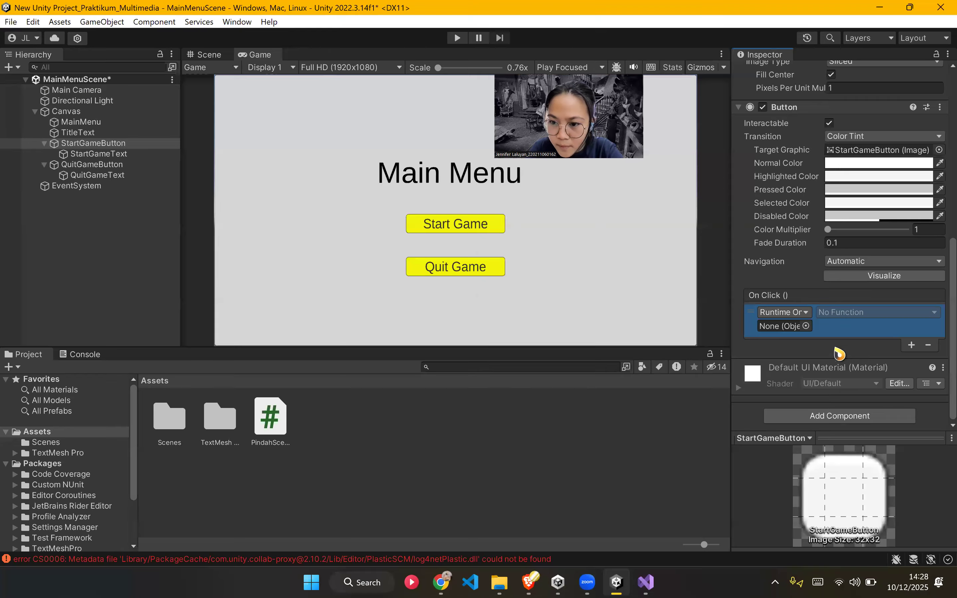
pyautogui.click(806, 326)
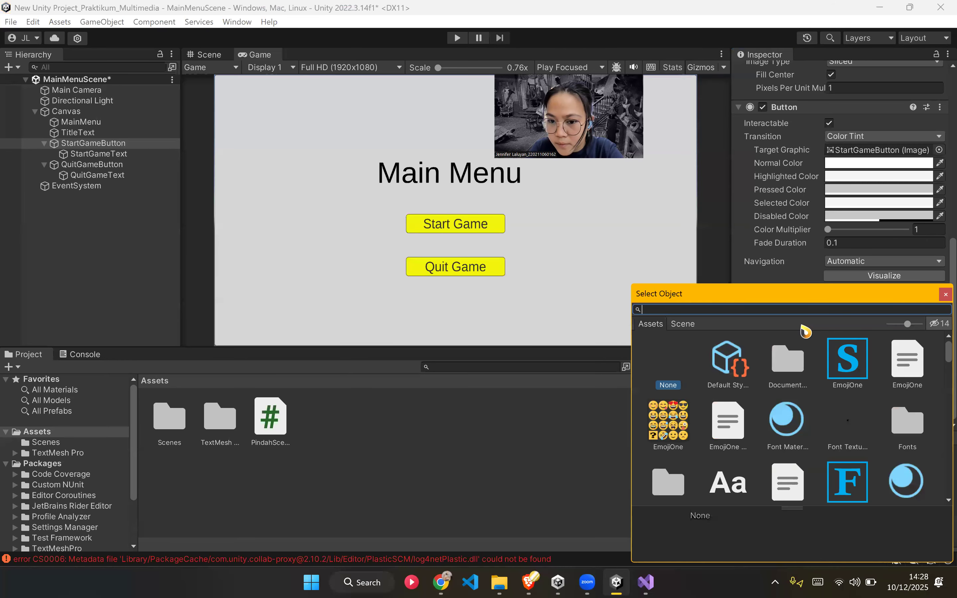
pyautogui.scroll(-2, 772, 393)
pyautogui.scroll(-3, 774, 393)
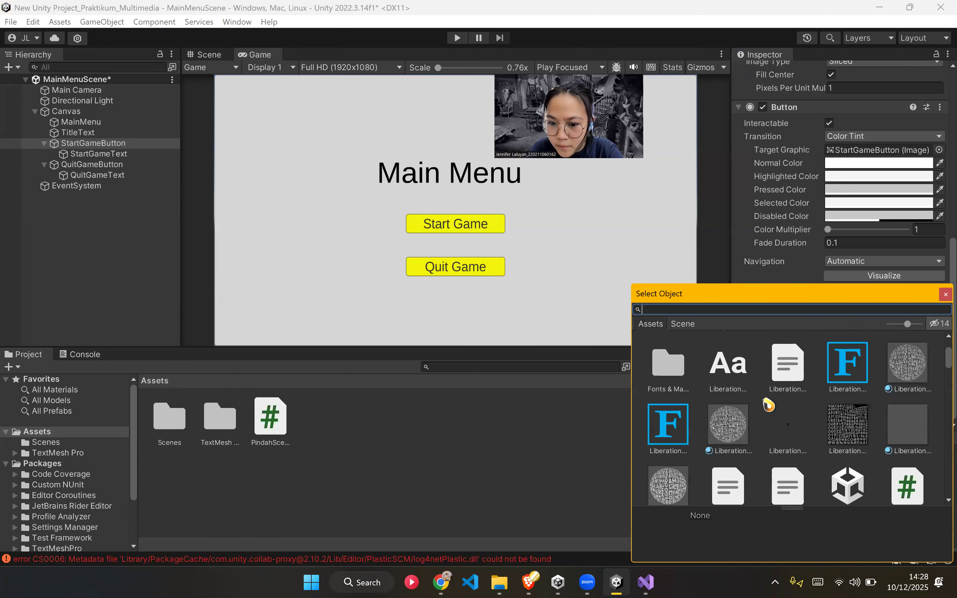
pyautogui.scroll(4, 764, 432)
pyautogui.write('pind')
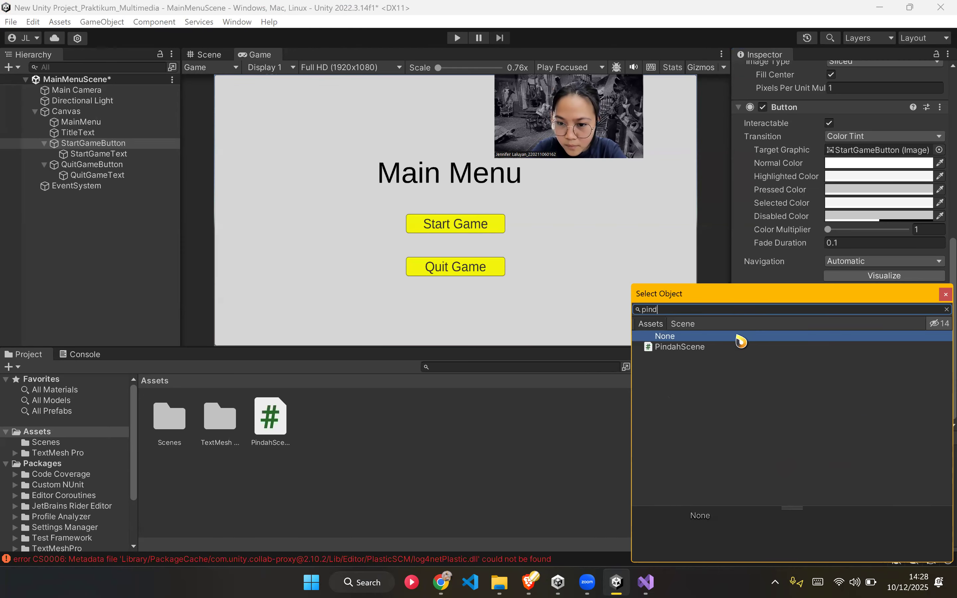
pyautogui.click(730, 347)
pyautogui.doubleClick(727, 347)
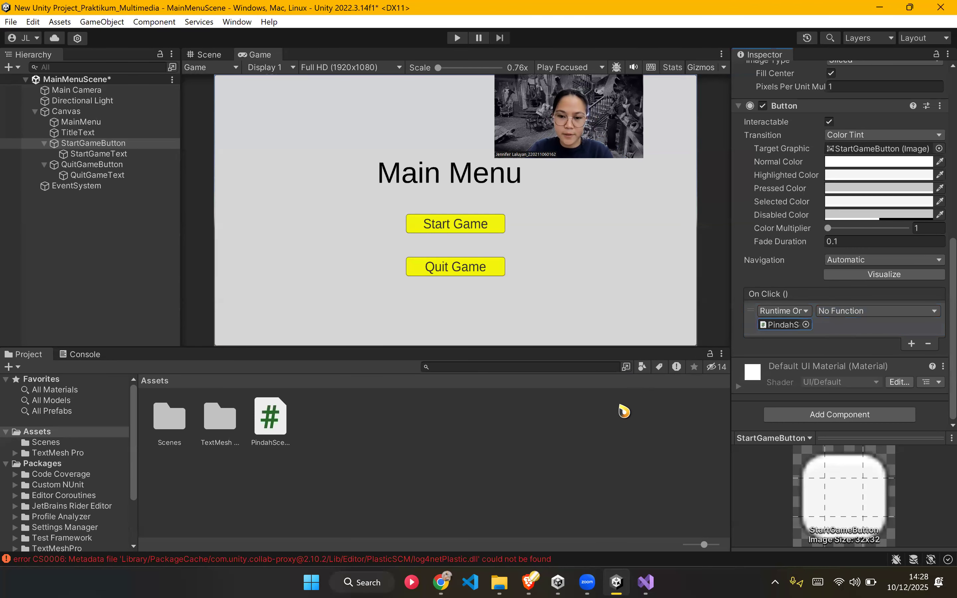
# Step: Read item 16 of the module PDF and save MainMenuScene in Unity as it instructs
pyautogui.hotkey('alt', 'Tab')
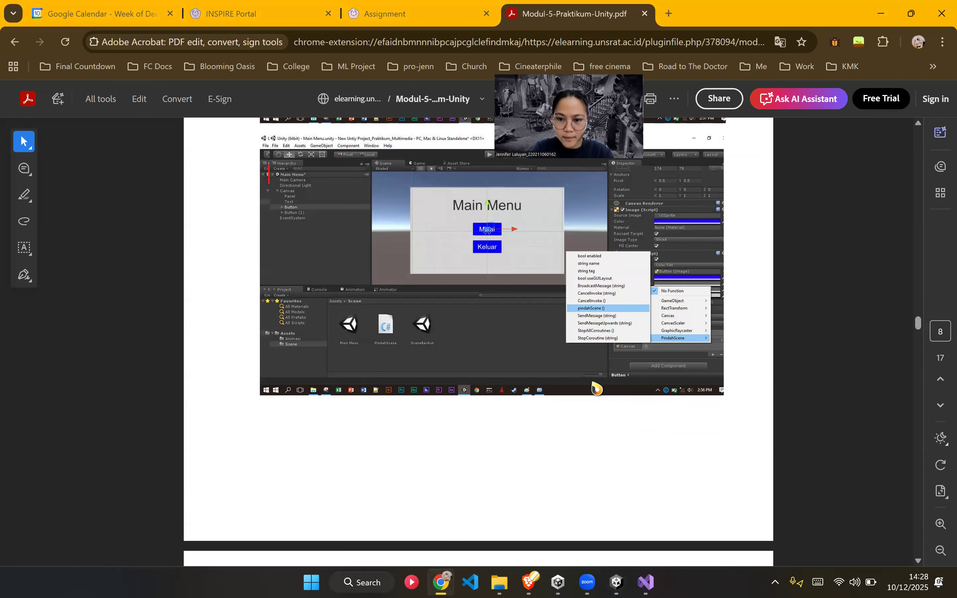
pyautogui.scroll(-10, 514, 386)
pyautogui.hotkey('alt', 'Tab')
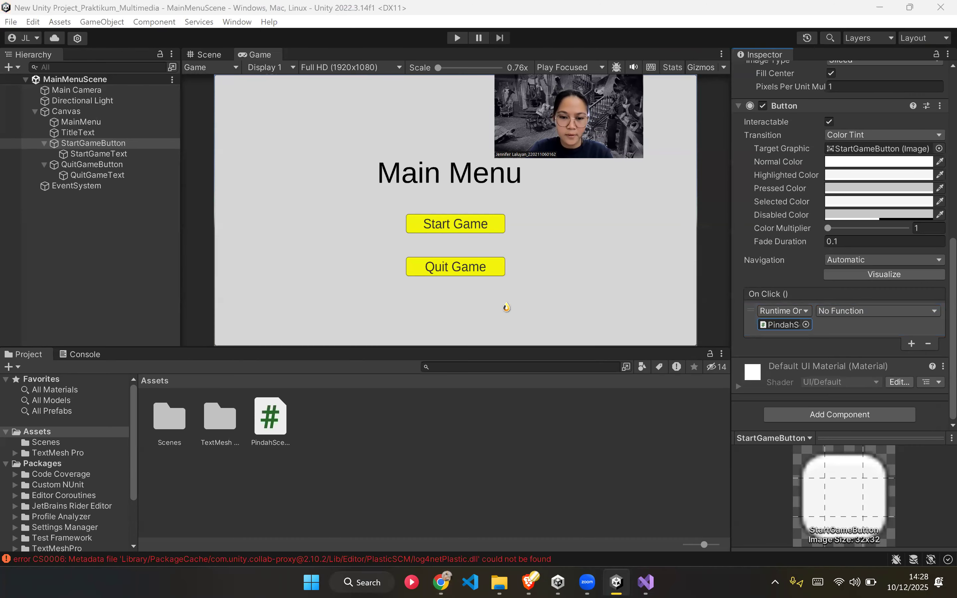
pyautogui.hotkey('alt', 'Tab')
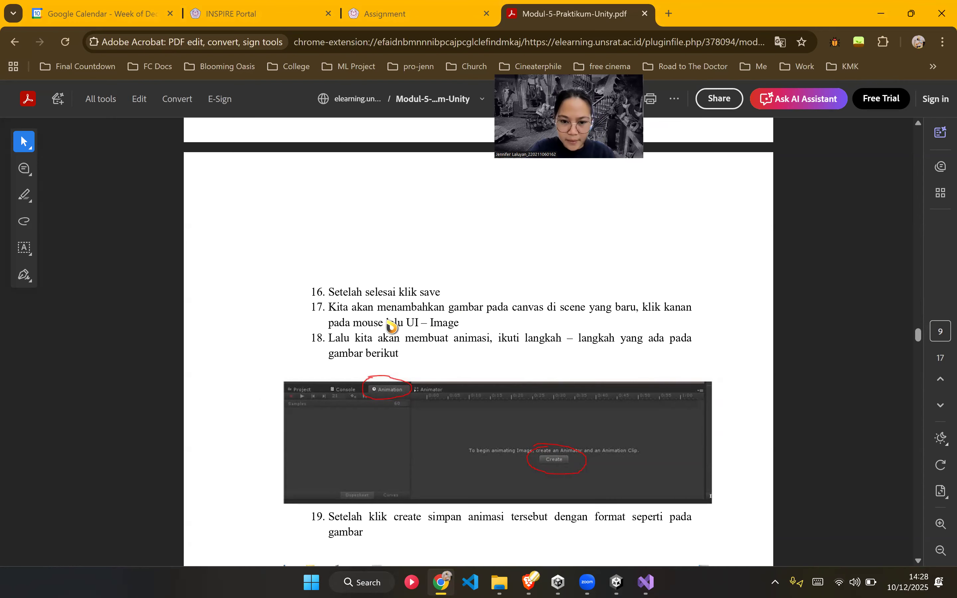
# Step: Read module items 17 to 19 on adding a UI Image and creating an animation, and look at the Canvas in Unity
pyautogui.hotkey('alt', 'Tab')
pyautogui.hotkey('alt', 'Tab')
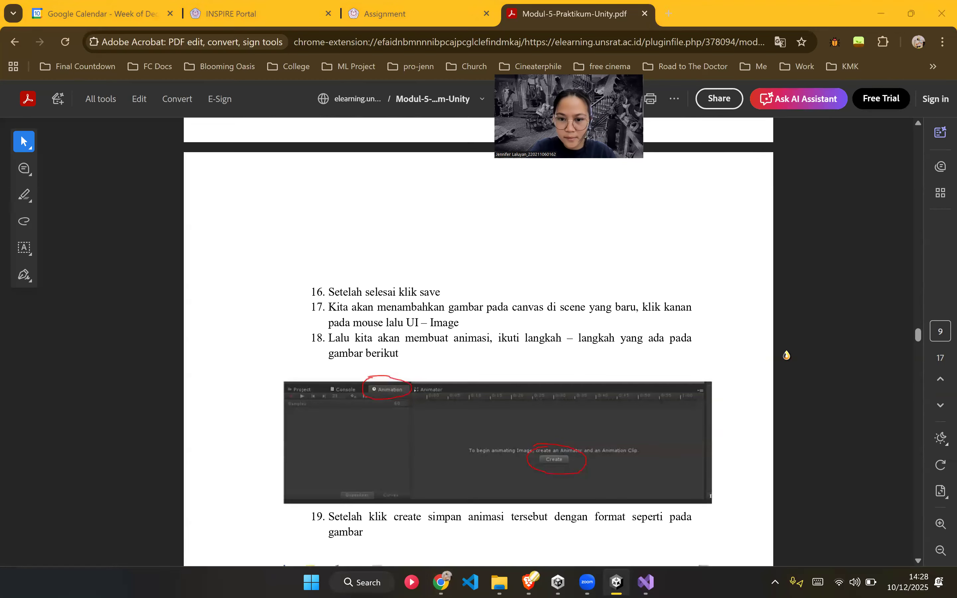
pyautogui.scroll(-1, 469, 414)
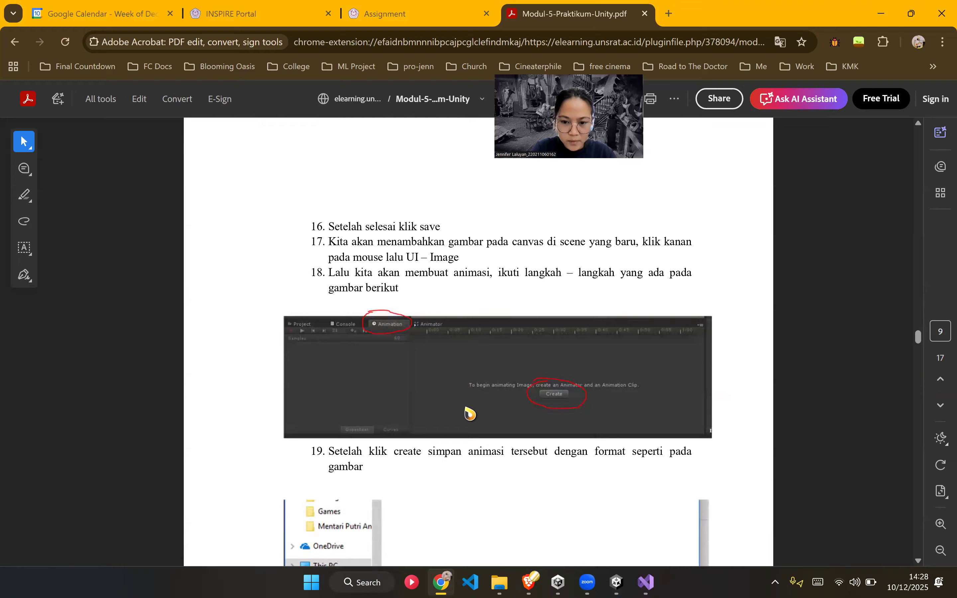
pyautogui.hotkey('alt', 'Tab')
pyautogui.click(79, 114)
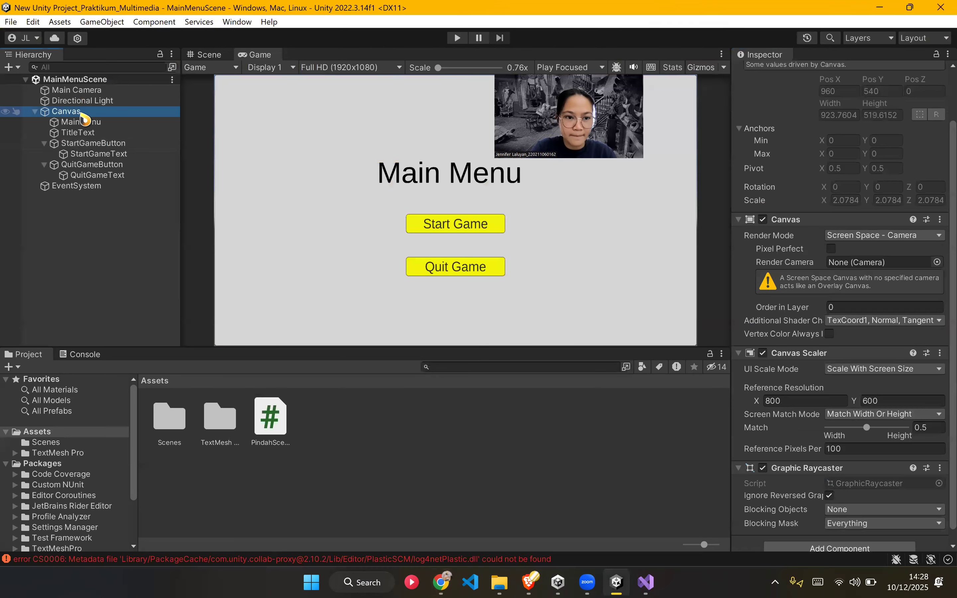
pyautogui.hotkey('alt', 'Tab')
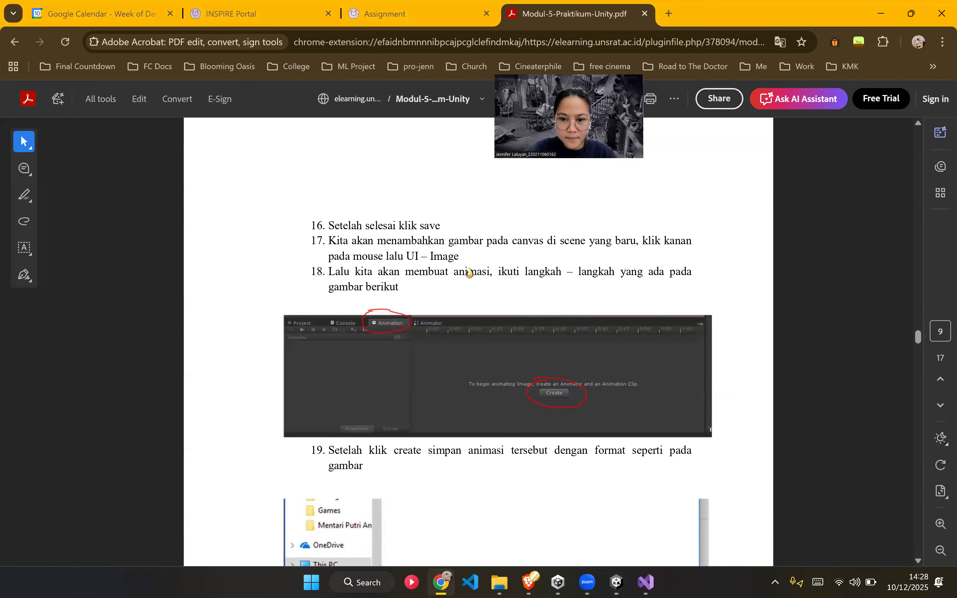
pyautogui.hotkey('alt', 'Tab')
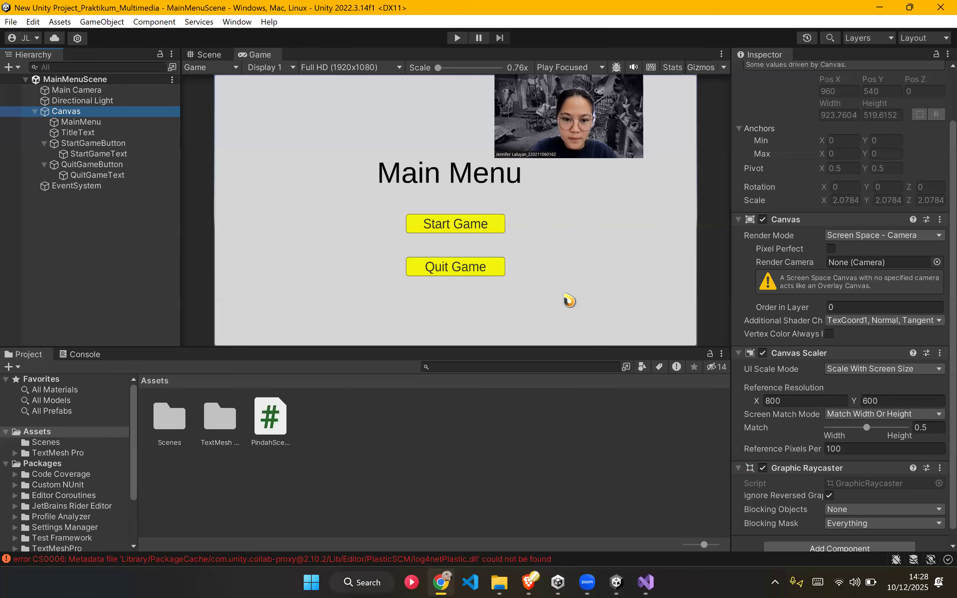
pyautogui.hotkey('alt', 'Tab')
pyautogui.scroll(-5, 491, 348)
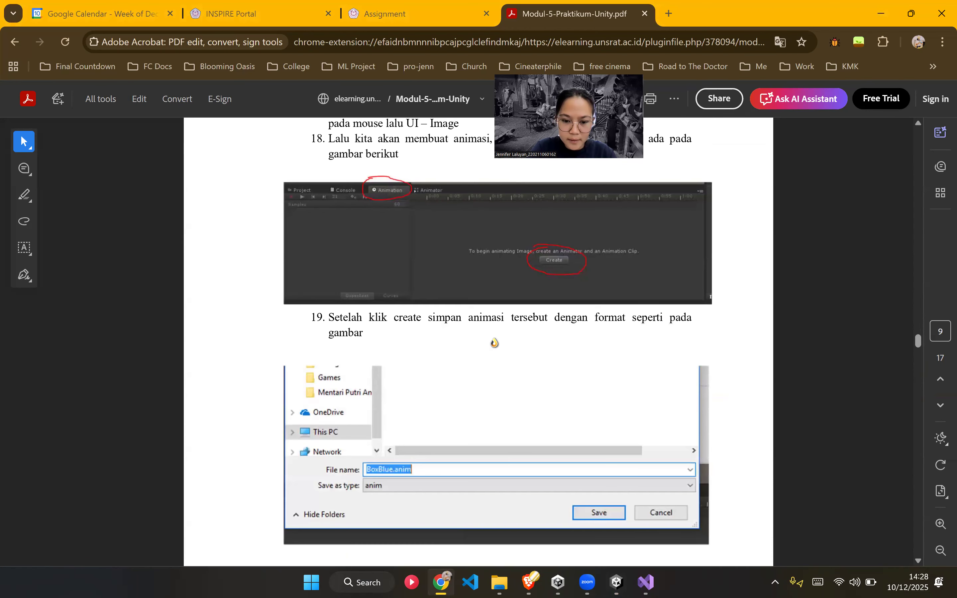
pyautogui.scroll(-5, 484, 369)
pyautogui.scroll(4, 485, 368)
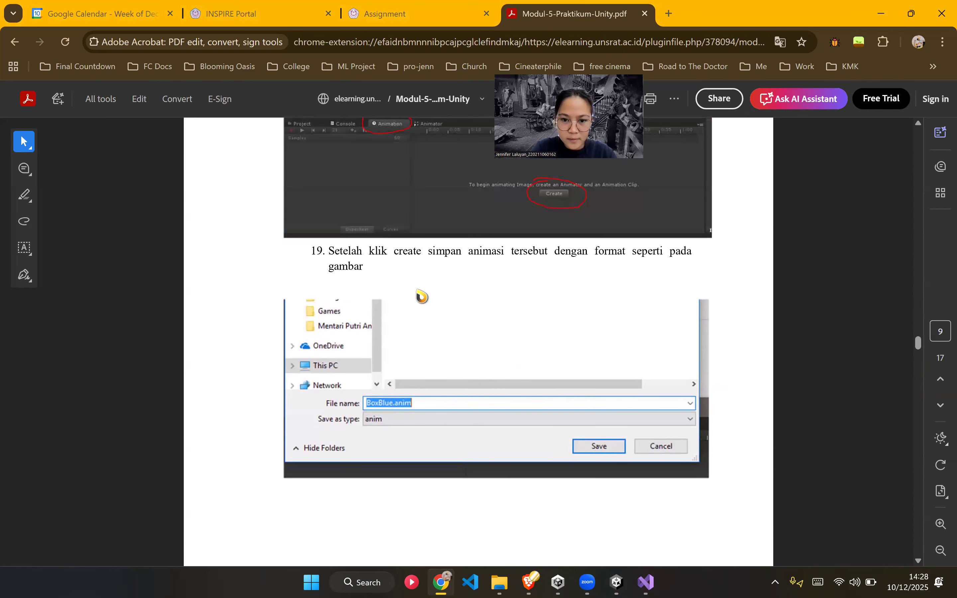
pyautogui.scroll(2, 422, 279)
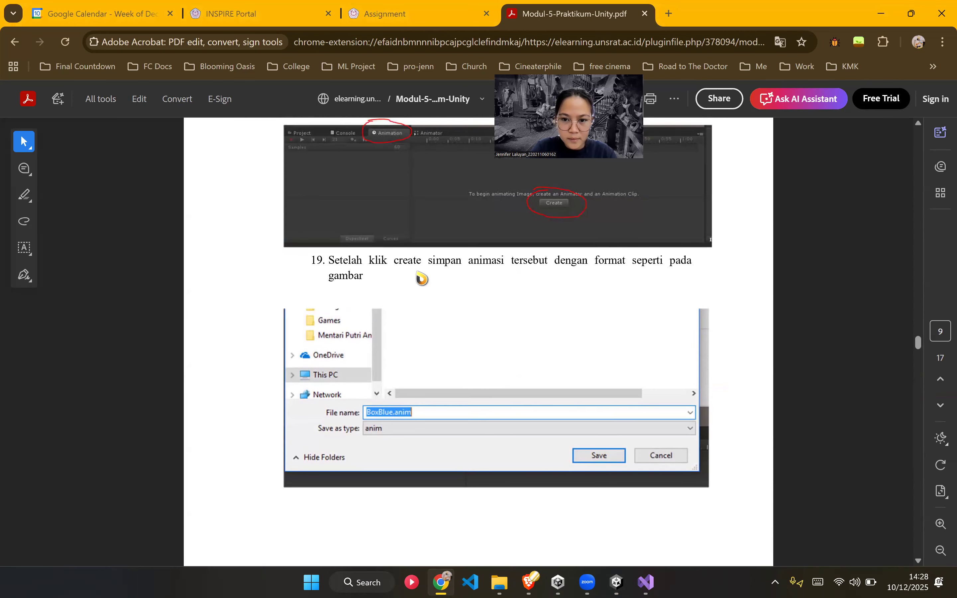
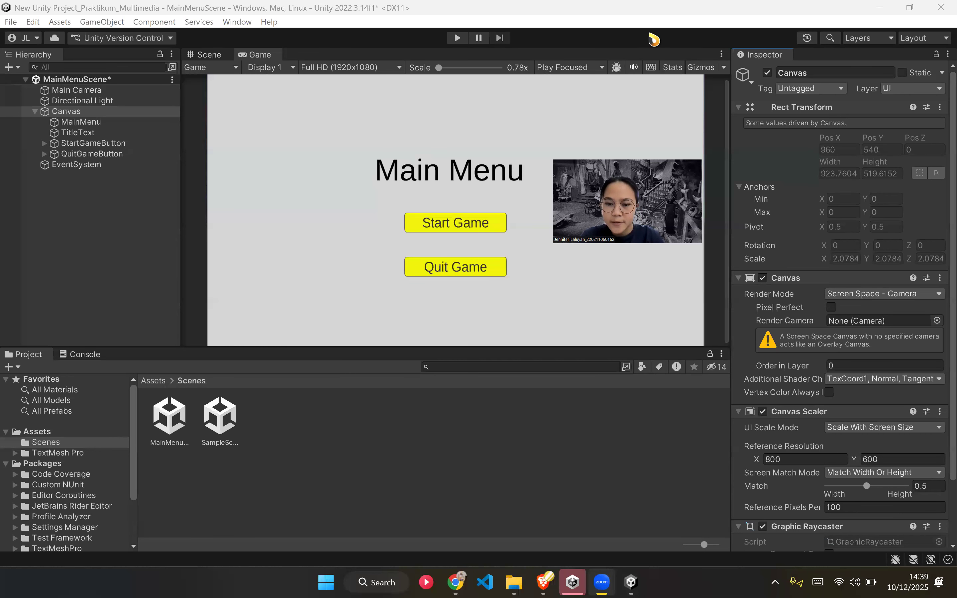
# Step: Review module items 16 to 18 in the PDF in Chrome, then return to Unity and examine the Canvas's components
pyautogui.click(457, 578)
pyautogui.scroll(12, 463, 365)
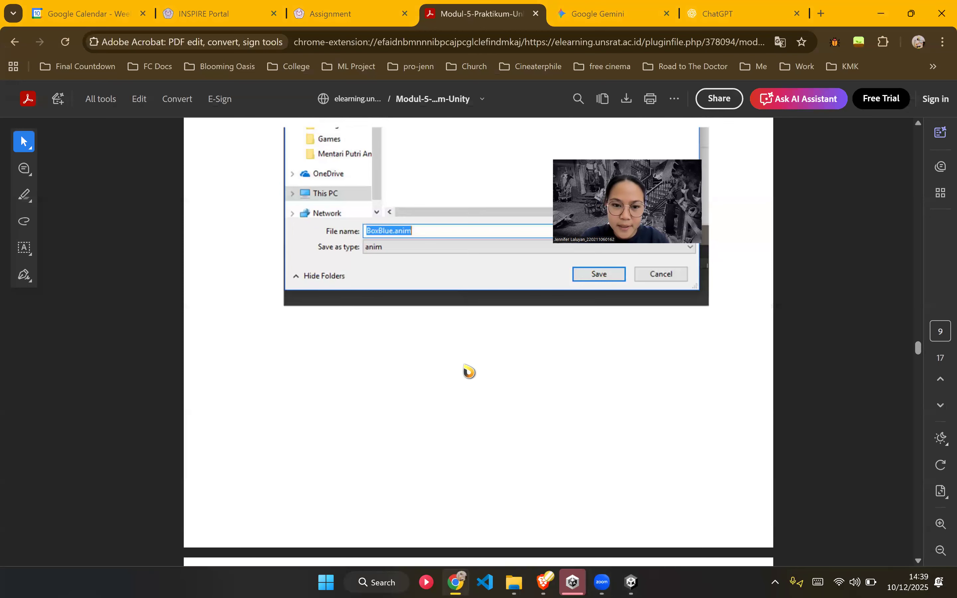
pyautogui.scroll(-2, 449, 374)
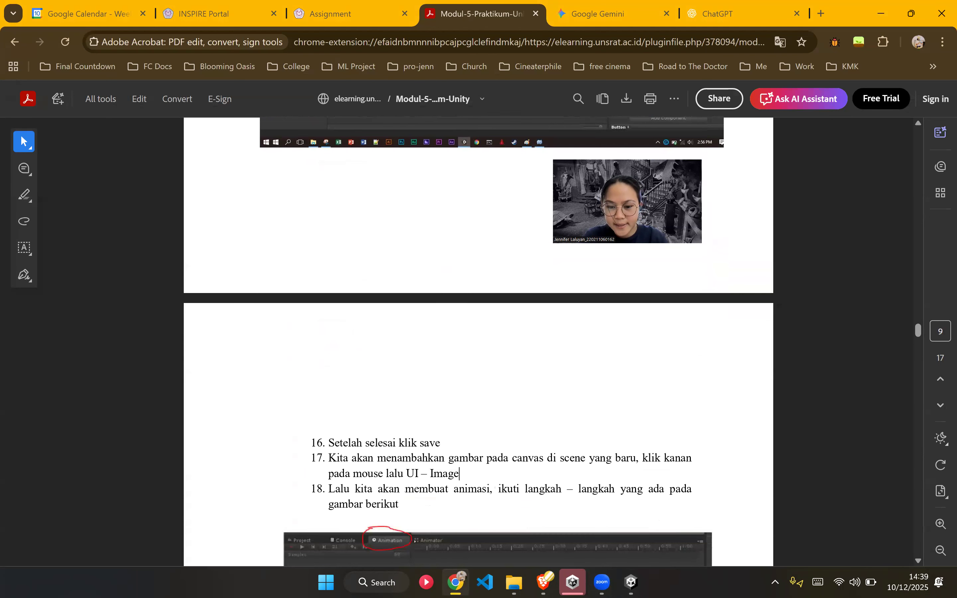
pyautogui.click(631, 581)
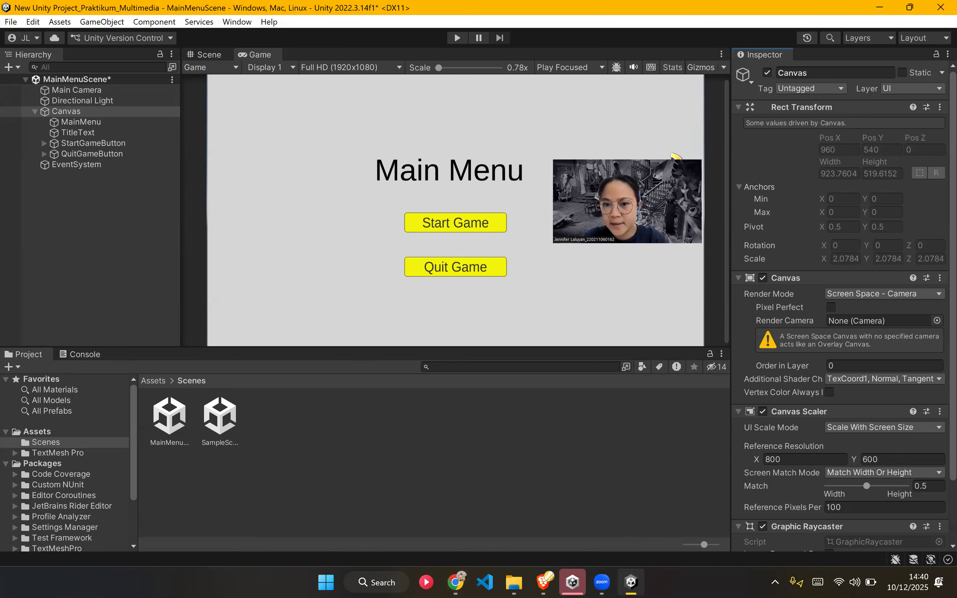
pyautogui.scroll(-3, 873, 397)
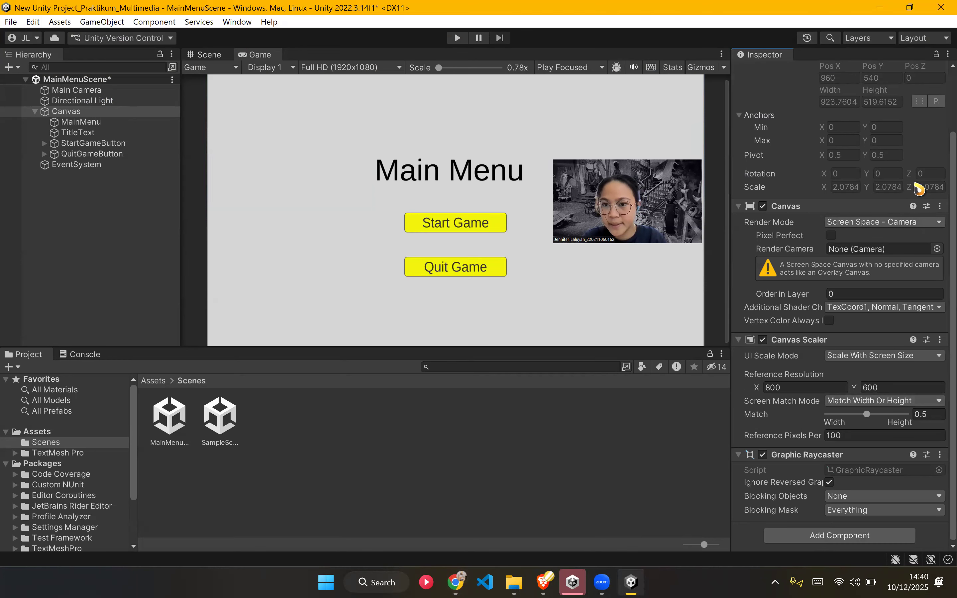
# Step: Examine the On Click () entry of StartGameButton's Button component and show the contents of the Assets folder
pyautogui.click(123, 143)
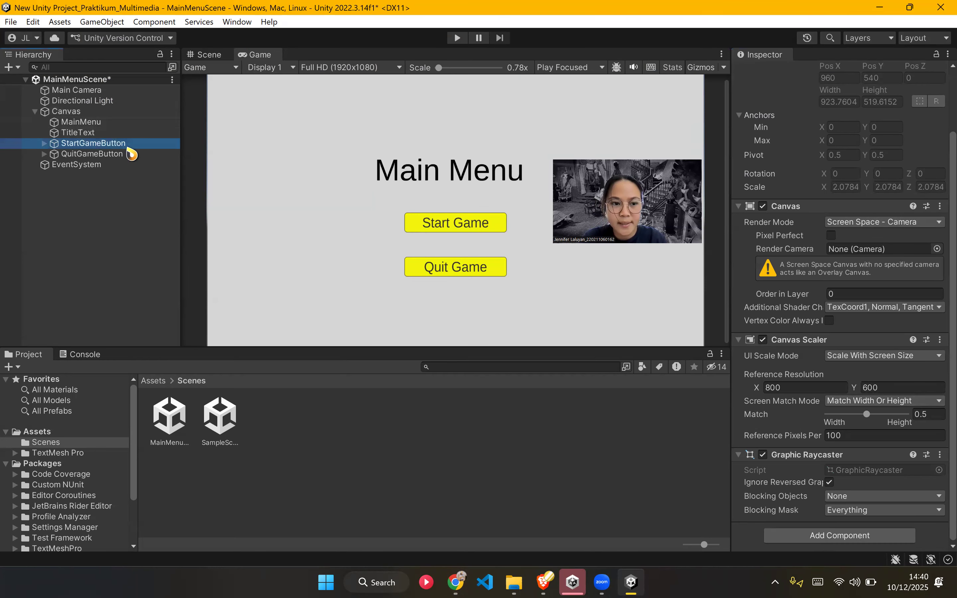
pyautogui.scroll(-5, 810, 380)
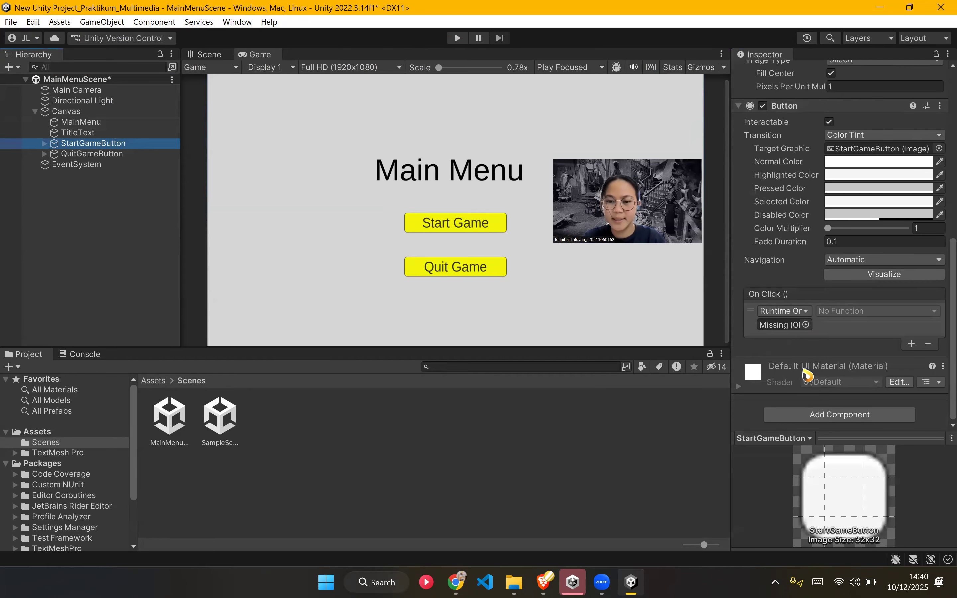
pyautogui.scroll(5, 807, 375)
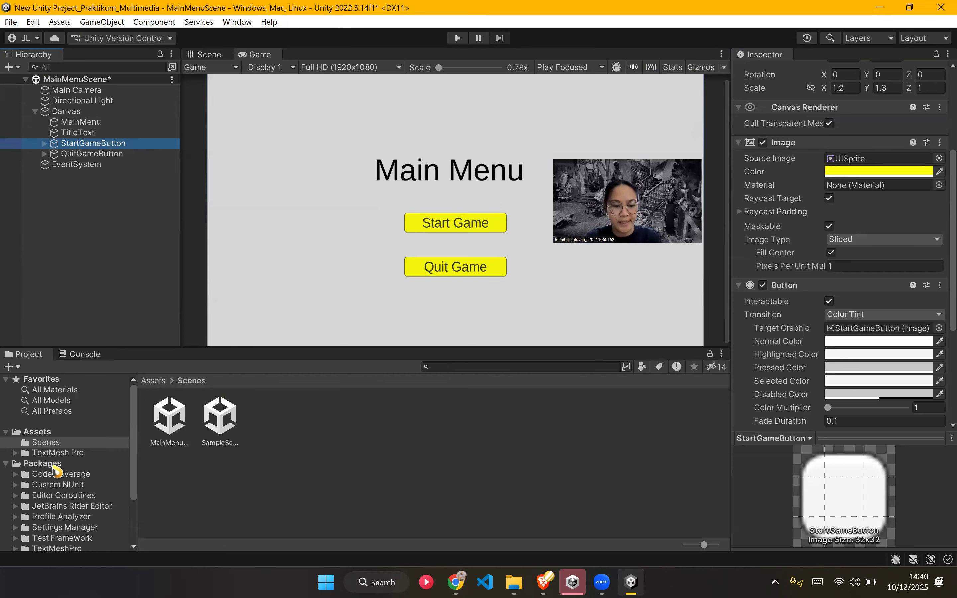
pyautogui.click(38, 431)
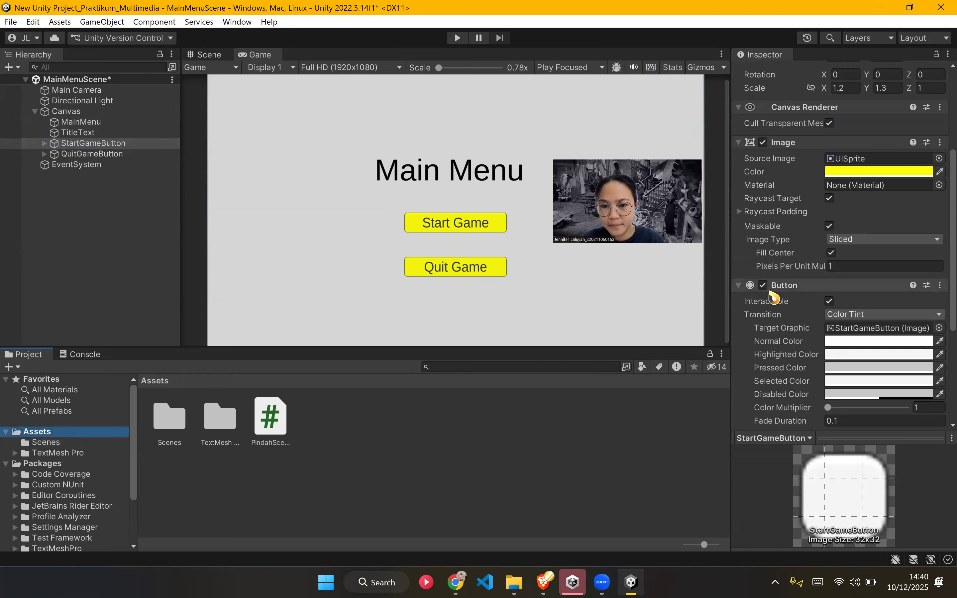
pyautogui.scroll(-5, 804, 295)
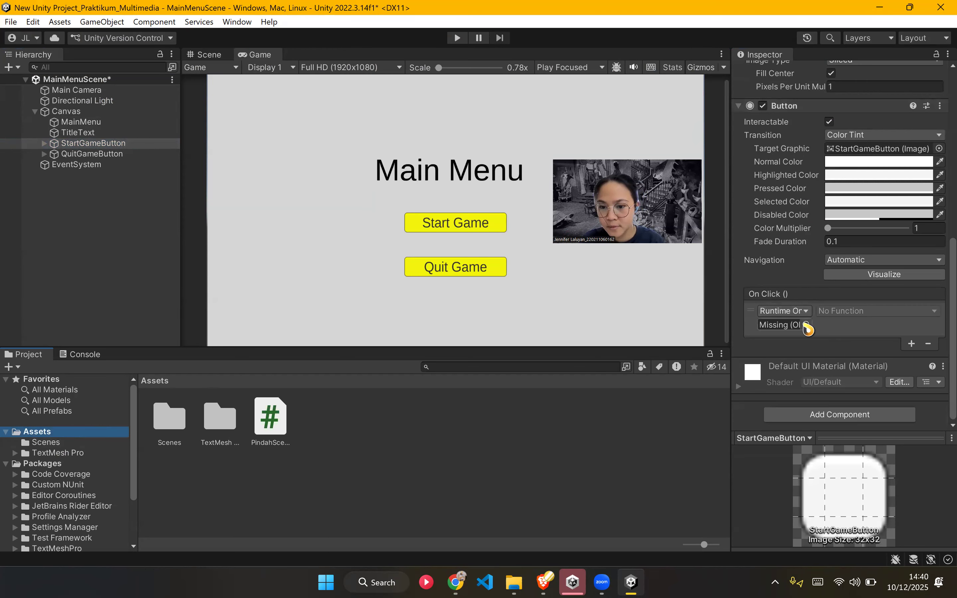
pyautogui.click(790, 325)
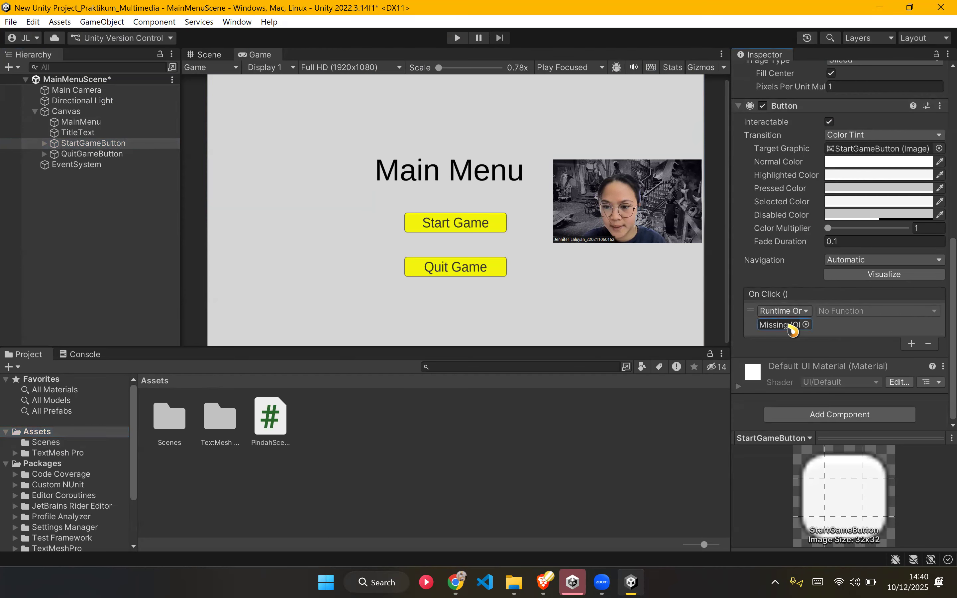
pyautogui.click(791, 327)
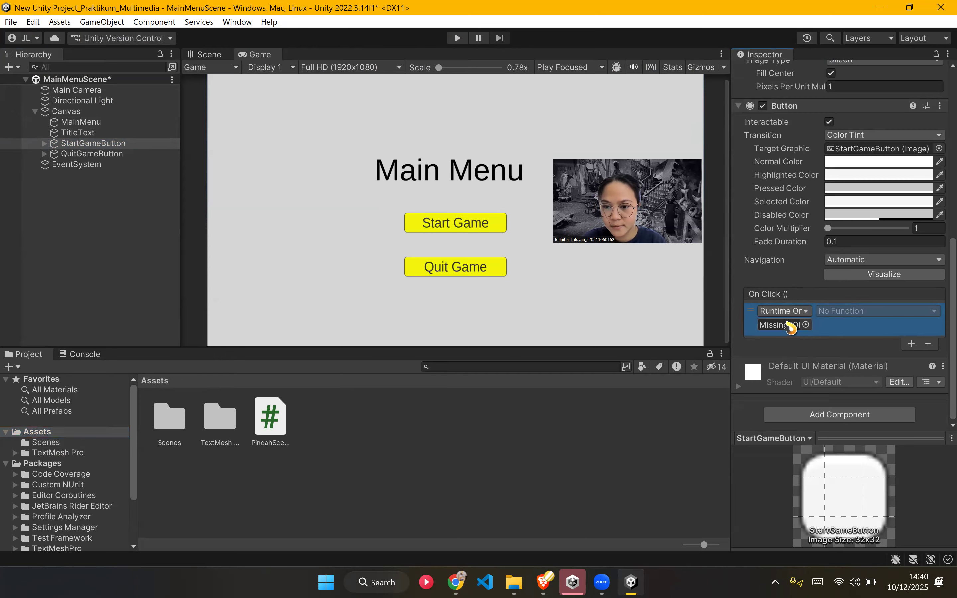
pyautogui.click(806, 325)
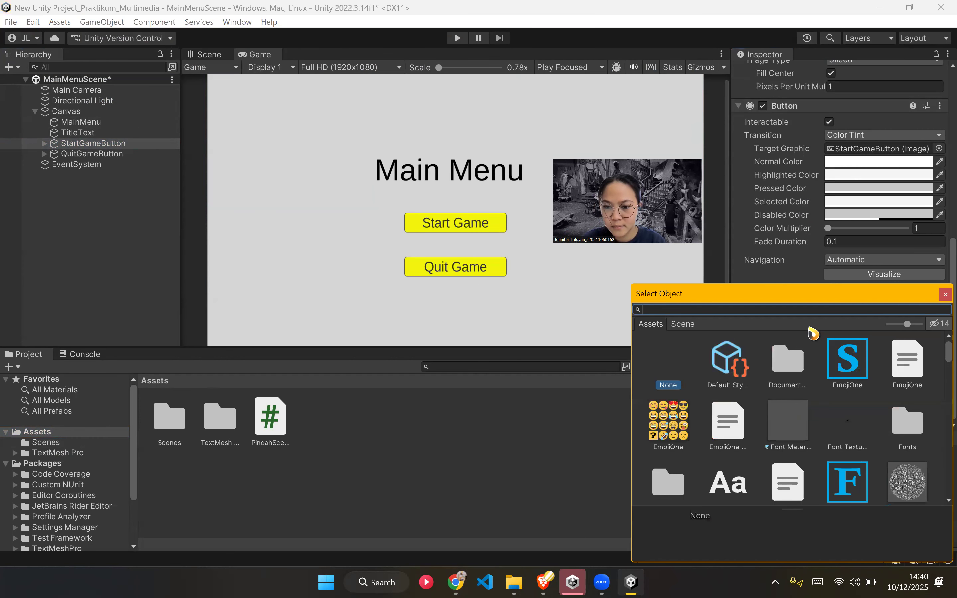
pyautogui.write('can')
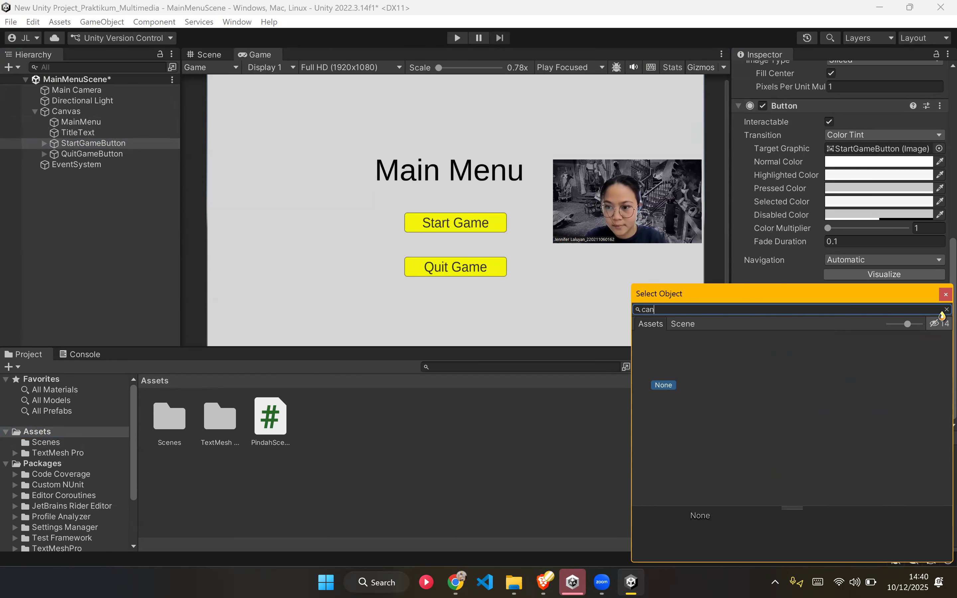
pyautogui.click(945, 294)
# Step: Assign the Canvas as the object of StartGameButton's On Click () entry and attach the PindahScene script to the Canvas
pyautogui.click(82, 112)
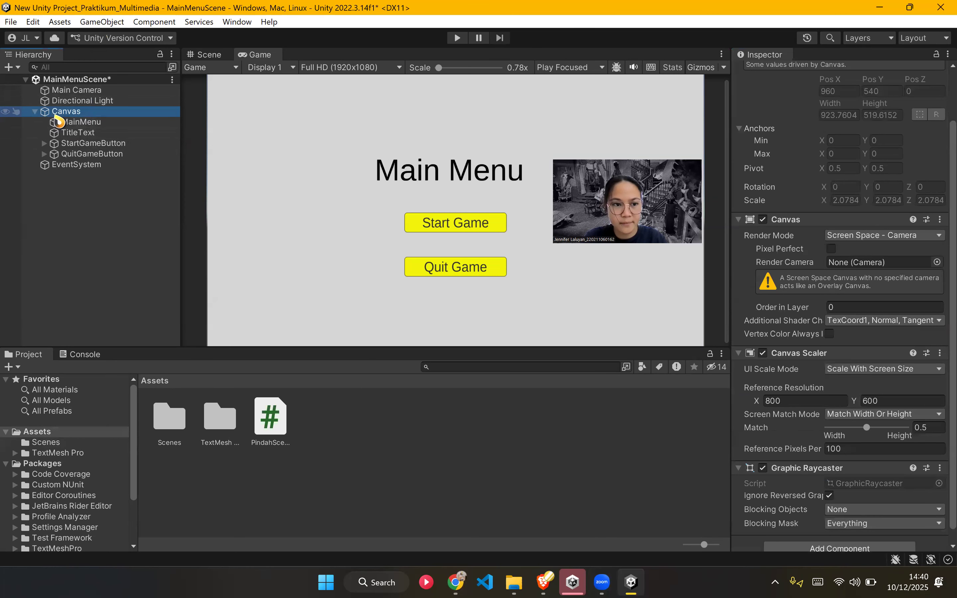
pyautogui.click(95, 143)
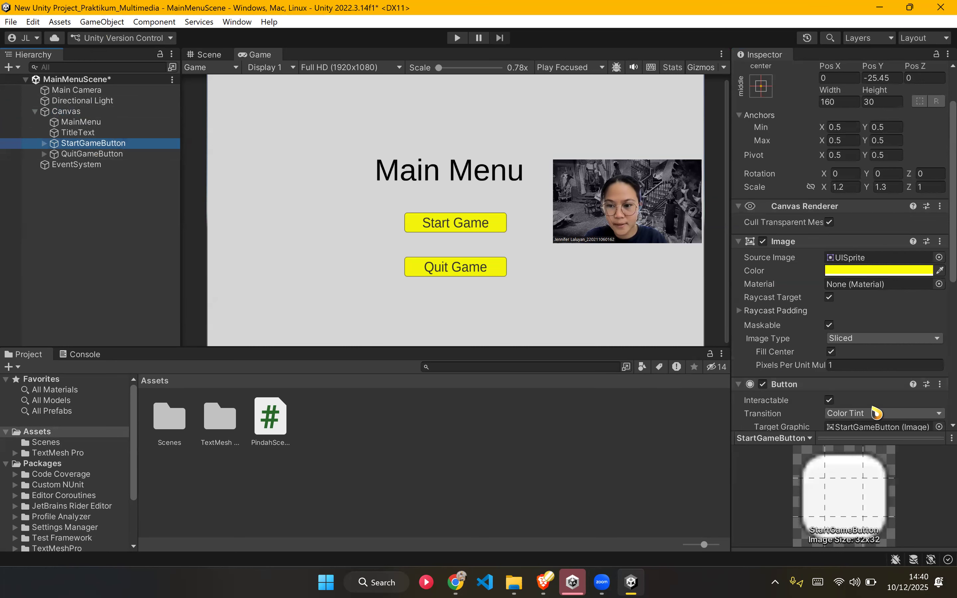
pyautogui.scroll(-5, 849, 378)
pyautogui.scroll(-3, 846, 378)
pyautogui.moveTo(63, 106); pyautogui.dragTo(786, 324)
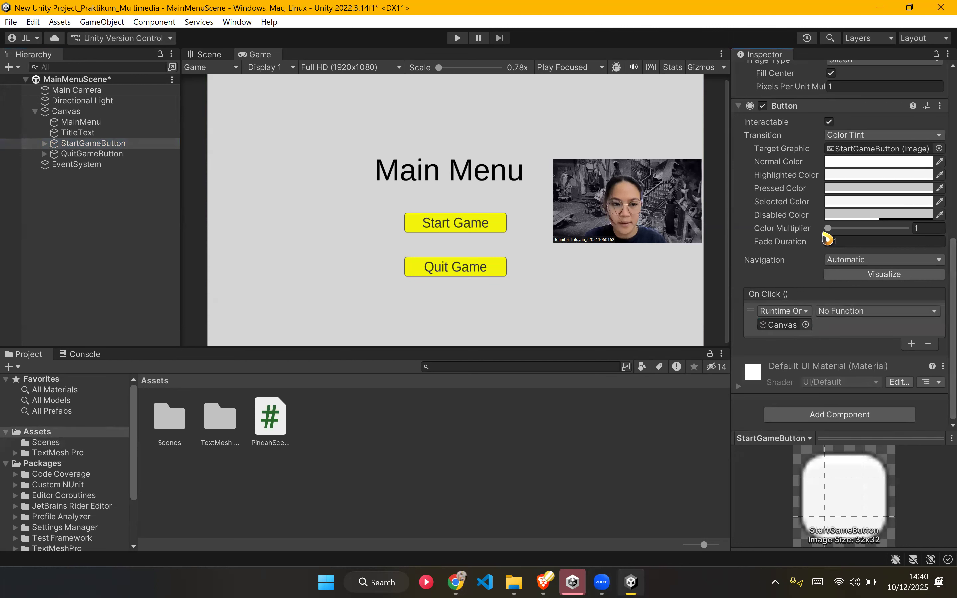
pyautogui.click(66, 111)
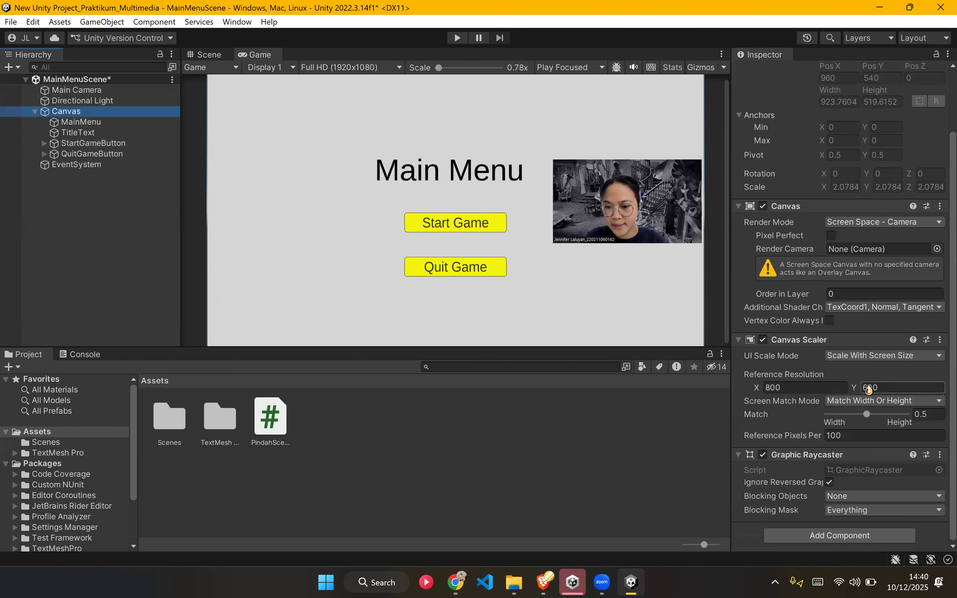
pyautogui.moveTo(272, 418); pyautogui.dragTo(768, 526)
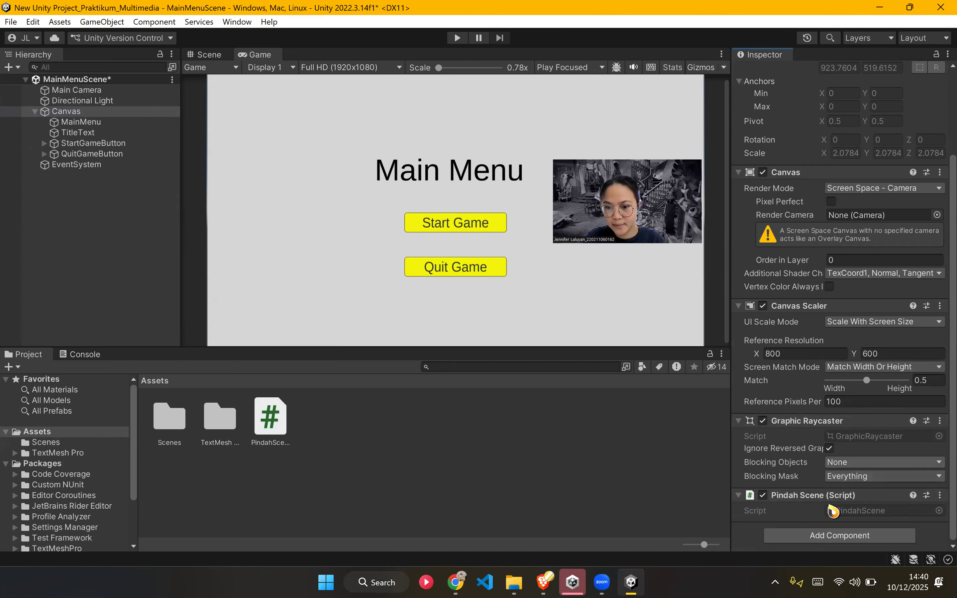
# Step: Set the function of StartGameButton's On Click () entry to pindahScene () from the PindahScene script
pyautogui.click(133, 143)
pyautogui.scroll(-5, 896, 341)
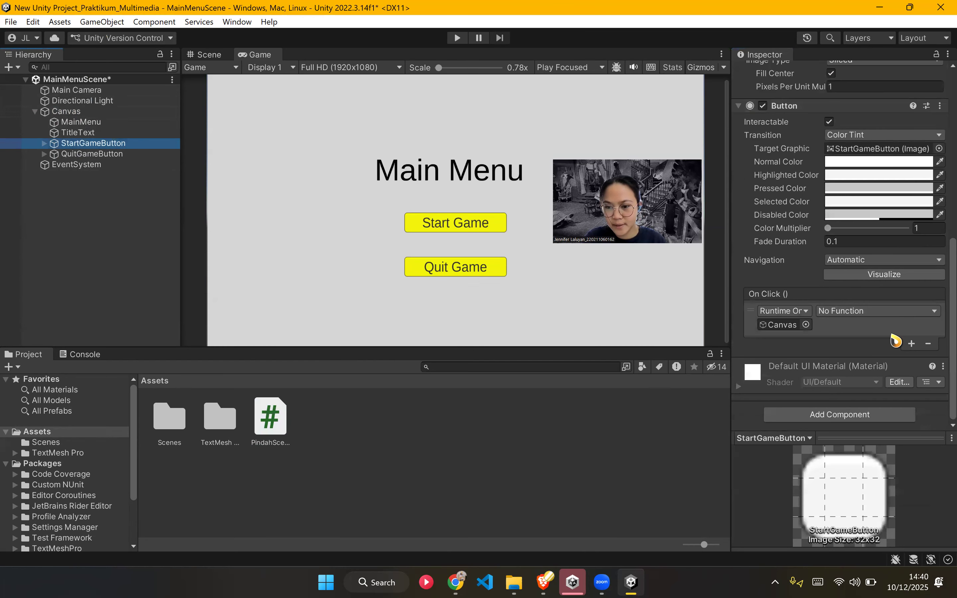
pyautogui.click(835, 311)
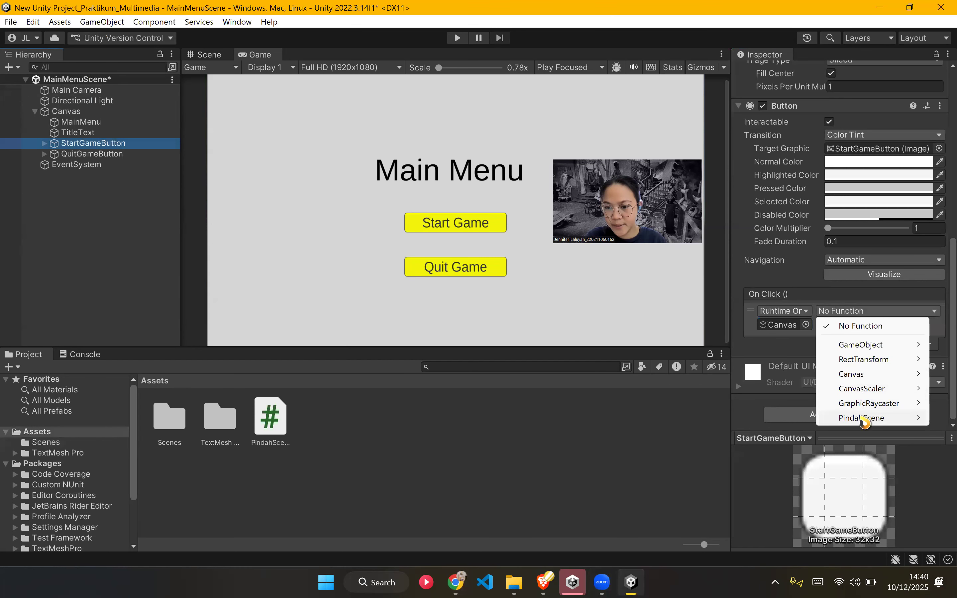
pyautogui.moveTo(851, 418)
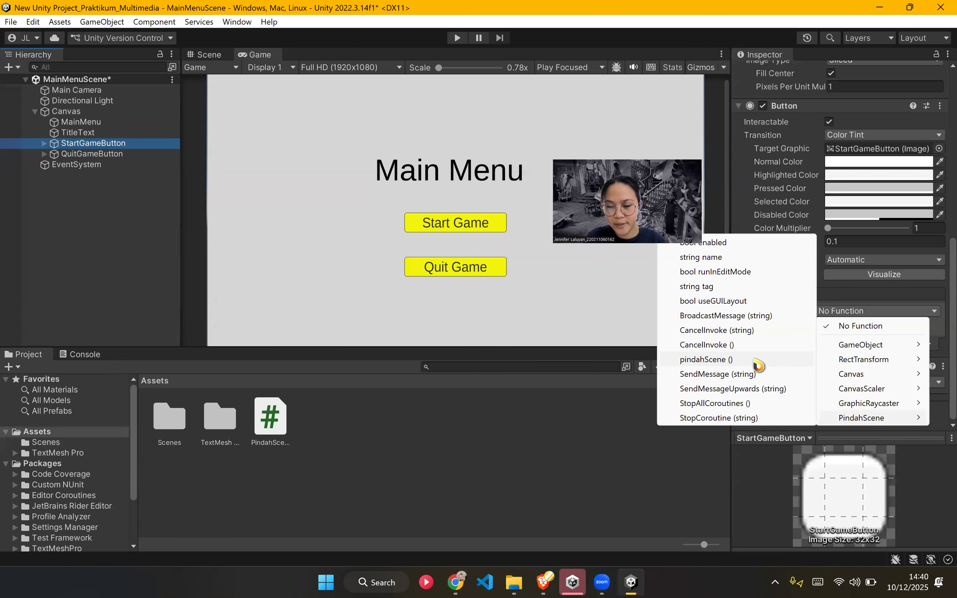
pyautogui.click(706, 359)
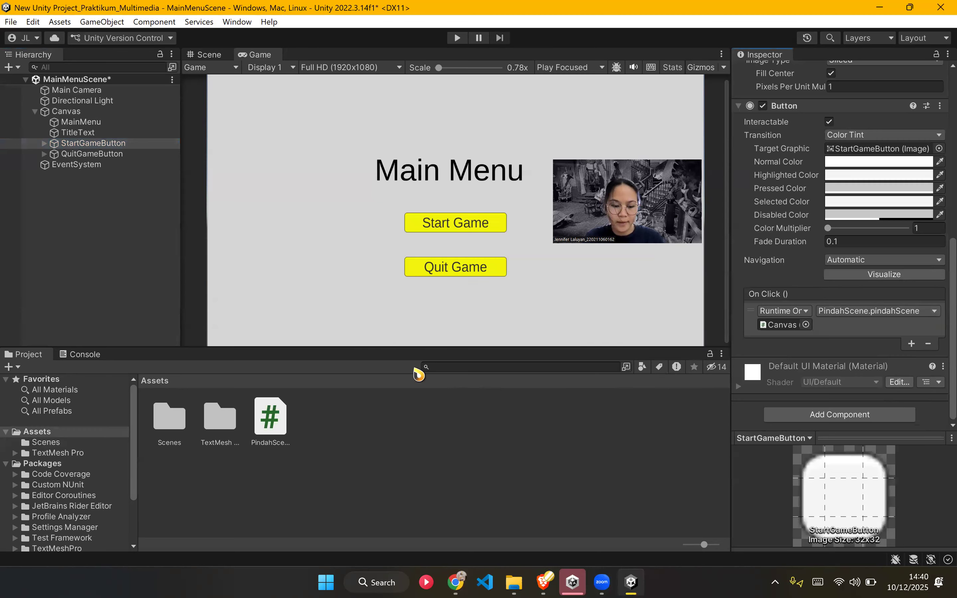
# Step: Check item 16 of the module PDF in Chrome and save MainMenuScene in Unity
pyautogui.hotkey('alt', 'Tab')
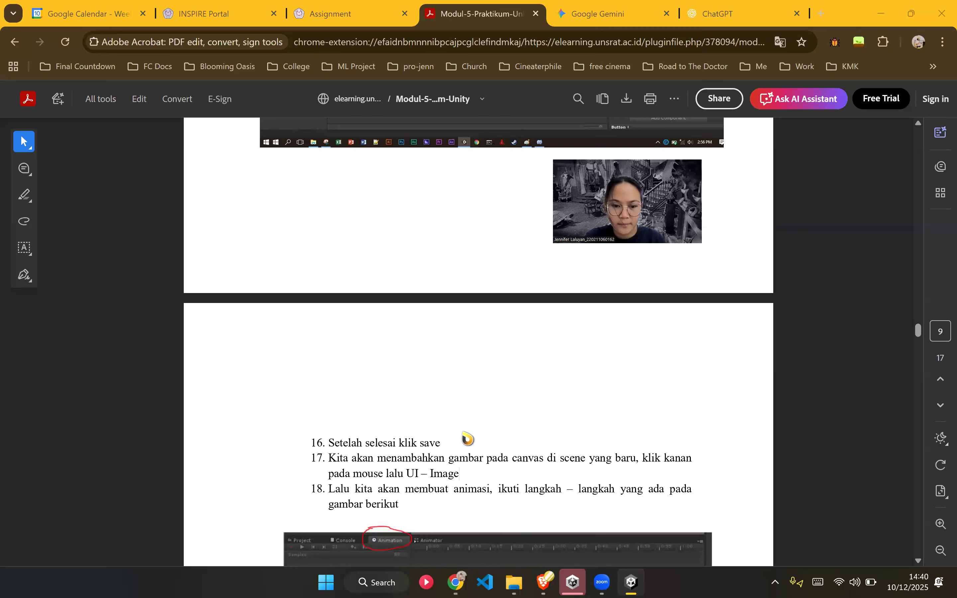
pyautogui.scroll(-1, 454, 406)
pyautogui.hotkey('alt', 'Tab')
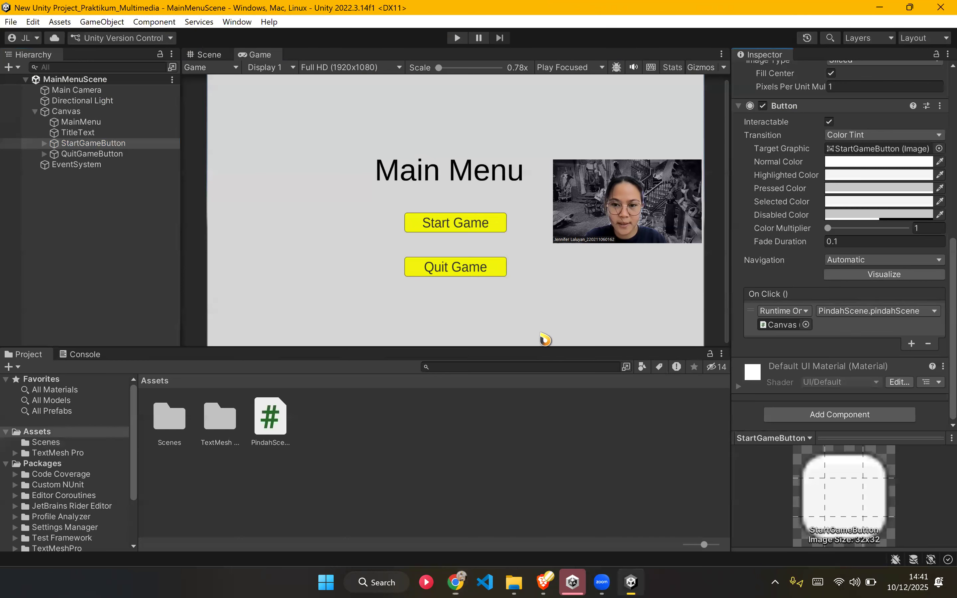
# Step: Create a scene asset in the Assets/Scenes folder and keep its default name, New Scene
pyautogui.click(63, 442)
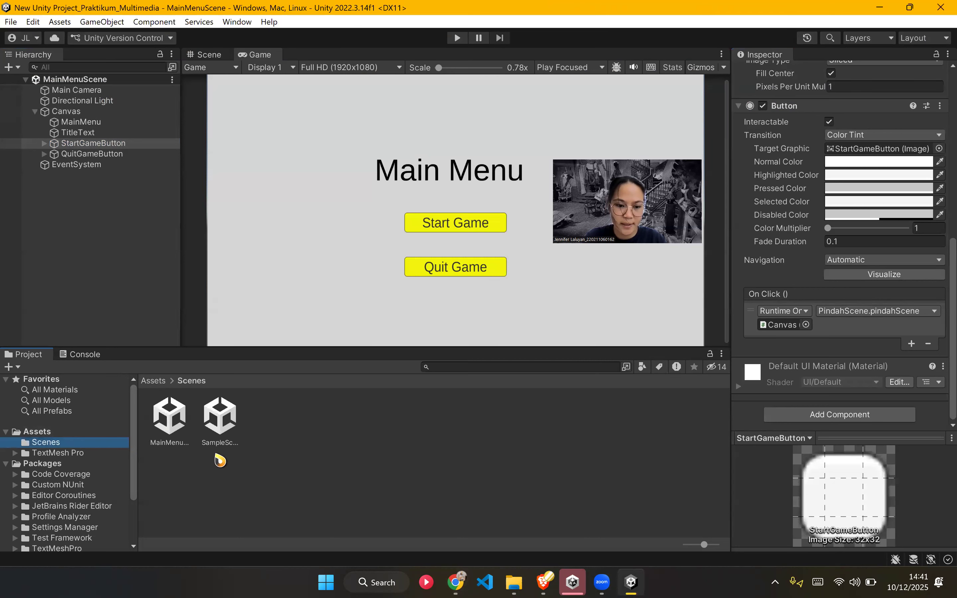
pyautogui.rightClick(308, 453)
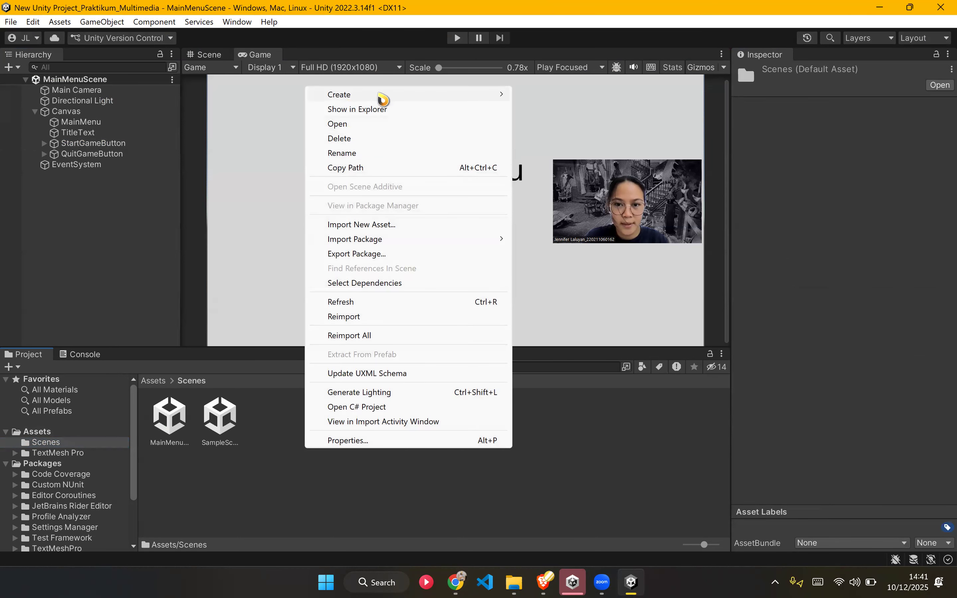
pyautogui.moveTo(383, 99)
pyautogui.click(542, 212)
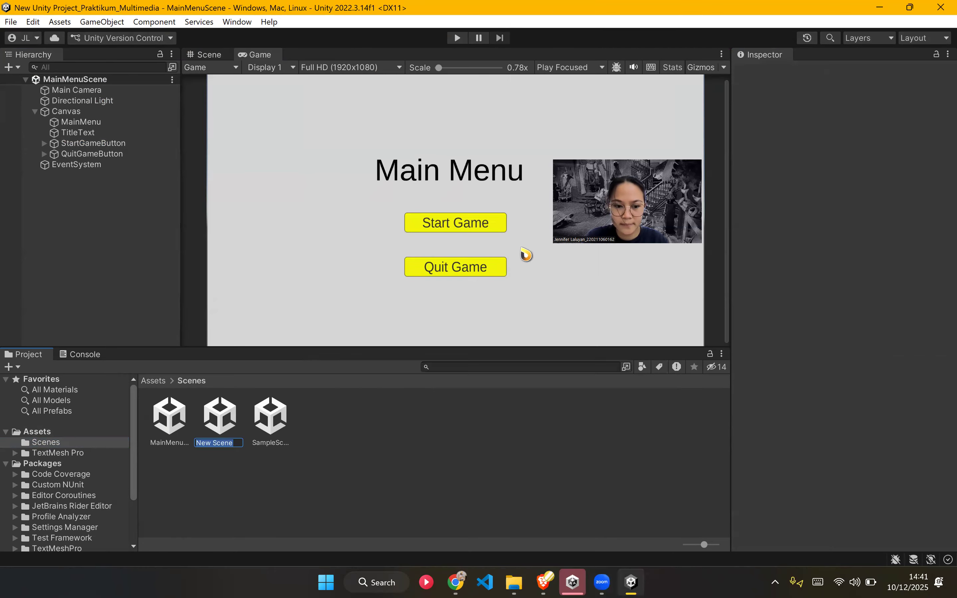
pyautogui.press('Return')
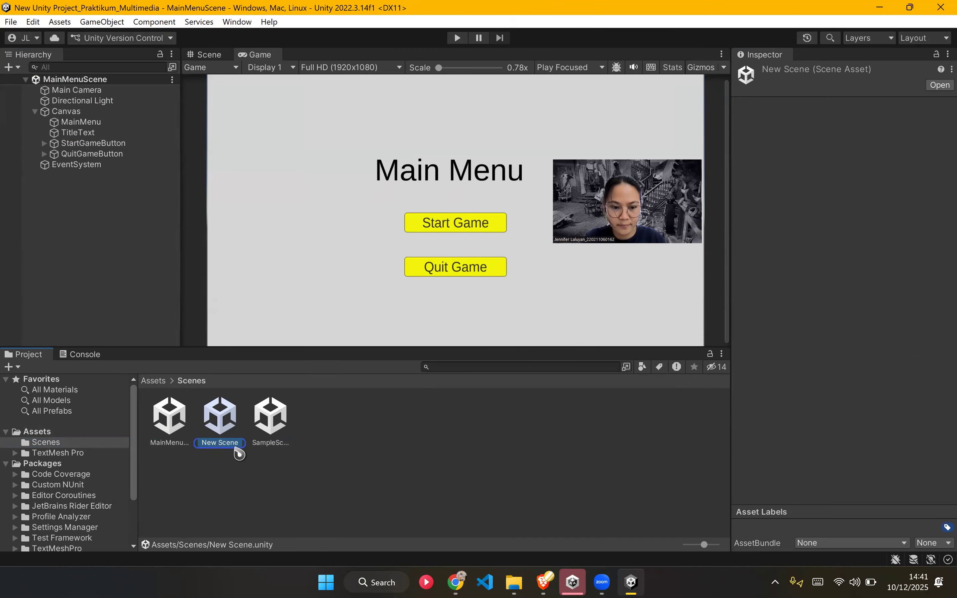
# Step: Check item 17 of the module PDF in Chrome about adding an image in the new scene, and return to Unity
pyautogui.hotkey('alt', 'Tab')
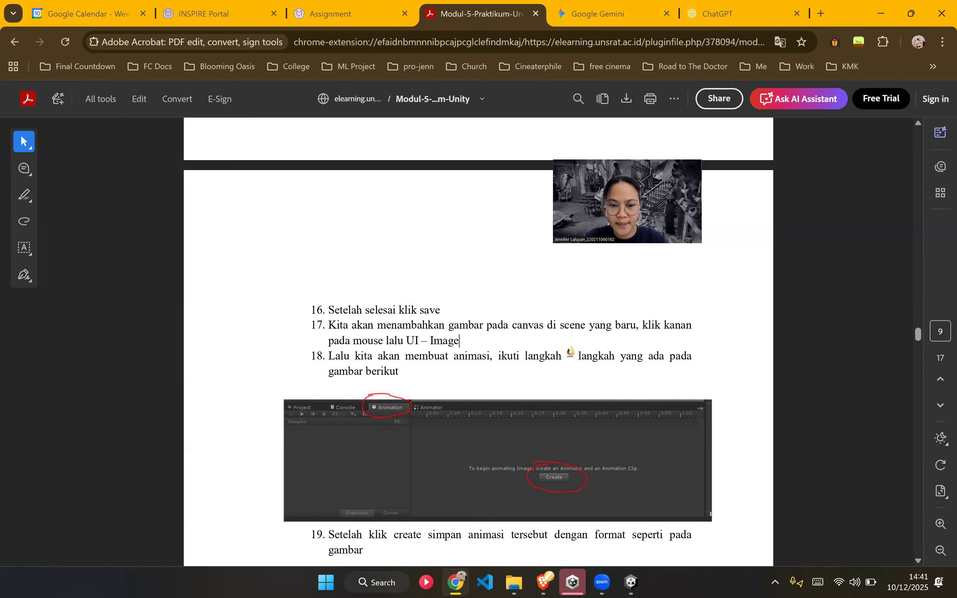
pyautogui.hotkey('alt', 'Tab')
pyautogui.click(380, 440)
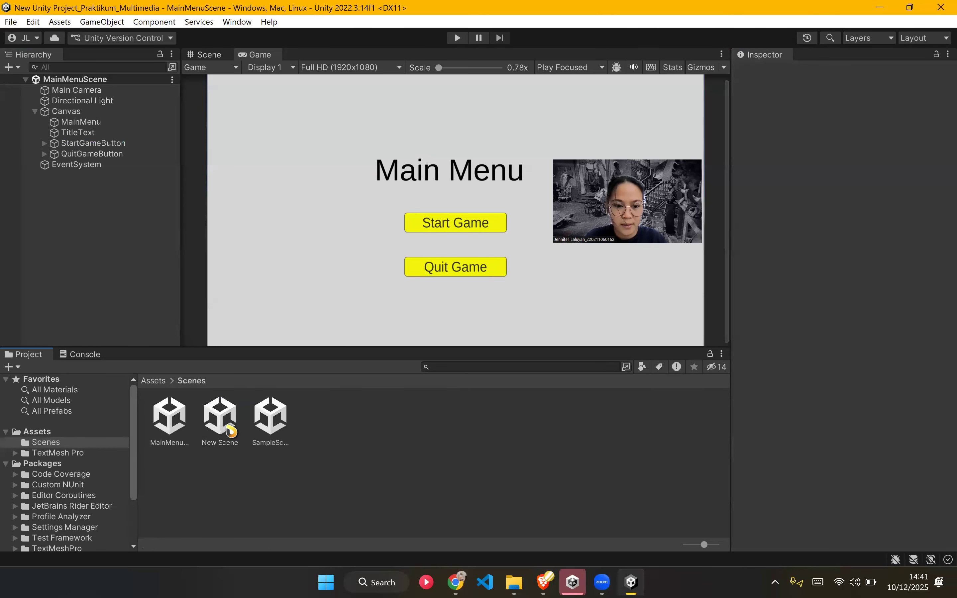
# Step: Open New Scene from the project's Assets/Scenes folder in place of MainMenuScene
pyautogui.click(214, 425)
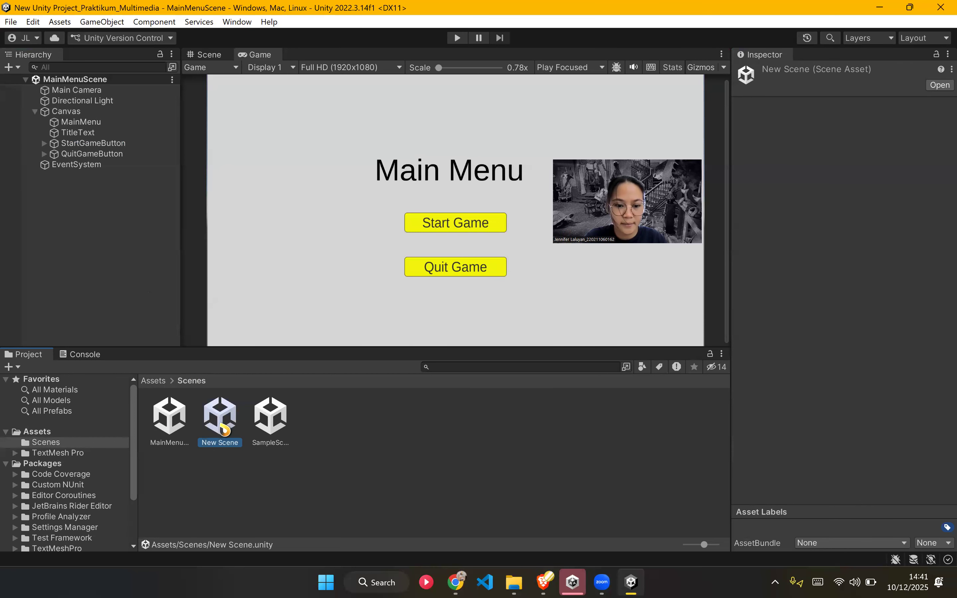
pyautogui.rightClick(221, 428)
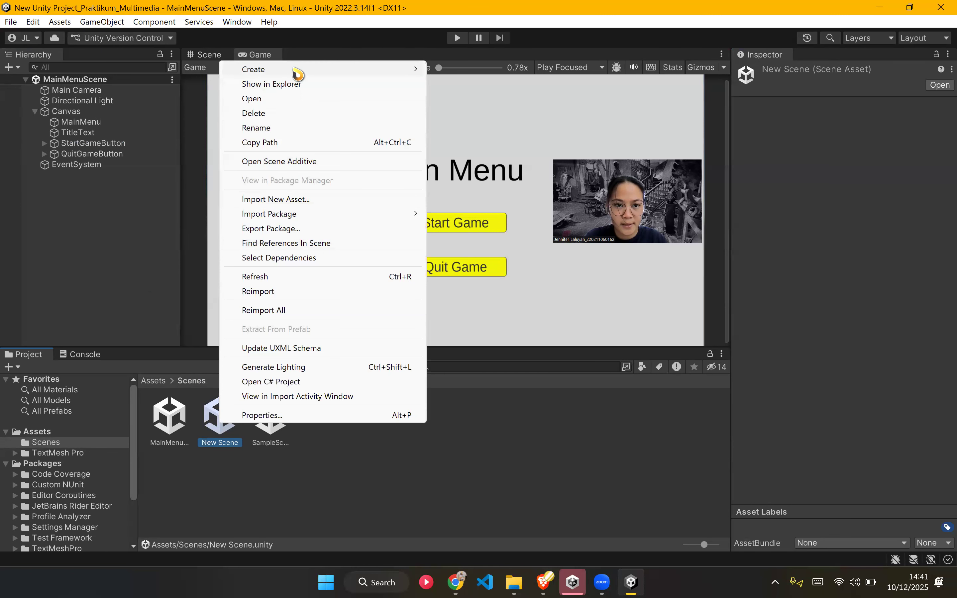
pyautogui.click(240, 440)
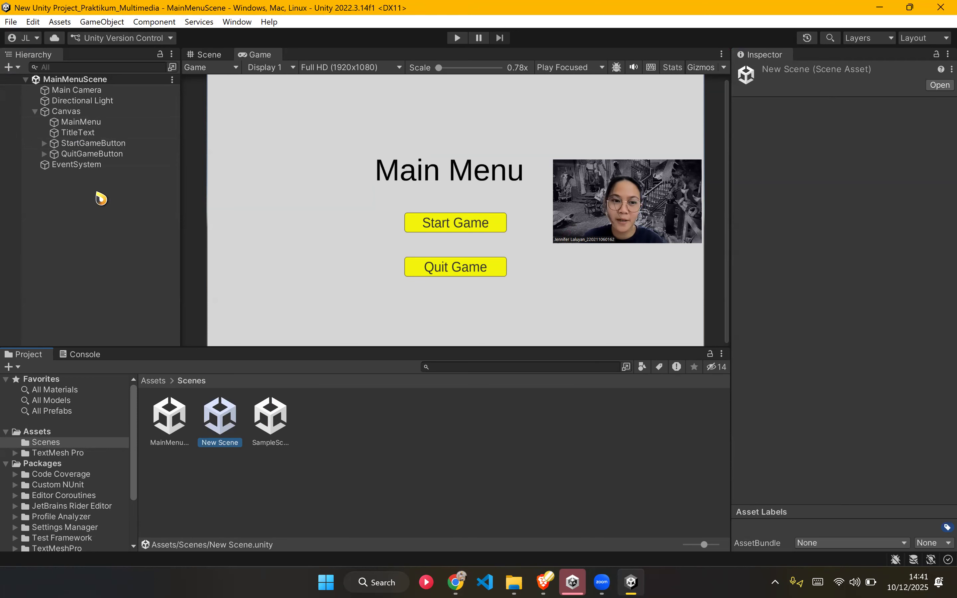
pyautogui.click(10, 21)
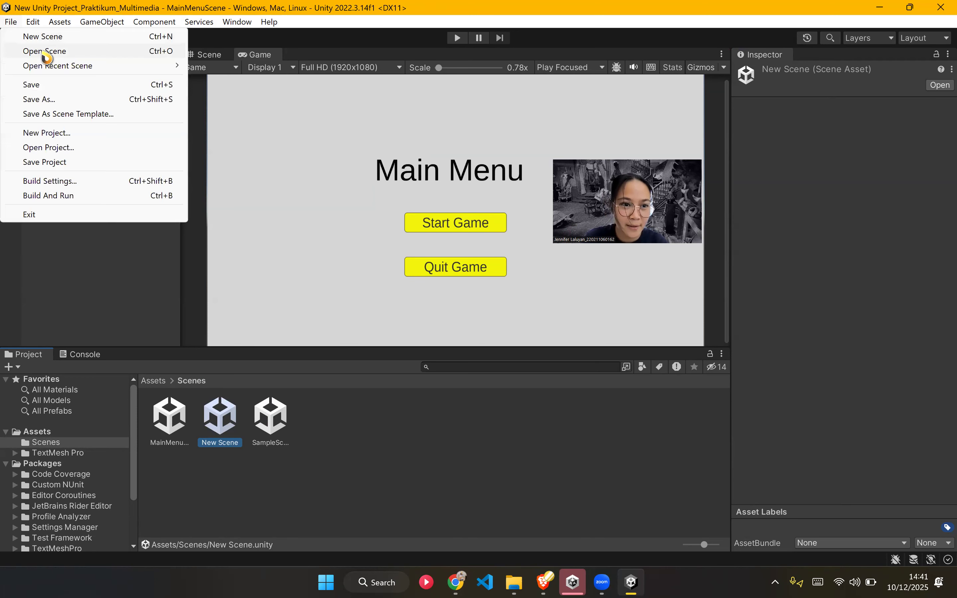
pyautogui.click(44, 51)
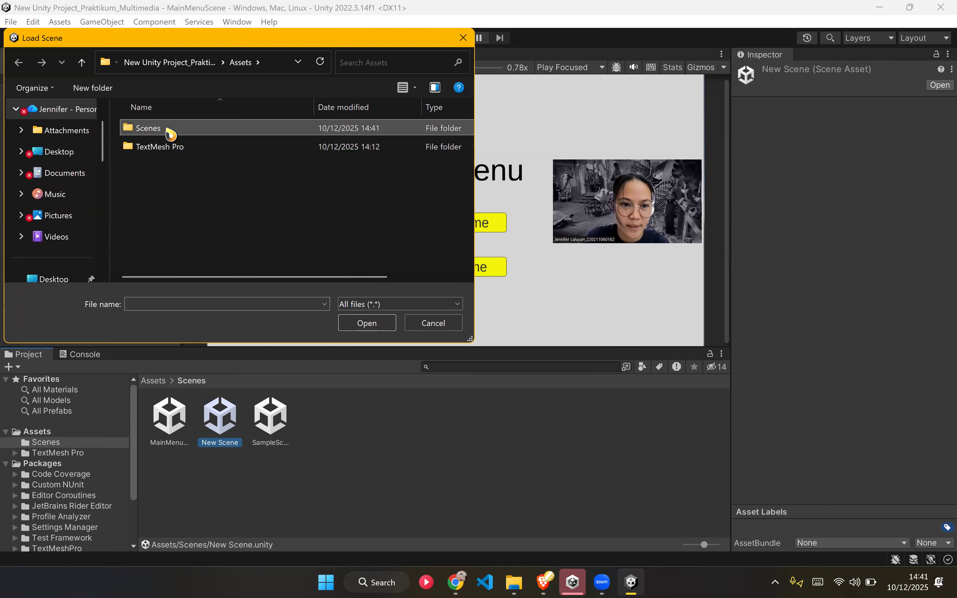
pyautogui.doubleClick(170, 134)
pyautogui.click(184, 148)
pyautogui.click(367, 331)
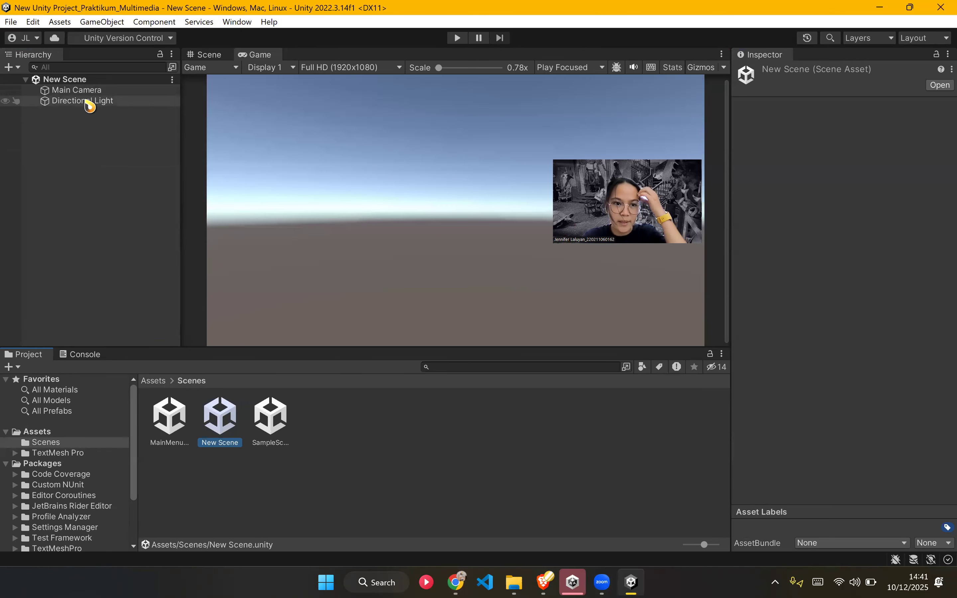
# Step: Add a UI Canvas to New Scene, then switch to the module PDF in Chrome and back to Unity
pyautogui.rightClick(91, 126)
pyautogui.moveTo(134, 389)
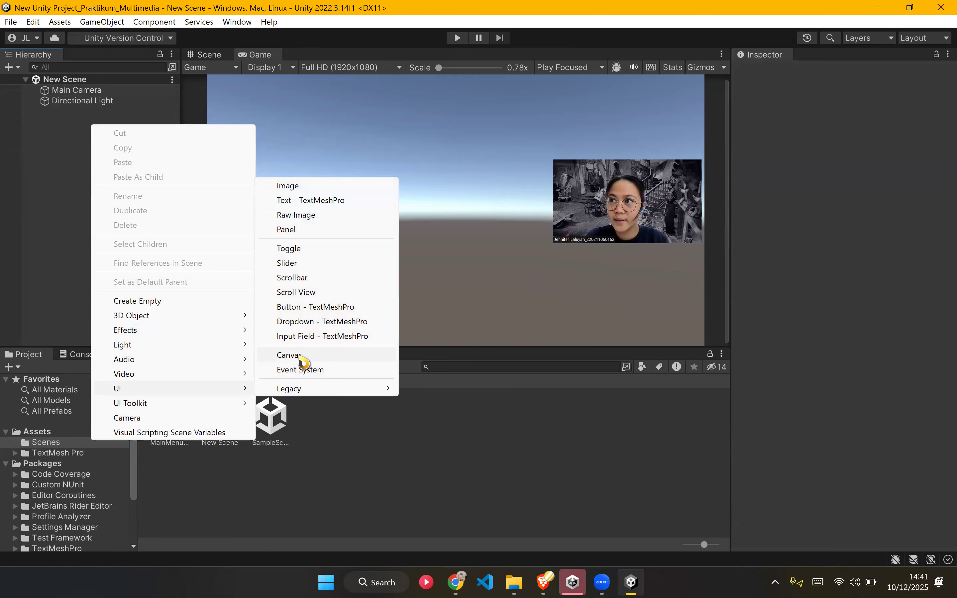
pyautogui.click(293, 356)
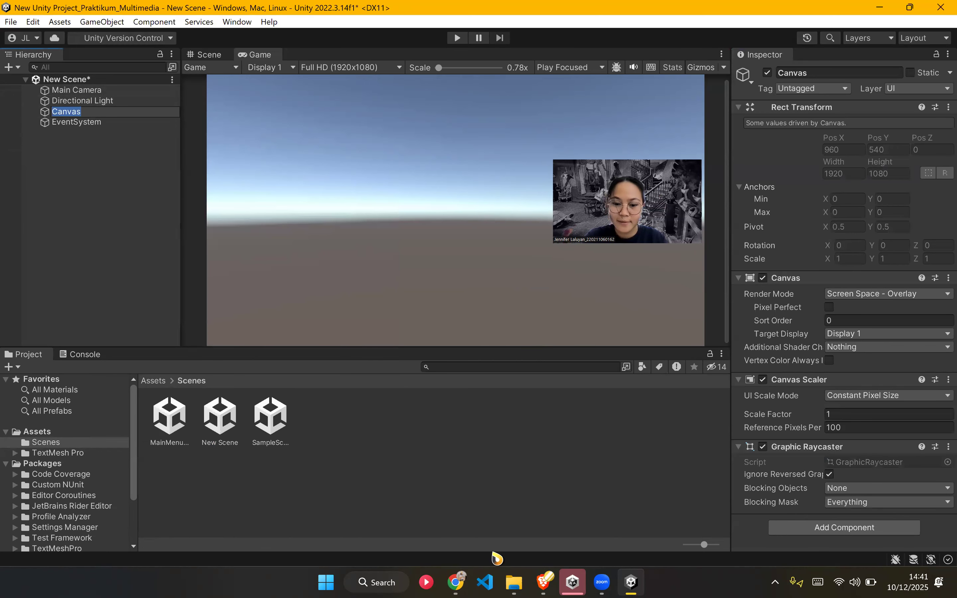
pyautogui.click(455, 582)
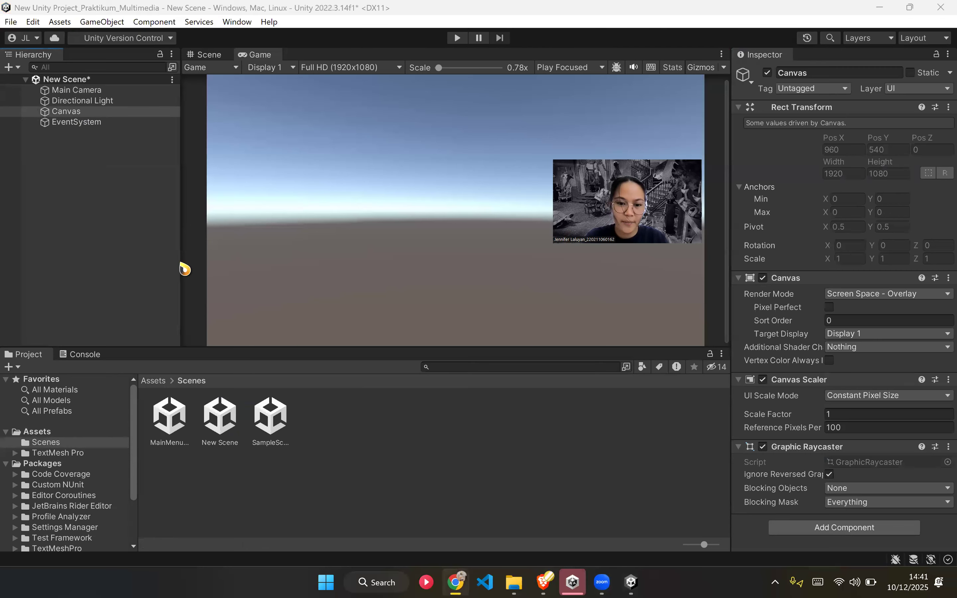
pyautogui.hotkey('alt', 'Tab')
# Step: Delete the Canvas and the EventSystem from New Scene's hierarchy
pyautogui.click(87, 112)
pyautogui.rightClick(87, 114)
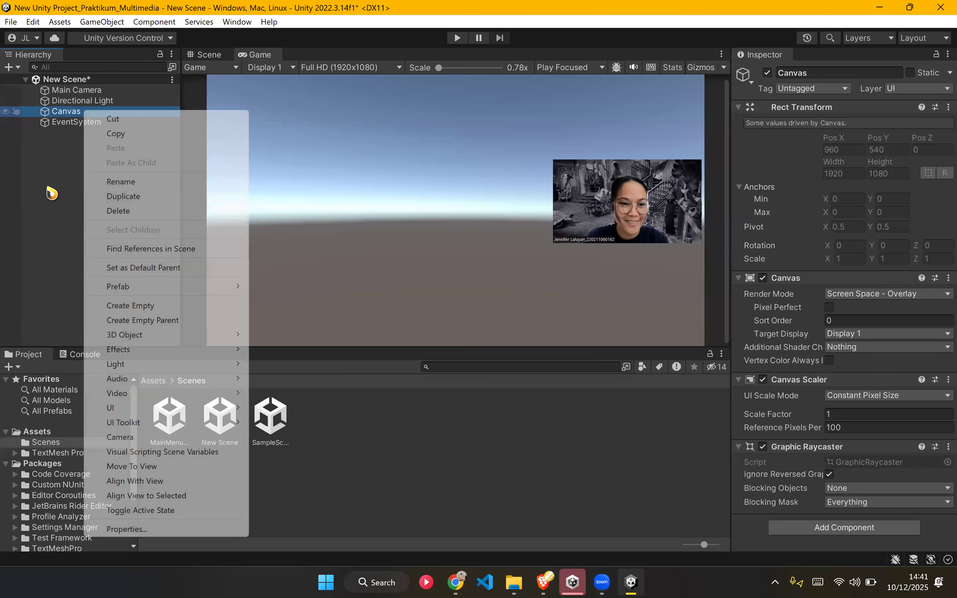
pyautogui.click(62, 158)
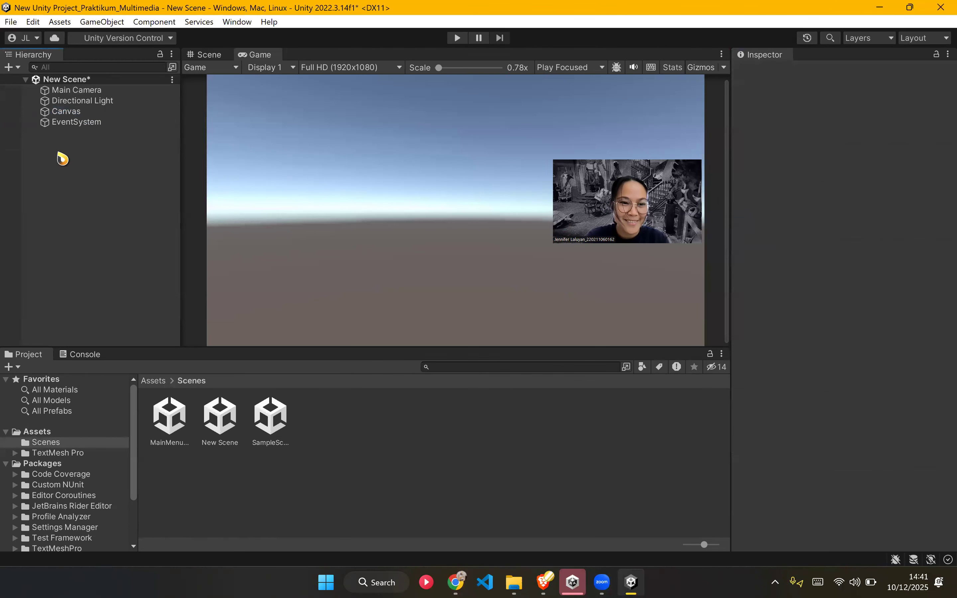
pyautogui.click(64, 113)
pyautogui.rightClick(64, 117)
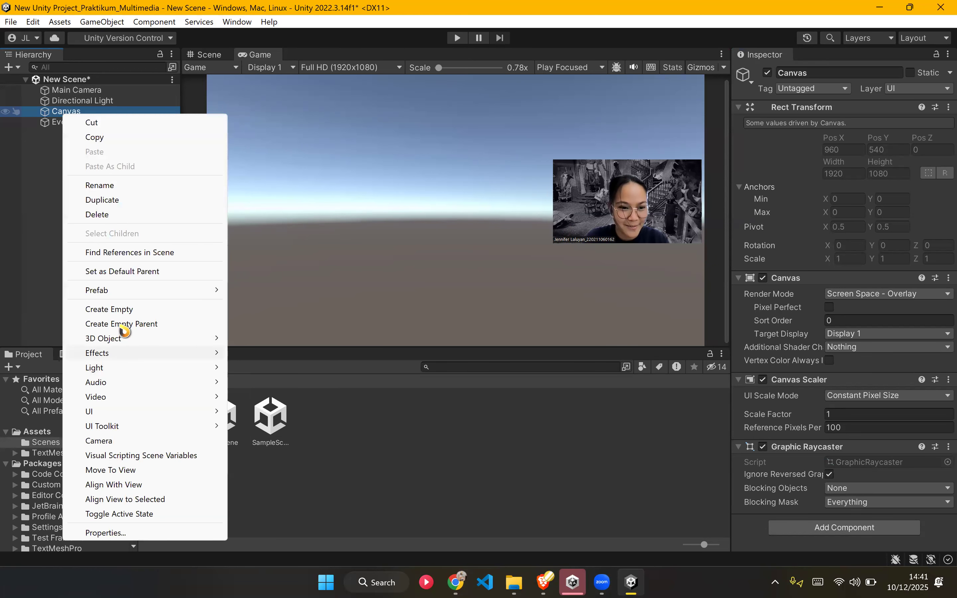
pyautogui.click(106, 214)
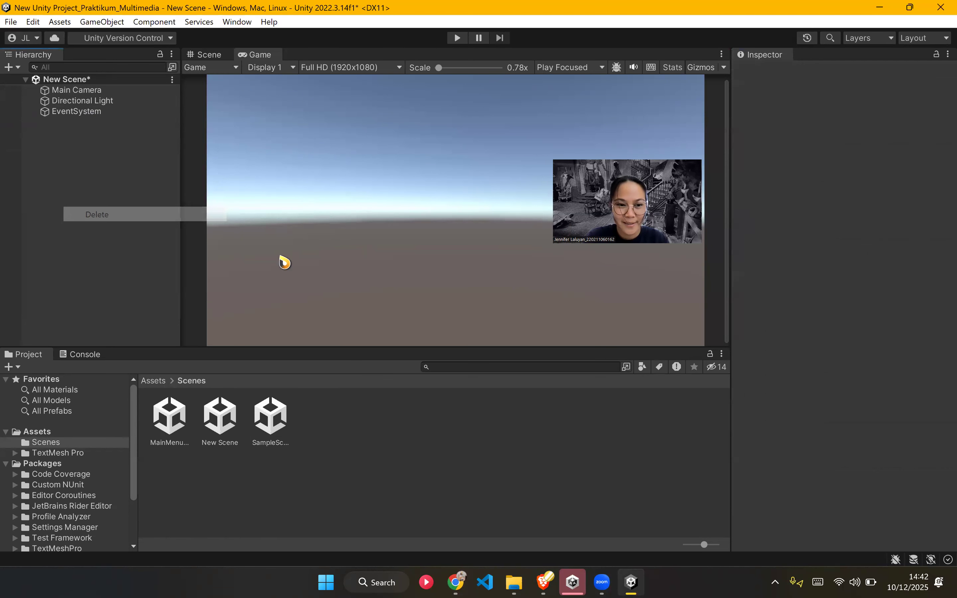
pyautogui.click(86, 112)
pyautogui.rightClick(82, 112)
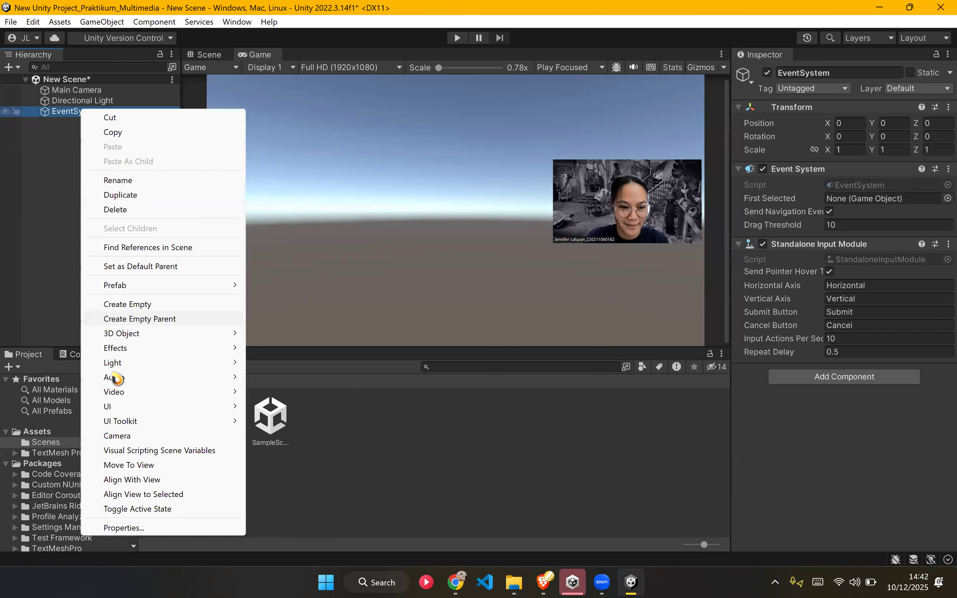
pyautogui.click(120, 209)
# Step: Recheck item 17 of the module PDF in Chrome and add a UI Image to New Scene in Unity
pyautogui.hotkey('alt', 'Tab')
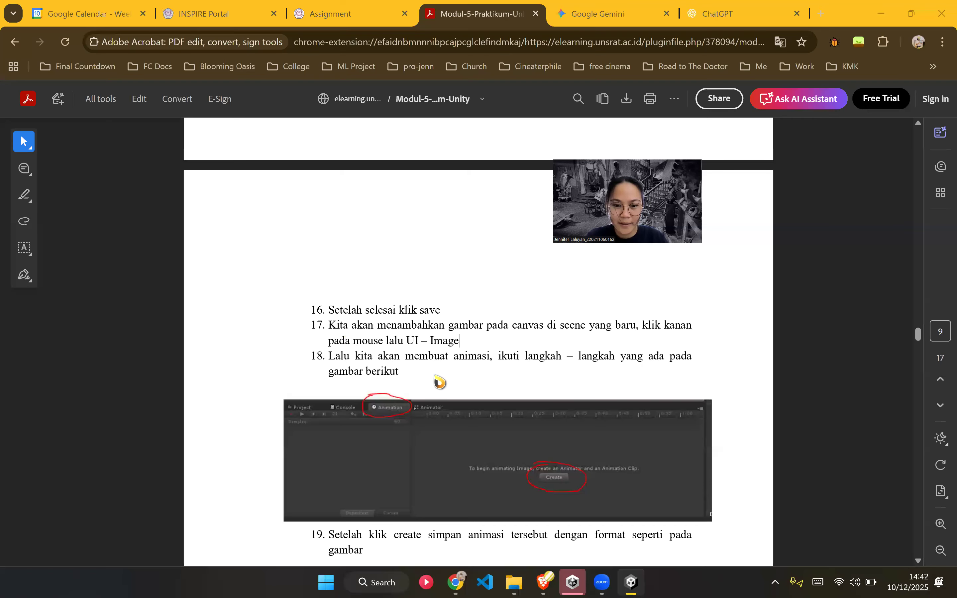
pyautogui.scroll(-2, 439, 382)
pyautogui.hotkey('alt', 'Tab')
pyautogui.rightClick(94, 148)
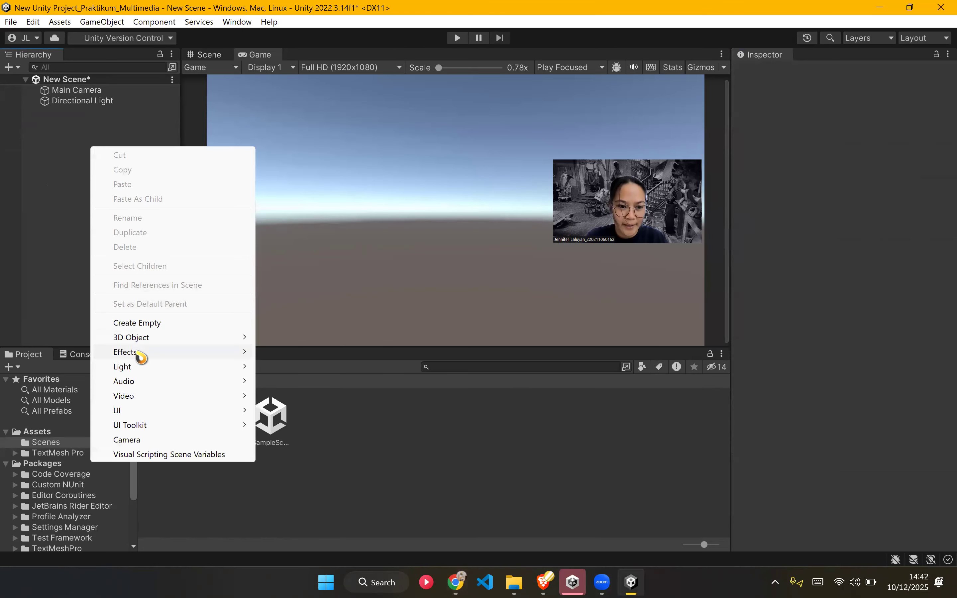
pyautogui.moveTo(145, 392)
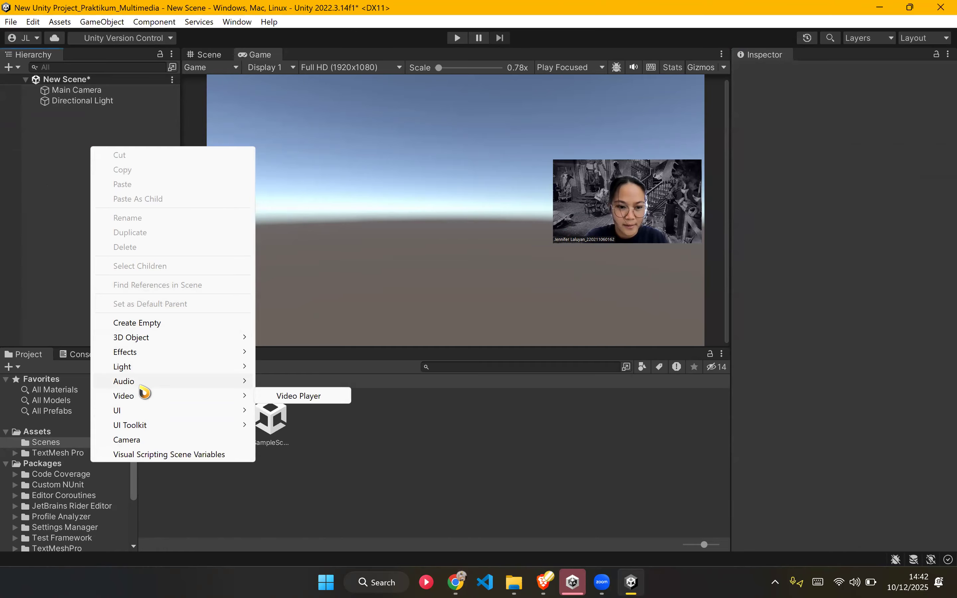
pyautogui.moveTo(144, 412)
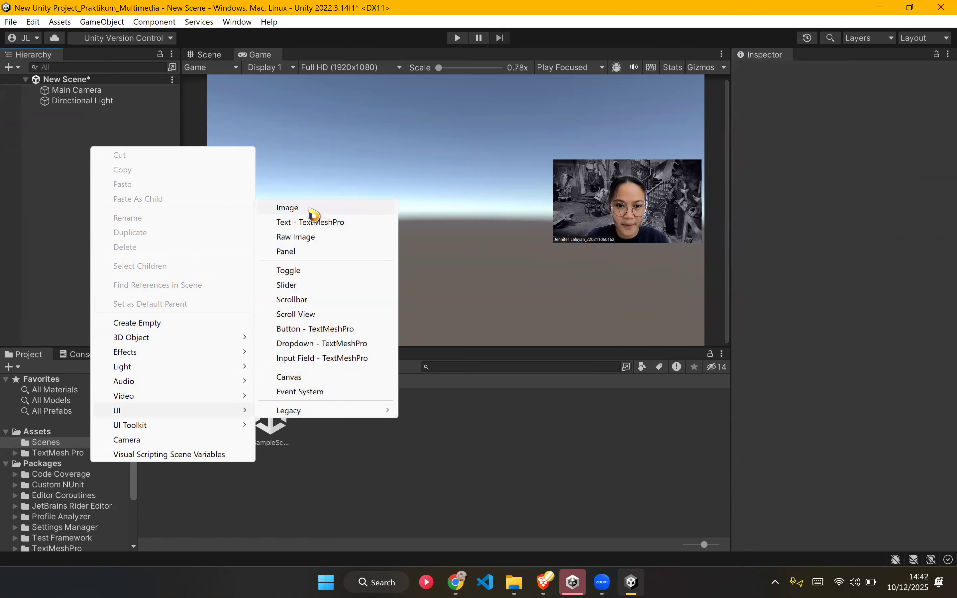
pyautogui.click(312, 214)
# Step: Examine items 18 and 19 of the module PDF in Chrome on creating and saving the image animation
pyautogui.hotkey('alt', 'Tab')
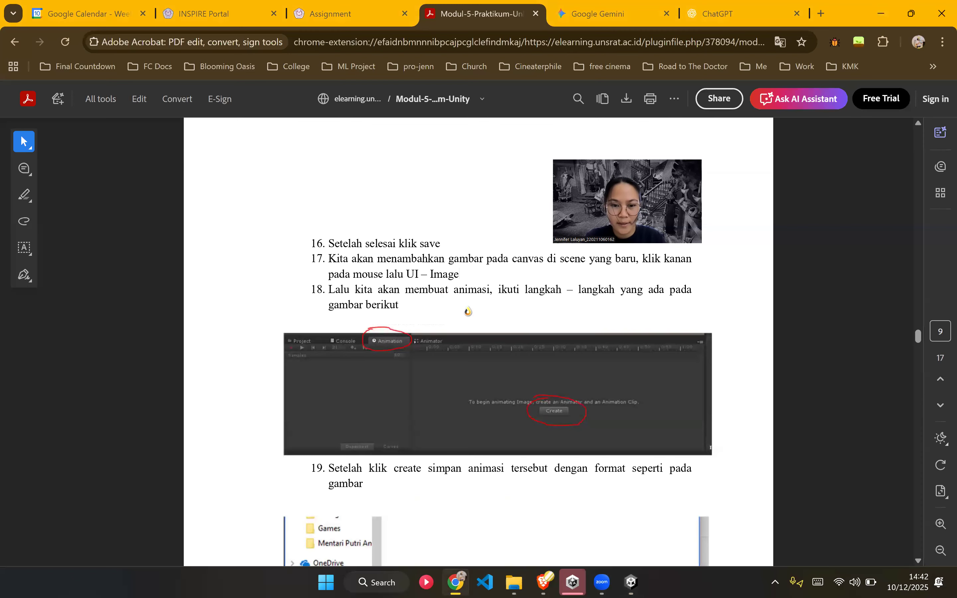
pyautogui.scroll(-2, 514, 317)
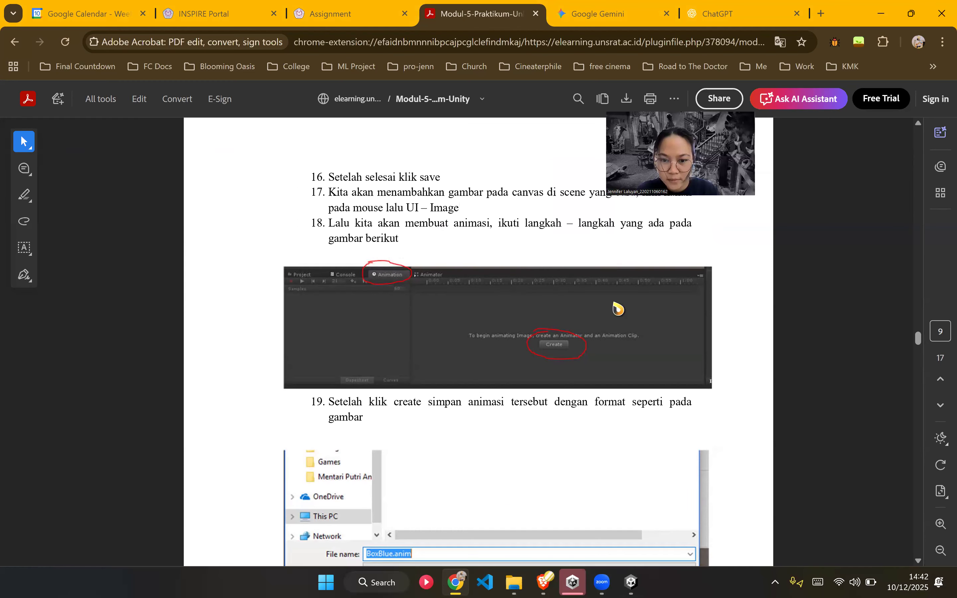
# Step: Switch to Unity, open the Animation window and dock it beside the Project and Console windows
pyautogui.hotkey('alt', 'Tab')
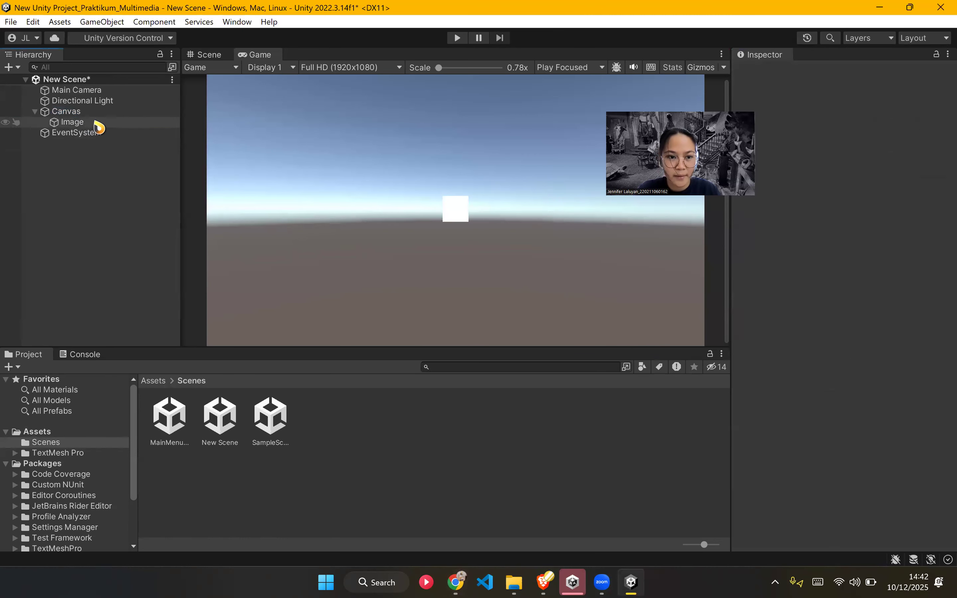
pyautogui.click(106, 123)
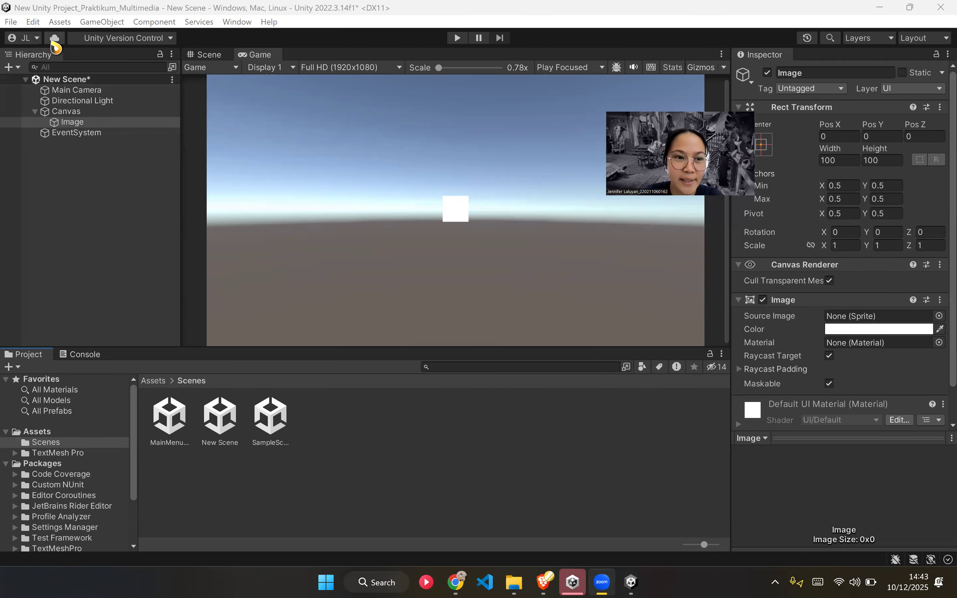
pyautogui.click(246, 20)
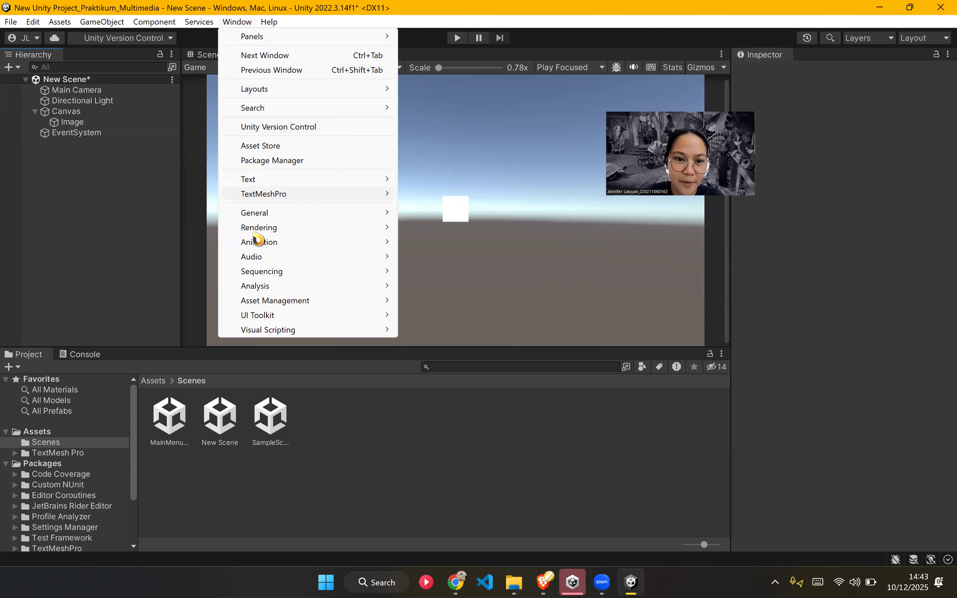
pyautogui.moveTo(284, 243)
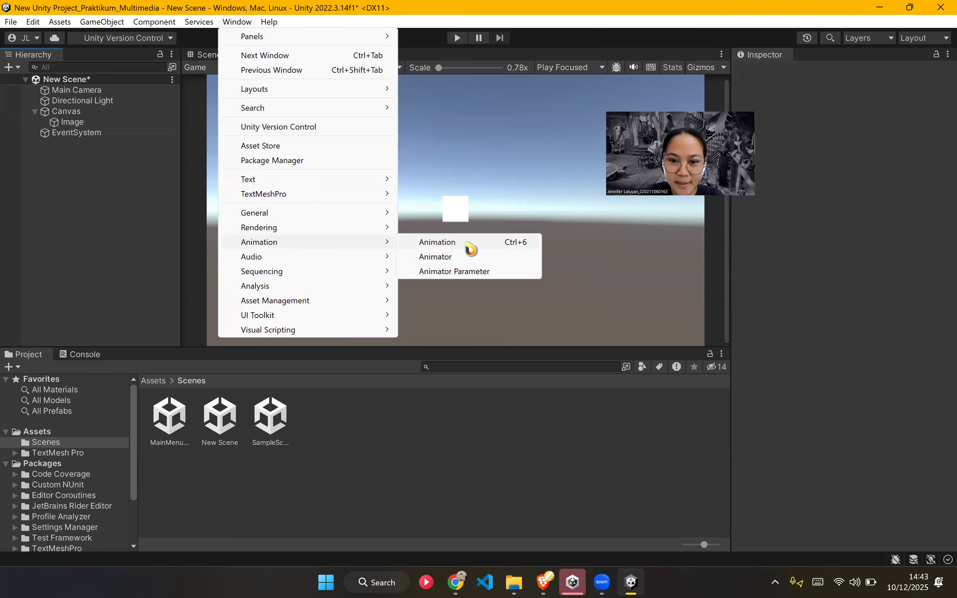
pyautogui.click(467, 245)
pyautogui.moveTo(230, 209); pyautogui.dragTo(288, 211)
pyautogui.moveTo(250, 124); pyautogui.dragTo(131, 367)
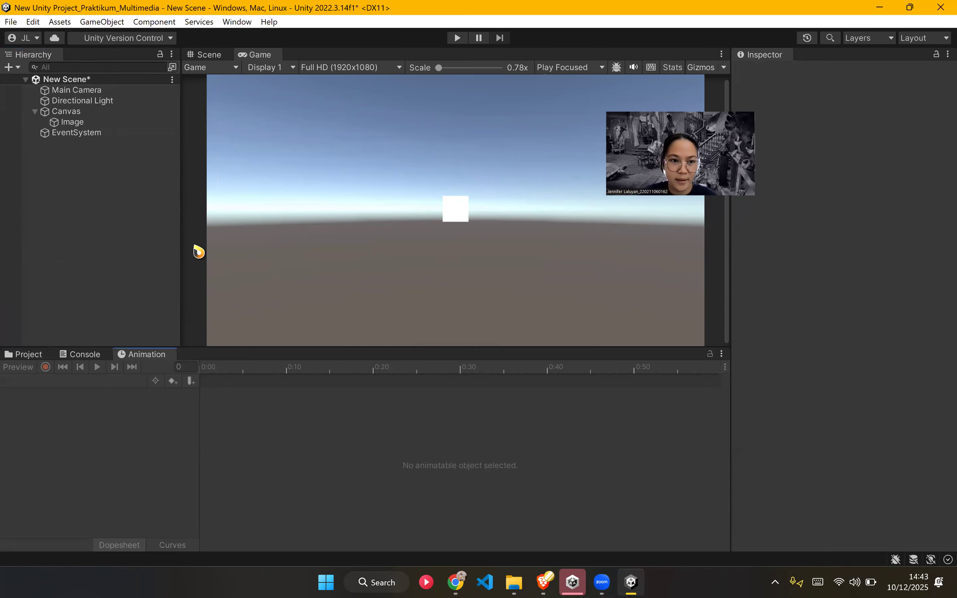
# Step: Select the Image object under Canvas and check step 19 of the PDF module for the animation's file name format
pyautogui.click(92, 122)
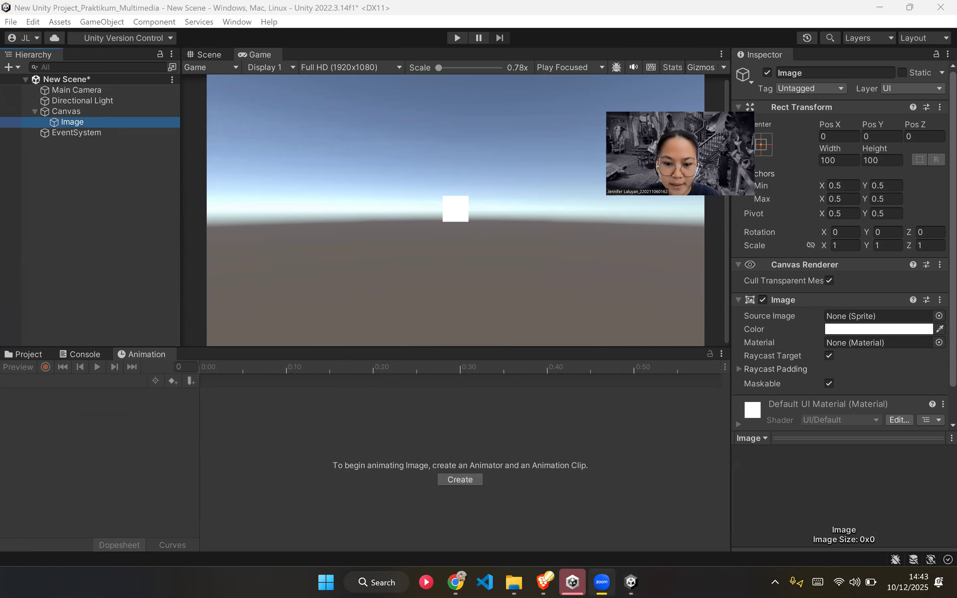
pyautogui.click(456, 582)
pyautogui.hotkey('alt', 'Tab')
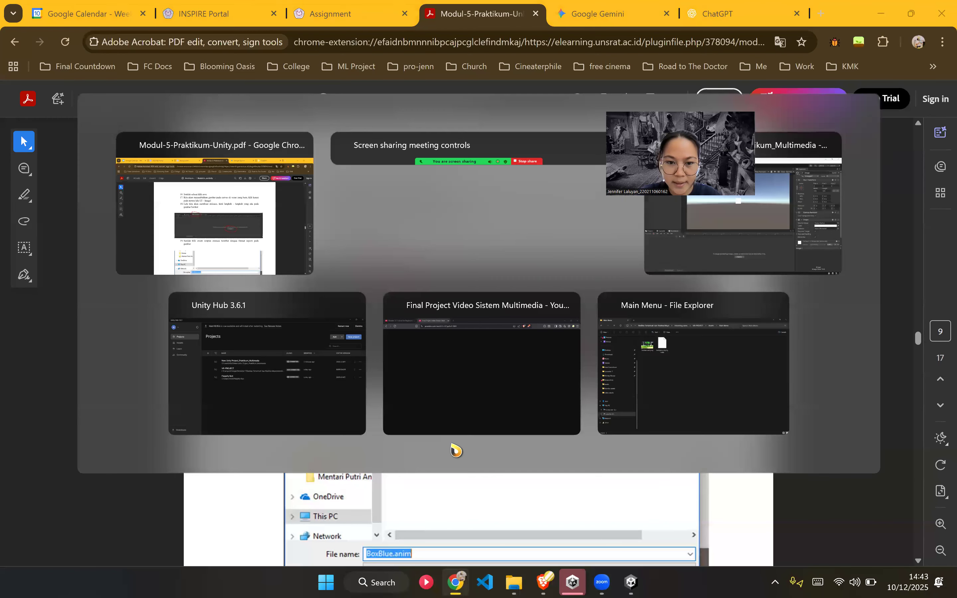
pyautogui.scroll(-3, 466, 432)
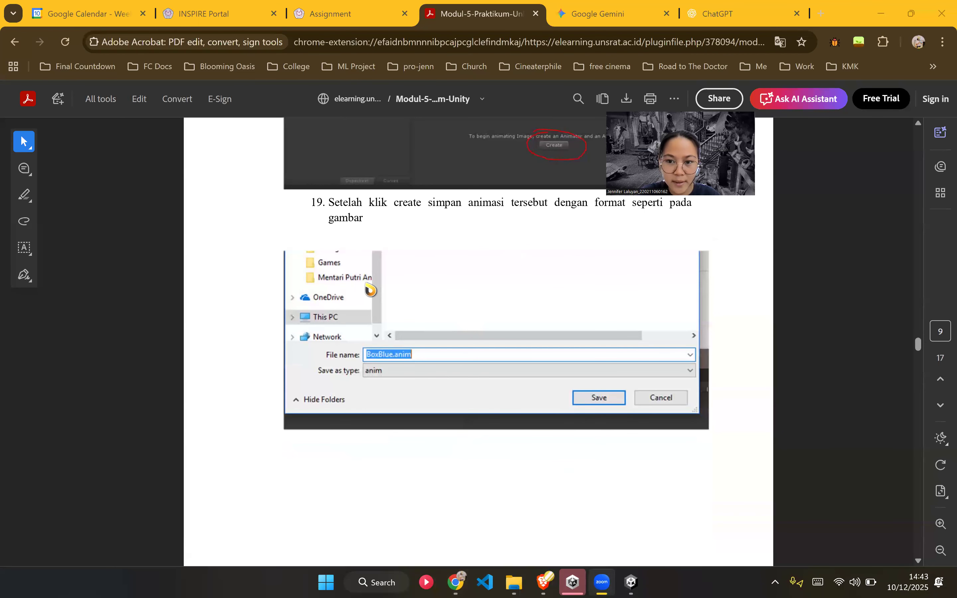
pyautogui.moveTo(631, 582)
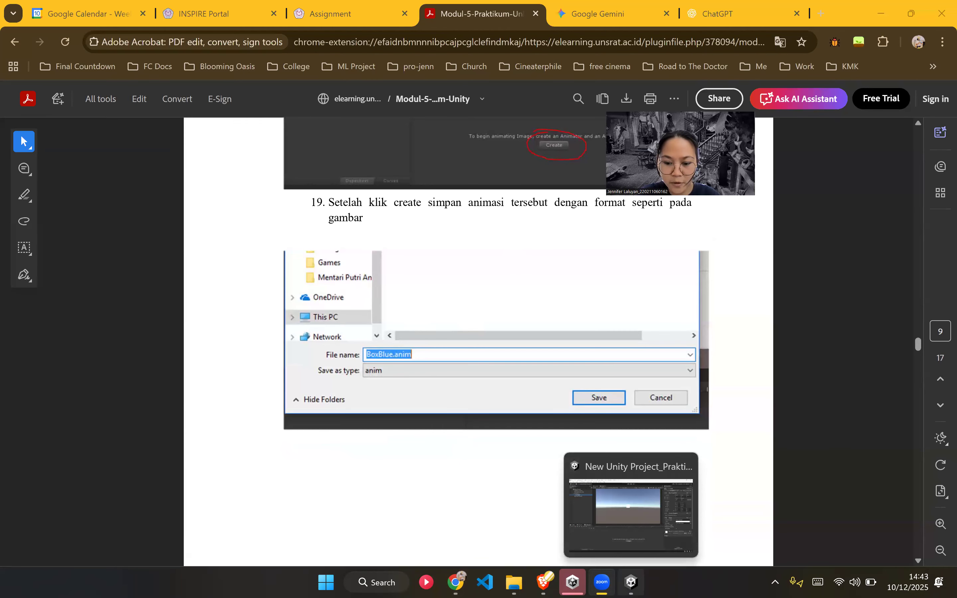
pyautogui.click(631, 582)
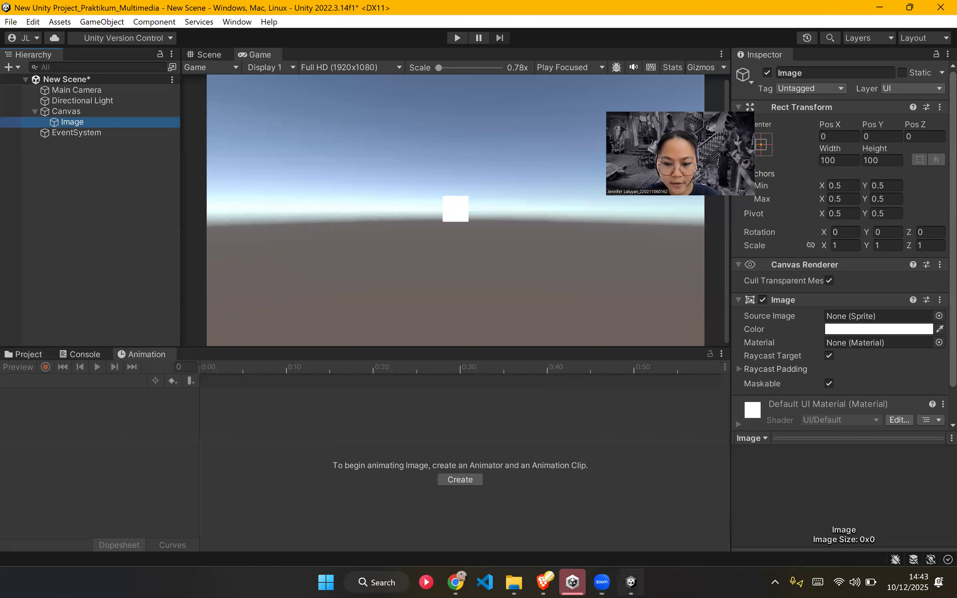
# Step: Start creating an animation clip for the Image and make a new folder named Animation inside Assets for it
pyautogui.click(464, 481)
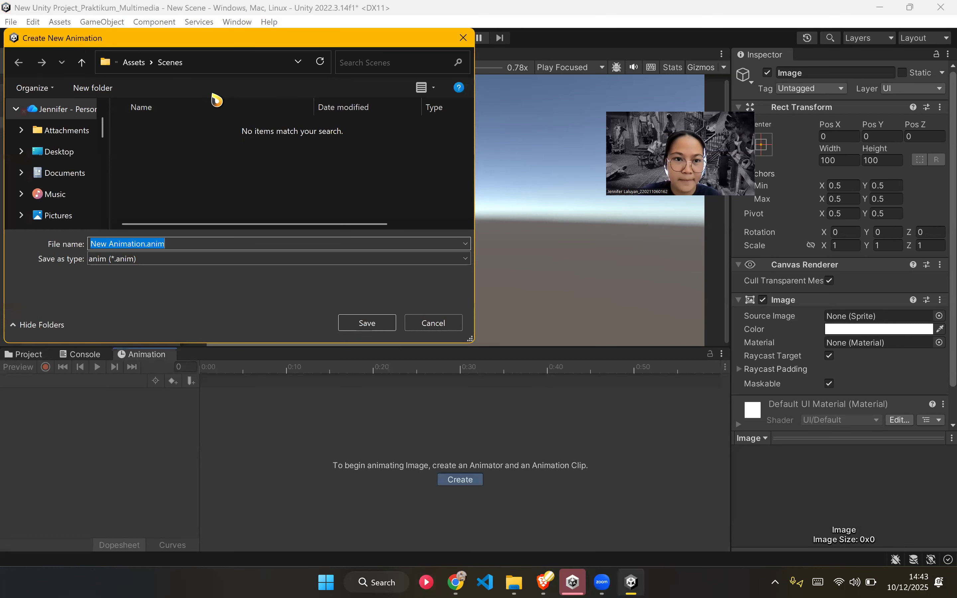
pyautogui.click(134, 65)
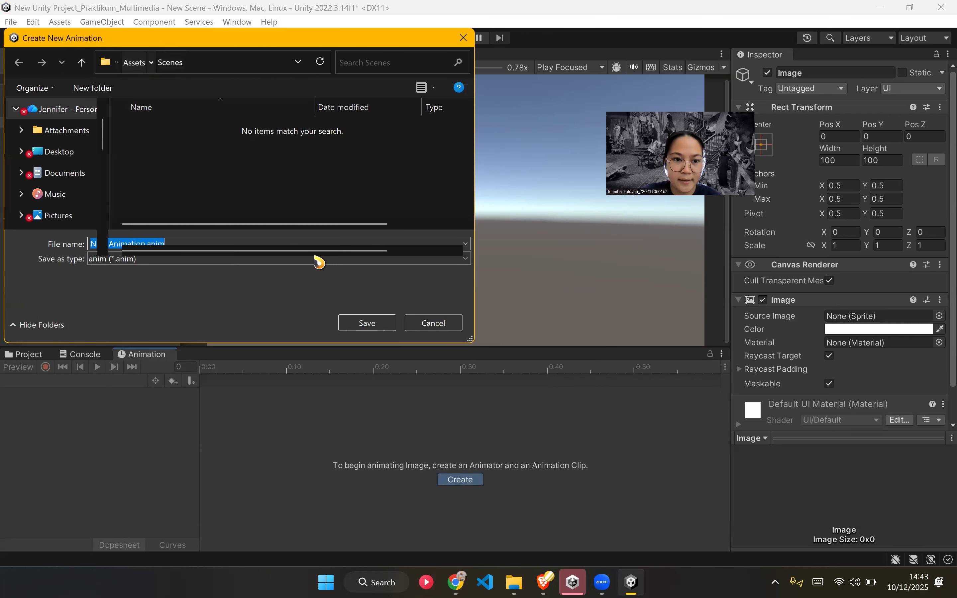
pyautogui.click(99, 91)
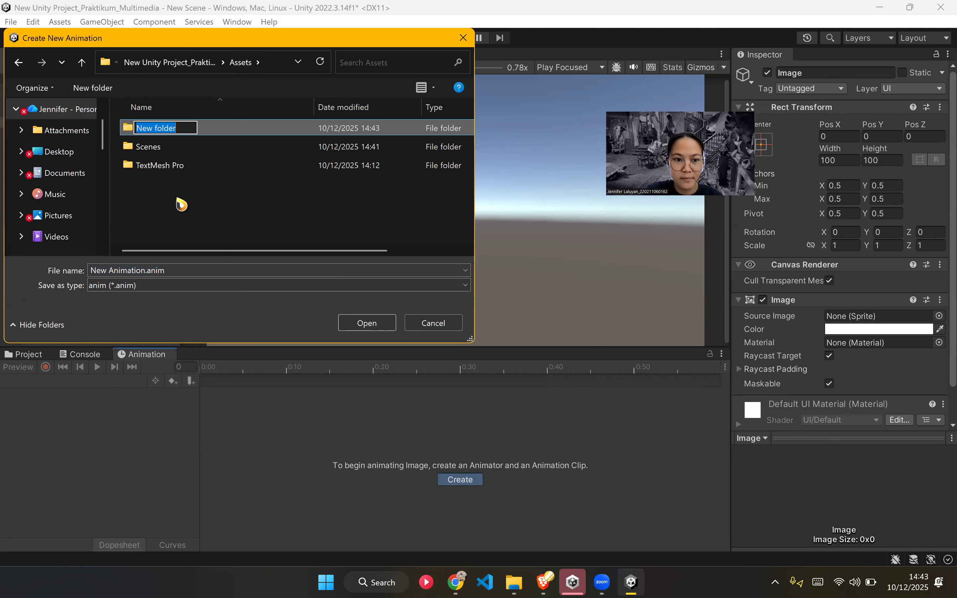
pyautogui.write('Animation')
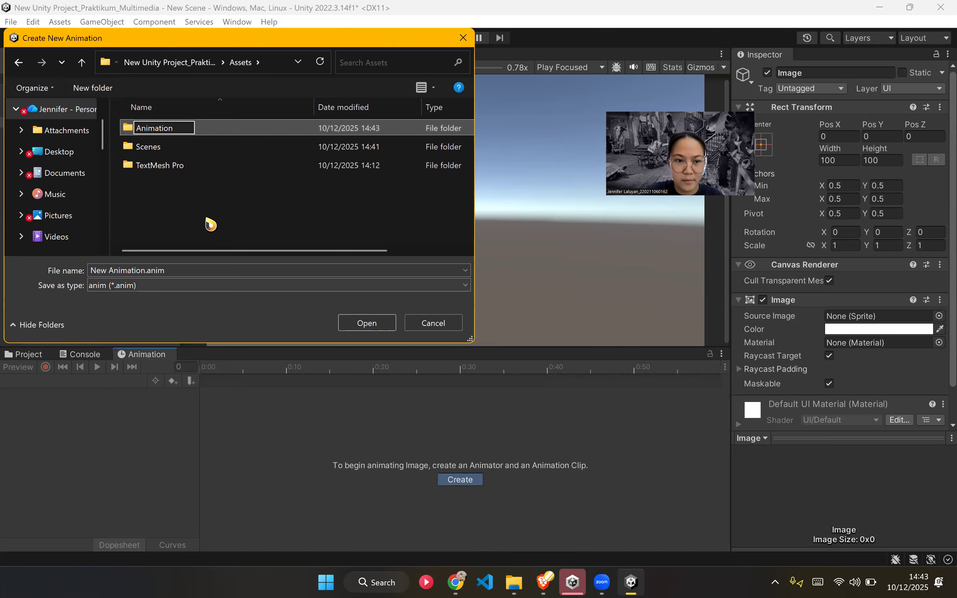
pyautogui.doubleClick(225, 132)
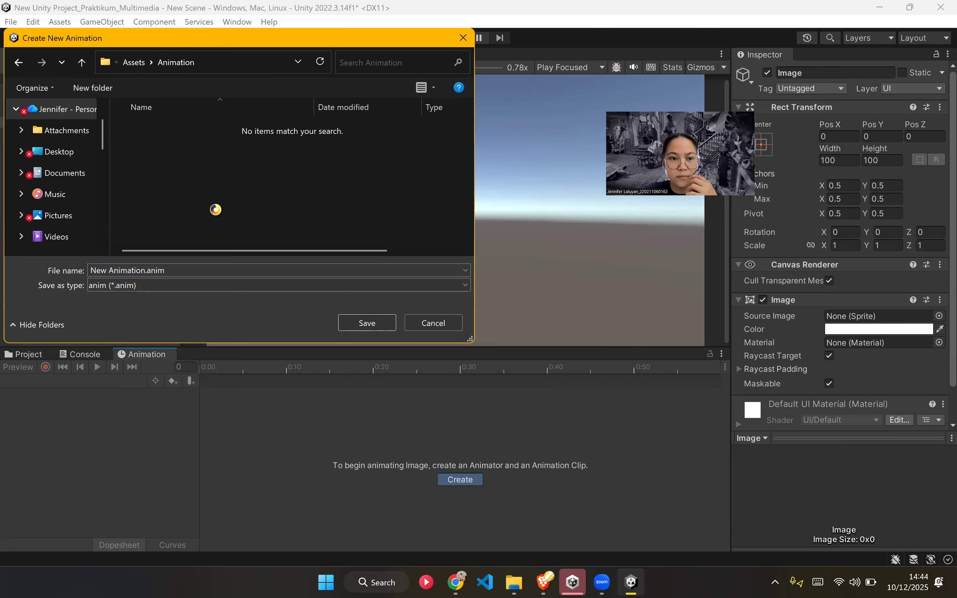
# Step: Name the animation clip BoxBlue.anim and save it in the Animation folder
pyautogui.click(137, 273)
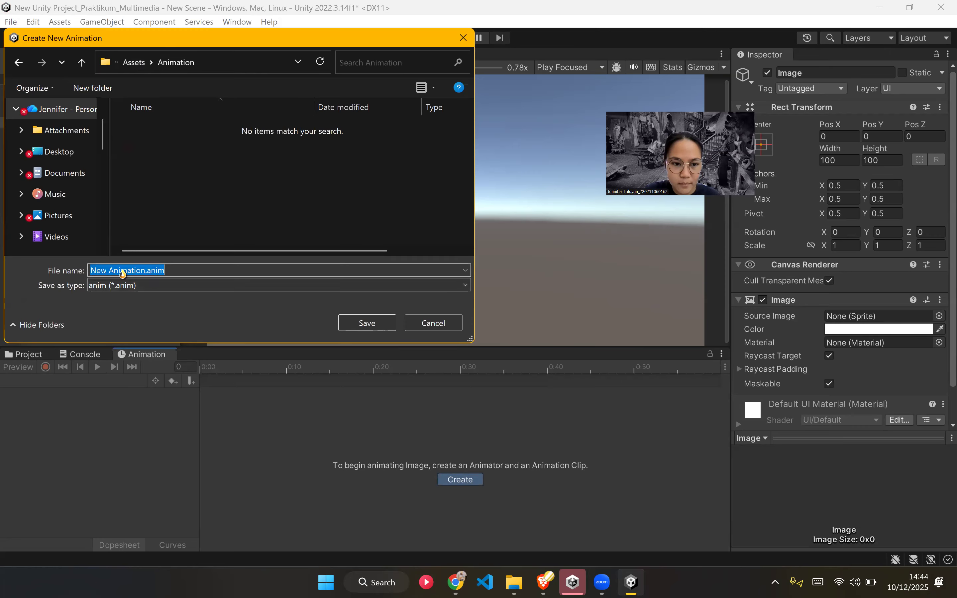
pyautogui.click(91, 273)
pyautogui.moveTo(92, 273); pyautogui.dragTo(142, 276)
pyautogui.write('Bo')
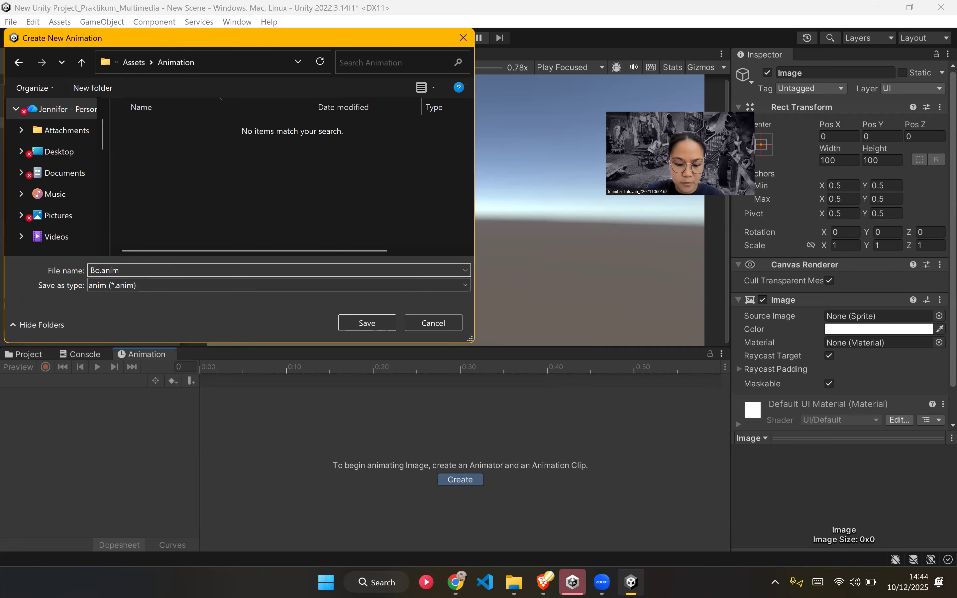
pyautogui.write('xBlue')
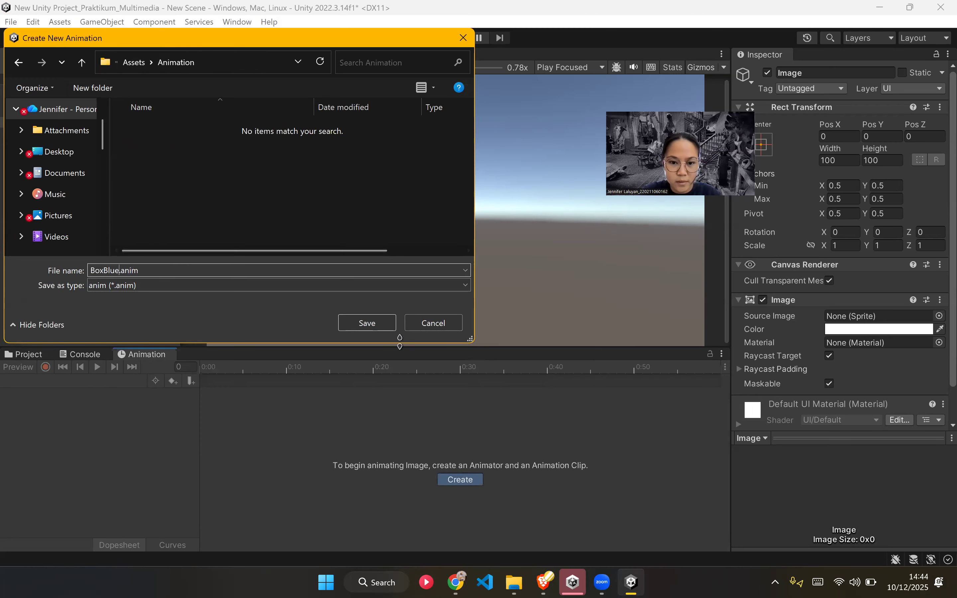
pyautogui.click(367, 322)
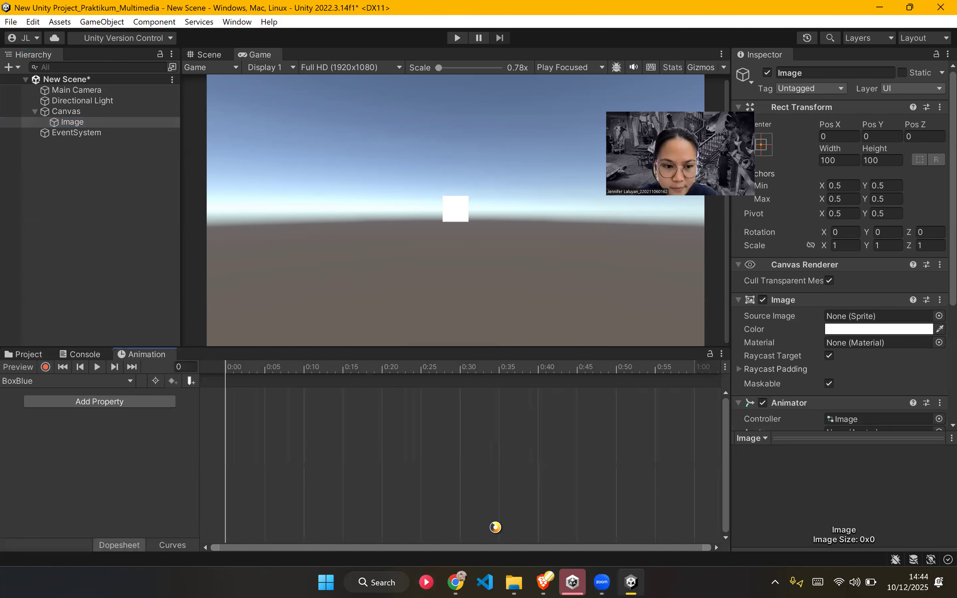
# Step: Read steps 20 to 22 of the PDF module on recording the animation, adding the Position property and moving the image
pyautogui.click(455, 582)
pyautogui.scroll(-10, 503, 413)
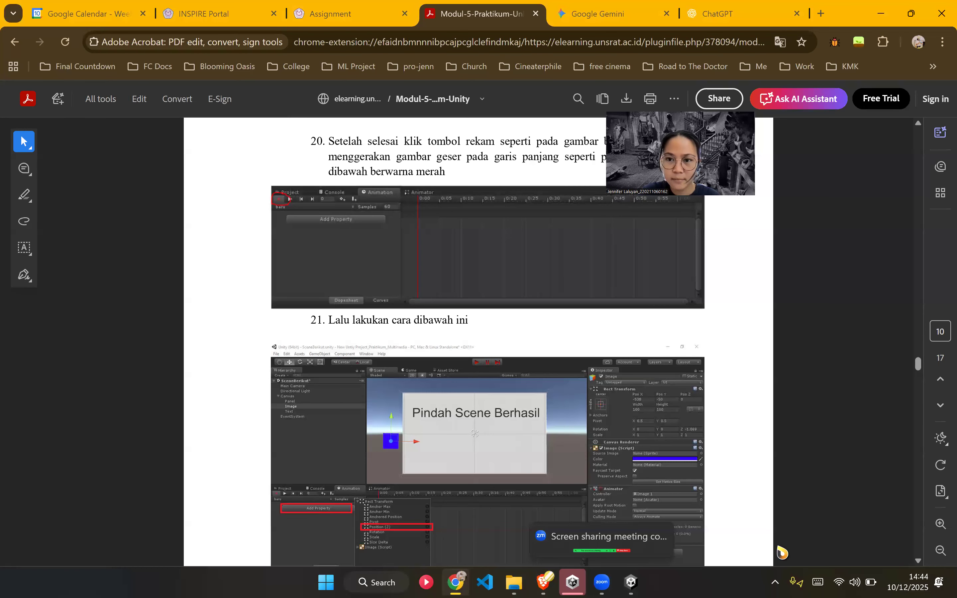
pyautogui.moveTo(684, 105); pyautogui.dragTo(791, 52)
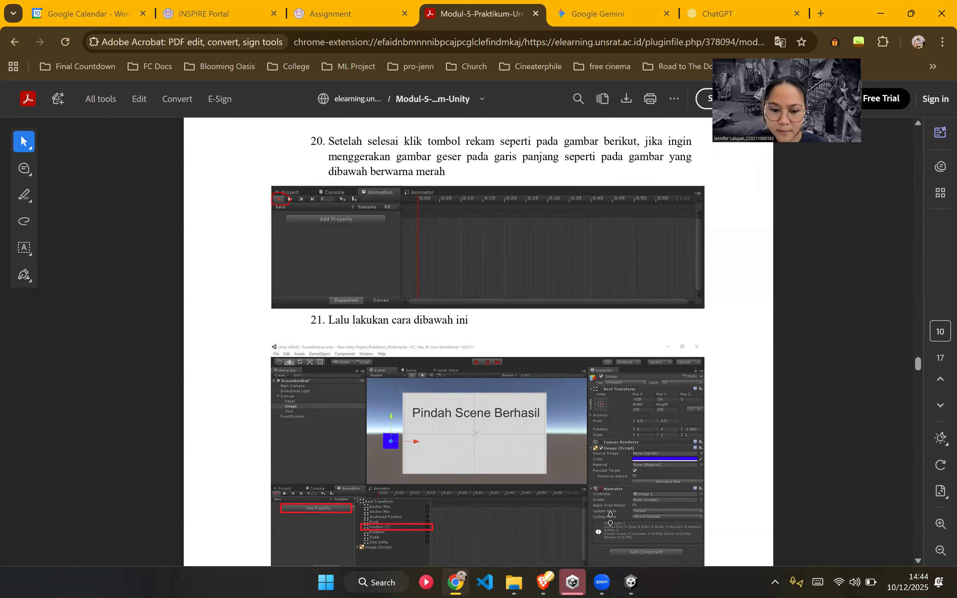
pyautogui.hotkey('alt', 'Tab')
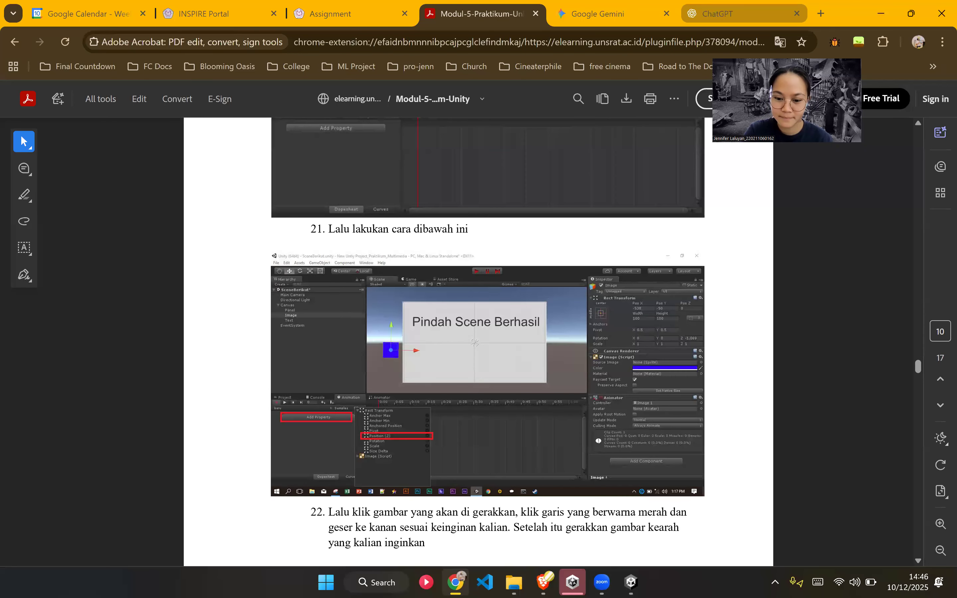
pyautogui.hotkey('alt', 'Tab')
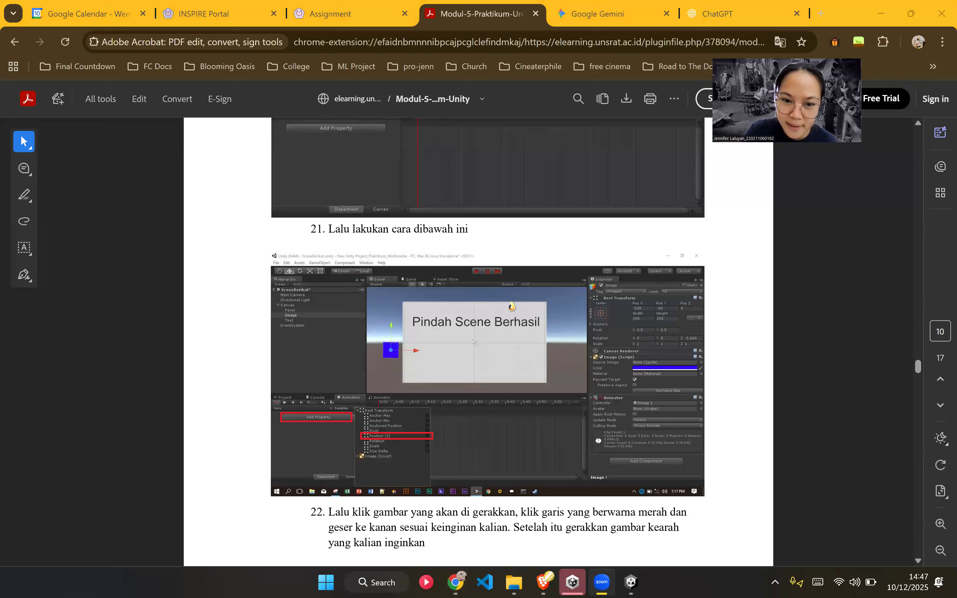
pyautogui.scroll(-2, 550, 367)
pyautogui.scroll(2, 551, 372)
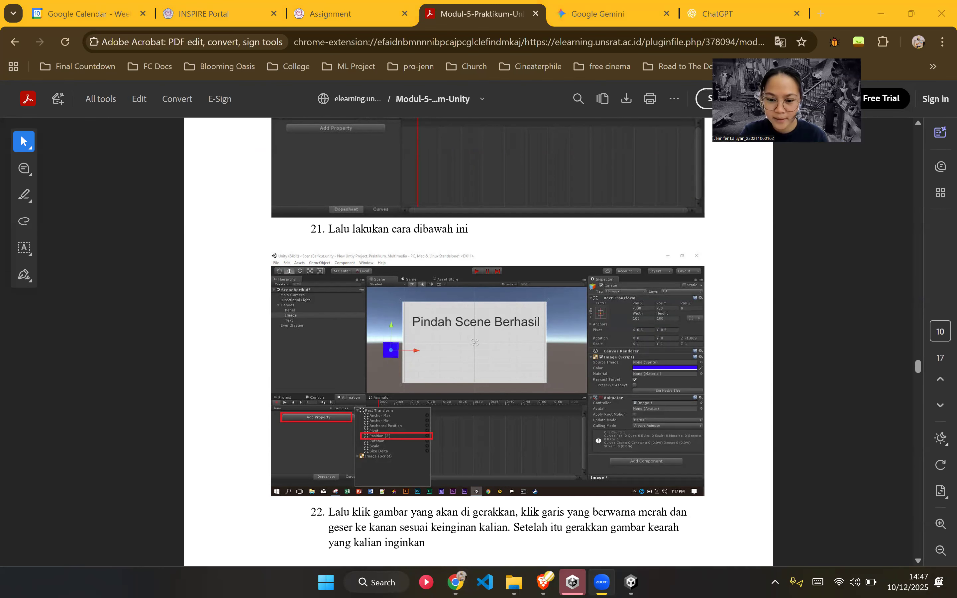
# Step: Switch to Unity and reopen the recent scene New Scene
pyautogui.click(631, 582)
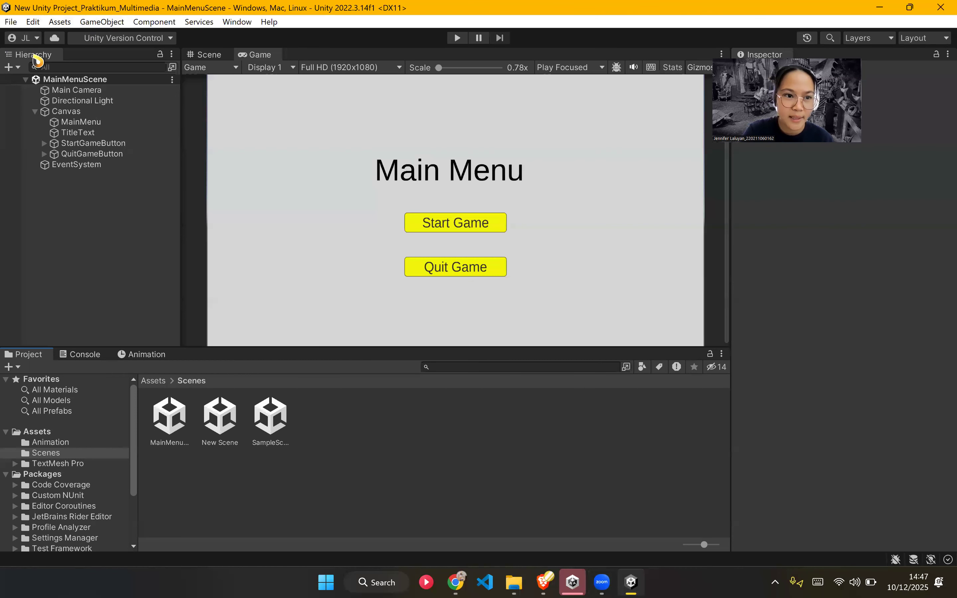
pyautogui.click(11, 21)
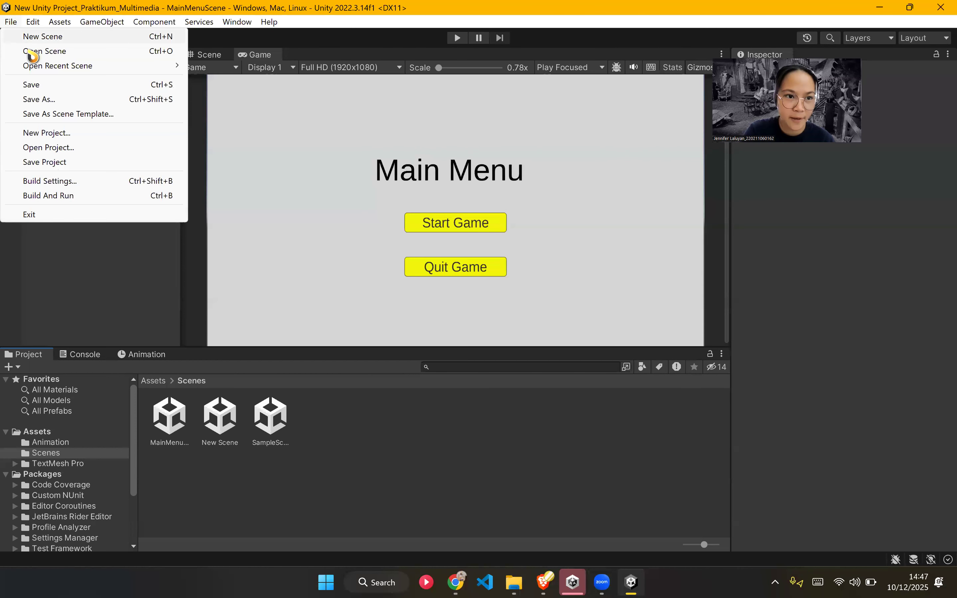
pyautogui.moveTo(35, 66)
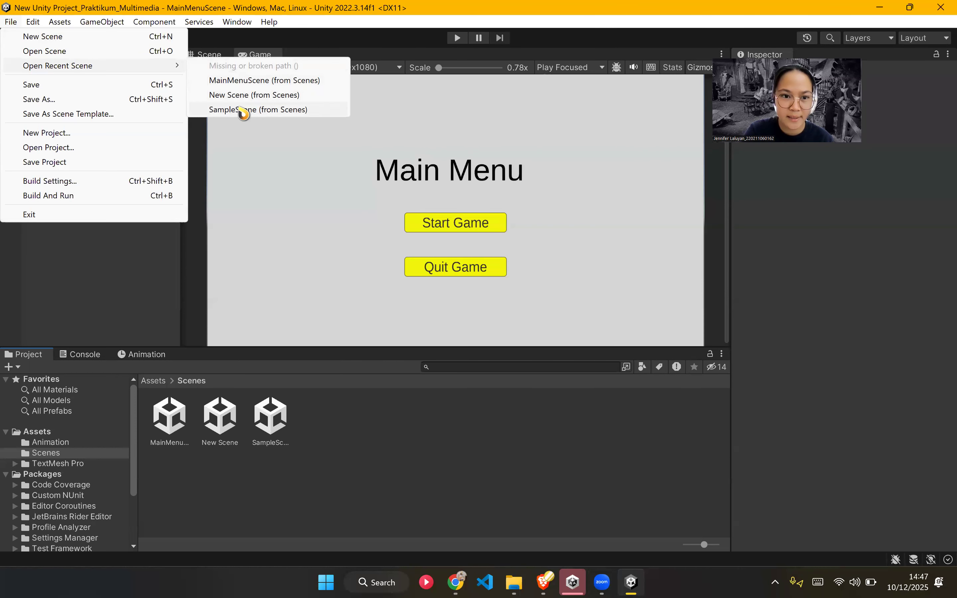
pyautogui.click(243, 95)
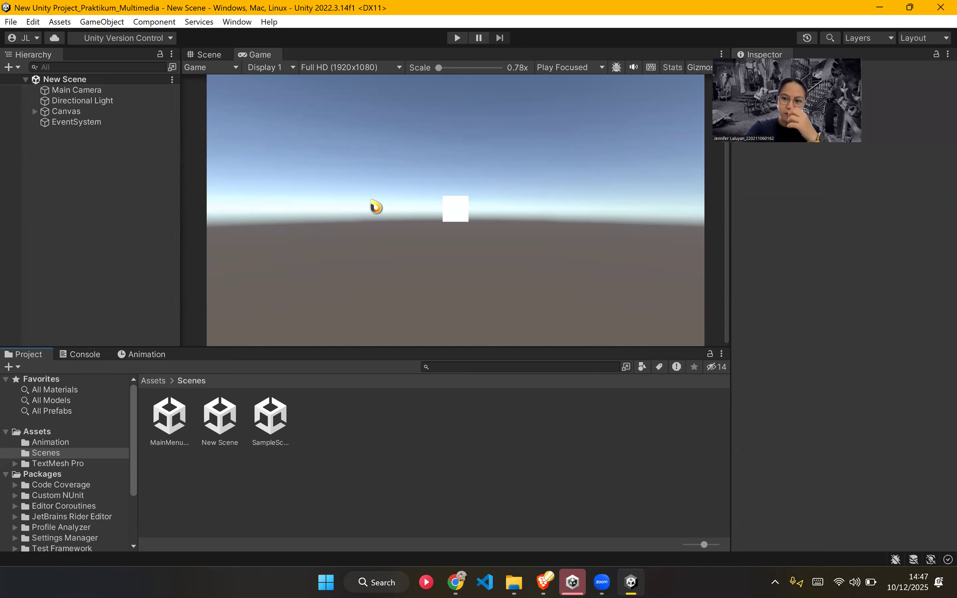
# Step: Rename the New Scene asset in the Scenes folder to GameScene
pyautogui.click(216, 443)
pyautogui.click(214, 443)
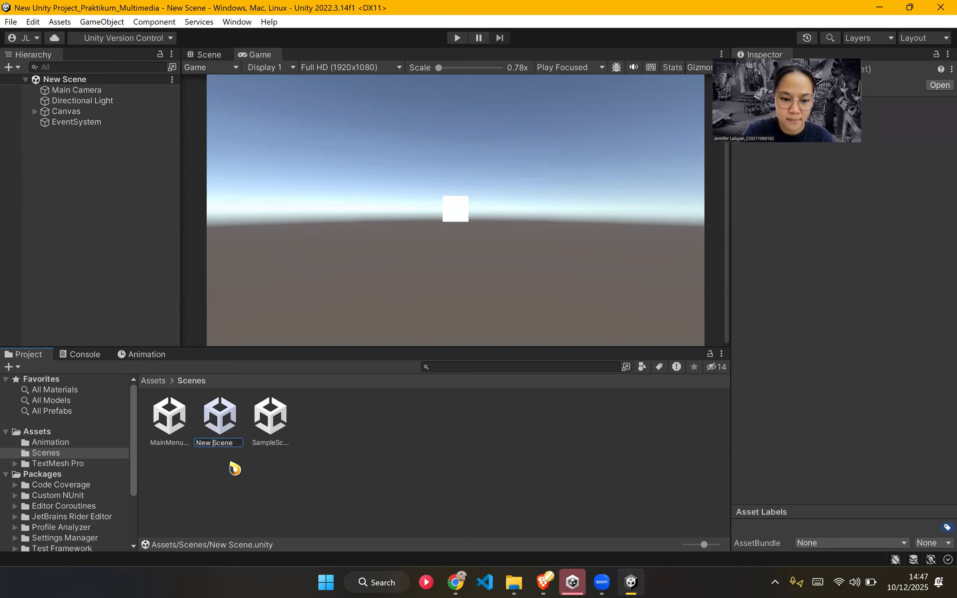
pyautogui.write('Gam')
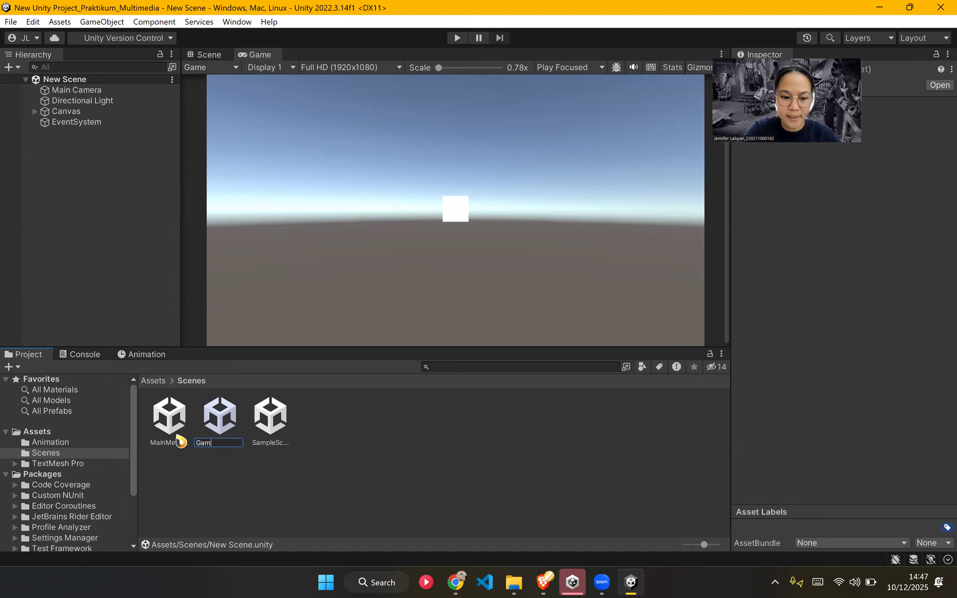
pyautogui.write('eScene')
pyautogui.press('Return')
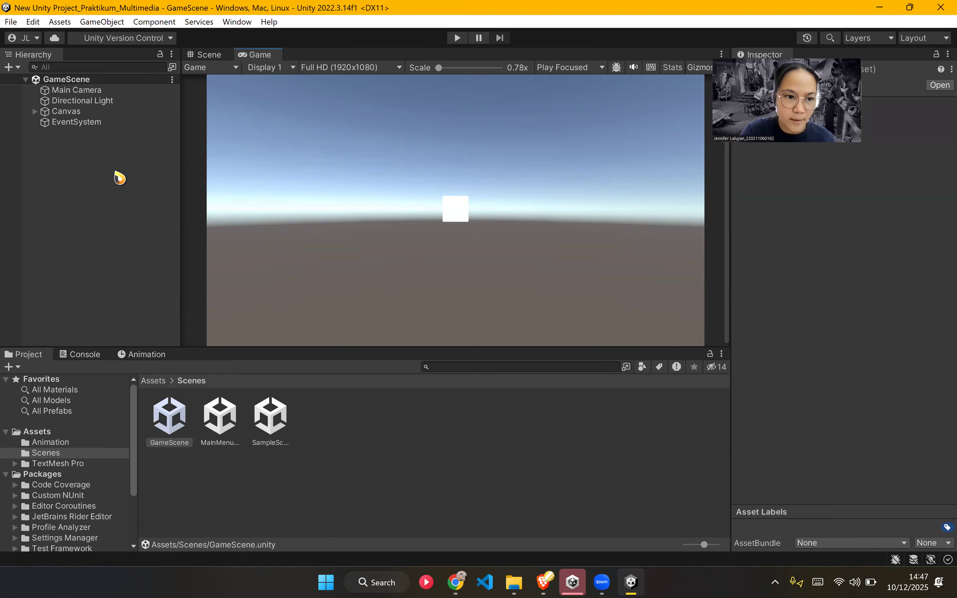
# Step: Add a UI Panel to the Canvas and place it above the Image in the hierarchy order
pyautogui.click(88, 113)
pyautogui.click(34, 115)
pyautogui.rightClick(61, 113)
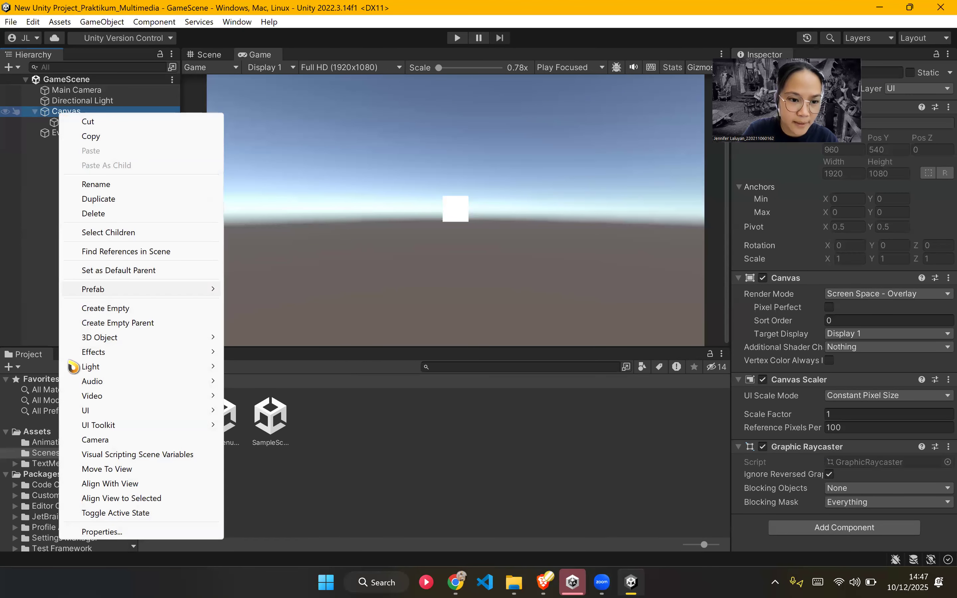
pyautogui.moveTo(102, 414)
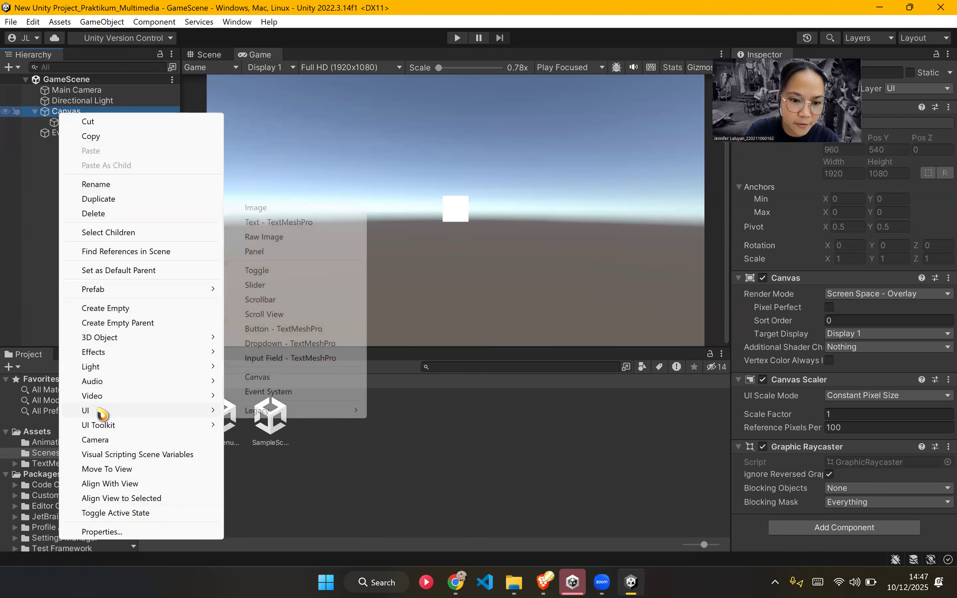
pyautogui.click(277, 252)
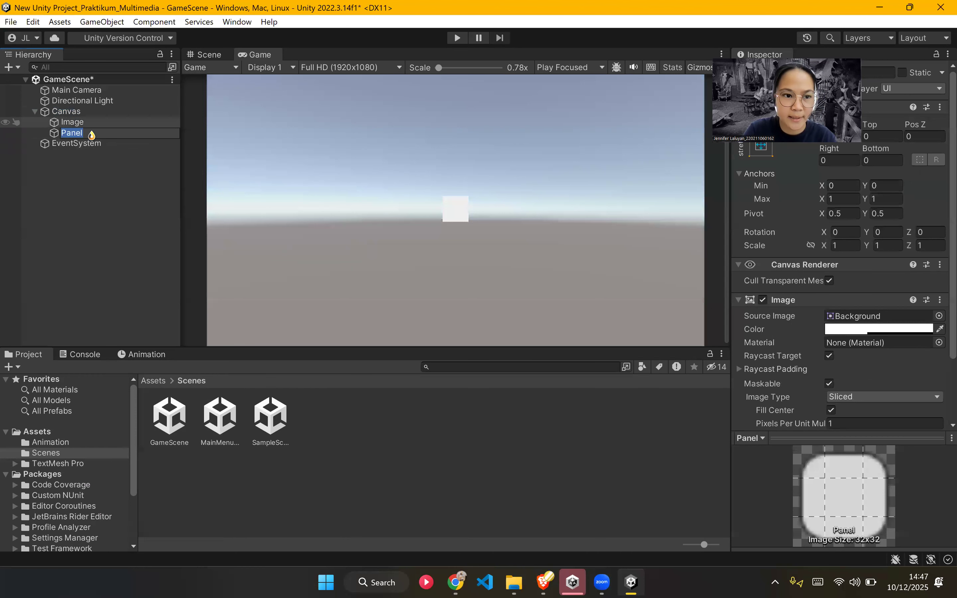
pyautogui.click(100, 183)
pyautogui.moveTo(61, 134); pyautogui.dragTo(71, 117)
pyautogui.click(67, 112)
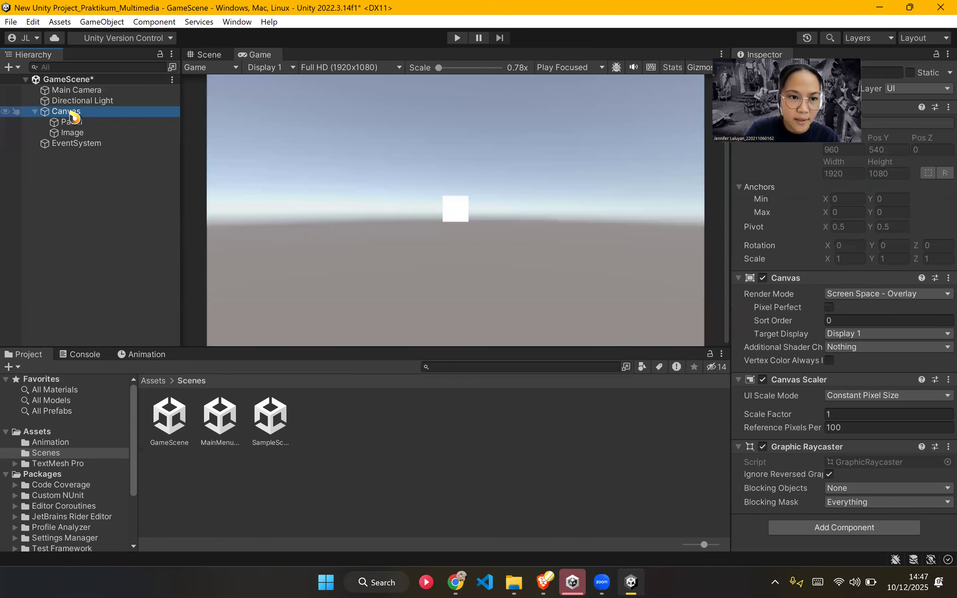
# Step: Add a Text - TextMeshPro element to the Canvas
pyautogui.rightClick(73, 116)
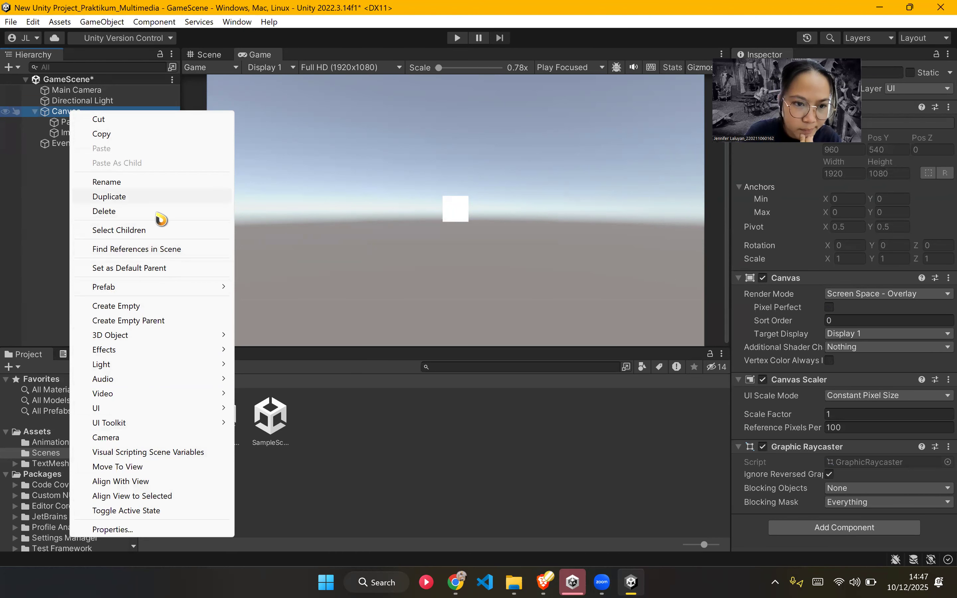
pyautogui.moveTo(146, 408)
pyautogui.click(293, 220)
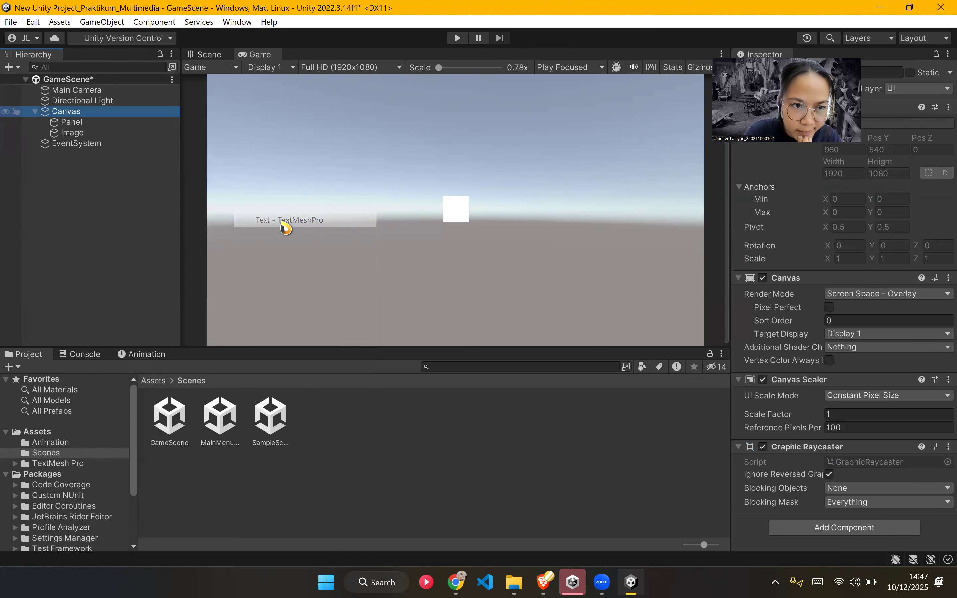
pyautogui.click(95, 181)
pyautogui.click(94, 133)
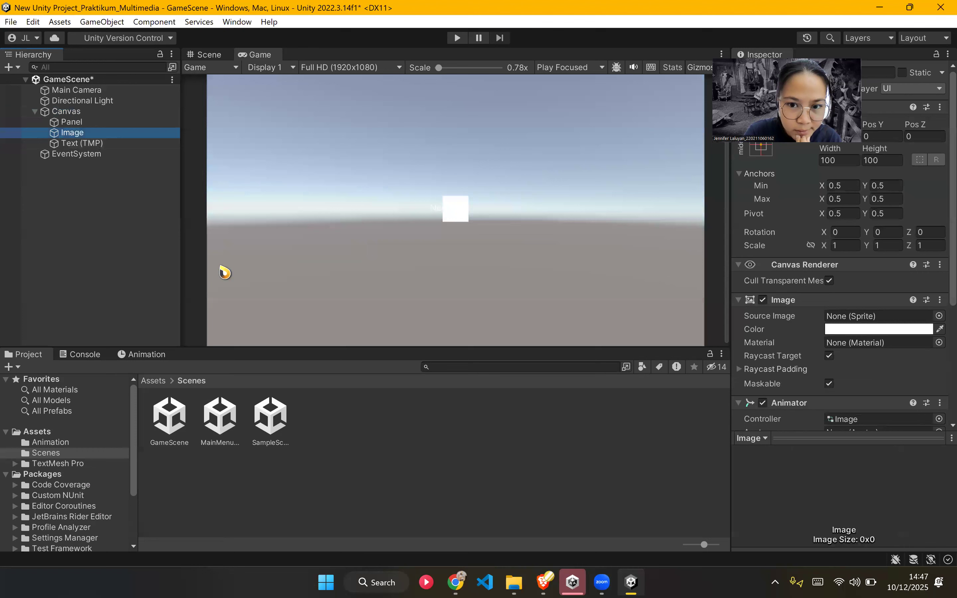
# Step: Make the Panel's image color fully opaque by setting its alpha to 255
pyautogui.scroll(3, 416, 250)
pyautogui.click(70, 124)
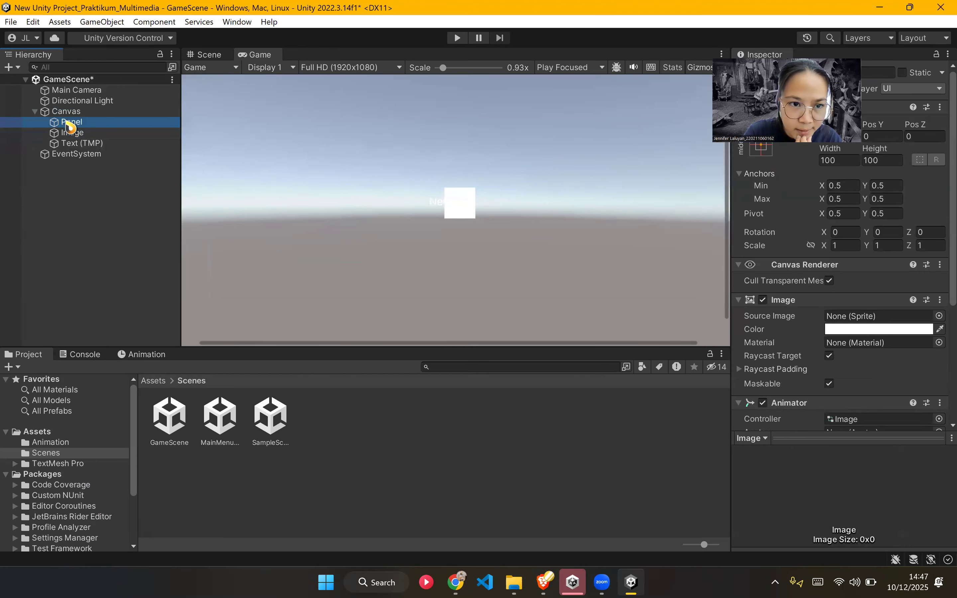
pyautogui.scroll(-3, 834, 351)
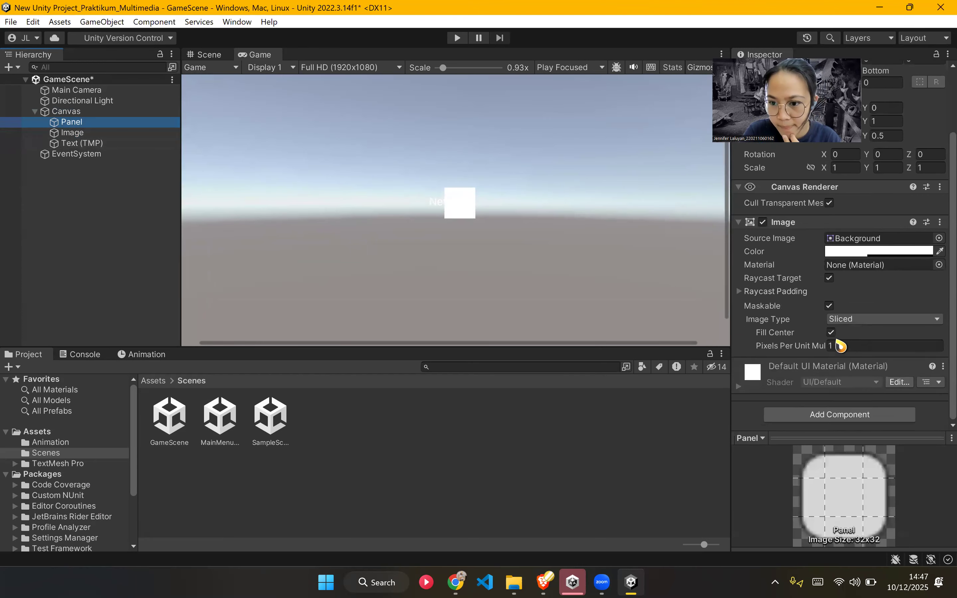
pyautogui.click(907, 251)
pyautogui.click(932, 504)
pyautogui.write('100')
pyautogui.moveTo(935, 506); pyautogui.dragTo(893, 503)
pyautogui.write('255')
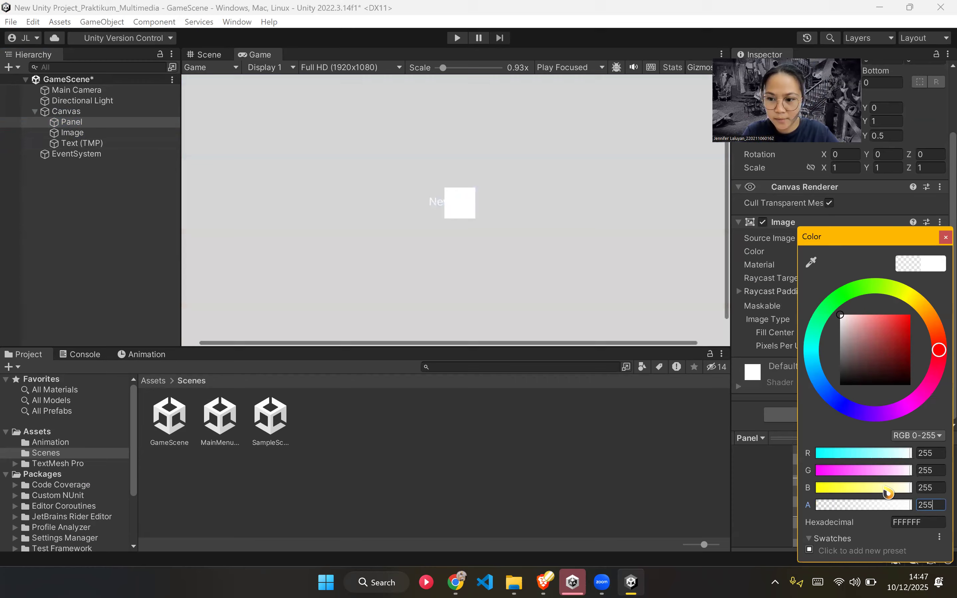
pyautogui.click(946, 237)
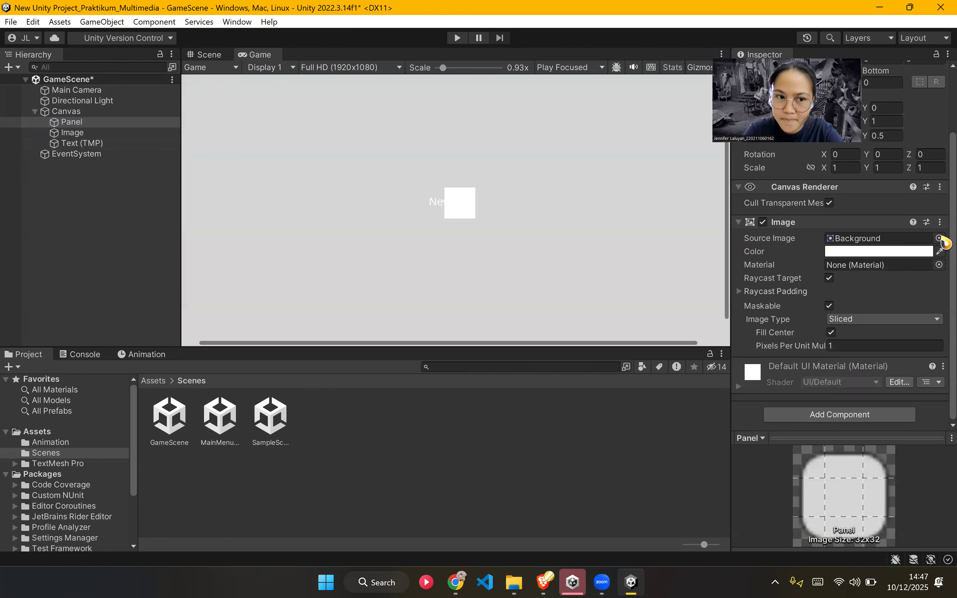
# Step: Anchor the Text (TMP) object to the top center of the Canvas
pyautogui.click(98, 143)
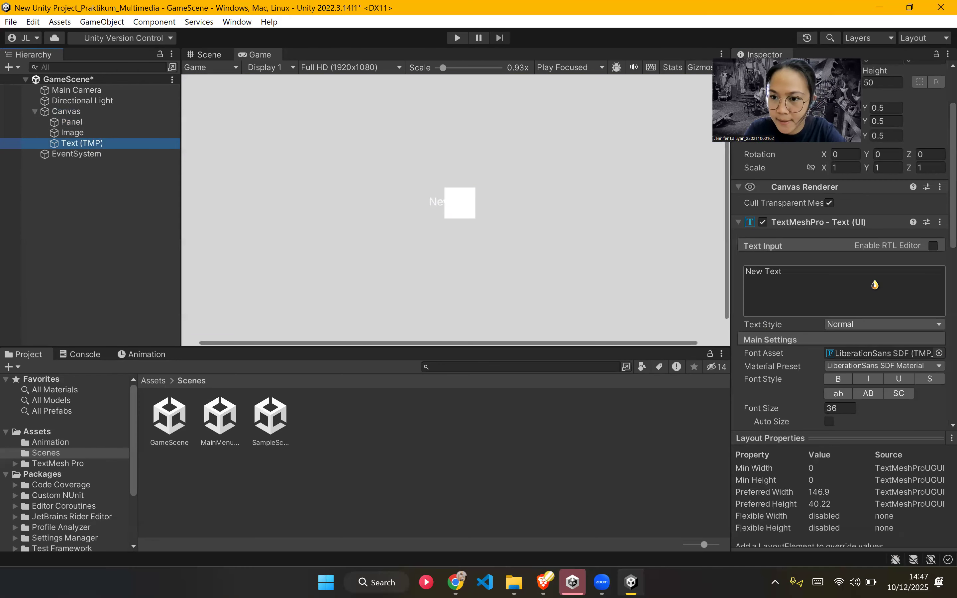
pyautogui.scroll(3, 862, 237)
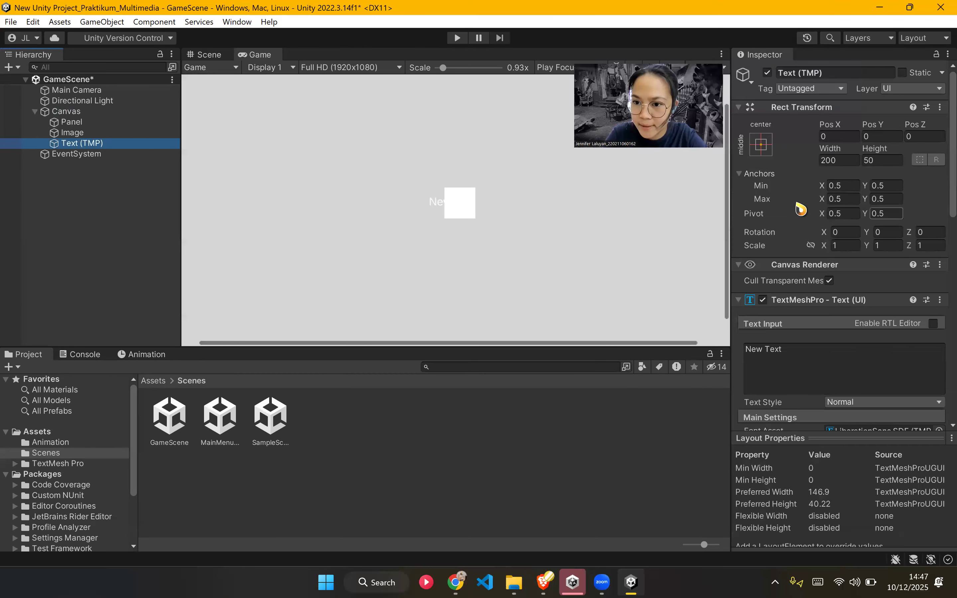
pyautogui.click(761, 144)
pyautogui.click(836, 249)
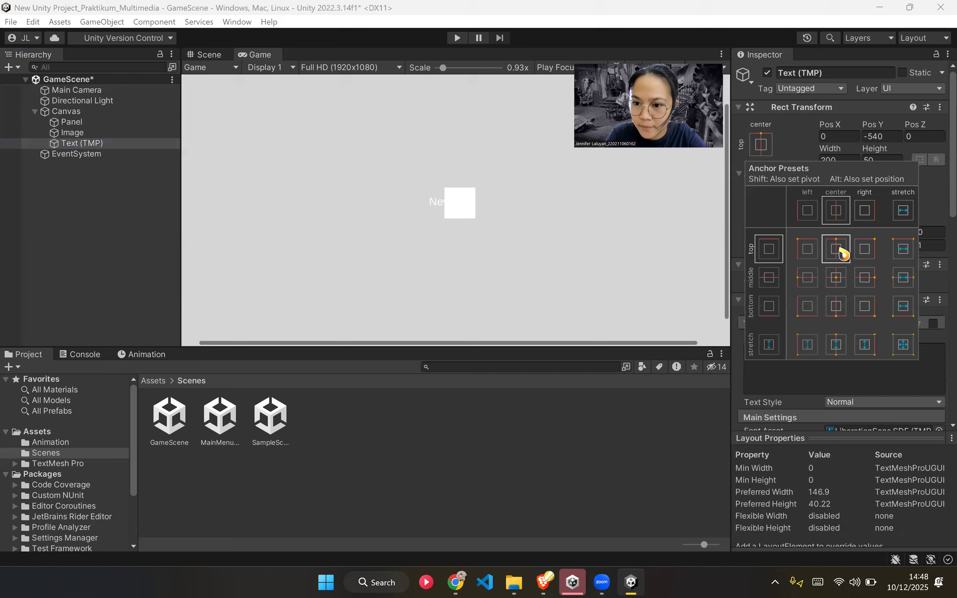
pyautogui.press('Escape')
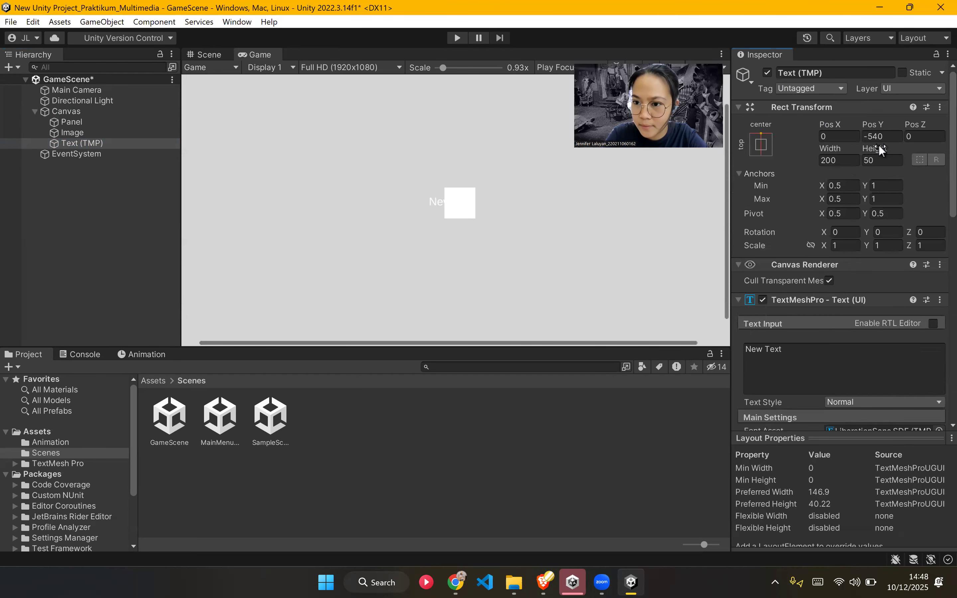
# Step: Set the text's Pos Y to 0 and adjust it to 37.04
pyautogui.click(886, 139)
pyautogui.write('0')
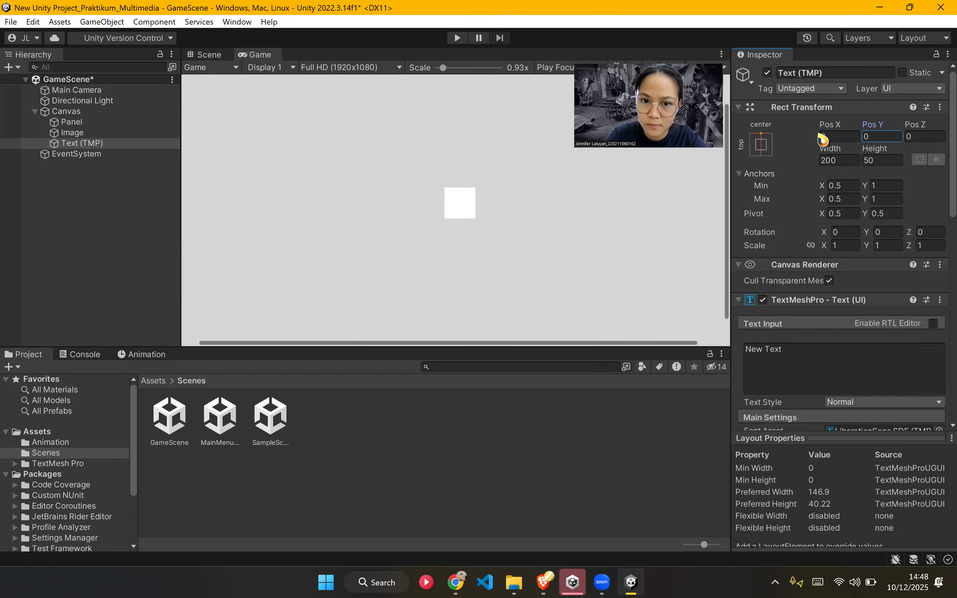
pyautogui.moveTo(915, 136); pyautogui.dragTo(757, 213)
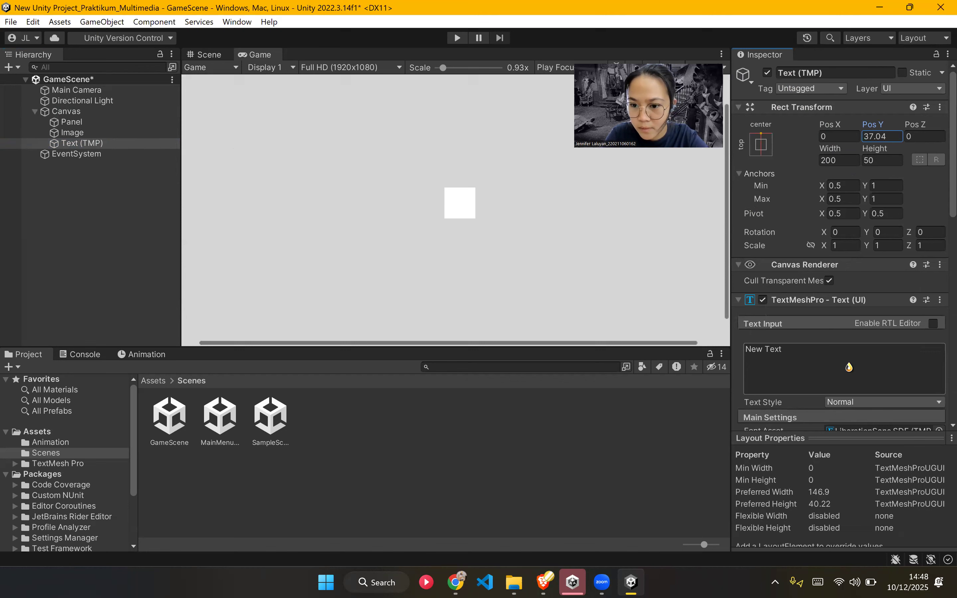
# Step: Set the vertex color of the Text (TMP) object to black, hexadecimal 000000
pyautogui.click(805, 353)
pyautogui.scroll(-4, 851, 391)
pyautogui.click(881, 382)
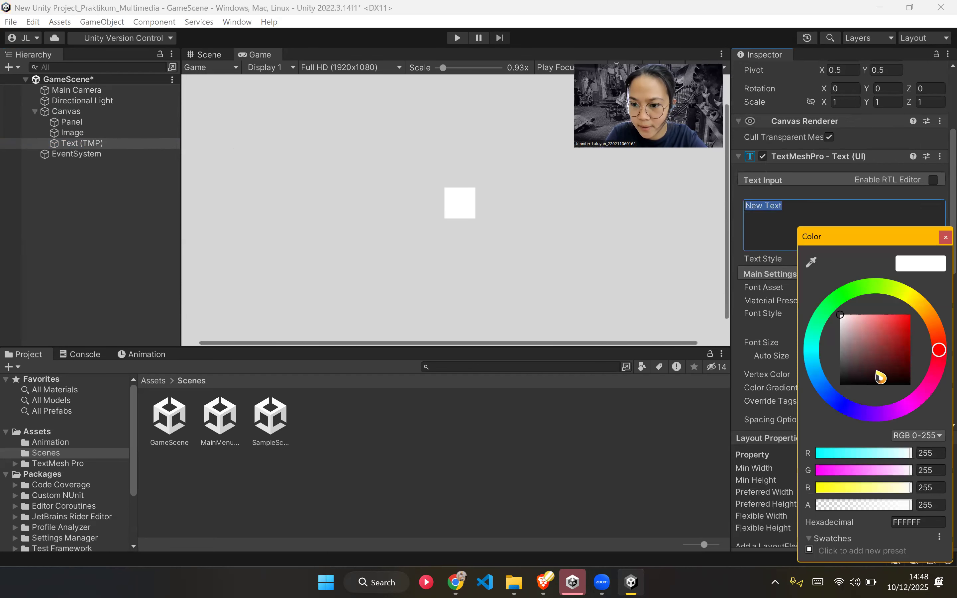
pyautogui.click(847, 376)
pyautogui.moveTo(841, 395); pyautogui.dragTo(833, 396)
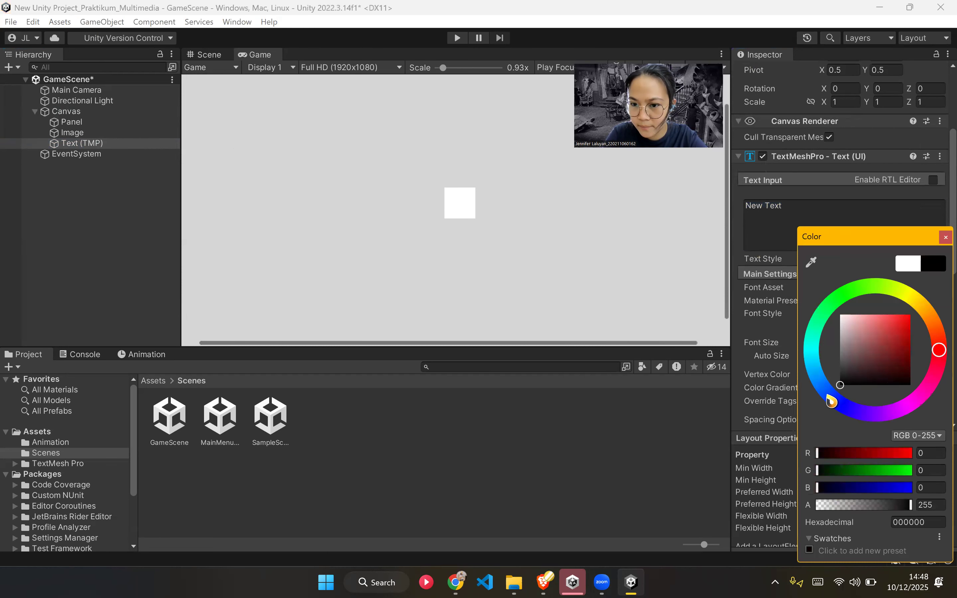
pyautogui.click(940, 235)
# Step: Set the Pos Y of the Text (TMP) object to -200
pyautogui.scroll(4, 887, 233)
pyautogui.moveTo(873, 135); pyautogui.dragTo(824, 144)
pyautogui.write('-')
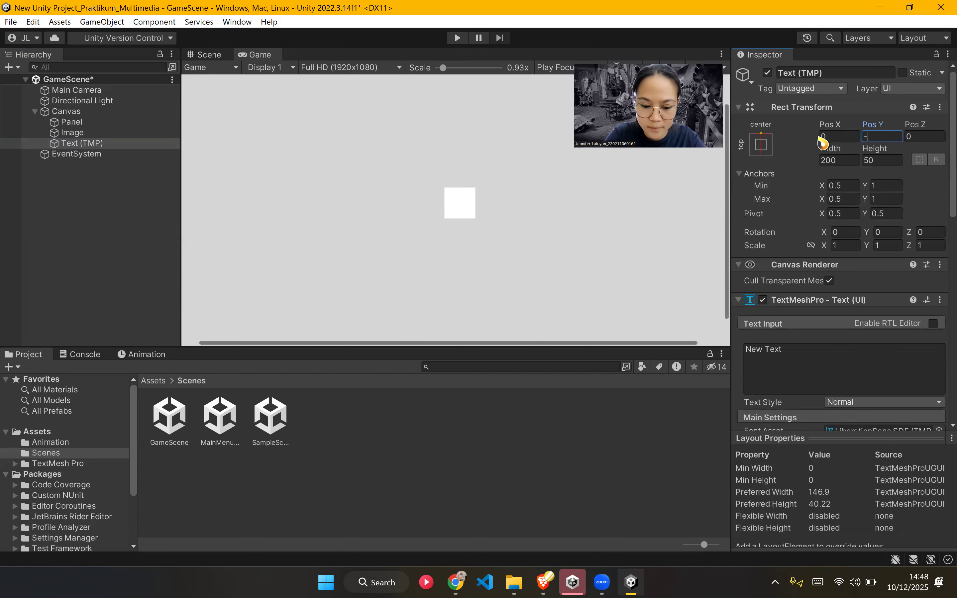
pyautogui.write('200')
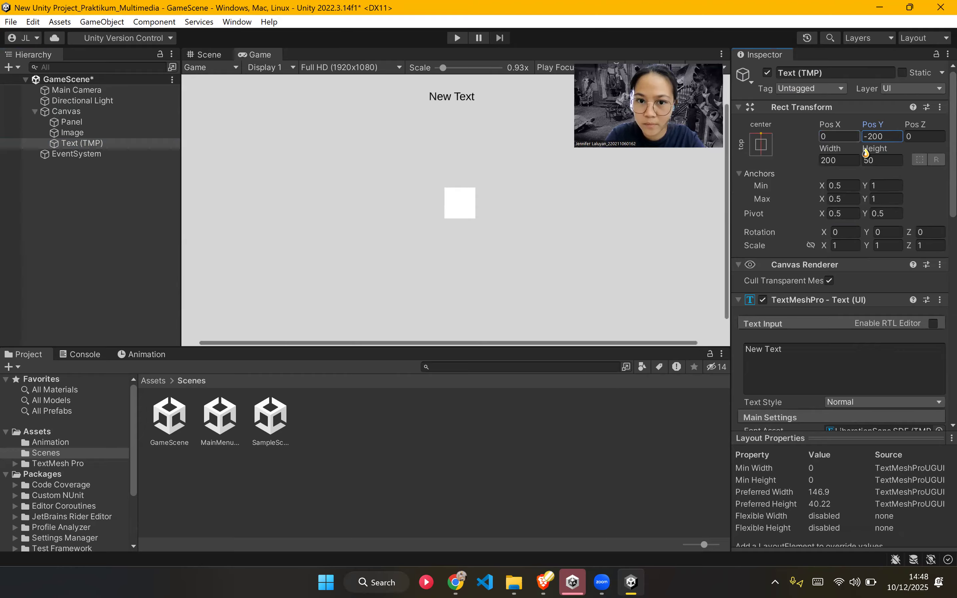
pyautogui.moveTo(807, 354); pyautogui.dragTo(682, 355)
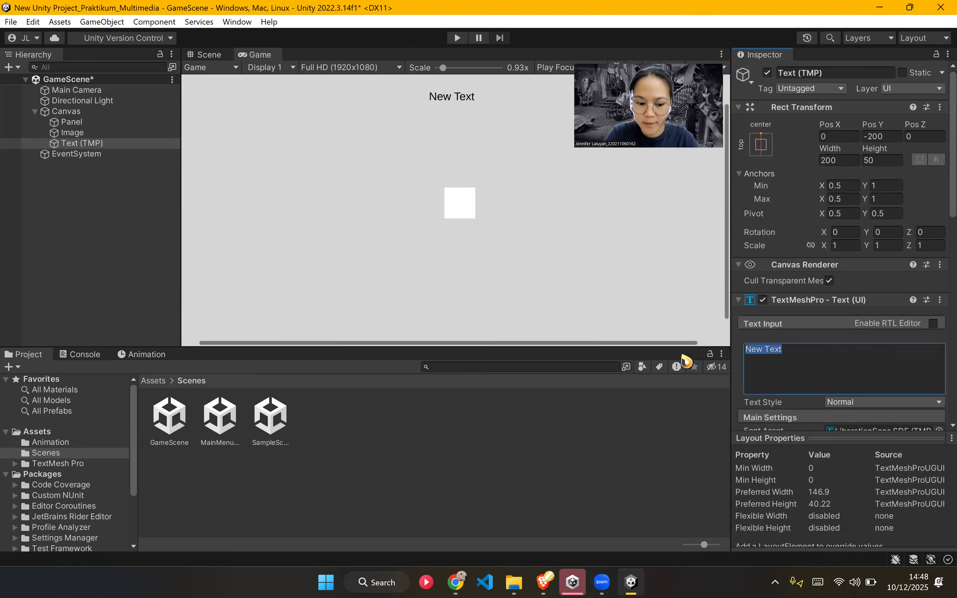
pyautogui.write('Welcome ')
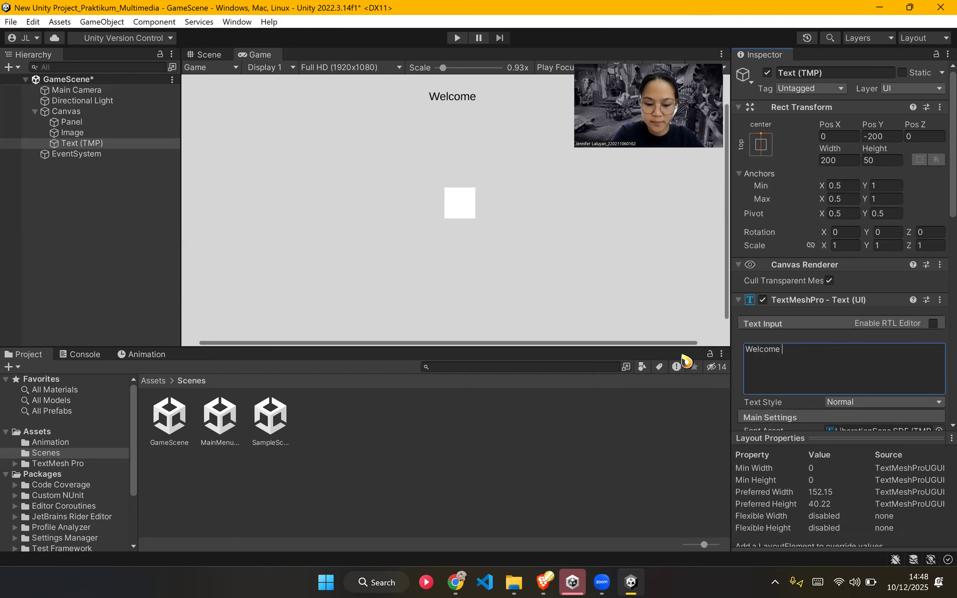
pyautogui.write('to the Game')
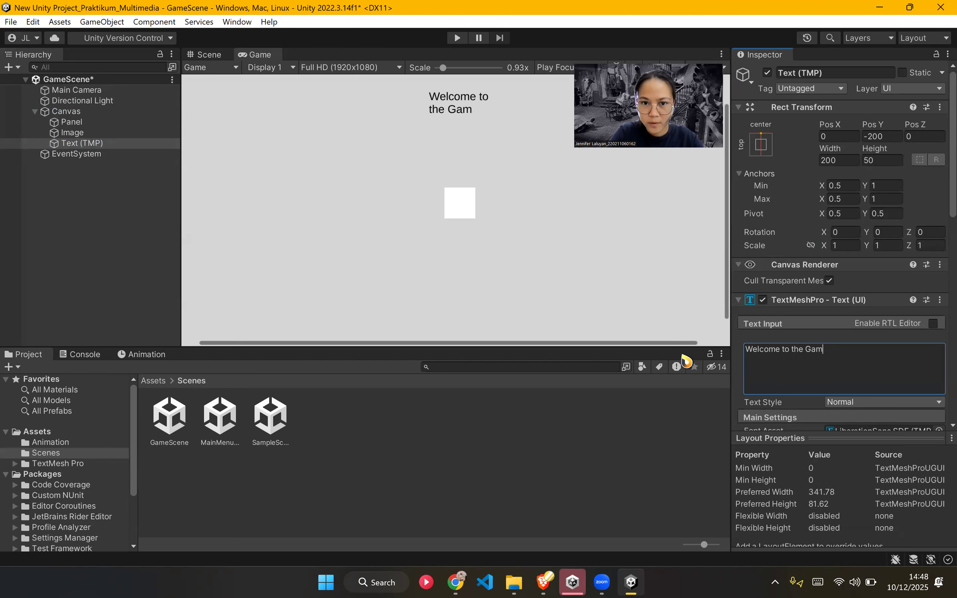
pyautogui.press('BackSpace')
pyautogui.press('BackSpace')
pyautogui.press('BackSpace')
pyautogui.press('BackSpace')
pyautogui.press('BackSpace')
pyautogui.press('BackSpace')
pyautogui.press('BackSpace')
pyautogui.press('BackSpace')
pyautogui.press('BackSpace')
pyautogui.press('BackSpace')
pyautogui.press('BackSpace')
# Step: Enter "Hello world! Welcome to The Game" as the content of the Text (TMP) object
pyautogui.write('ellow')
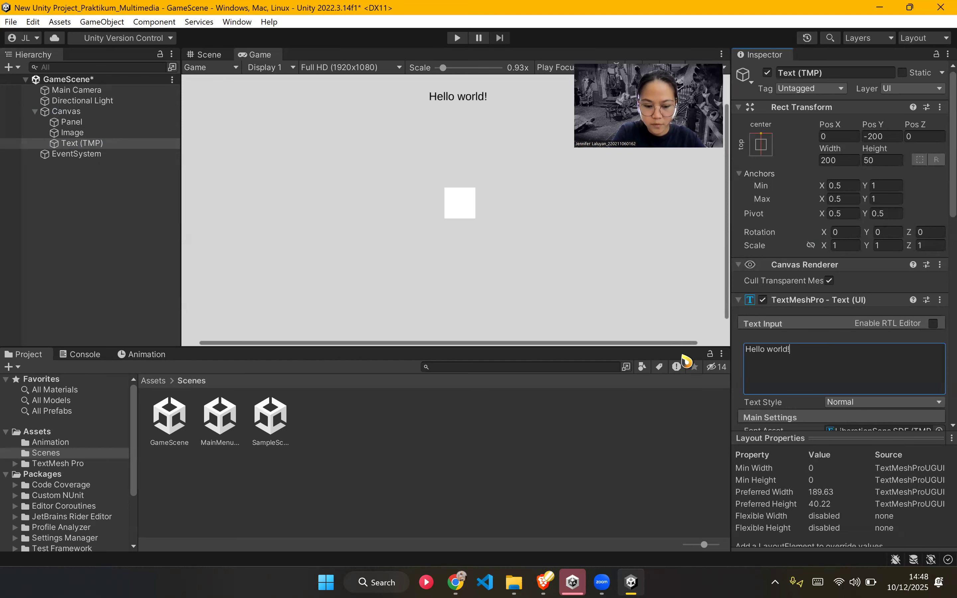
pyautogui.write('Welcome to The Game')
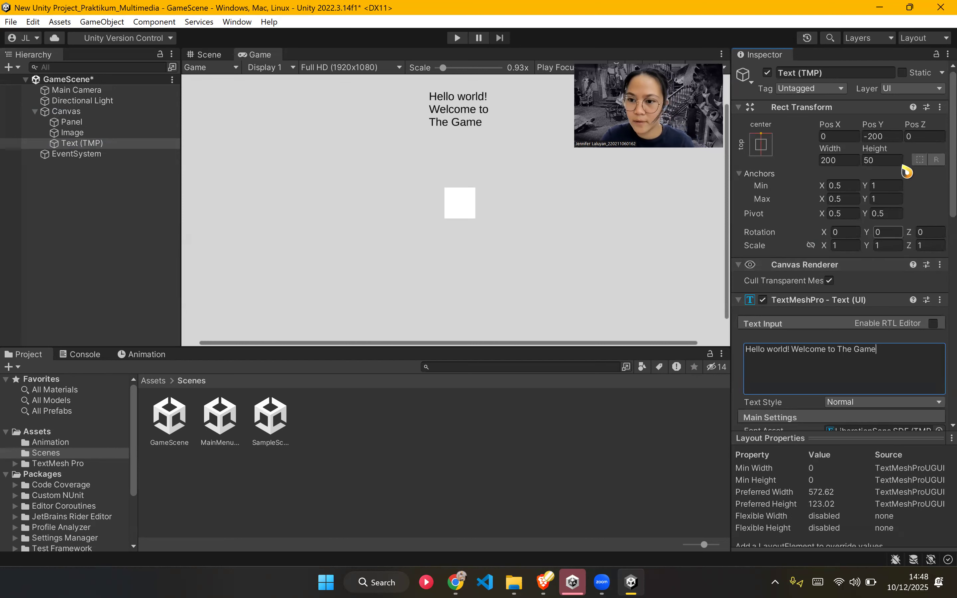
# Step: Set the font size of the Text (TMP) object to 48
pyautogui.scroll(-5, 776, 343)
pyautogui.click(830, 306)
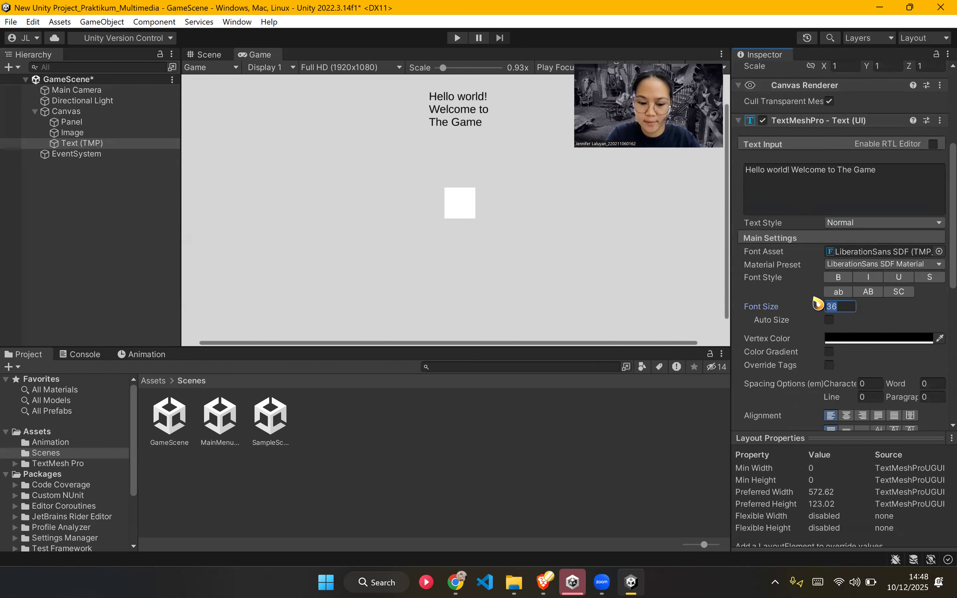
pyautogui.write('48')
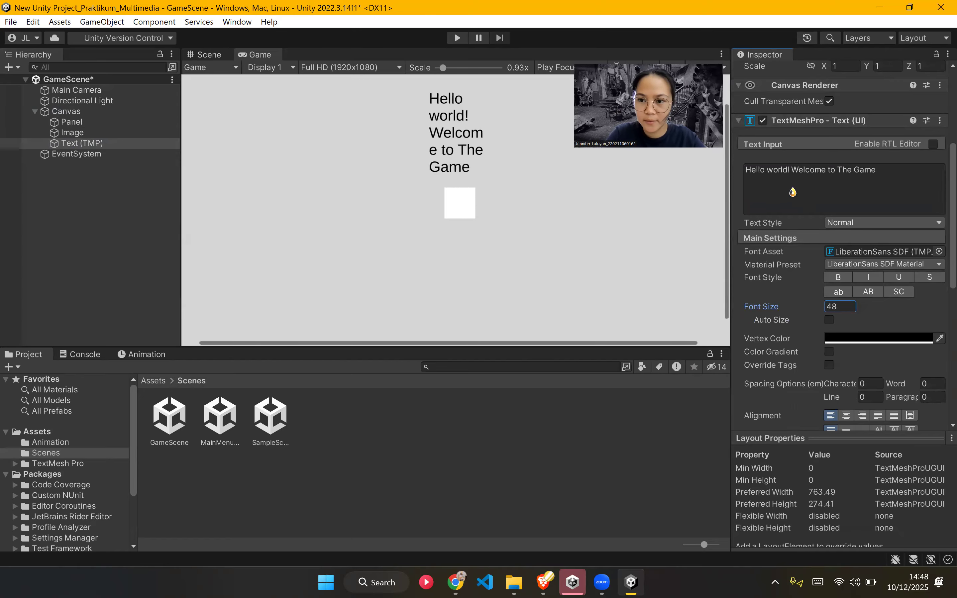
# Step: Insert a line break before "Welcome" so that "Welcome to The Game" starts on a second line
pyautogui.scroll(5, 793, 191)
pyautogui.click(836, 162)
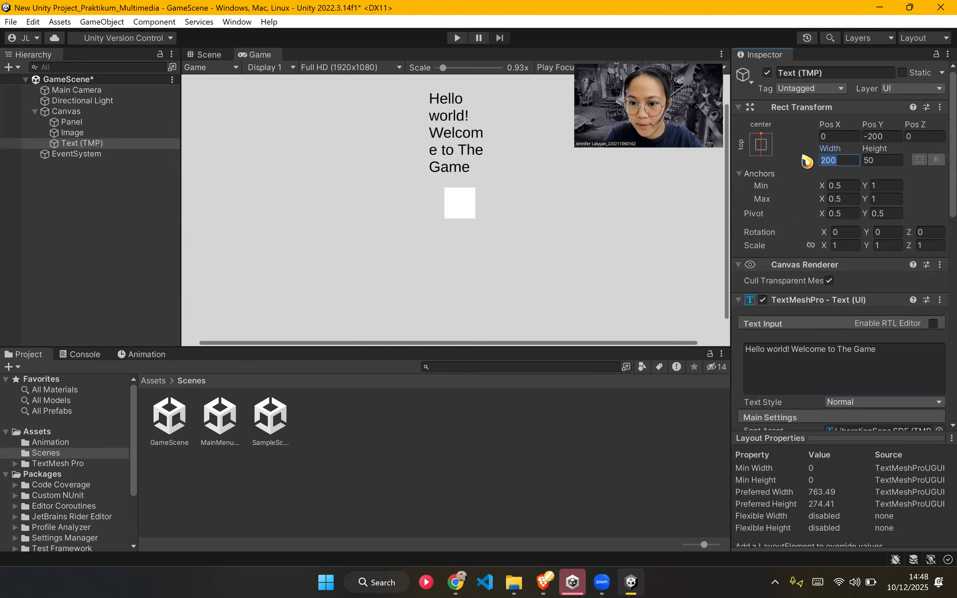
pyautogui.click(791, 355)
pyautogui.click(793, 355)
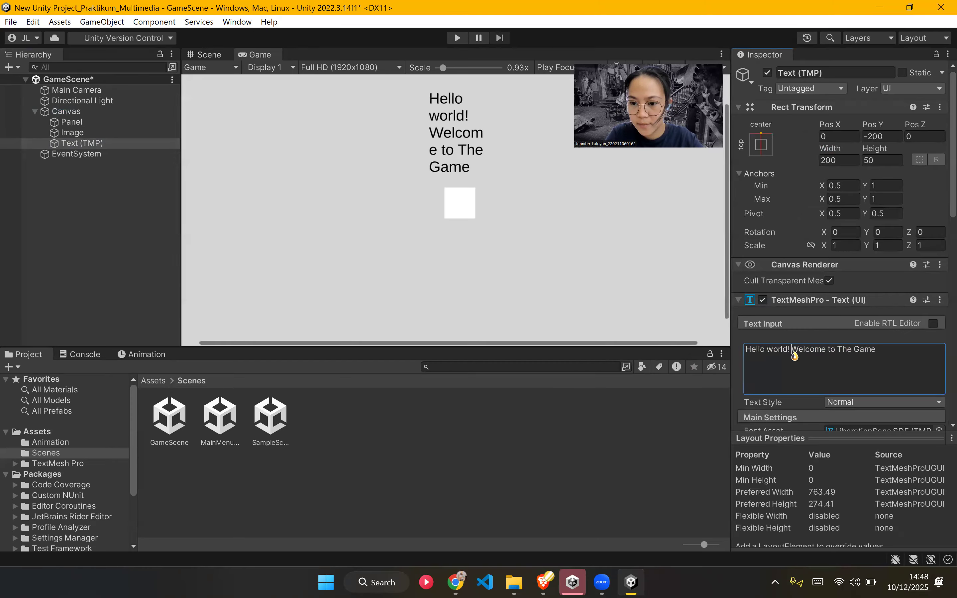
pyautogui.press('Return')
# Step: Center-align the welcome text horizontally
pyautogui.scroll(-4, 831, 356)
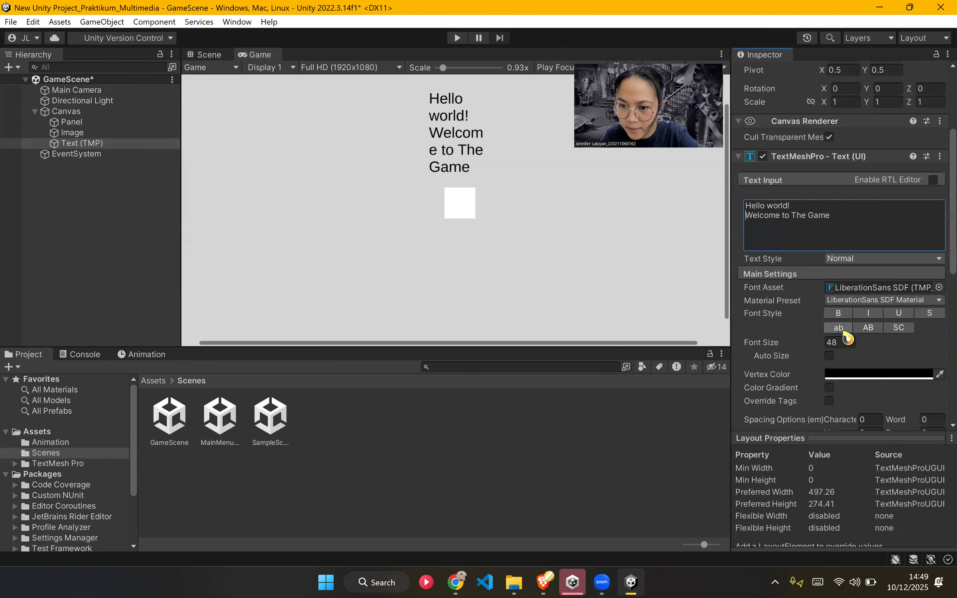
pyautogui.scroll(-3, 851, 356)
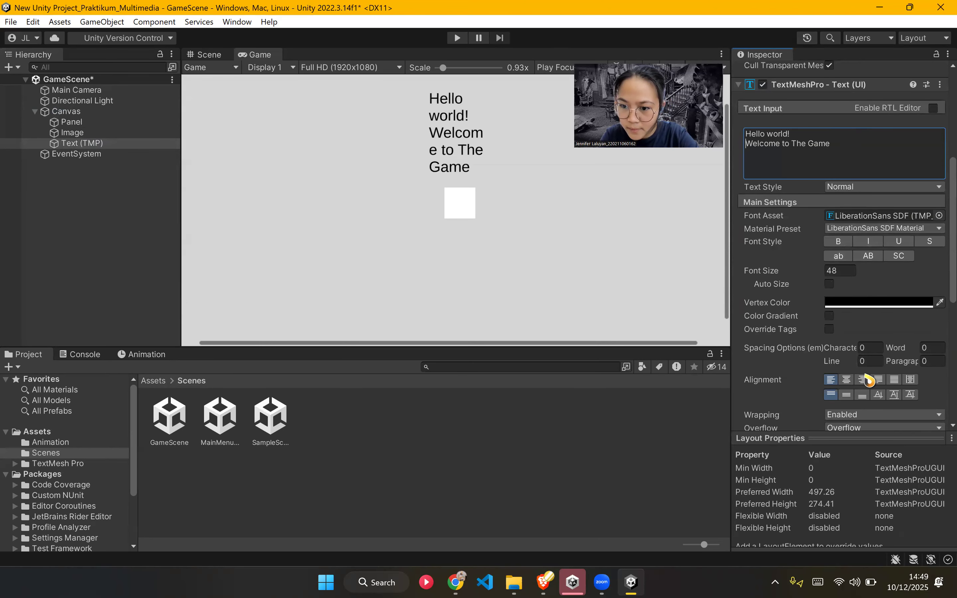
pyautogui.click(846, 379)
# Step: Set the width of the Text (TMP) object to 500
pyautogui.scroll(9, 852, 380)
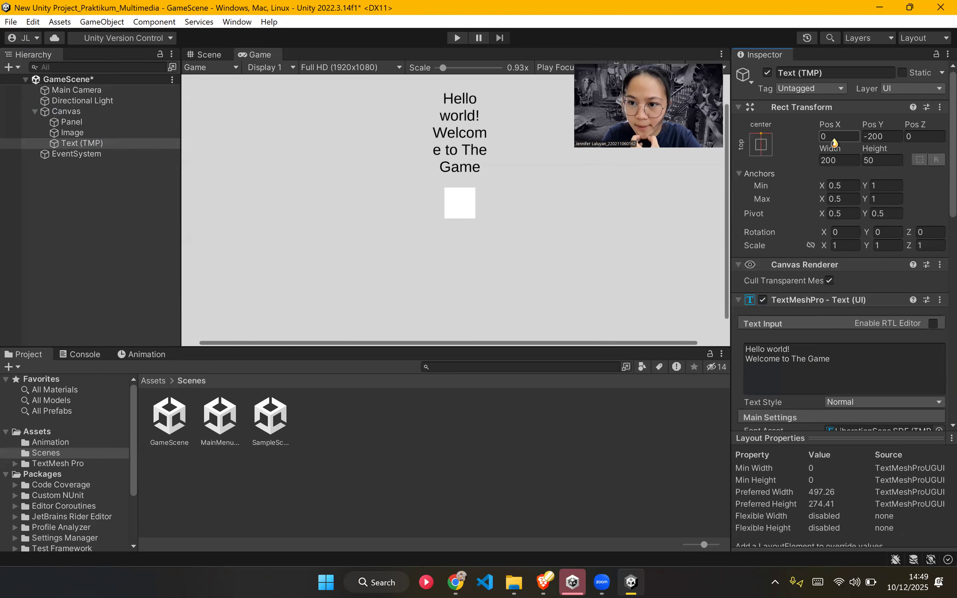
pyautogui.click(826, 161)
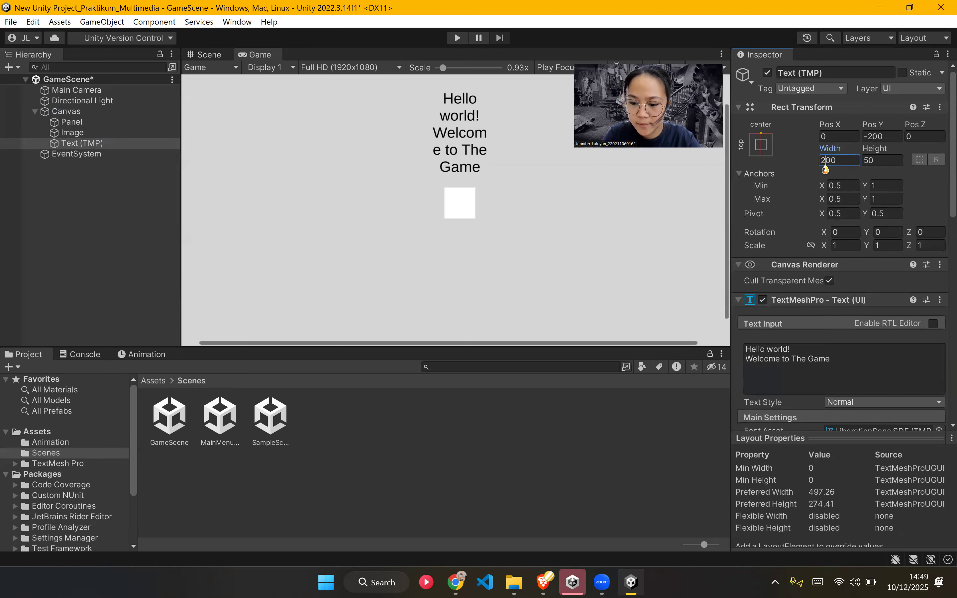
pyautogui.press('BackSpace')
pyautogui.write('5')
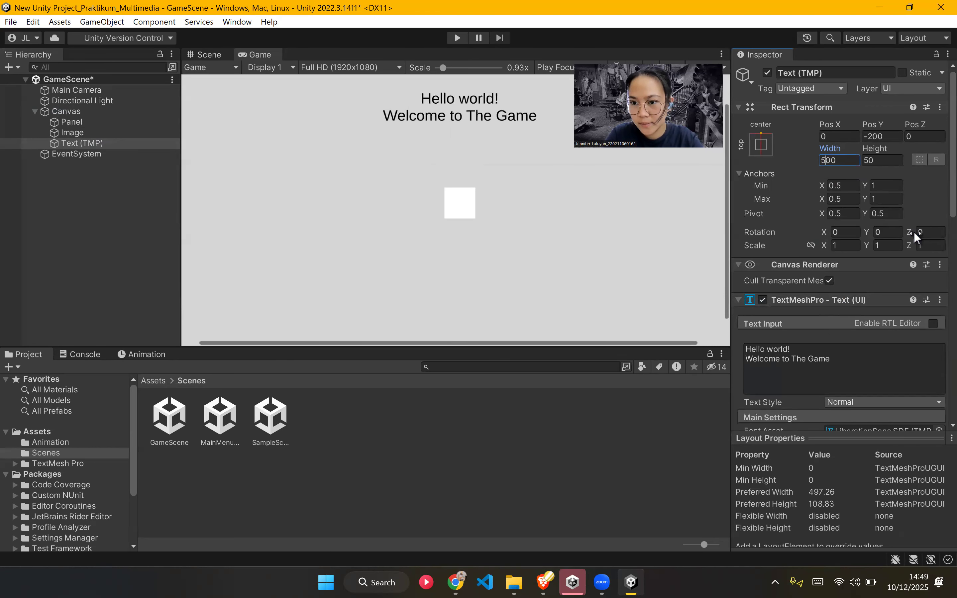
pyautogui.scroll(-4, 809, 277)
pyautogui.scroll(4, 839, 257)
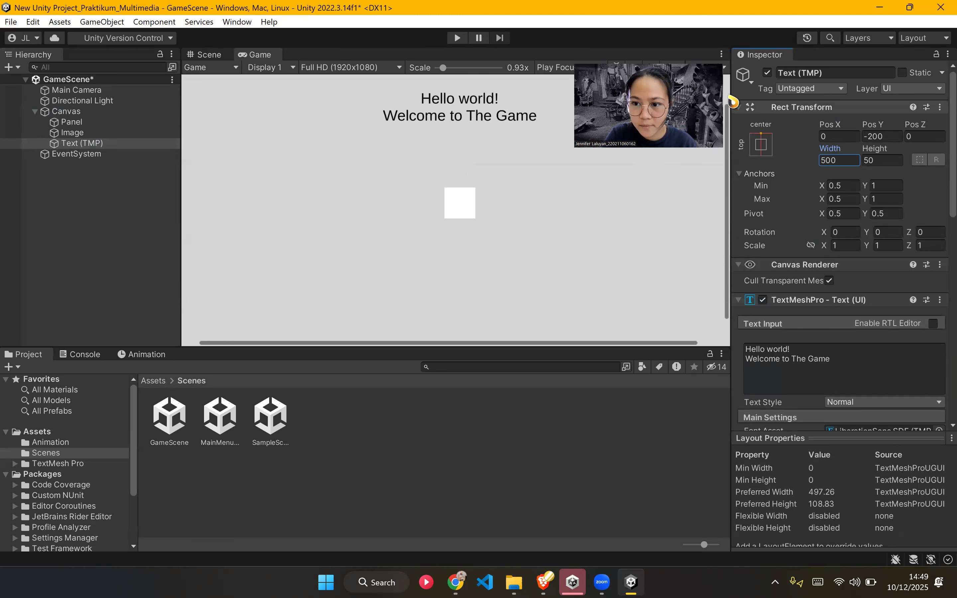
# Step: Move the welcome text down to just above the white image, with Pos Y at about -364.5
pyautogui.moveTo(876, 134); pyautogui.dragTo(619, 269)
pyautogui.click(620, 269)
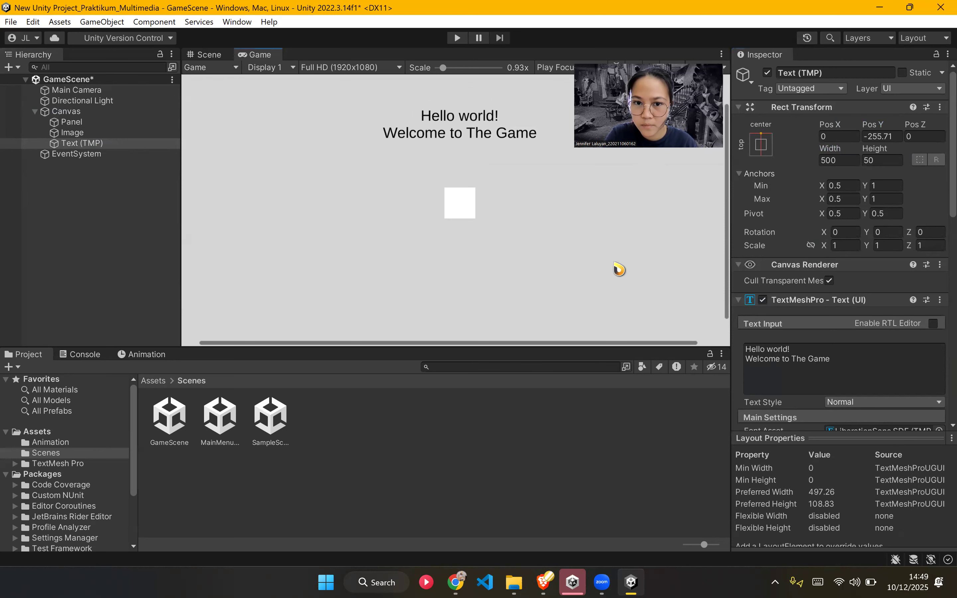
pyautogui.moveTo(886, 128); pyautogui.dragTo(753, 138)
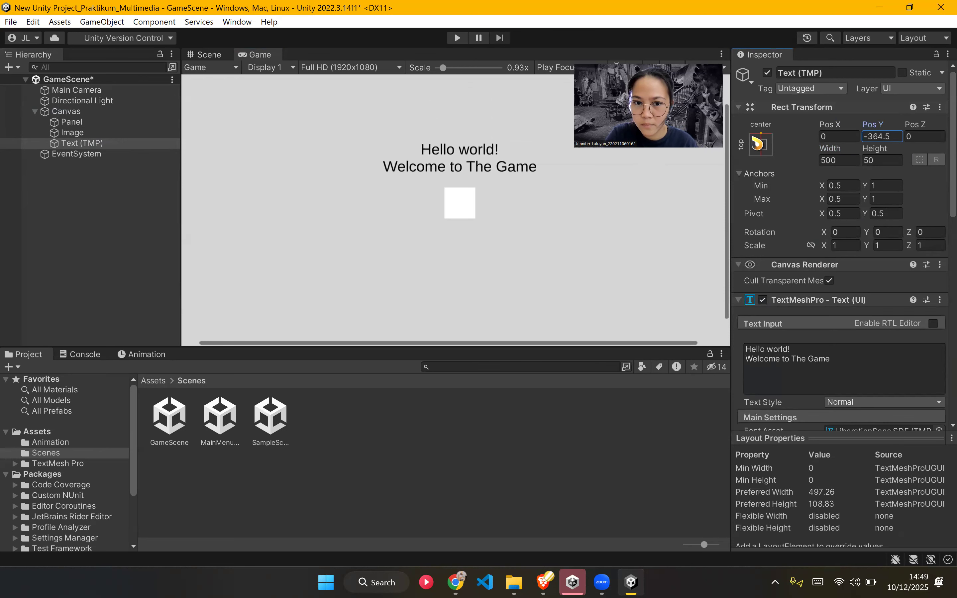
# Step: Colour the Image object yellow (FFFE00) and move it down to Pos Y -68.1
pyautogui.click(123, 132)
pyautogui.click(875, 329)
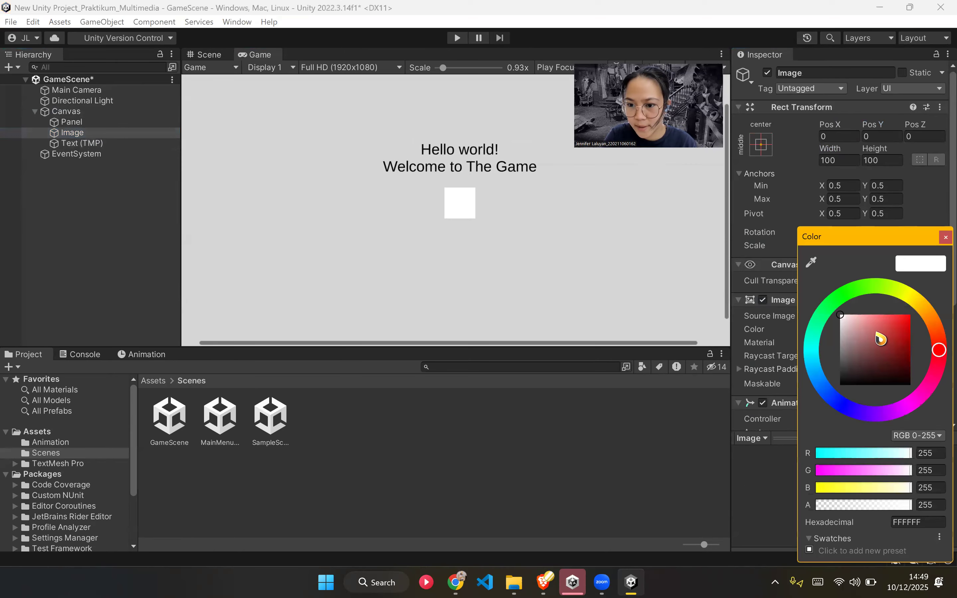
pyautogui.moveTo(923, 310)
pyautogui.mouseDown()
pyautogui.moveTo(909, 299)
pyautogui.moveTo(917, 320)
pyautogui.mouseUp()
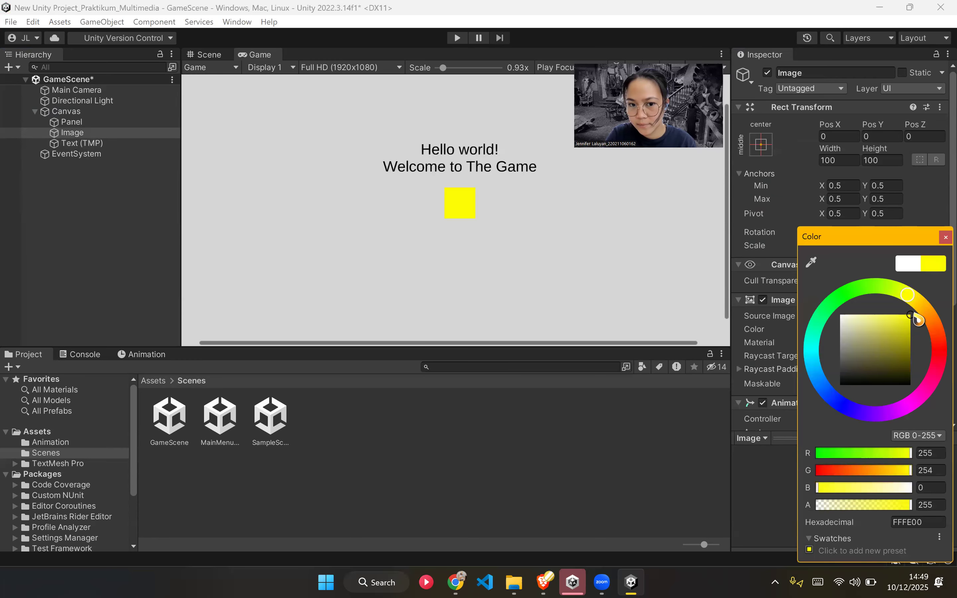
pyautogui.click(945, 237)
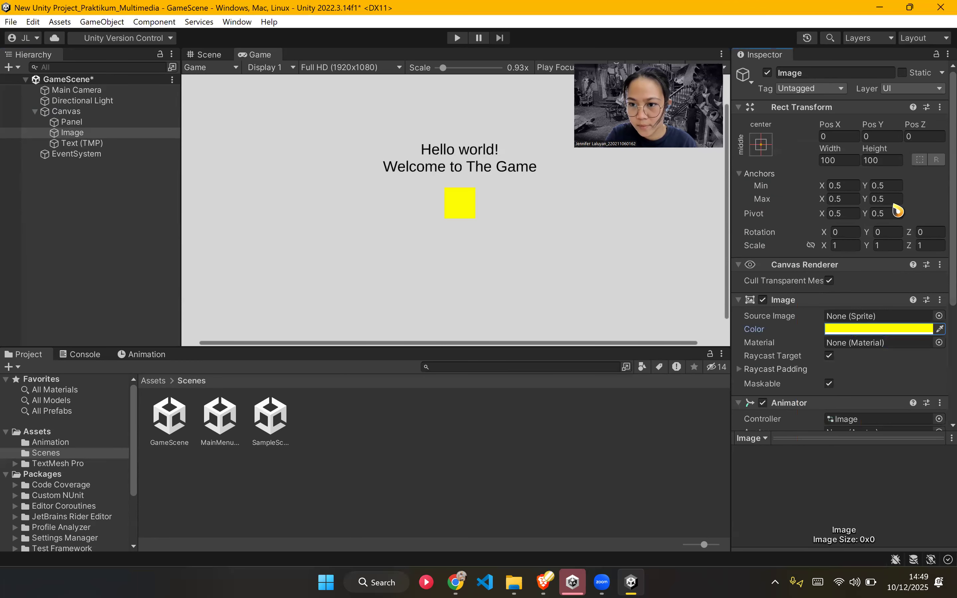
pyautogui.moveTo(867, 133); pyautogui.dragTo(779, 145)
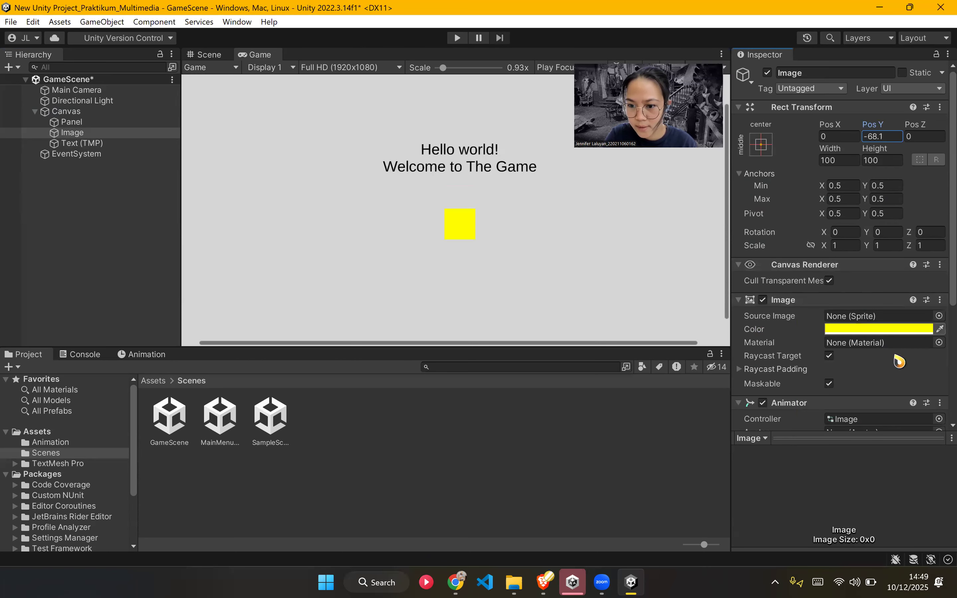
# Step: Set the Image object's source image to the Knob sprite and save the scene
pyautogui.scroll(-3, 850, 388)
pyautogui.scroll(1, 843, 290)
pyautogui.scroll(-2, 840, 309)
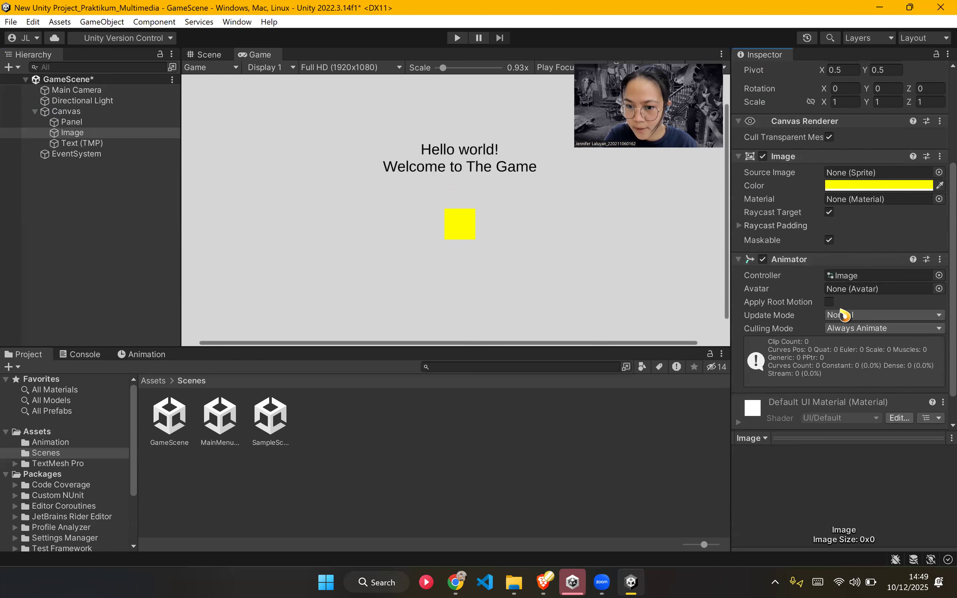
pyautogui.scroll(2, 830, 307)
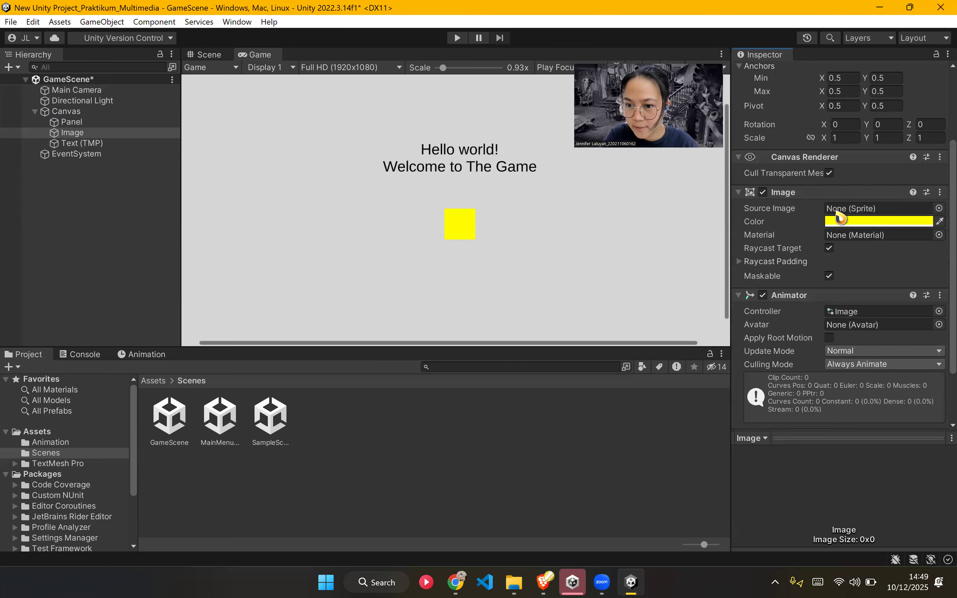
pyautogui.click(939, 208)
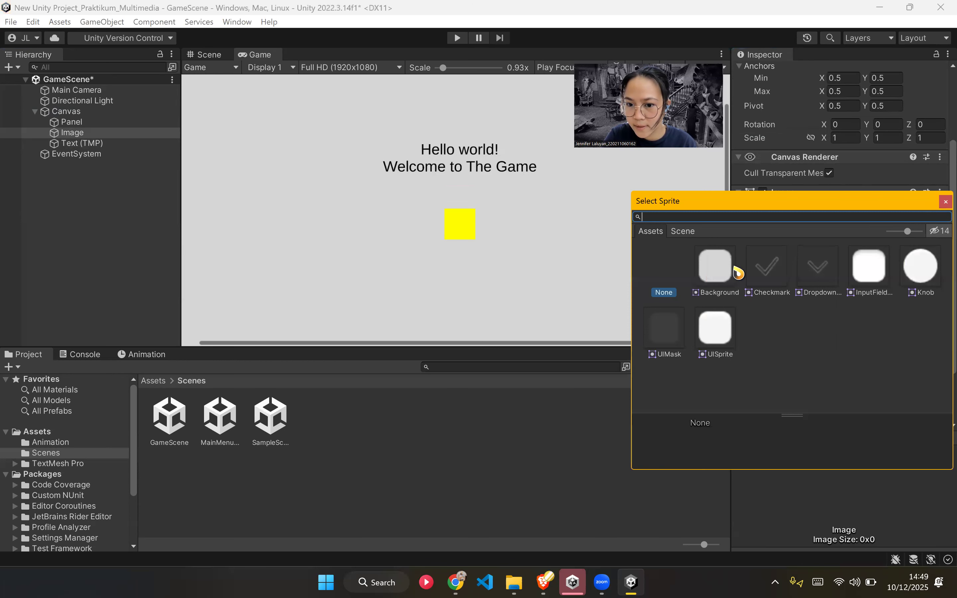
pyautogui.click(921, 277)
pyautogui.click(945, 202)
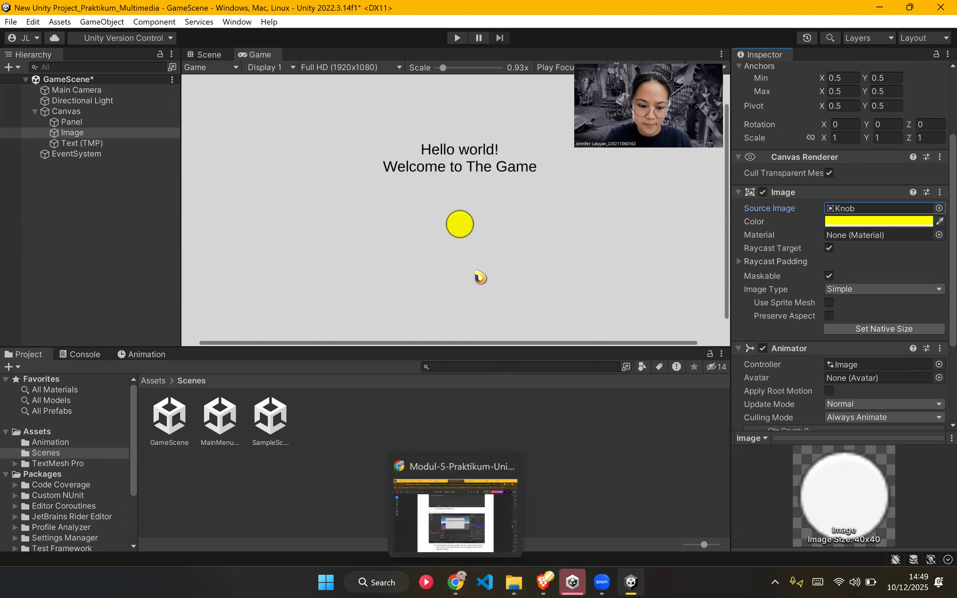
pyautogui.hotkey('ctrl', 's')
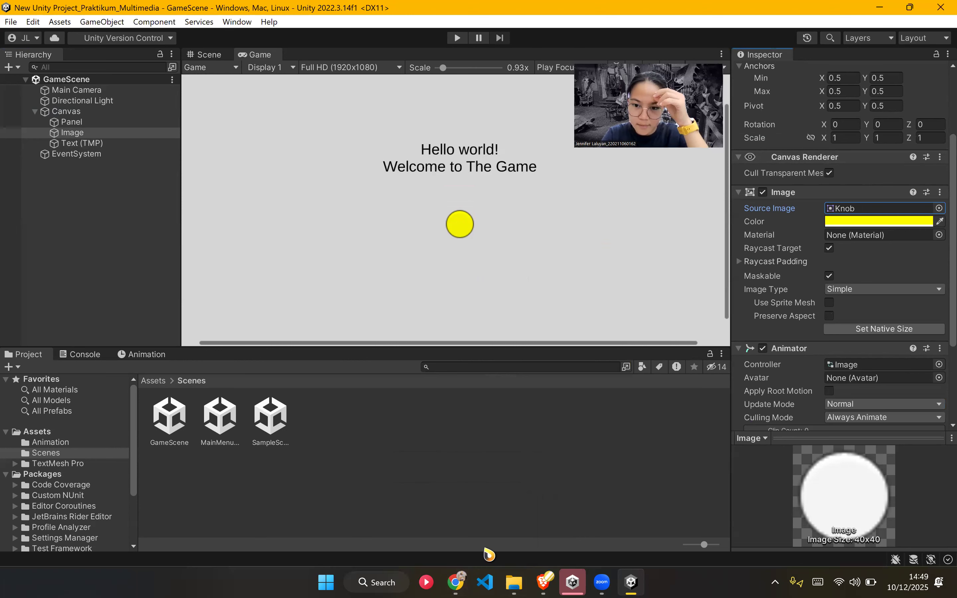
# Step: Switch to Chrome and read module steps 21 and 22 on adding and animating the image's position
pyautogui.click(455, 582)
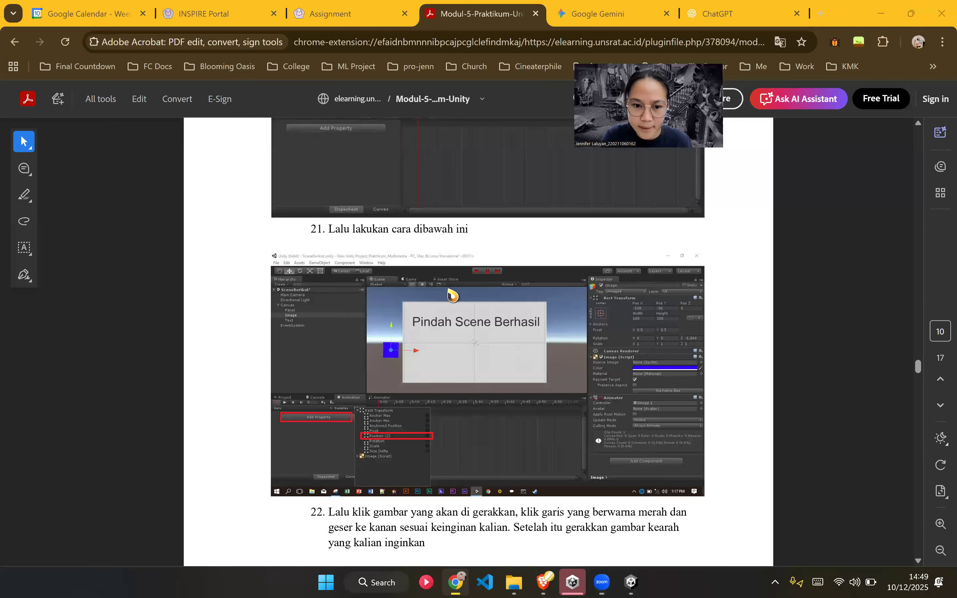
pyautogui.scroll(-5, 391, 325)
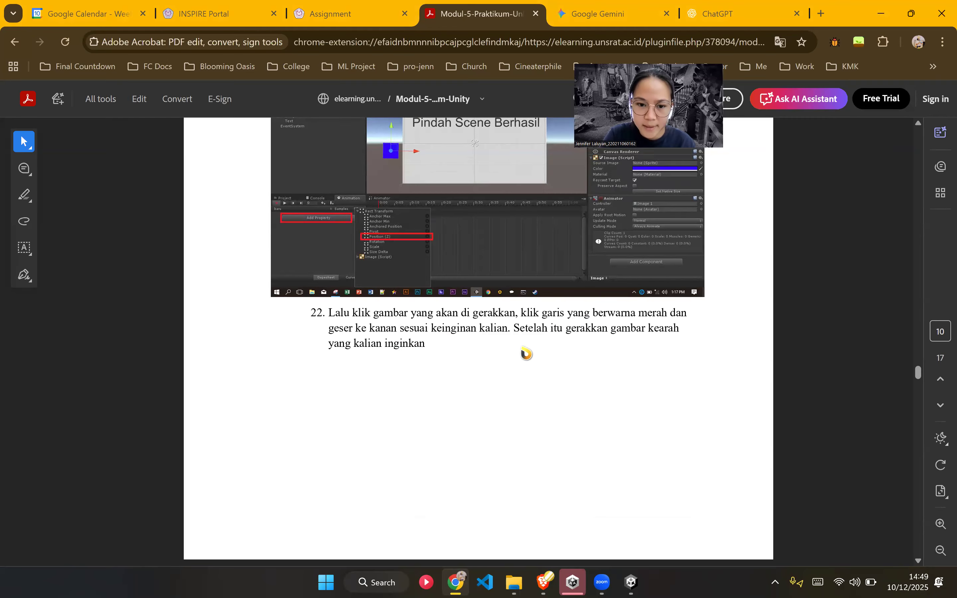
pyautogui.scroll(5, 405, 342)
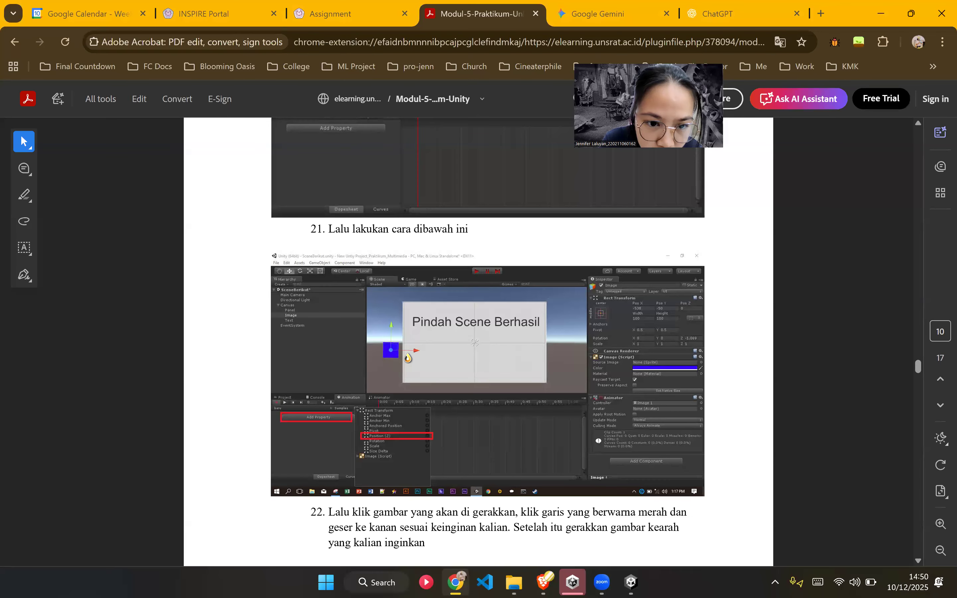
pyautogui.scroll(1, 408, 357)
pyautogui.scroll(-3, 408, 372)
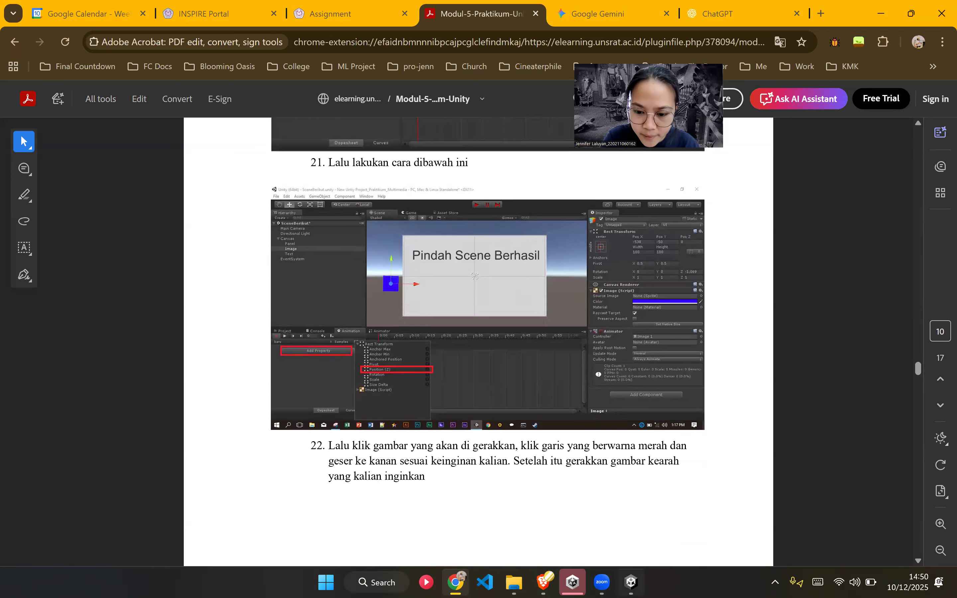
pyautogui.click(631, 582)
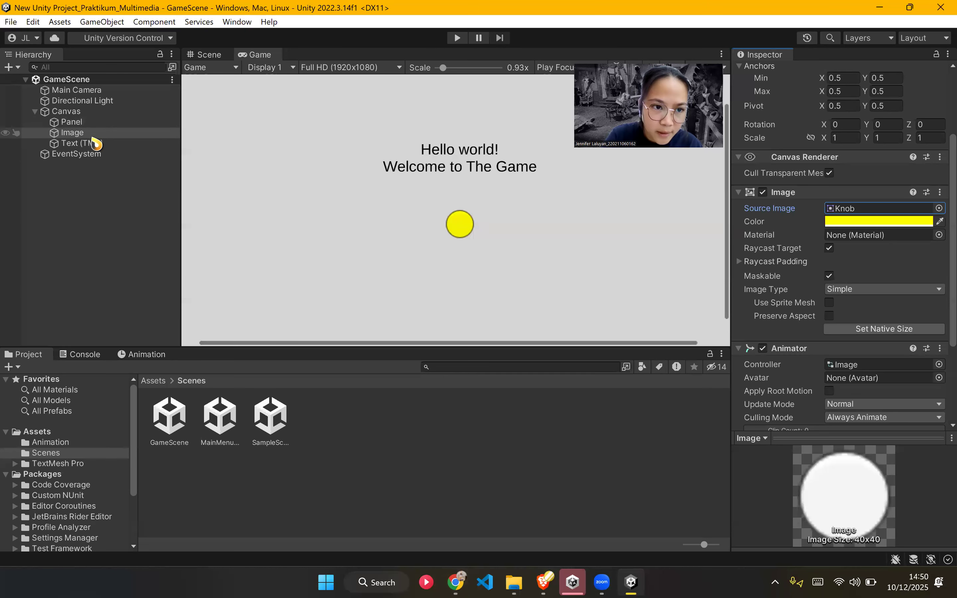
# Step: Add the Rect Transform Position property of the Image object to the BoxBlue animation clip
pyautogui.click(144, 354)
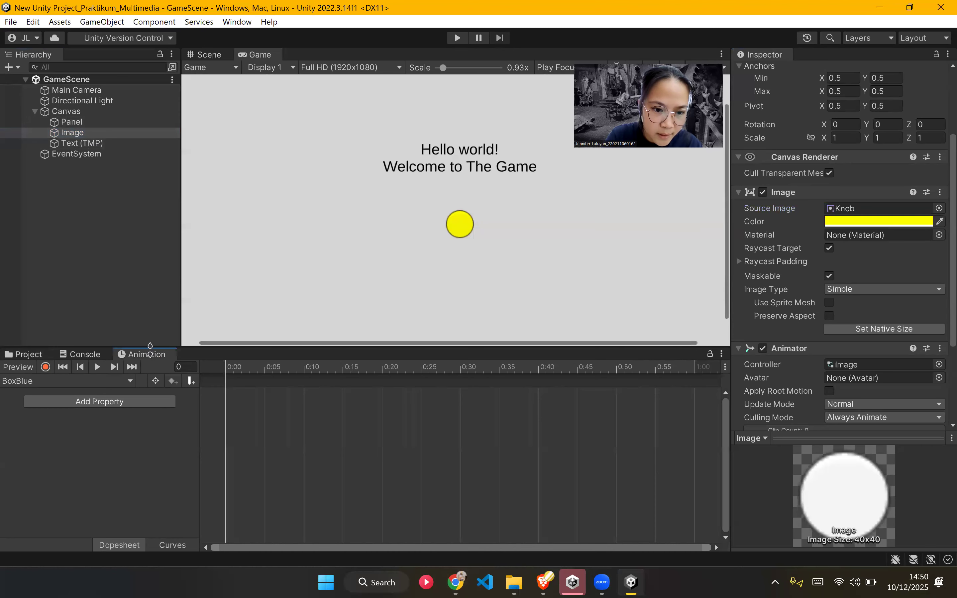
pyautogui.click(118, 403)
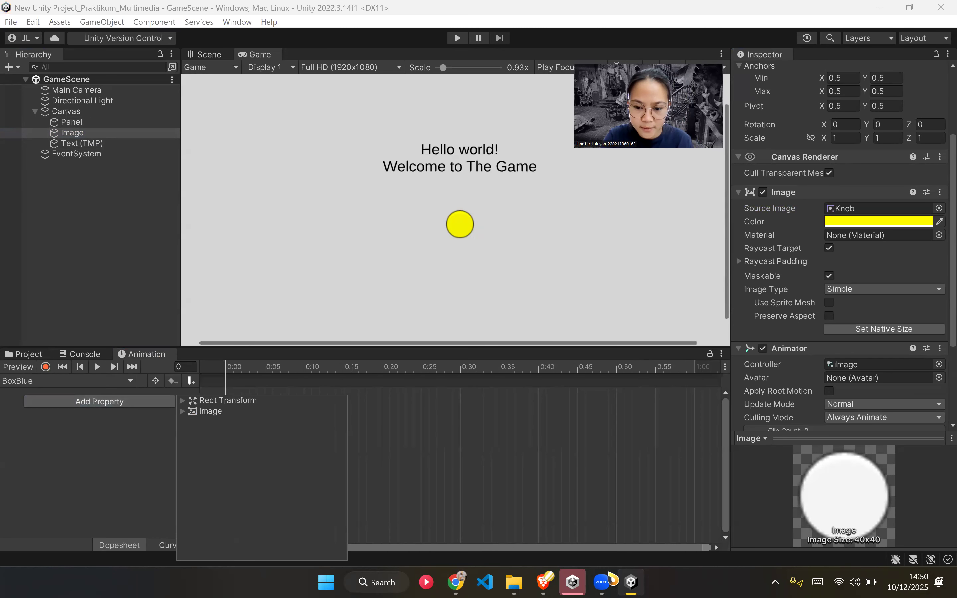
pyautogui.click(455, 582)
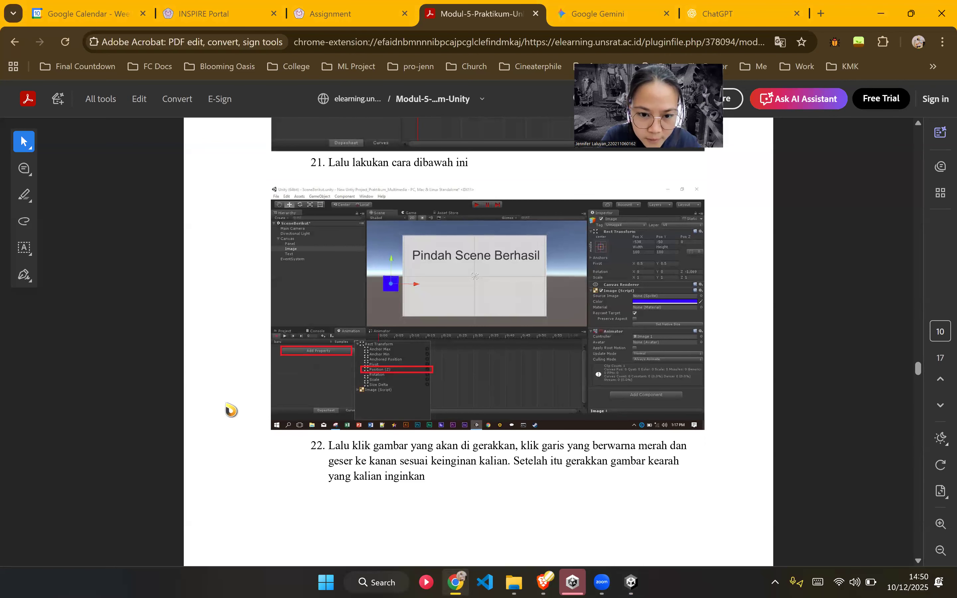
pyautogui.hotkey('alt', 'Tab')
pyautogui.click(125, 402)
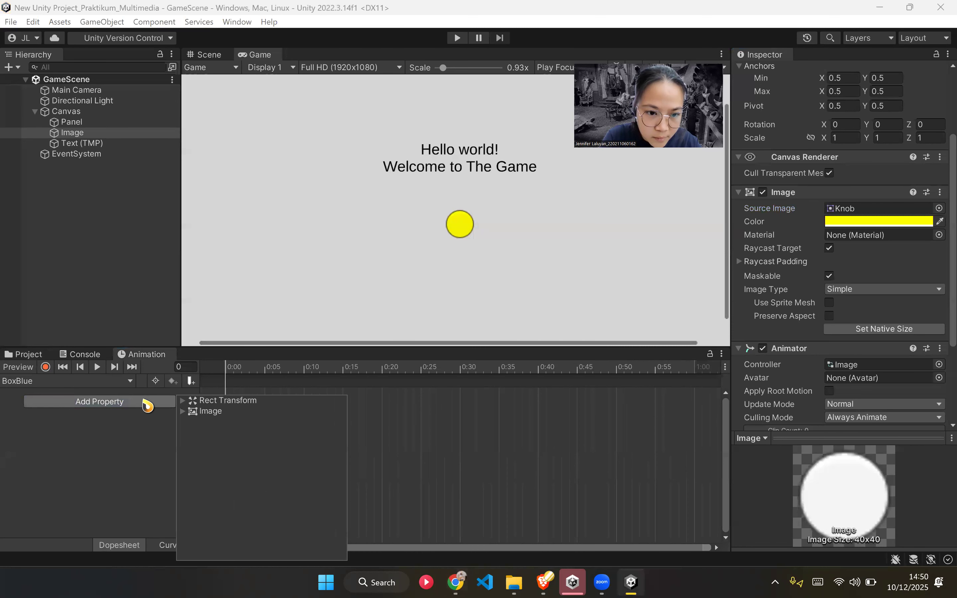
pyautogui.click(193, 401)
pyautogui.click(229, 458)
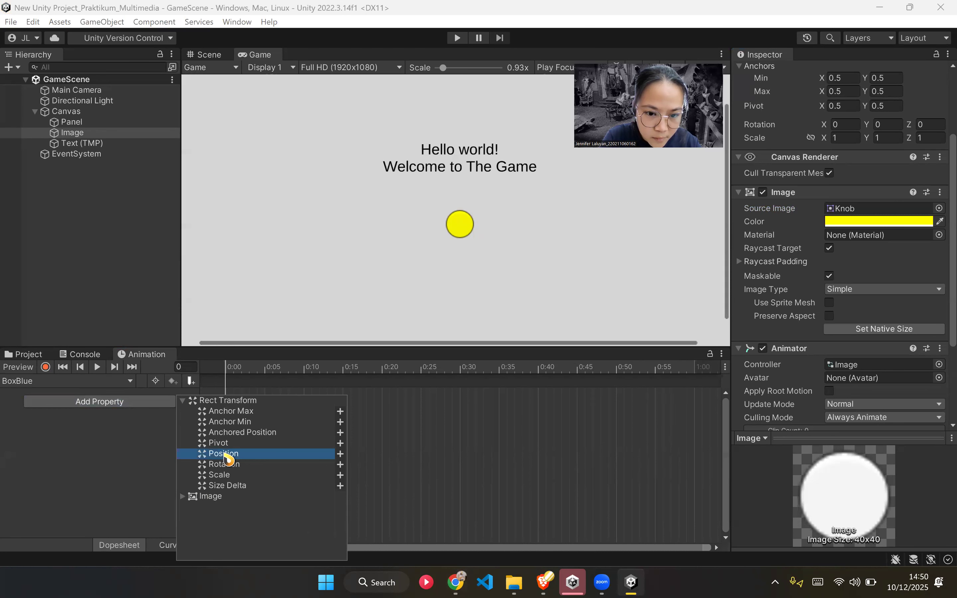
pyautogui.click(339, 453)
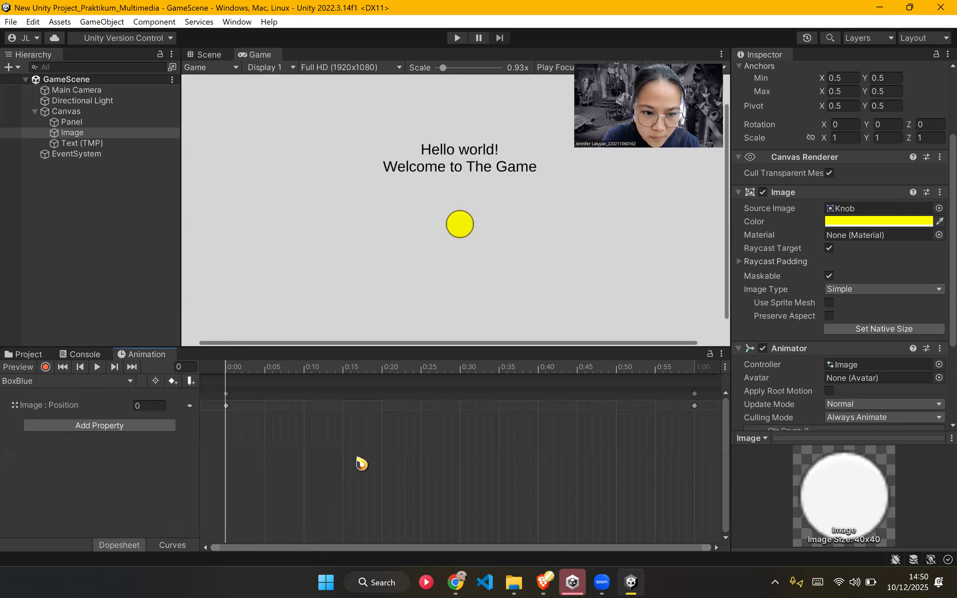
pyautogui.hotkey('alt', 'Tab')
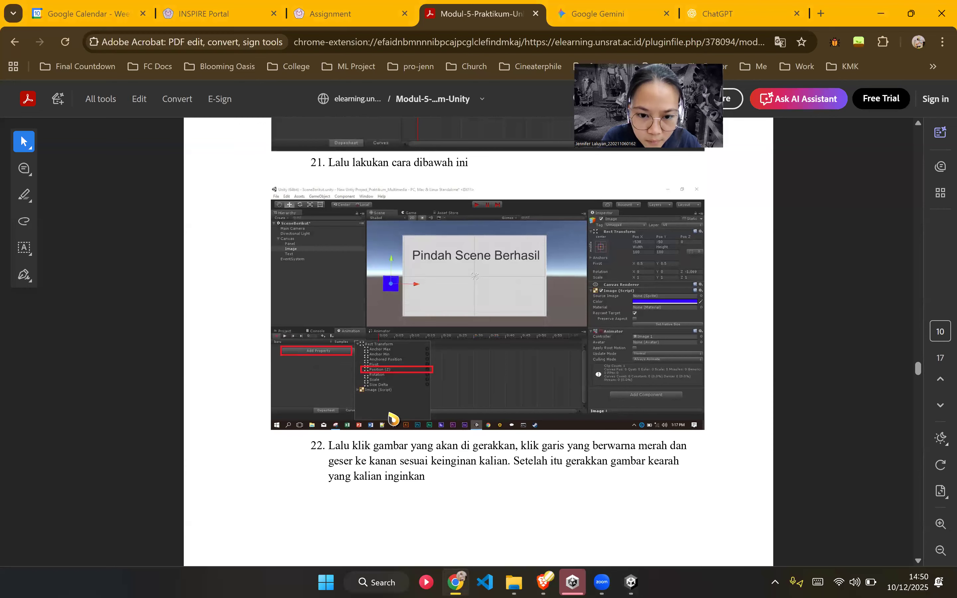
pyautogui.scroll(-3, 376, 435)
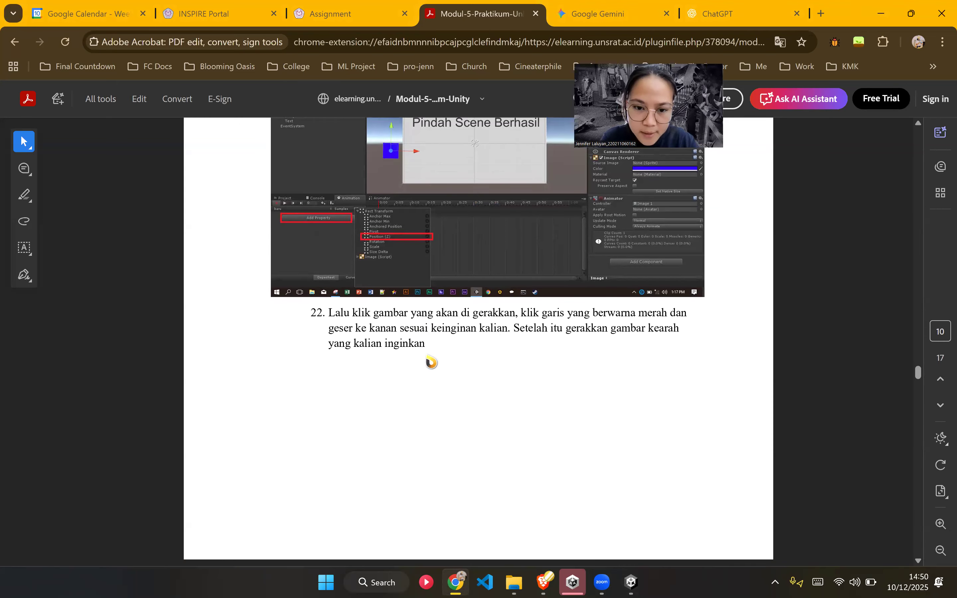
pyautogui.hotkey('alt', 'Tab')
pyautogui.moveTo(228, 401); pyautogui.dragTo(264, 367)
pyautogui.click(273, 369)
pyautogui.hotkey('ctrl', 'z')
pyautogui.click(231, 367)
# Step: Examine the module's example of the end keyframe and of the image moved across the panel
pyautogui.hotkey('alt', 'Tab')
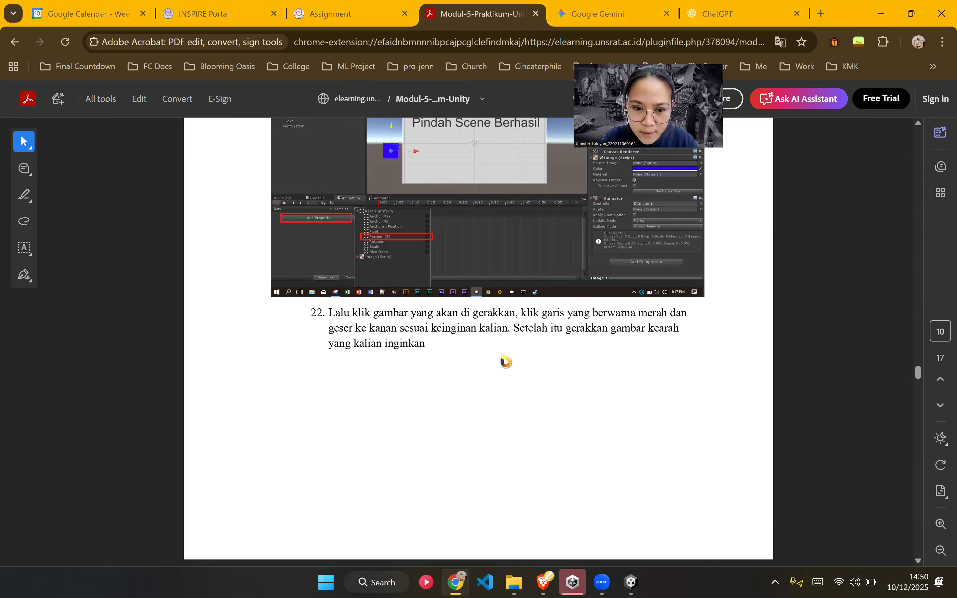
pyautogui.scroll(3, 507, 367)
pyautogui.hotkey('alt', 'Tab')
pyautogui.hotkey('alt', 'Tab')
pyautogui.scroll(-10, 469, 409)
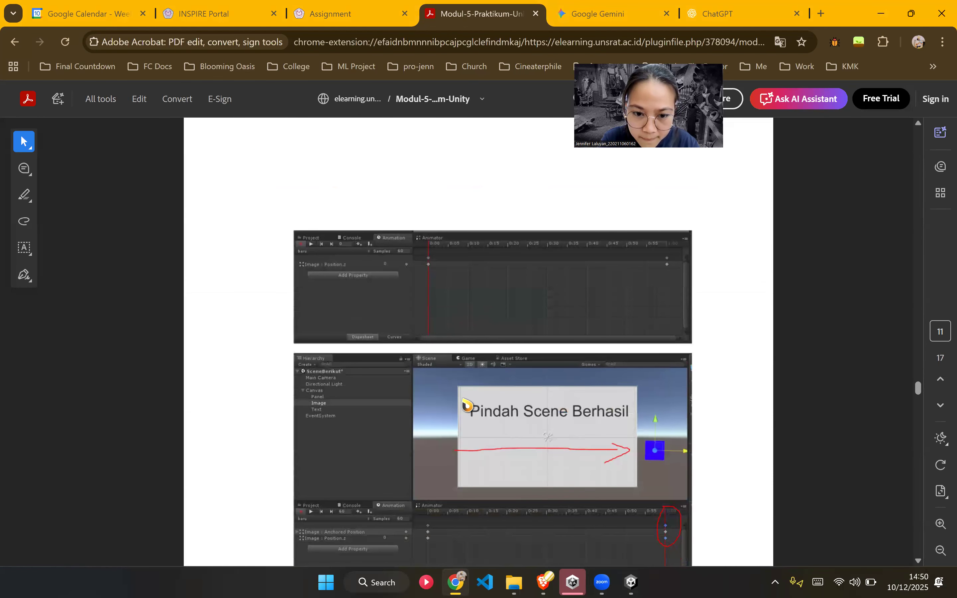
pyautogui.scroll(-2, 467, 404)
pyautogui.hotkey('alt', 'Tab')
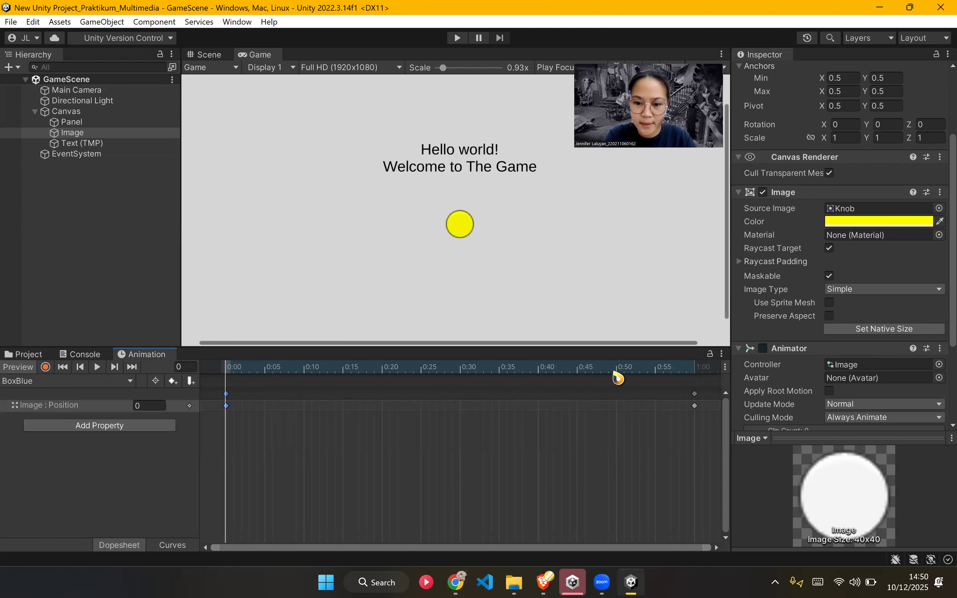
pyautogui.hotkey('alt', 'Tab')
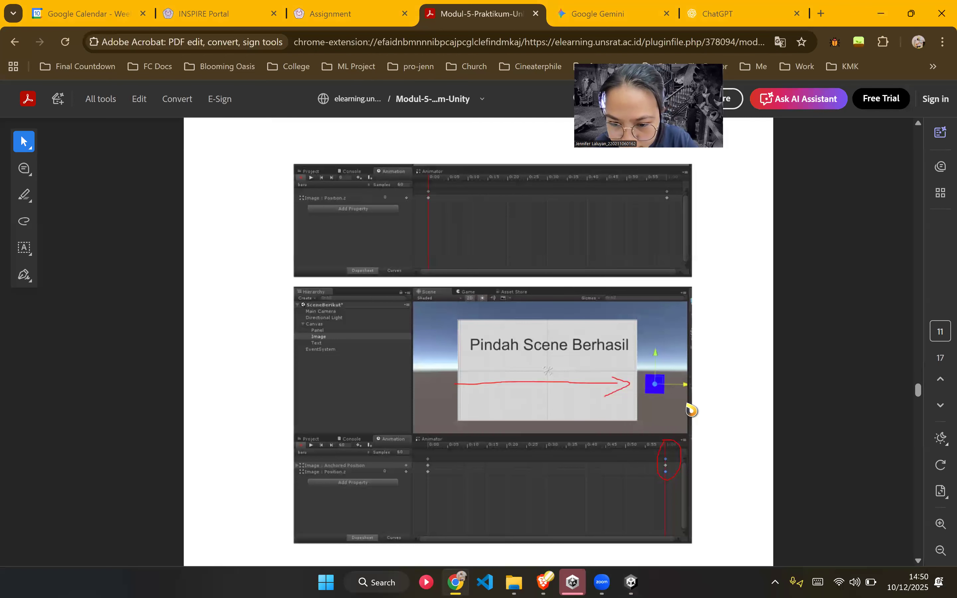
pyautogui.hotkey('alt', 'Tab')
# Step: At frame 55 of the BoxBlue clip, move the yellow circle horizontally past the panel's right edge in the Scene view
pyautogui.click(663, 367)
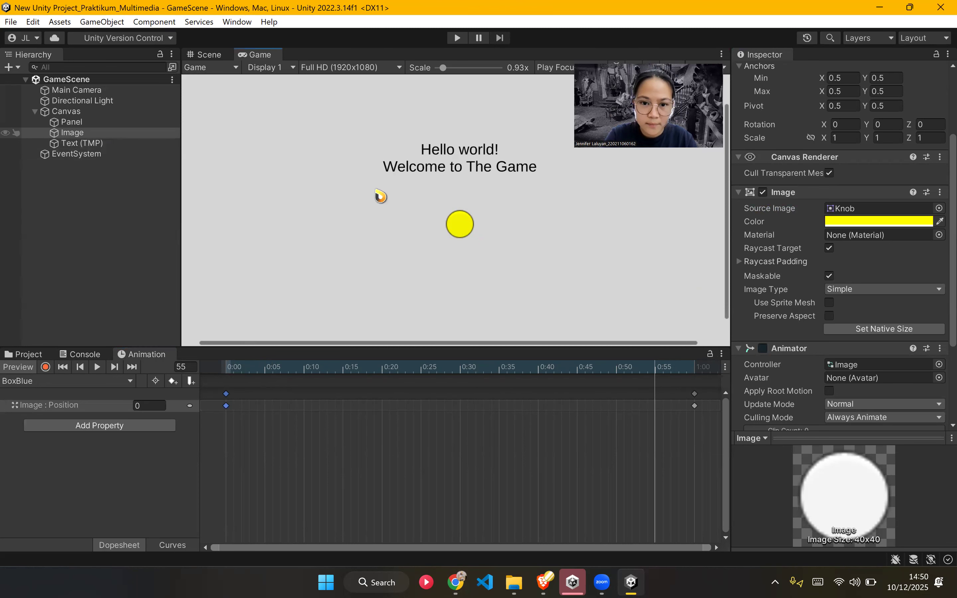
pyautogui.click(206, 57)
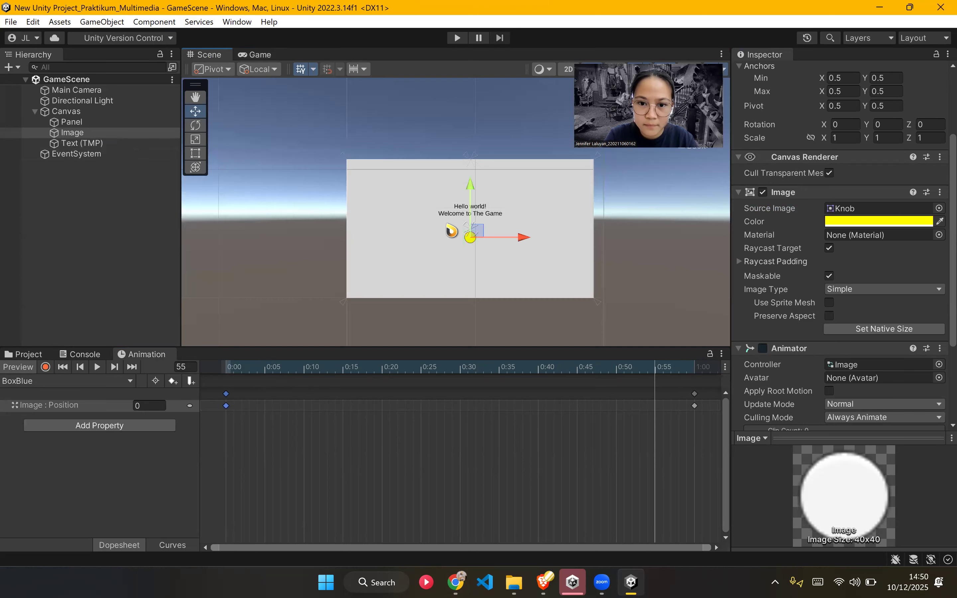
pyautogui.scroll(4, 486, 257)
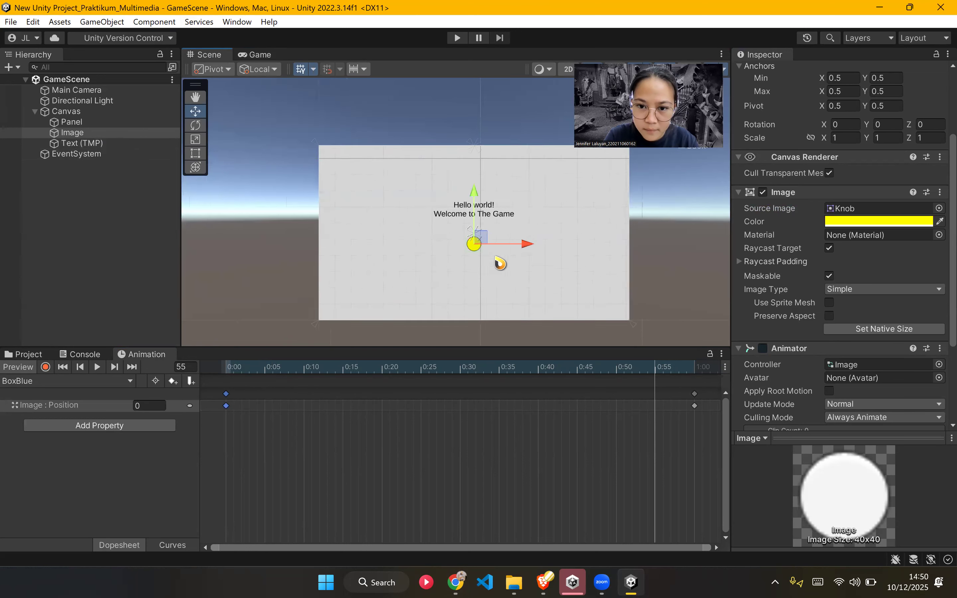
pyautogui.moveTo(507, 274); pyautogui.dragTo(474, 248, button='middle')
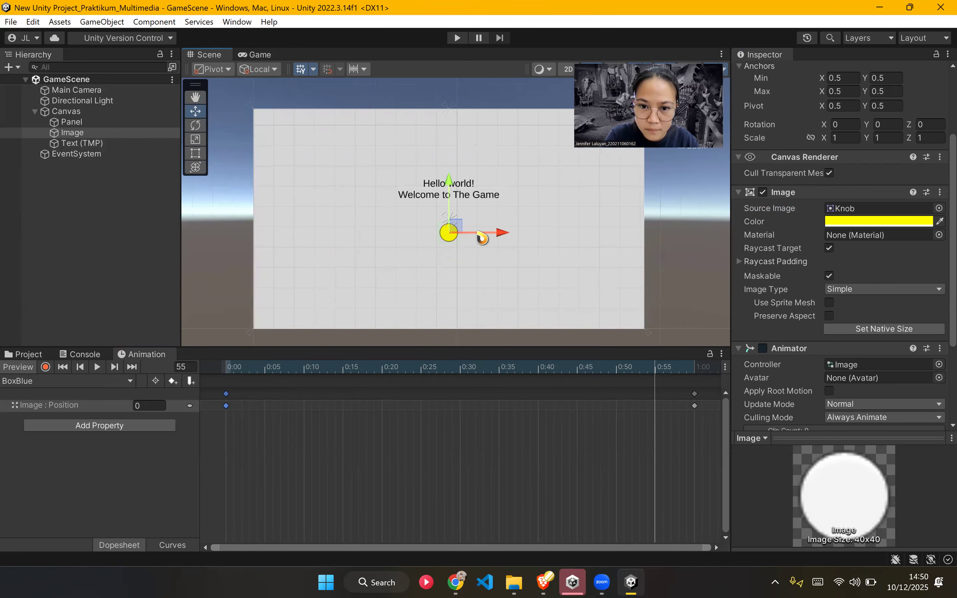
pyautogui.moveTo(496, 236); pyautogui.dragTo(694, 247)
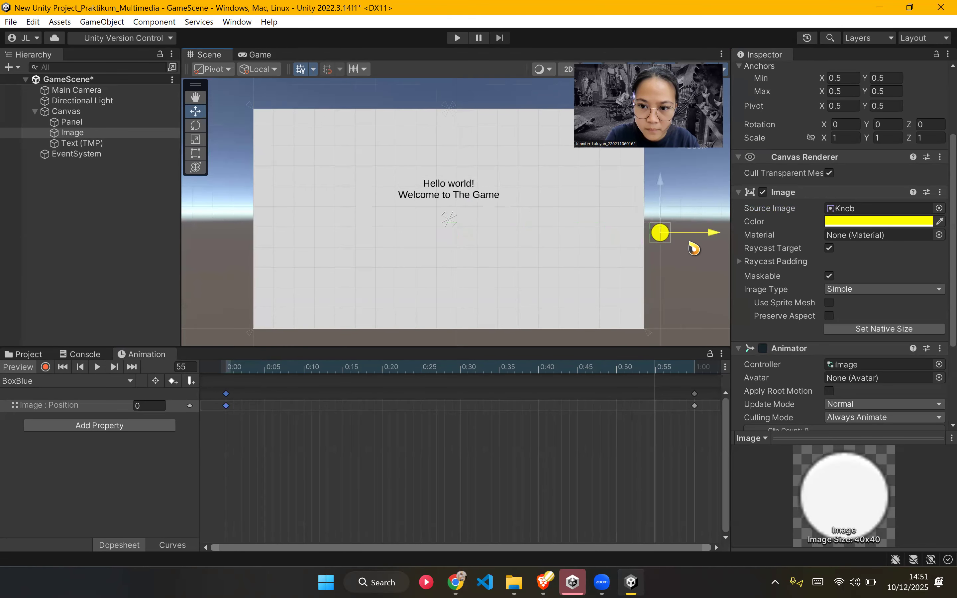
# Step: Scrub the BoxBlue timeline to check the circle's motion, and undo the circle's move and the added Position property
pyautogui.click(677, 446)
pyautogui.click(694, 369)
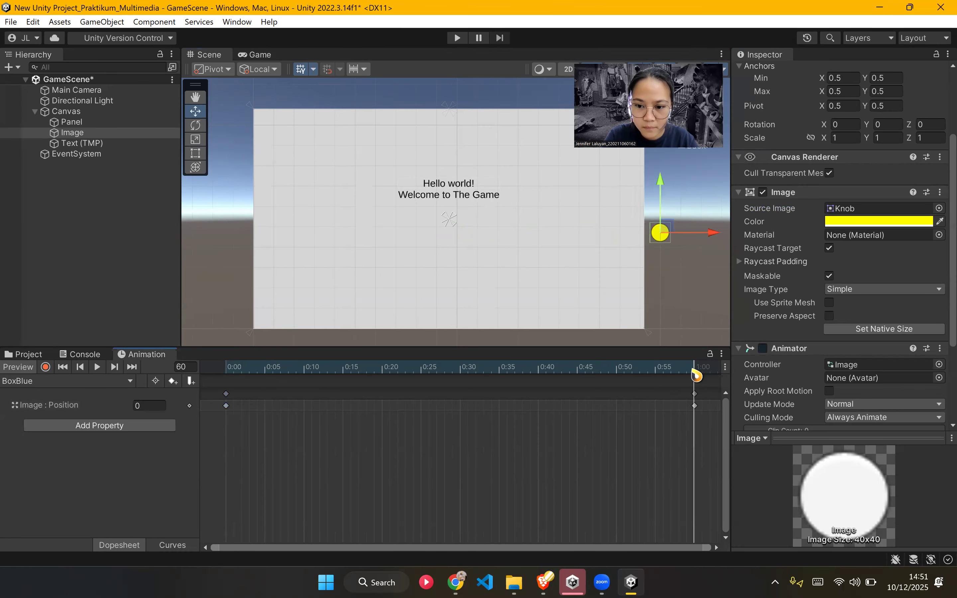
pyautogui.click(226, 368)
pyautogui.press('space')
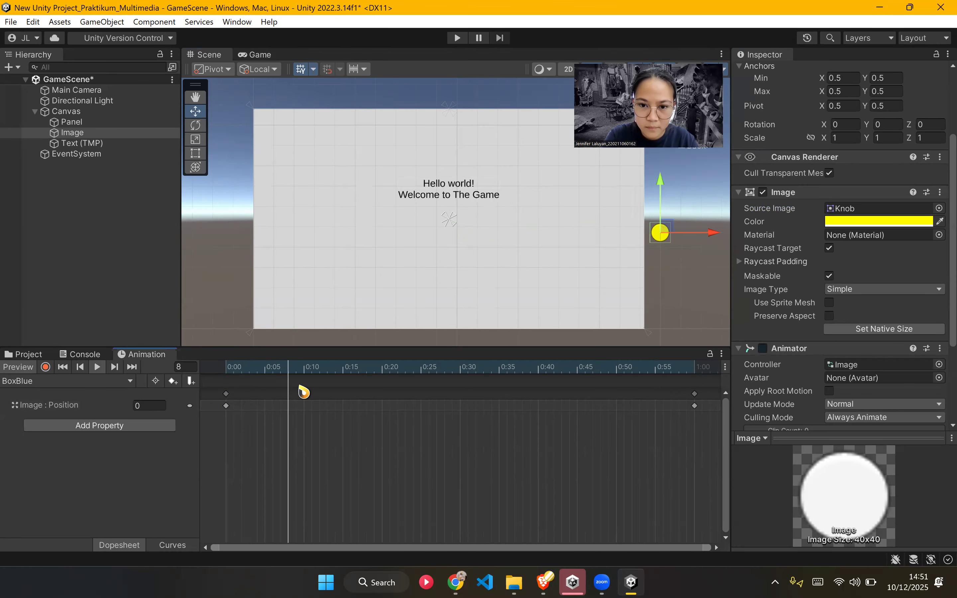
pyautogui.click(327, 372)
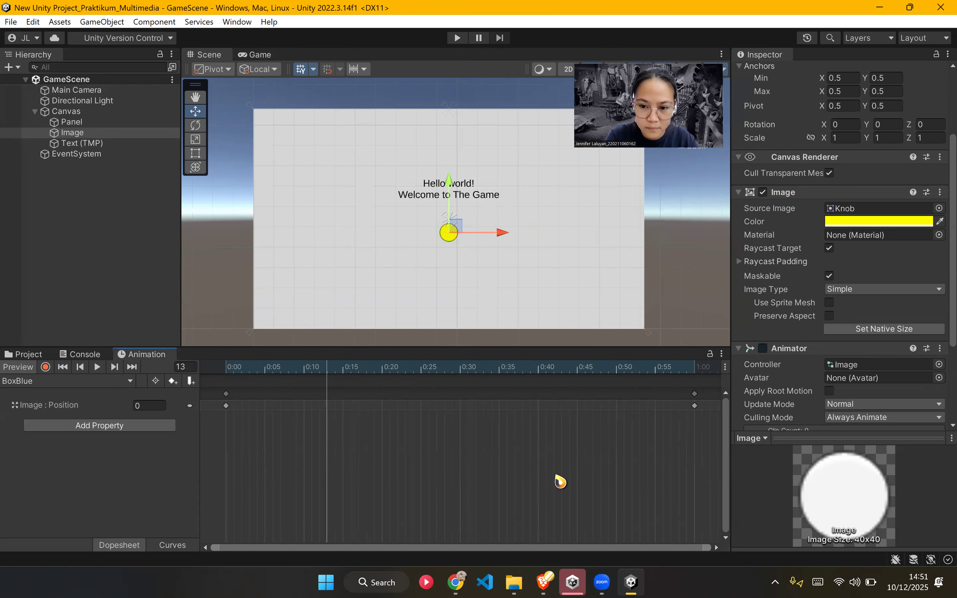
pyautogui.hotkey('ctrl', 'z')
pyautogui.hotkey('ctrl', 'z')
# Step: Add the Rect Transform Position property of the Image object back to the BoxBlue animation clip
pyautogui.click(106, 412)
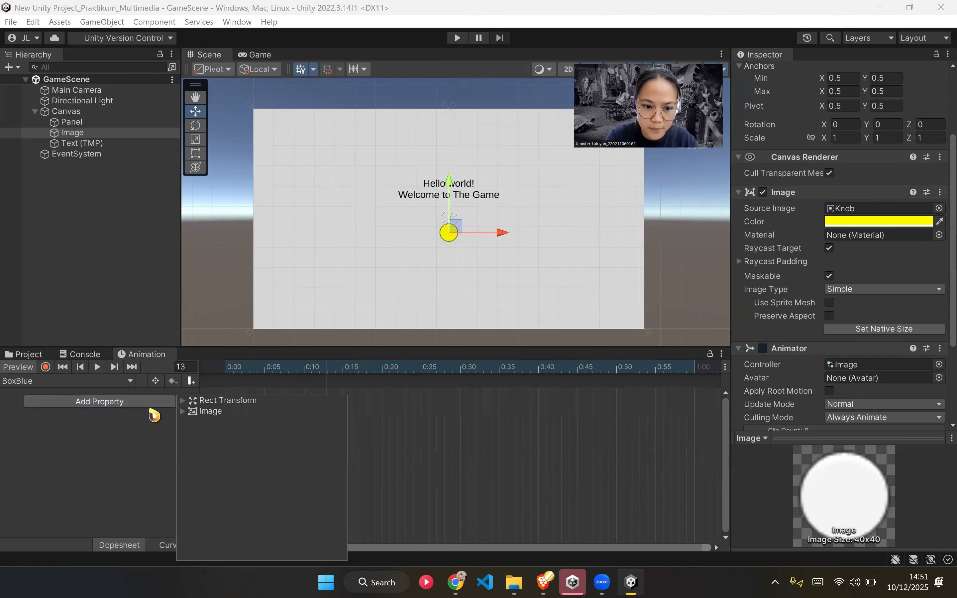
pyautogui.click(183, 401)
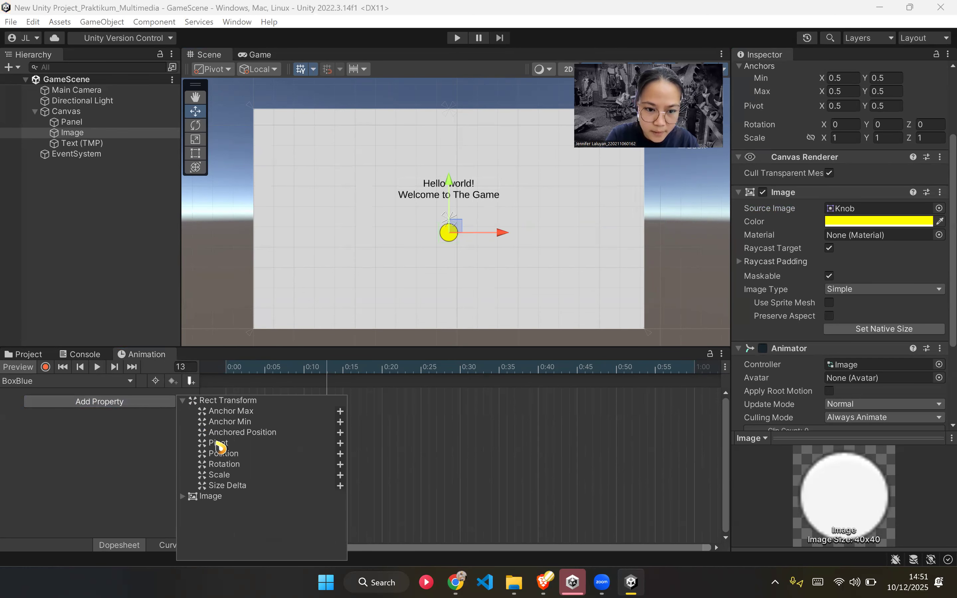
pyautogui.click(340, 453)
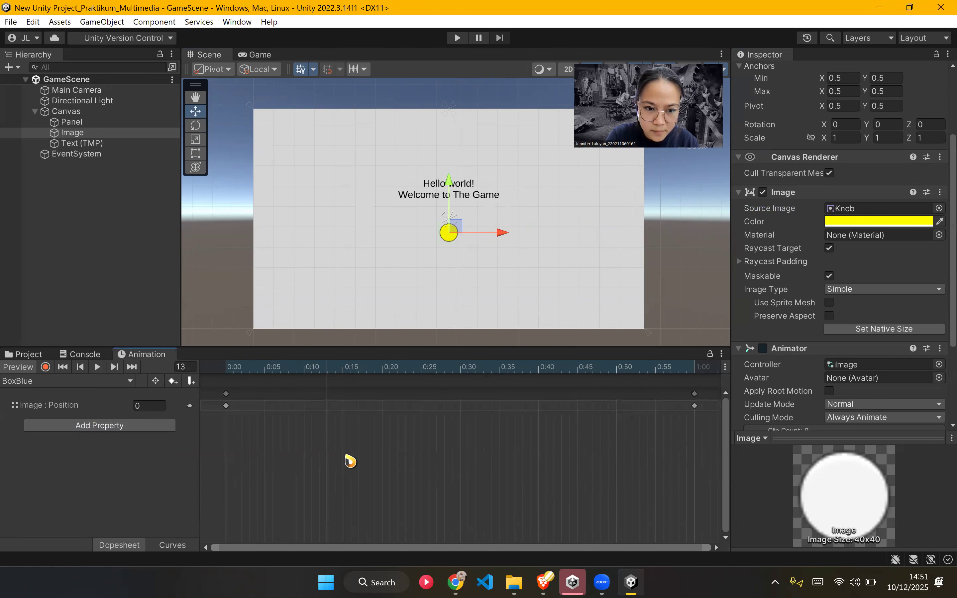
# Step: At frame 0 of the BoxBlue clip, move the yellow circle horizontally to just inside the panel's left edge
pyautogui.click(226, 366)
pyautogui.hotkey('alt', 'Tab')
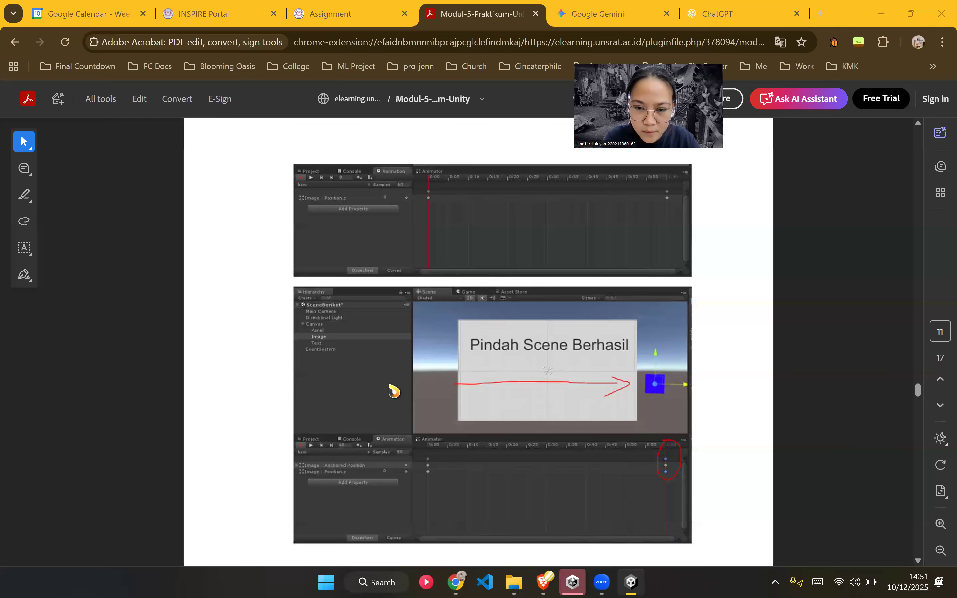
pyautogui.hotkey('alt', 'Tab')
pyautogui.moveTo(460, 240); pyautogui.dragTo(276, 240)
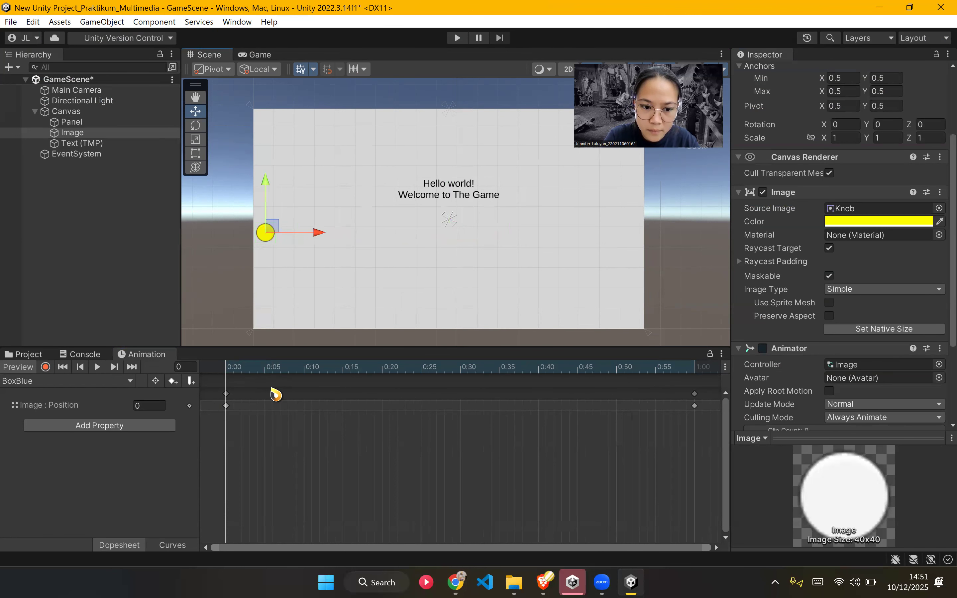
pyautogui.click(227, 394)
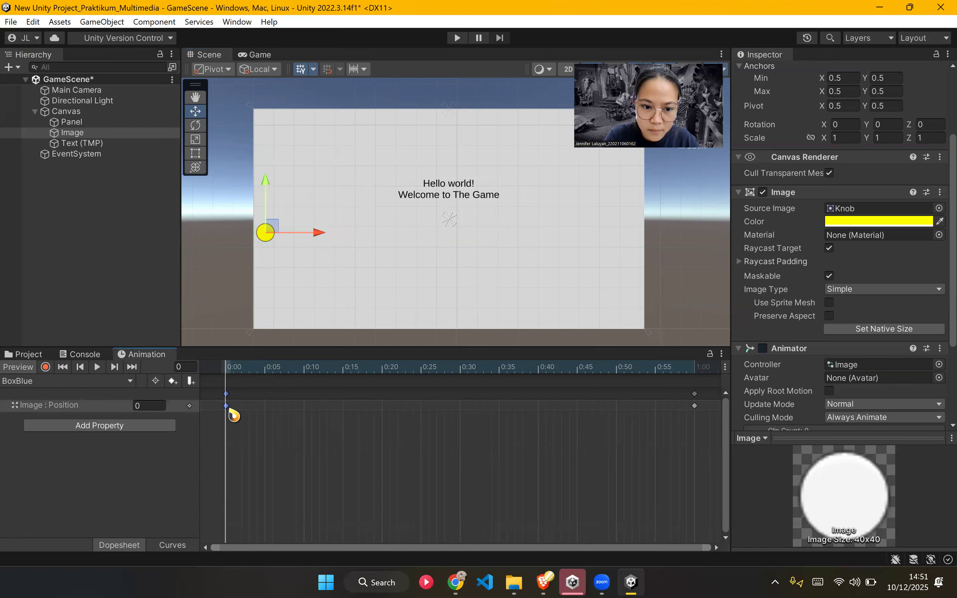
# Step: At frame 50, move the yellow circle horizontally into the panel's right half and shift the clip's end keyframe to frame 50
pyautogui.click(619, 369)
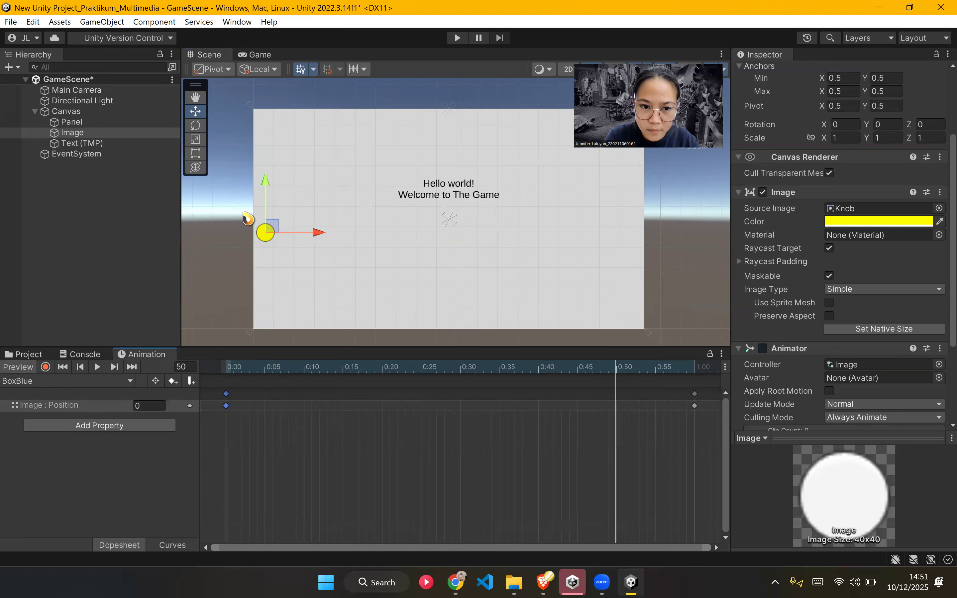
pyautogui.moveTo(304, 234); pyautogui.dragTo(569, 247)
pyautogui.click(694, 395)
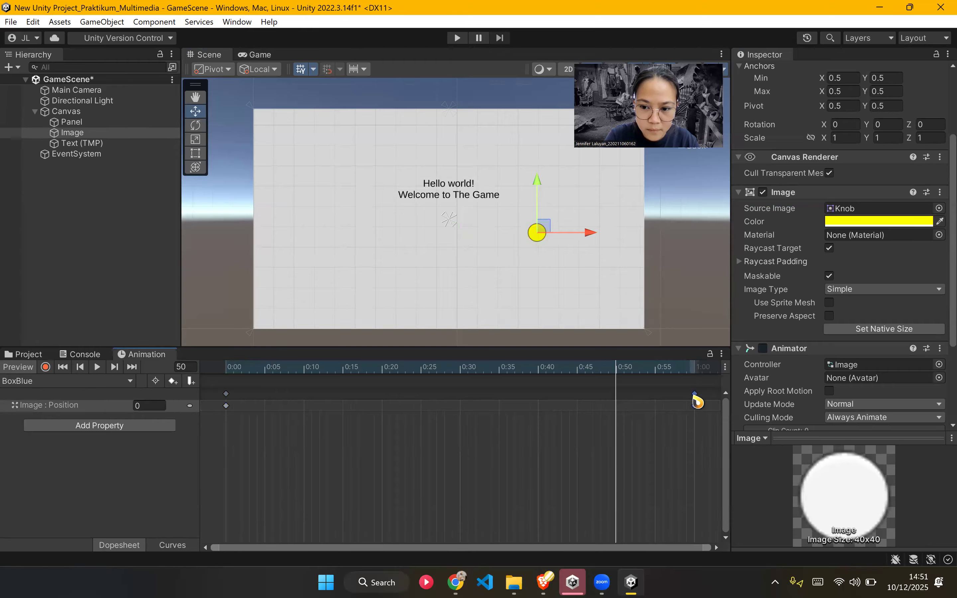
pyautogui.moveTo(635, 396); pyautogui.dragTo(613, 395)
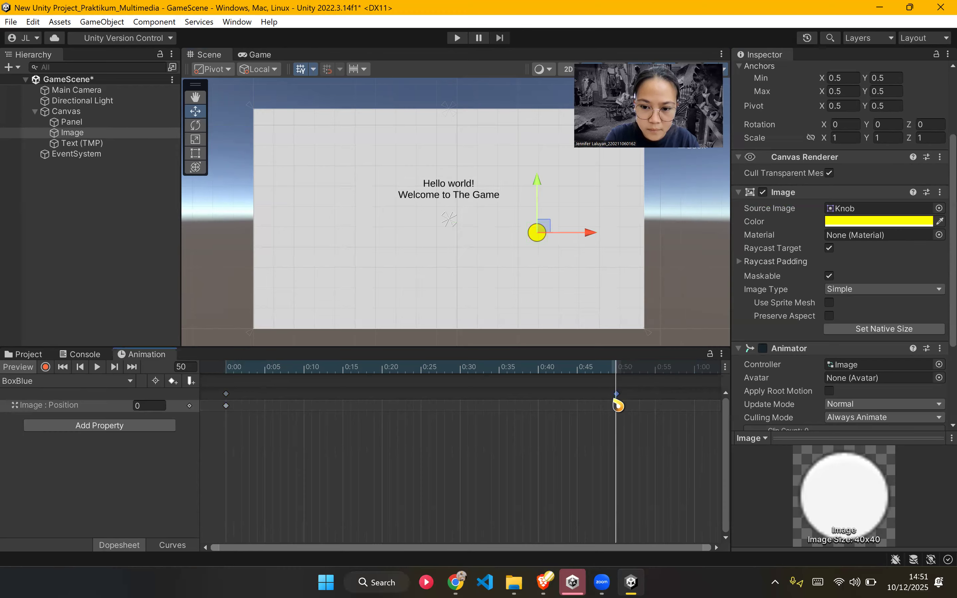
# Step: Return the end keyframe to 1:00, and undo the circle's moves and the Position property added to the BoxBlue clip
pyautogui.moveTo(359, 369); pyautogui.dragTo(335, 374)
pyautogui.click(226, 392)
pyautogui.moveTo(617, 393); pyautogui.dragTo(694, 394)
pyautogui.hotkey('ctrl', 'z')
pyautogui.hotkey('ctrl', 'z')
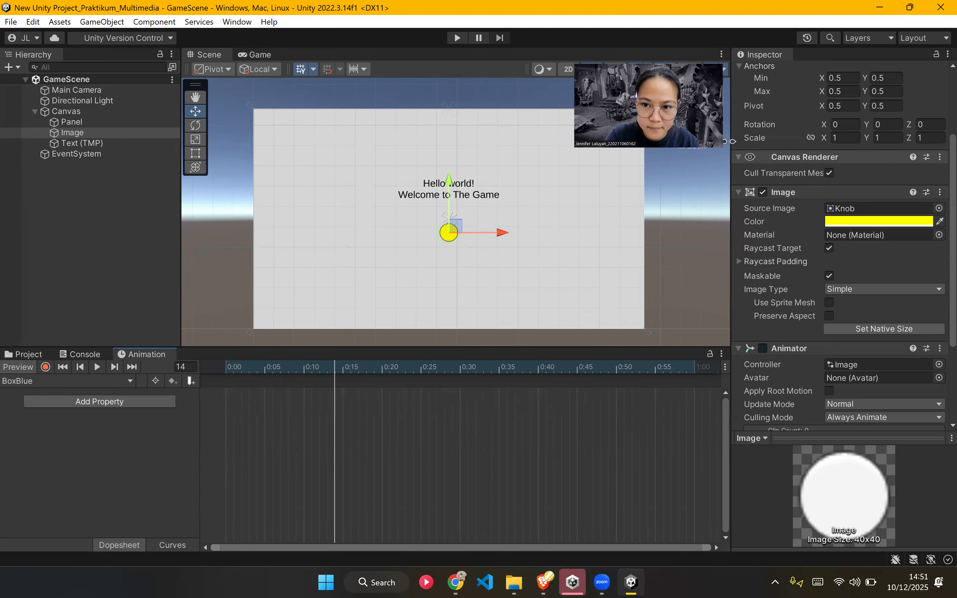
# Step: Add the Rect Transform Position property of the Image object to the emptied BoxBlue clip
pyautogui.click(134, 401)
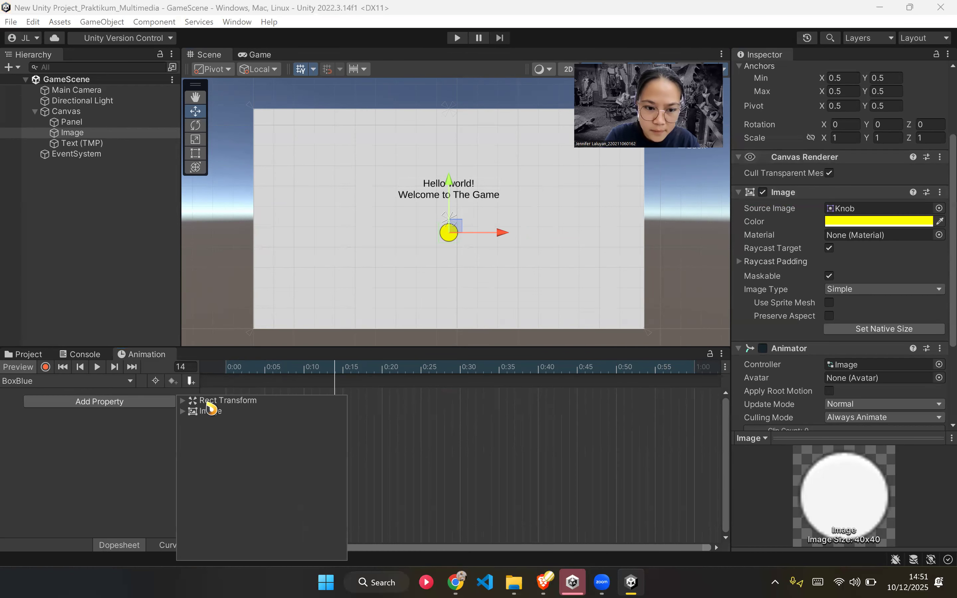
pyautogui.click(183, 401)
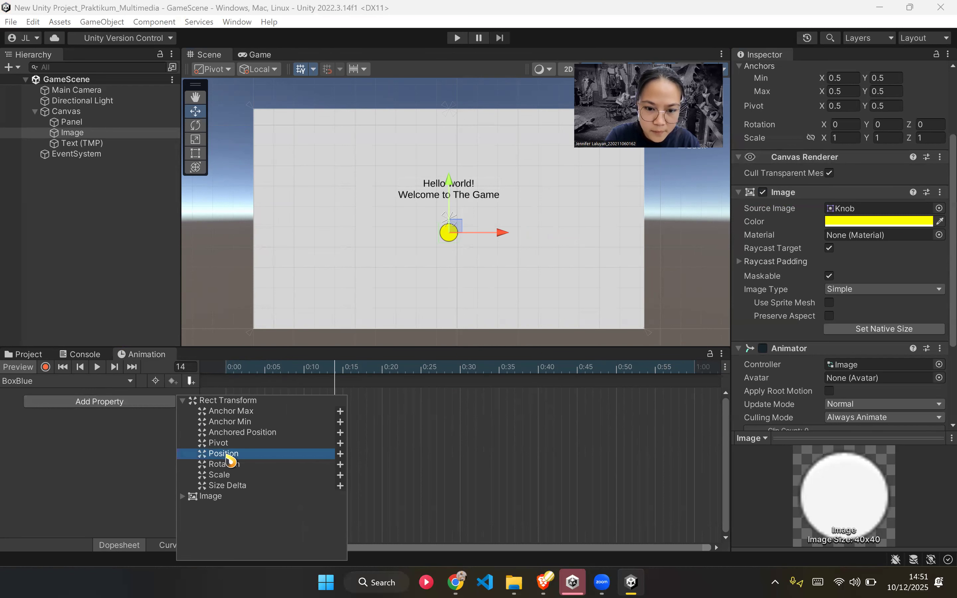
pyautogui.click(340, 453)
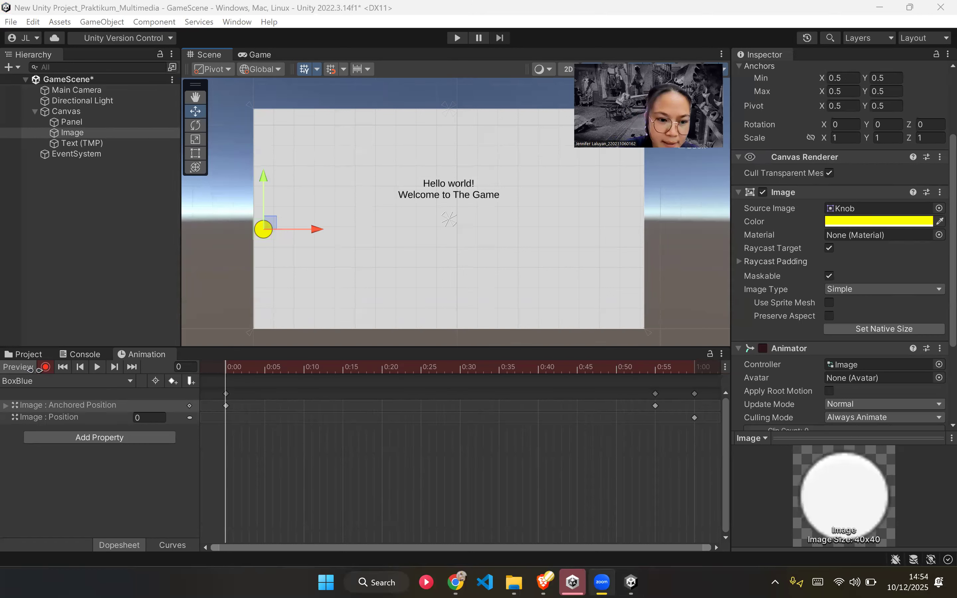
# Step: Stop keyframe recording and delete the frame 0 keyframes of the BoxBlue clip
pyautogui.click(46, 366)
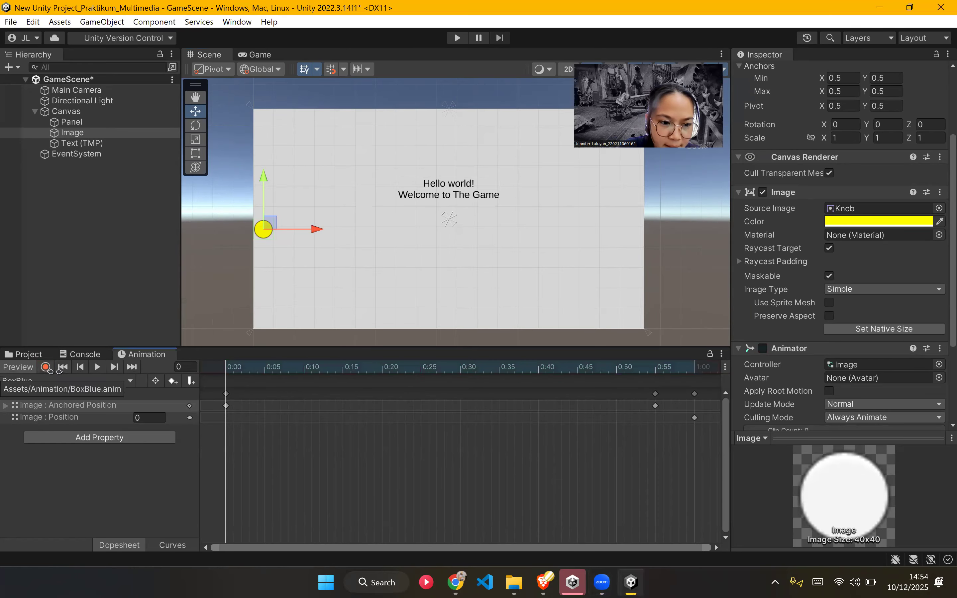
pyautogui.moveTo(242, 416); pyautogui.dragTo(216, 385)
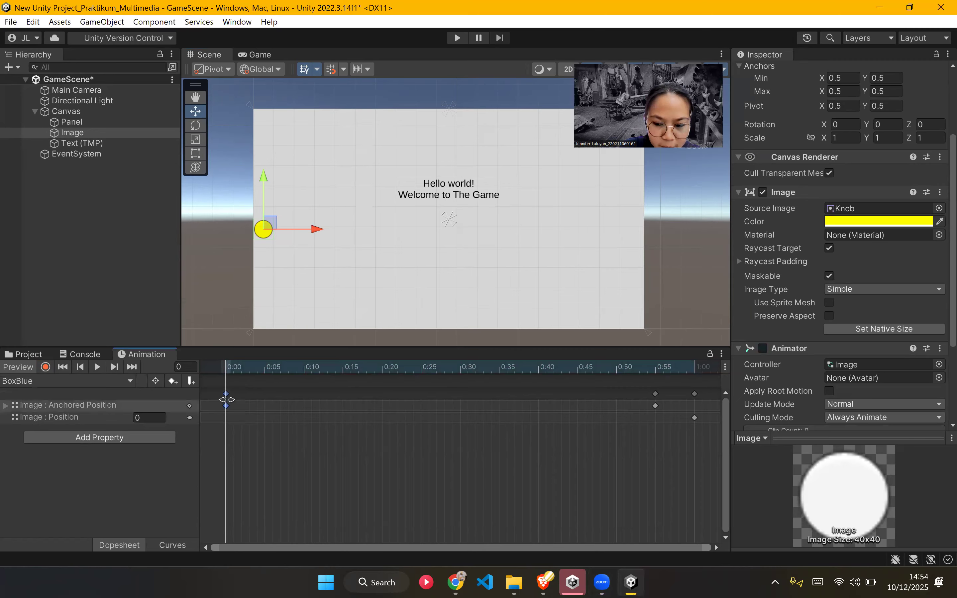
pyautogui.rightClick(225, 397)
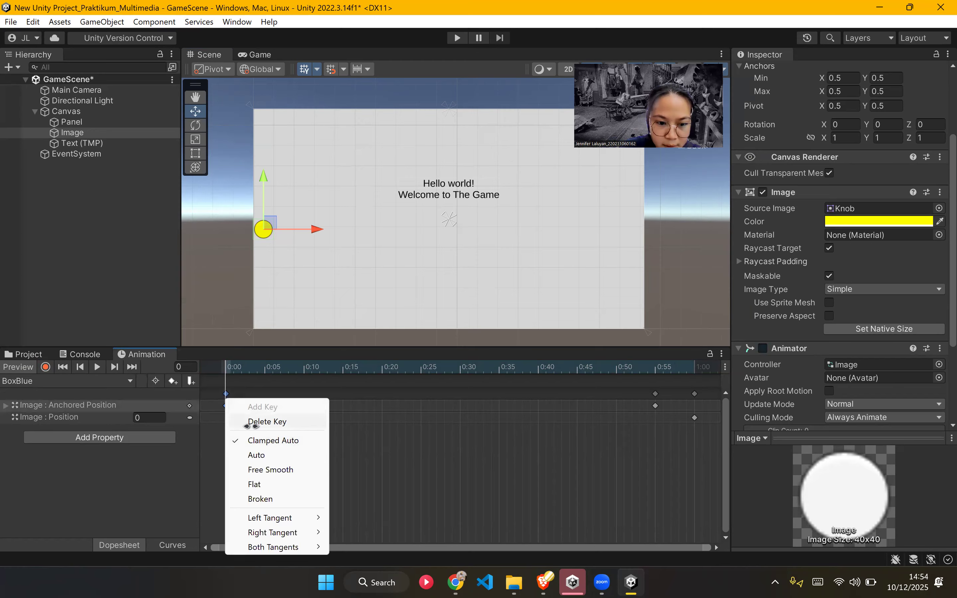
pyautogui.click(253, 422)
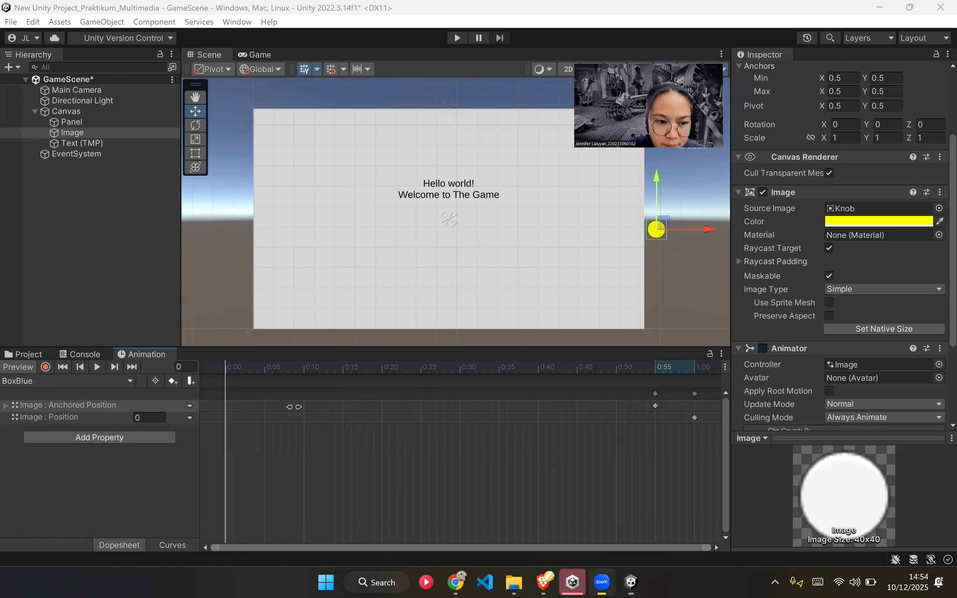
pyautogui.click(273, 422)
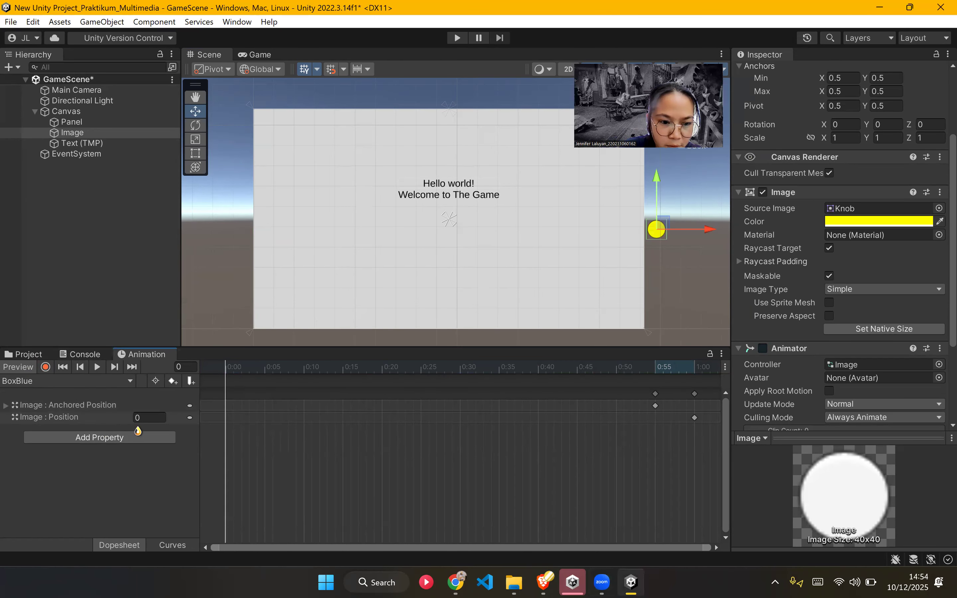
# Step: Record a frame 0 keyframe with the yellow circle moved horizontally beyond the panel's left edge
pyautogui.click(45, 368)
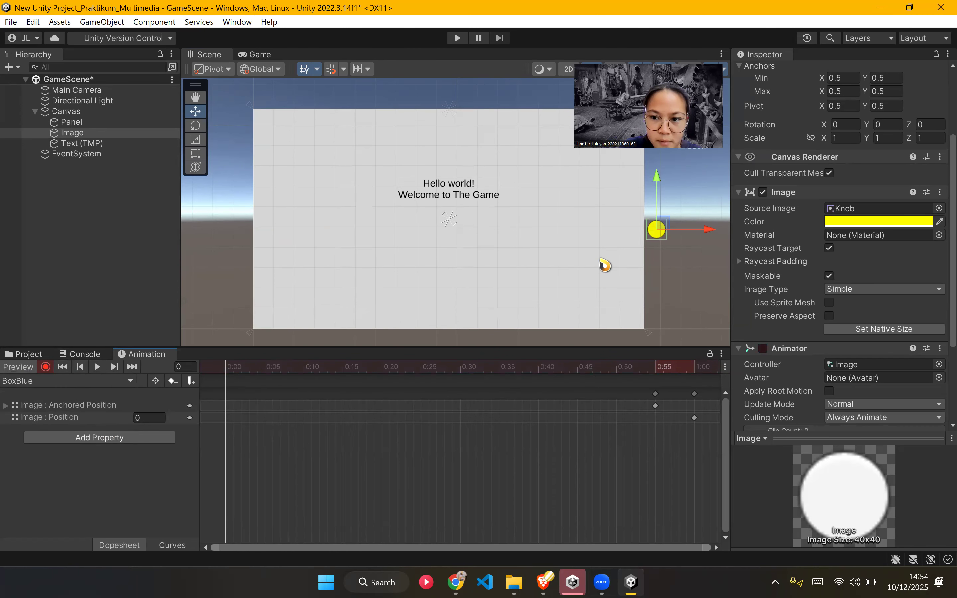
pyautogui.moveTo(693, 233); pyautogui.dragTo(271, 229)
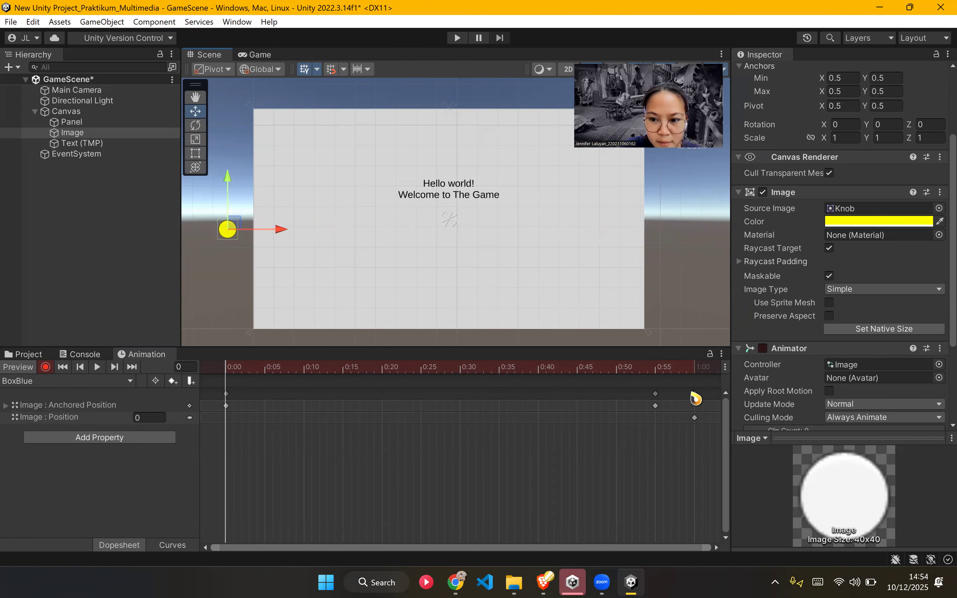
# Step: Delete all end and start keyframes of the BoxBlue clip and stop keyframe recording
pyautogui.moveTo(717, 437); pyautogui.dragTo(640, 377)
pyautogui.rightClick(658, 406)
pyautogui.click(690, 422)
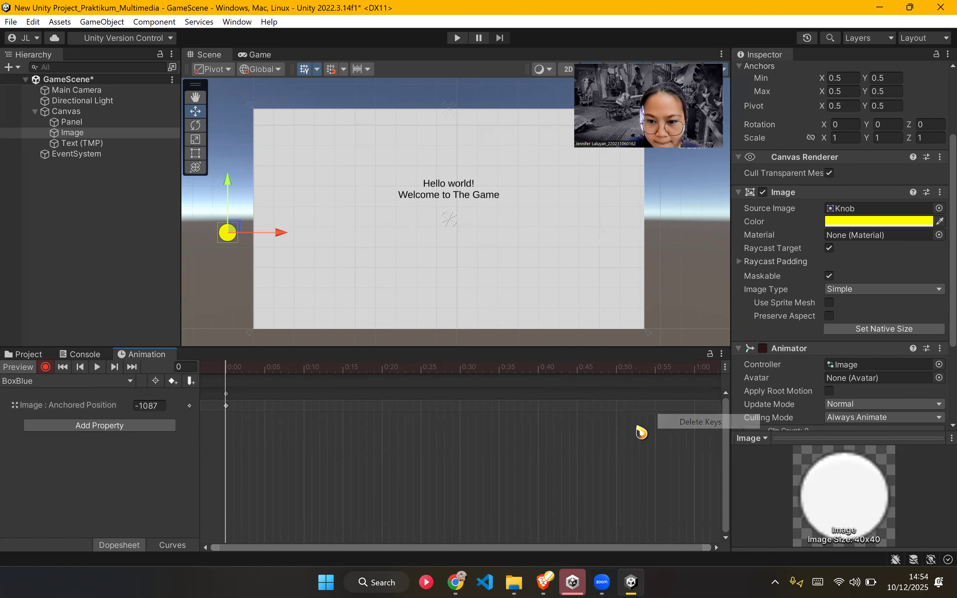
pyautogui.moveTo(275, 424); pyautogui.dragTo(202, 388)
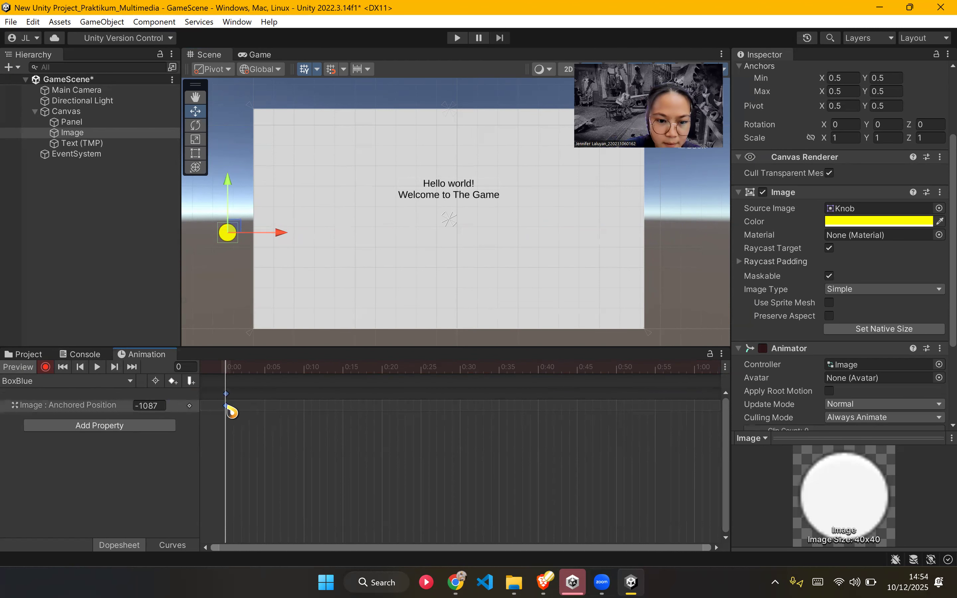
pyautogui.rightClick(231, 412)
pyautogui.click(274, 429)
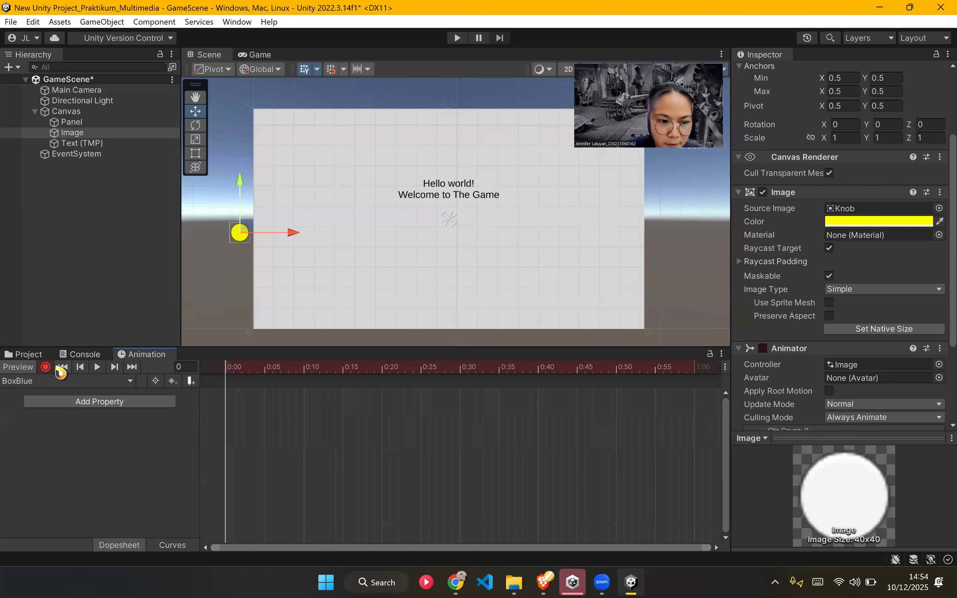
pyautogui.click(45, 367)
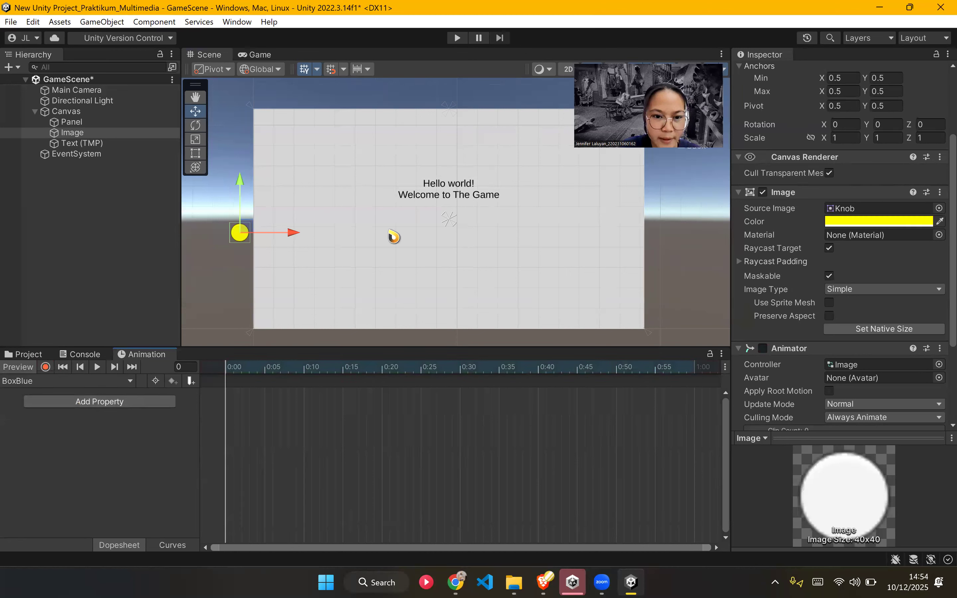
# Step: Add the Rect Transform Position property of the Image object to the BoxBlue clip
pyautogui.click(116, 402)
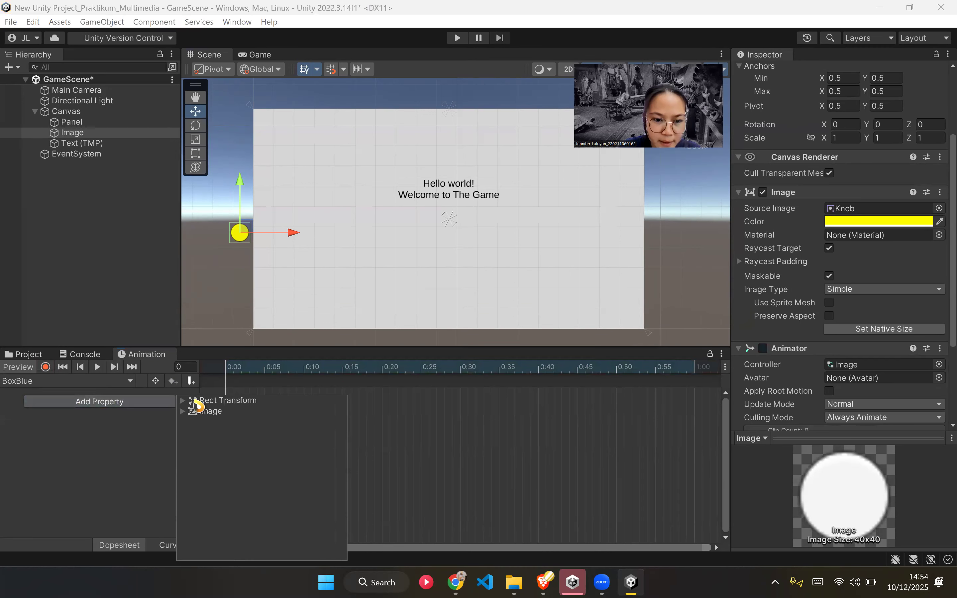
pyautogui.click(193, 401)
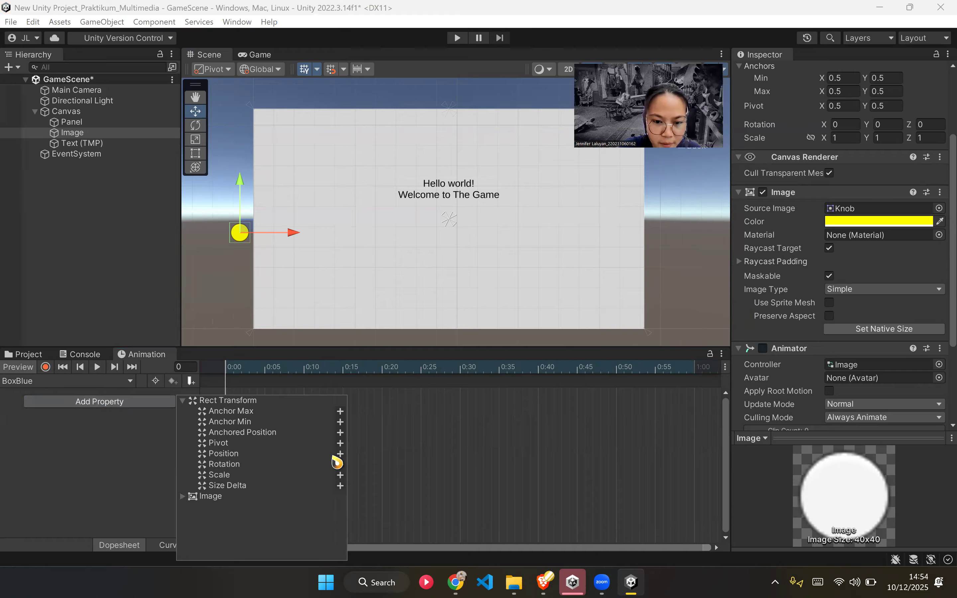
pyautogui.click(340, 455)
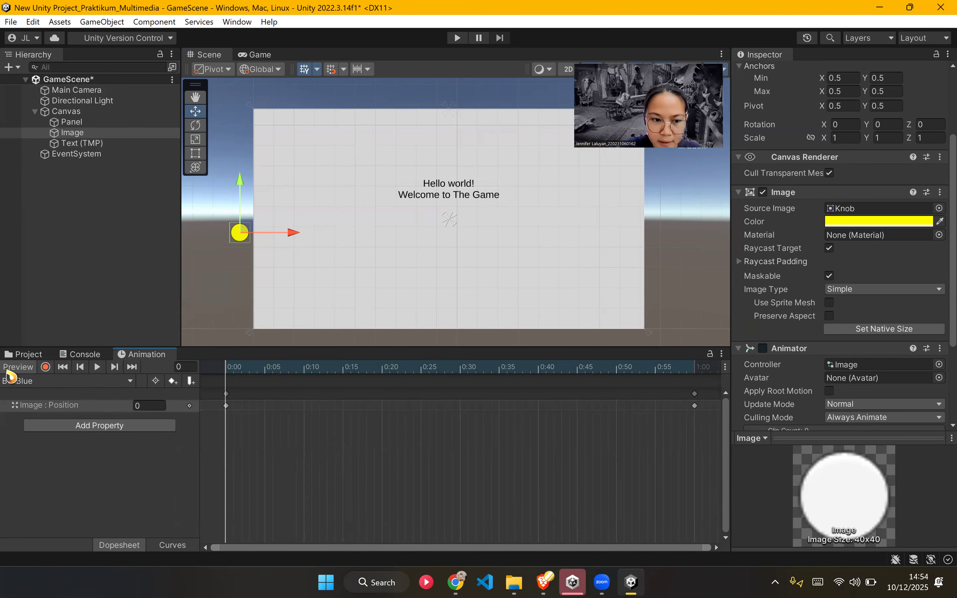
# Step: Record the yellow circle moved horizontally past the panel's right edge at frame 55, and play the BoxBlue clip to check it
pyautogui.click(46, 368)
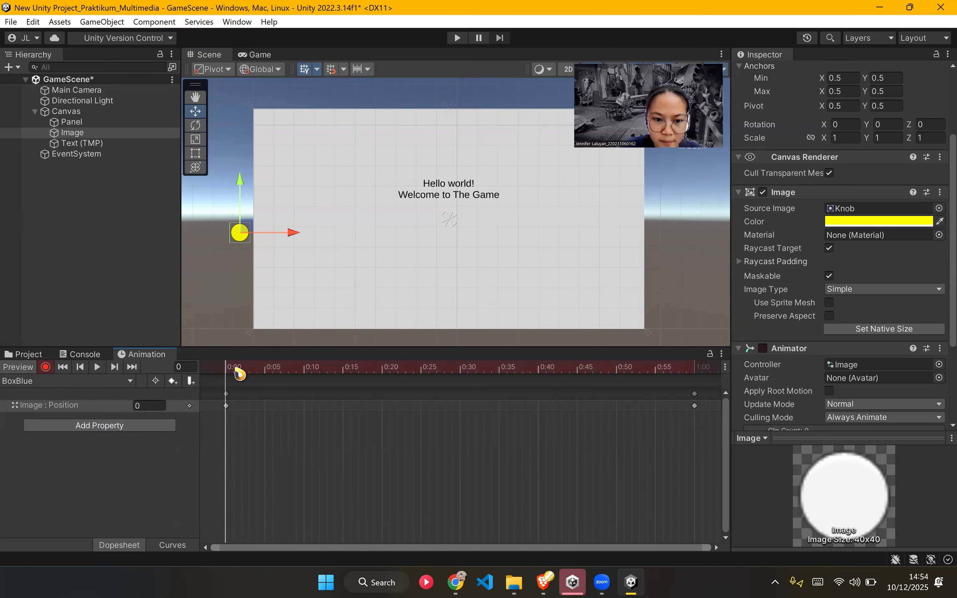
pyautogui.moveTo(255, 374); pyautogui.dragTo(658, 387)
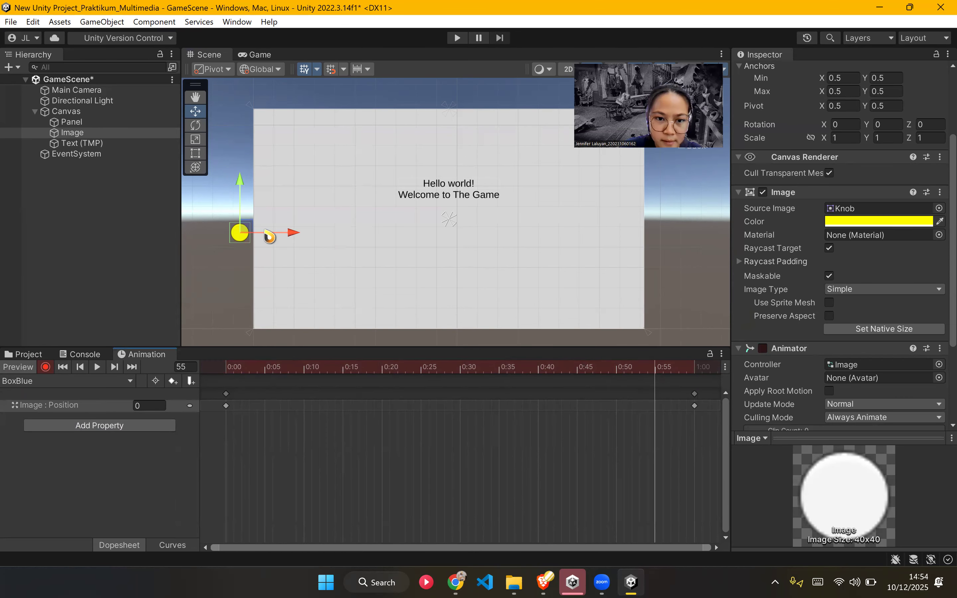
pyautogui.moveTo(269, 235); pyautogui.dragTo(699, 250)
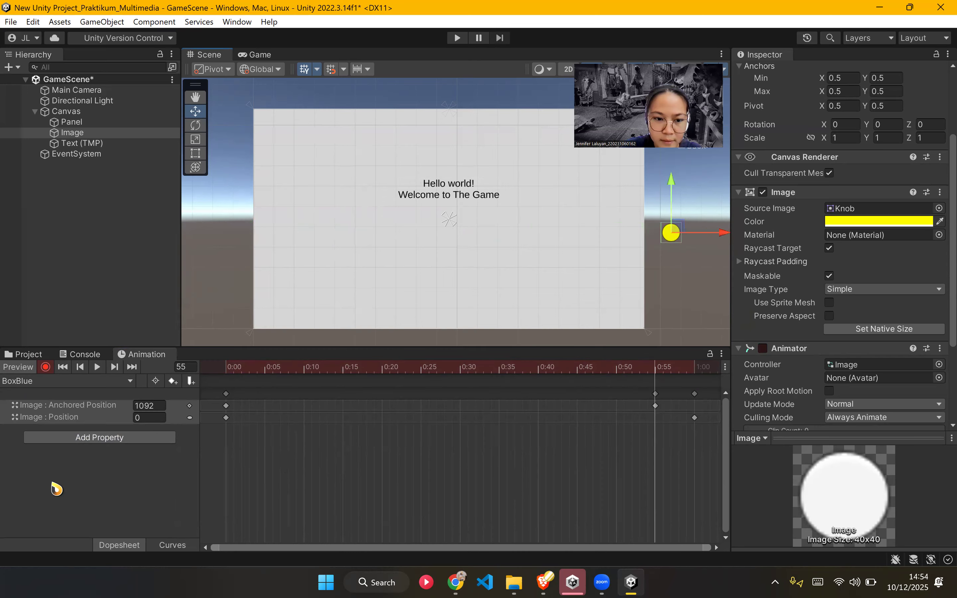
pyautogui.click(98, 367)
pyautogui.click(98, 367)
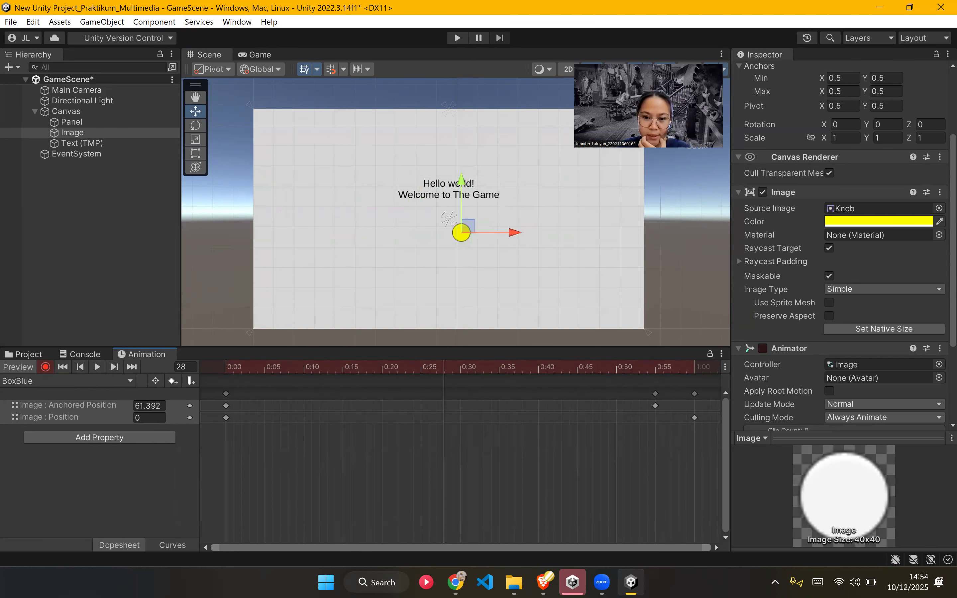
# Step: Examine the module's steps on adding a Rotation property, its end keyframe and Z rotation value, and the exit script
pyautogui.hotkey('alt', 'Tab')
pyautogui.scroll(-10, 578, 376)
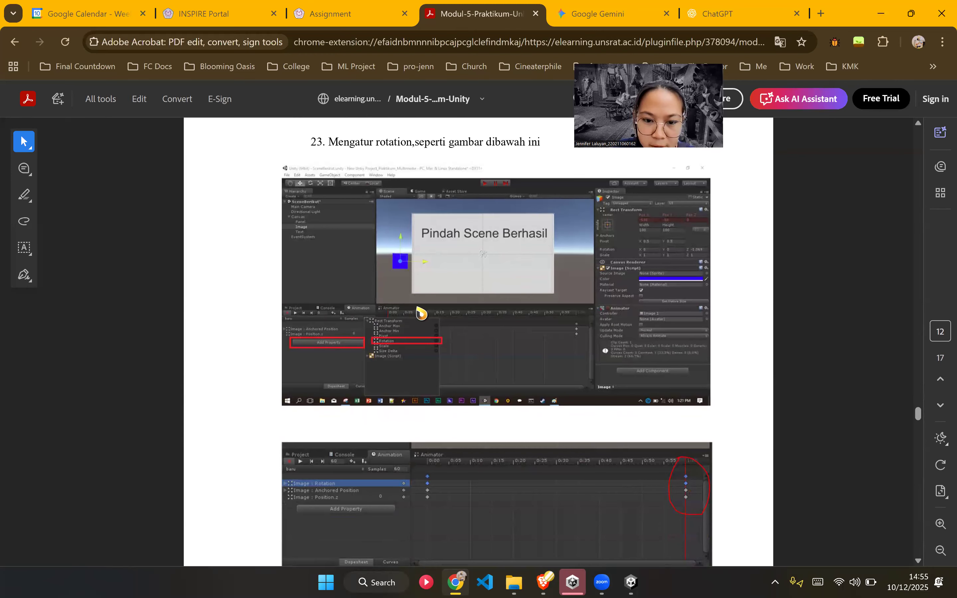
pyautogui.scroll(-3, 421, 316)
pyautogui.scroll(5, 427, 316)
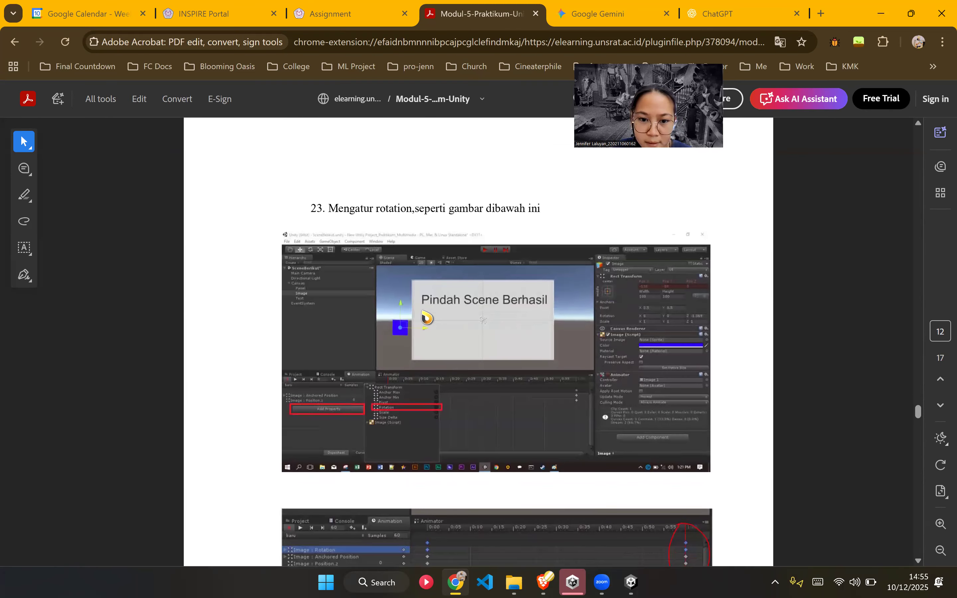
pyautogui.scroll(-10, 447, 347)
pyautogui.scroll(-5, 448, 347)
pyautogui.scroll(-10, 448, 347)
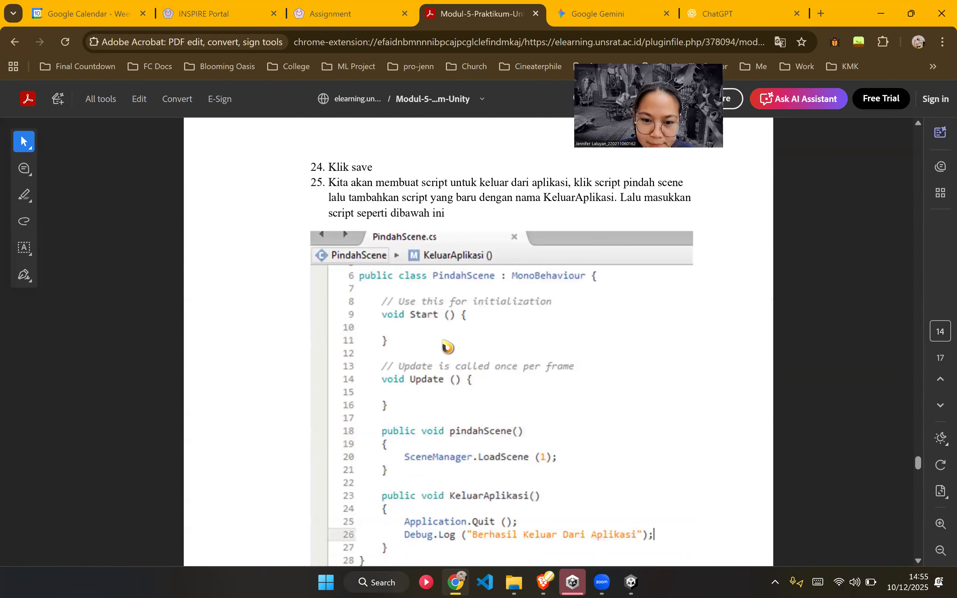
pyautogui.scroll(8, 447, 347)
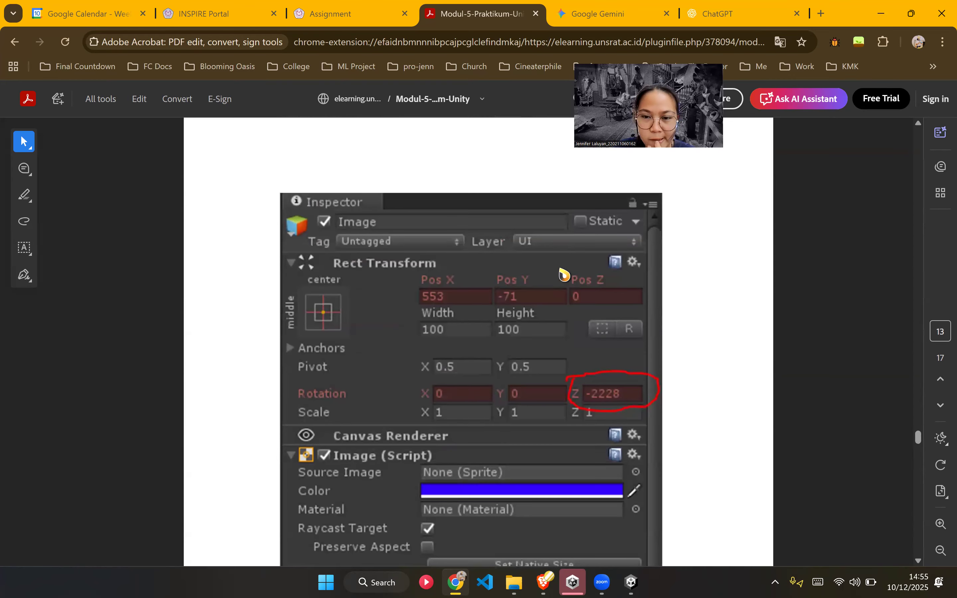
# Step: Record the Image object's Source Image as None at frame 28 of the BoxBlue clip
pyautogui.hotkey('alt', 'Tab')
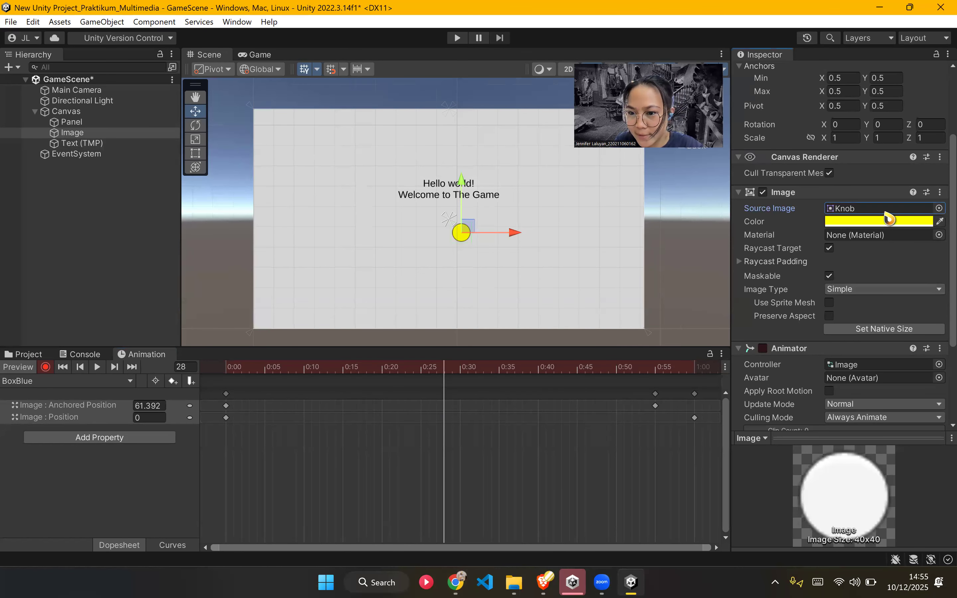
pyautogui.click(939, 209)
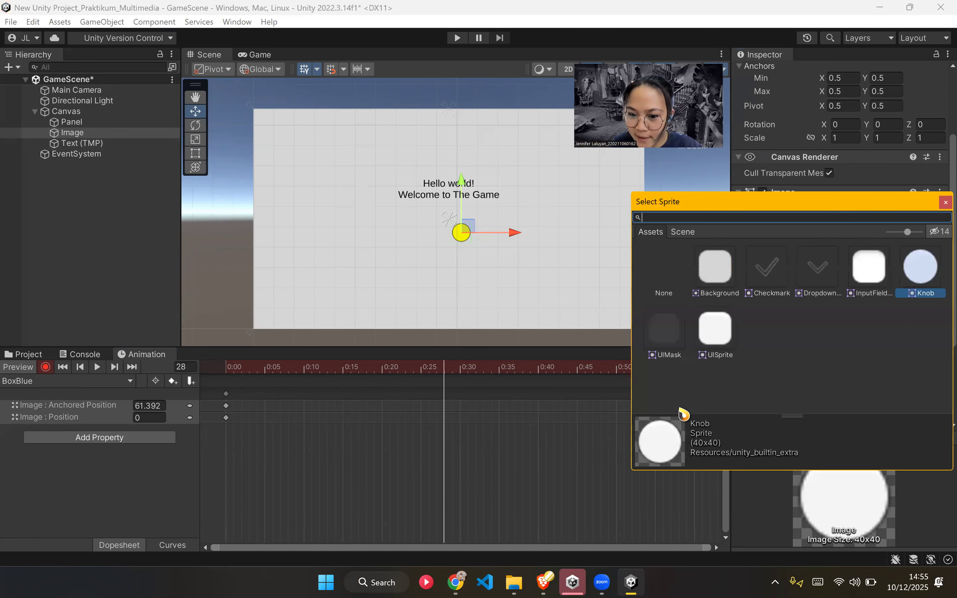
pyautogui.click(674, 273)
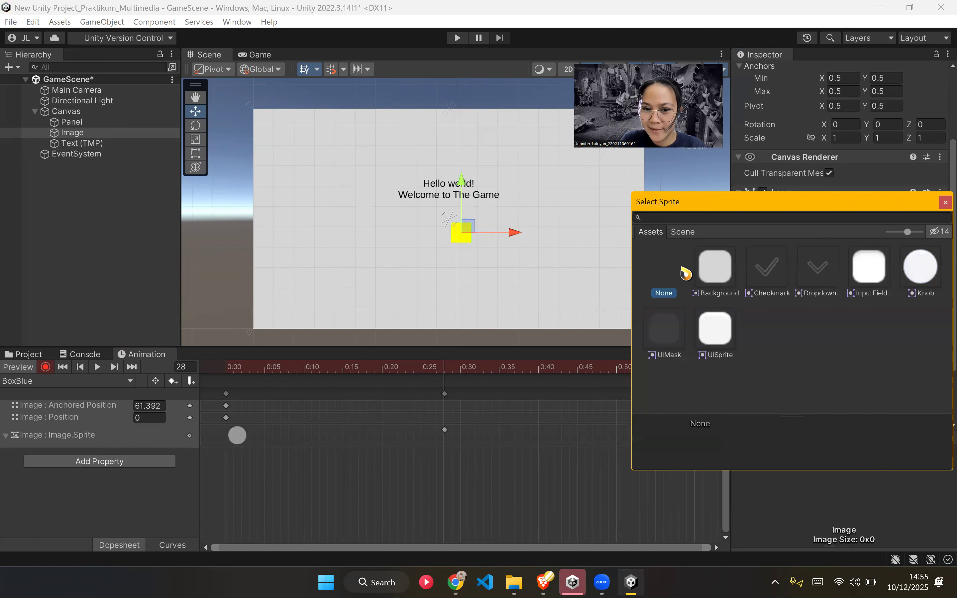
pyautogui.click(945, 206)
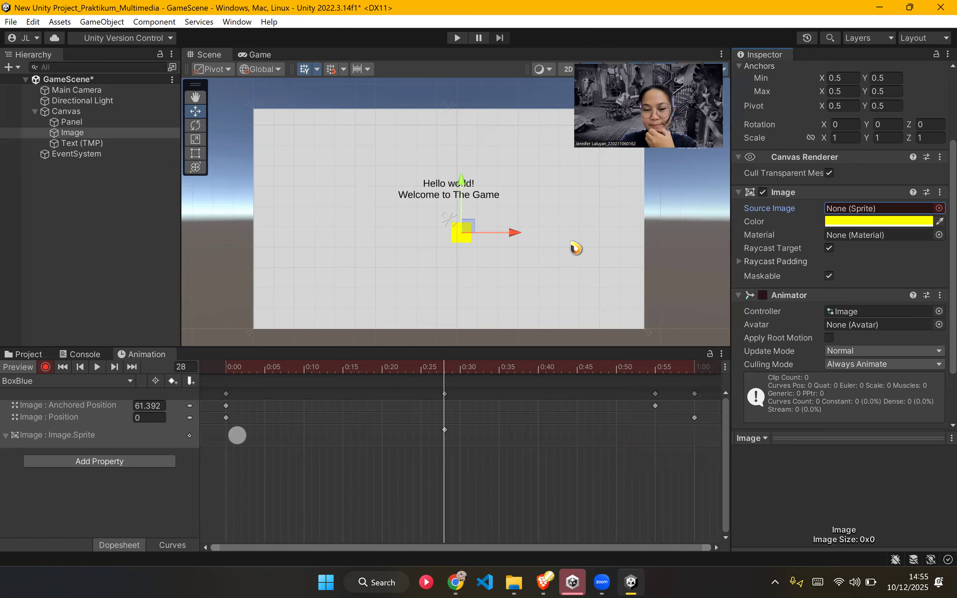
# Step: Check module step 23 and add the Rect Transform Rotation property to the BoxBlue clip, expanding its X, Y and Z channels
pyautogui.hotkey('alt', 'Tab')
pyautogui.scroll(5, 483, 380)
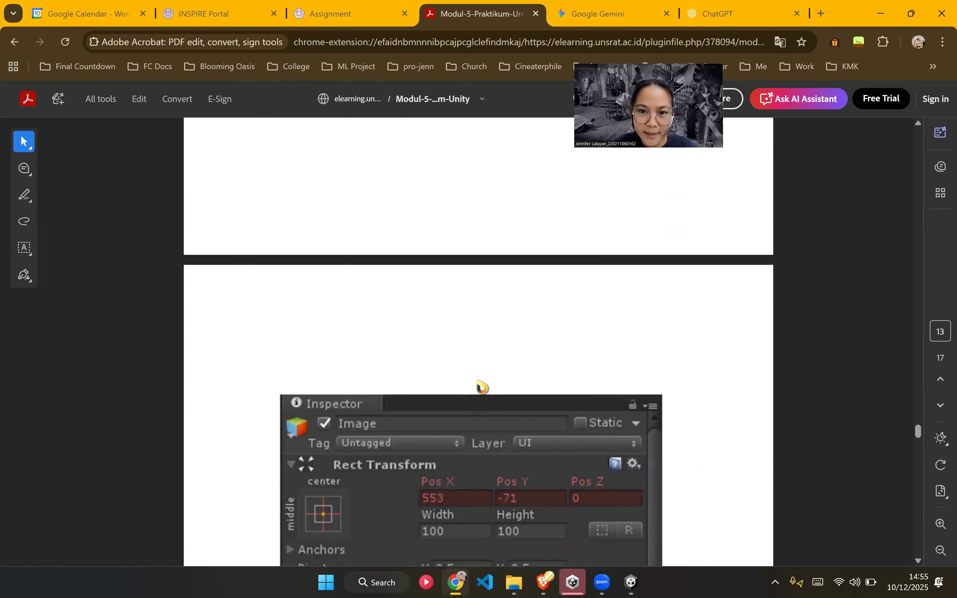
pyautogui.scroll(-5, 477, 382)
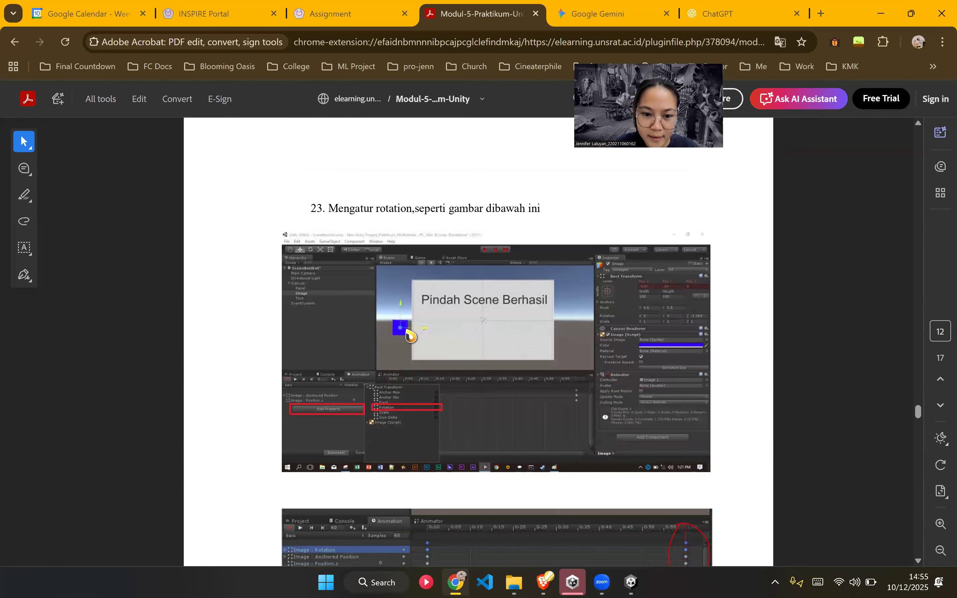
pyautogui.click(631, 582)
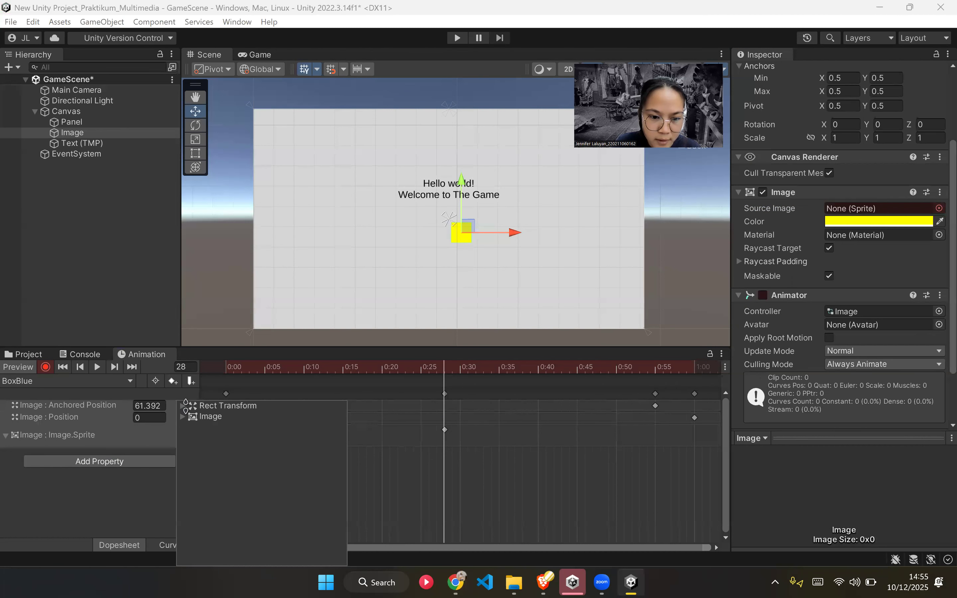
pyautogui.click(209, 458)
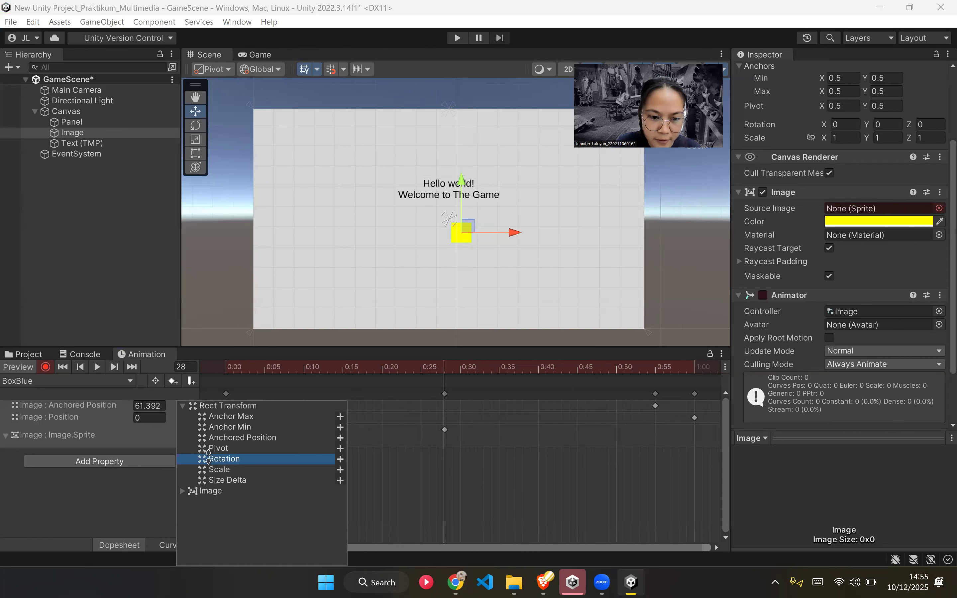
pyautogui.click(340, 458)
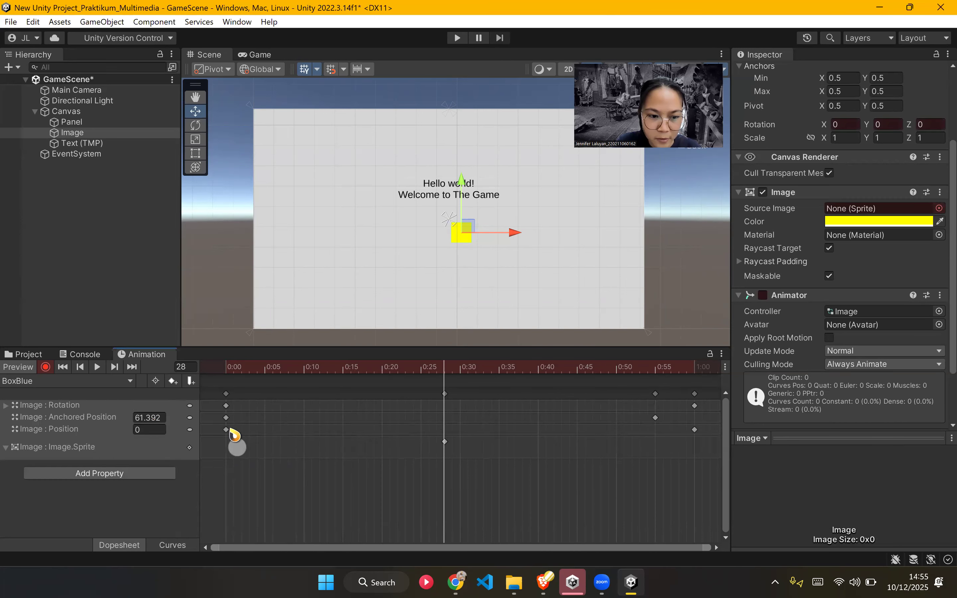
pyautogui.click(28, 405)
pyautogui.click(6, 405)
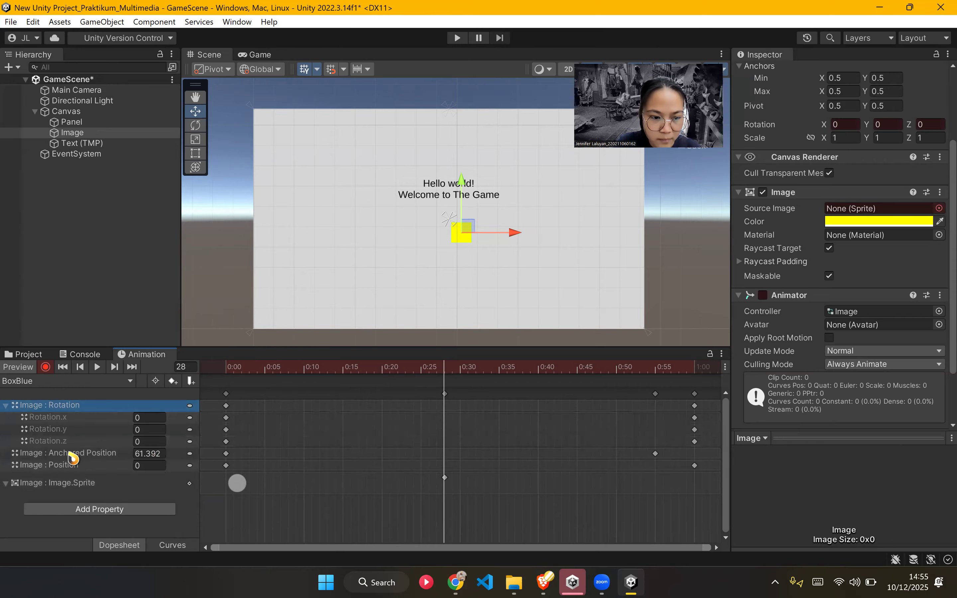
# Step: Examine the module's rotation keyframe pictures, Z rotation value, save step and exit script instructions
pyautogui.hotkey('alt', 'Tab')
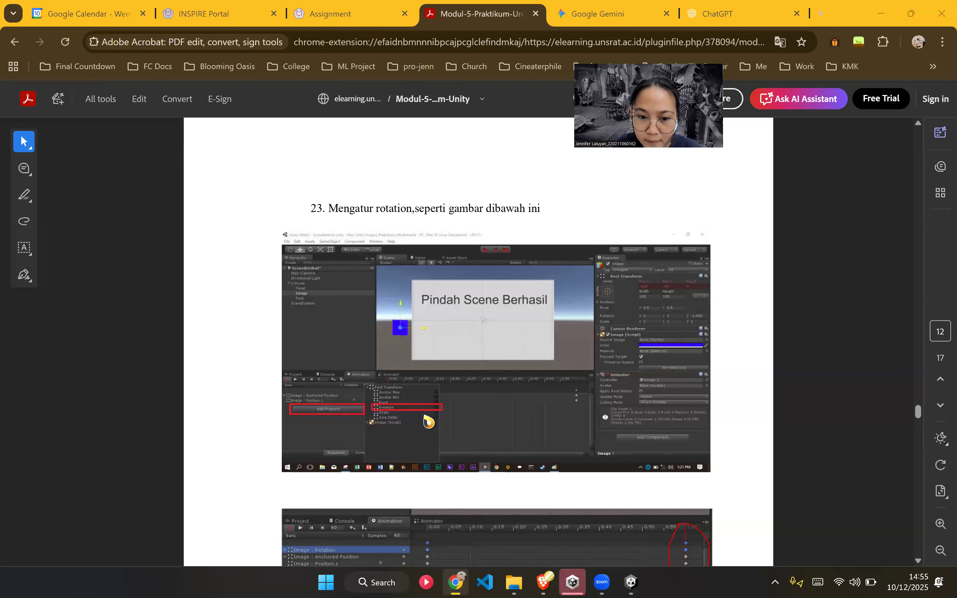
pyautogui.scroll(-2, 596, 344)
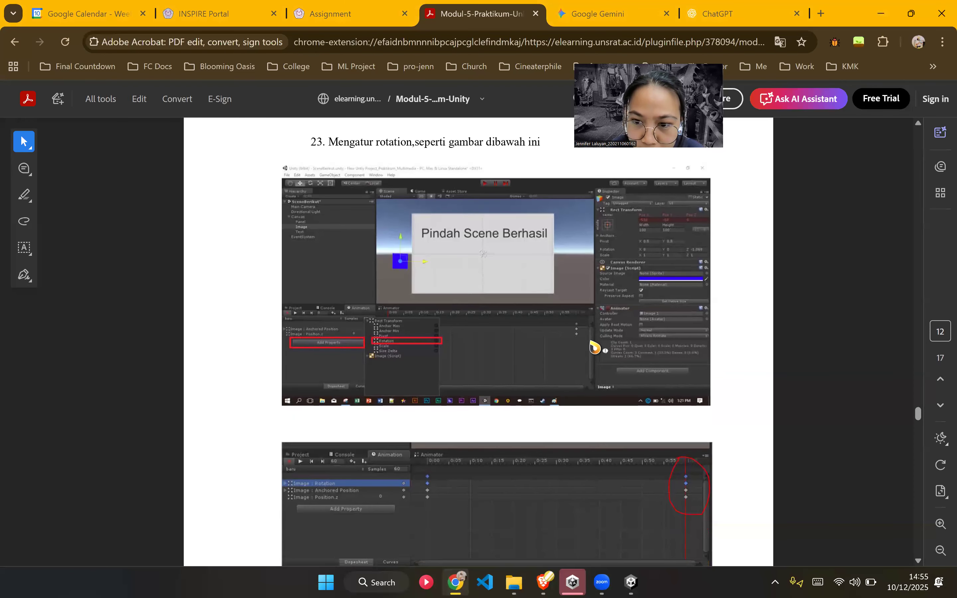
pyautogui.scroll(-4, 514, 327)
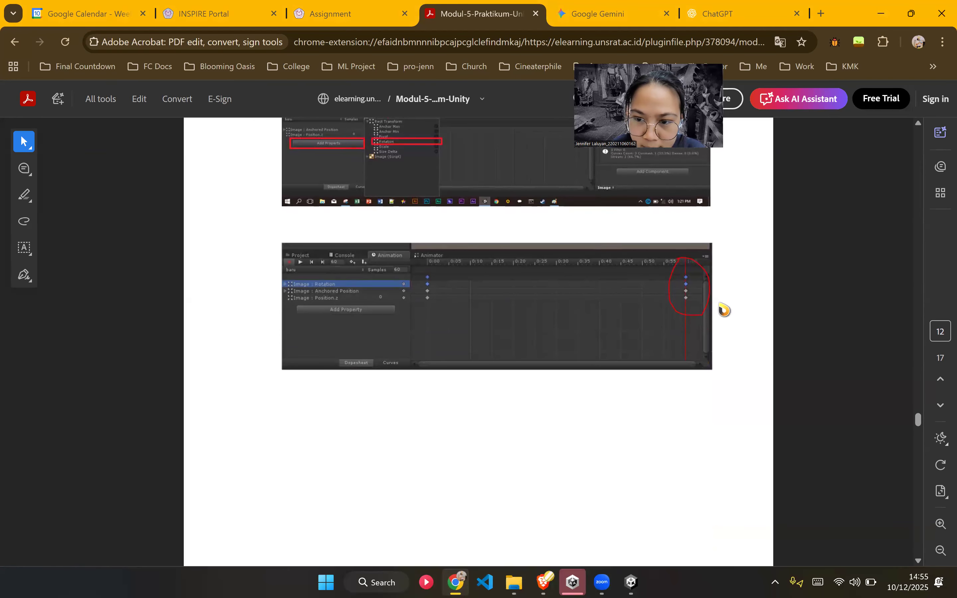
pyautogui.scroll(-5, 494, 312)
pyautogui.scroll(-15, 494, 323)
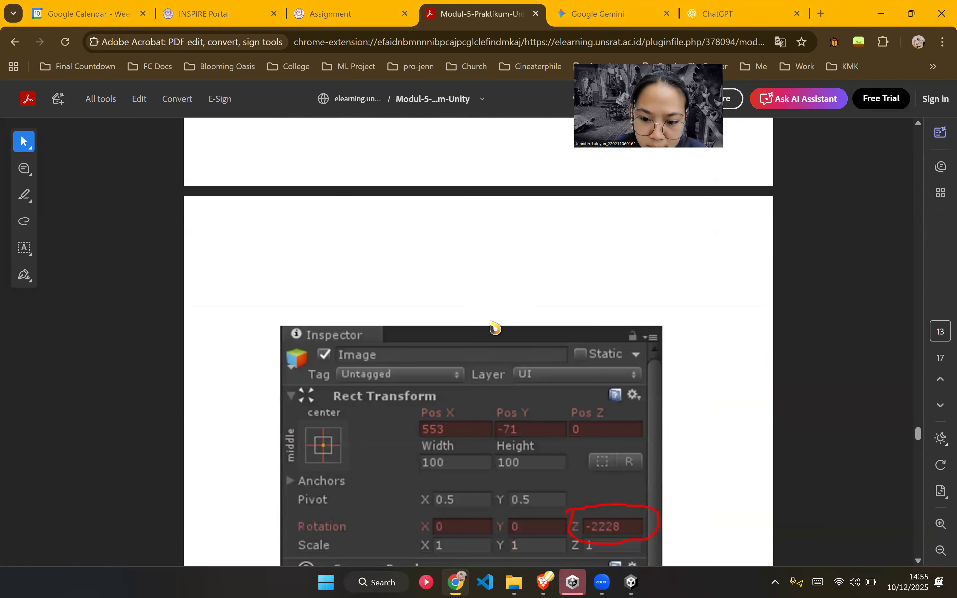
pyautogui.scroll(-10, 546, 389)
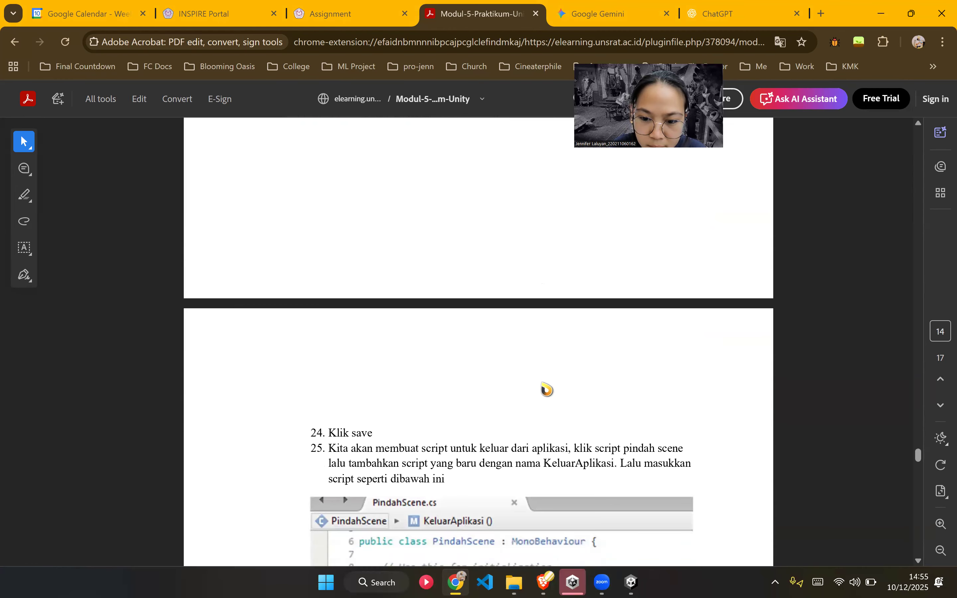
pyautogui.scroll(4, 534, 356)
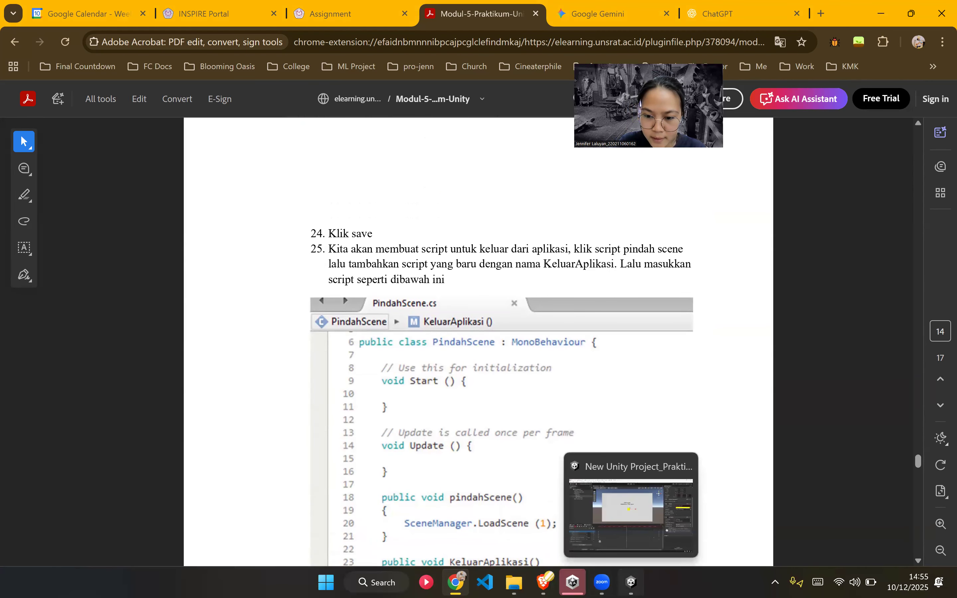
# Step: Delete the Rotation property from the BoxBlue clip and add it again with the playhead at frame 0
pyautogui.click(631, 582)
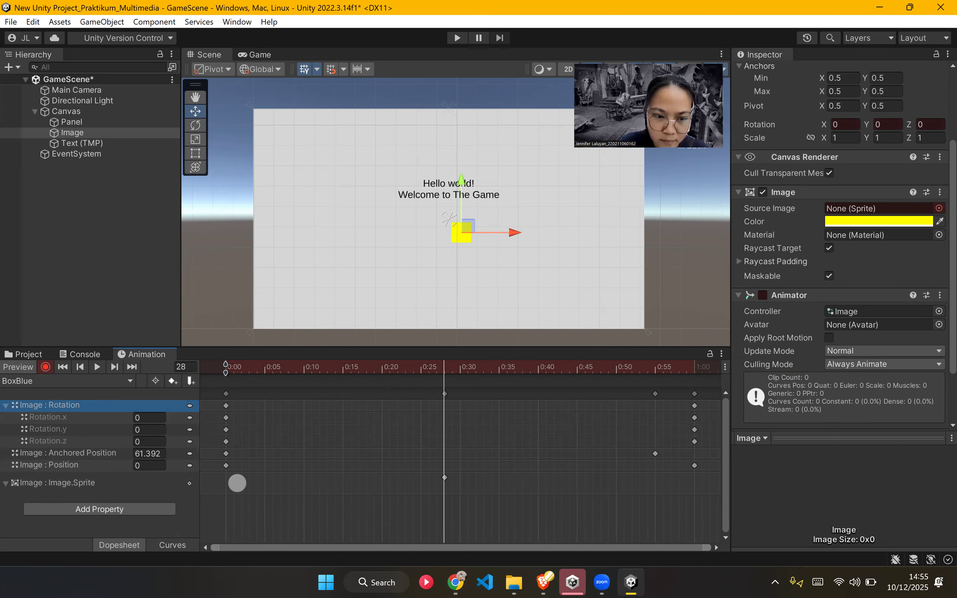
pyautogui.press('Delete')
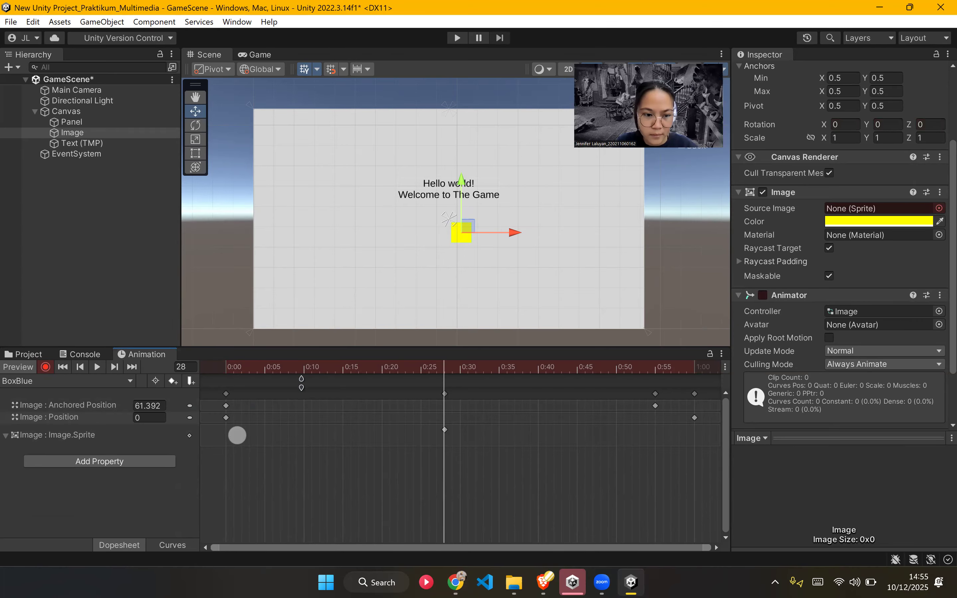
pyautogui.click(225, 371)
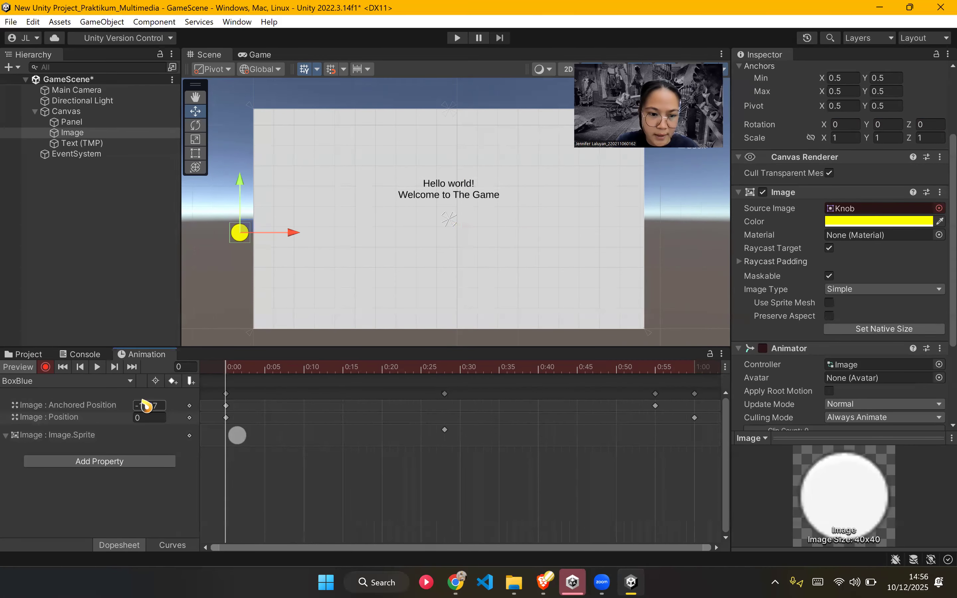
pyautogui.click(101, 461)
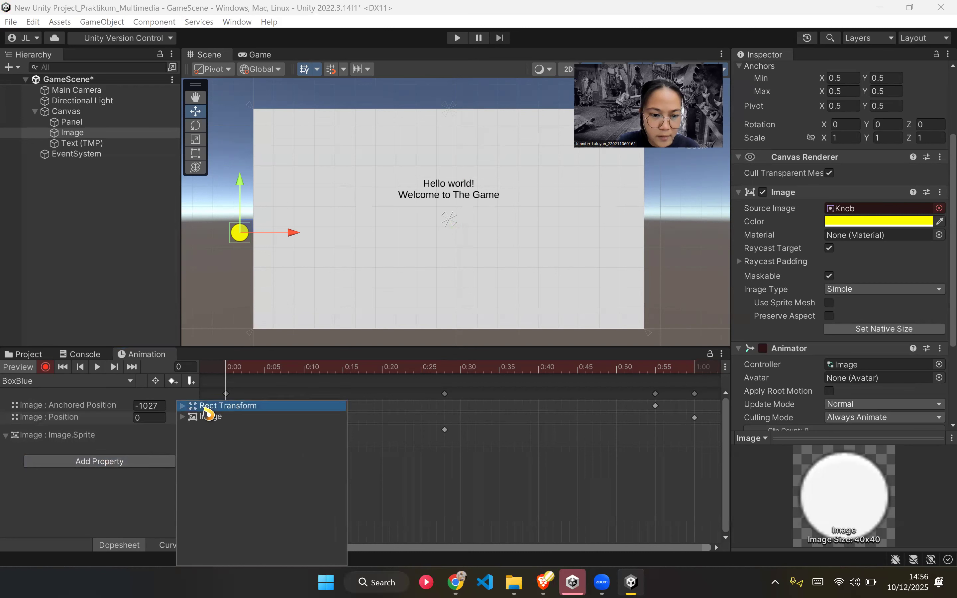
pyautogui.click(185, 406)
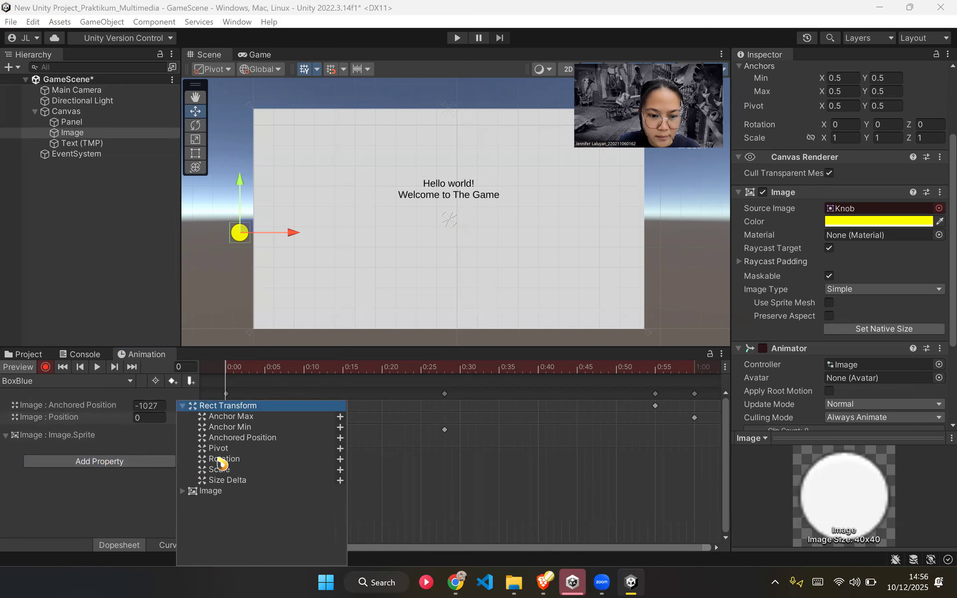
pyautogui.click(340, 459)
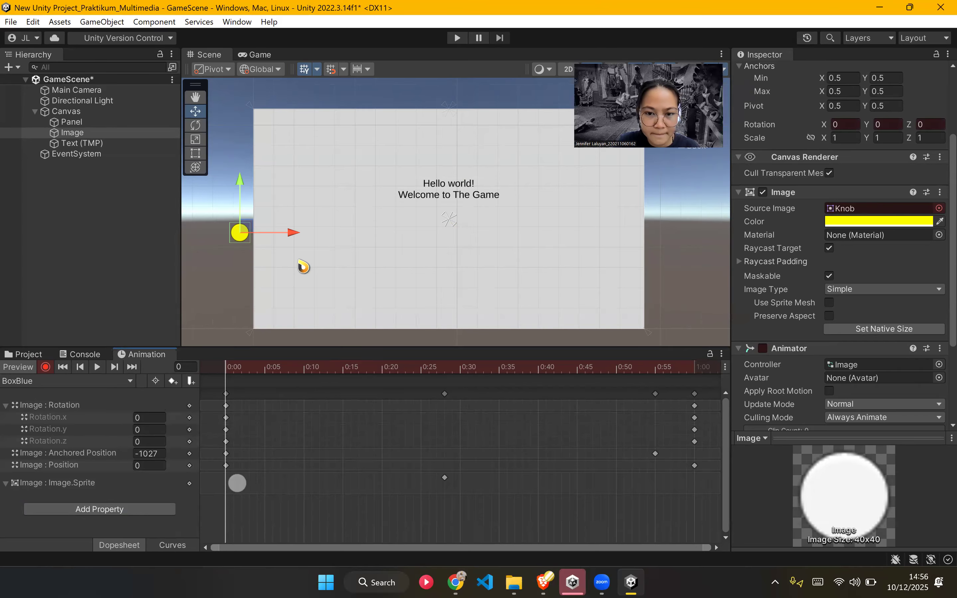
# Step: Record the Image object's Source Image as None at frame 0 and save the scene
pyautogui.click(939, 208)
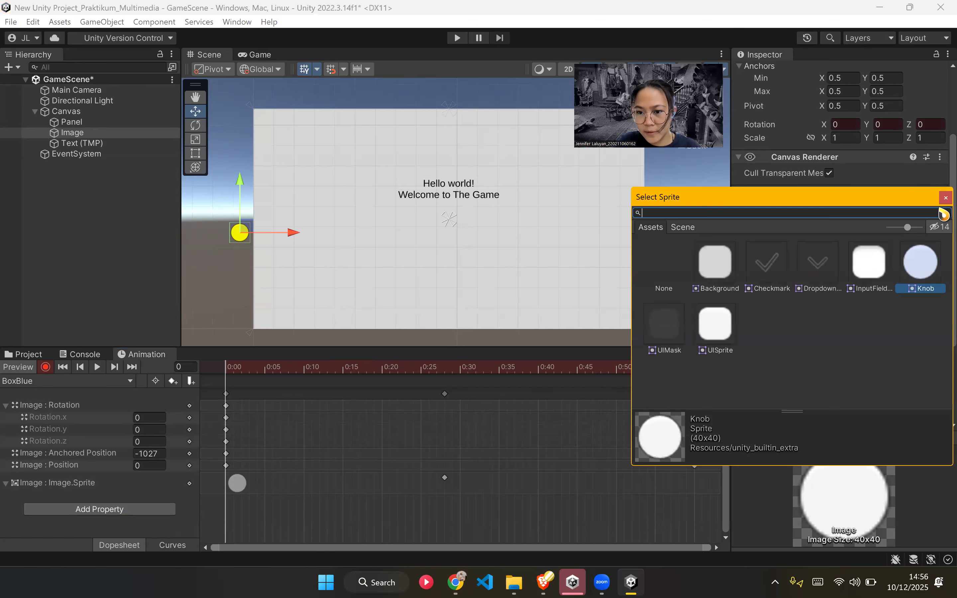
pyautogui.click(667, 277)
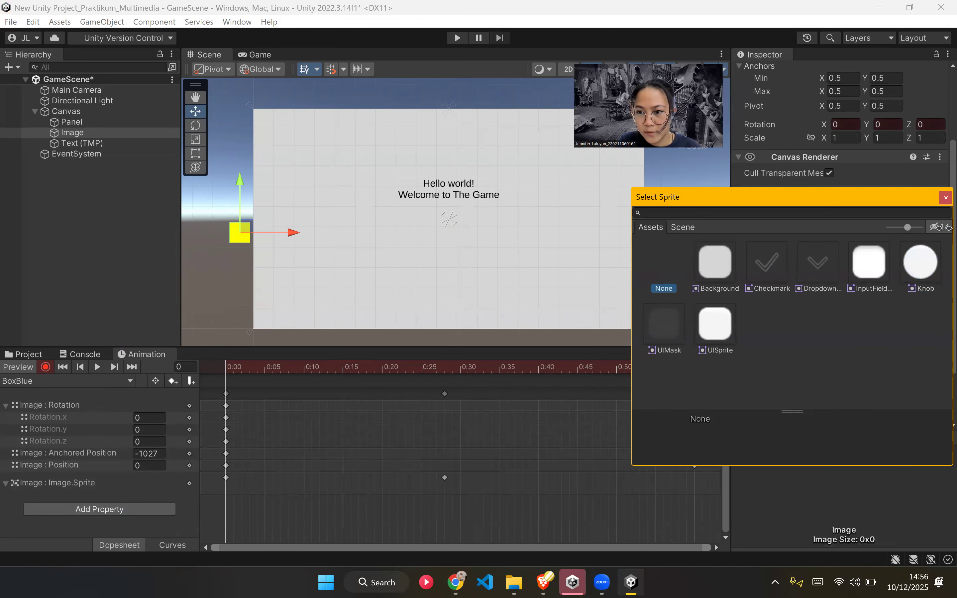
pyautogui.click(944, 199)
pyautogui.hotkey('ctrl', 's')
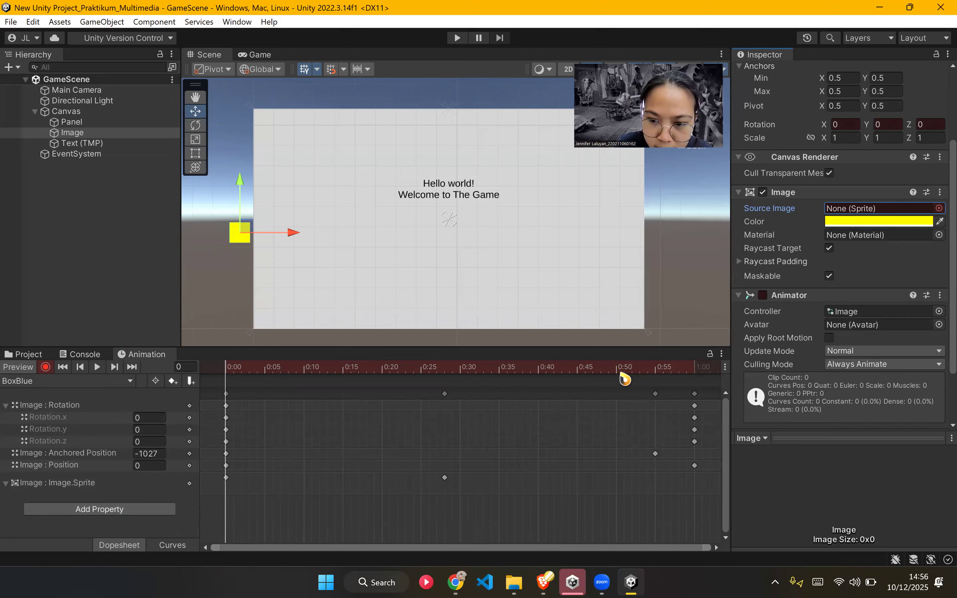
# Step: Reposition the yellow square horizontally at frame 0 to about X -1030, outside the panel's left edge
pyautogui.moveTo(279, 233); pyautogui.dragTo(486, 243)
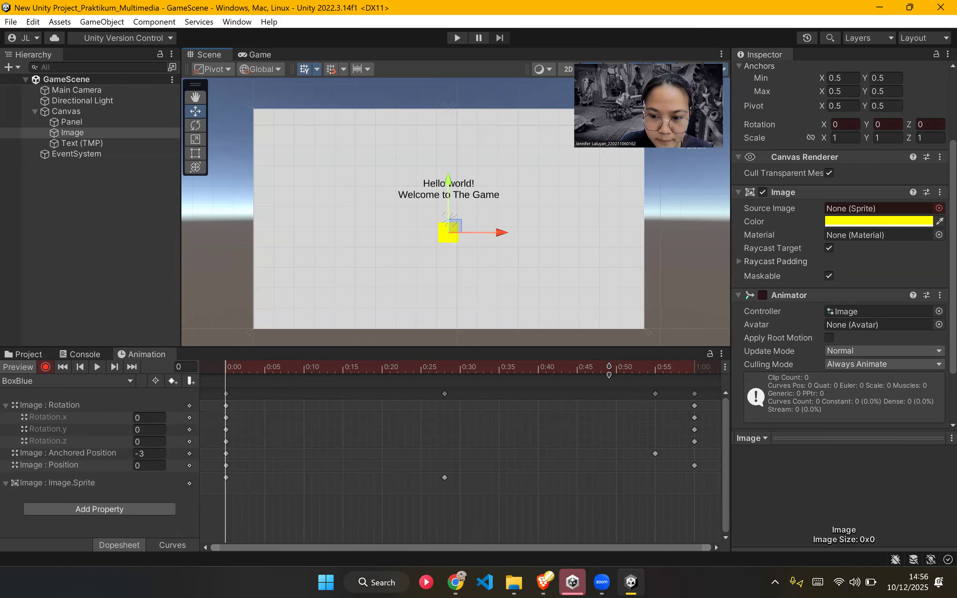
pyautogui.moveTo(624, 366); pyautogui.dragTo(219, 366)
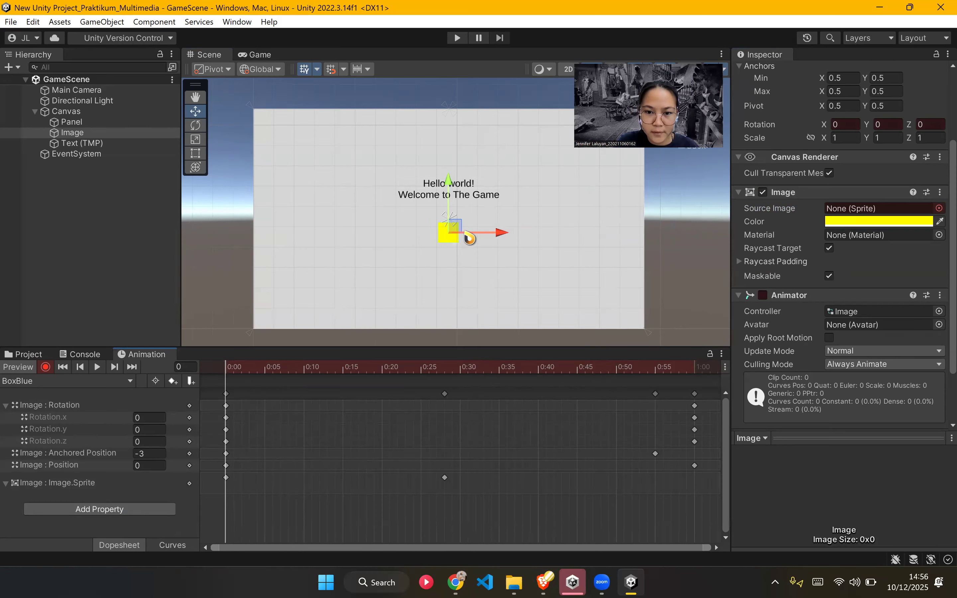
pyautogui.moveTo(473, 240); pyautogui.dragTo(263, 242)
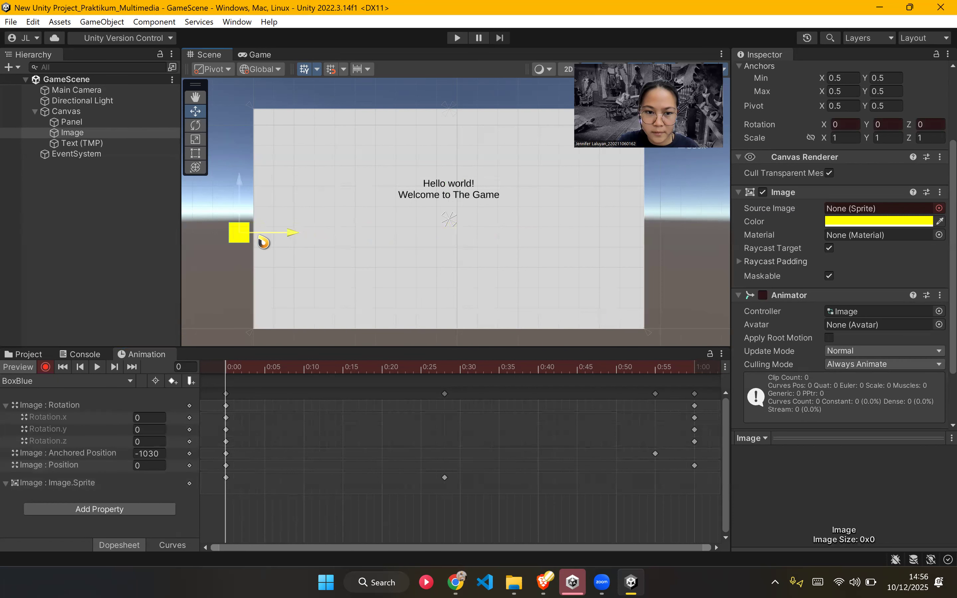
# Step: Try an X rotation of 20 for the yellow square at frame 28 and reset it to 0
pyautogui.click(445, 368)
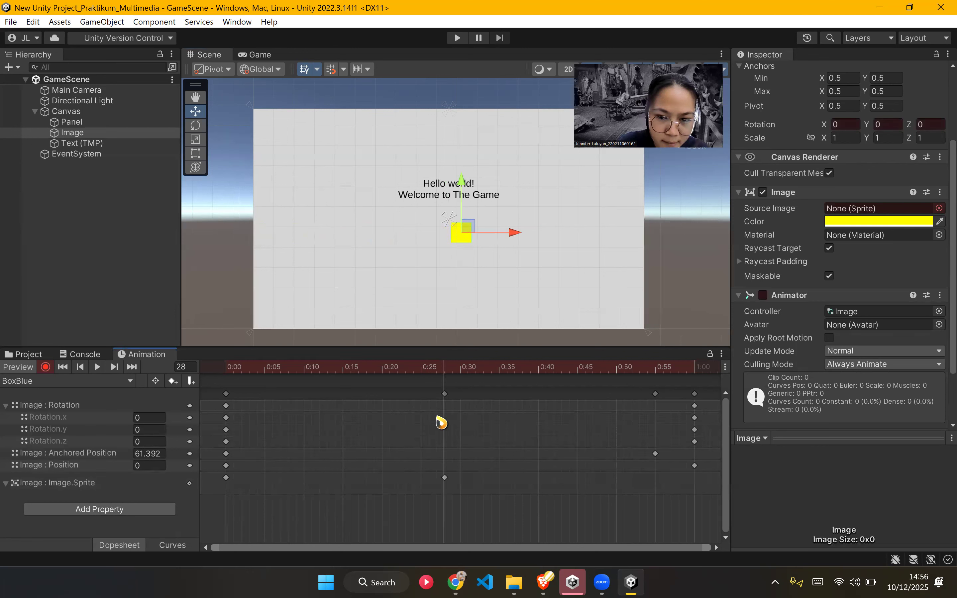
pyautogui.click(445, 394)
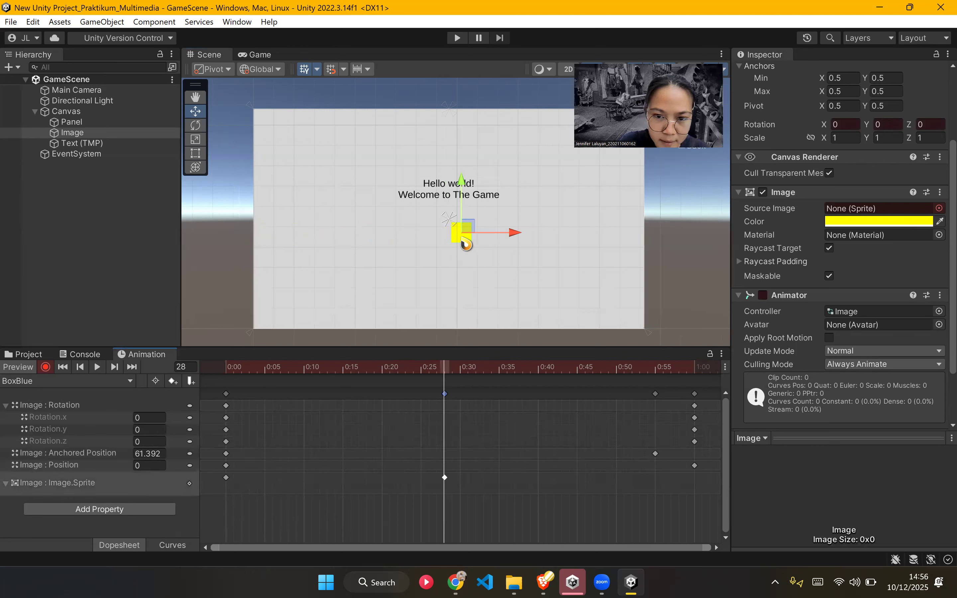
pyautogui.click(140, 419)
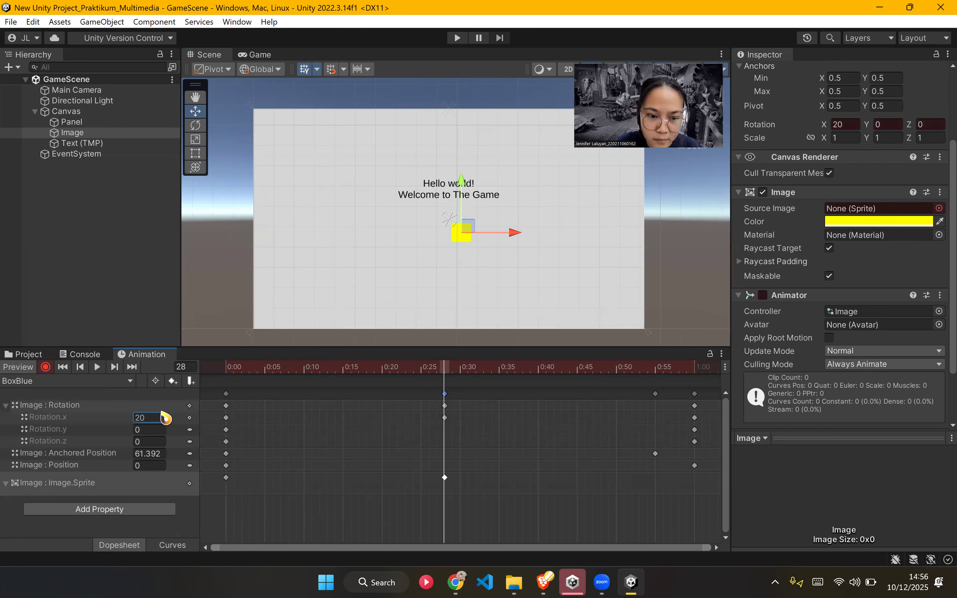
pyautogui.scroll(3, 781, 223)
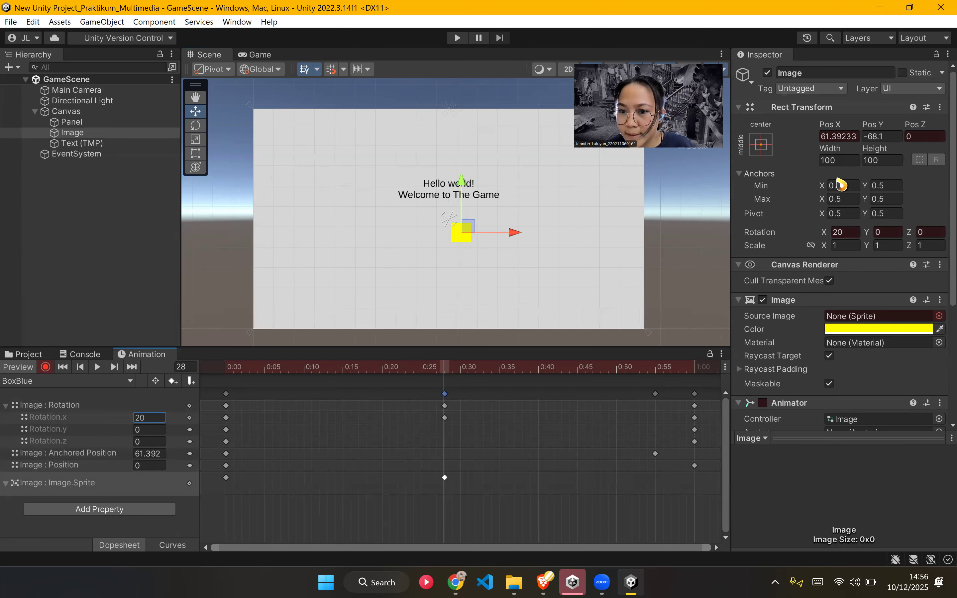
pyautogui.moveTo(151, 420); pyautogui.dragTo(114, 415)
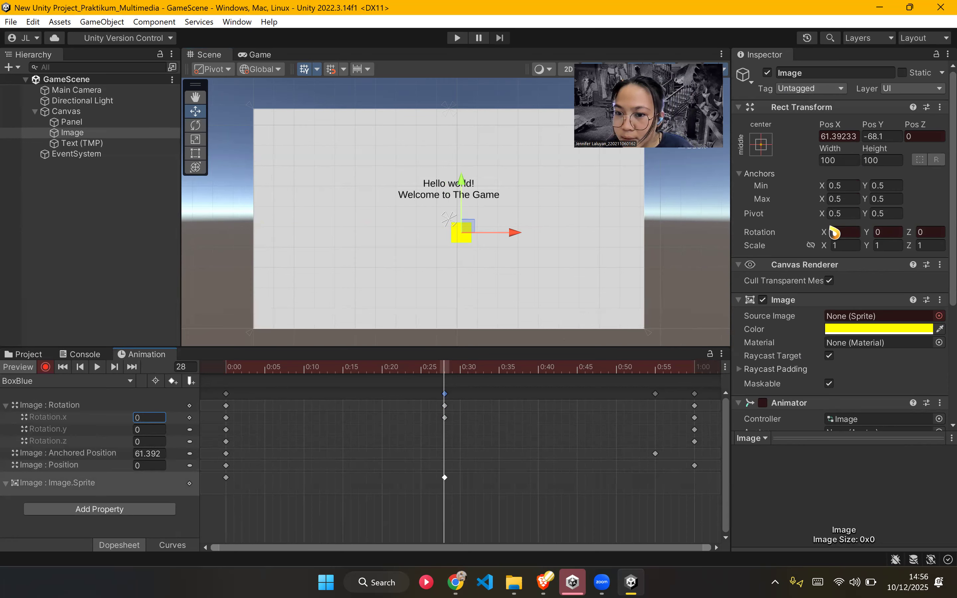
# Step: Record the yellow square's rotation at frame 28 as about 50.28 on X and -52.29 on Y
pyautogui.moveTo(827, 232); pyautogui.dragTo(46, 256)
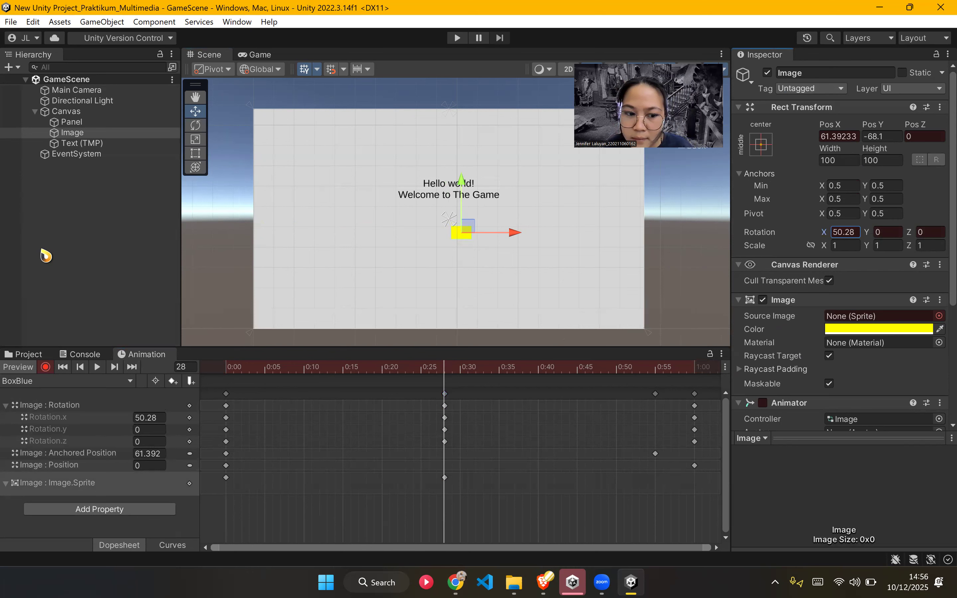
pyautogui.moveTo(873, 234); pyautogui.dragTo(748, 282)
pyautogui.press('XF86MonBrightnessUp')
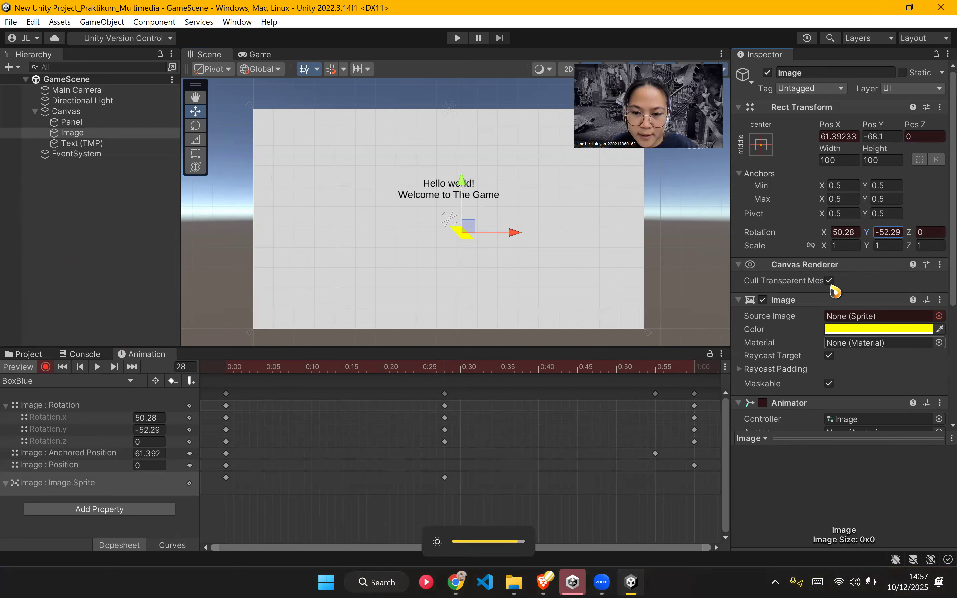
# Step: Undo the last rotation changes and record the yellow square's rotation at frame 28 as about 170.78 on X and 185.46 on Y
pyautogui.hotkey('ctrl', 'z')
pyautogui.hotkey('ctrl', 'z')
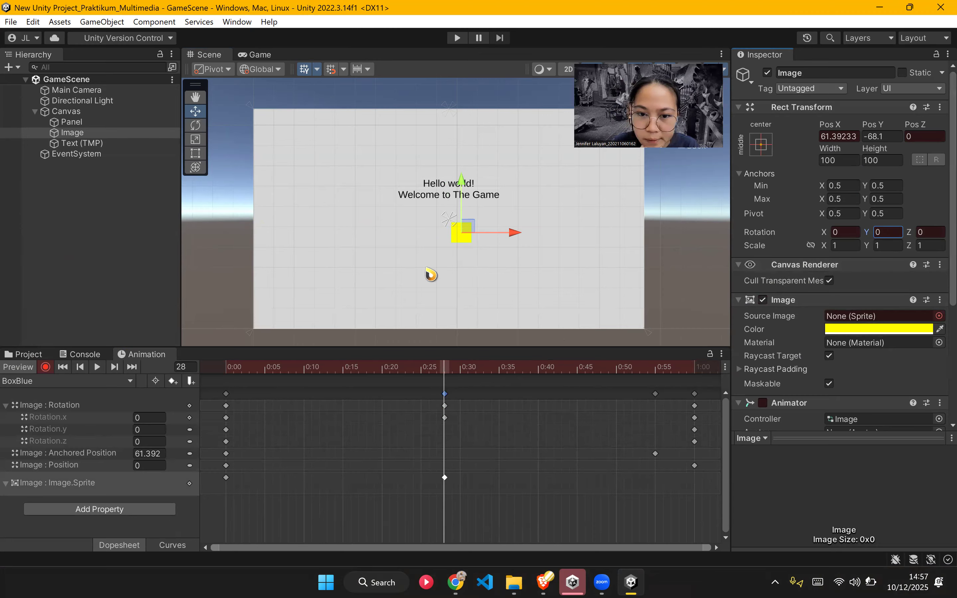
pyautogui.moveTo(447, 379)
pyautogui.mouseDown()
pyautogui.moveTo(483, 385)
pyautogui.moveTo(448, 383)
pyautogui.mouseUp()
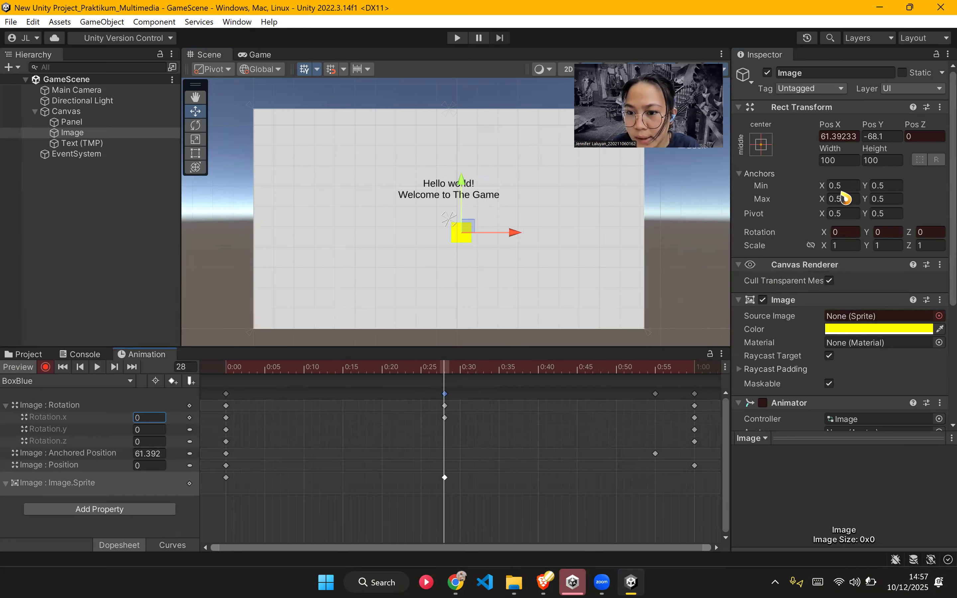
pyautogui.moveTo(830, 234); pyautogui.dragTo(811, 290)
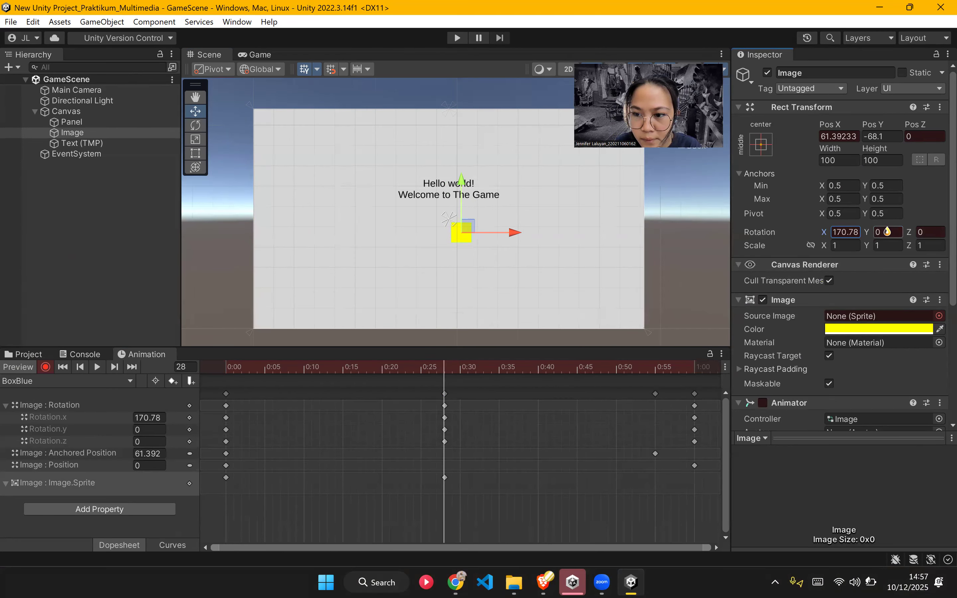
pyautogui.moveTo(870, 234); pyautogui.dragTo(230, 280)
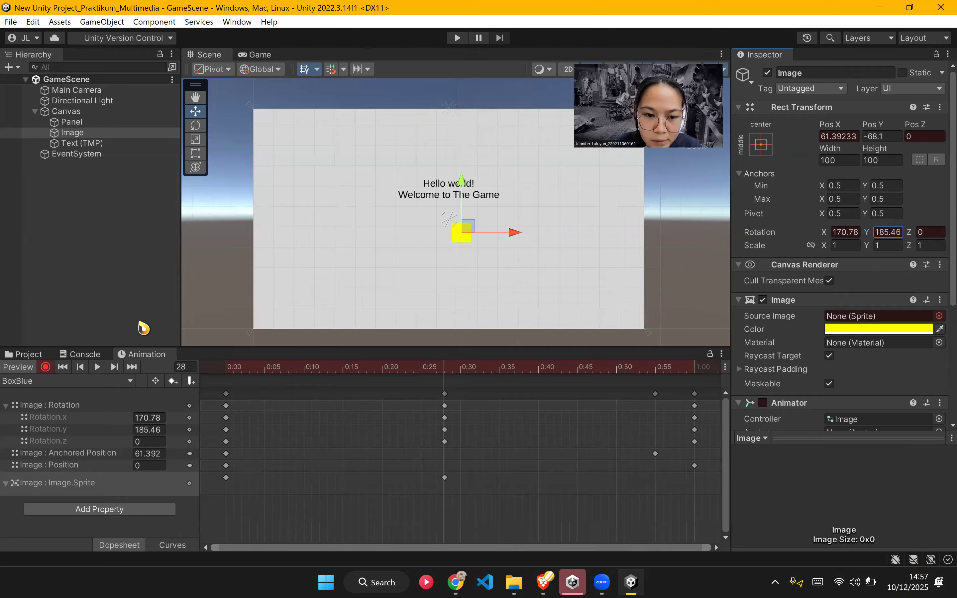
# Step: Play back the BoxBlue clip from frame 0 and clear the Image object's selection to check its motion
pyautogui.click(230, 371)
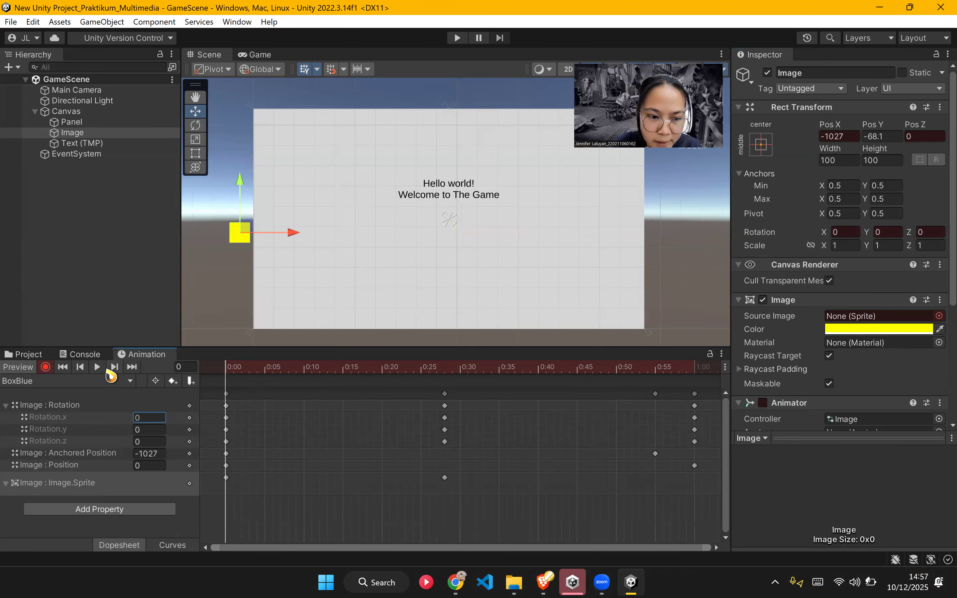
pyautogui.click(94, 357)
pyautogui.click(28, 355)
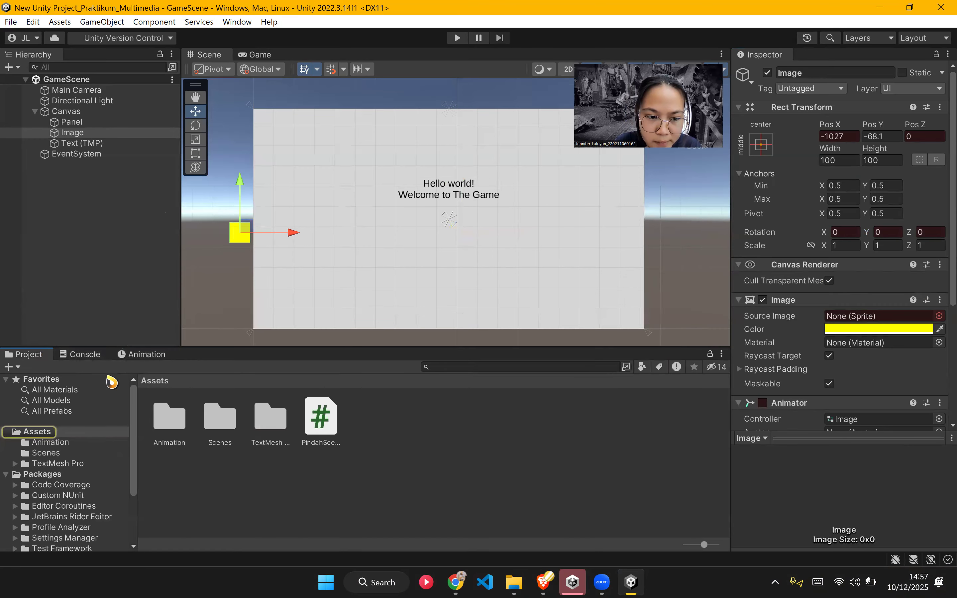
pyautogui.click(142, 355)
pyautogui.click(97, 366)
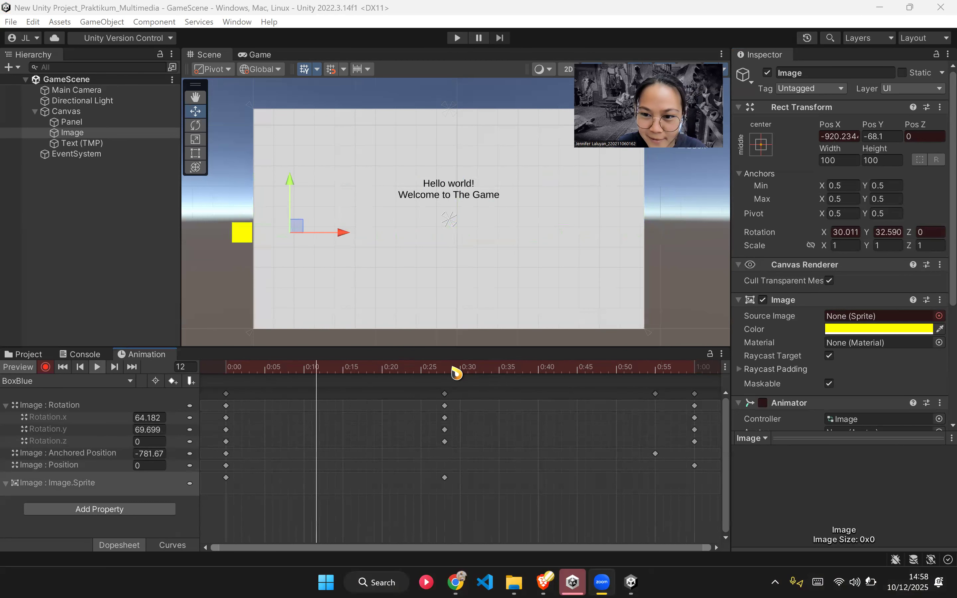
pyautogui.click(682, 282)
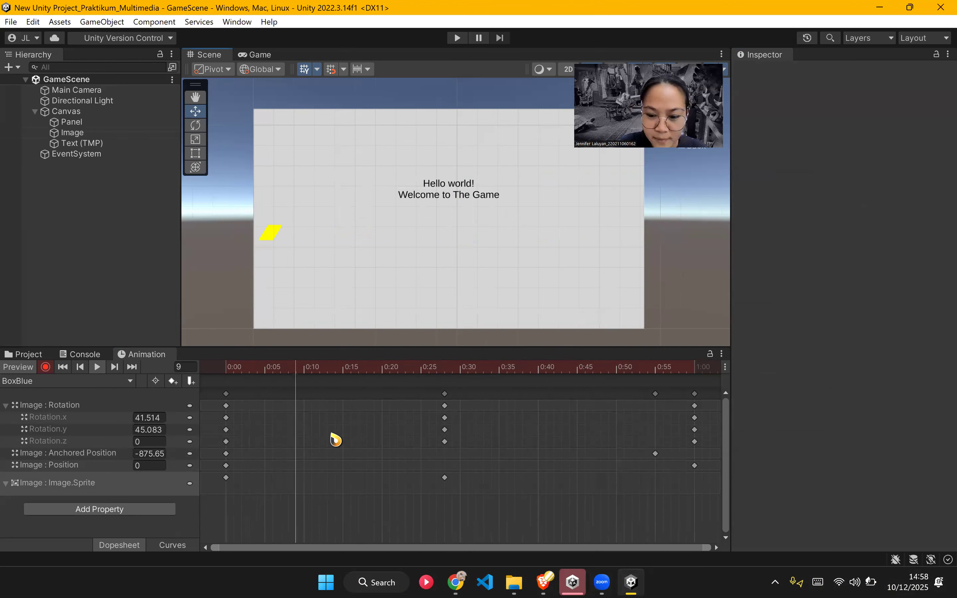
# Step: Switch to the practicum module in Chrome and read the instructions for the KeluarAplikasi script
pyautogui.click(455, 581)
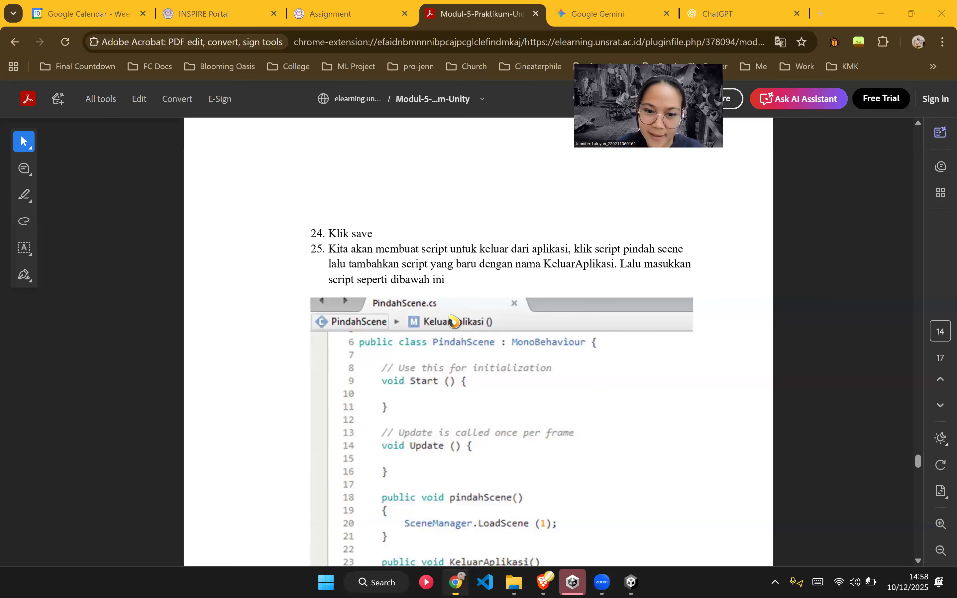
pyautogui.scroll(-2, 490, 341)
pyautogui.scroll(-3, 493, 343)
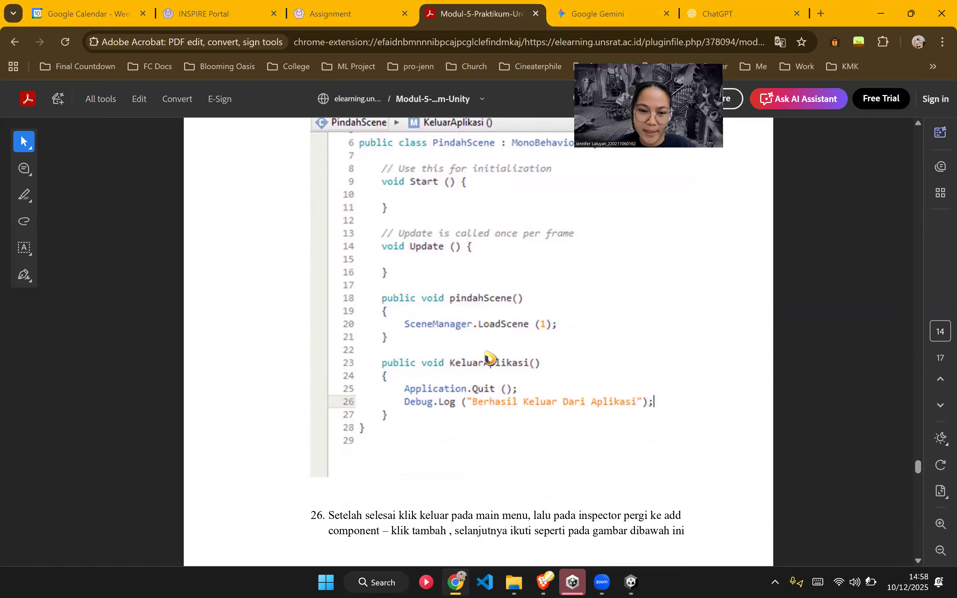
# Step: Return to Unity, open MainMenuScene and open the PindahScene script from the Assets folder in Visual Studio
pyautogui.hotkey('alt', 'Tab')
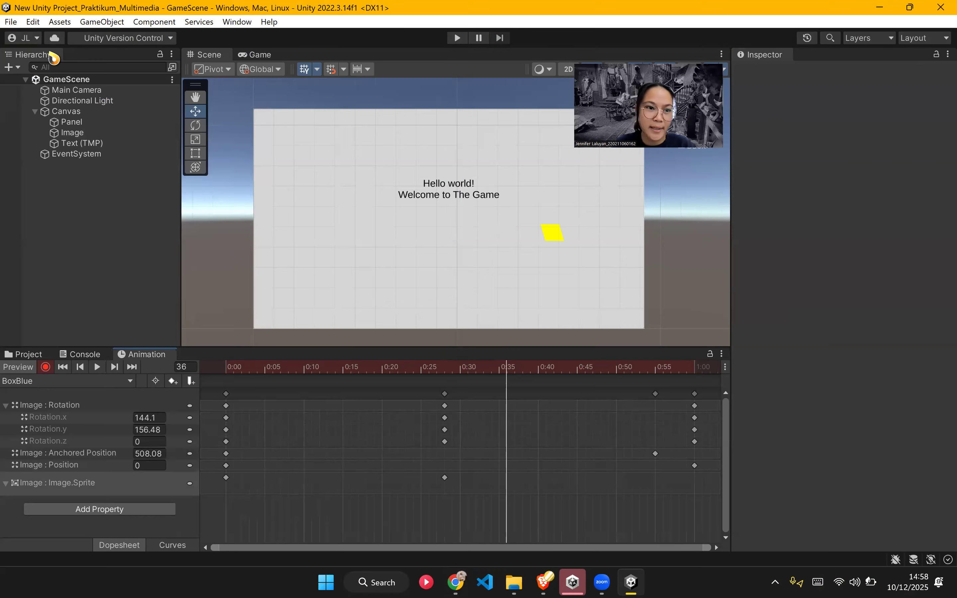
pyautogui.click(11, 23)
pyautogui.moveTo(60, 66)
pyautogui.click(294, 96)
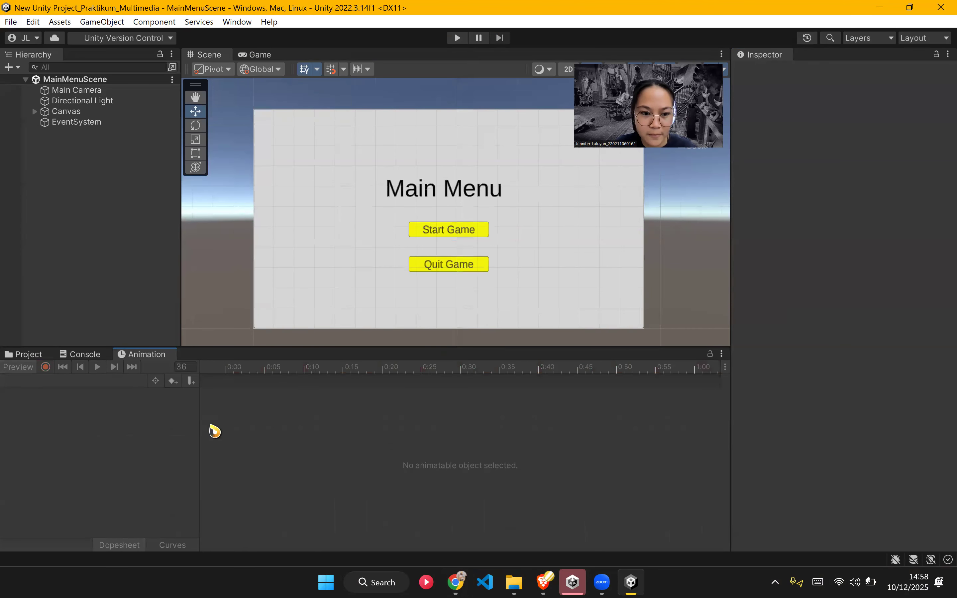
pyautogui.click(35, 355)
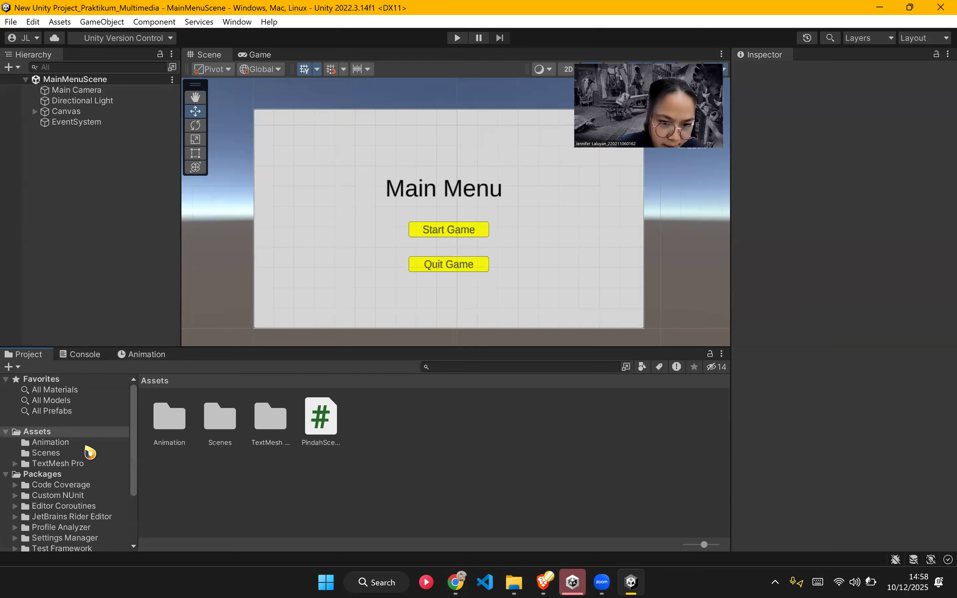
pyautogui.doubleClick(316, 443)
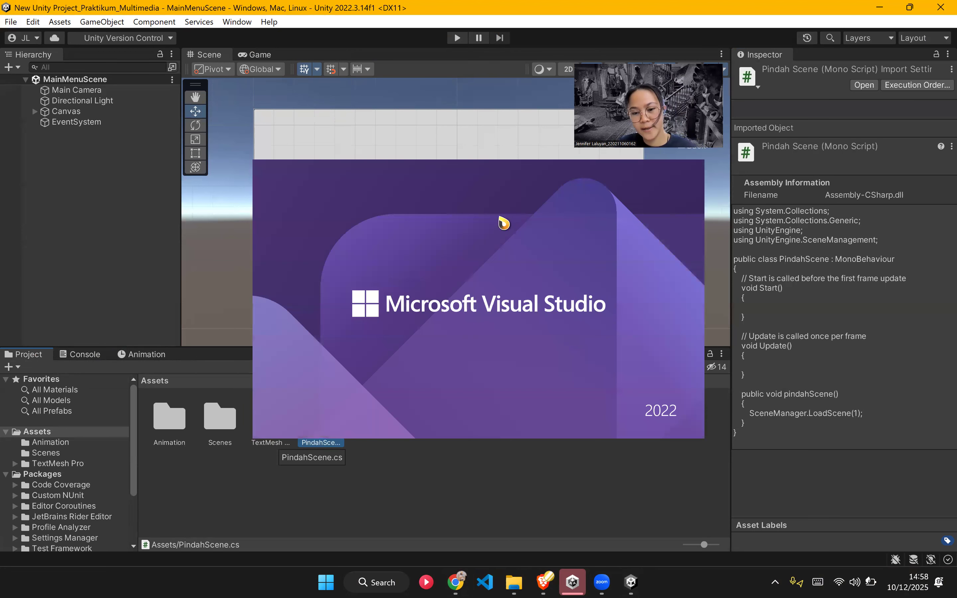
pyautogui.moveTo(455, 582)
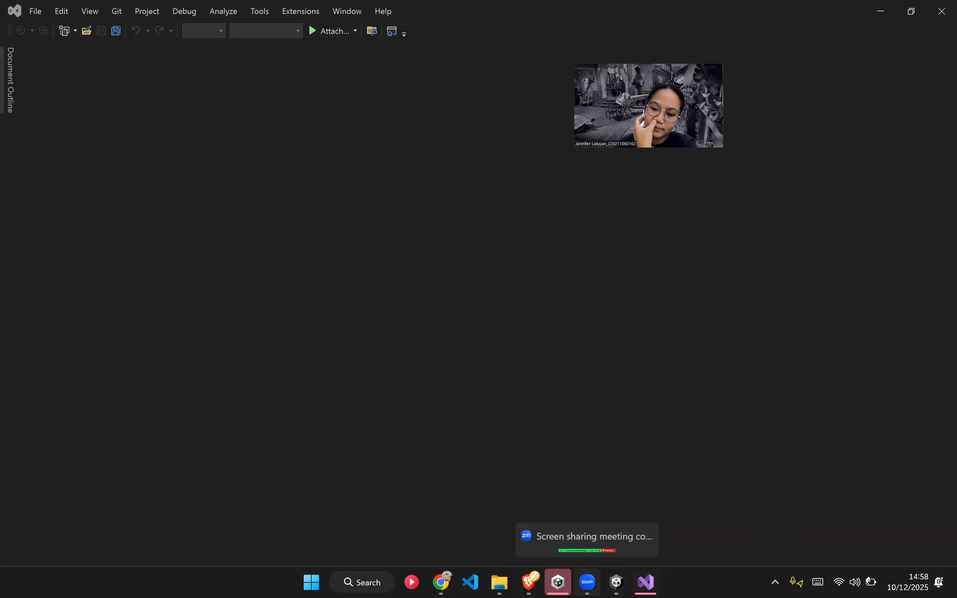
pyautogui.click(557, 582)
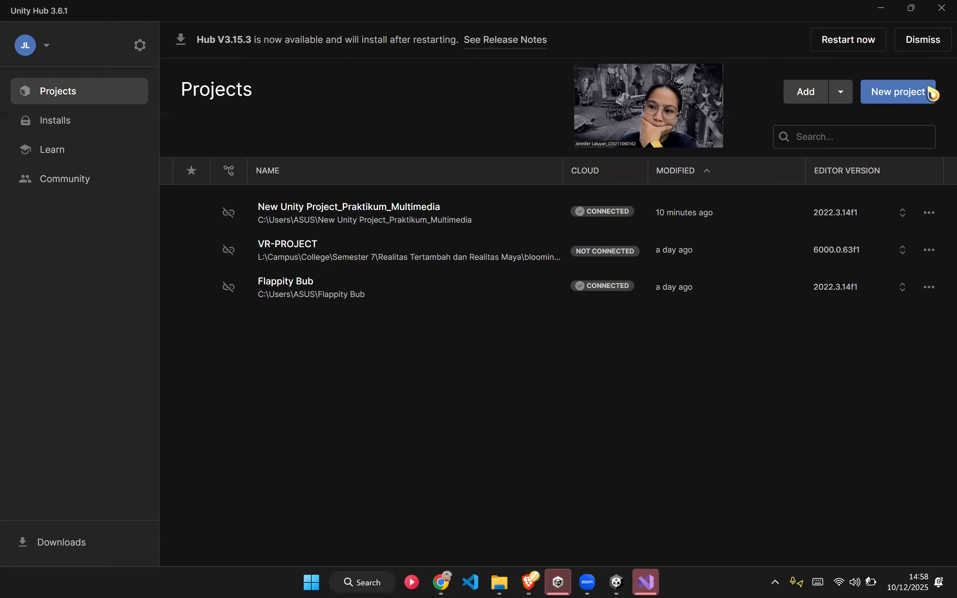
pyautogui.click(886, 12)
# Step: Retype the closing brace of the pindahScene method in PindahScene.cs
pyautogui.click(248, 368)
pyautogui.write('x`')
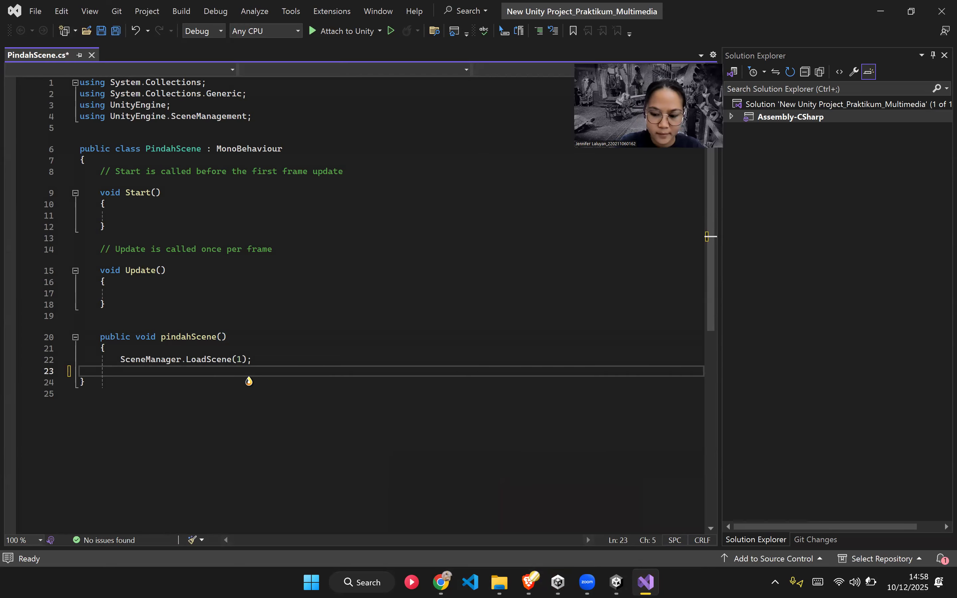
pyautogui.write('}')
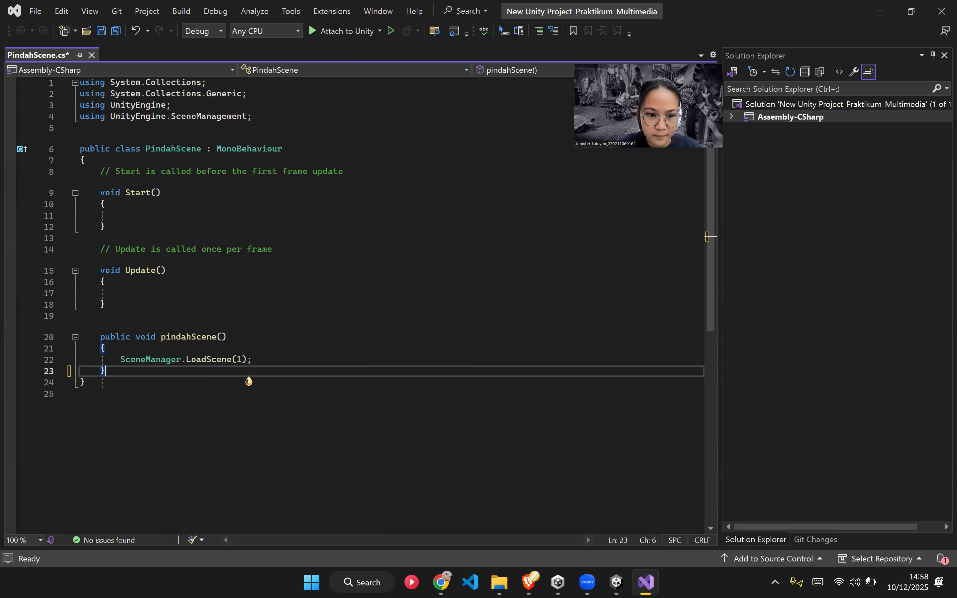
# Step: Review the module's KeluarAplikasi code in Chrome and return to the script in Visual Studio
pyautogui.hotkey('alt', 'Tab')
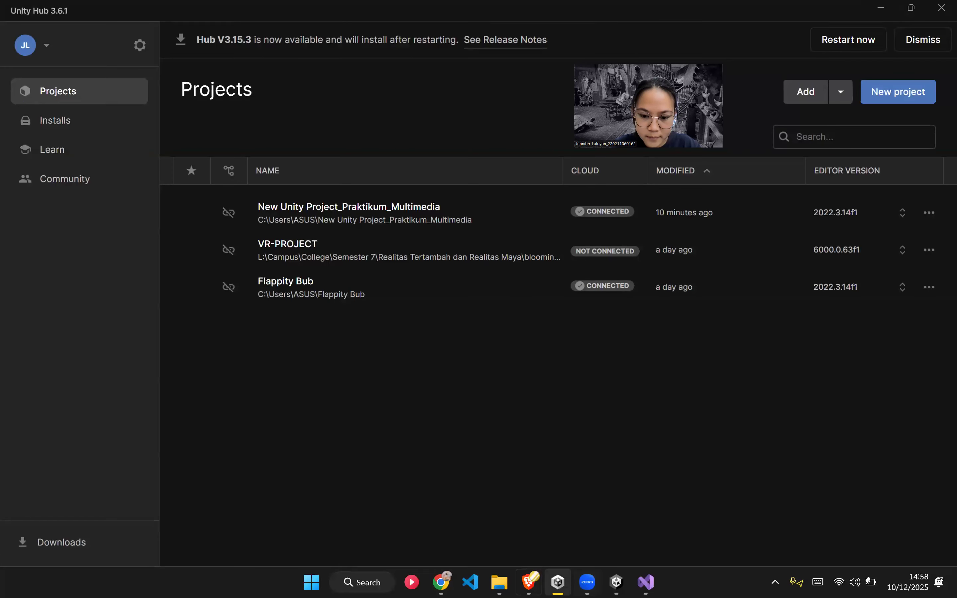
pyautogui.hotkey('alt', 'Tab')
pyautogui.hotkey('alt', 'Tab')
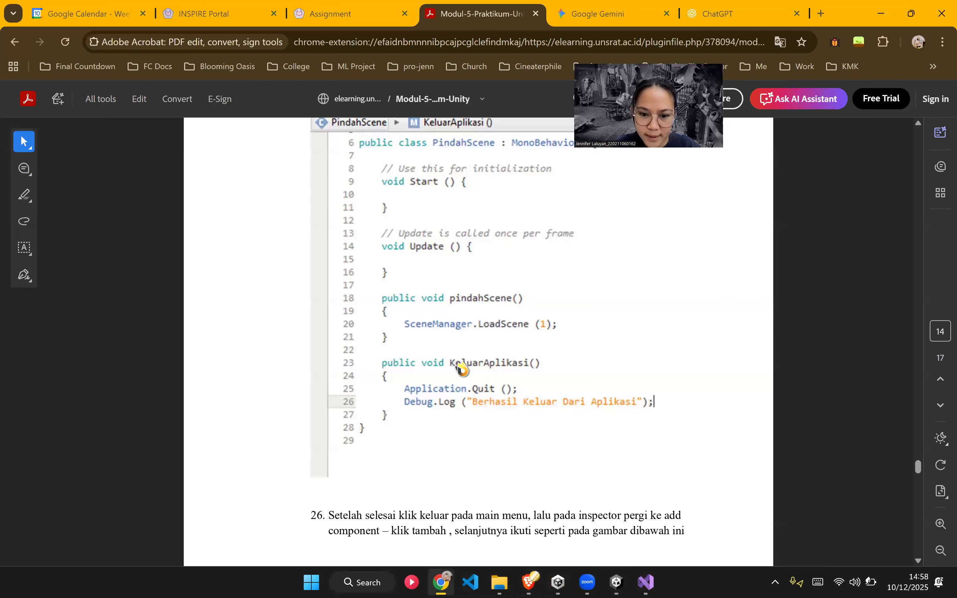
pyautogui.scroll(3, 461, 368)
pyautogui.scroll(-3, 482, 451)
pyautogui.hotkey('alt', 'Tab')
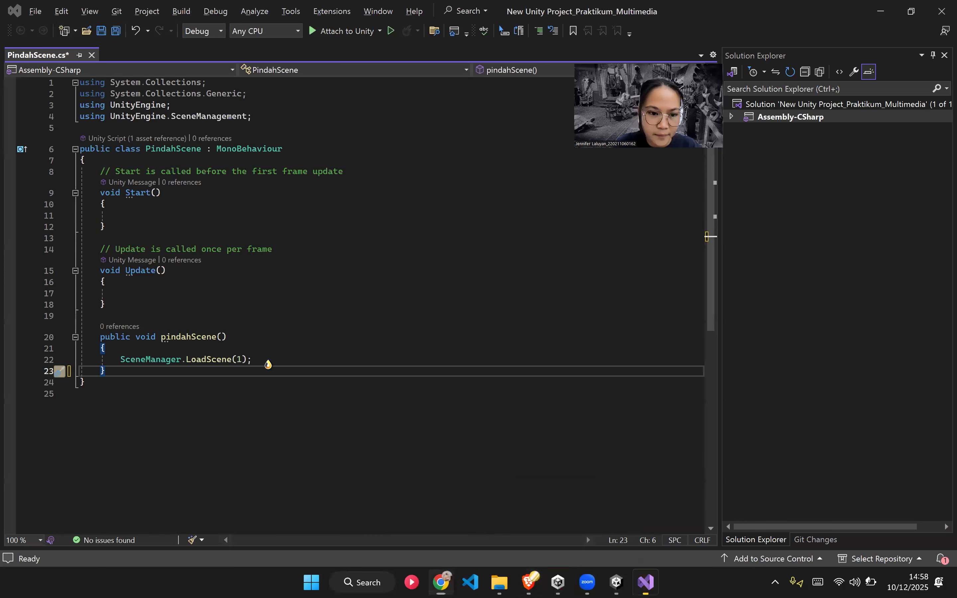
# Step: Declare the method public void keluarAplikasi() below pindahScene, checking its name against the module
pyautogui.press('Return')
pyautogui.press('Return')
pyautogui.write('public ')
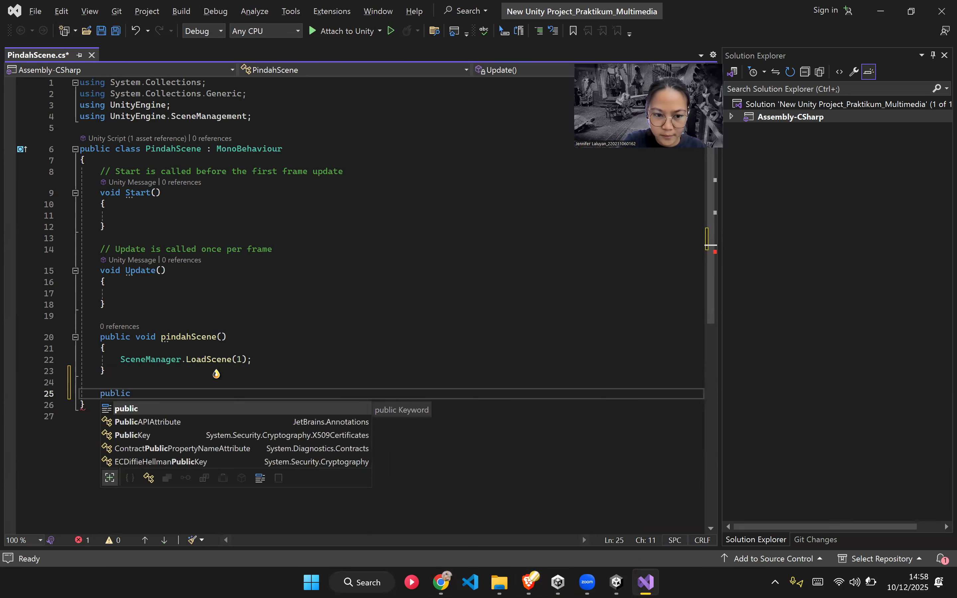
pyautogui.write('void K')
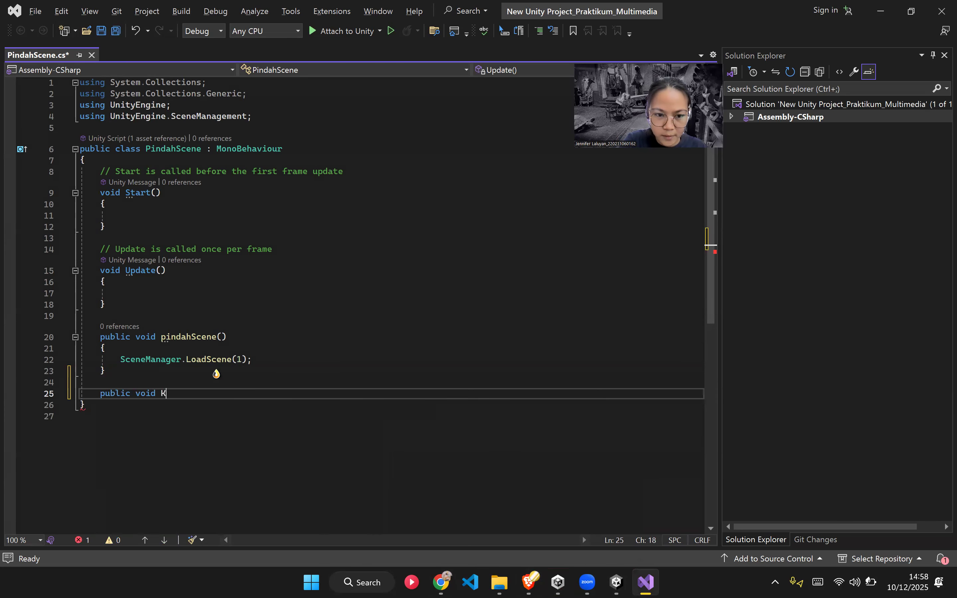
pyautogui.write('eluarAplikasi')
pyautogui.hotkey('alt', 'Tab')
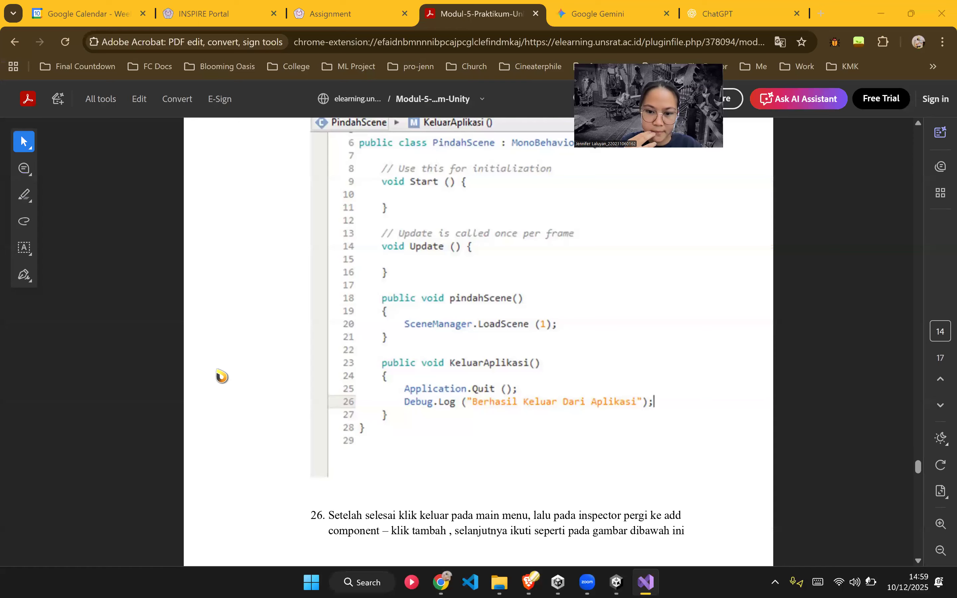
pyautogui.hotkey('alt', 'Tab')
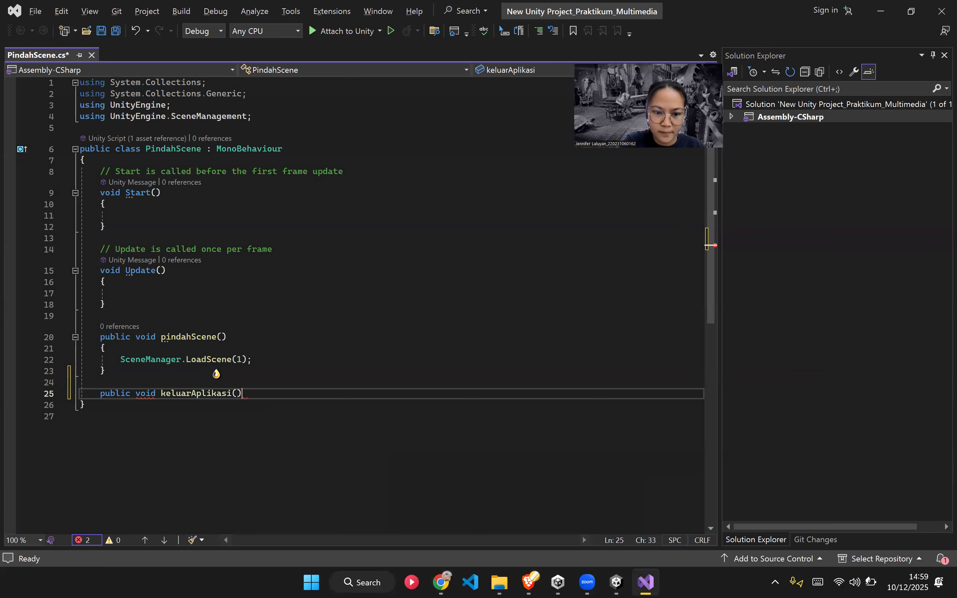
pyautogui.hotkey('alt', 'Tab')
pyautogui.hotkey('alt', 'Tab')
pyautogui.press('Return')
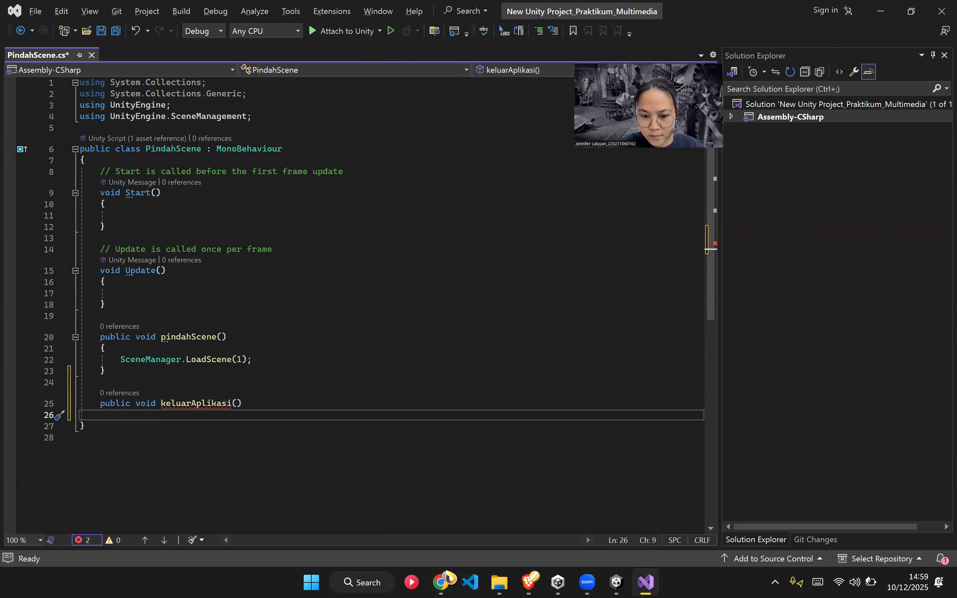
# Step: Add an empty body enclosed in braces to the keluarAplikasi method
pyautogui.click(447, 572)
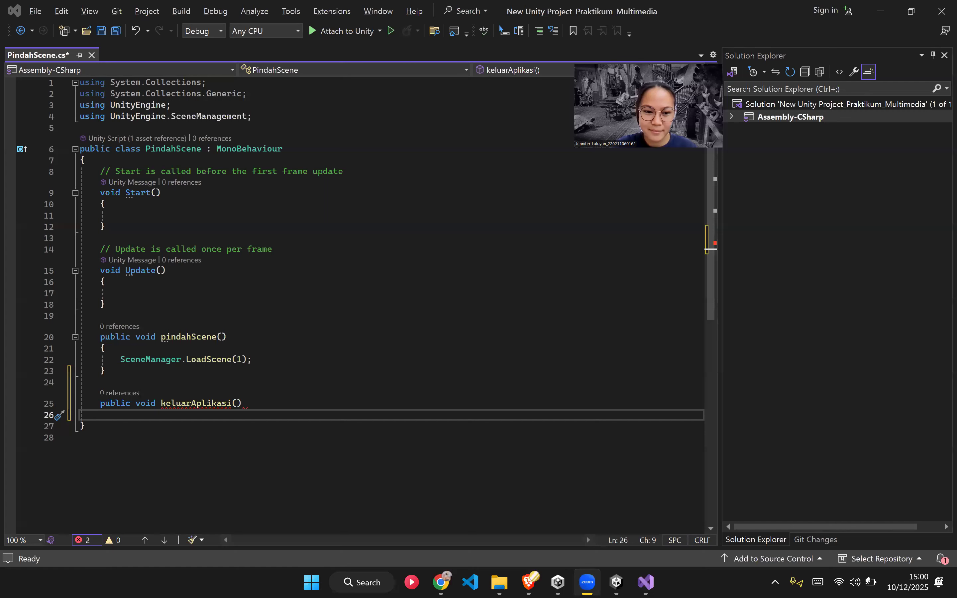
pyautogui.click(249, 416)
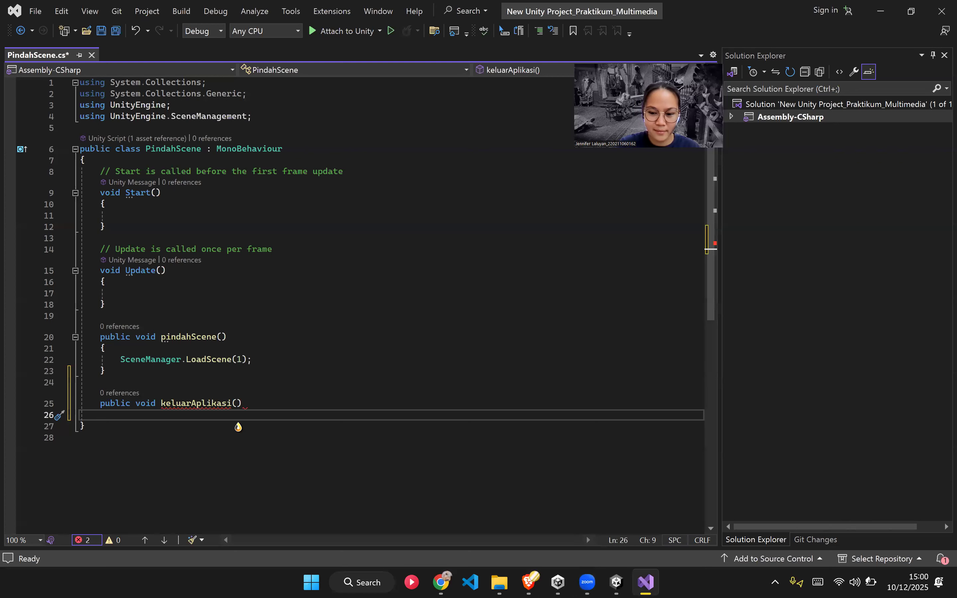
pyautogui.press('BackSpace')
pyautogui.write('{')
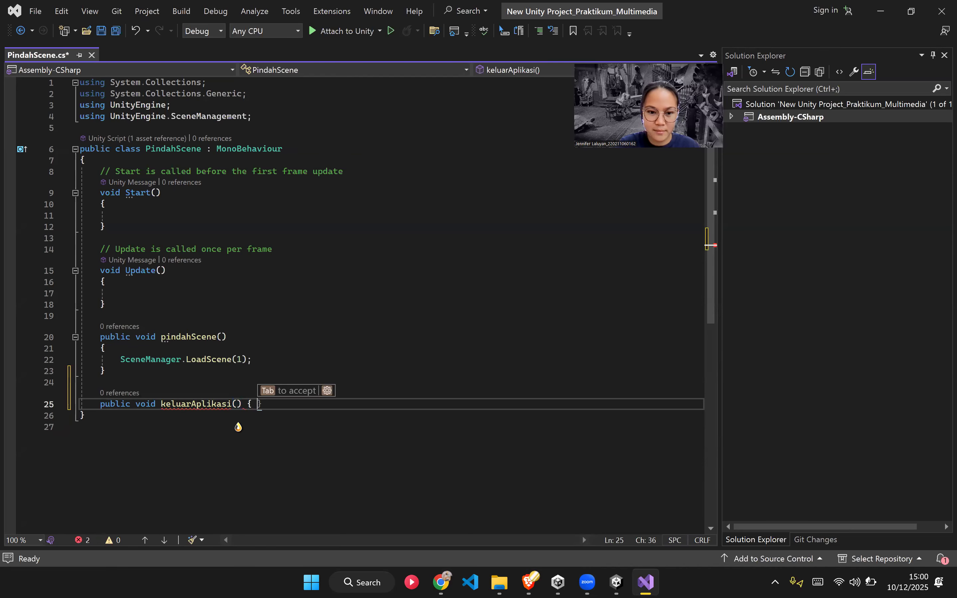
pyautogui.press('Return')
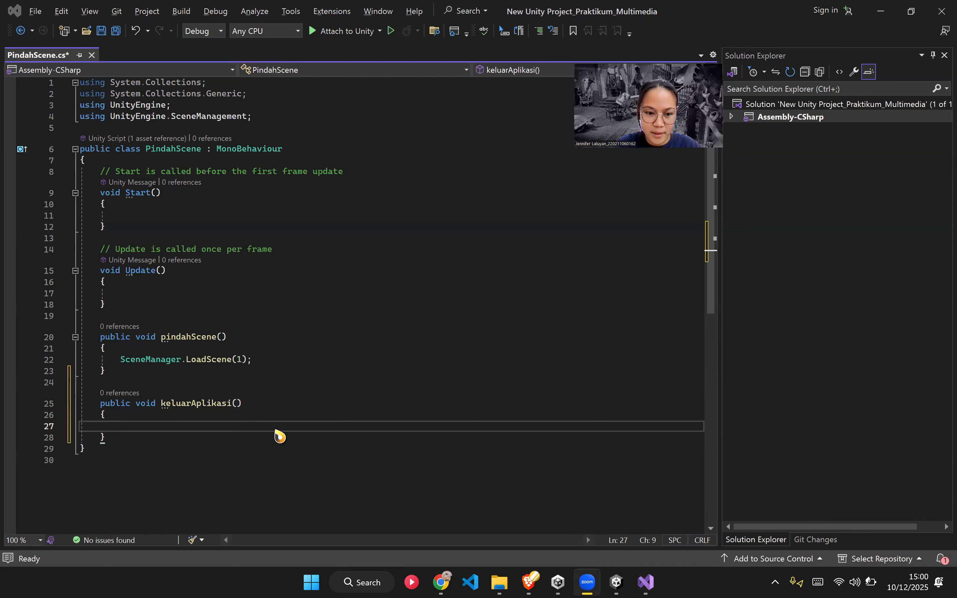
# Step: Add the statement Application.Quit(); to the body of keluarAplikasi, checking the syntax against the module in Chrome
pyautogui.hotkey('alt', 'Tab')
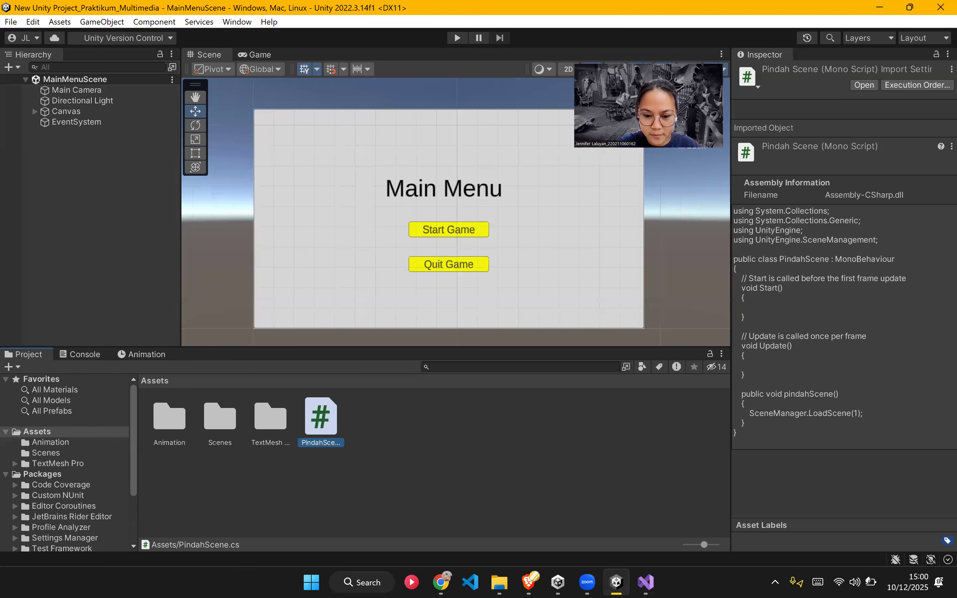
pyautogui.hotkey('alt', 'Tab')
pyautogui.write('App')
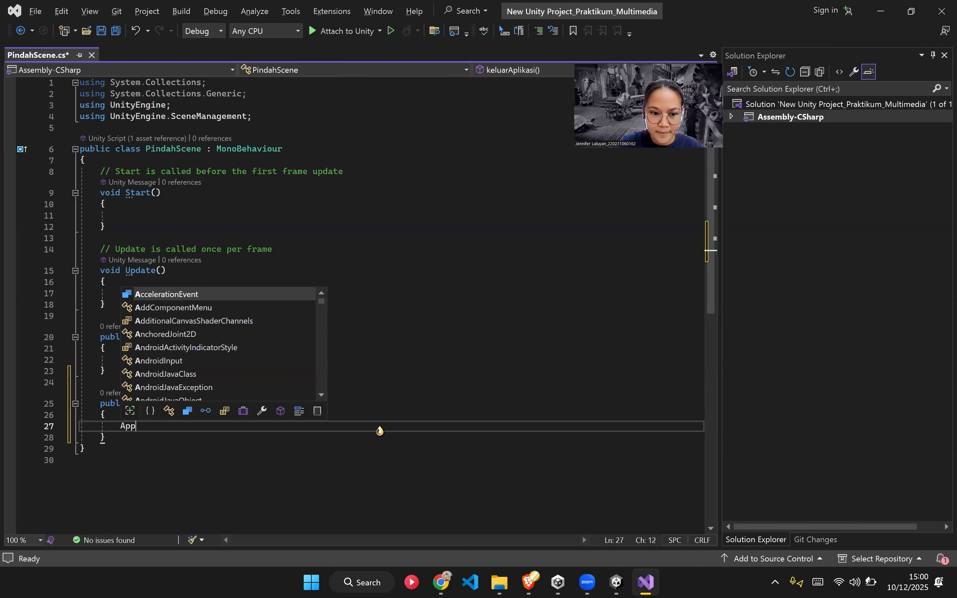
pyautogui.write('lication')
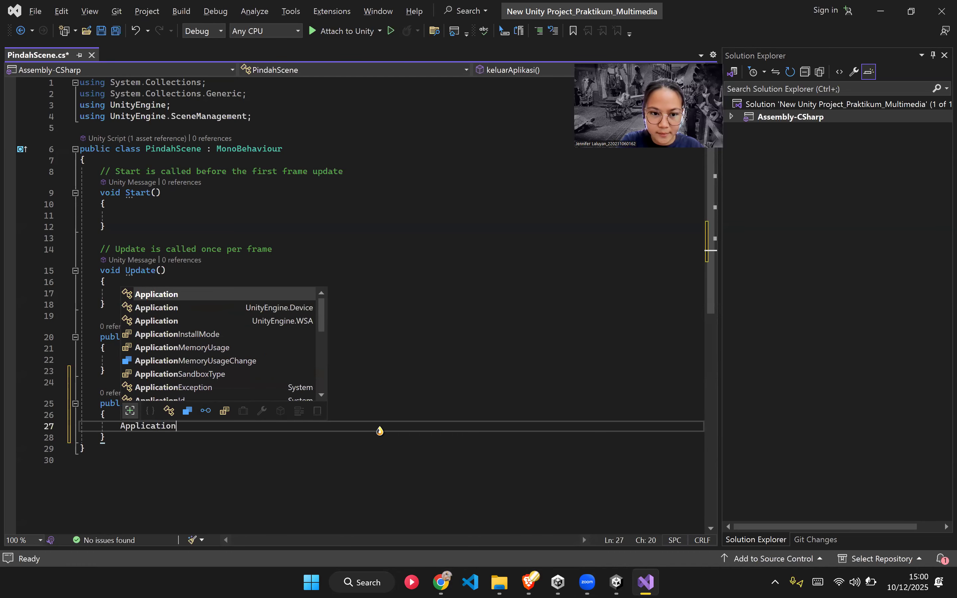
pyautogui.write('.q')
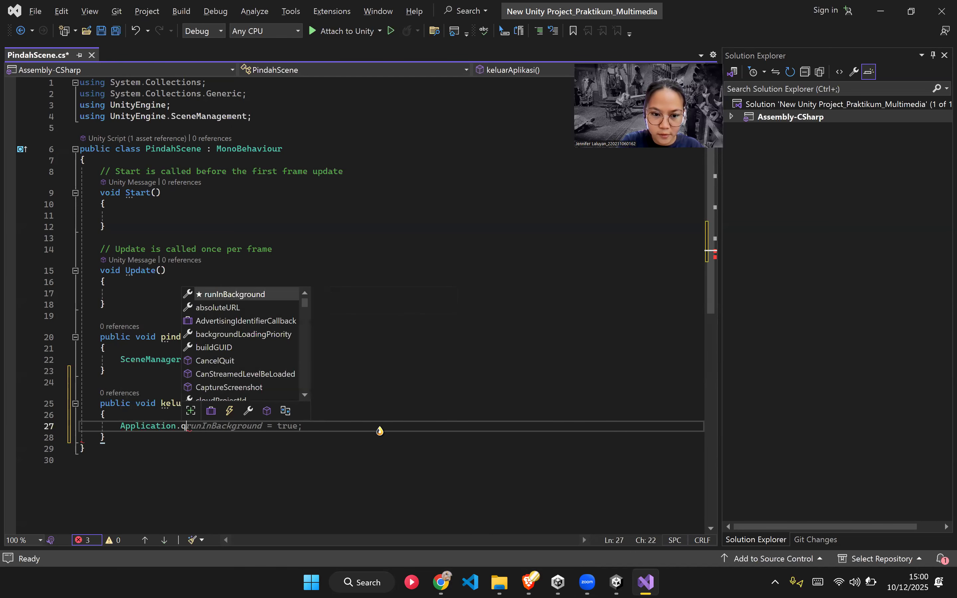
pyautogui.press('Down')
pyautogui.press('Tab')
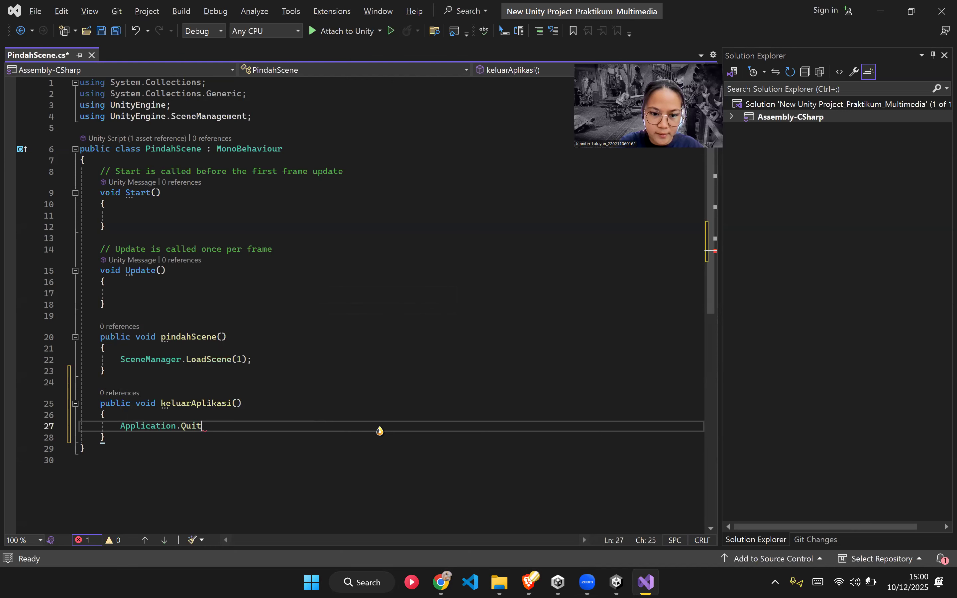
pyautogui.hotkey('alt', 'Tab')
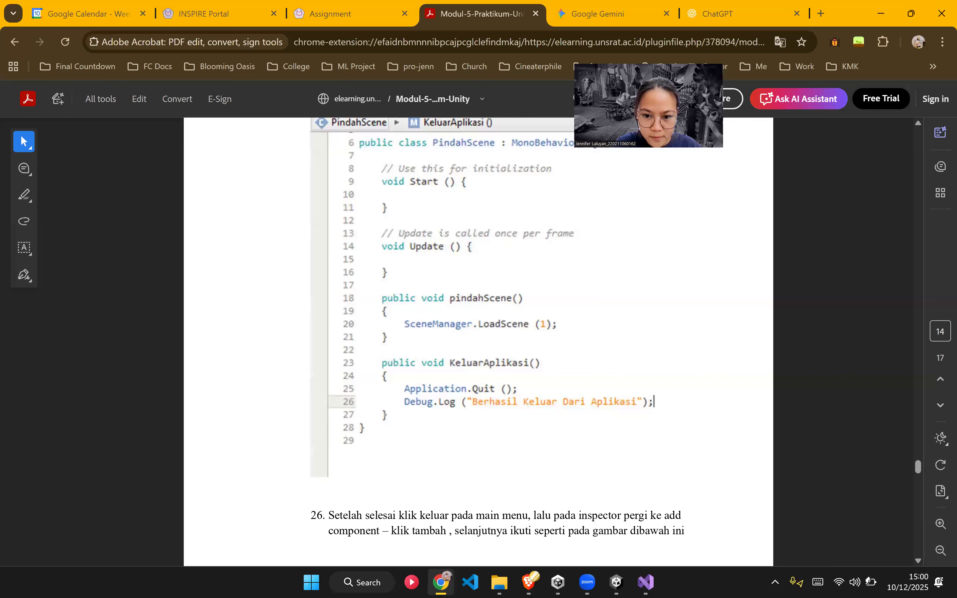
pyautogui.click(645, 581)
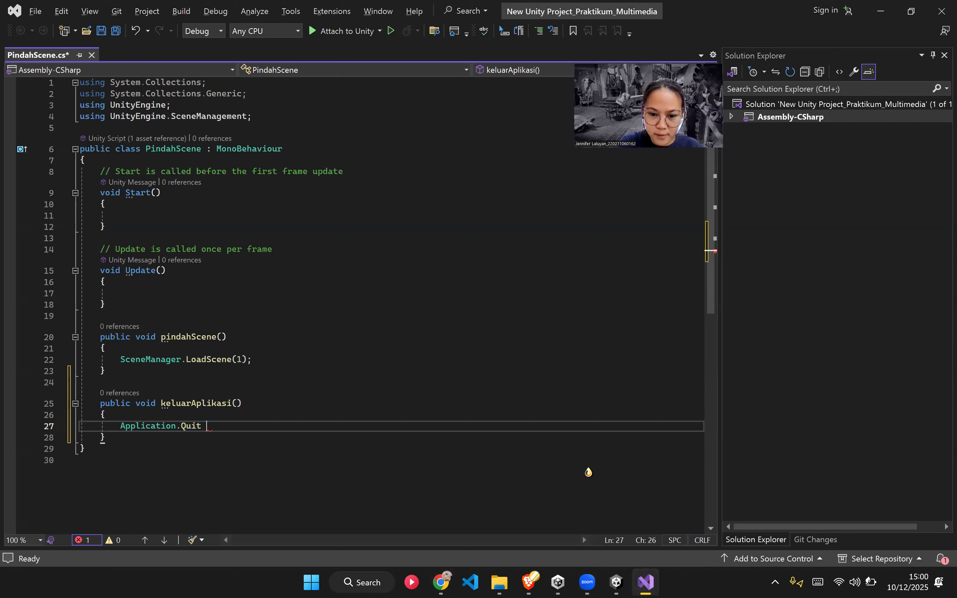
pyautogui.write('();')
pyautogui.press('Return')
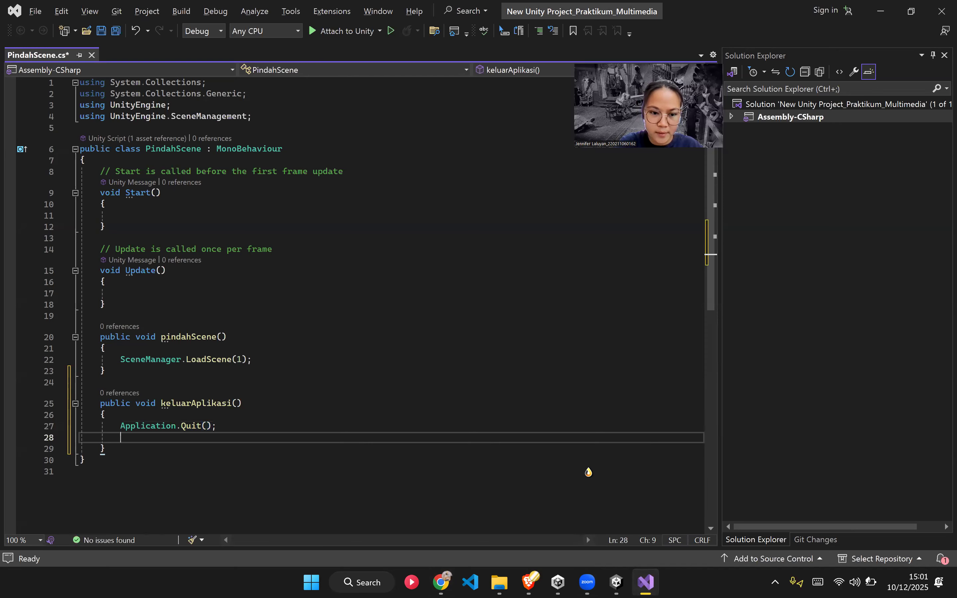
# Step: Add a Debug.Log(""); statement below Application.Quit(); in keluarAplikasi, following the module's code
pyautogui.hotkey('alt', 'Tab')
pyautogui.hotkey('alt', 'Tab')
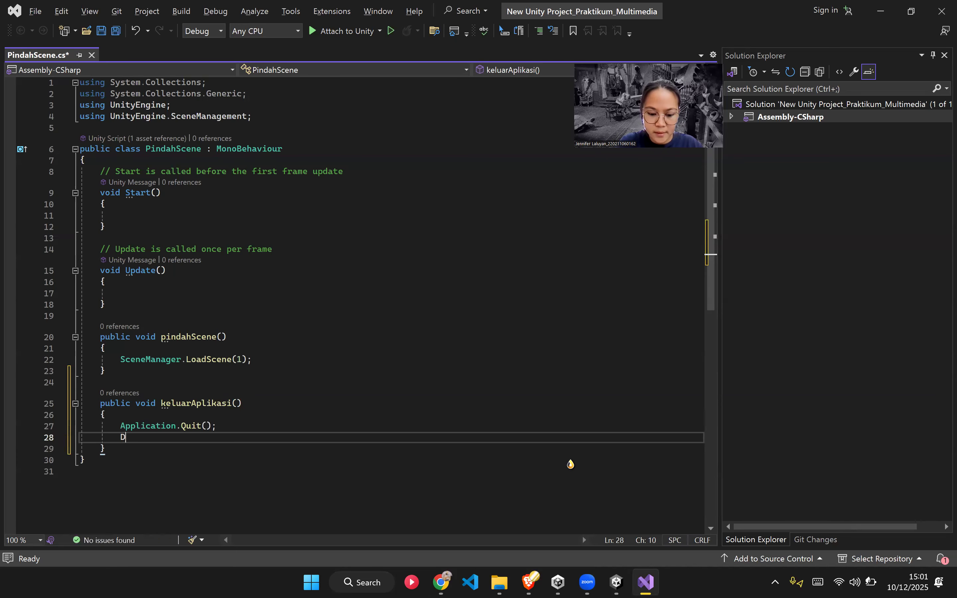
pyautogui.write('Debug.')
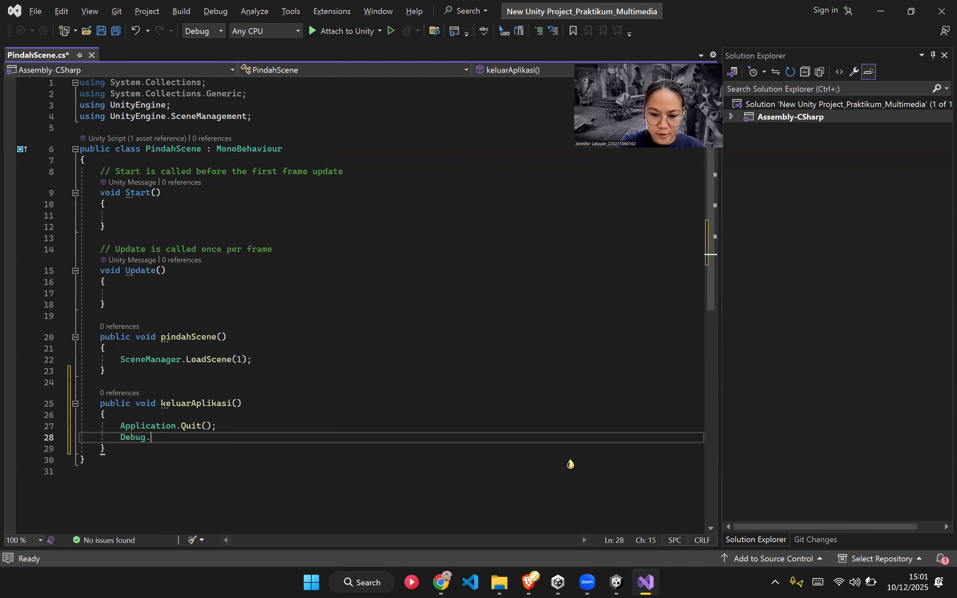
pyautogui.write('Log')
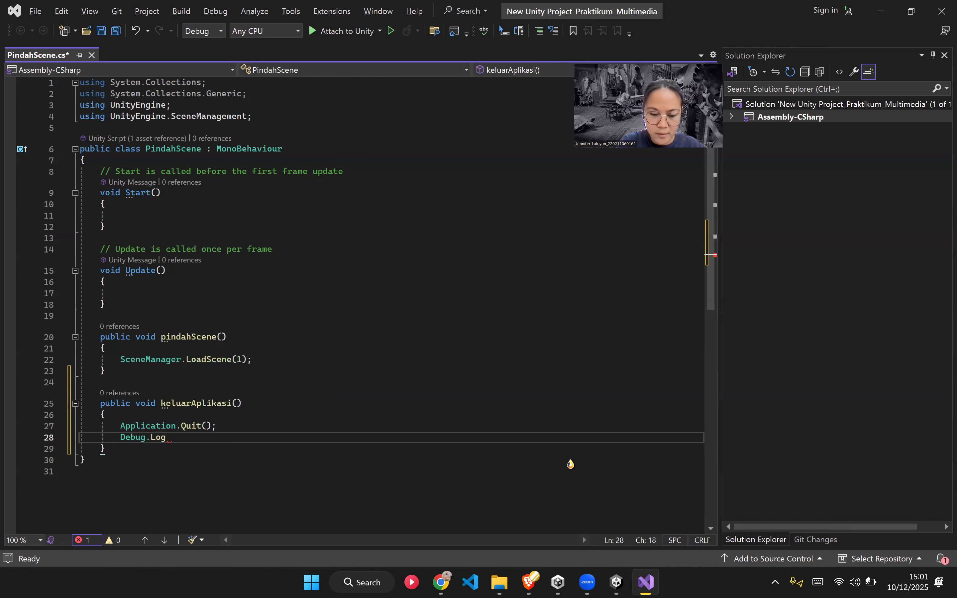
pyautogui.hotkey('alt', 'Tab')
pyautogui.hotkey('alt', 'Tab')
pyautogui.write('("");')
pyautogui.press('Left')
# Step: Fill in the log message "Berhasil Keluar dari Aplikasi! Hooray!", checking the wording against the module, and save PindahScene.cs
pyautogui.hotkey('alt', 'Tab')
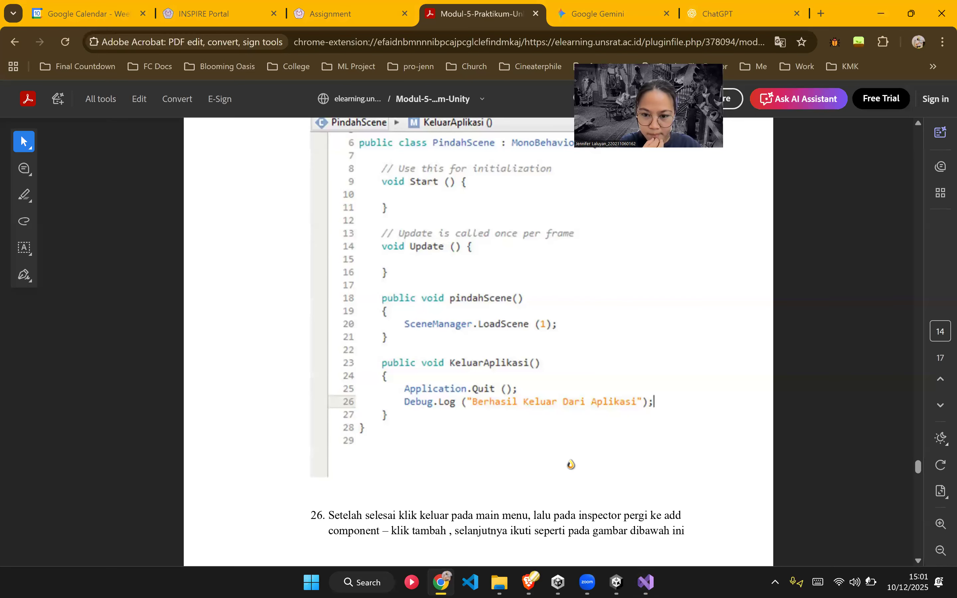
pyautogui.hotkey('alt', 'Tab')
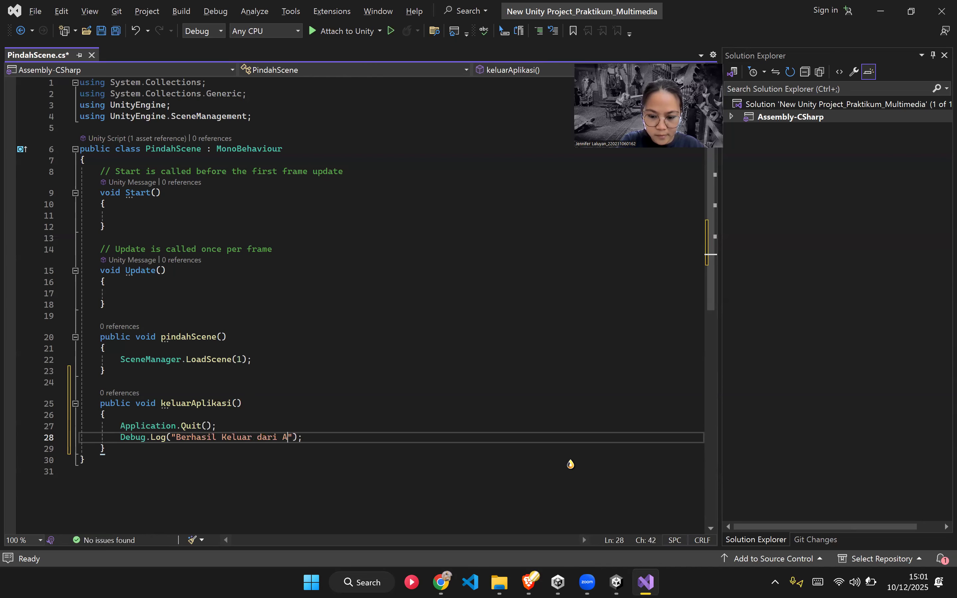
pyautogui.hotkey('alt', 'Tab')
pyautogui.hotkey('alt', 'Tab')
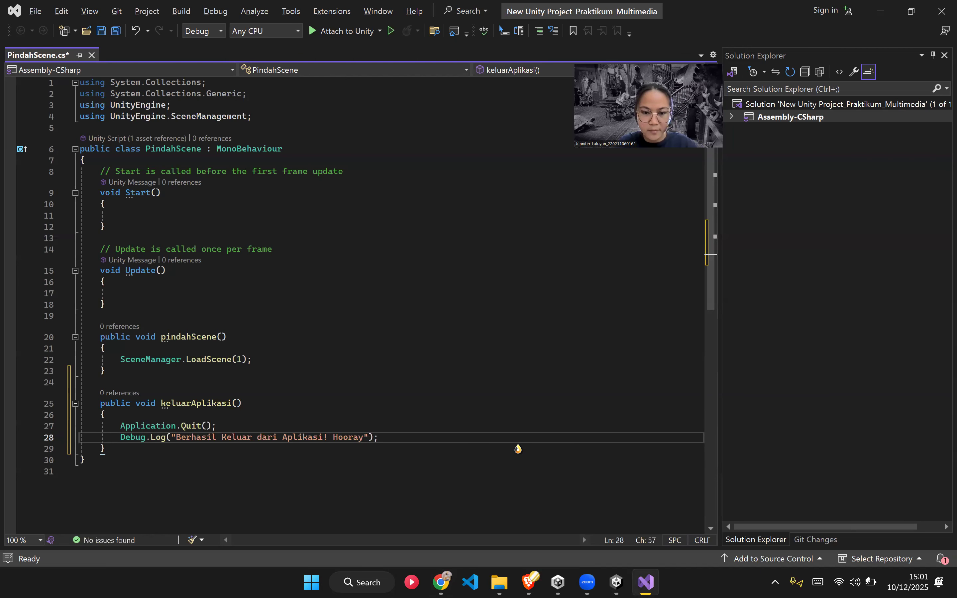
pyautogui.hotkey('alt', 'Tab')
pyautogui.scroll(-6, 481, 415)
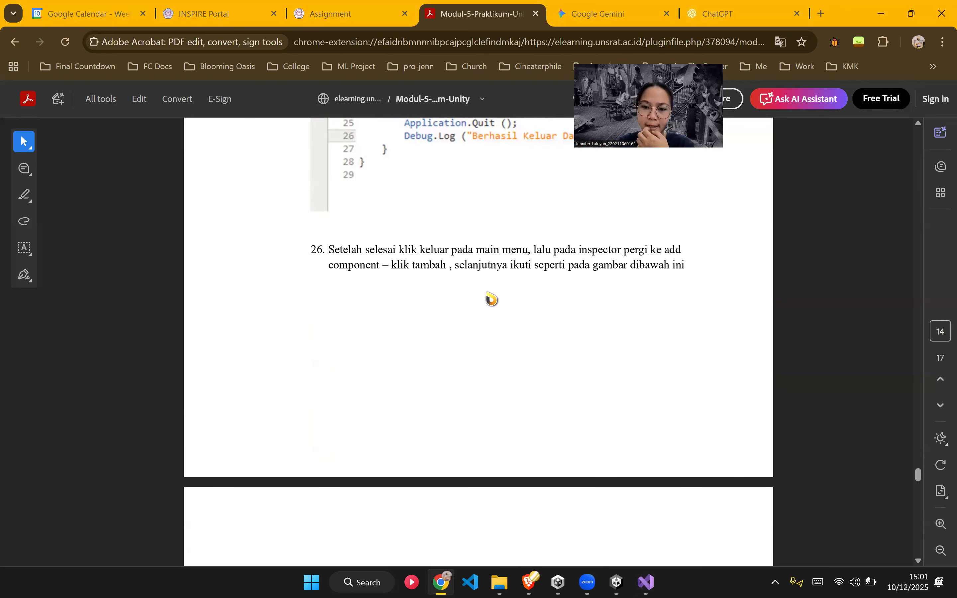
pyautogui.hotkey('alt', 'Tab')
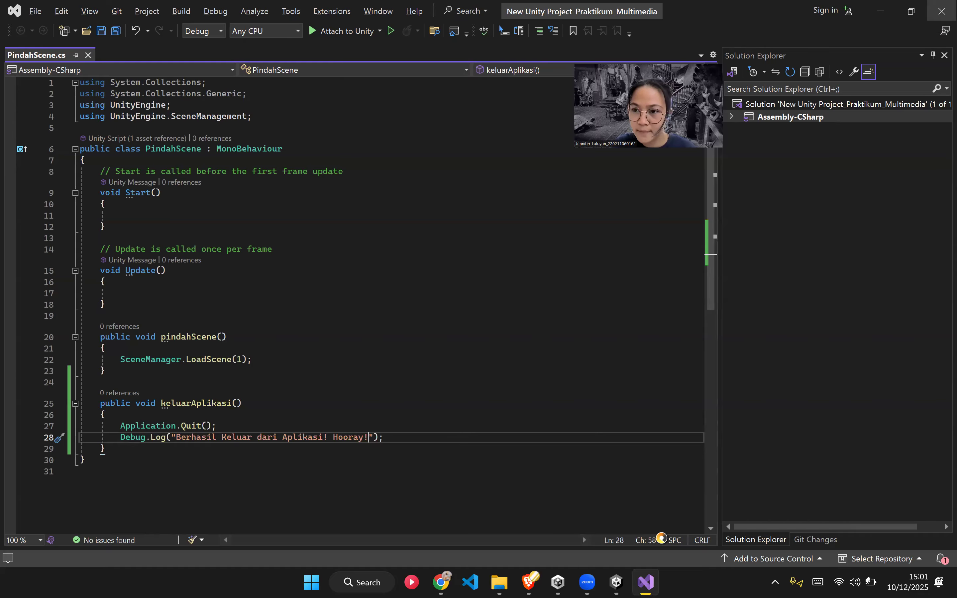
# Step: Close Visual Studio and, in Unity, add an empty On Click entry to the Canvas's QuitGameButton
pyautogui.click(941, 11)
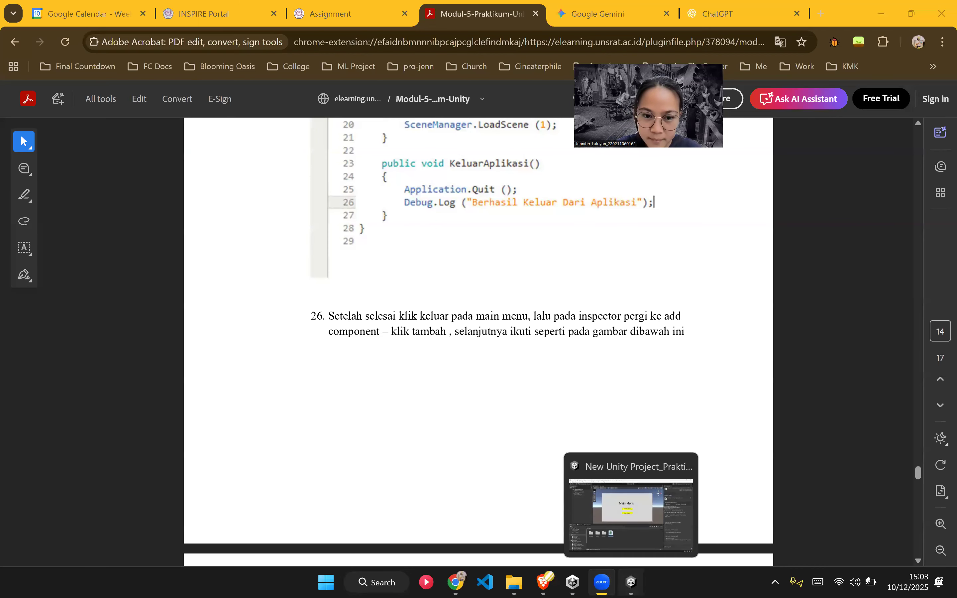
pyautogui.click(652, 562)
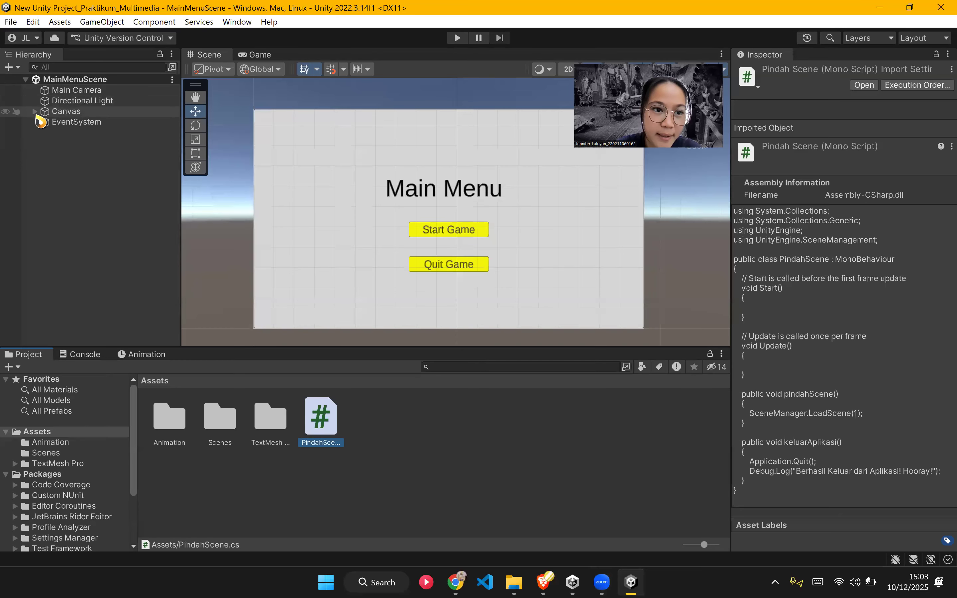
pyautogui.click(35, 111)
pyautogui.click(68, 155)
pyautogui.scroll(-10, 765, 320)
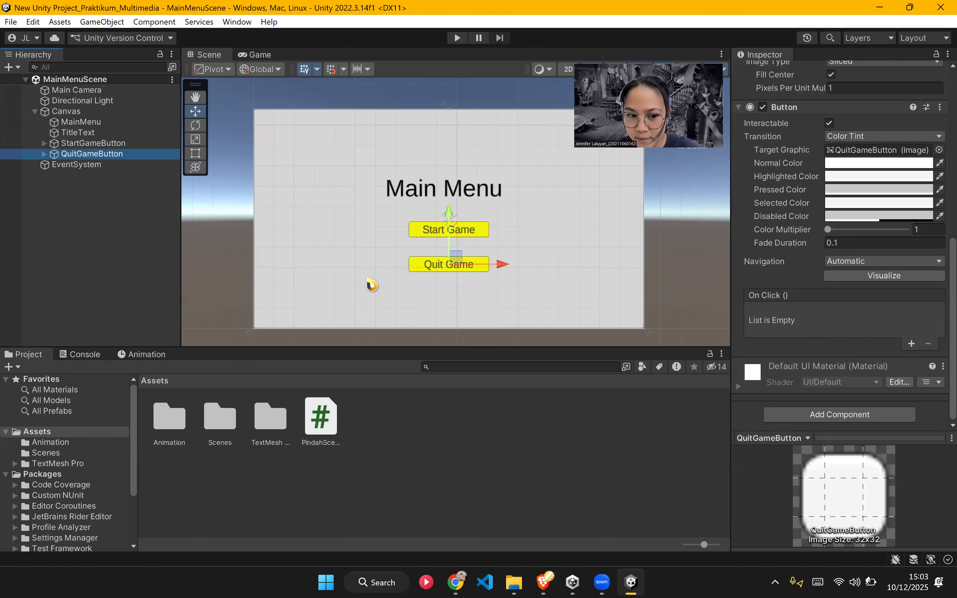
pyautogui.click(911, 344)
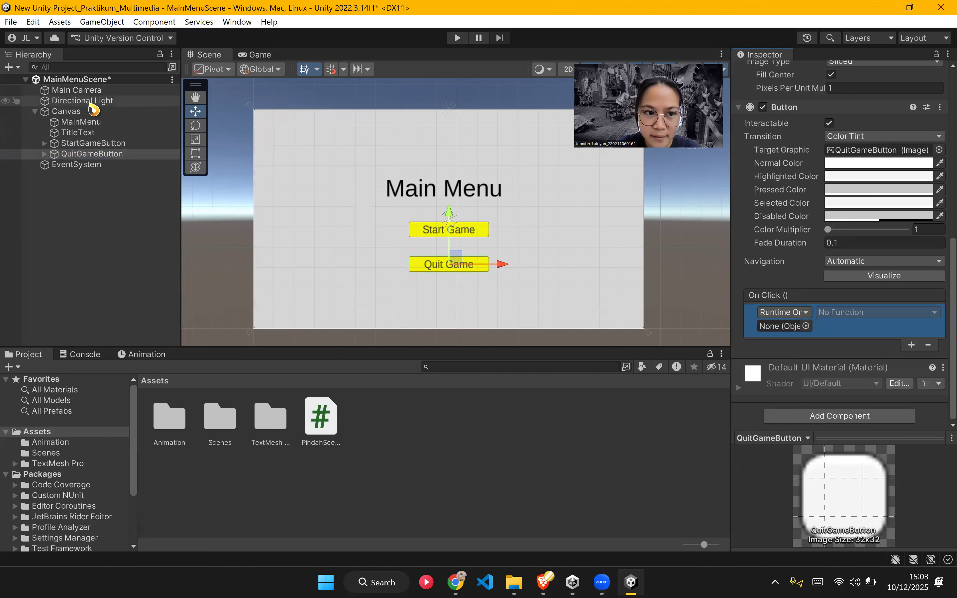
# Step: Assign Canvas to QuitGameButton's On Click entry with the function PindahScene.keluarAplikasi, and save MainMenuScene
pyautogui.moveTo(627, 290); pyautogui.dragTo(790, 329)
pyautogui.click(874, 310)
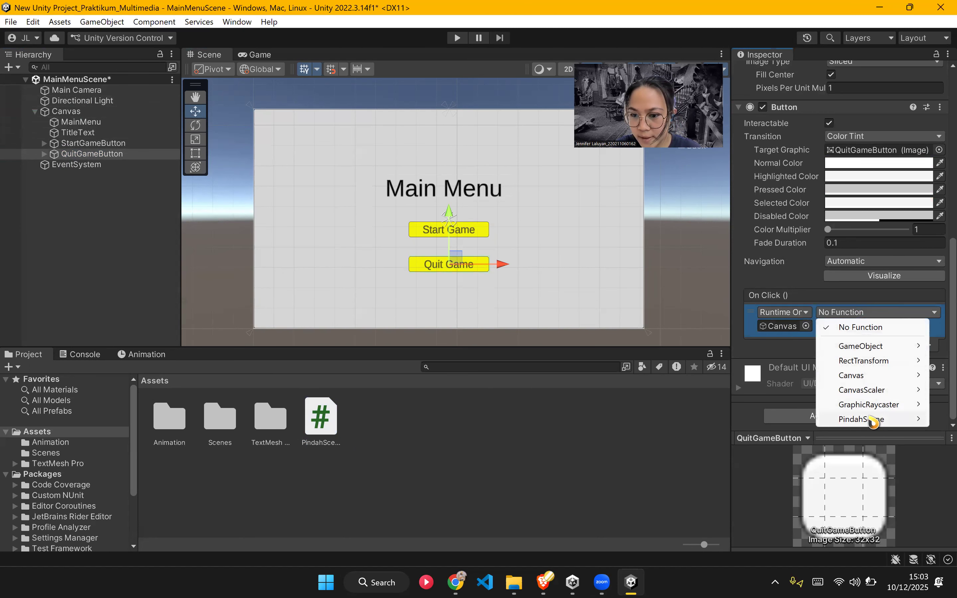
pyautogui.moveTo(872, 421)
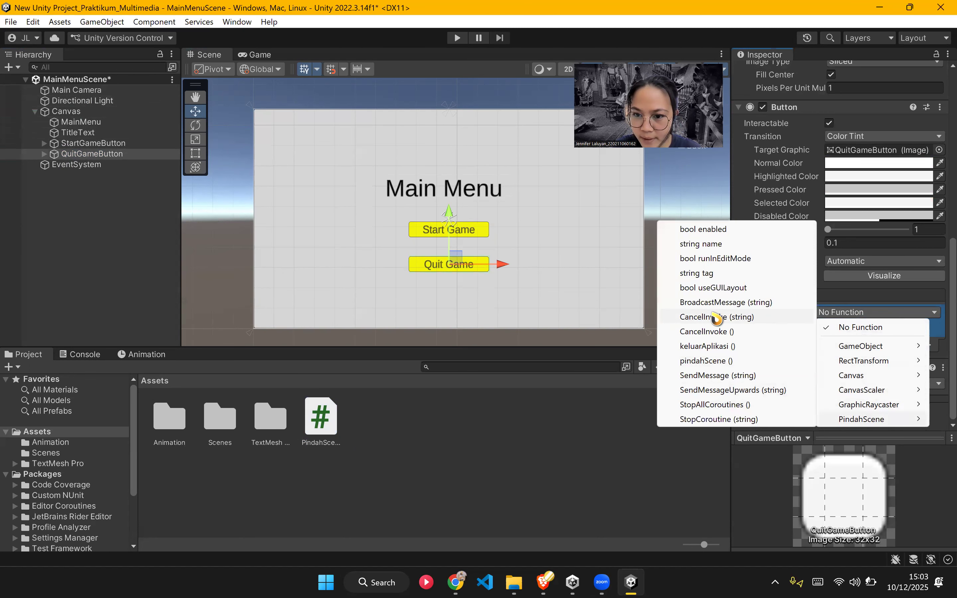
pyautogui.click(722, 347)
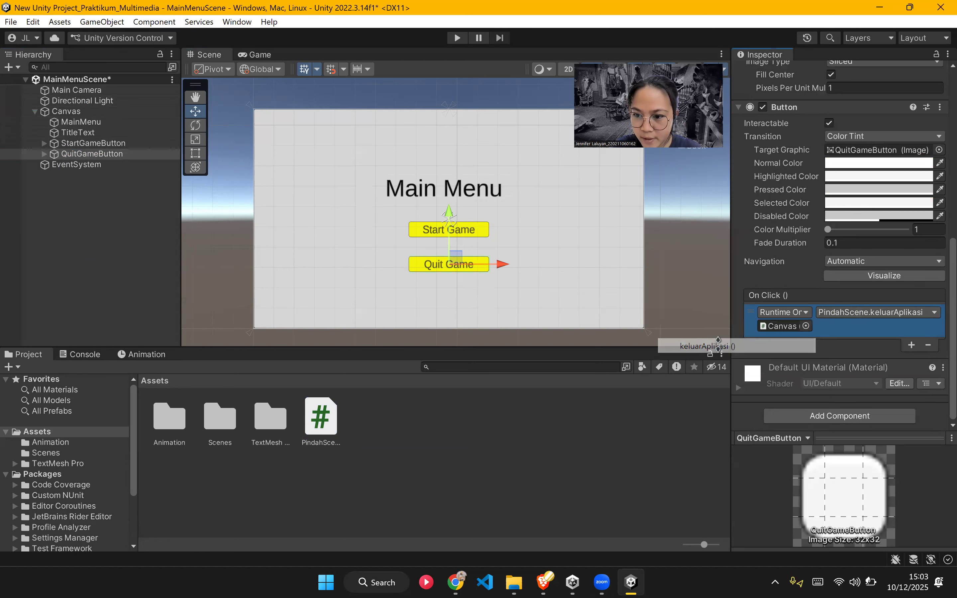
pyautogui.hotkey('ctrl', 's')
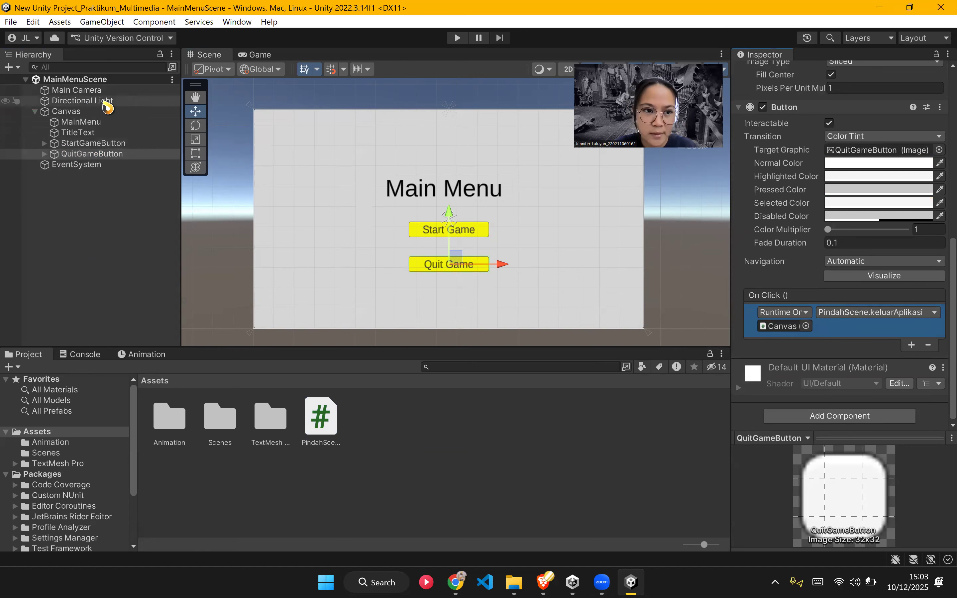
# Step: Check the Canvas's components, and compare them with the module's On Click screenshots and test-run instructions in Chrome
pyautogui.click(79, 112)
pyautogui.scroll(-1, 842, 369)
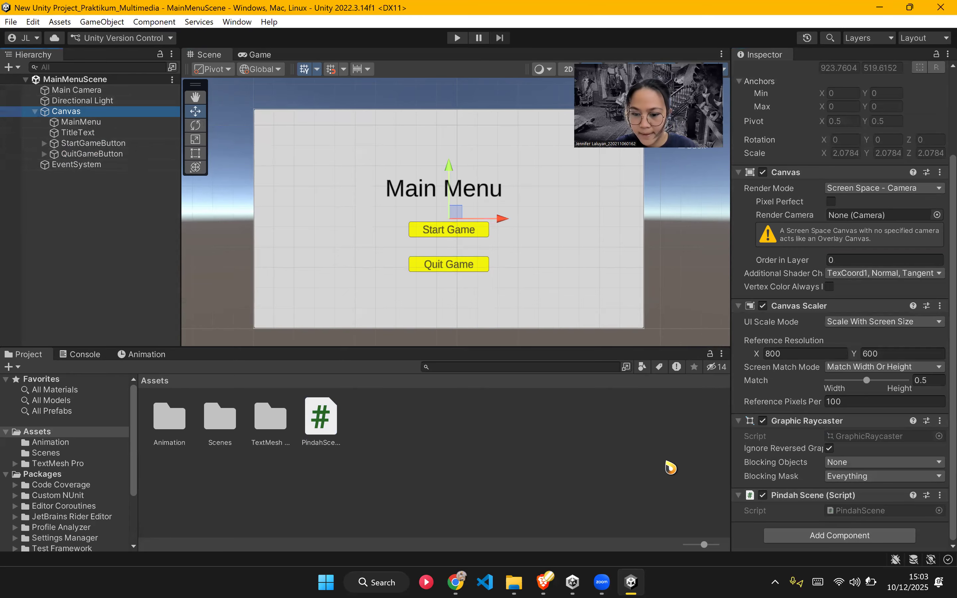
pyautogui.click(455, 582)
pyautogui.scroll(-5, 504, 381)
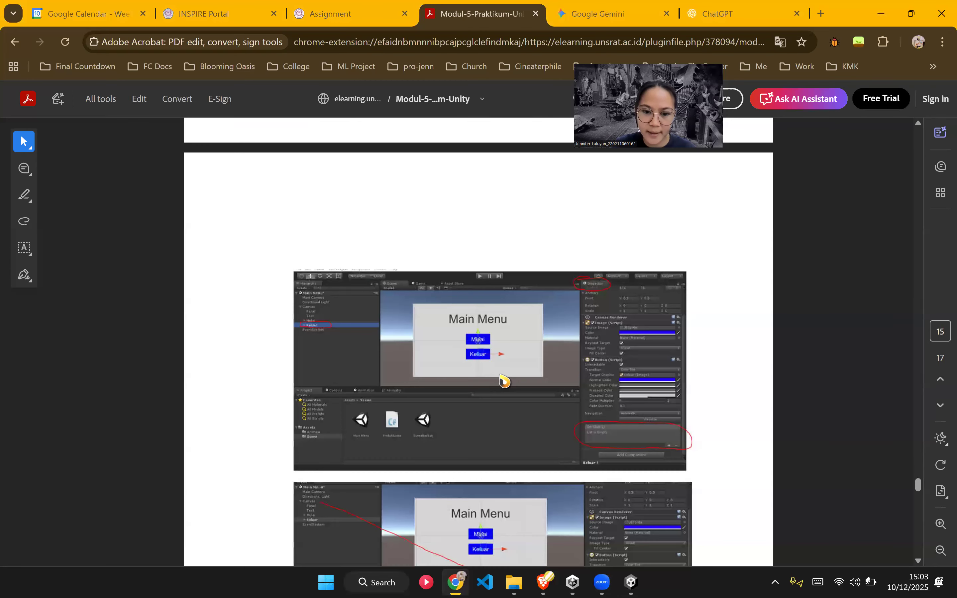
pyautogui.scroll(-5, 504, 381)
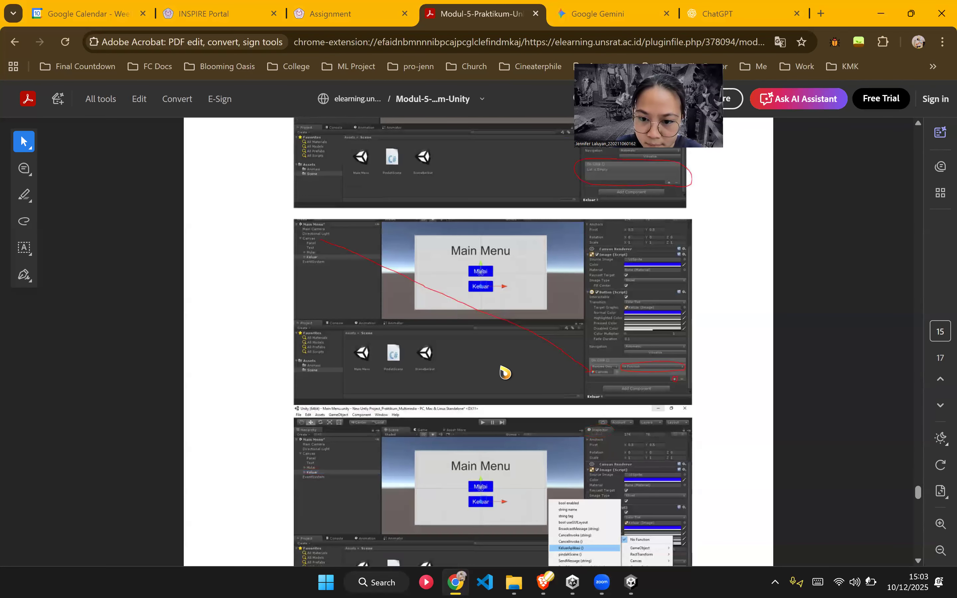
pyautogui.scroll(4, 622, 389)
pyautogui.scroll(-2, 621, 389)
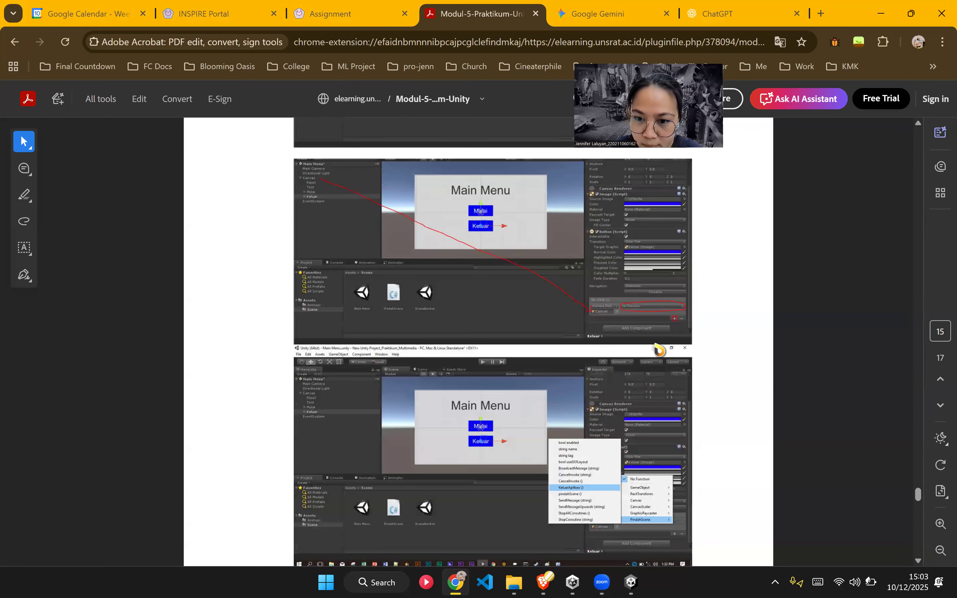
pyautogui.scroll(-8, 658, 352)
pyautogui.scroll(-4, 612, 375)
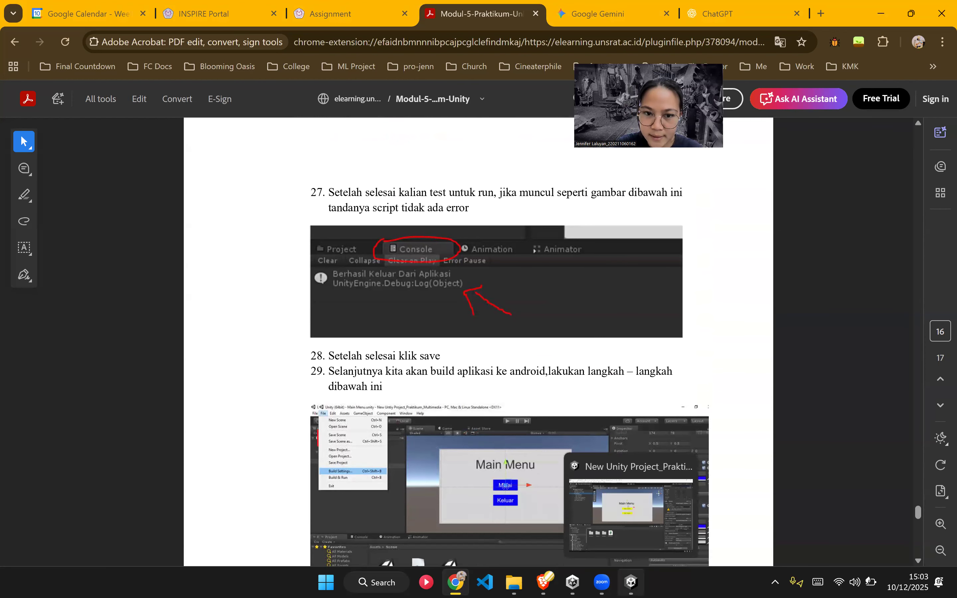
# Step: Return to Unity, show the Game view and the Console, and try the Start Game button
pyautogui.click(631, 582)
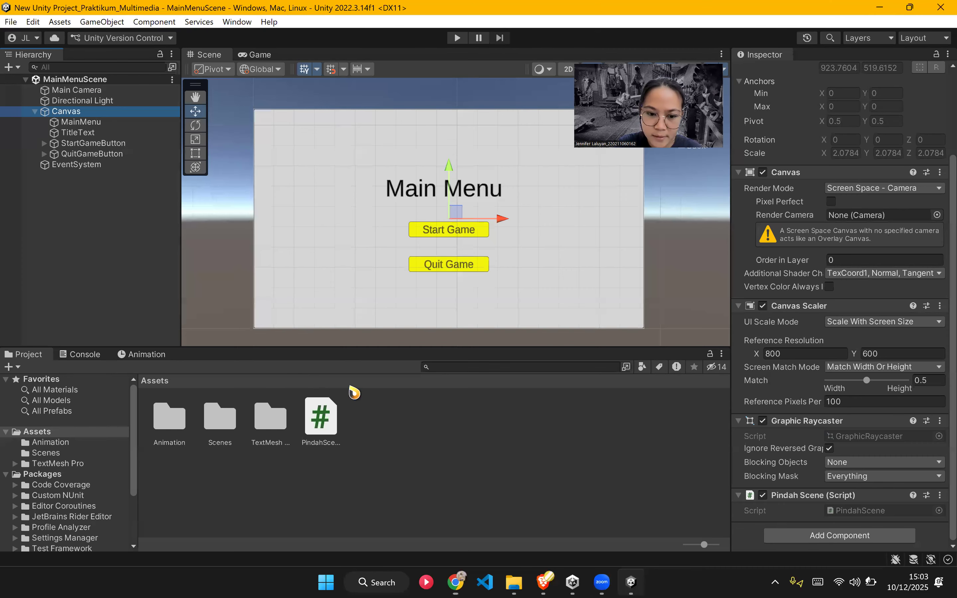
pyautogui.click(264, 56)
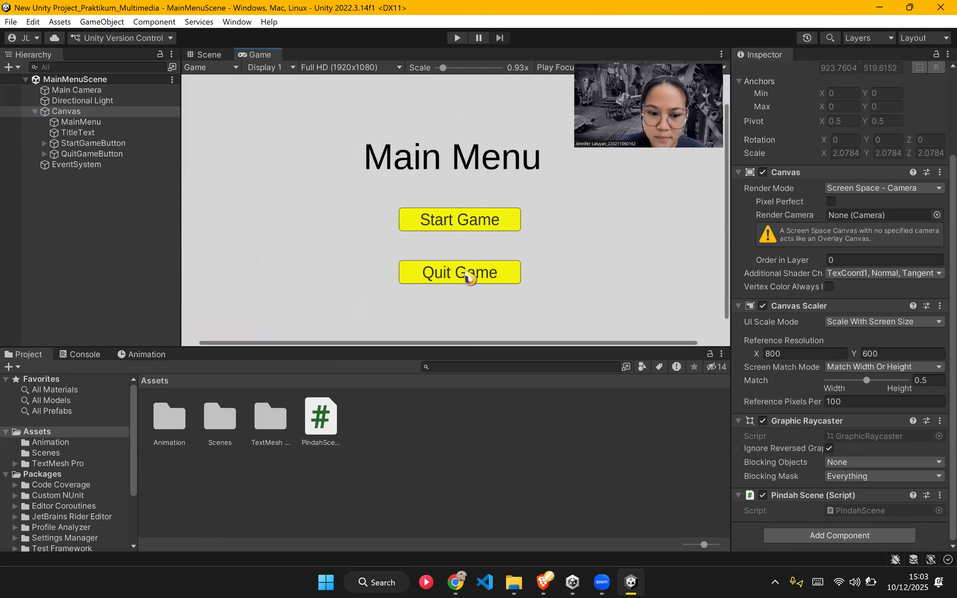
pyautogui.click(92, 355)
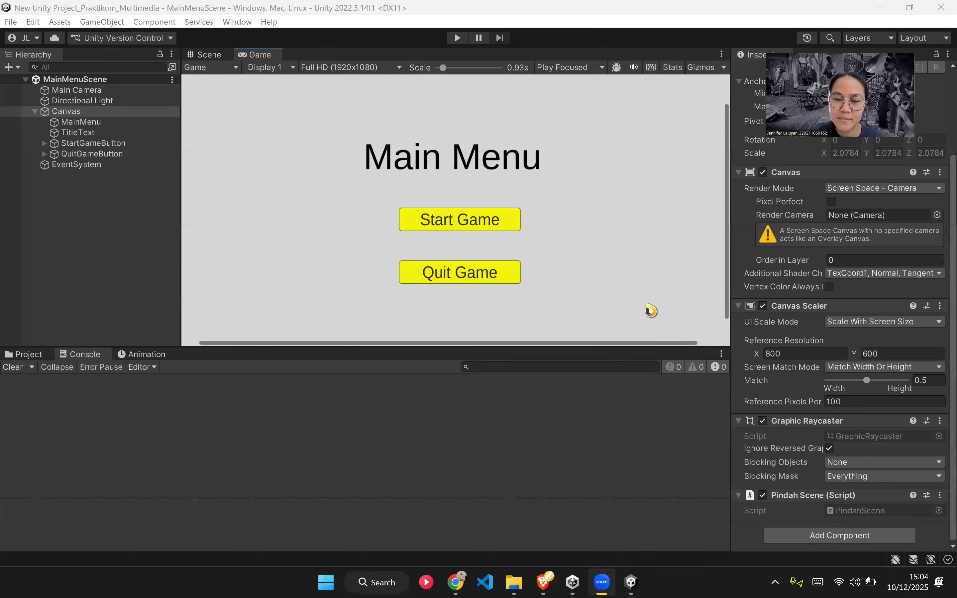
pyautogui.click(460, 231)
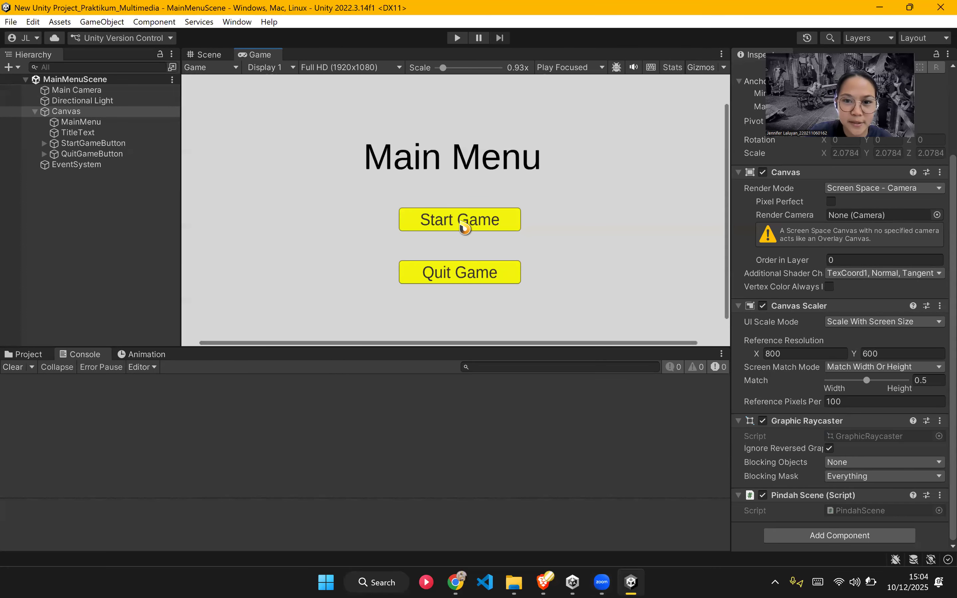
# Step: Start Build And Run and browse the build location to the Praktikum Sistem Multimedia folder inside Semester 7
pyautogui.click(15, 23)
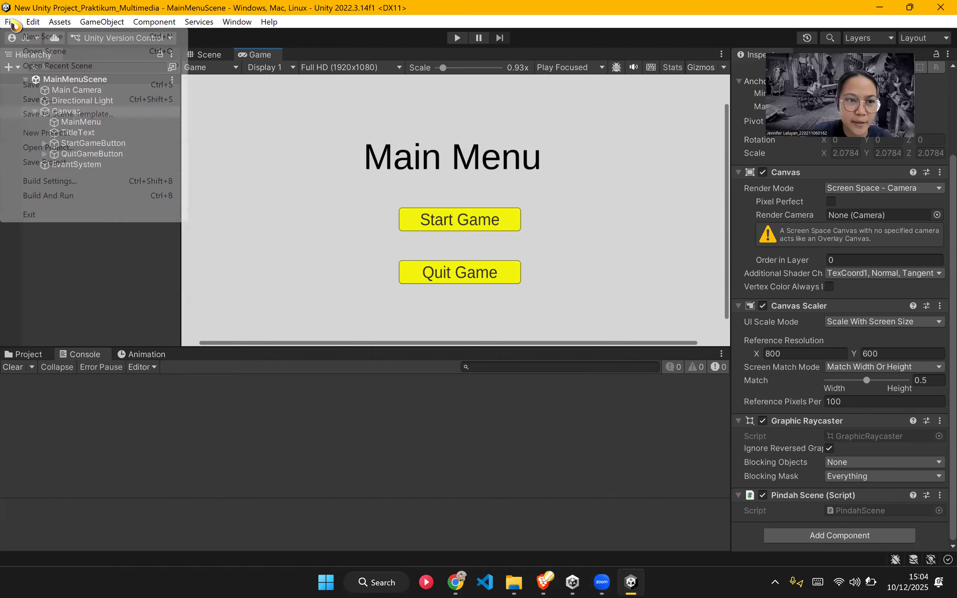
pyautogui.click(62, 198)
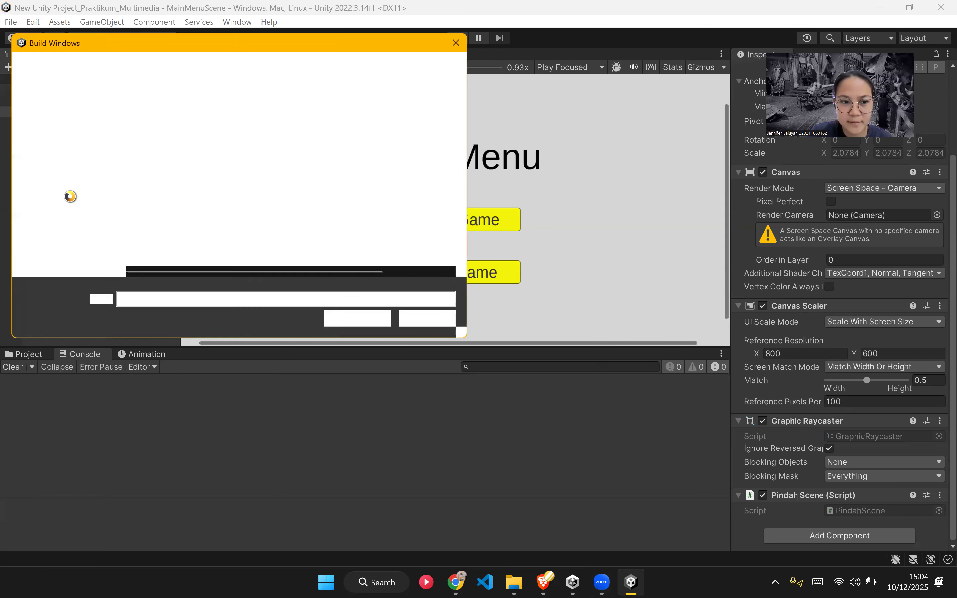
pyautogui.scroll(-10, 77, 237)
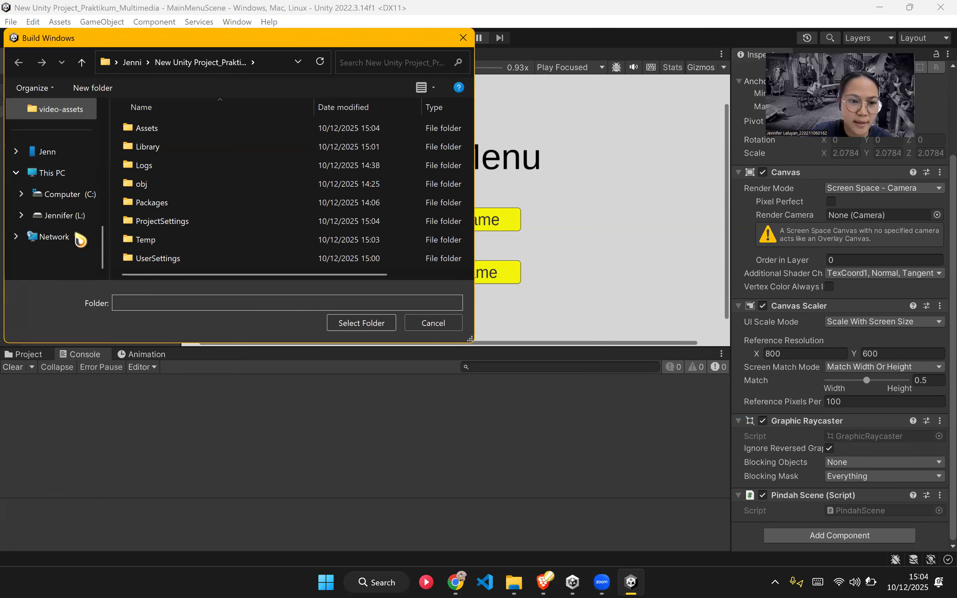
pyautogui.click(66, 222)
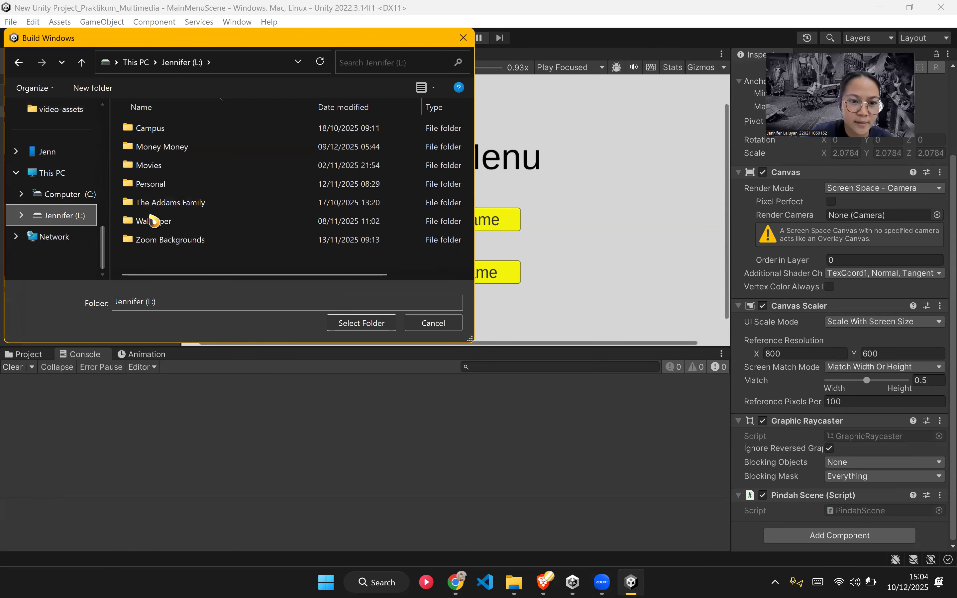
pyautogui.scroll(5, 47, 178)
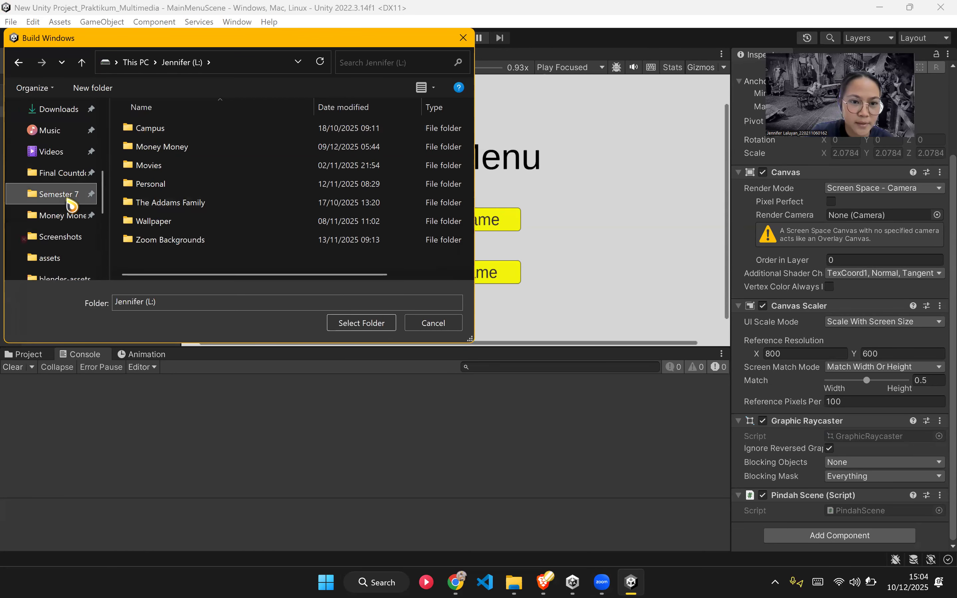
pyautogui.click(69, 195)
pyautogui.doubleClick(170, 185)
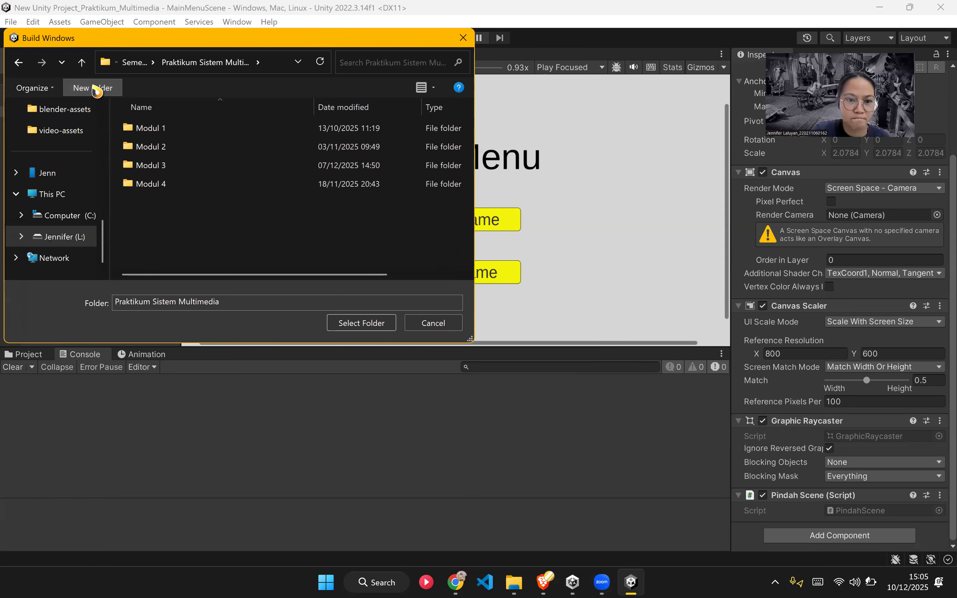
# Step: Create a folder named Modul 5 in Praktikum Sistem Multimedia and build the game into it
pyautogui.write('M')
pyautogui.write('osu')
pyautogui.press('BackSpace')
pyautogui.write('dul 5')
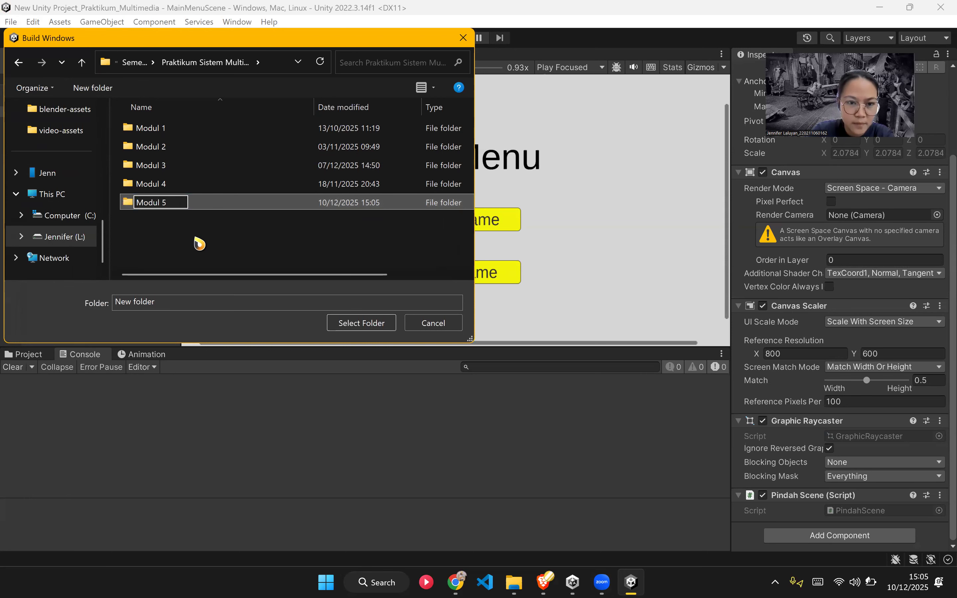
pyautogui.click(250, 203)
pyautogui.click(360, 323)
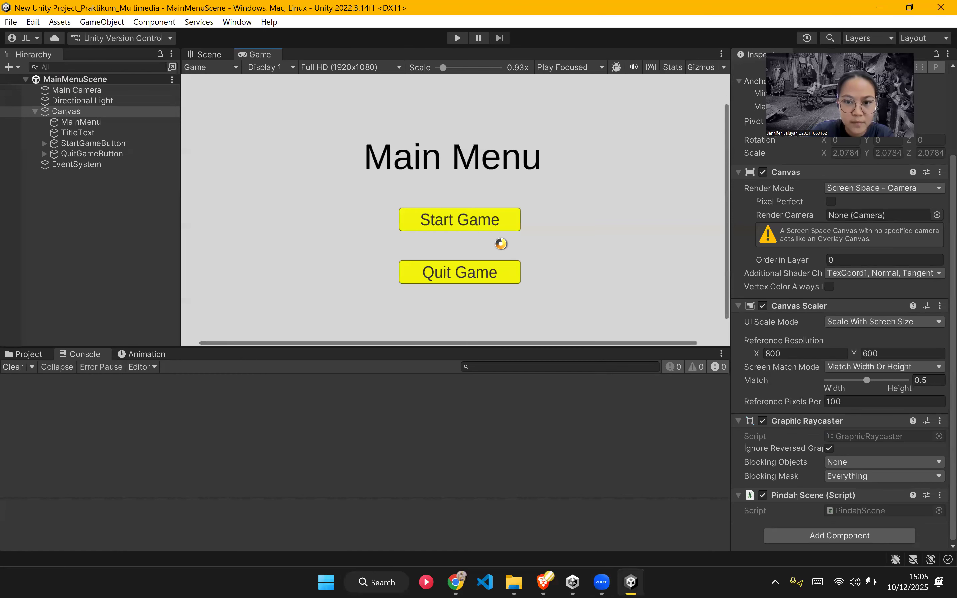
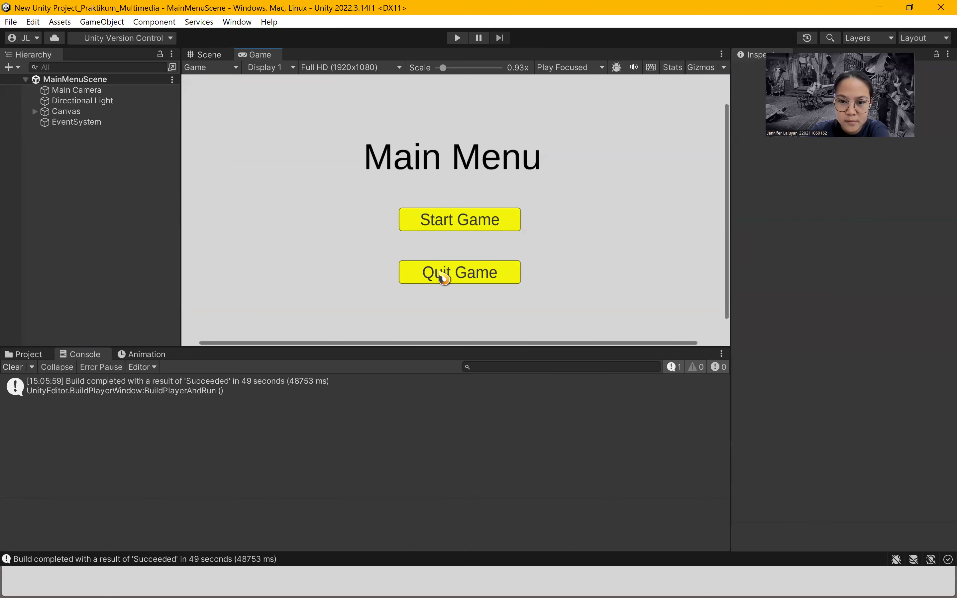
# Step: Bring the built game to the front by minimizing Unity and Chrome, and try its Start Game and Quit Game buttons
pyautogui.click(881, 8)
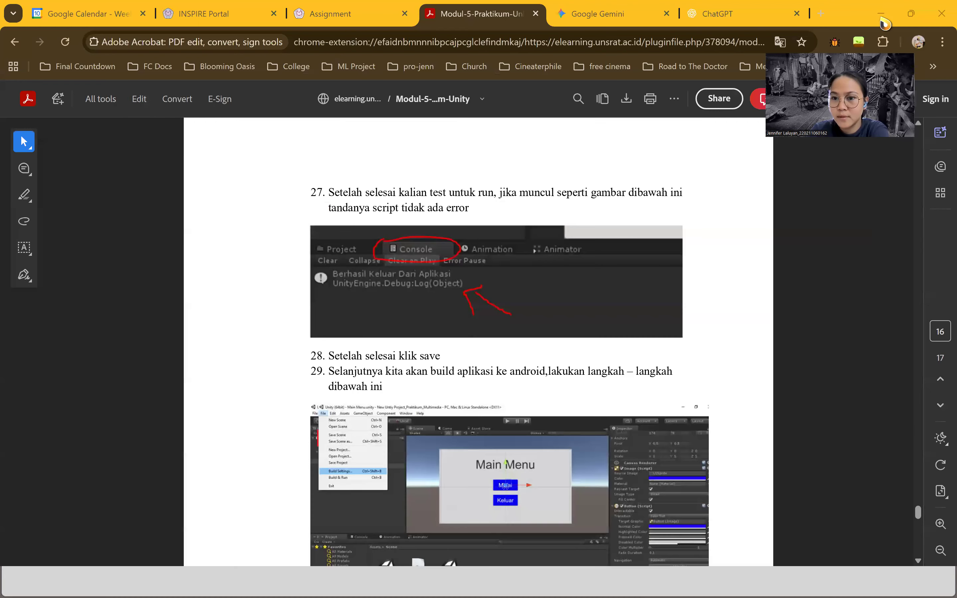
pyautogui.click(881, 16)
pyautogui.click(460, 579)
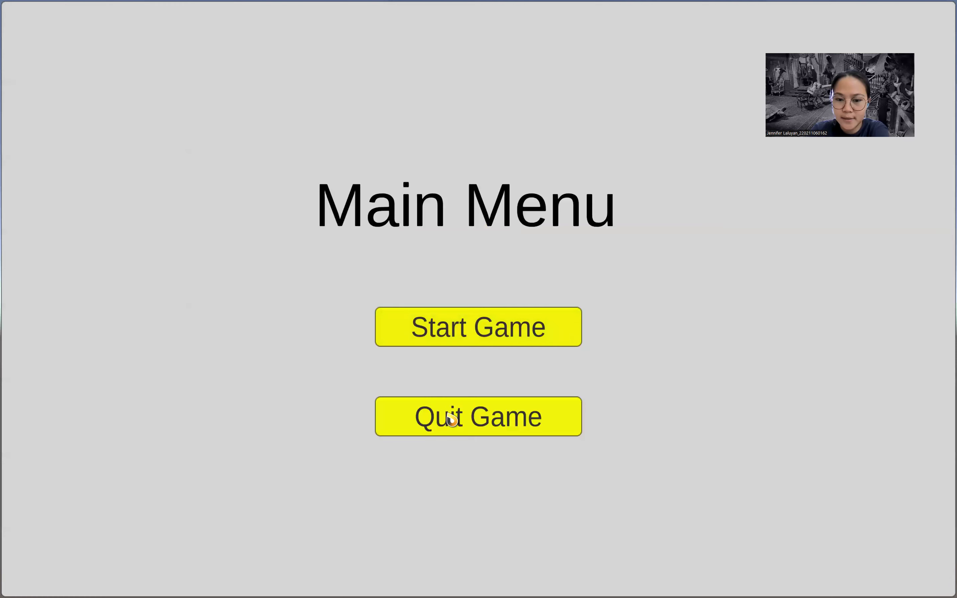
pyautogui.click(520, 330)
pyautogui.click(507, 324)
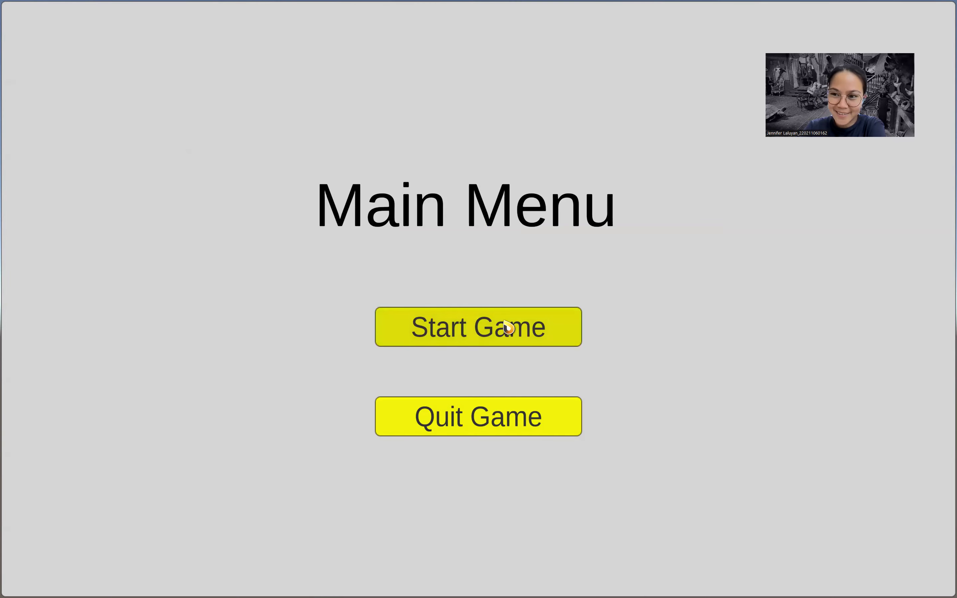
pyautogui.click(508, 327)
pyautogui.click(508, 327)
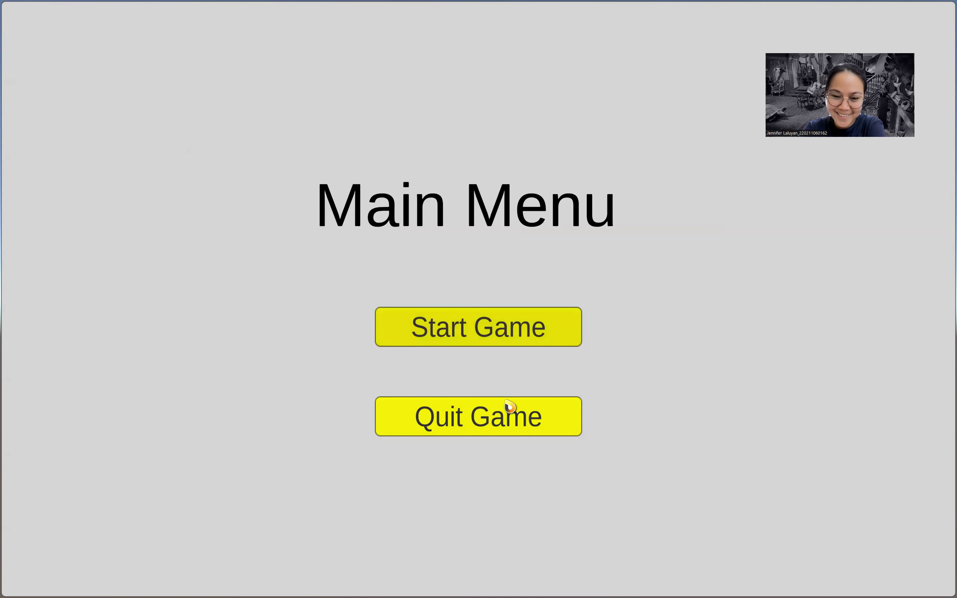
pyautogui.click(502, 422)
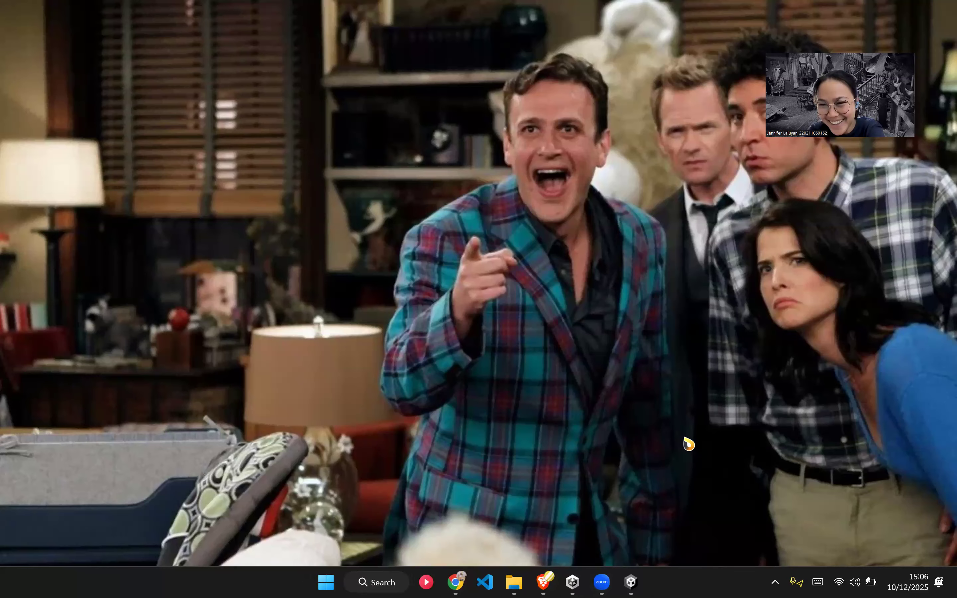
# Step: Return to Unity and check the On Click assignment of StartGameButton under the Canvas
pyautogui.click(631, 582)
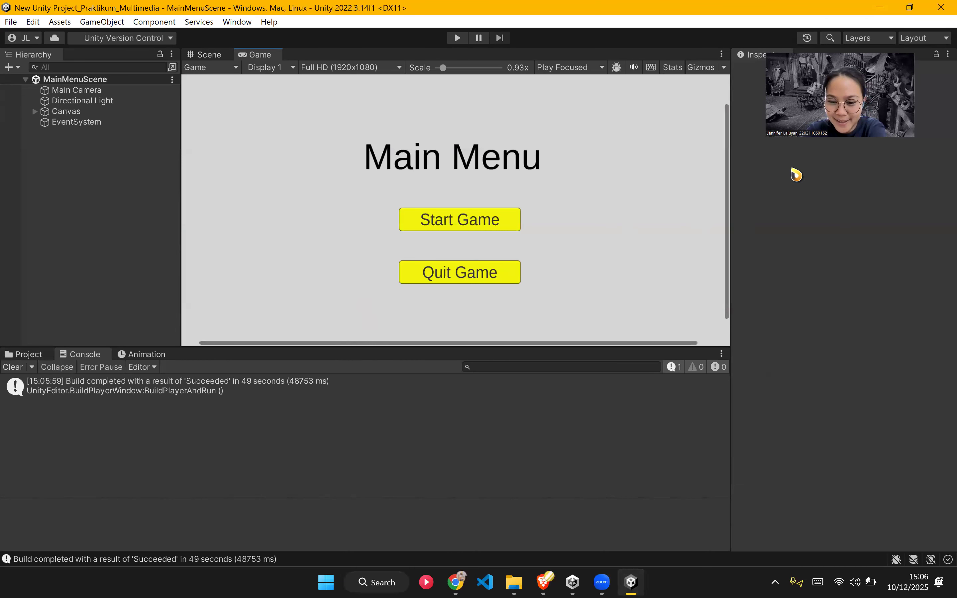
pyautogui.click(35, 112)
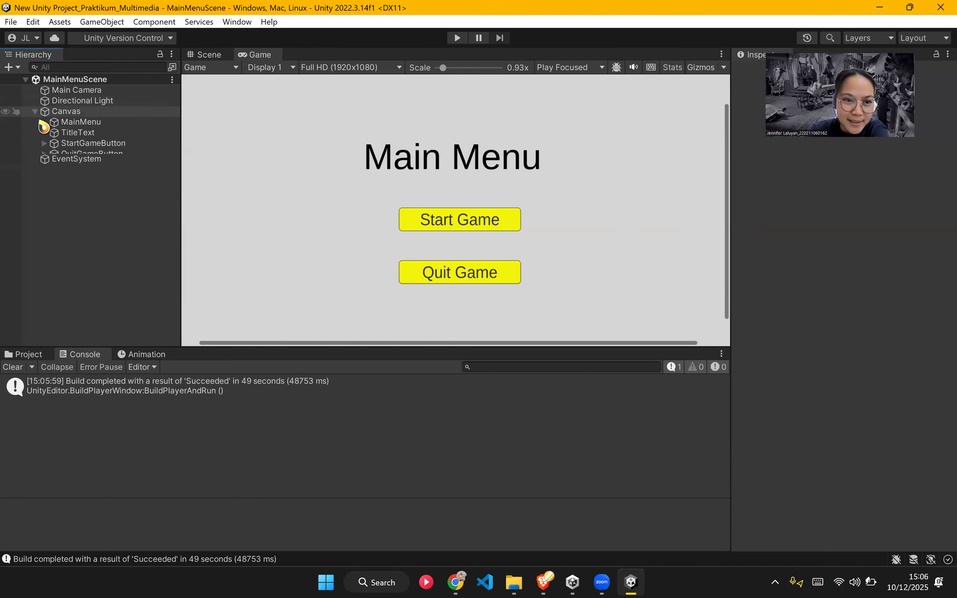
pyautogui.click(73, 144)
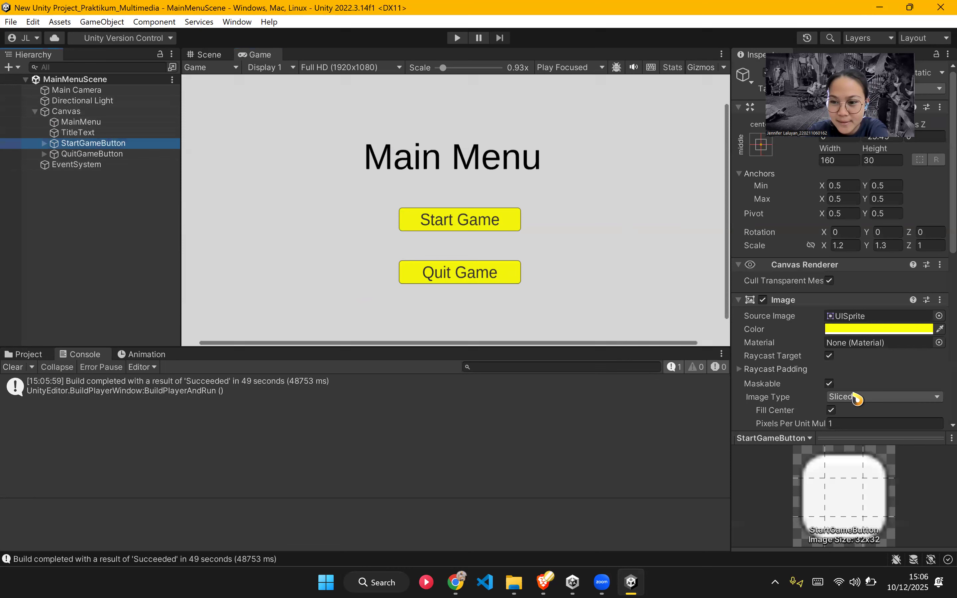
pyautogui.scroll(-8, 851, 380)
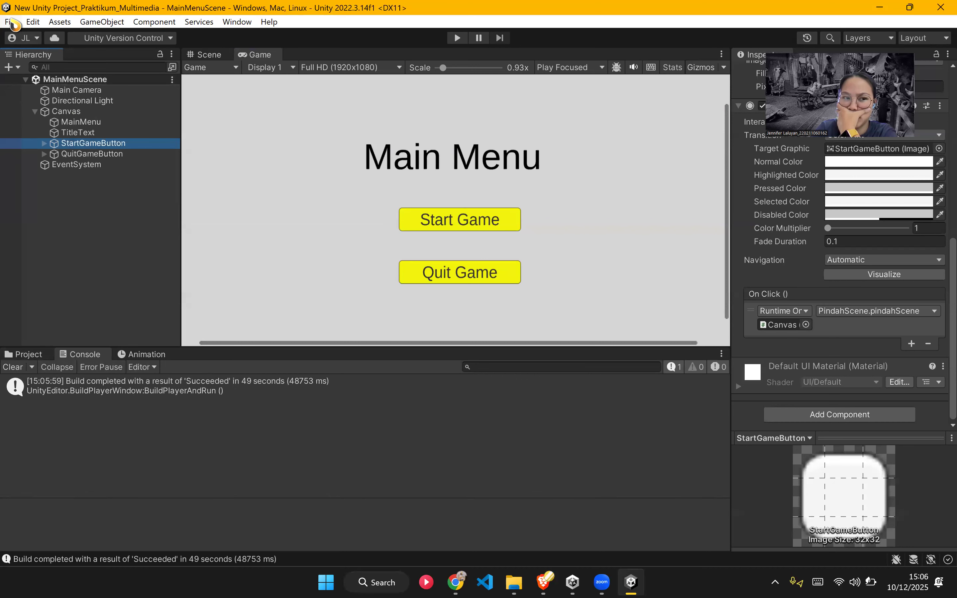
# Step: Open the recent scene GameScene and look through the project's Animation folder and the Animation timeline
pyautogui.click(12, 23)
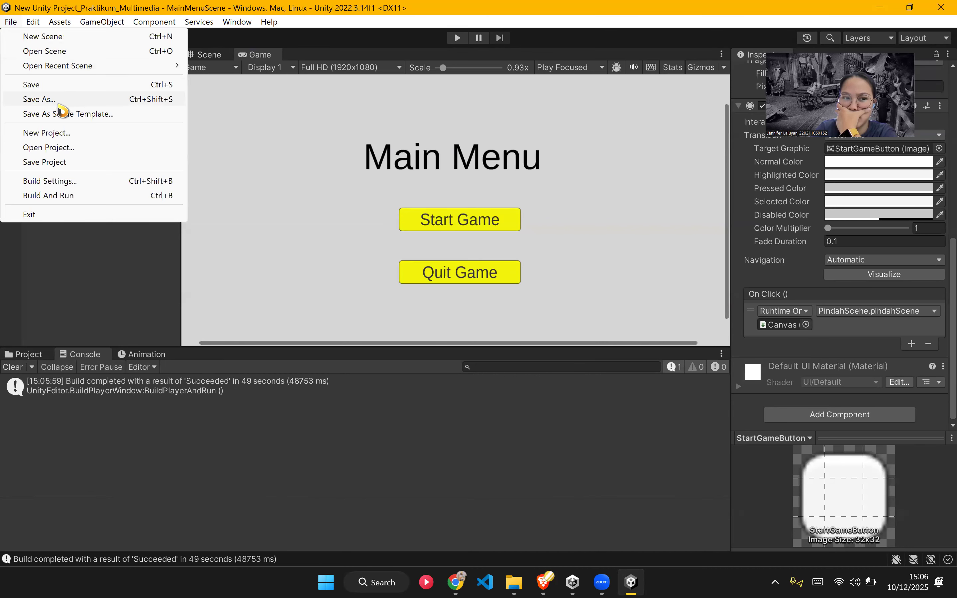
pyautogui.moveTo(66, 66)
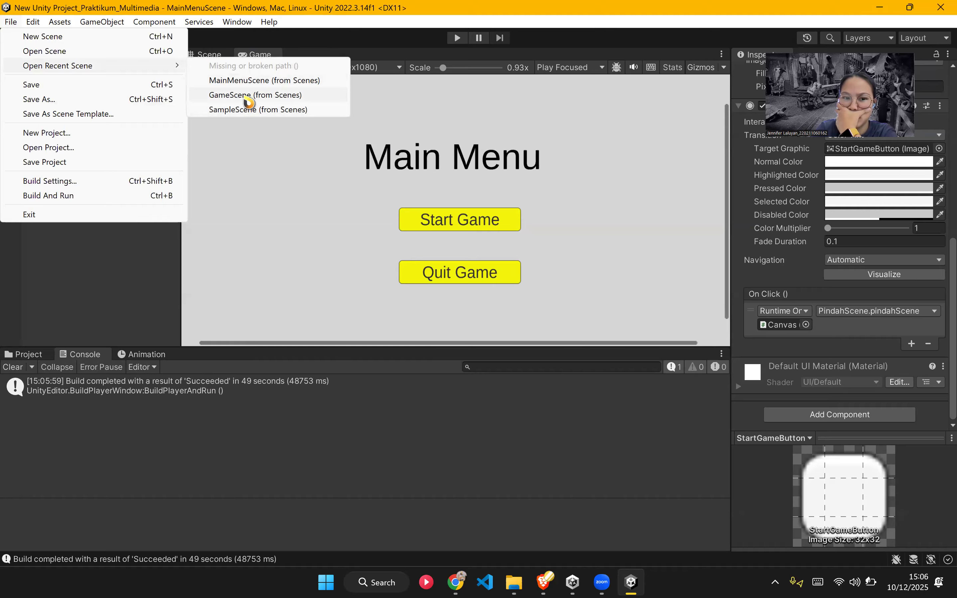
pyautogui.click(248, 96)
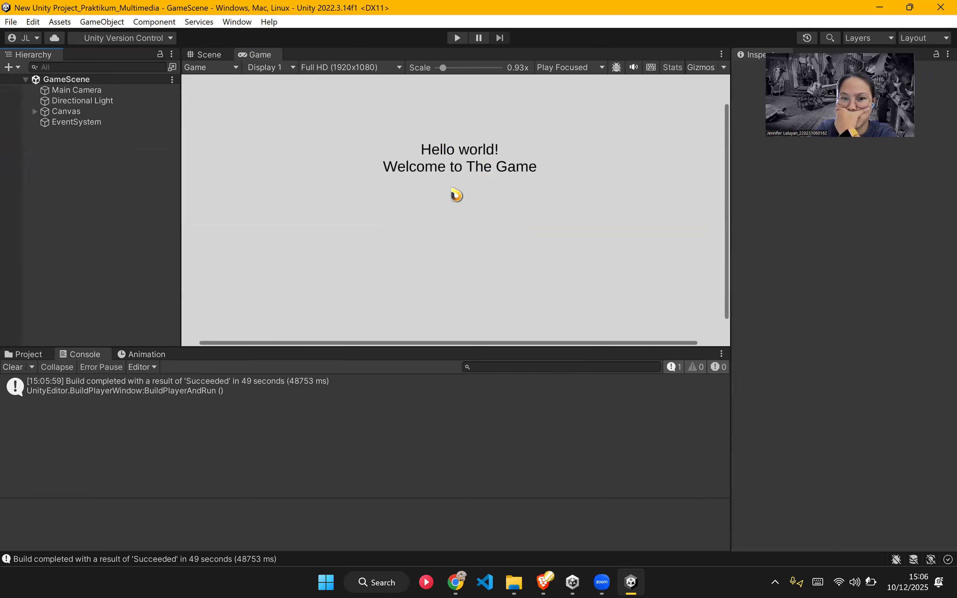
pyautogui.click(137, 355)
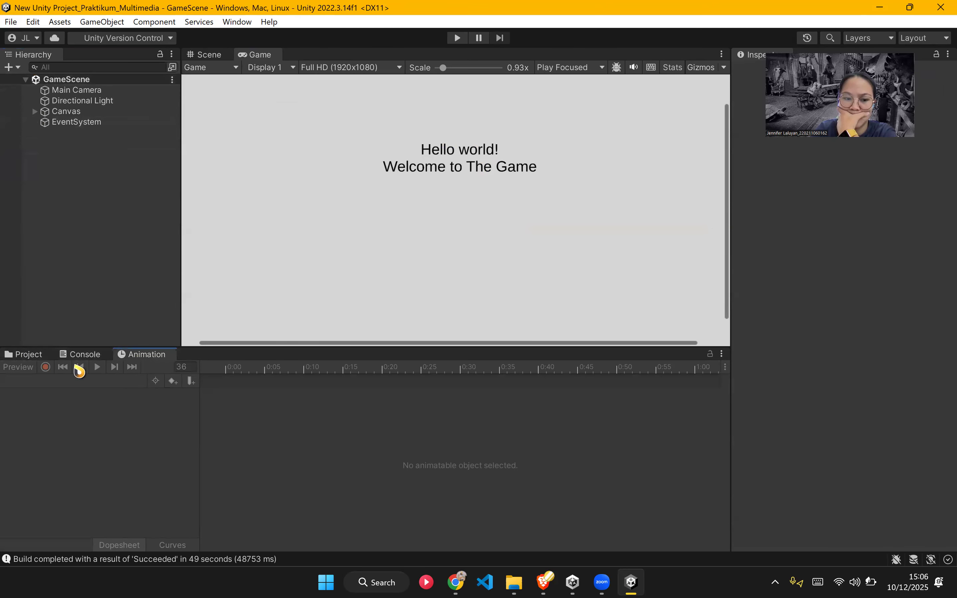
pyautogui.click(30, 355)
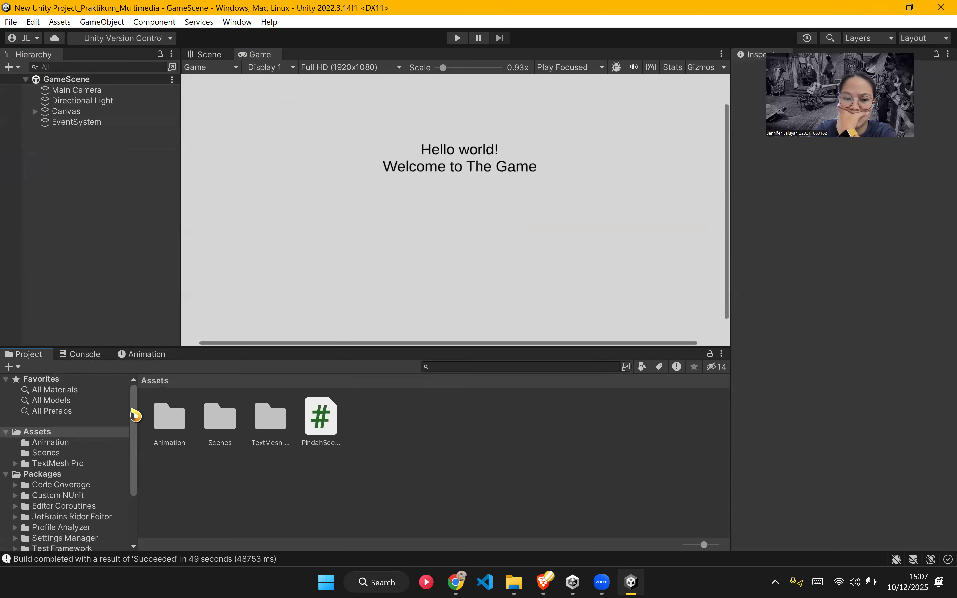
pyautogui.click(68, 443)
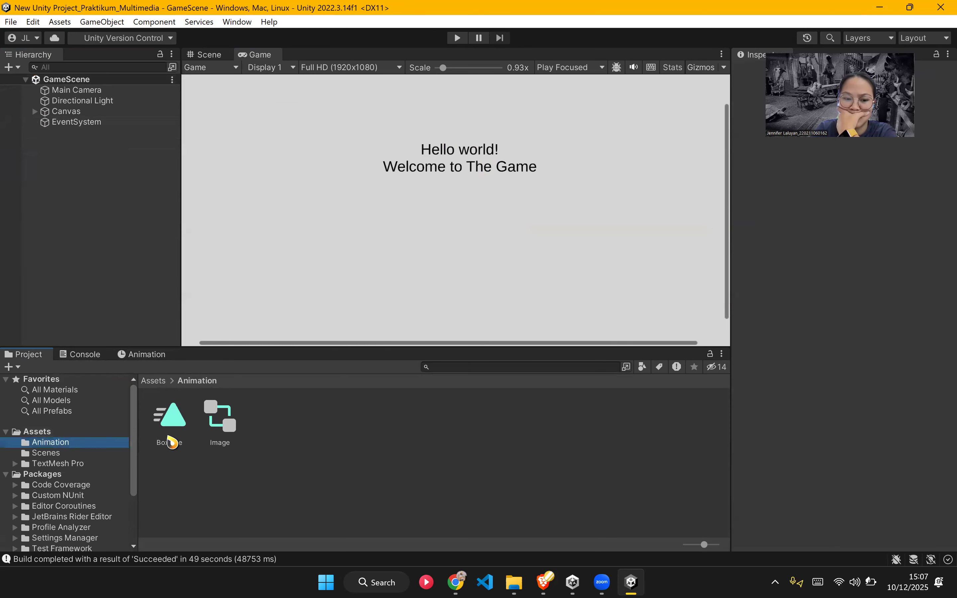
pyautogui.click(143, 356)
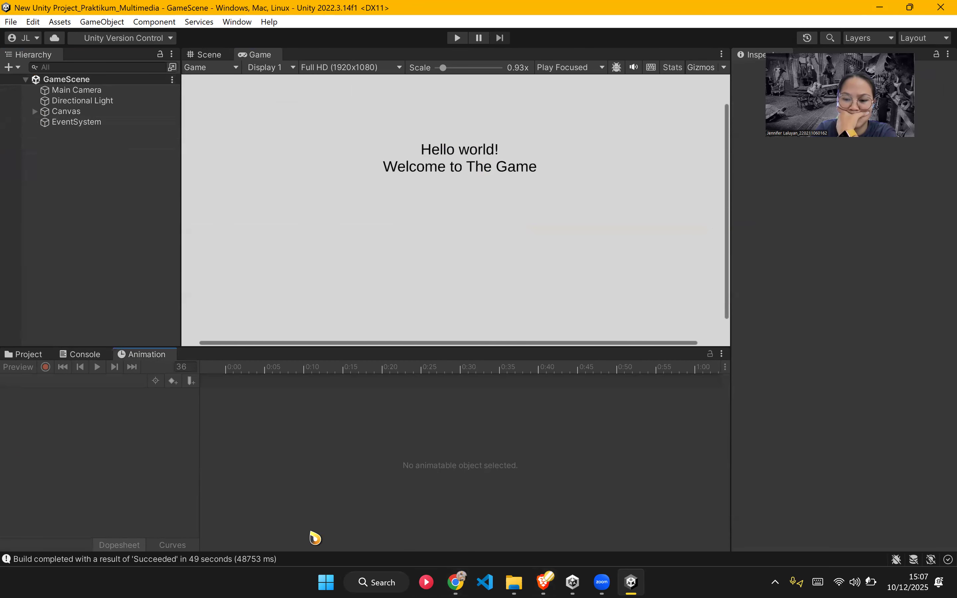
pyautogui.click(641, 354)
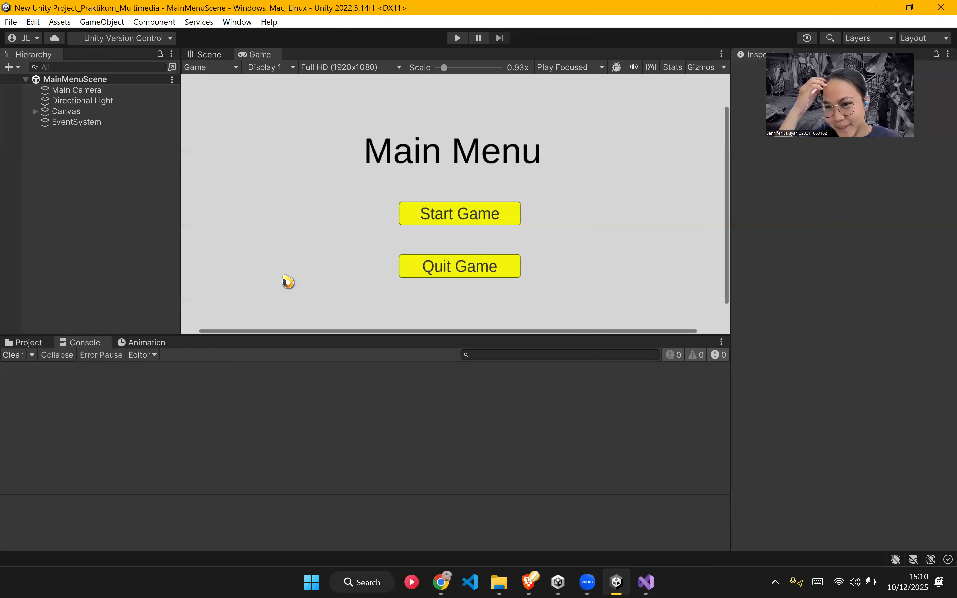
# Step: In the Build Settings, exclude Scenes/GameScene and Scenes/MainMenuScene from the build, and close the settings
pyautogui.click(590, 296)
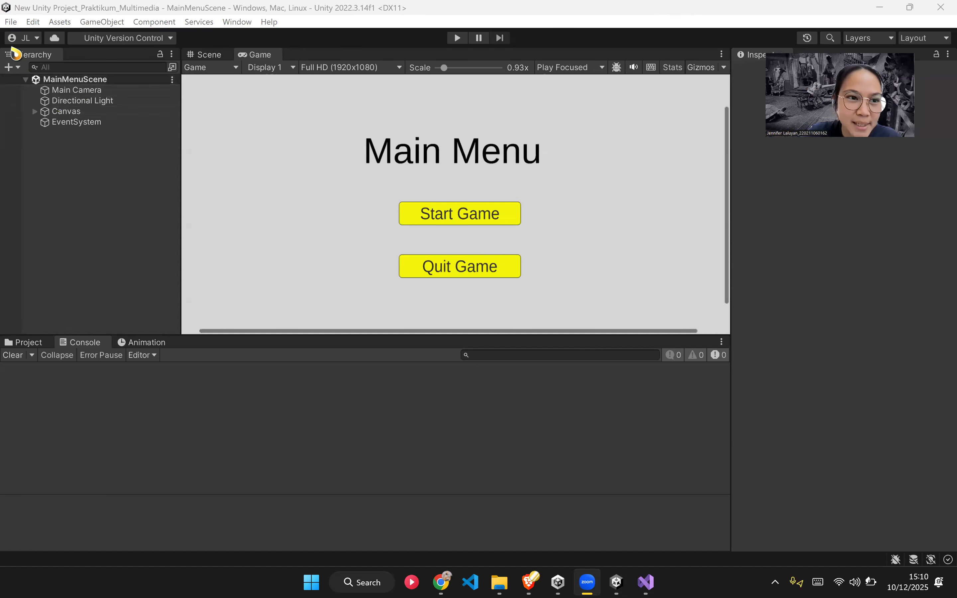
pyautogui.click(11, 21)
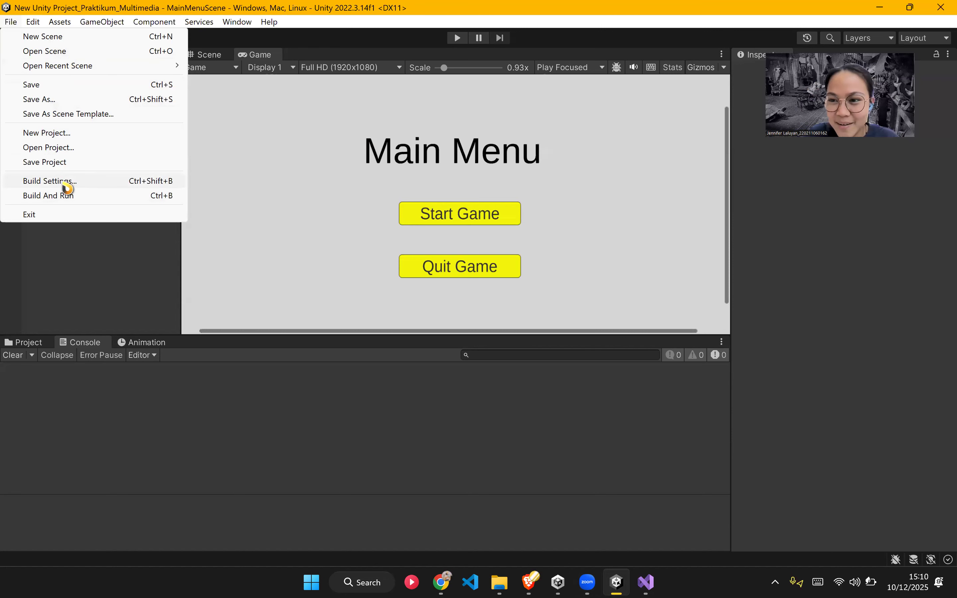
pyautogui.click(50, 181)
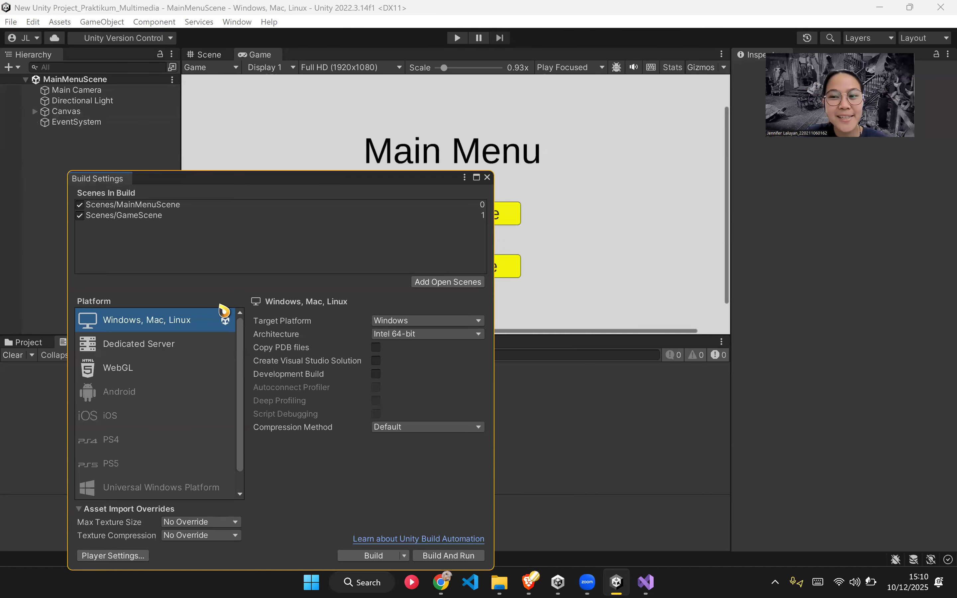
pyautogui.click(80, 215)
pyautogui.click(79, 204)
pyautogui.click(487, 178)
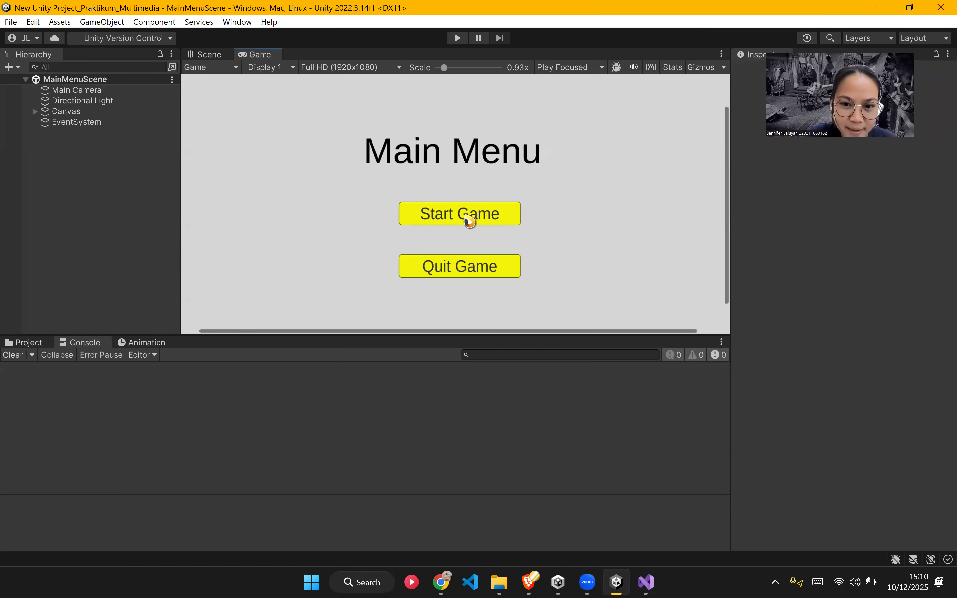
# Step: Run MainMenuScene in Play mode, try the Start Game button, and examine the details of the Console error
pyautogui.click(457, 38)
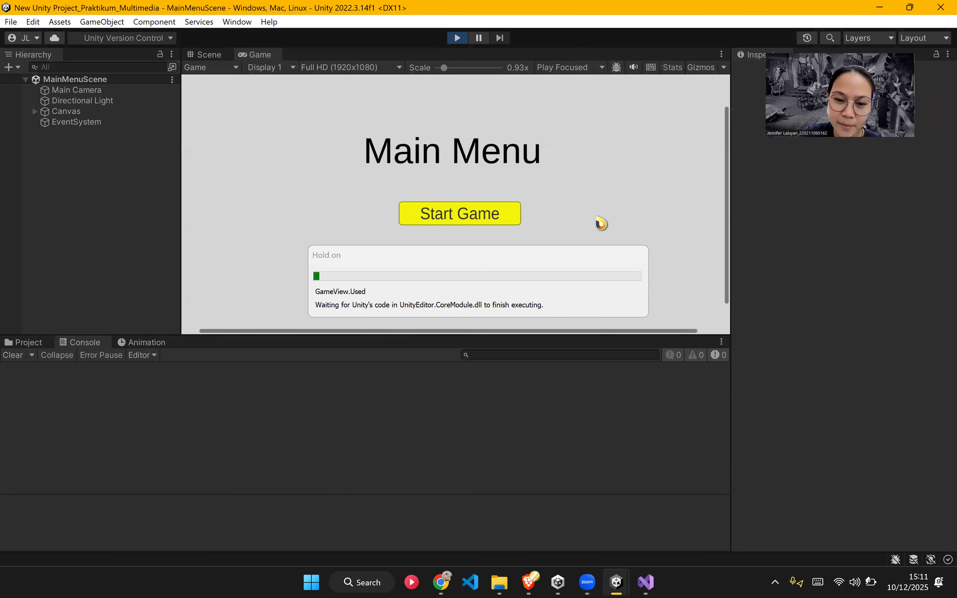
pyautogui.click(455, 216)
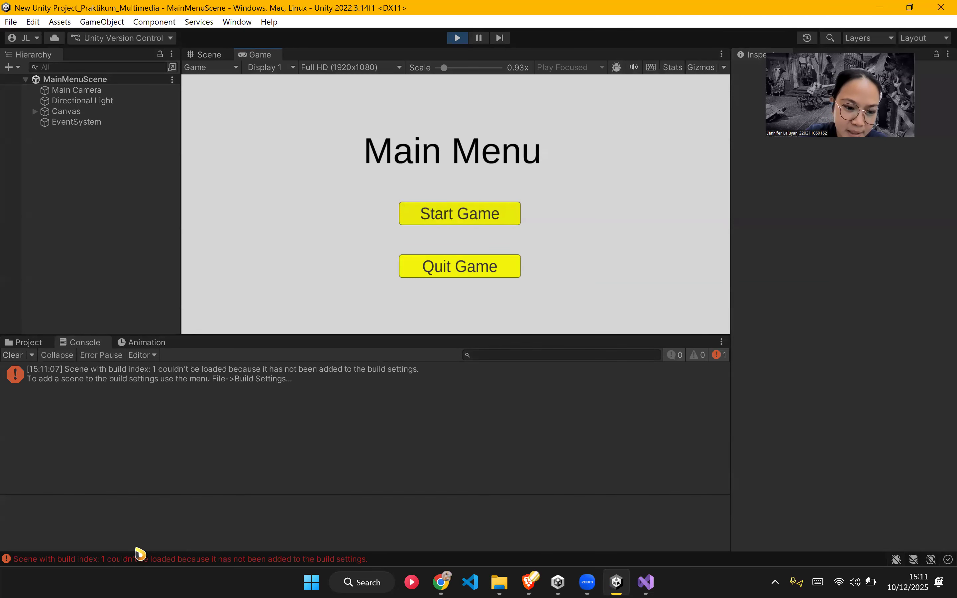
pyautogui.click(514, 459)
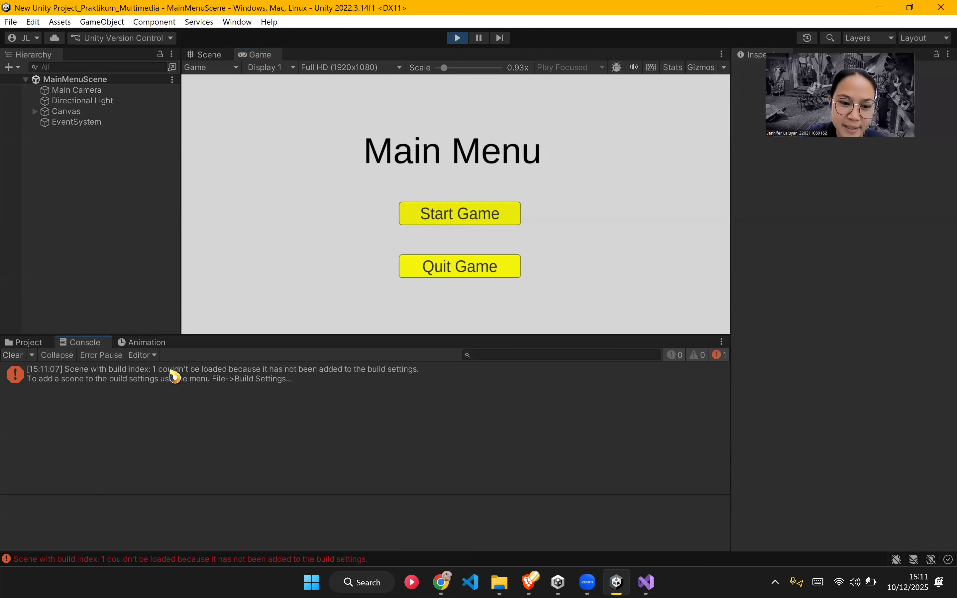
pyautogui.click(304, 381)
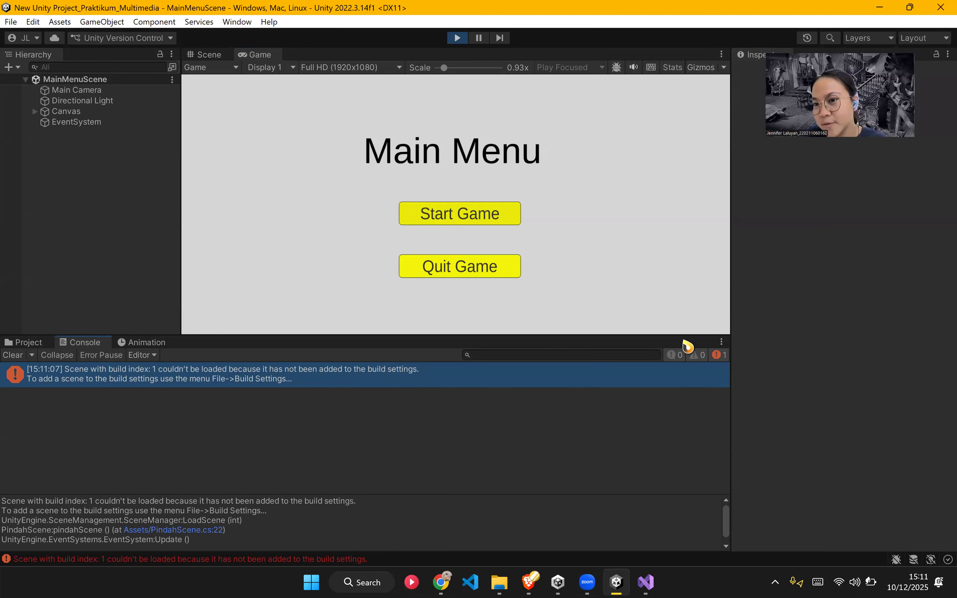
# Step: Include Scenes/MainMenuScene and Scenes/GameScene in the build, with MainMenuScene first, and retry the Start Game button
pyautogui.click(10, 22)
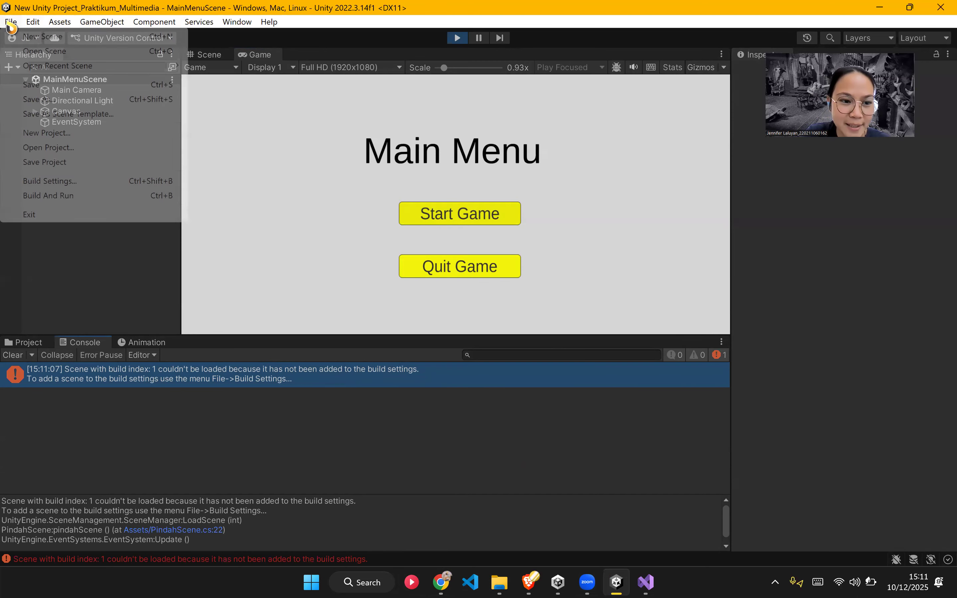
pyautogui.click(50, 182)
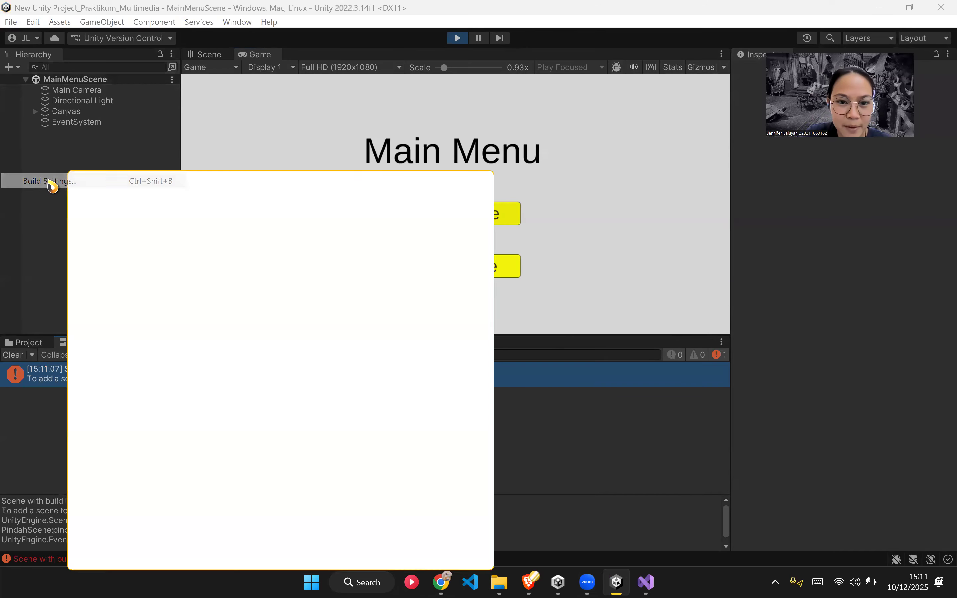
pyautogui.click(79, 205)
pyautogui.click(79, 215)
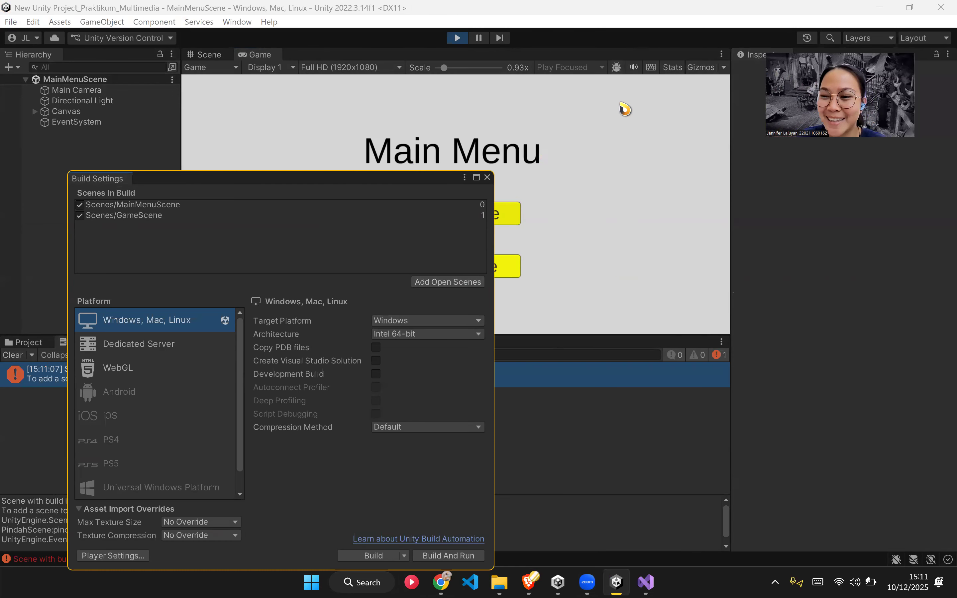
pyautogui.moveTo(164, 220); pyautogui.dragTo(101, 204)
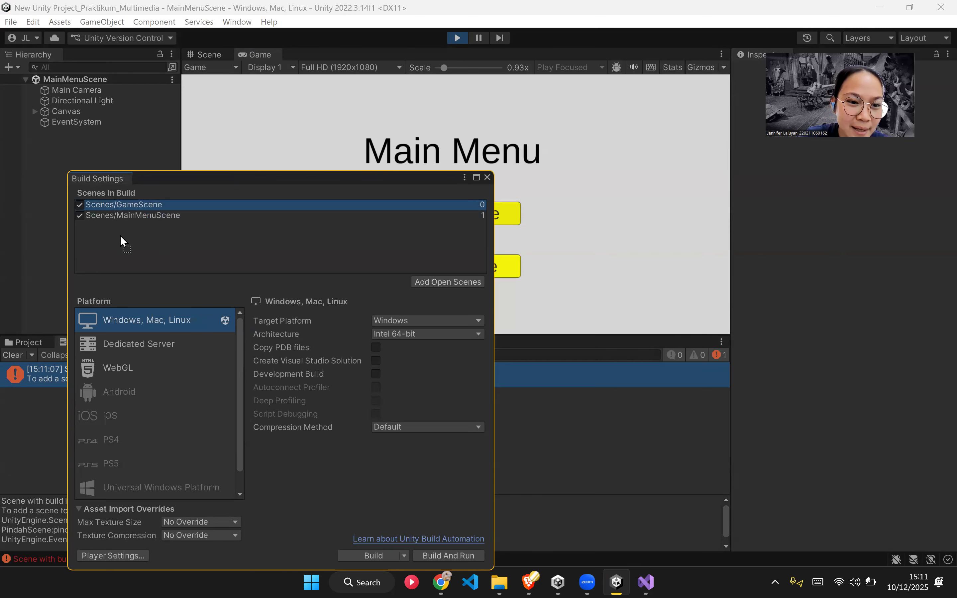
pyautogui.moveTo(120, 241); pyautogui.dragTo(127, 239)
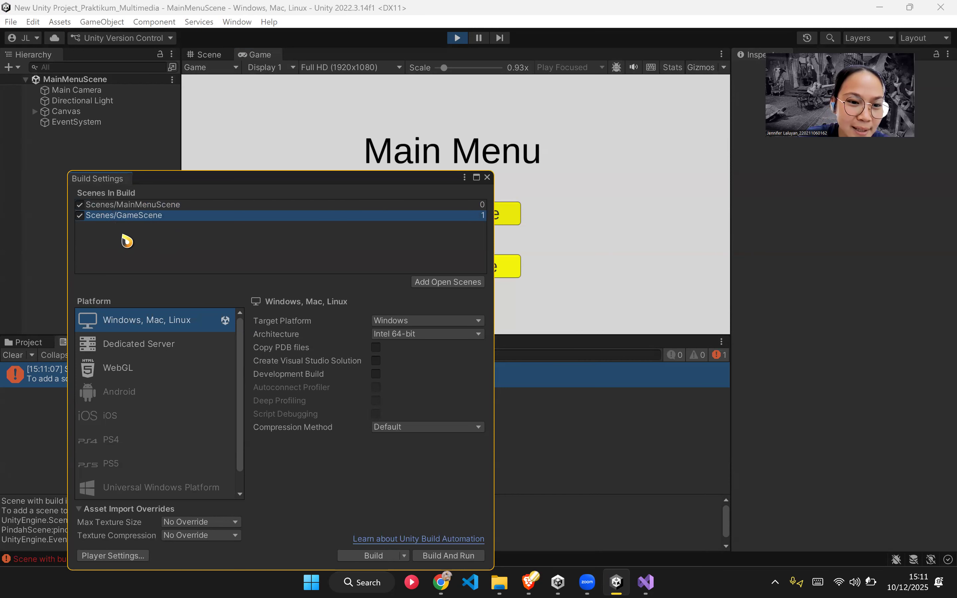
pyautogui.click(486, 177)
pyautogui.click(488, 217)
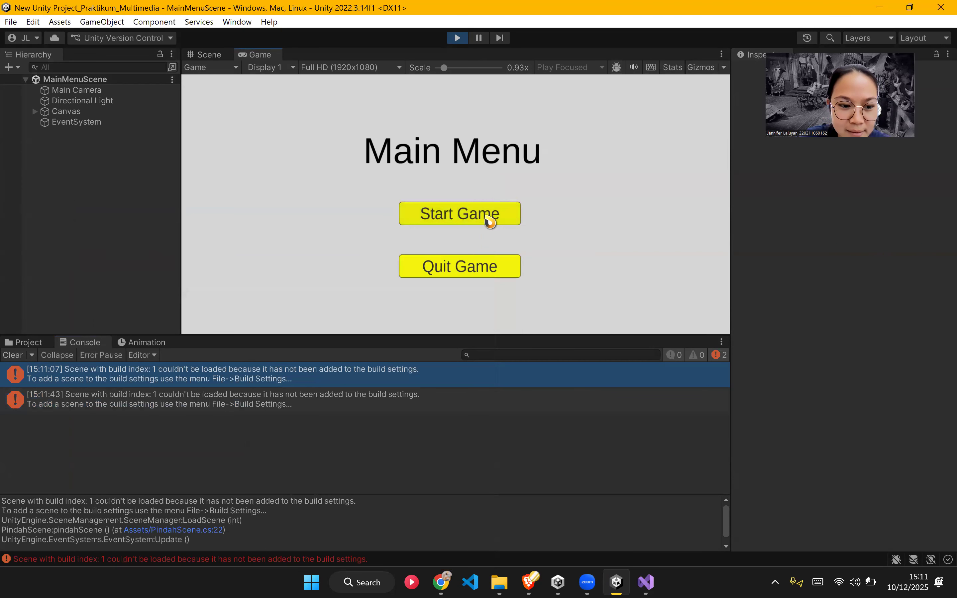
# Step: Move MainMenuScene below GameScene in the build order and test the Start Game button again
pyautogui.click(11, 22)
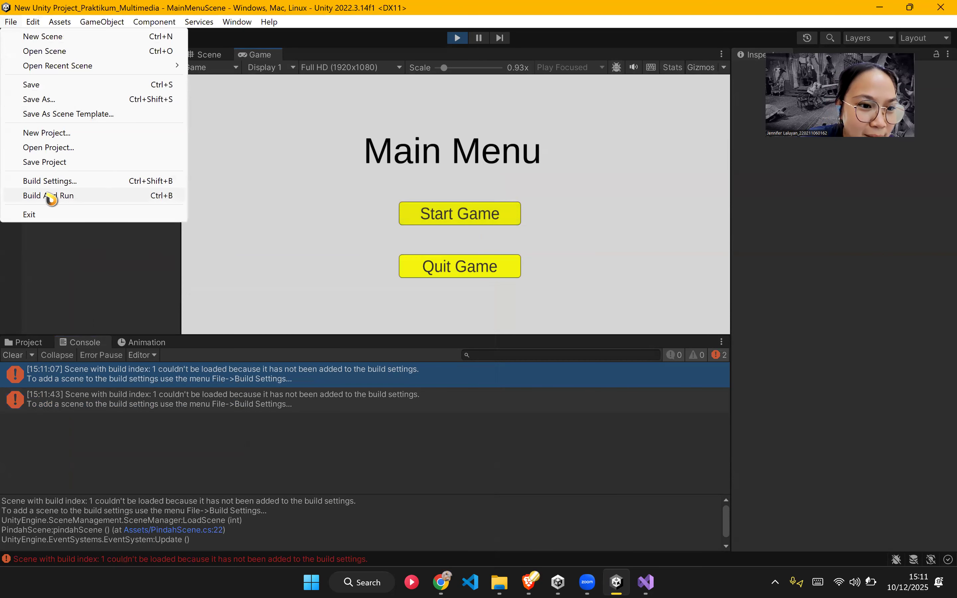
pyautogui.click(51, 180)
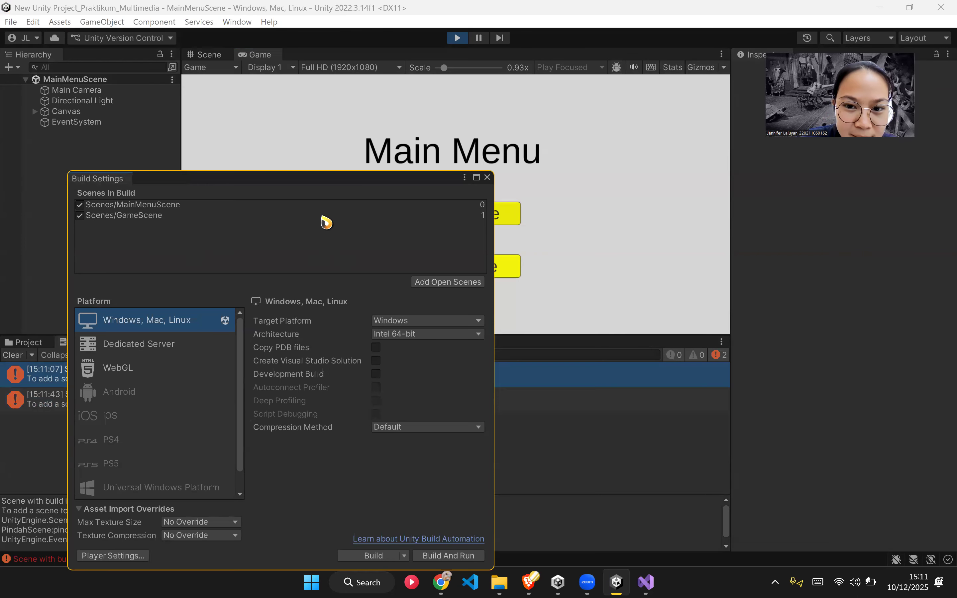
pyautogui.click(139, 215)
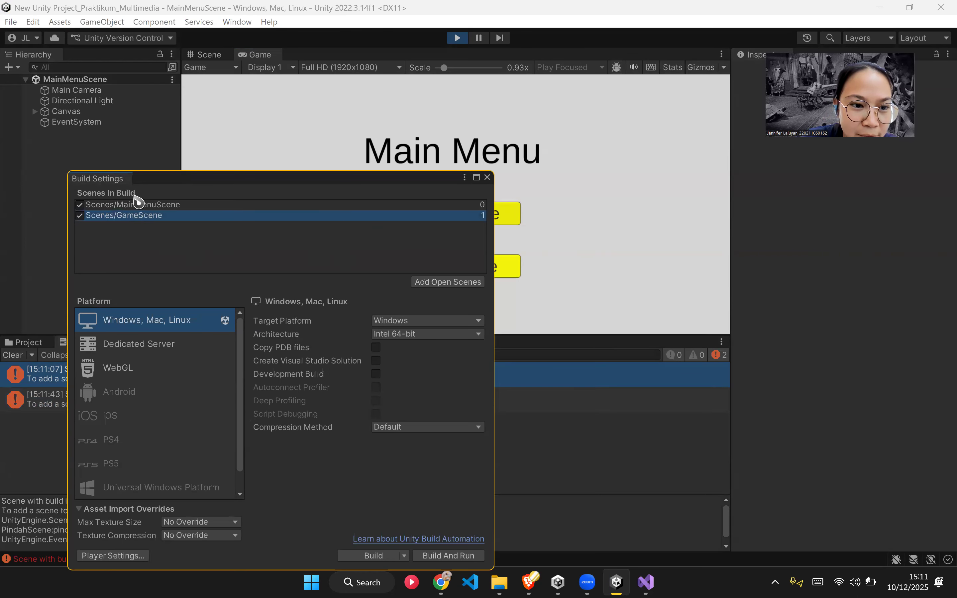
pyautogui.moveTo(139, 203); pyautogui.dragTo(139, 225)
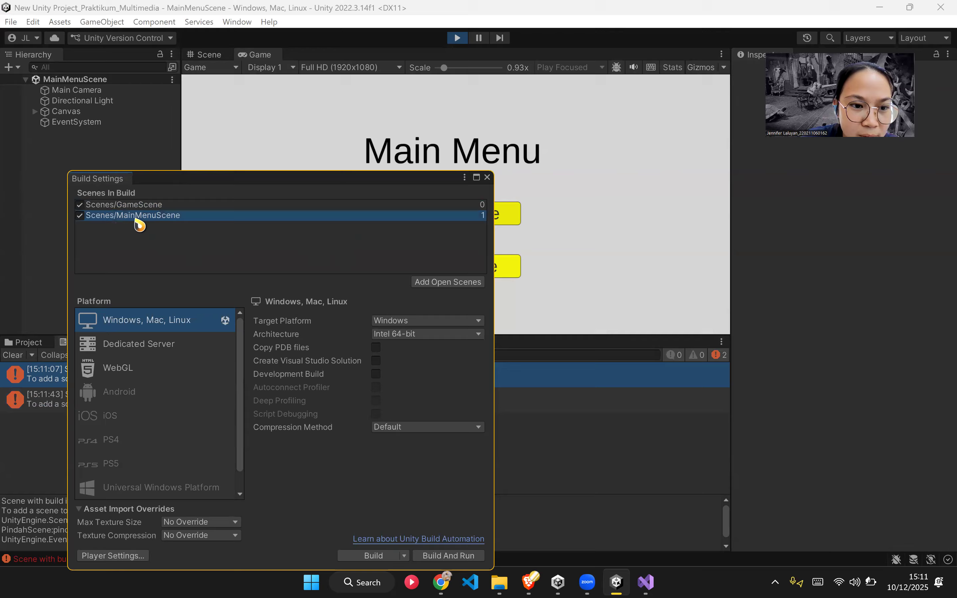
pyautogui.click(487, 177)
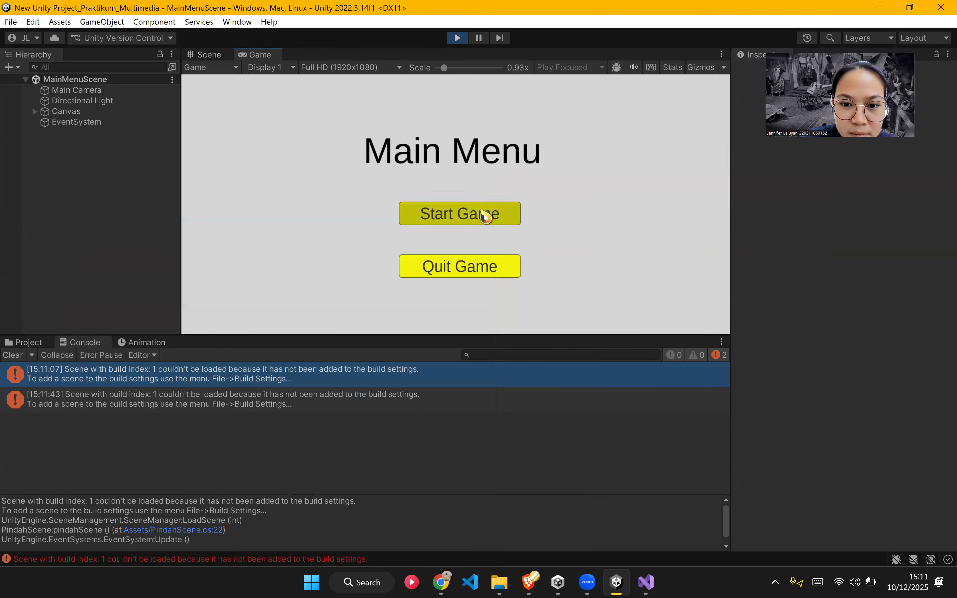
pyautogui.click(490, 214)
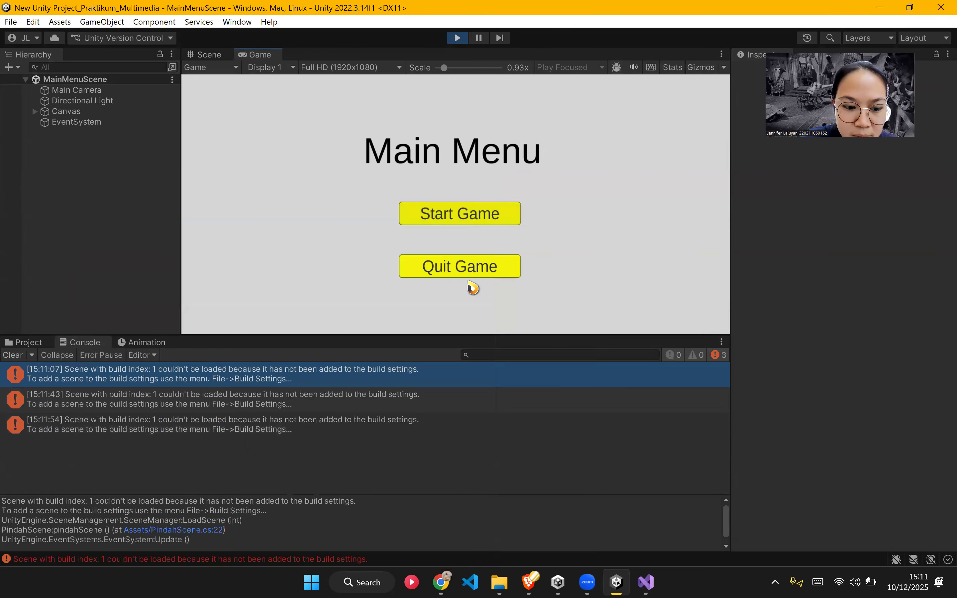
# Step: Remove both scenes from the Scenes In Build list and add the open MainMenuScene to it
pyautogui.click(12, 23)
pyautogui.click(52, 184)
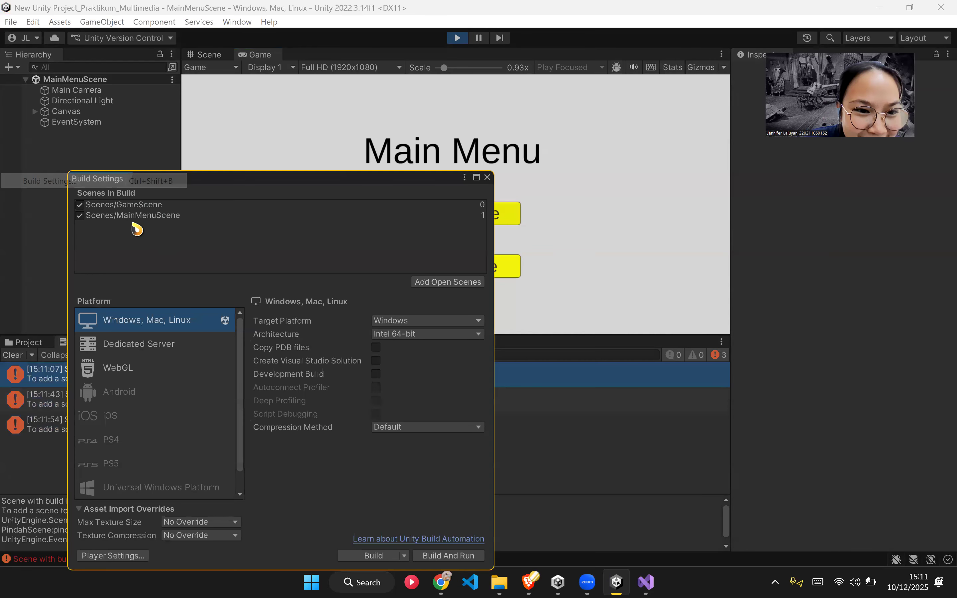
pyautogui.rightClick(131, 219)
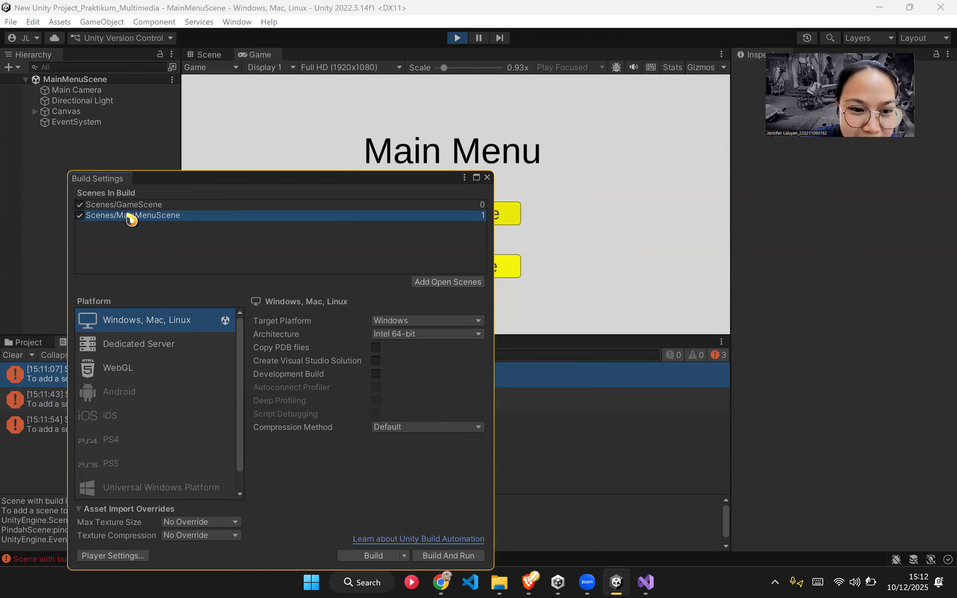
pyautogui.click(135, 224)
pyautogui.rightClick(135, 210)
pyautogui.click(148, 212)
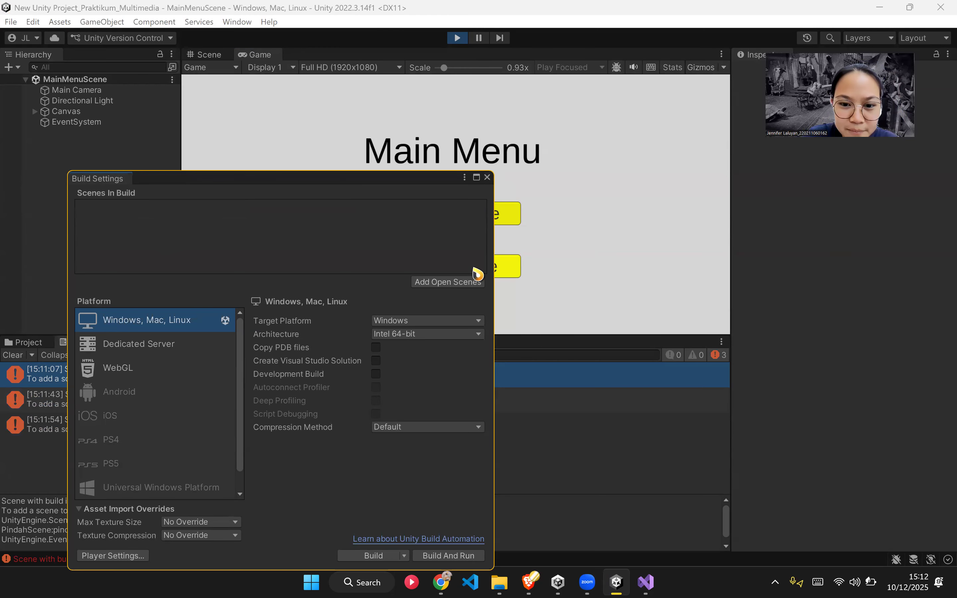
pyautogui.click(455, 283)
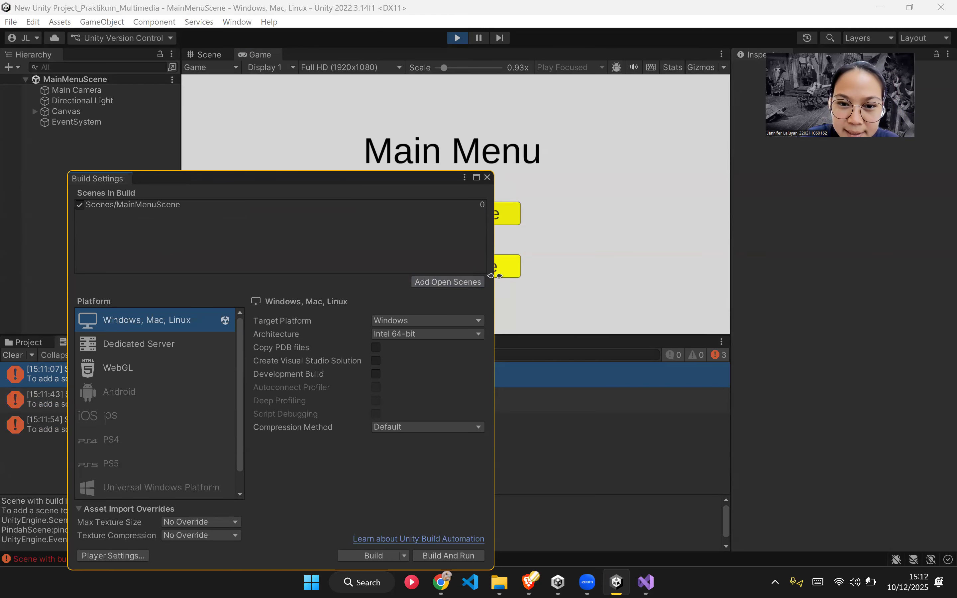
# Step: Open the recent scene GameScene, add it to the build after MainMenuScene, and close the Build Settings
pyautogui.click(10, 23)
pyautogui.moveTo(50, 66)
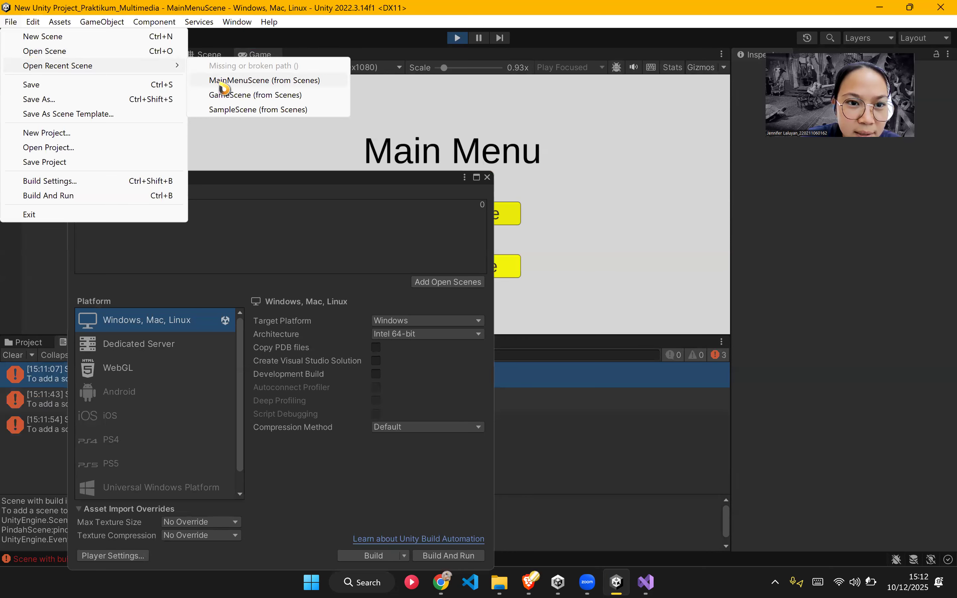
pyautogui.click(227, 96)
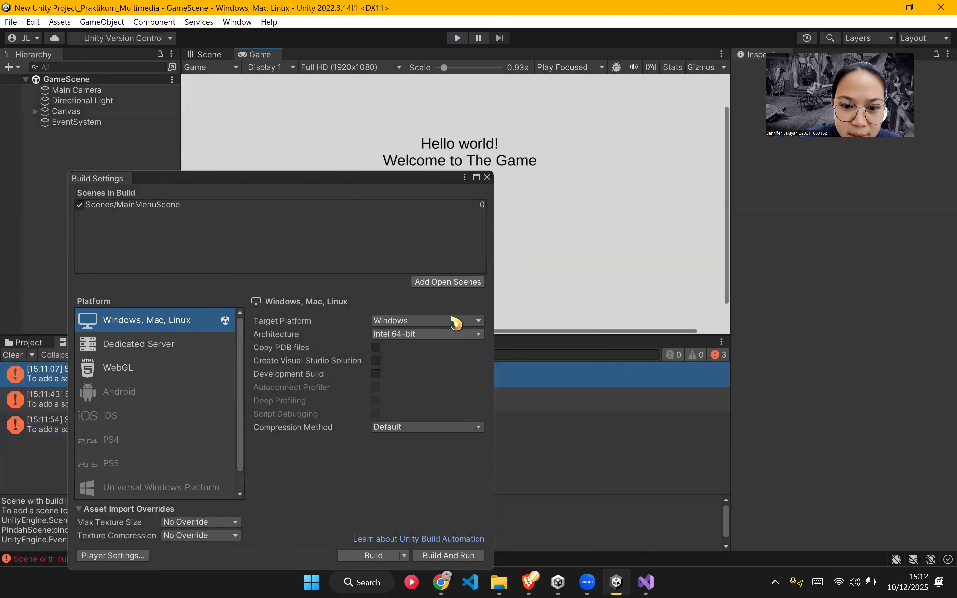
pyautogui.click(447, 283)
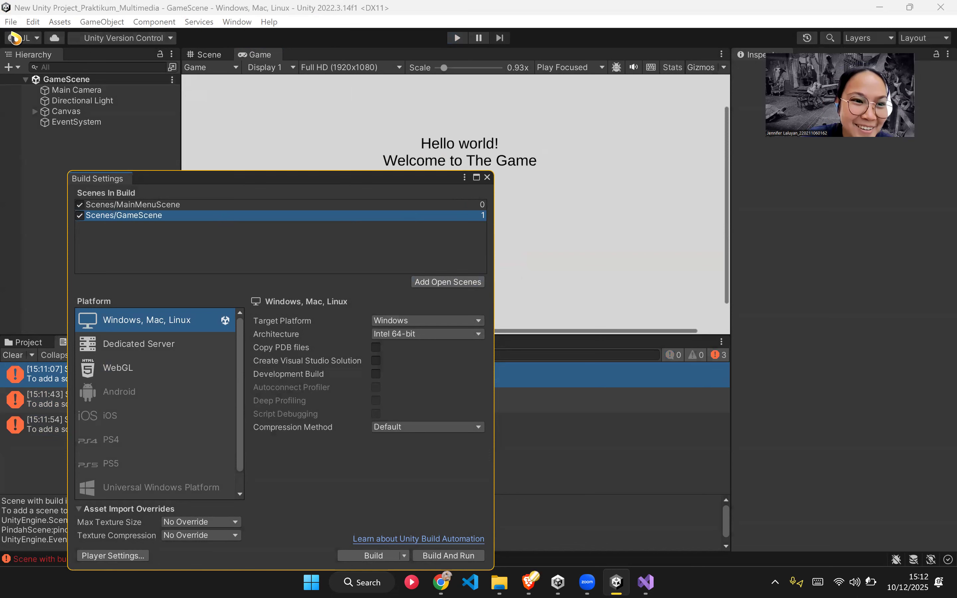
pyautogui.click(487, 177)
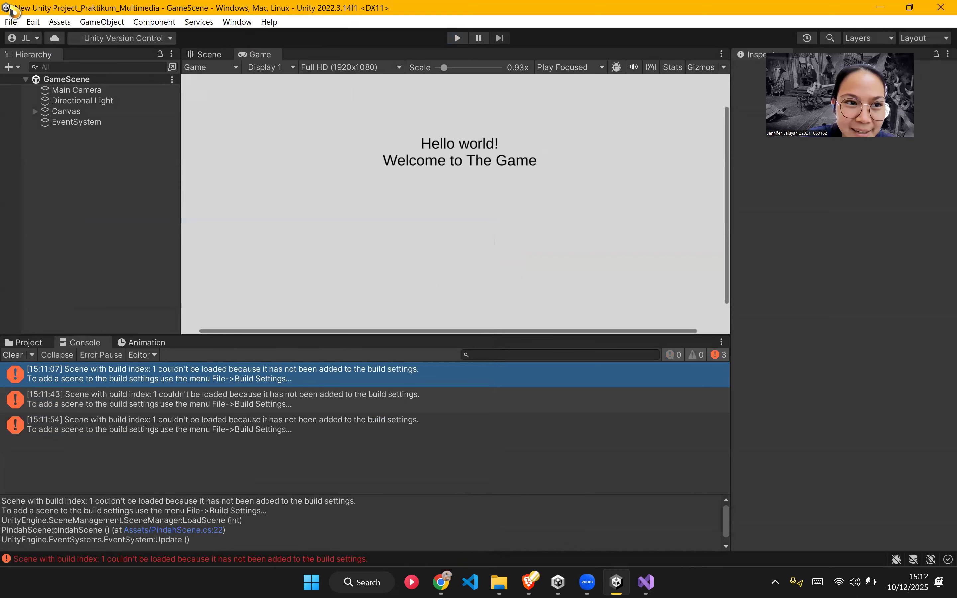
# Step: Reopen the recent scene MainMenuScene and test its Start Game button in Play mode
pyautogui.click(12, 22)
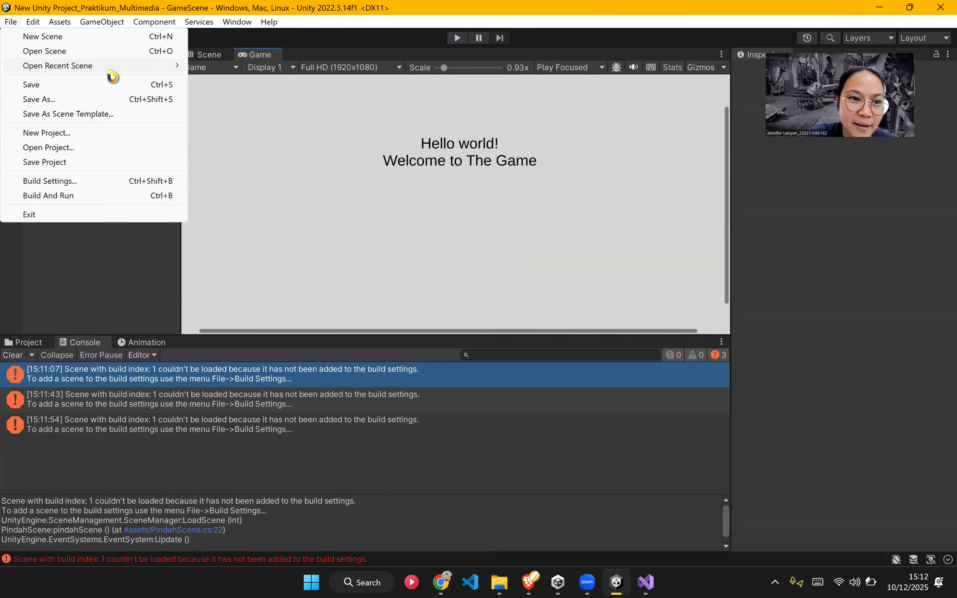
pyautogui.moveTo(111, 68)
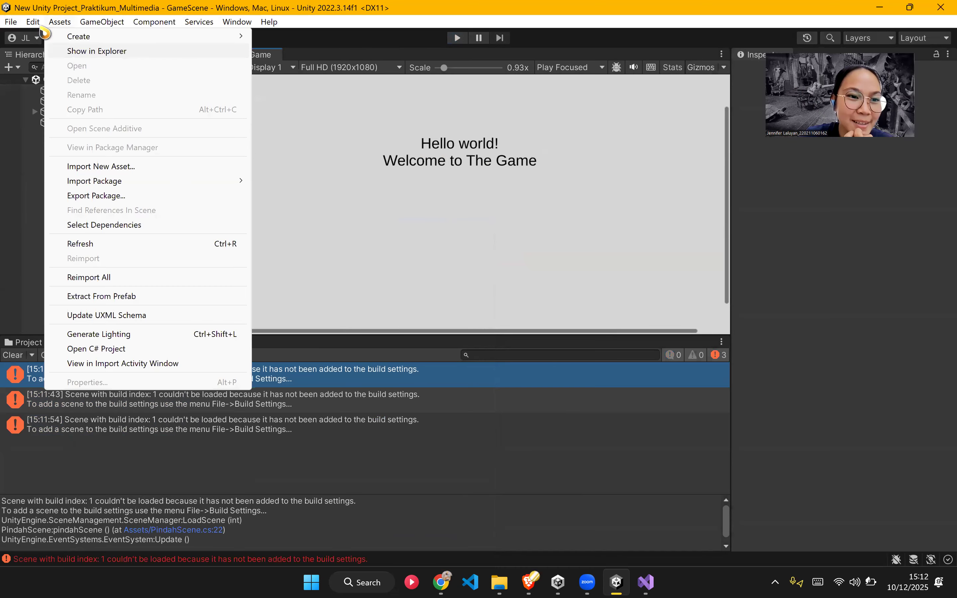
pyautogui.moveTo(60, 66)
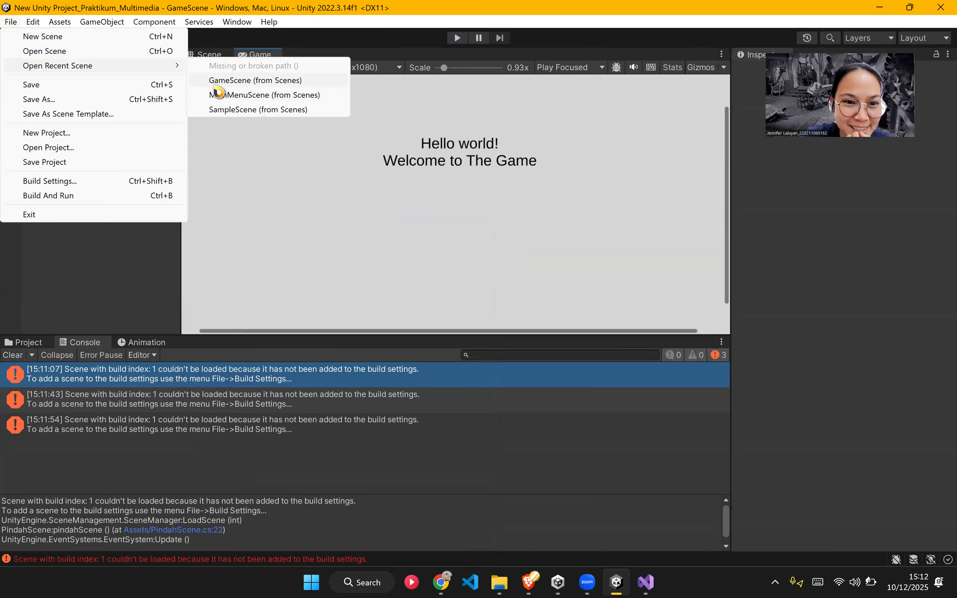
pyautogui.click(233, 97)
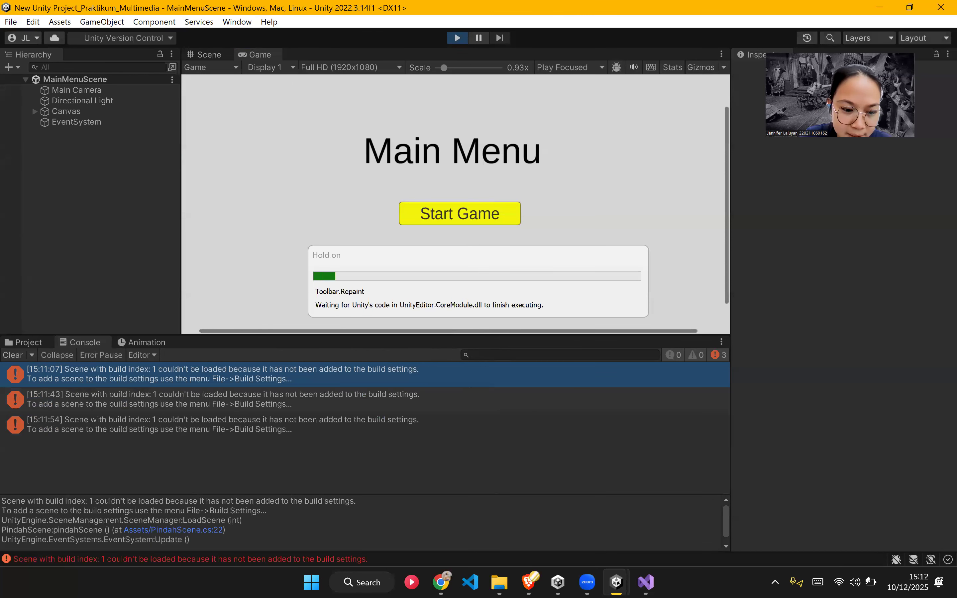
pyautogui.click(451, 214)
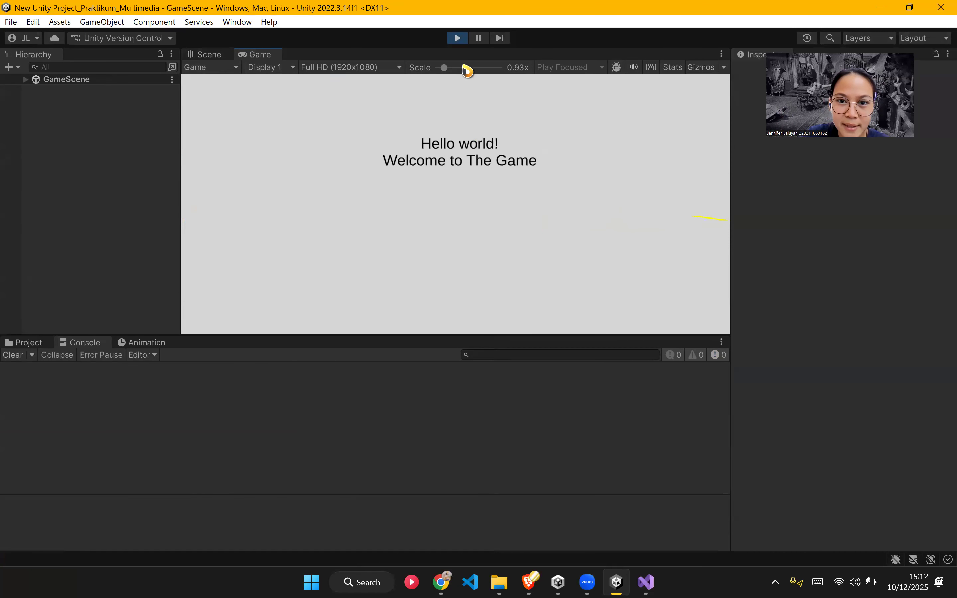
# Step: Restart Play mode from MainMenuScene, test the Quit Game button, and examine its Console log entry
pyautogui.click(458, 38)
pyautogui.click(457, 38)
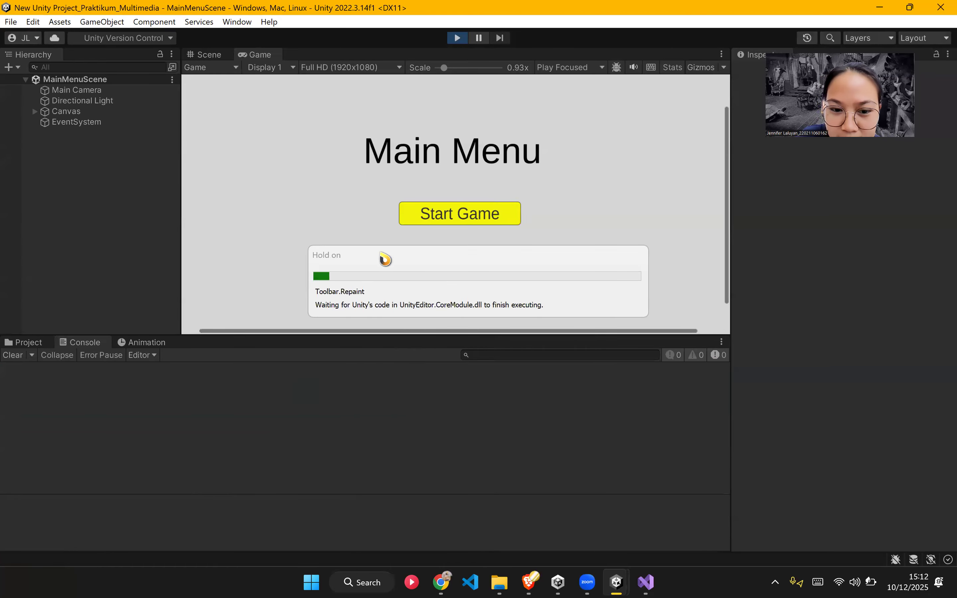
pyautogui.click(455, 271)
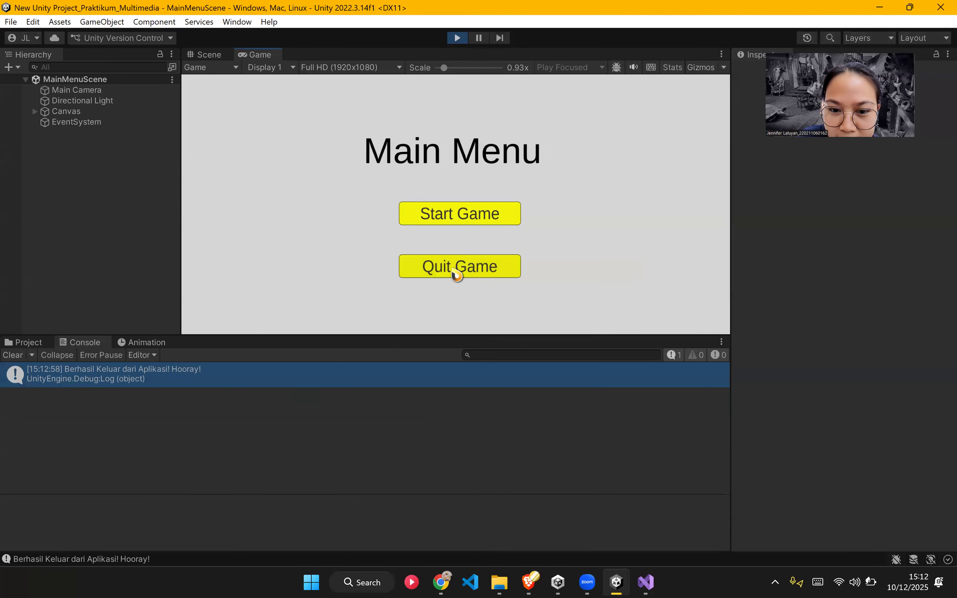
pyautogui.click(211, 378)
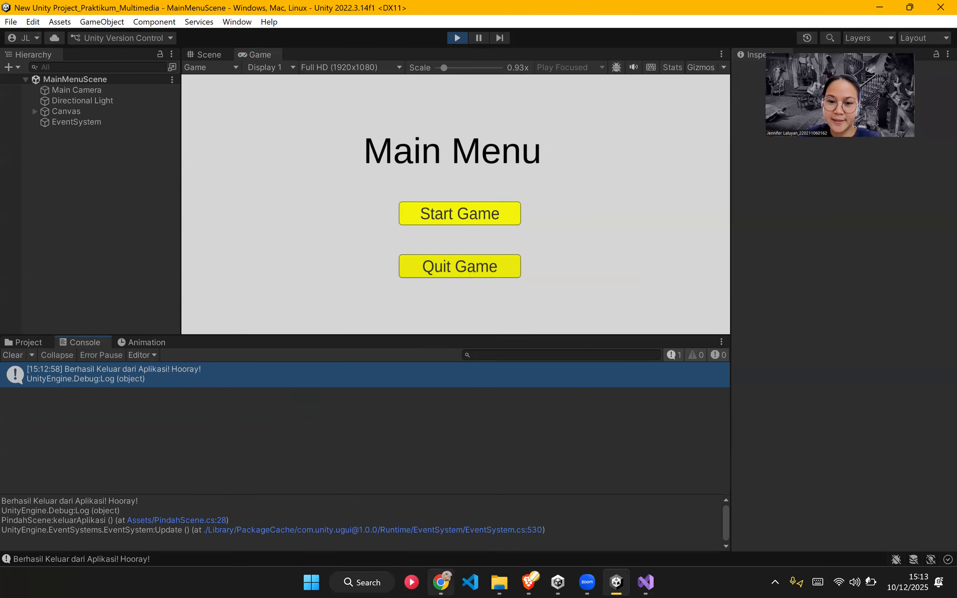
# Step: Switch to the module PDF in Chrome, review steps 27 to 31 on testing, saving and building for Android, and return to Unity
pyautogui.hotkey('alt', 'Tab')
pyautogui.scroll(-10, 529, 423)
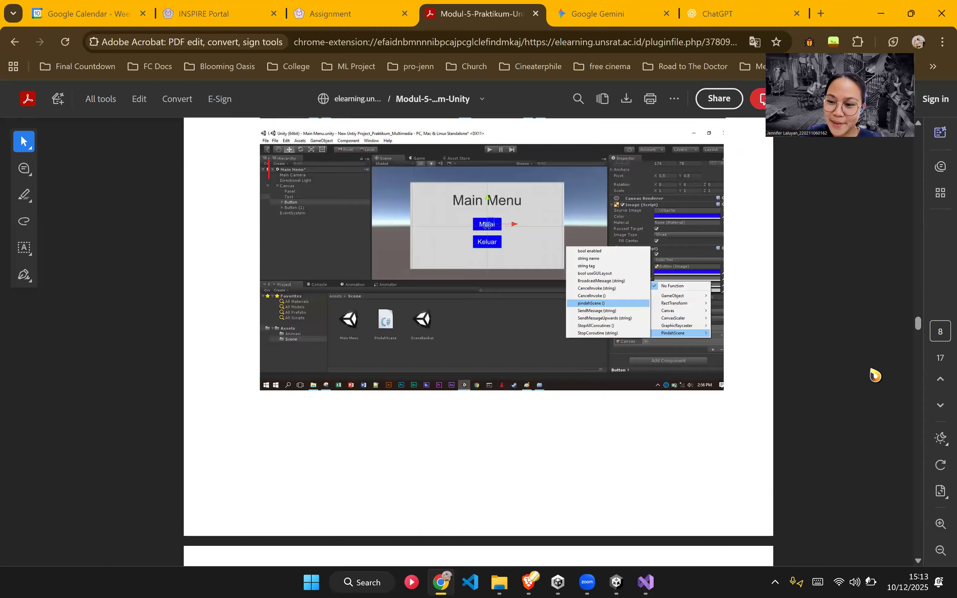
pyautogui.moveTo(918, 350); pyautogui.dragTo(913, 538)
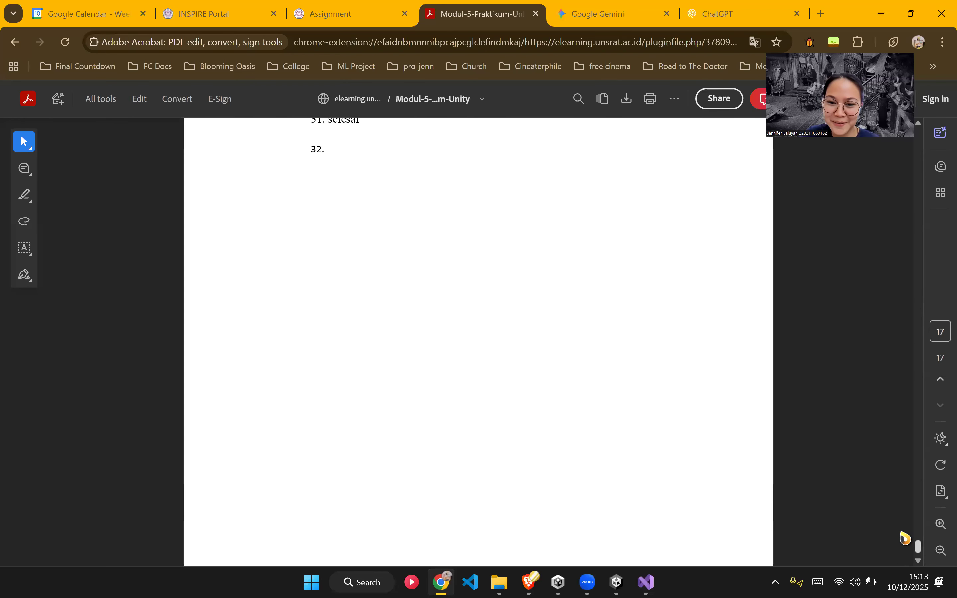
pyautogui.scroll(-6, 732, 463)
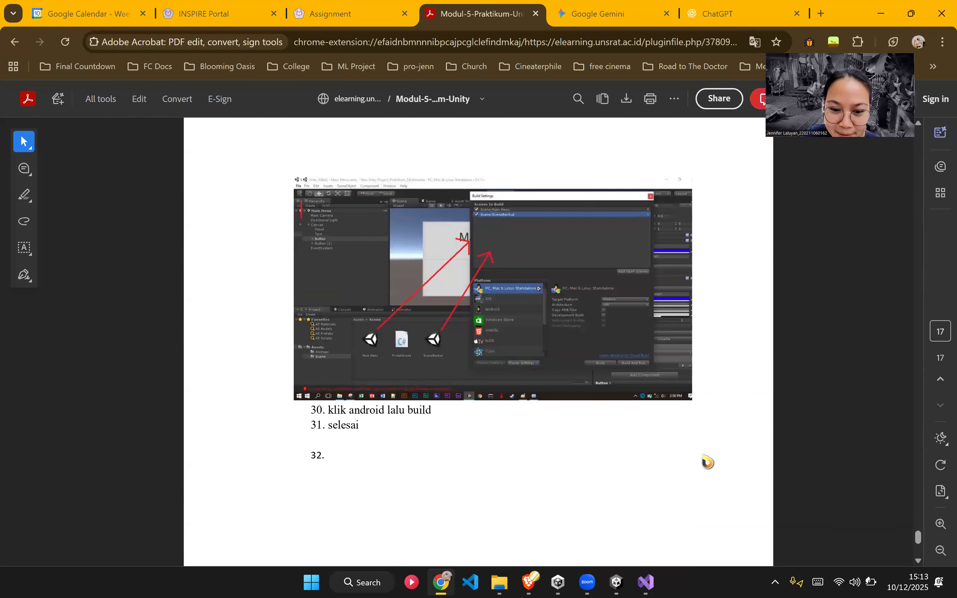
pyautogui.scroll(10, 463, 392)
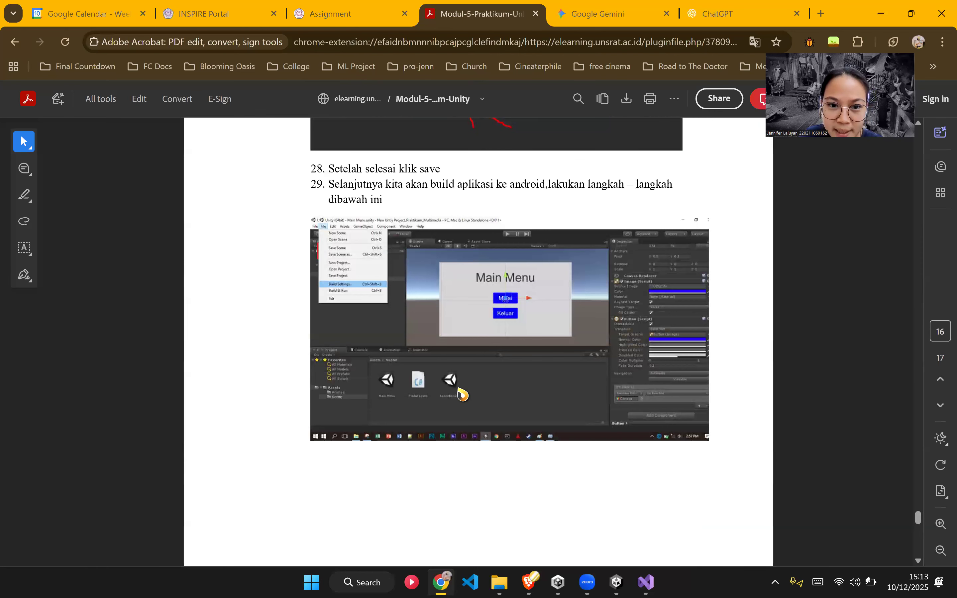
pyautogui.scroll(5, 446, 284)
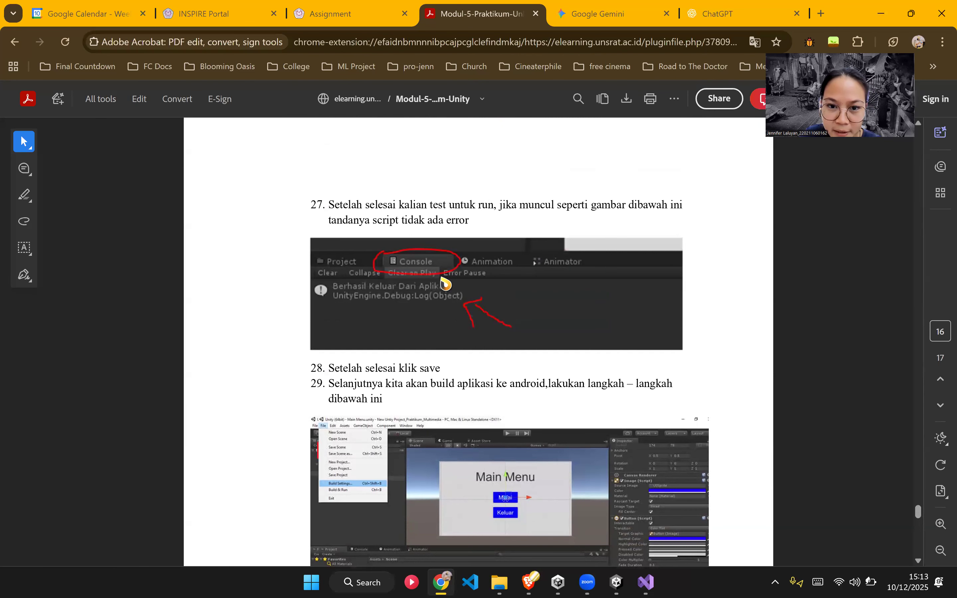
pyautogui.scroll(-3, 446, 284)
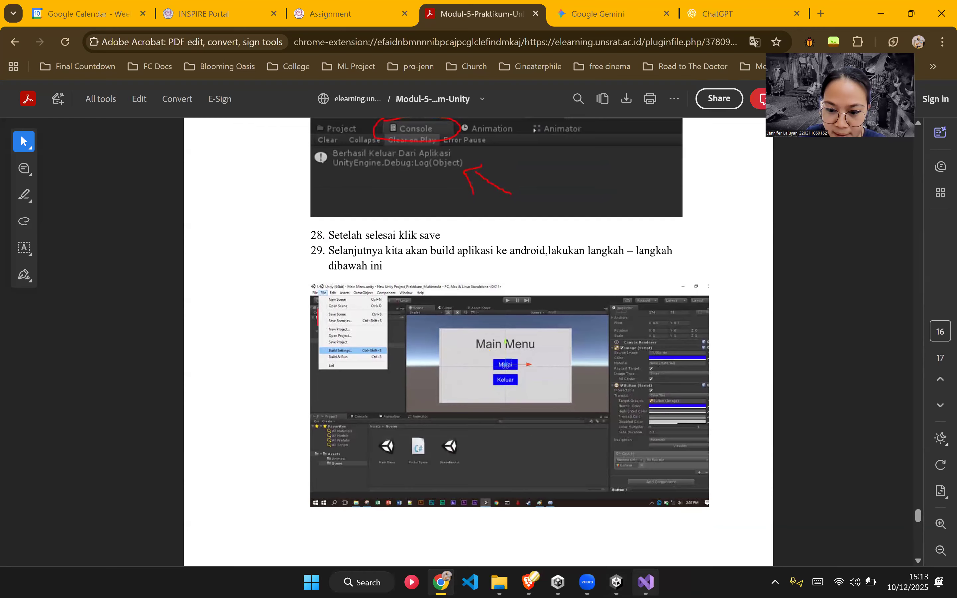
pyautogui.click(616, 582)
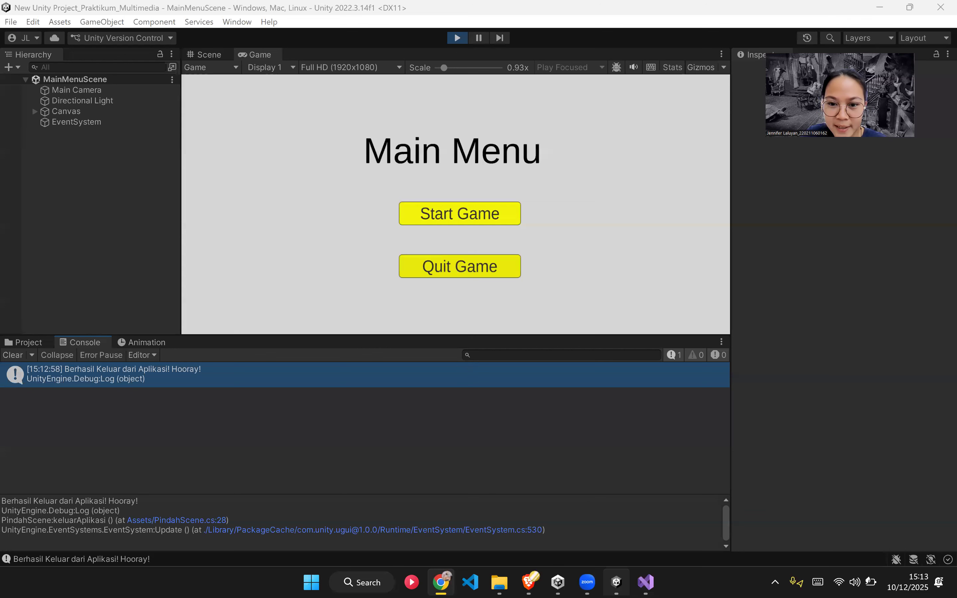
# Step: Switch to the module PDF in Chrome and review steps 29 to 31 on building the app for Android
pyautogui.click(11, 22)
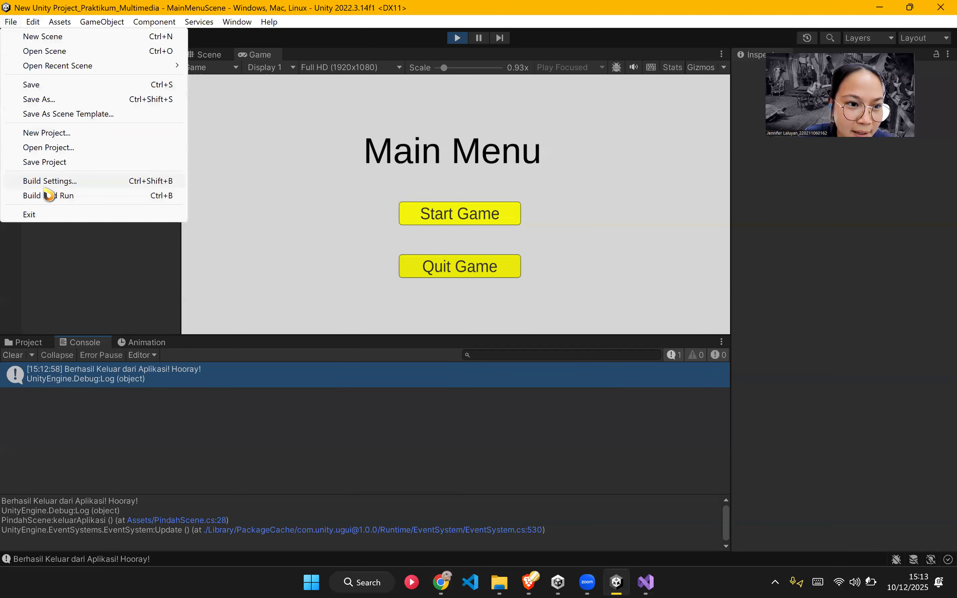
pyautogui.click(441, 582)
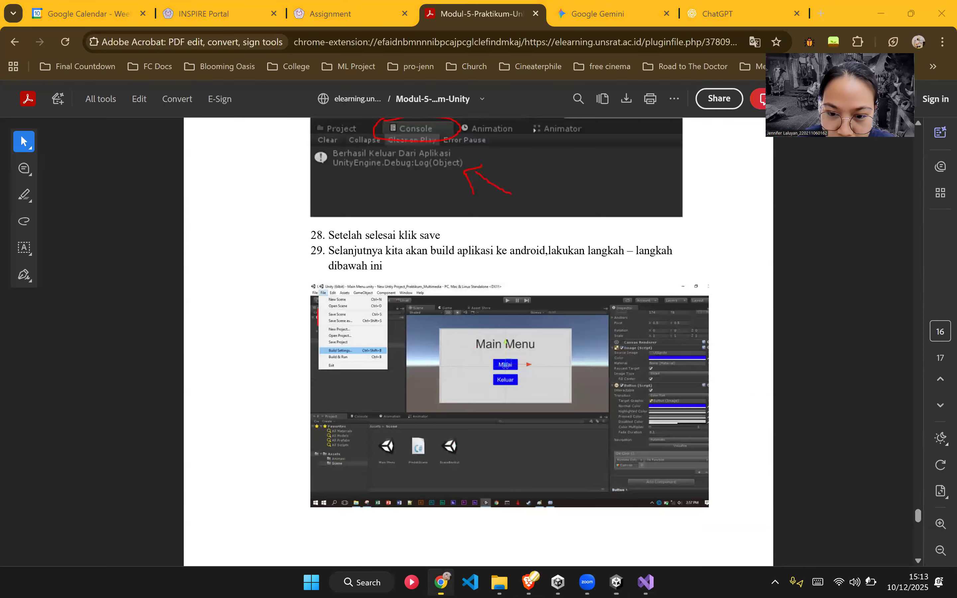
pyautogui.scroll(-15, 486, 372)
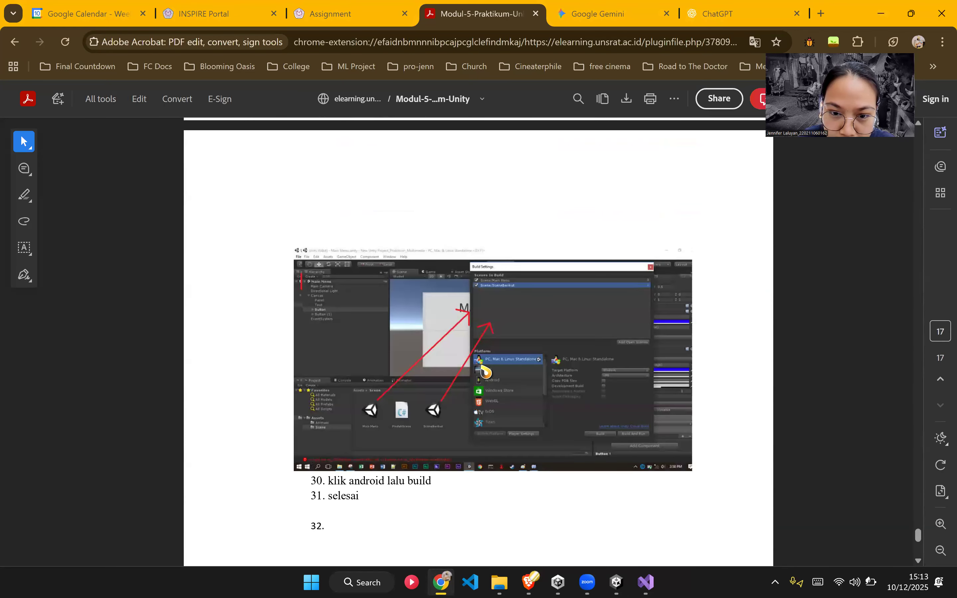
# Step: Switch to the PindahScene.cs script in Visual Studio, close Visual Studio, and return to the Unity editor
pyautogui.moveTo(646, 582)
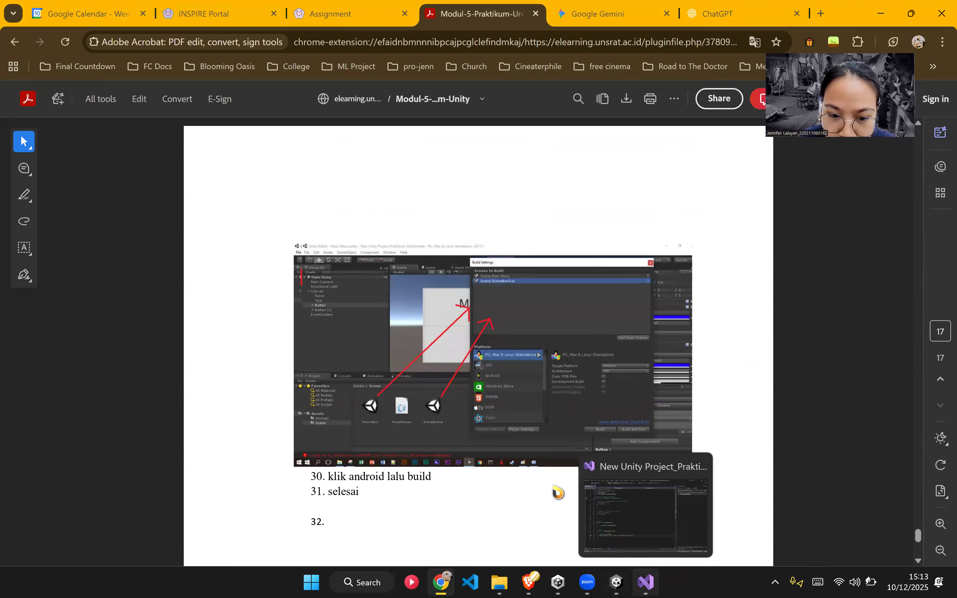
pyautogui.hotkey('alt', 'Tab')
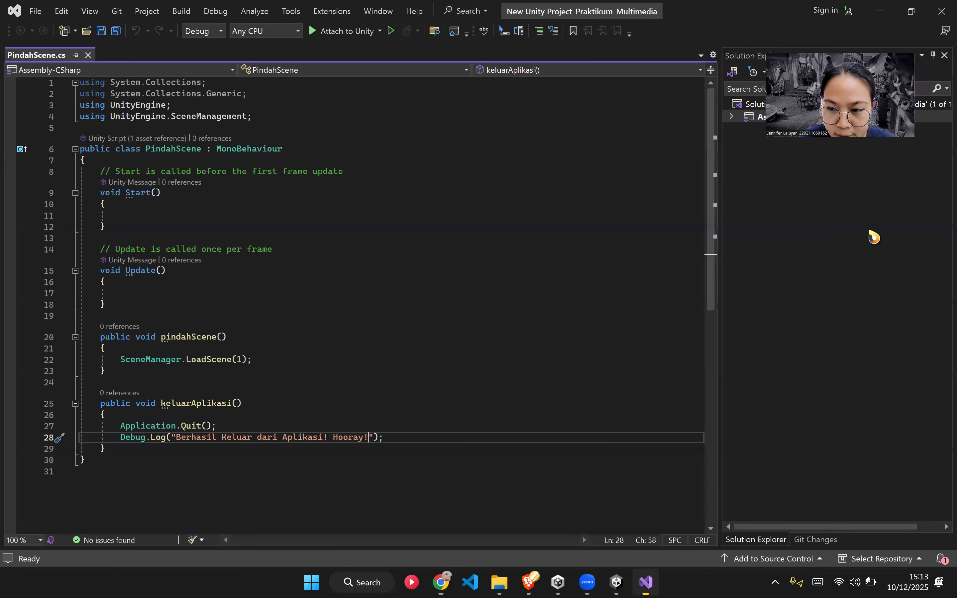
pyautogui.click(941, 12)
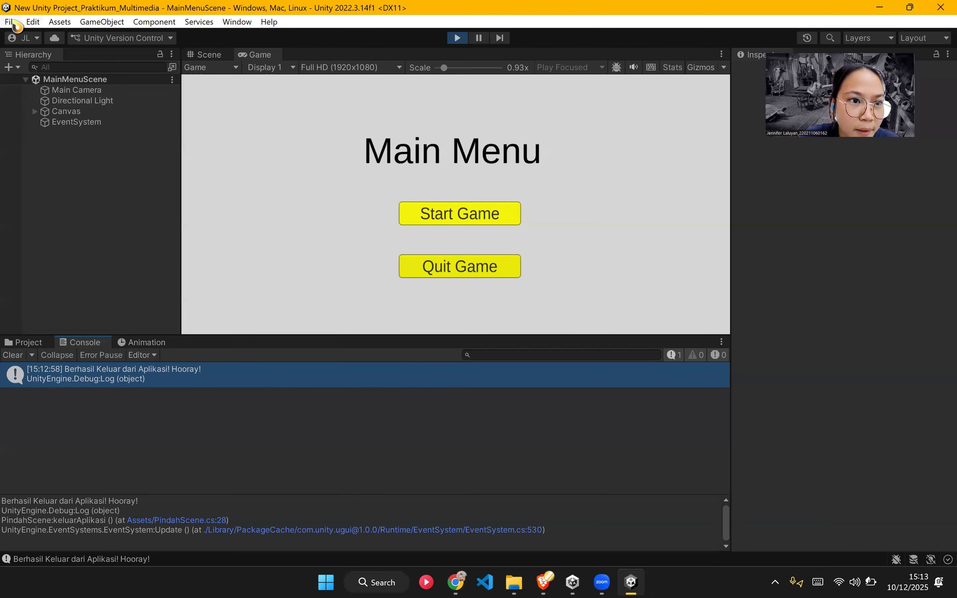
# Step: Open the Build Settings and select Android as the platform
pyautogui.click(11, 22)
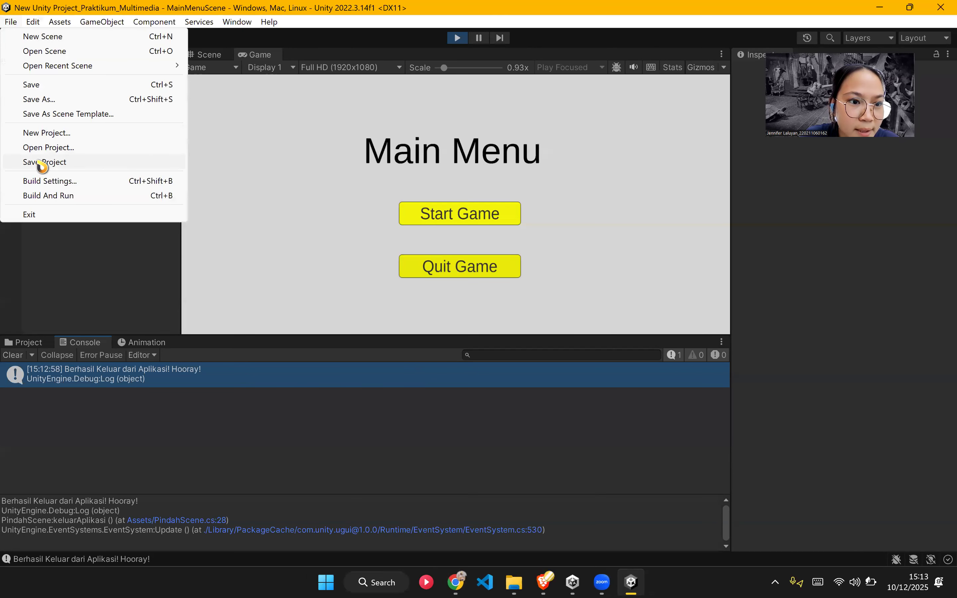
pyautogui.click(47, 181)
pyautogui.scroll(-1, 133, 382)
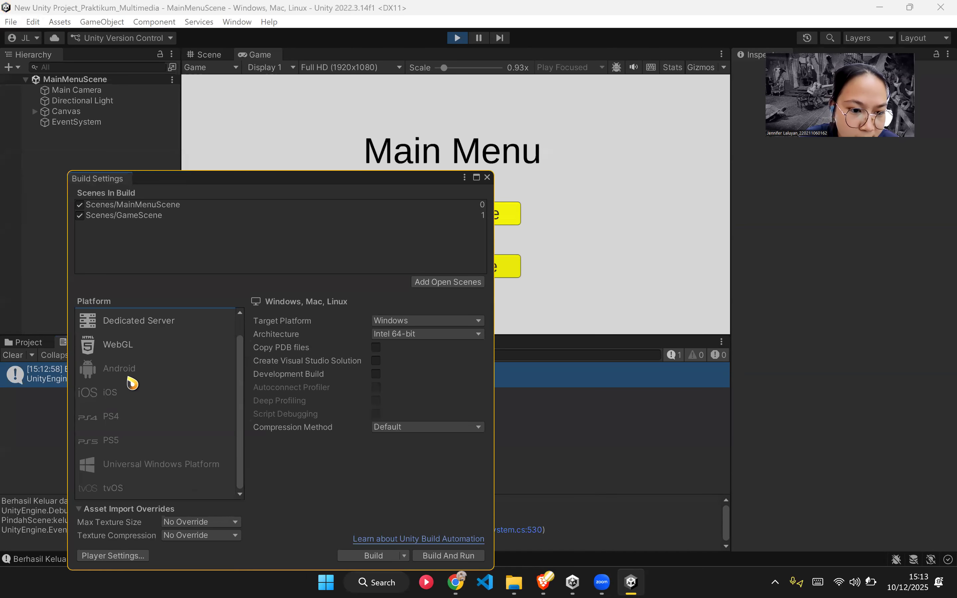
pyautogui.click(130, 376)
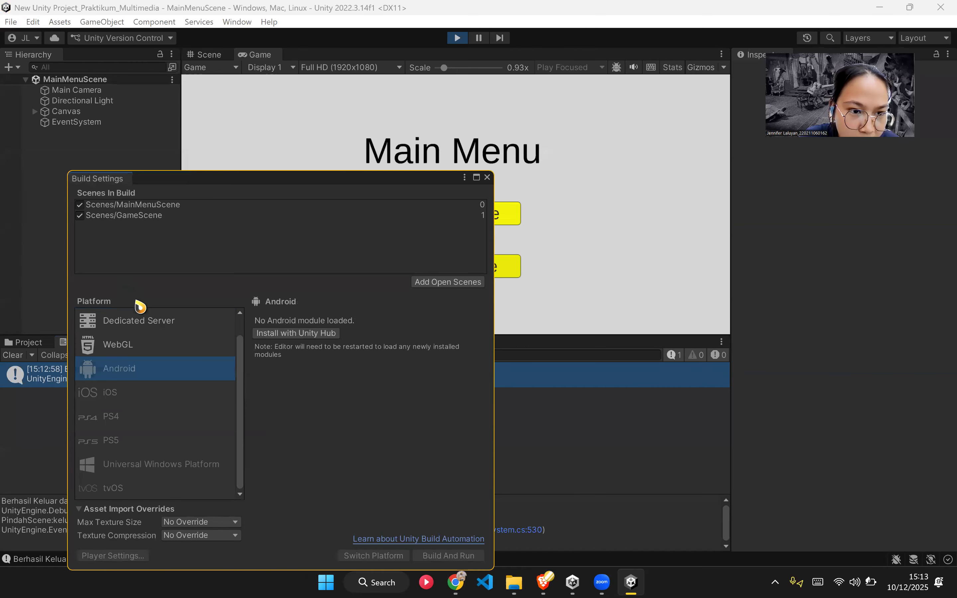
# Step: Install Android Build Support with OpenJDK and Android SDK & NDK Tools for Unity 2022.3.14f1 through Unity Hub, agreeing to the Android license terms
pyautogui.click(295, 333)
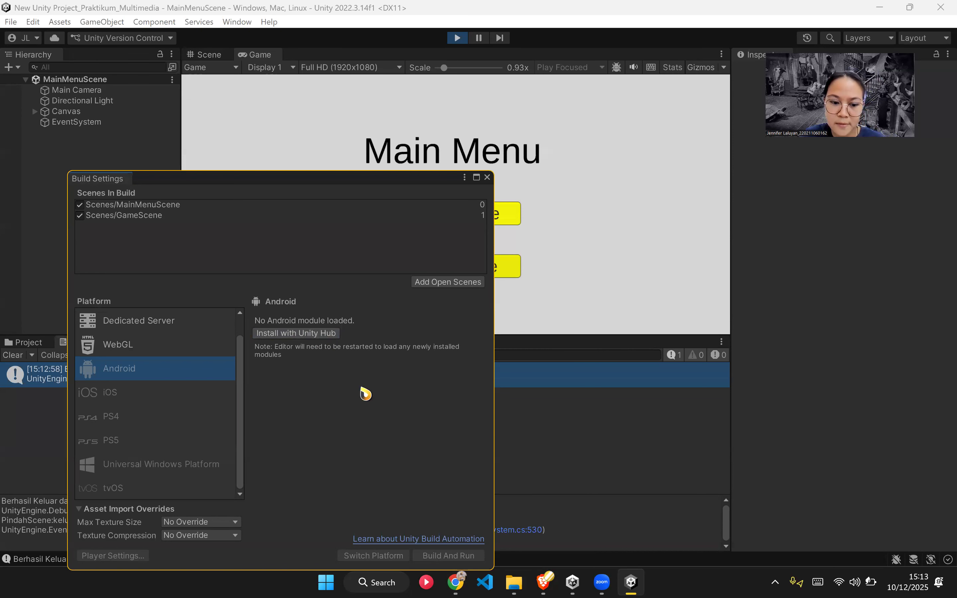
pyautogui.scroll(-2, 510, 356)
pyautogui.scroll(2, 499, 352)
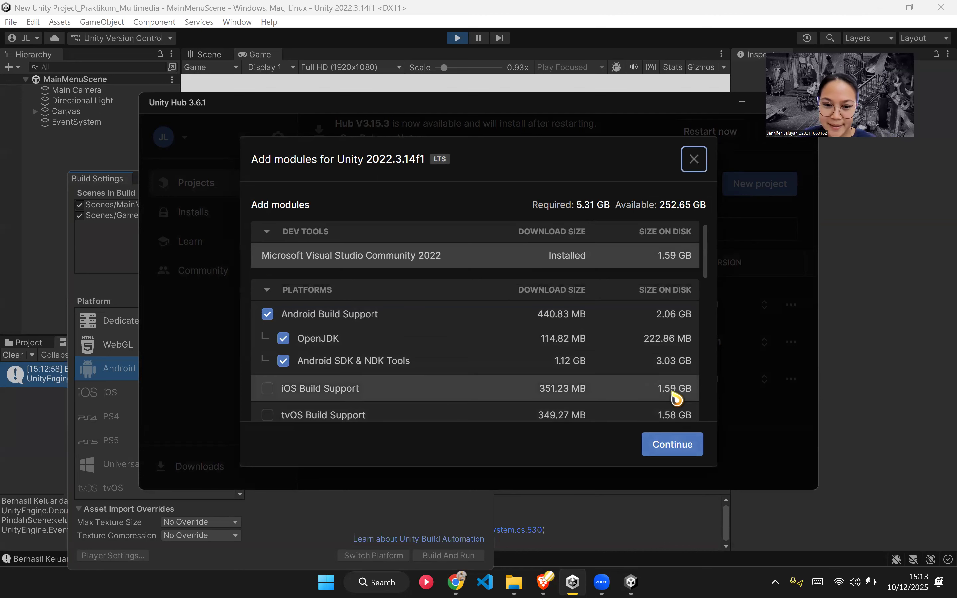
pyautogui.click(672, 446)
pyautogui.click(260, 412)
pyautogui.click(680, 457)
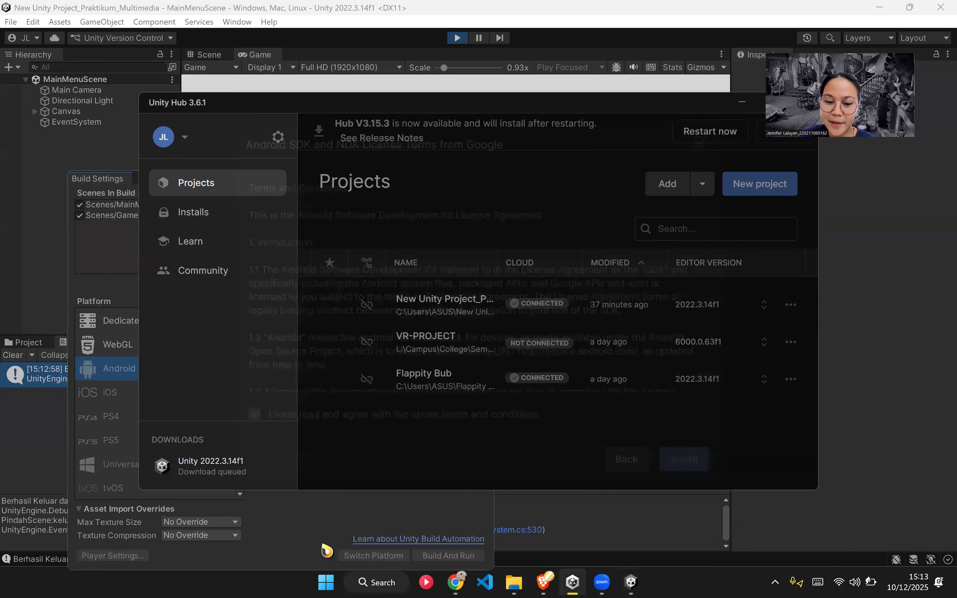